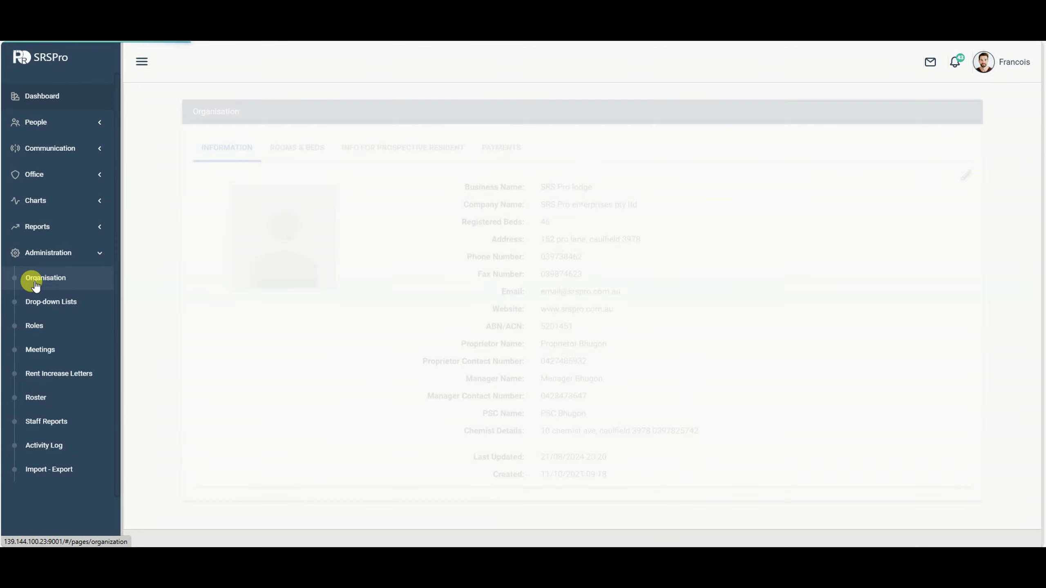
Open the organisation's details page and scroll through it.
{"action": "left_click", "coordinate": [298, 152]}
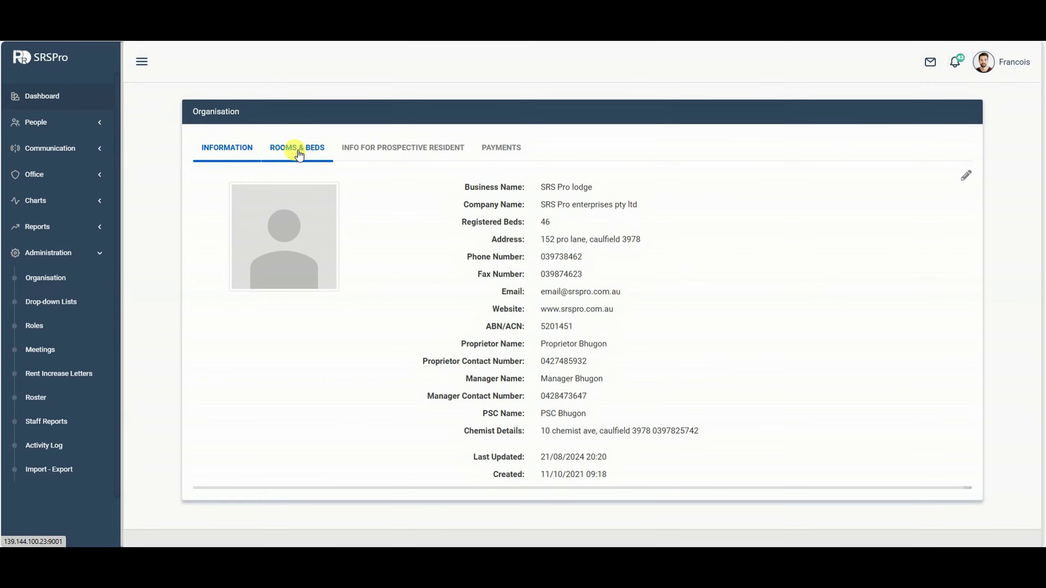
{"action": "scroll", "coordinate": [350, 206], "scroll_direction": "down", "scroll_amount": 3}
{"action": "scroll", "coordinate": [350, 222], "scroll_direction": "up", "scroll_amount": 3}
Show the Rooms & Beds list and scroll through rooms 1 to 29.
{"action": "left_click", "coordinate": [369, 159]}
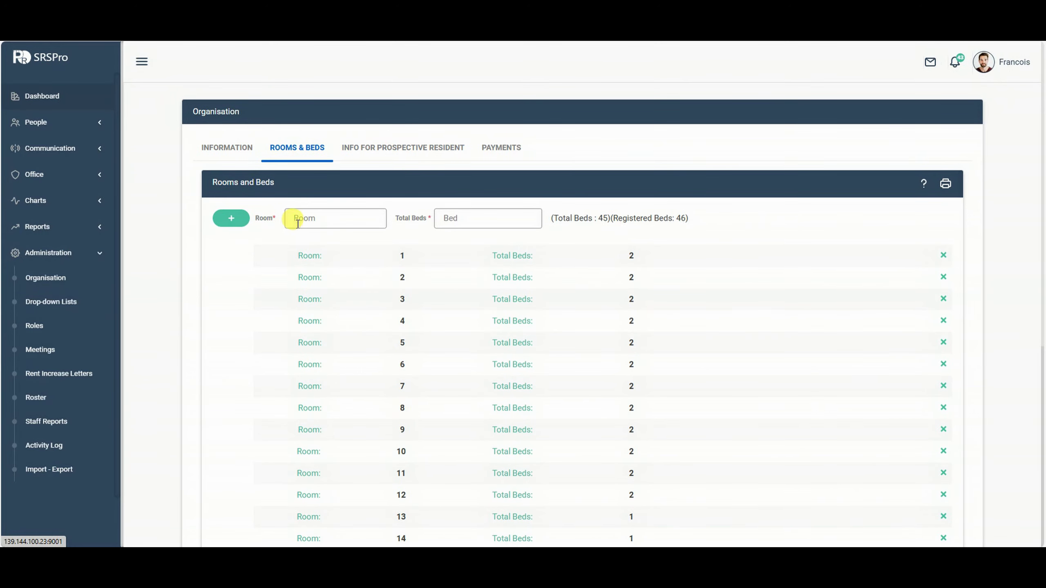
{"action": "scroll", "coordinate": [428, 266], "scroll_direction": "down", "scroll_amount": 4}
{"action": "scroll", "coordinate": [428, 269], "scroll_direction": "up", "scroll_amount": 1}
{"action": "scroll", "coordinate": [429, 268], "scroll_direction": "down", "scroll_amount": 5}
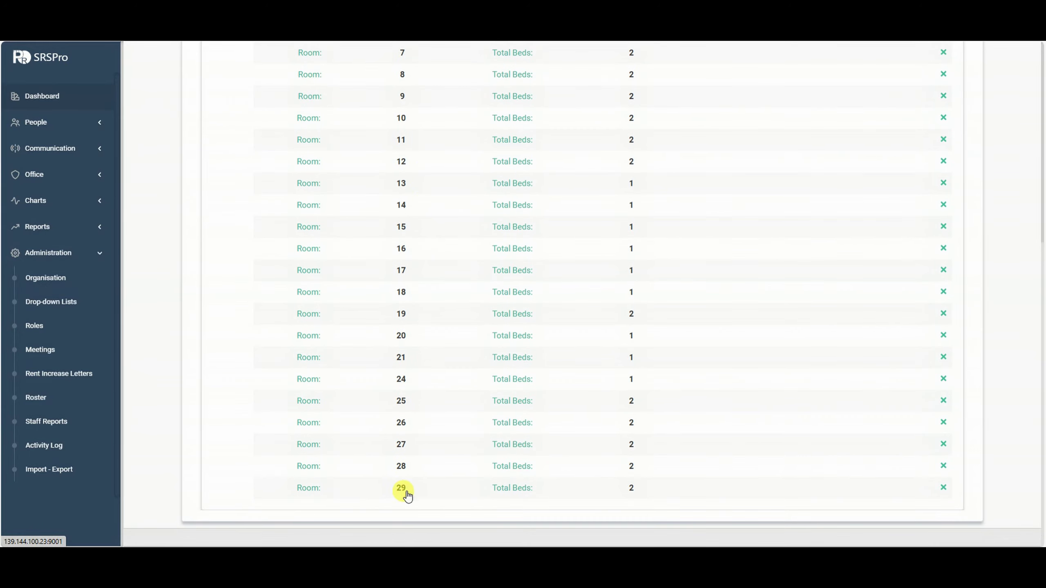
{"action": "scroll", "coordinate": [427, 422], "scroll_direction": "up", "scroll_amount": 7}
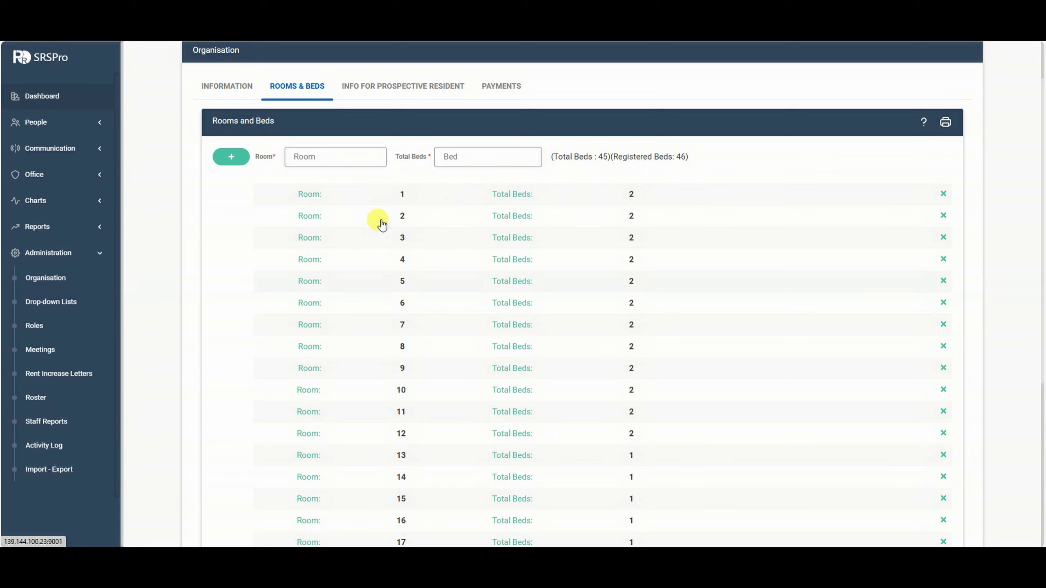
{"action": "scroll", "coordinate": [406, 197], "scroll_direction": "down", "scroll_amount": 1}
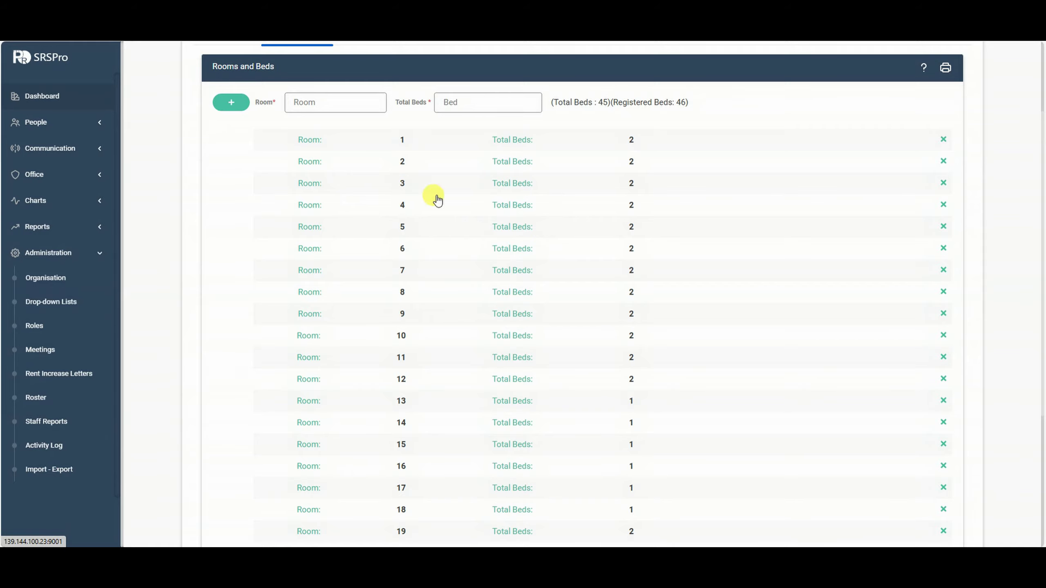
{"action": "scroll", "coordinate": [566, 323], "scroll_direction": "down", "scroll_amount": 3}
{"action": "scroll", "coordinate": [566, 324], "scroll_direction": "up", "scroll_amount": 4}
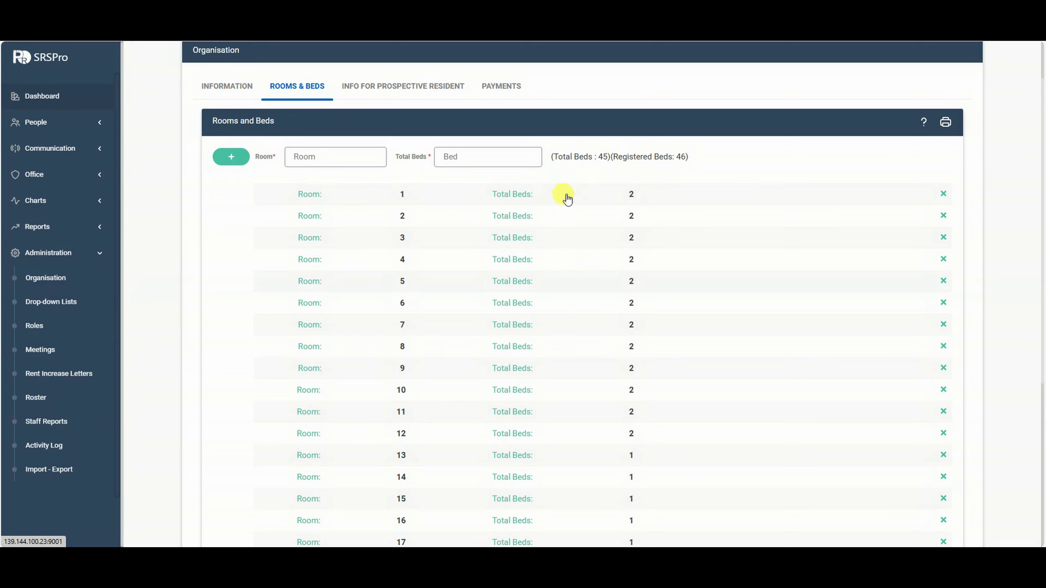
{"action": "scroll", "coordinate": [566, 199], "scroll_direction": "down", "scroll_amount": 5}
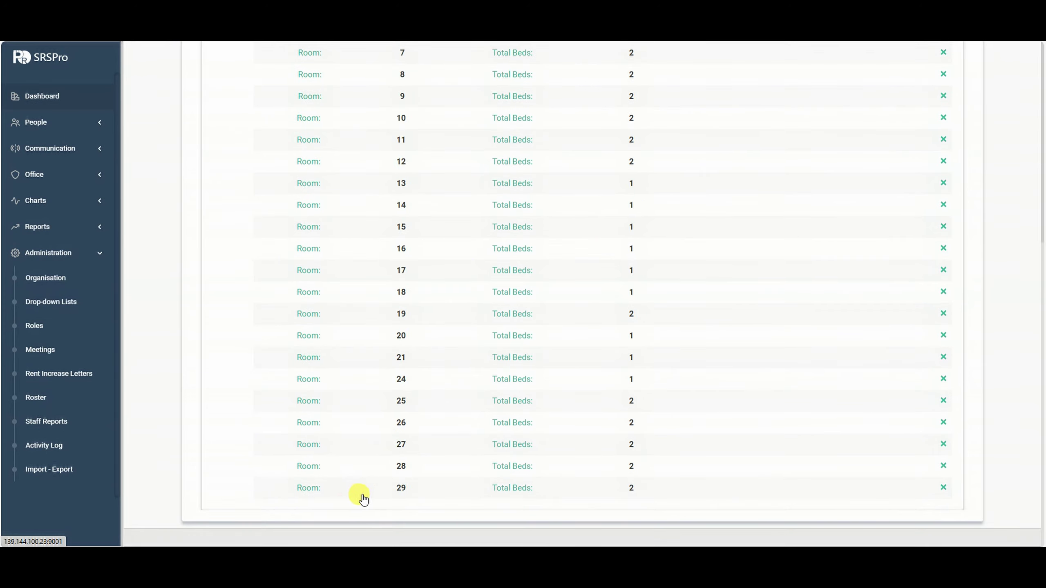
{"action": "scroll", "coordinate": [580, 501], "scroll_direction": "up", "scroll_amount": 8}
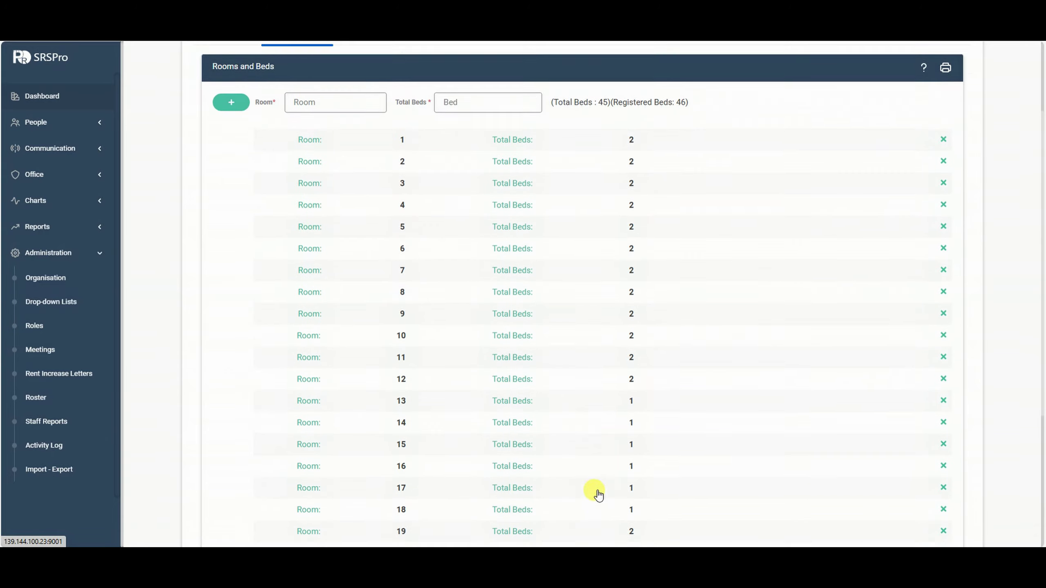
Add room 30 with 1 total bed and check the list now totals 46 beds.
{"action": "left_click", "coordinate": [360, 215]}
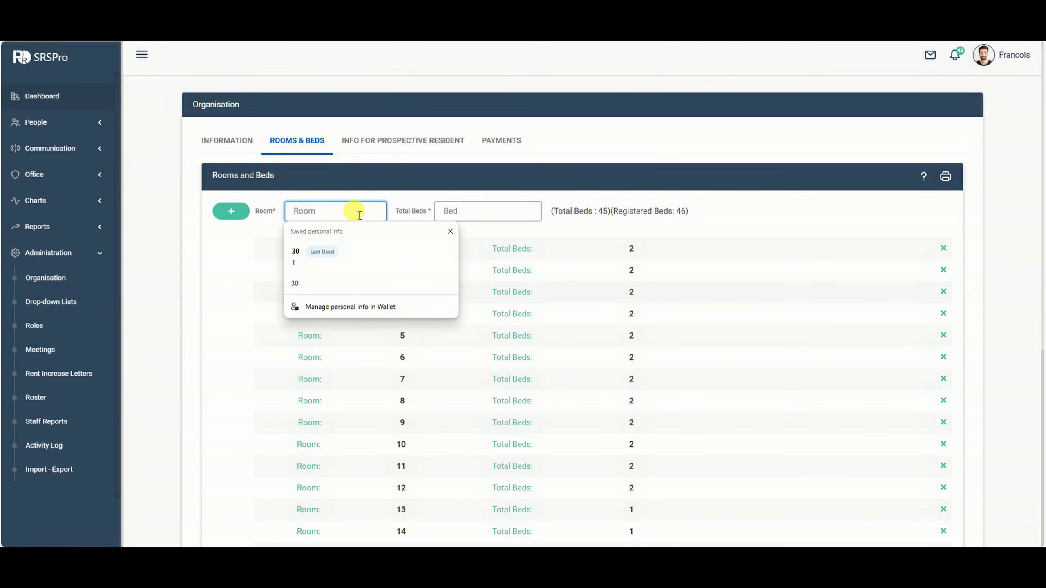
{"action": "type", "text": "30"}
{"action": "left_click", "coordinate": [460, 210]}
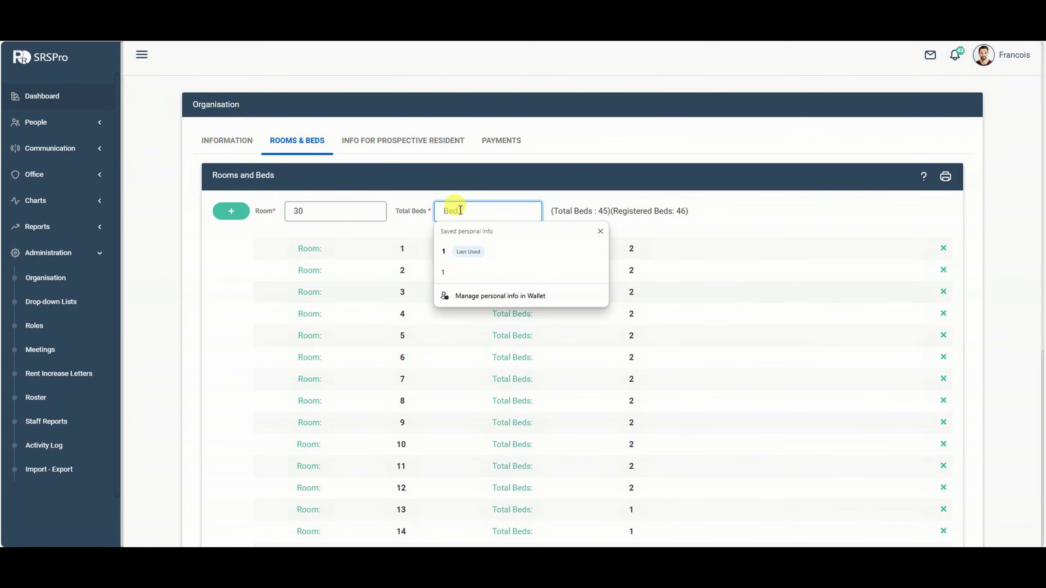
{"action": "type", "text": "1"}
{"action": "left_click", "coordinate": [230, 214]}
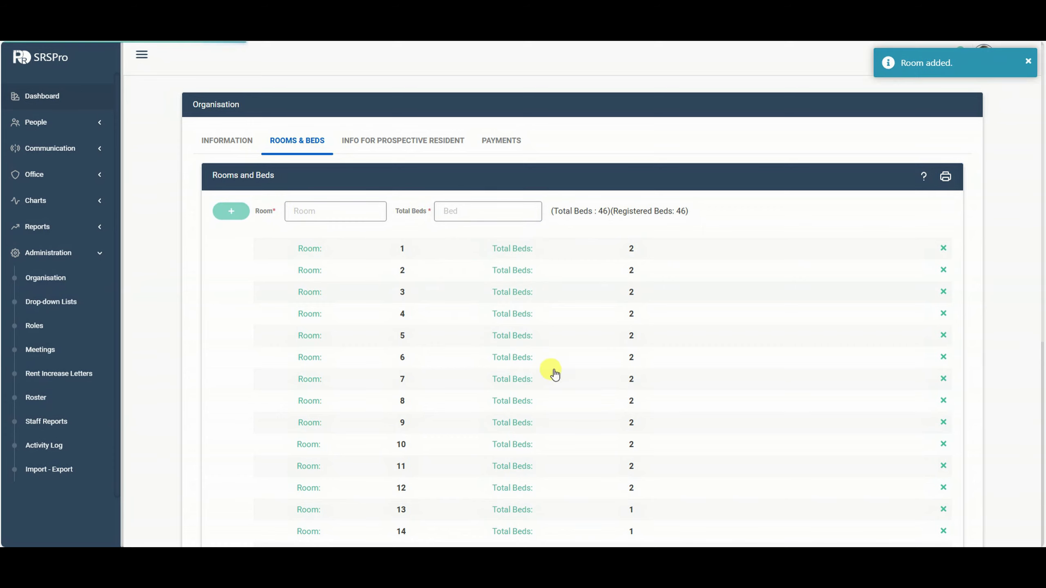
{"action": "scroll", "coordinate": [560, 373], "scroll_direction": "down", "scroll_amount": 8}
{"action": "scroll", "coordinate": [617, 404], "scroll_direction": "up", "scroll_amount": 6}
{"action": "scroll", "coordinate": [666, 366], "scroll_direction": "up", "scroll_amount": 2}
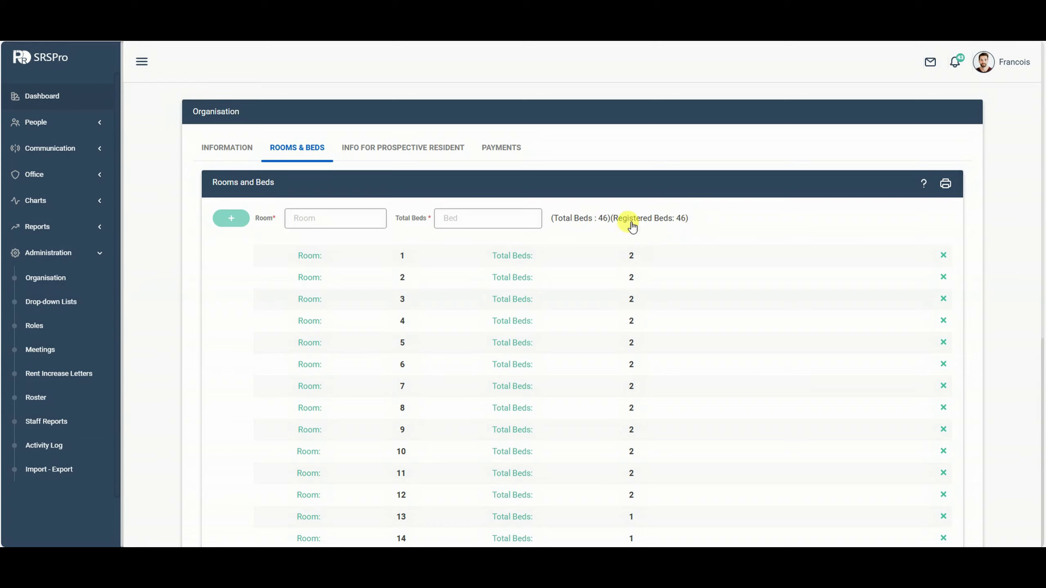
{"action": "scroll", "coordinate": [519, 378], "scroll_direction": "down", "scroll_amount": 6}
{"action": "scroll", "coordinate": [520, 378], "scroll_direction": "down", "scroll_amount": 2}
{"action": "scroll", "coordinate": [514, 380], "scroll_direction": "up", "scroll_amount": 9}
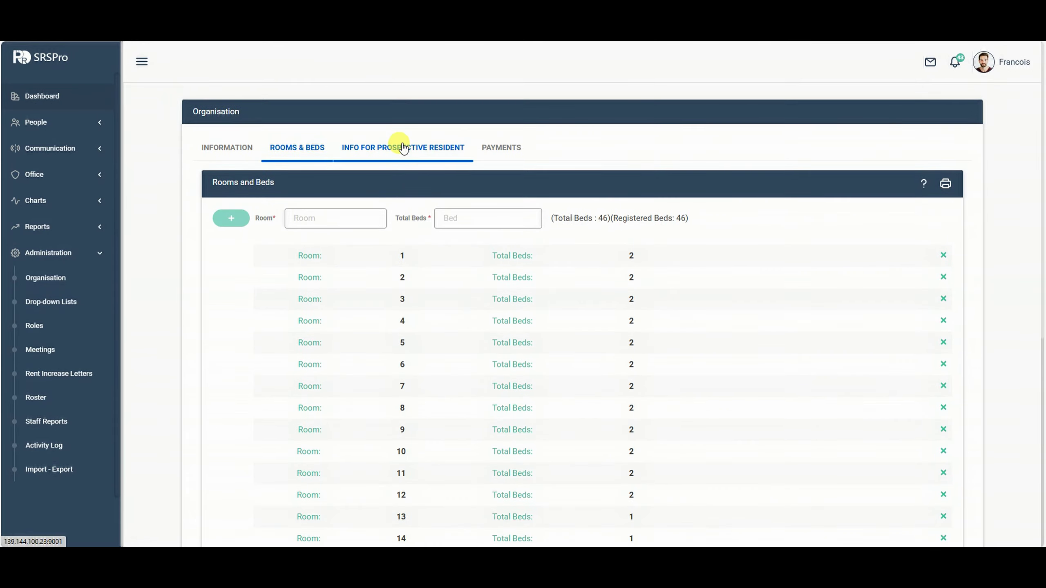
Show the Info for Prospective Resident tab and glance at its Finances and SRS Info sections.
{"action": "left_click", "coordinate": [403, 148]}
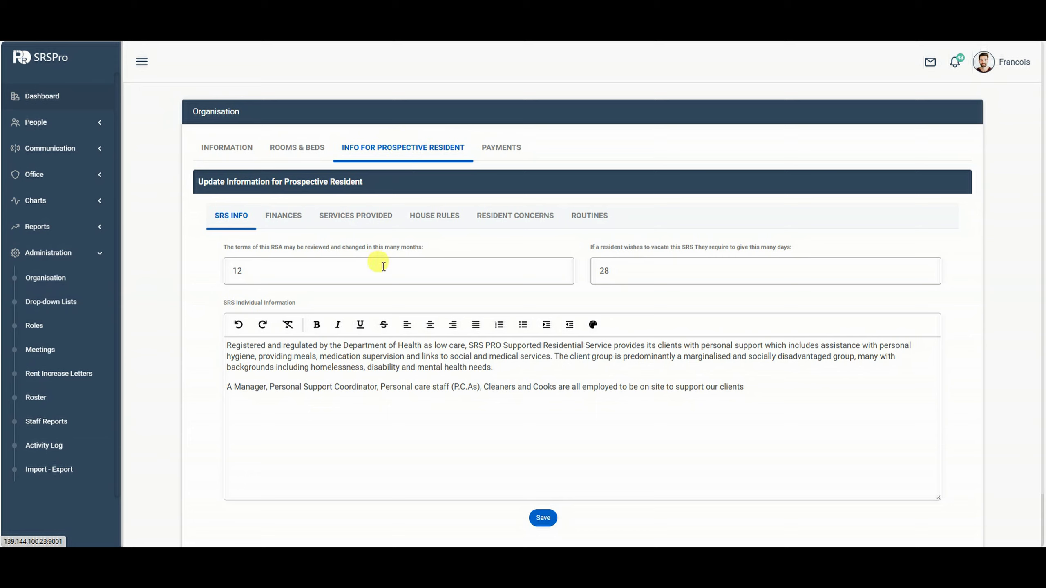
{"action": "left_click", "coordinate": [296, 223]}
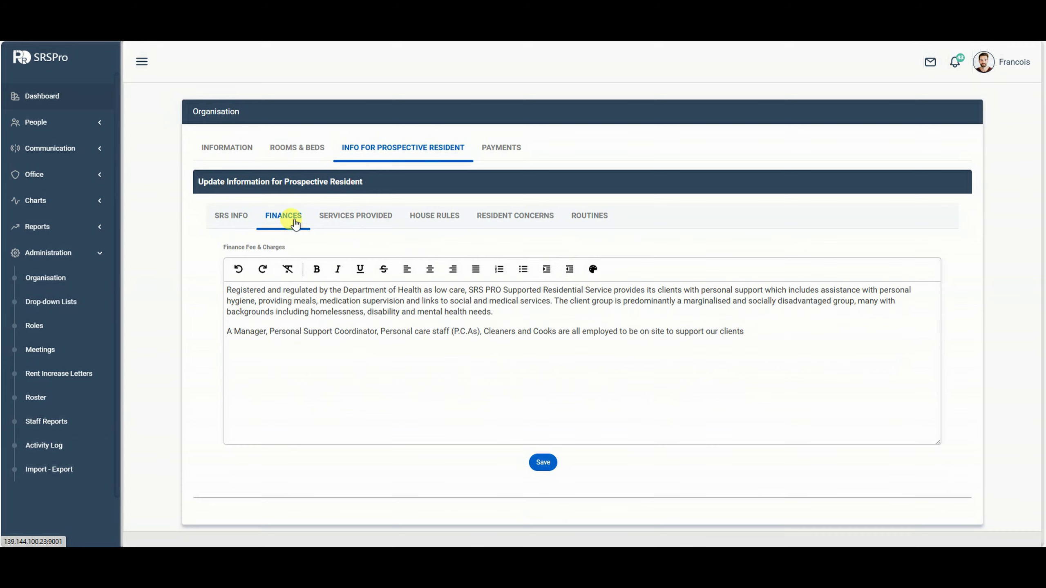
{"action": "left_click", "coordinate": [232, 215]}
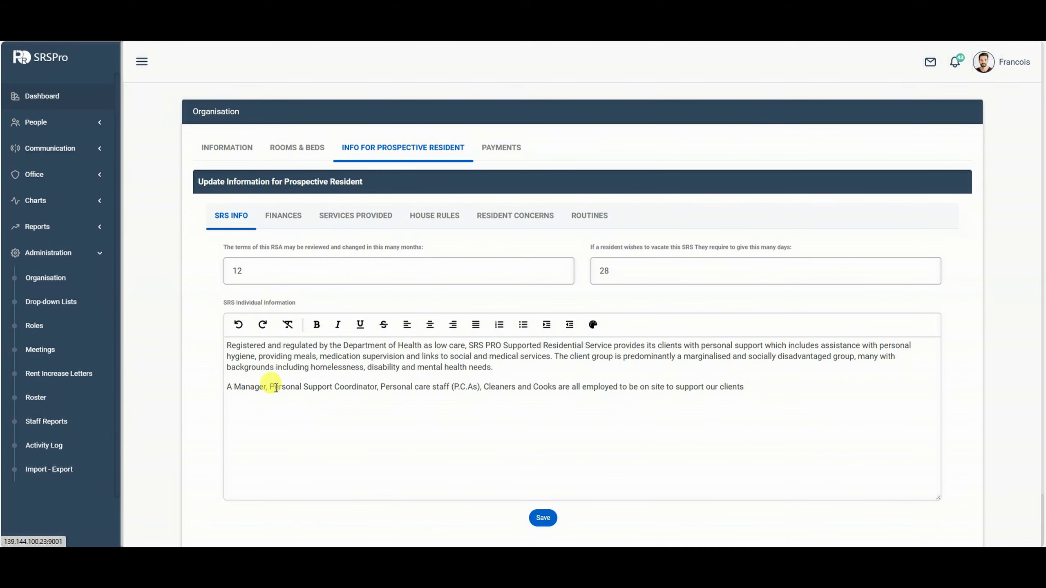
{"action": "left_click", "coordinate": [286, 213]}
Review the services, house rules, concerns and routines sections, ending back on SRS Info.
{"action": "left_click", "coordinate": [329, 216]}
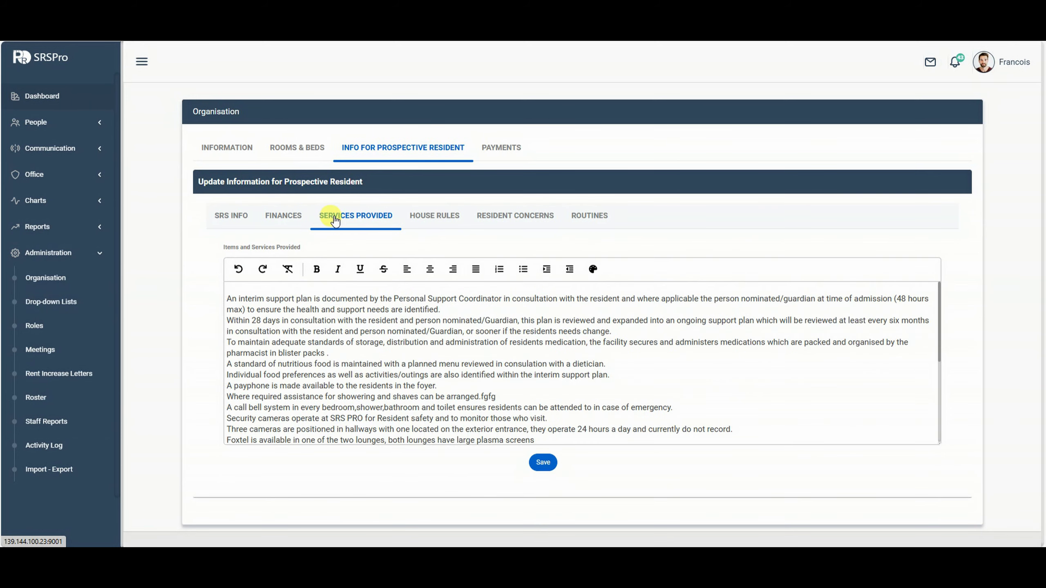
{"action": "left_click", "coordinate": [440, 218]}
{"action": "left_click", "coordinate": [498, 217]}
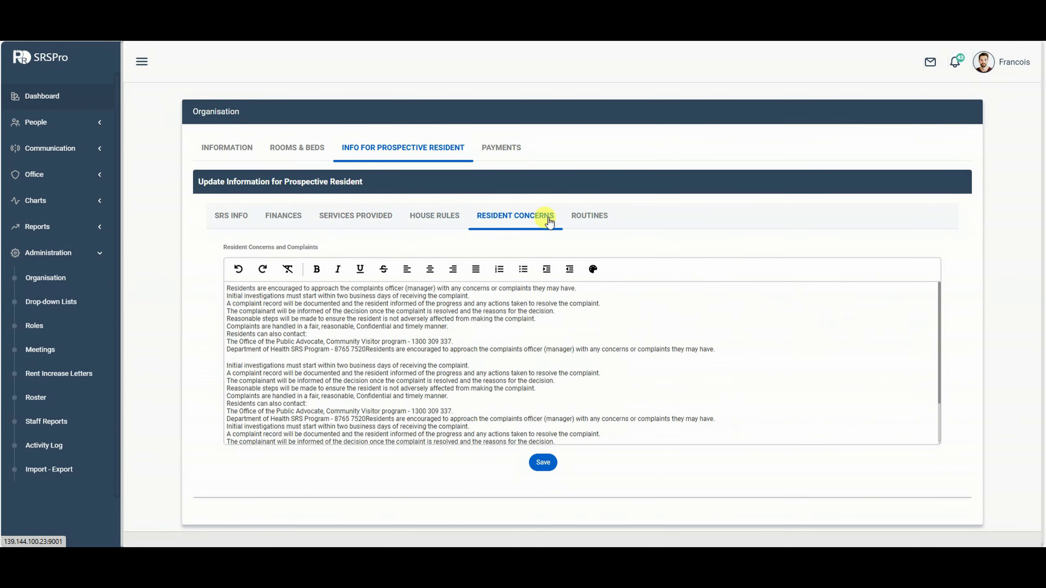
{"action": "left_click", "coordinate": [583, 216]}
{"action": "left_click", "coordinate": [223, 218]}
{"action": "scroll", "coordinate": [374, 397], "scroll_direction": "down", "scroll_amount": 2}
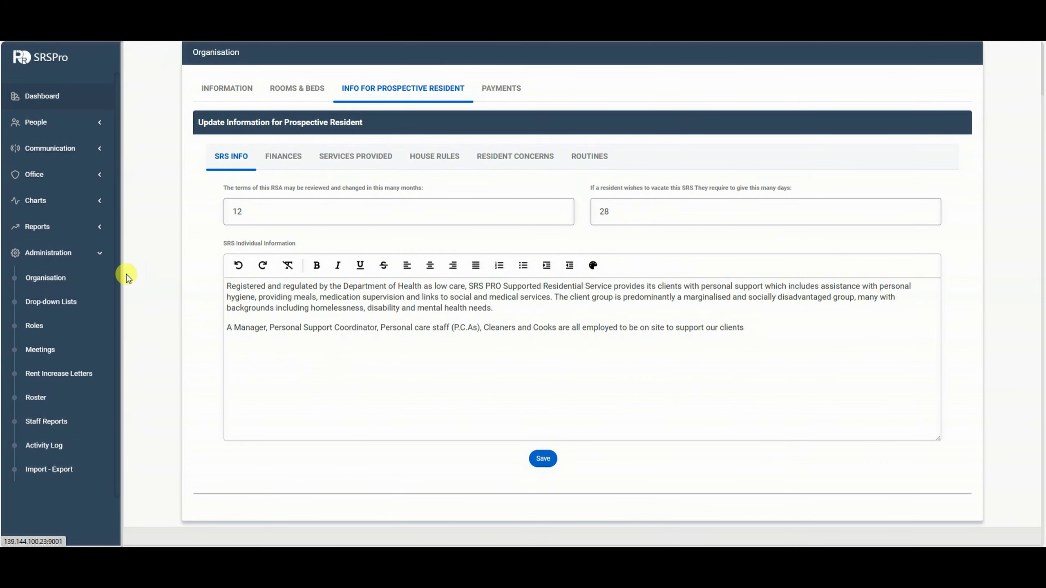
Bring up the Info for Prospective Resident report from Reports and scroll through it.
{"action": "left_click", "coordinate": [87, 232]}
{"action": "left_click", "coordinate": [66, 324]}
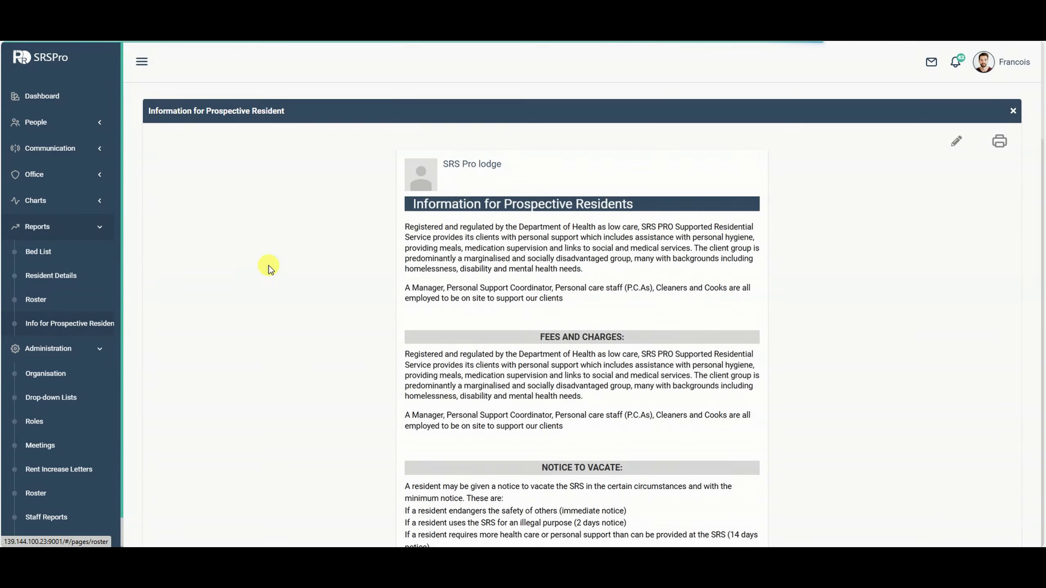
{"action": "scroll", "coordinate": [852, 253], "scroll_direction": "down", "scroll_amount": 8}
{"action": "scroll", "coordinate": [847, 284], "scroll_direction": "down", "scroll_amount": 15}
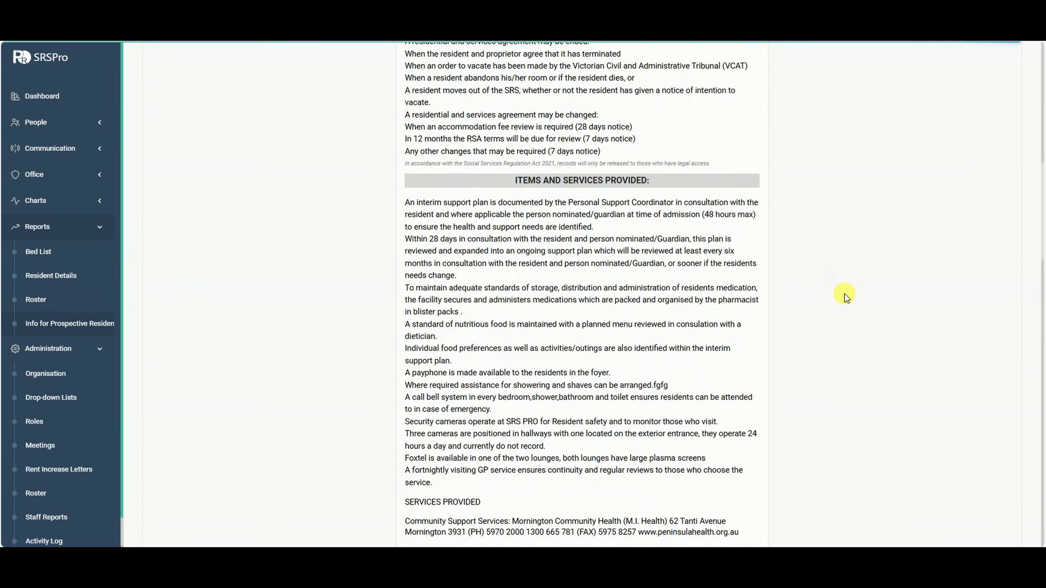
{"action": "scroll", "coordinate": [849, 303], "scroll_direction": "down", "scroll_amount": 15}
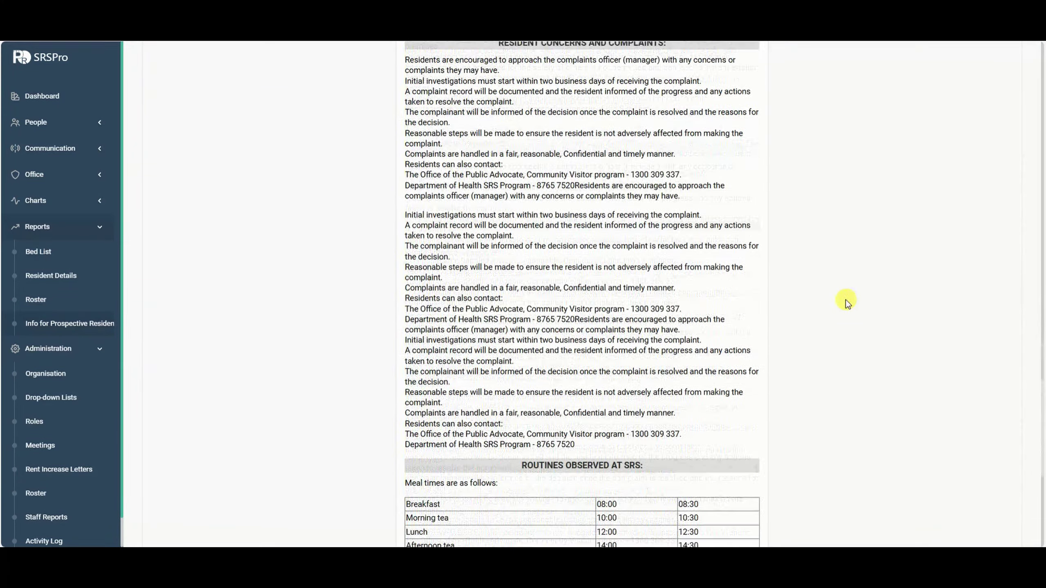
{"action": "scroll", "coordinate": [848, 309], "scroll_direction": "up", "scroll_amount": 10}
{"action": "scroll", "coordinate": [612, 216], "scroll_direction": "up", "scroll_amount": 6}
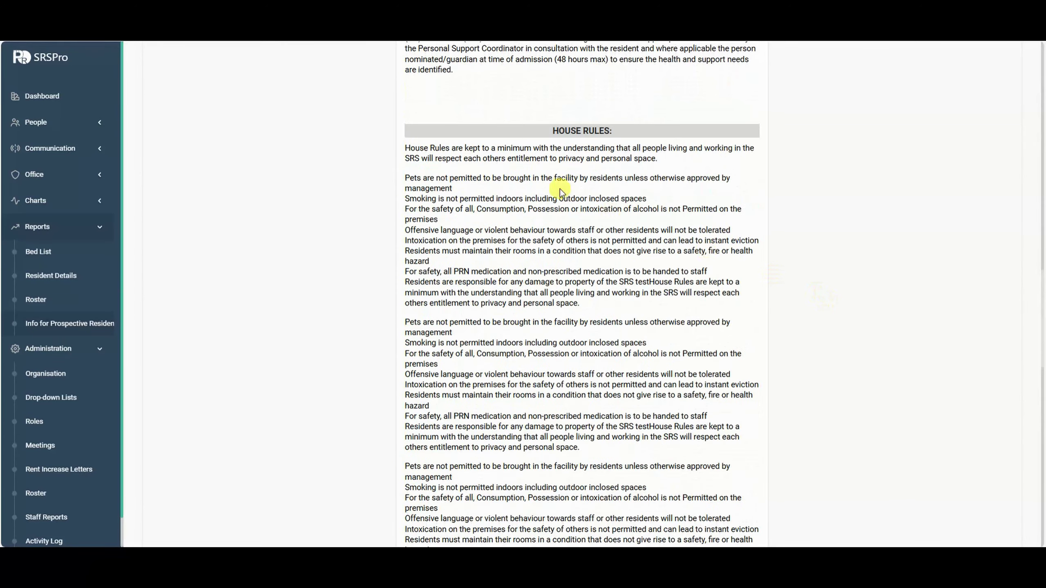
{"action": "scroll", "coordinate": [612, 297], "scroll_direction": "down", "scroll_amount": 12}
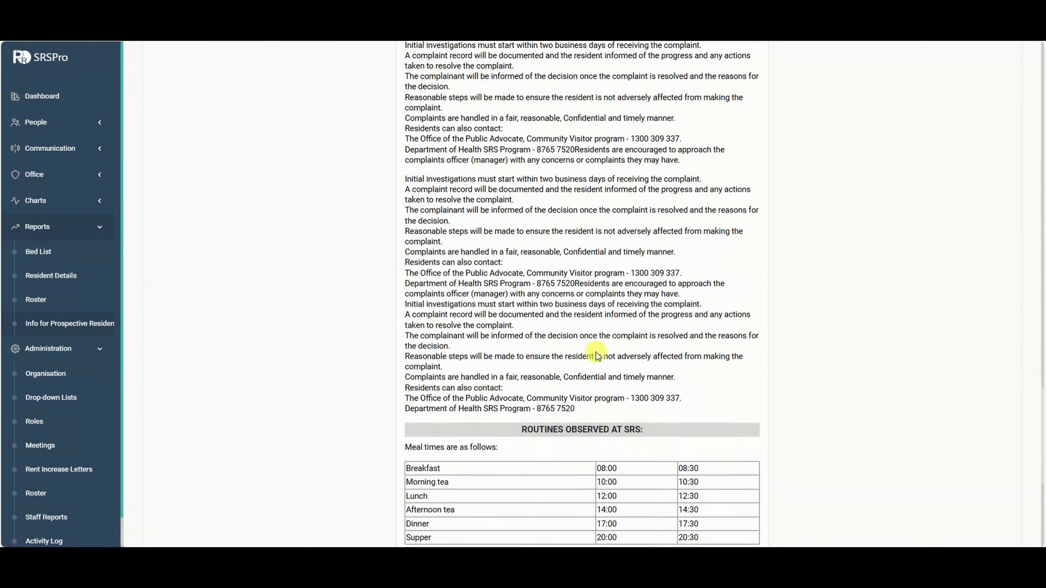
{"action": "scroll", "coordinate": [558, 391], "scroll_direction": "down", "scroll_amount": 5}
Scroll back to the report's placeholder-logo header, then return to the Organisation page.
{"action": "scroll", "coordinate": [708, 462], "scroll_direction": "up", "scroll_amount": 7}
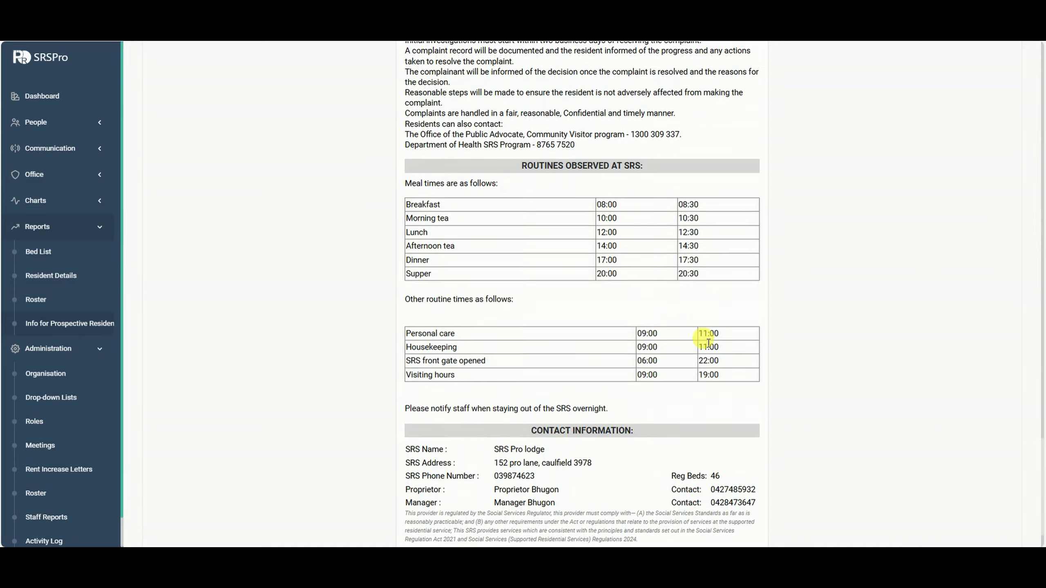
{"action": "scroll", "coordinate": [729, 333], "scroll_direction": "up", "scroll_amount": 15}
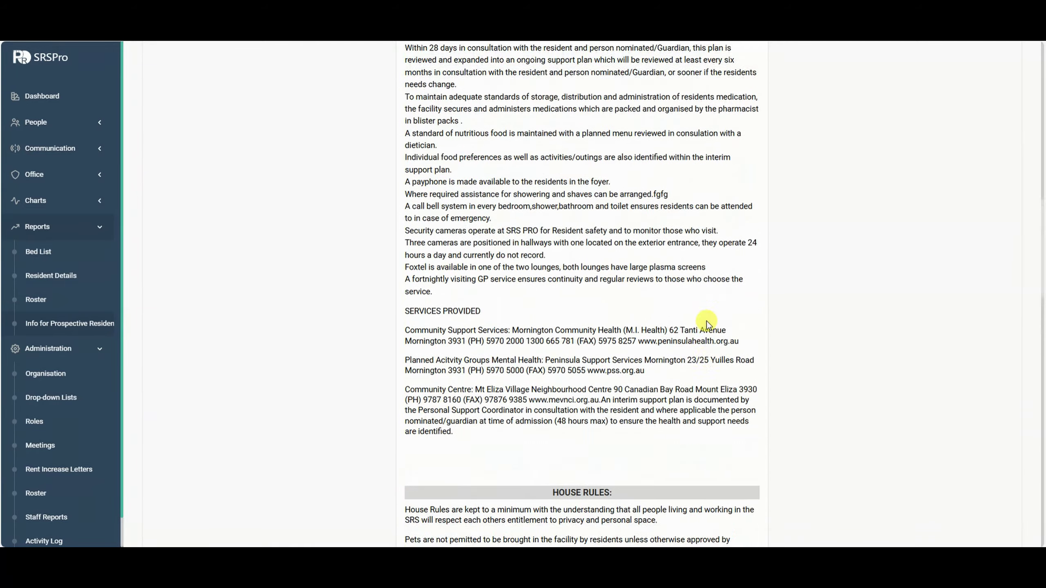
{"action": "scroll", "coordinate": [595, 345], "scroll_direction": "up", "scroll_amount": 15}
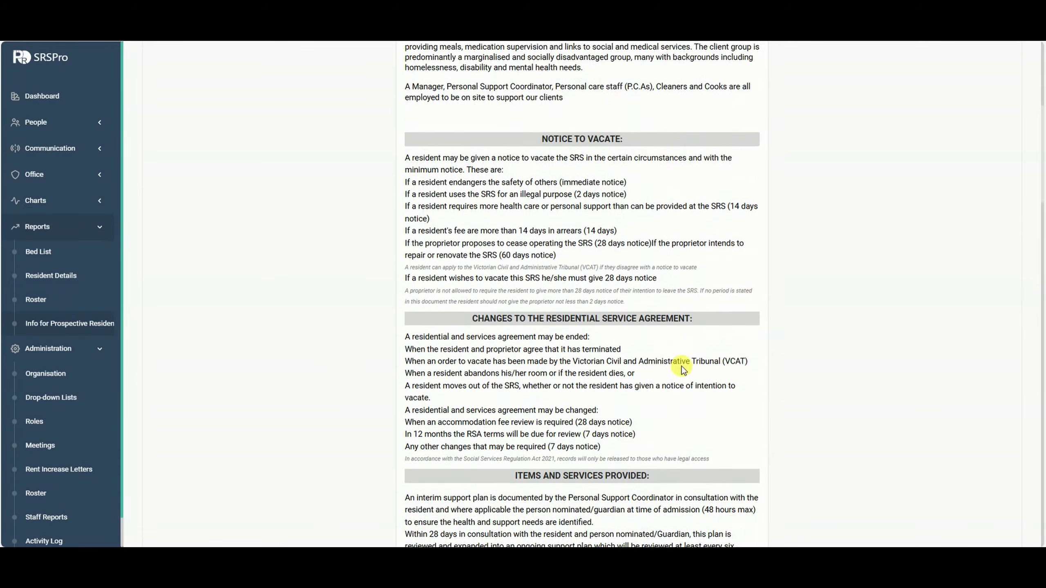
{"action": "scroll", "coordinate": [645, 391], "scroll_direction": "up", "scroll_amount": 4}
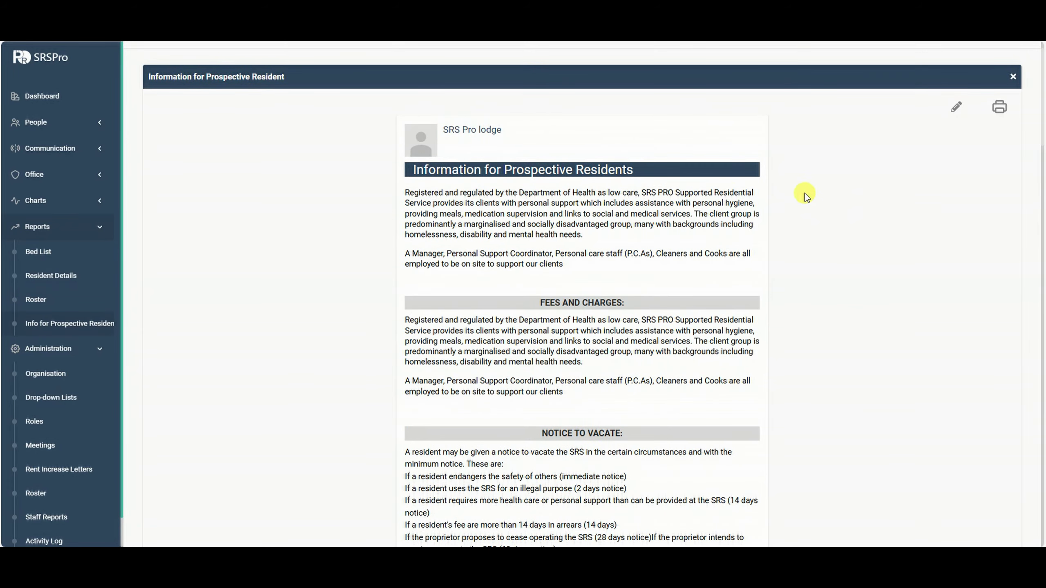
{"action": "scroll", "coordinate": [308, 242], "scroll_direction": "down", "scroll_amount": 3}
{"action": "scroll", "coordinate": [329, 285], "scroll_direction": "up", "scroll_amount": 2}
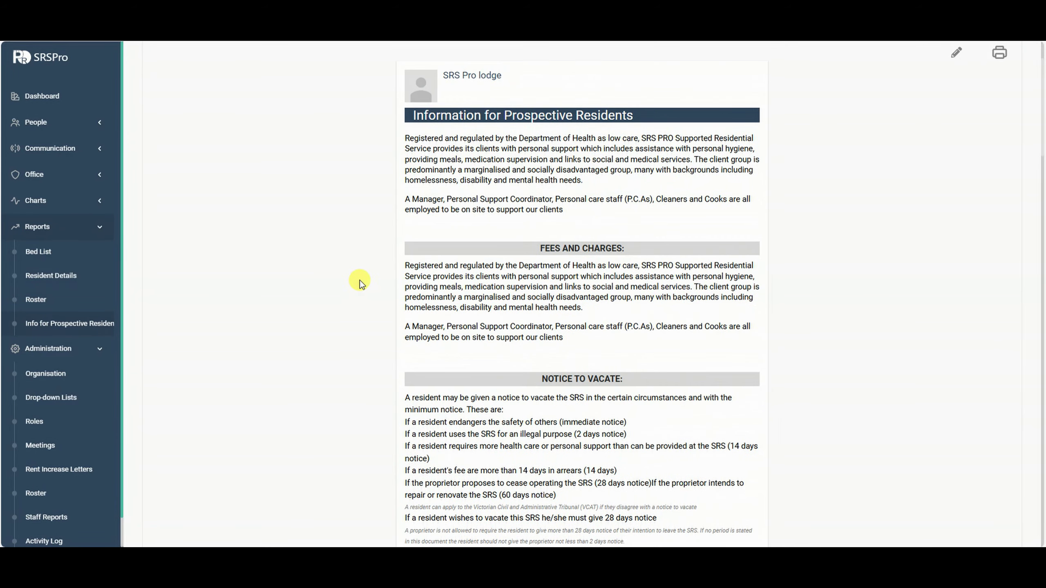
{"action": "scroll", "coordinate": [542, 171], "scroll_direction": "up", "scroll_amount": 2}
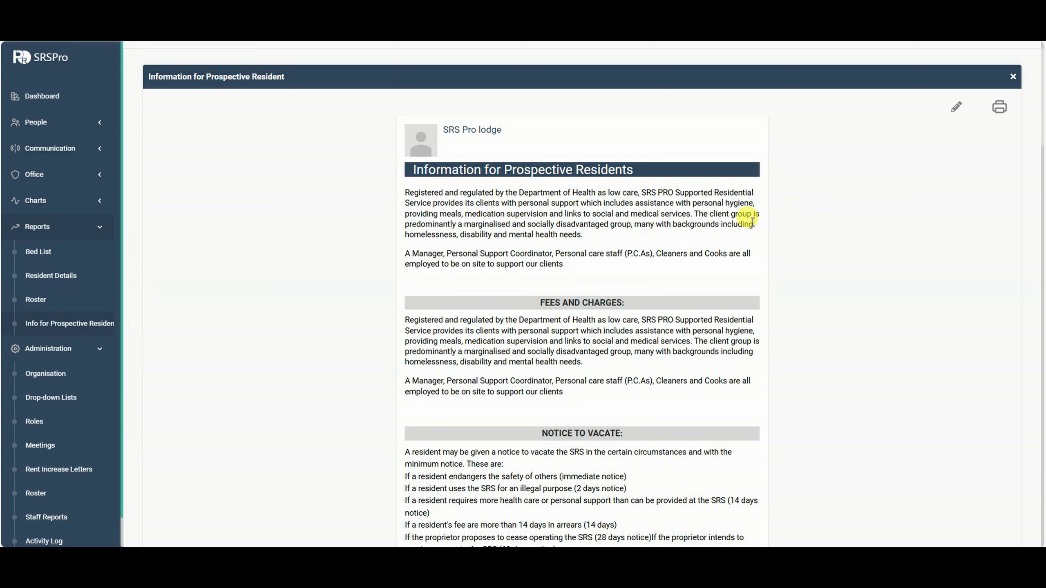
{"action": "scroll", "coordinate": [82, 334], "scroll_direction": "down", "scroll_amount": 1}
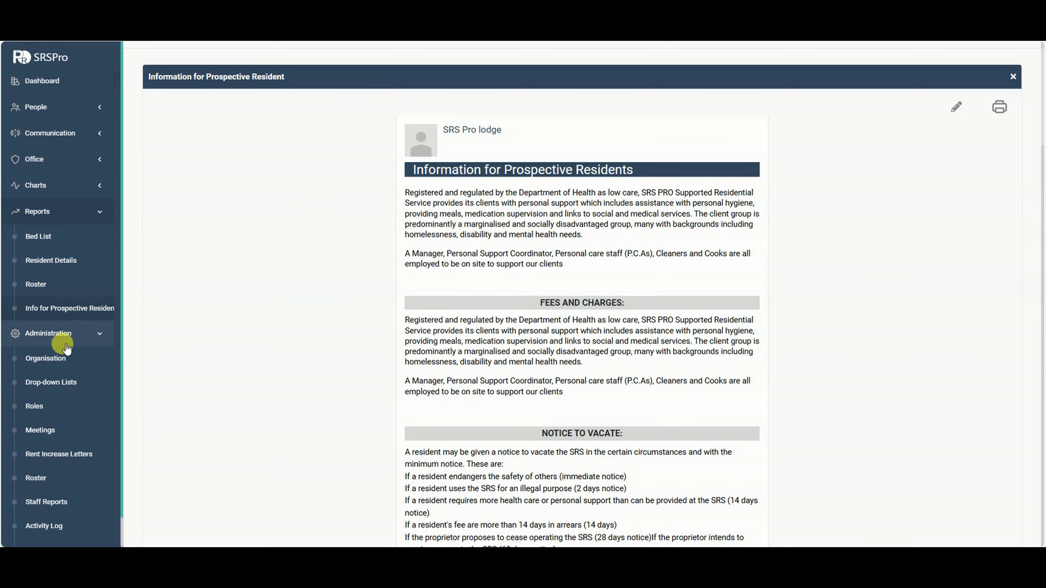
{"action": "left_click", "coordinate": [45, 358]}
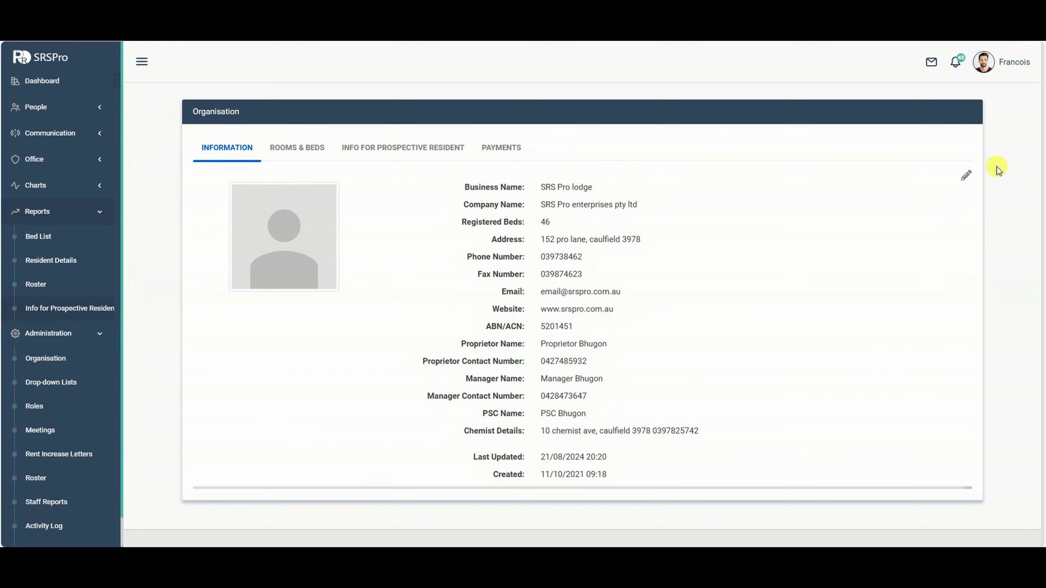
Upload the Logo file as the organisation's profile image and update the details.
{"action": "left_click", "coordinate": [965, 176]}
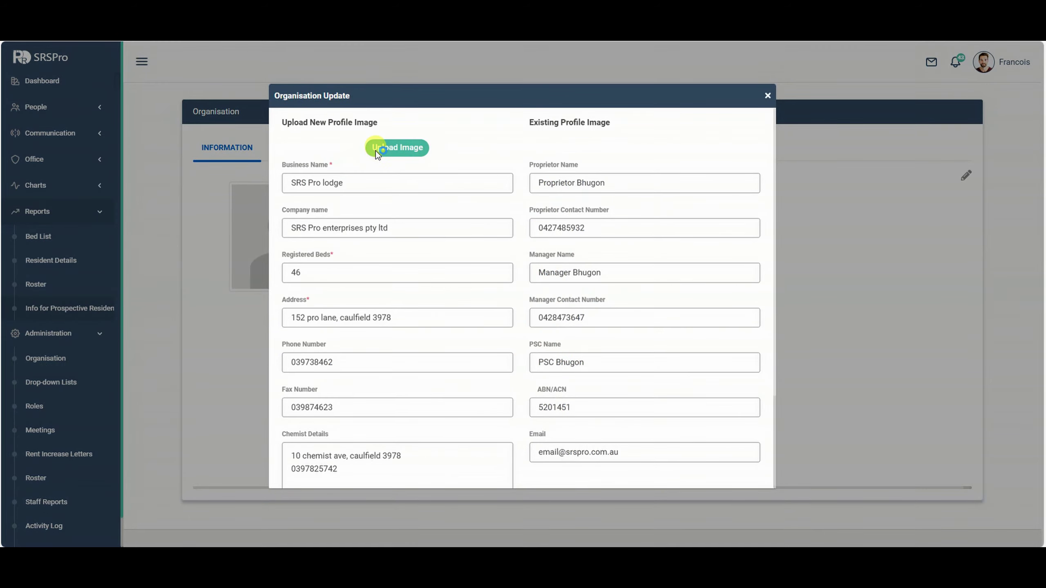
{"action": "left_click", "coordinate": [376, 150]}
{"action": "double_click", "coordinate": [149, 80]}
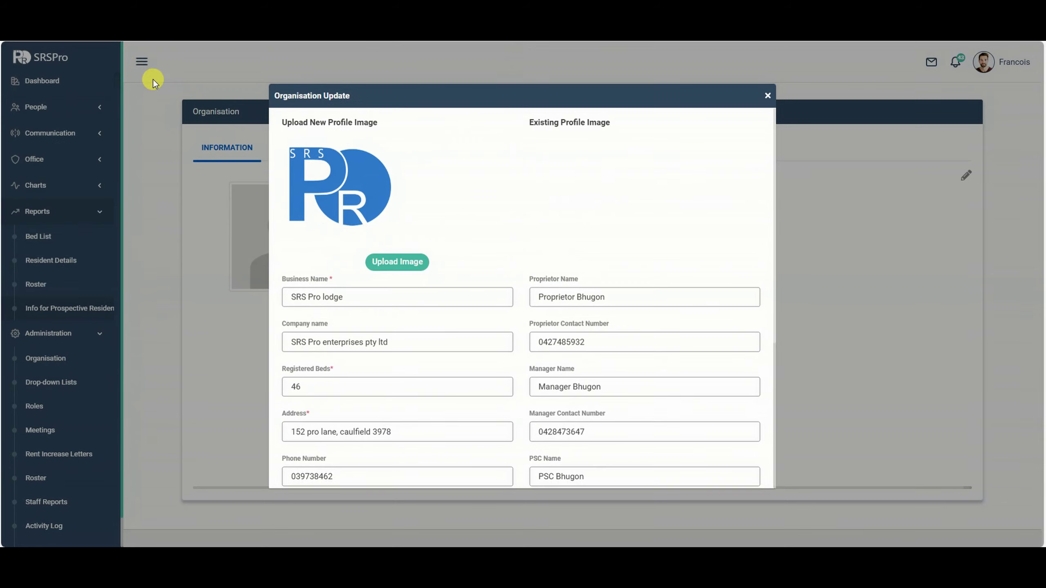
{"action": "scroll", "coordinate": [408, 175], "scroll_direction": "down", "scroll_amount": 5}
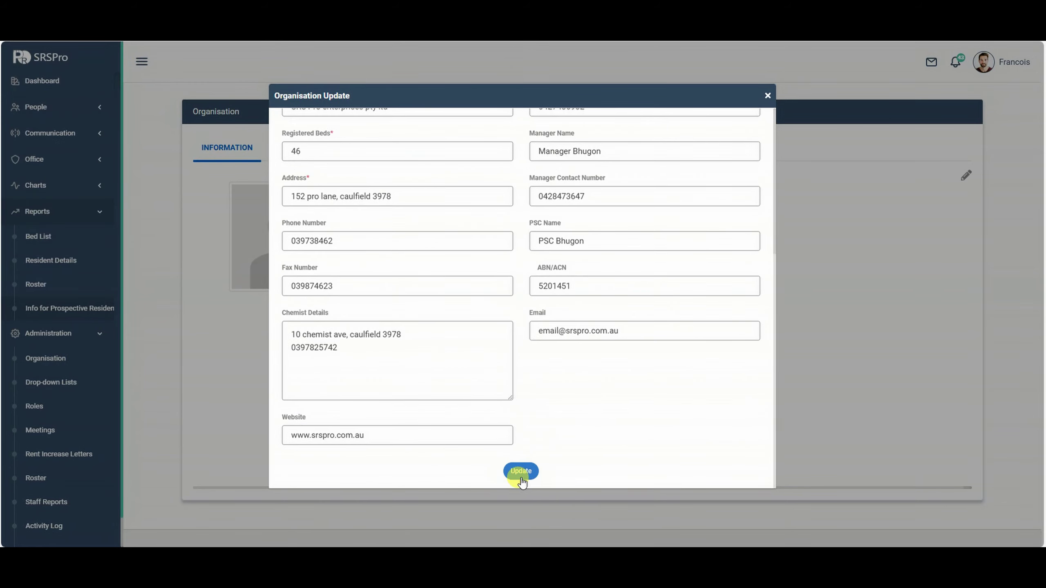
{"action": "left_click", "coordinate": [521, 474]}
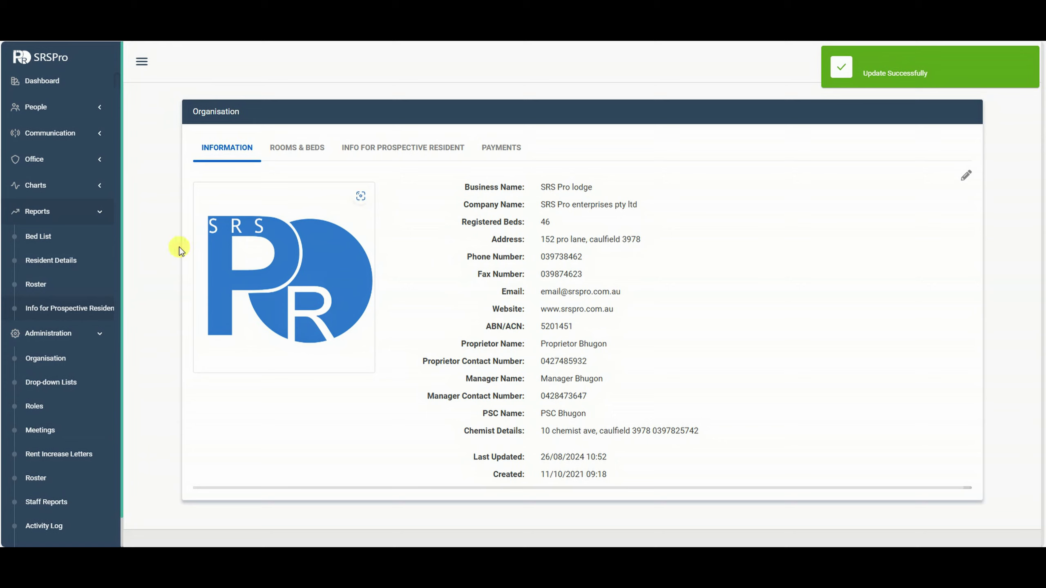
{"action": "scroll", "coordinate": [70, 250], "scroll_direction": "down", "scroll_amount": 1}
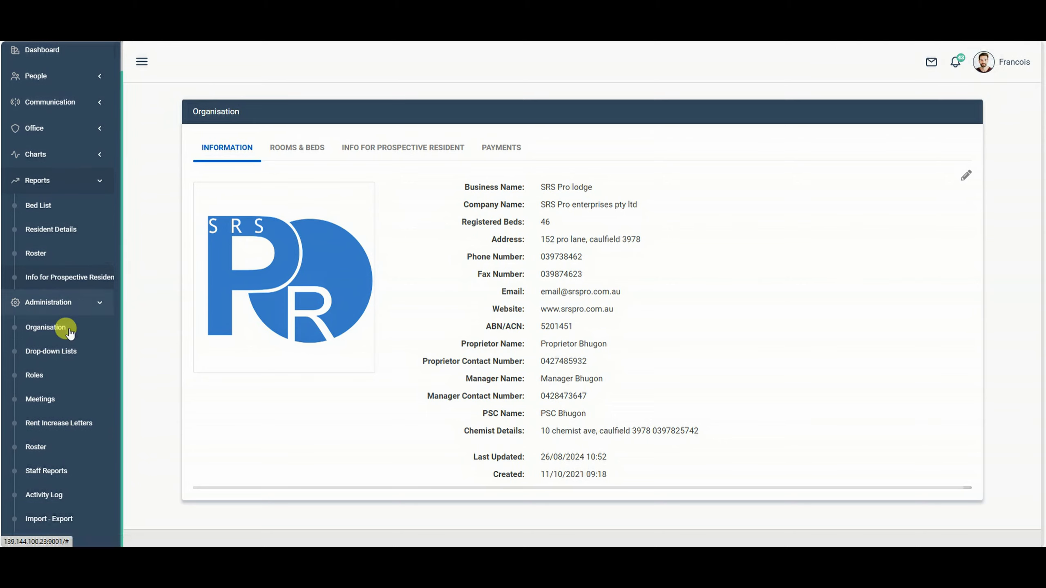
Bring up the Info for Prospective Resident report again to see the SRS Pro logo header.
{"action": "left_click", "coordinate": [58, 283]}
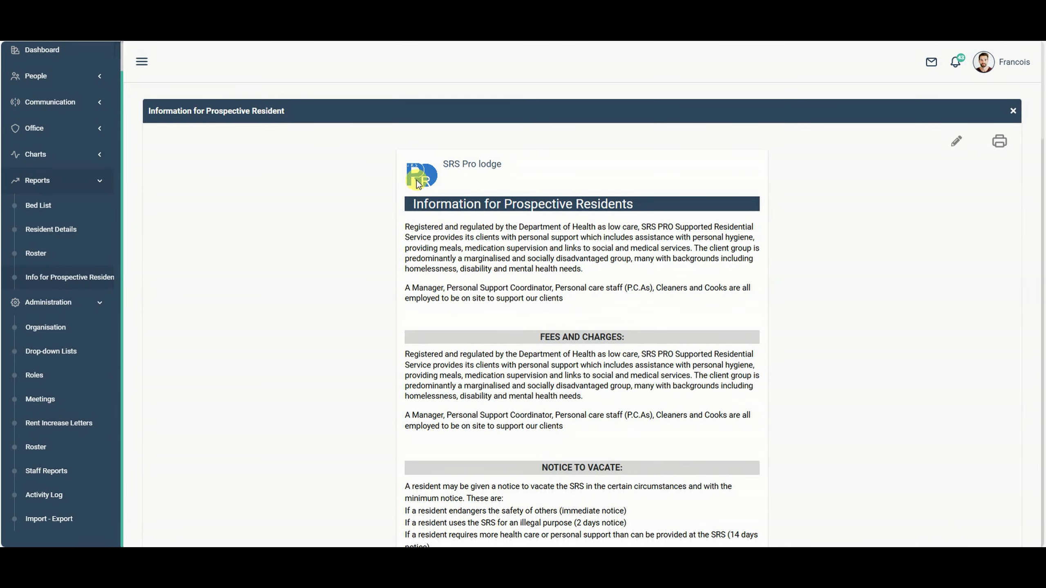
{"action": "scroll", "coordinate": [195, 317], "scroll_direction": "down", "scroll_amount": 4}
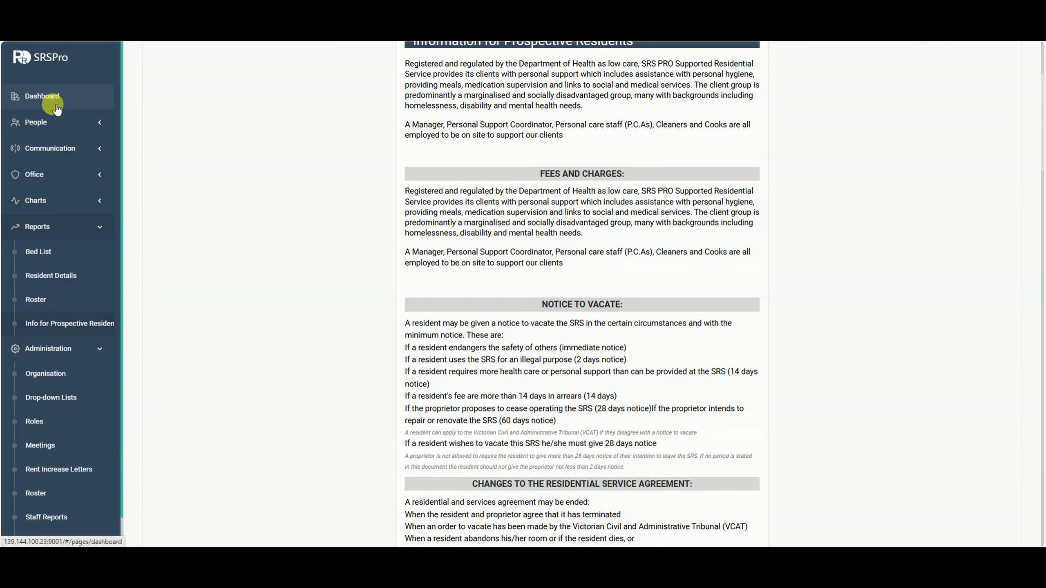
Go to the Dashboard and scroll through appointments, calendar, progress notes and reminders.
{"action": "left_click", "coordinate": [52, 100]}
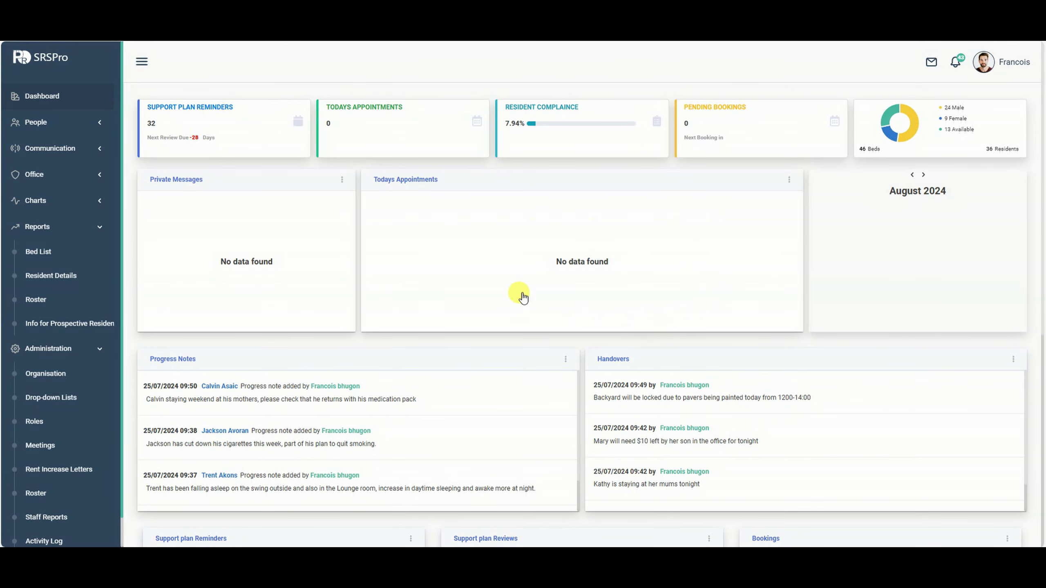
{"action": "scroll", "coordinate": [592, 331], "scroll_direction": "down", "scroll_amount": 7}
{"action": "scroll", "coordinate": [532, 434], "scroll_direction": "up", "scroll_amount": 1}
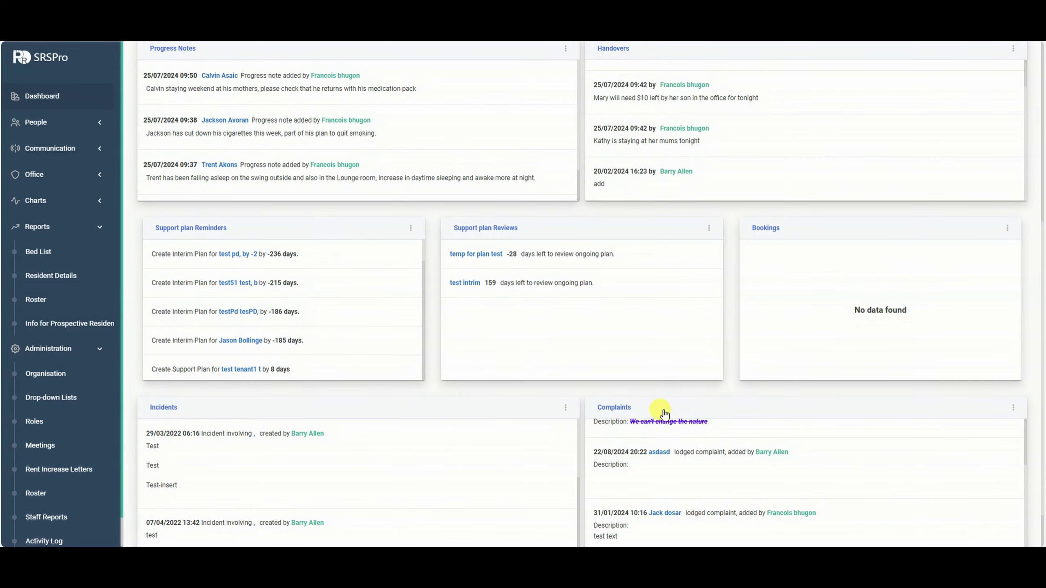
{"action": "scroll", "coordinate": [577, 389], "scroll_direction": "up", "scroll_amount": 5}
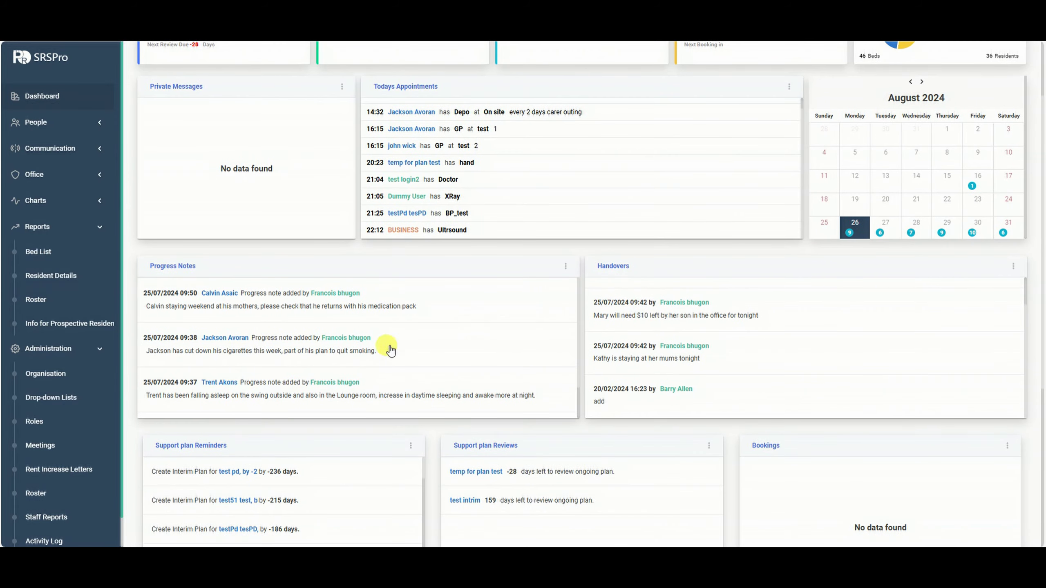
{"action": "scroll", "coordinate": [295, 418], "scroll_direction": "down", "scroll_amount": 1}
{"action": "scroll", "coordinate": [295, 418], "scroll_direction": "down", "scroll_amount": 1}
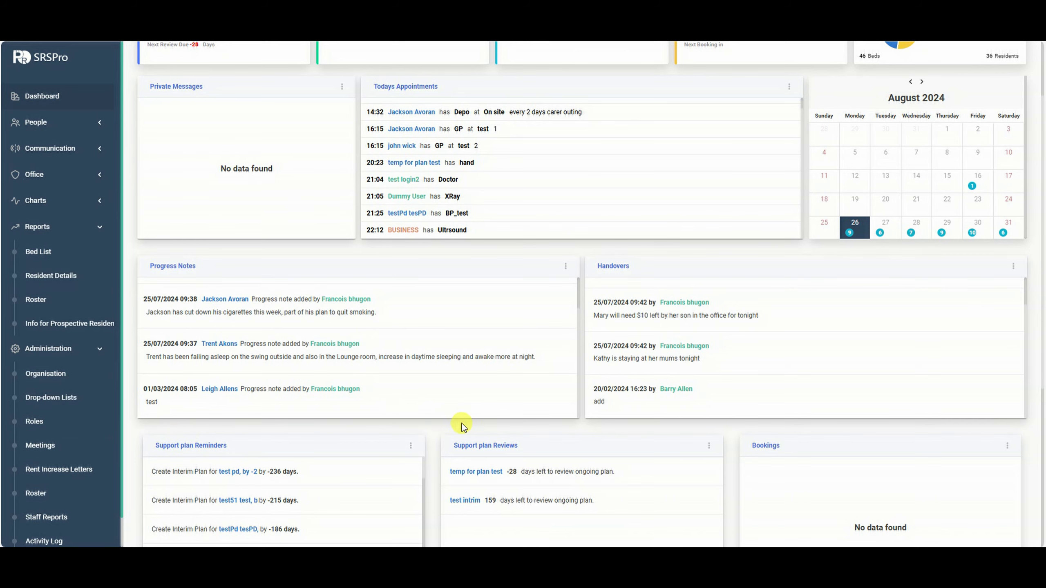
{"action": "scroll", "coordinate": [463, 427], "scroll_direction": "up", "scroll_amount": 3}
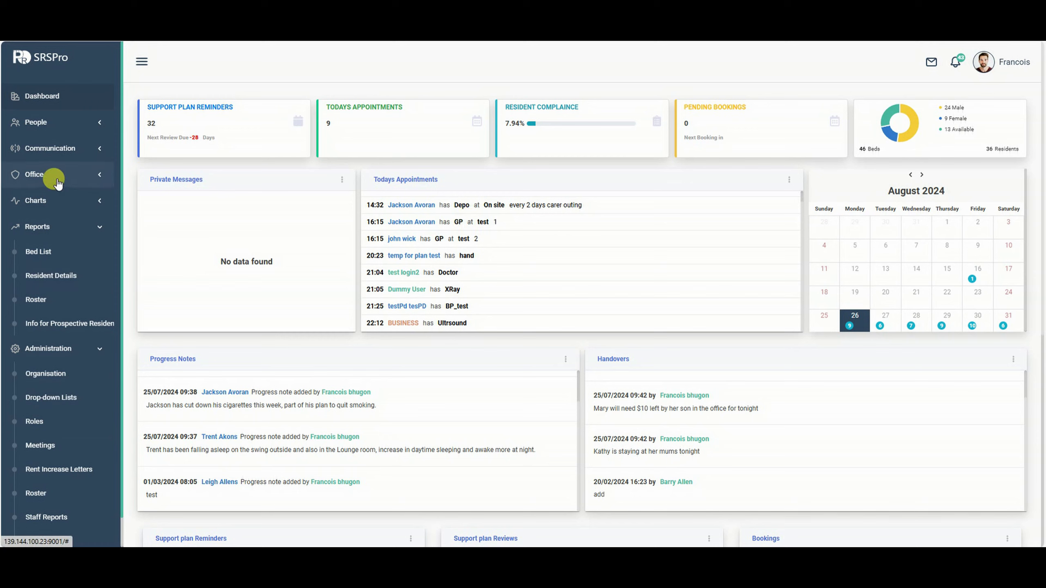
Collapse Reports and Administration, expand People, and move from Residents to Staff.
{"action": "left_click", "coordinate": [53, 128]}
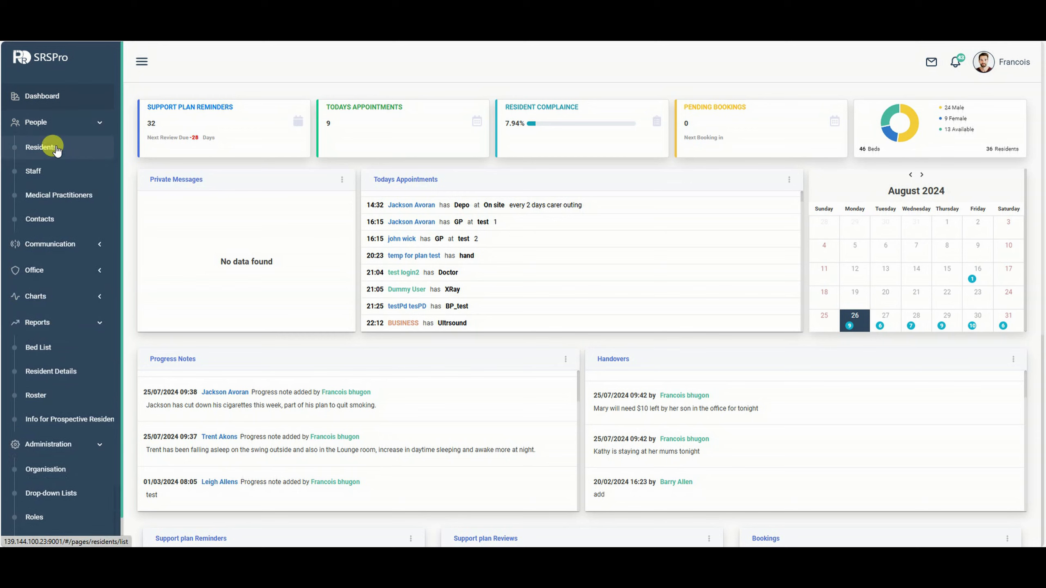
{"action": "left_click", "coordinate": [57, 129]}
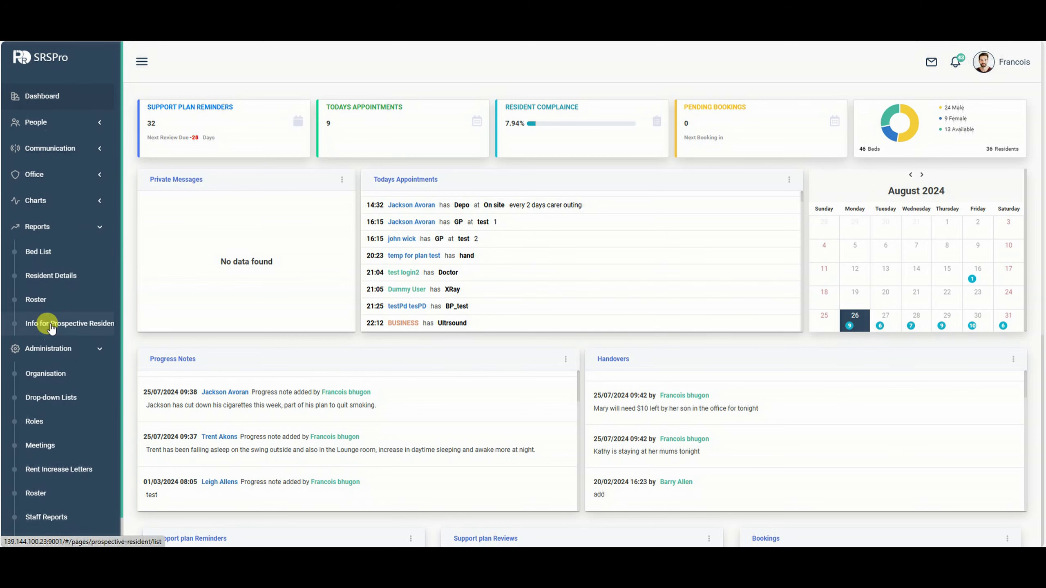
{"action": "left_click", "coordinate": [46, 227]}
{"action": "left_click", "coordinate": [52, 252]}
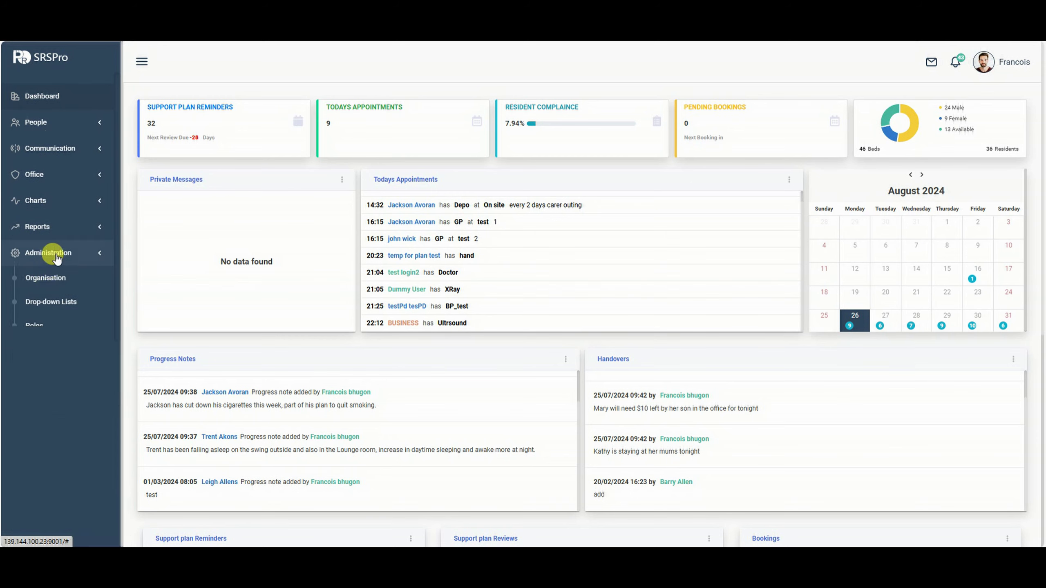
{"action": "left_click", "coordinate": [45, 121]}
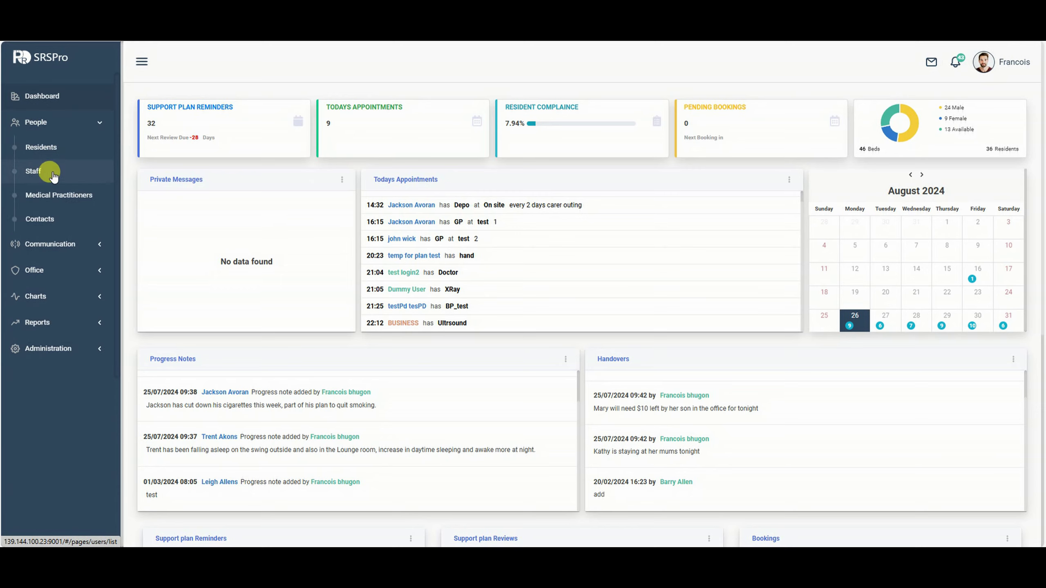
{"action": "left_click", "coordinate": [59, 148]}
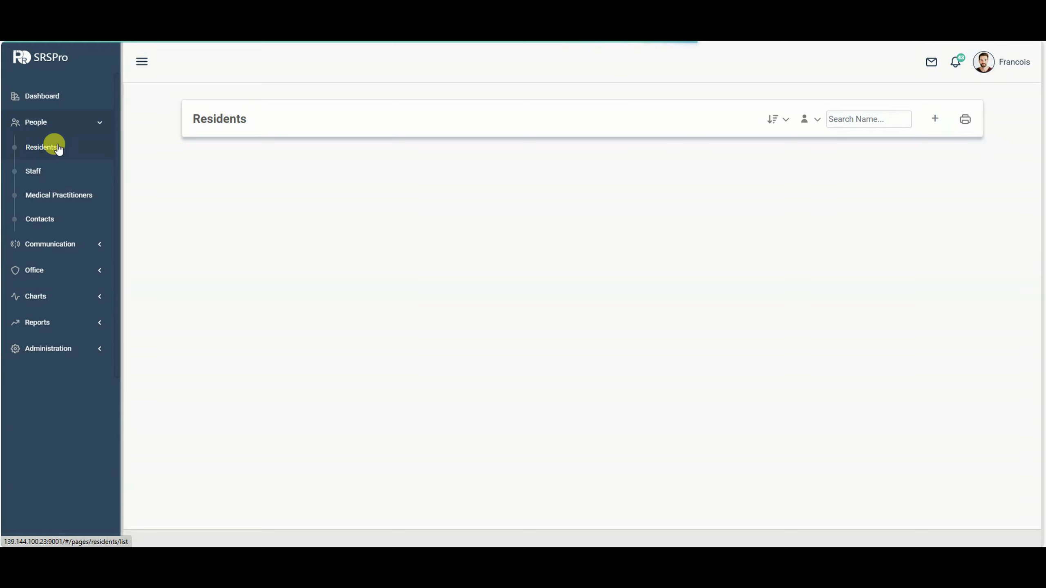
{"action": "left_click", "coordinate": [44, 174]}
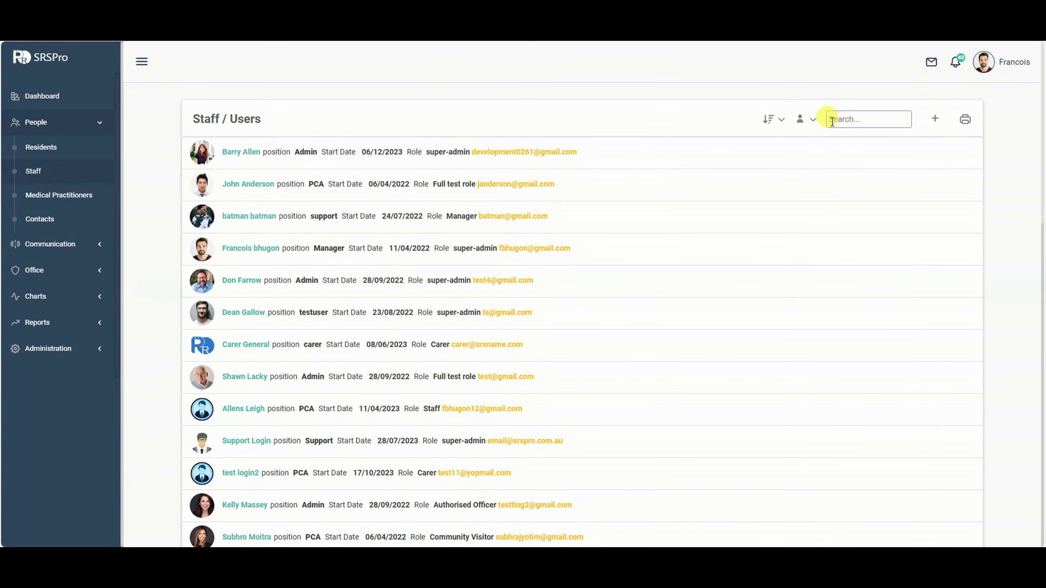
{"action": "left_click", "coordinate": [811, 120]}
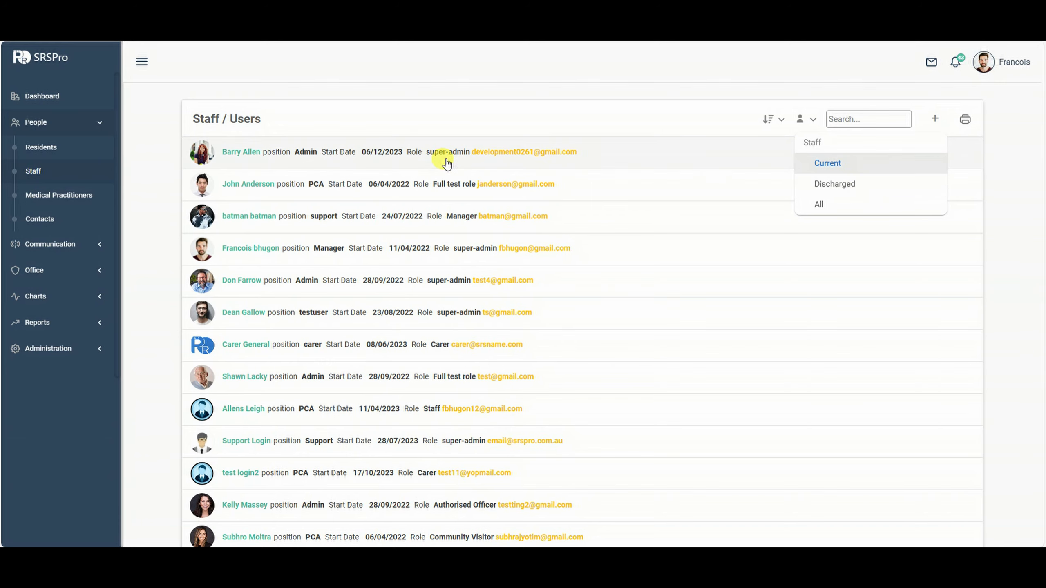
{"action": "left_click", "coordinate": [856, 183]}
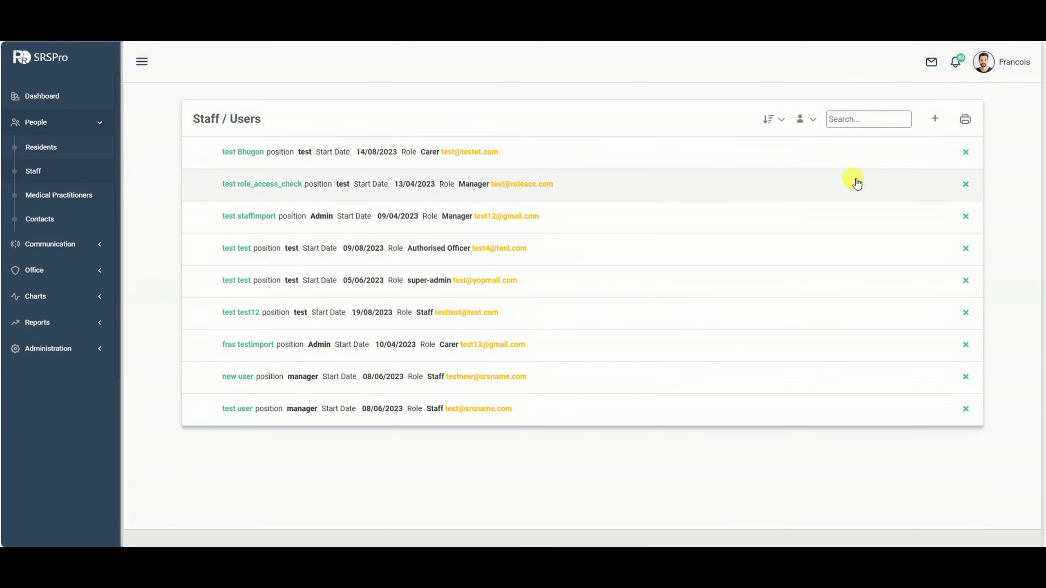
{"action": "left_click", "coordinate": [814, 127]}
{"action": "left_click", "coordinate": [791, 161]}
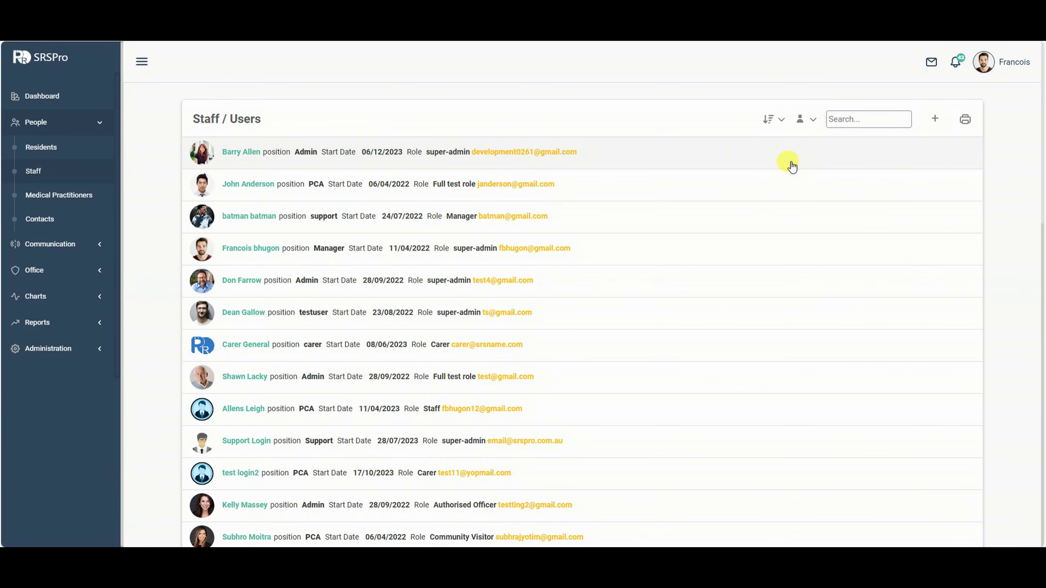
{"action": "left_click", "coordinate": [316, 248]}
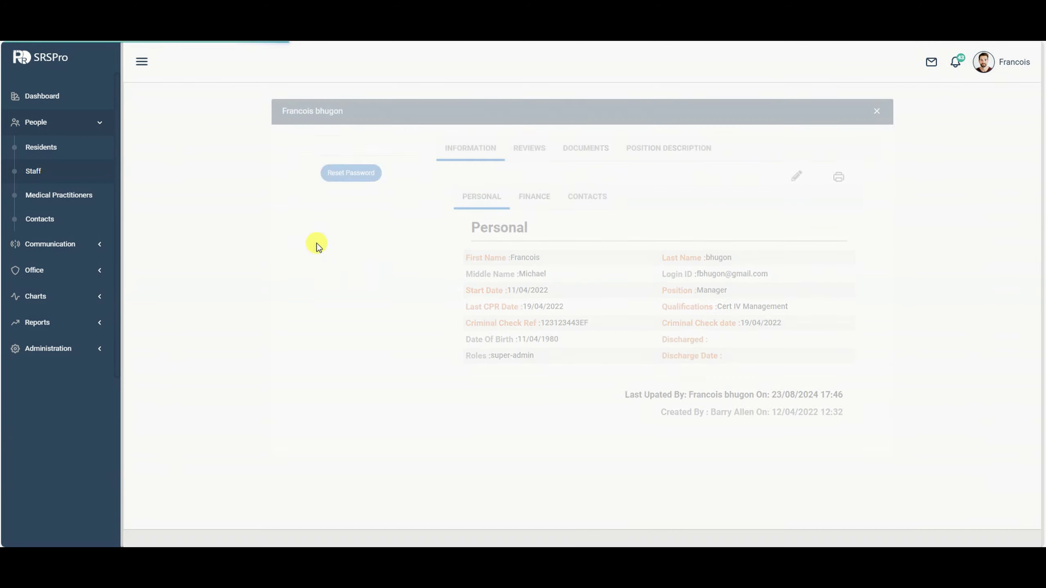
{"action": "left_click", "coordinate": [793, 177]}
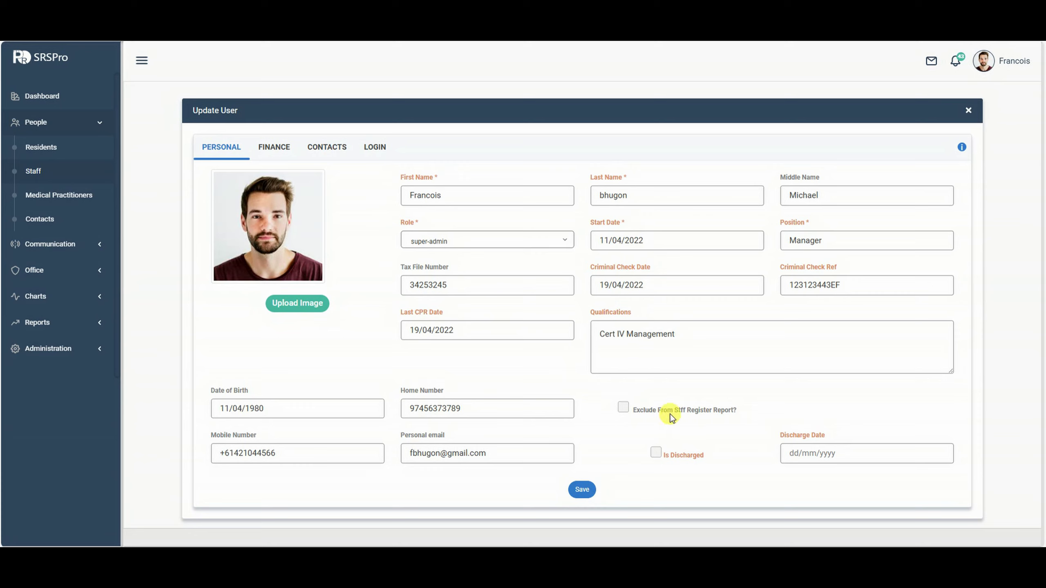
{"action": "left_click", "coordinate": [622, 408]}
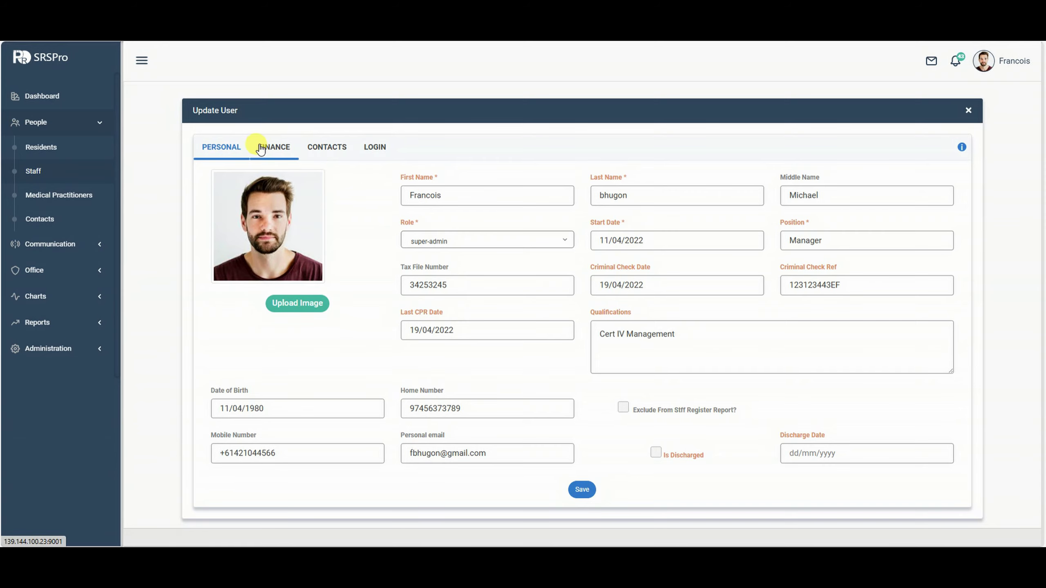
Discard the edit form, start a new user, and view its Finance and Contacts tabs.
{"action": "left_click", "coordinate": [968, 110]}
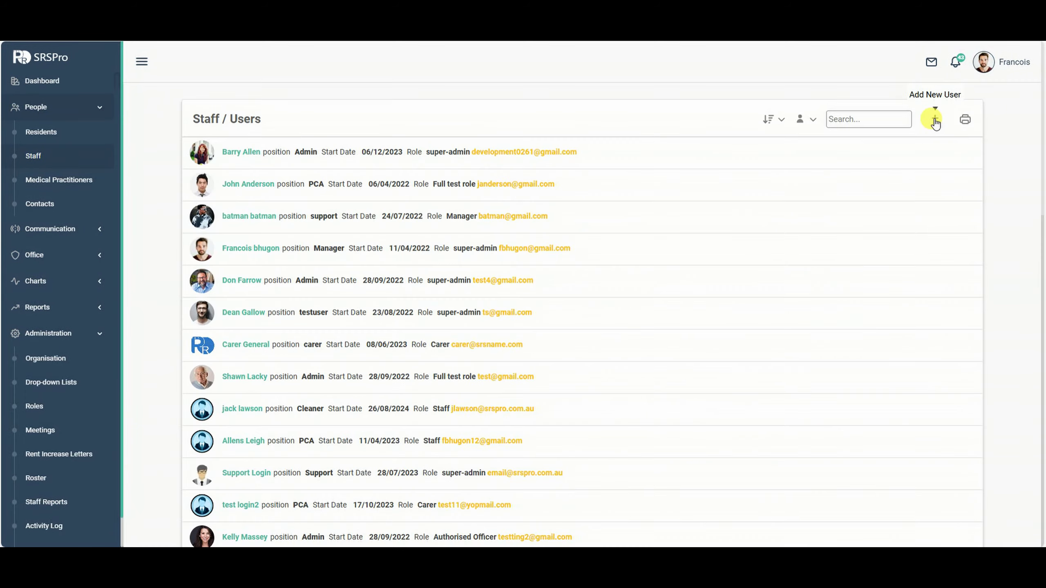
{"action": "left_click", "coordinate": [935, 120]}
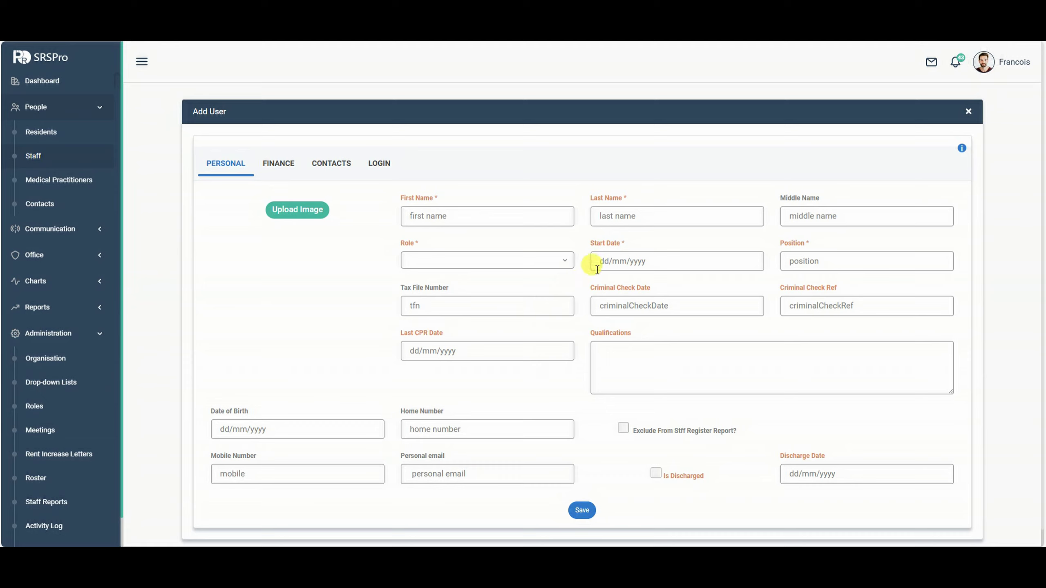
{"action": "left_click", "coordinate": [280, 165]}
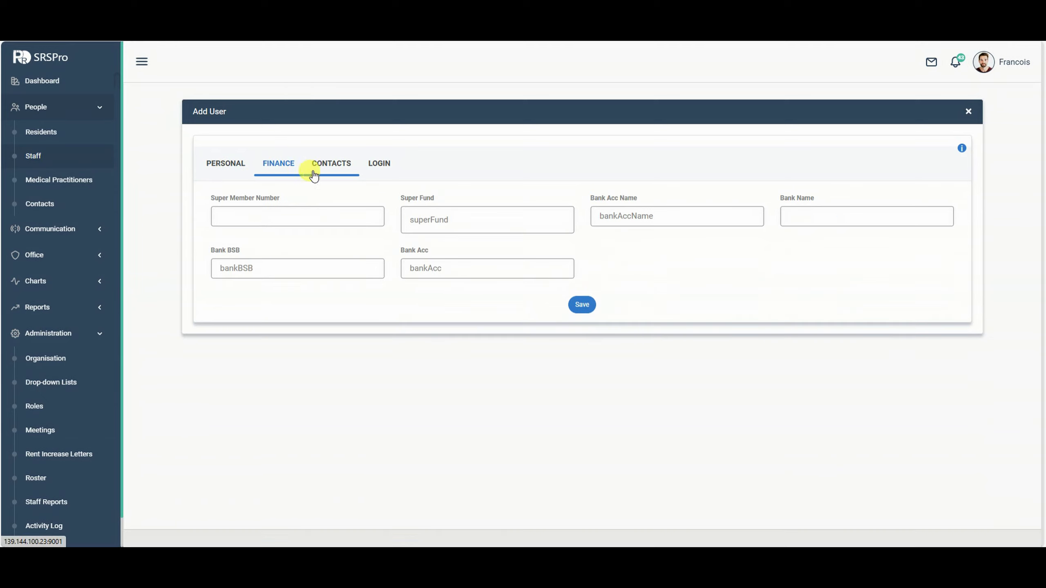
{"action": "left_click", "coordinate": [336, 173]}
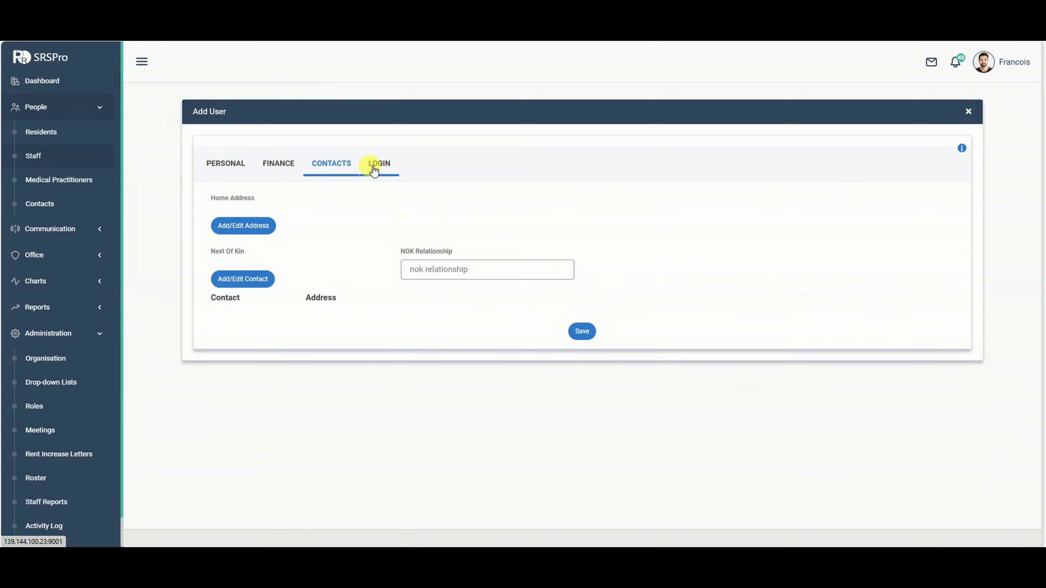
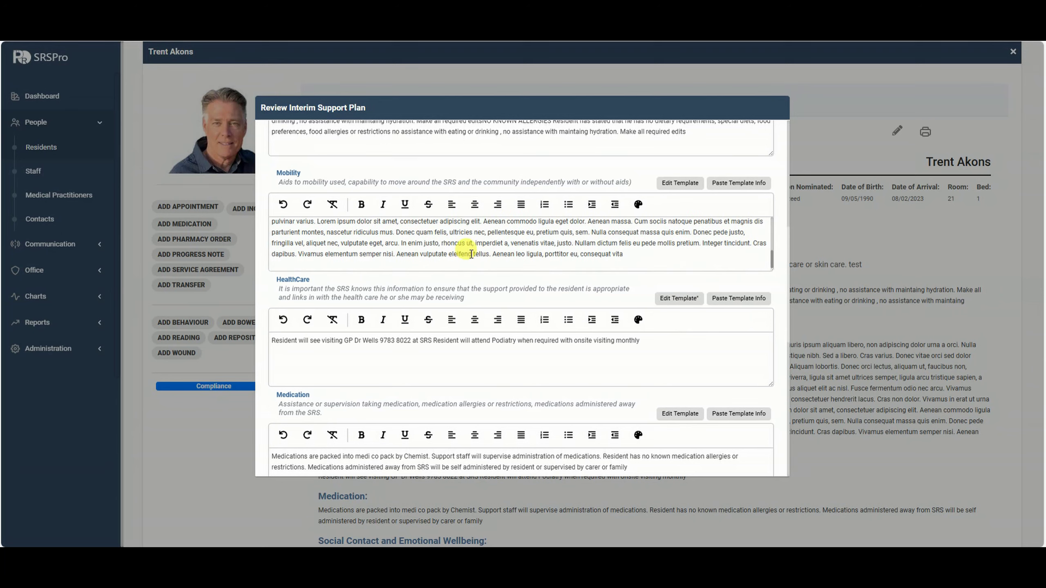
Scroll through the Review Interim Support Plan sections from In Consultation With to Finances / Other.
{"action": "scroll", "coordinate": [780, 290], "scroll_direction": "down", "scroll_amount": 4}
{"action": "scroll", "coordinate": [779, 290], "scroll_direction": "down", "scroll_amount": 2}
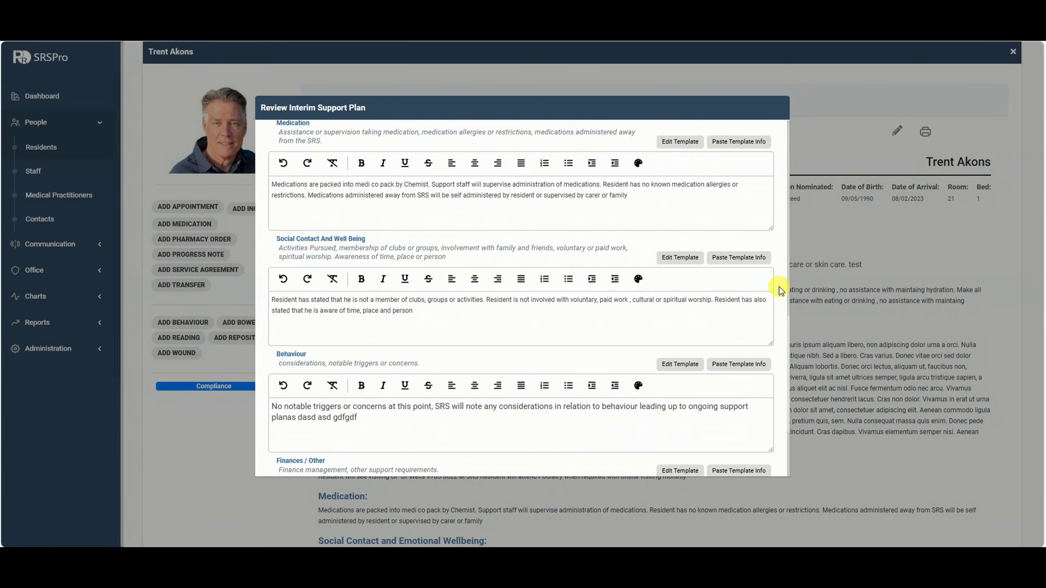
{"action": "scroll", "coordinate": [780, 289], "scroll_direction": "up", "scroll_amount": 7}
{"action": "scroll", "coordinate": [781, 285], "scroll_direction": "up", "scroll_amount": 6}
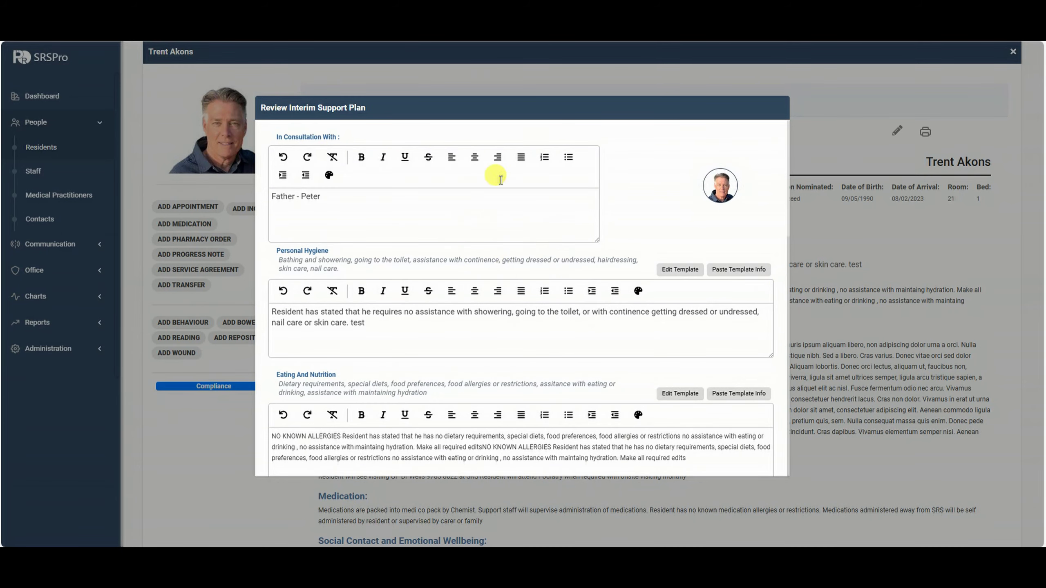
{"action": "scroll", "coordinate": [735, 229], "scroll_direction": "down", "scroll_amount": 5}
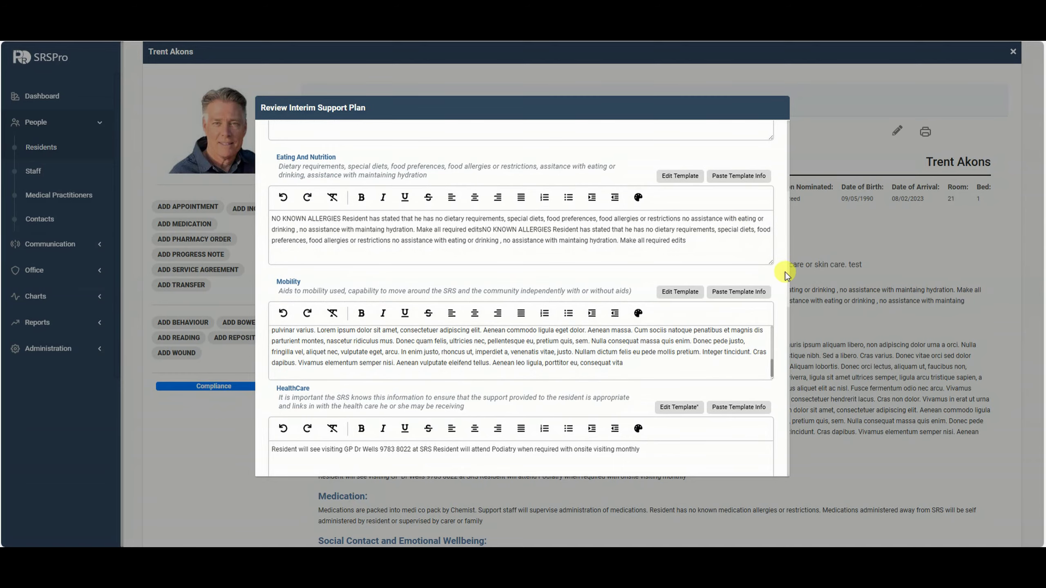
{"action": "scroll", "coordinate": [785, 271], "scroll_direction": "down", "scroll_amount": 8}
{"action": "scroll", "coordinate": [783, 288], "scroll_direction": "down", "scroll_amount": 1}
{"action": "scroll", "coordinate": [783, 288], "scroll_direction": "up", "scroll_amount": 1}
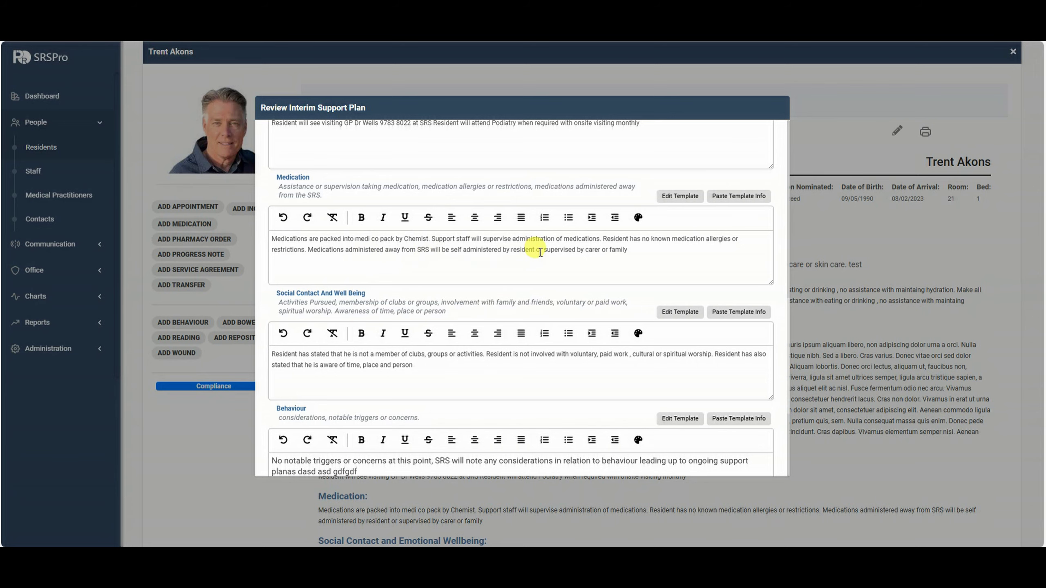
{"action": "scroll", "coordinate": [540, 252], "scroll_direction": "down", "scroll_amount": 3}
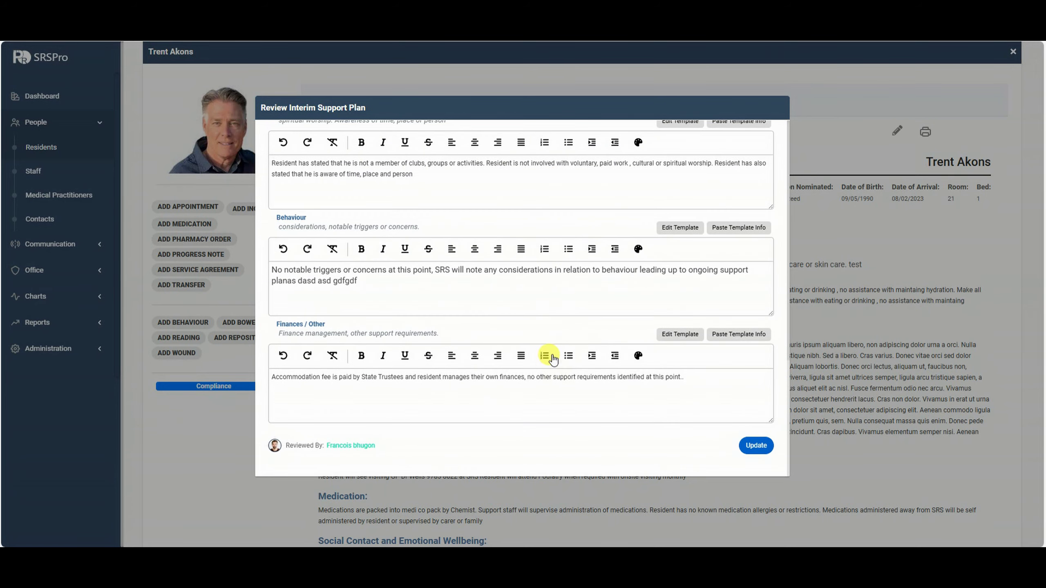
{"action": "scroll", "coordinate": [653, 315], "scroll_direction": "up", "scroll_amount": 10}
{"action": "scroll", "coordinate": [550, 210], "scroll_direction": "up", "scroll_amount": 4}
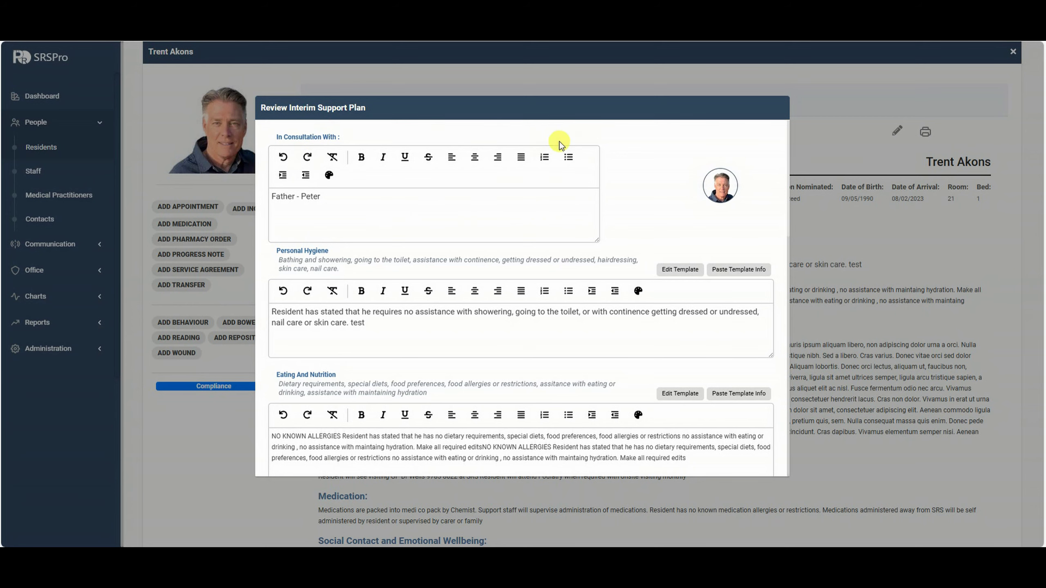
{"action": "scroll", "coordinate": [658, 207], "scroll_direction": "down", "scroll_amount": 3}
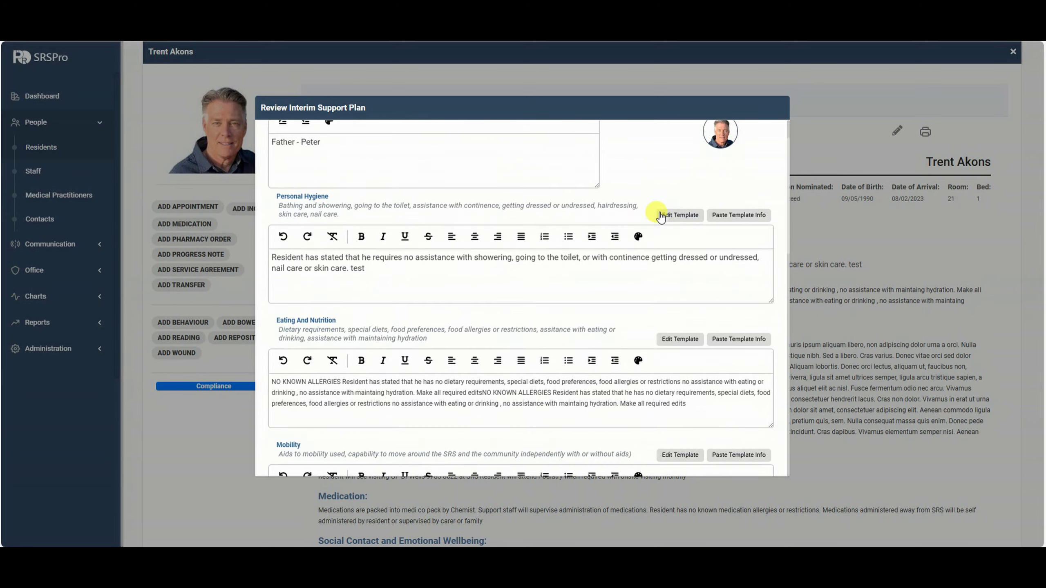
{"action": "scroll", "coordinate": [654, 215], "scroll_direction": "up", "scroll_amount": 3}
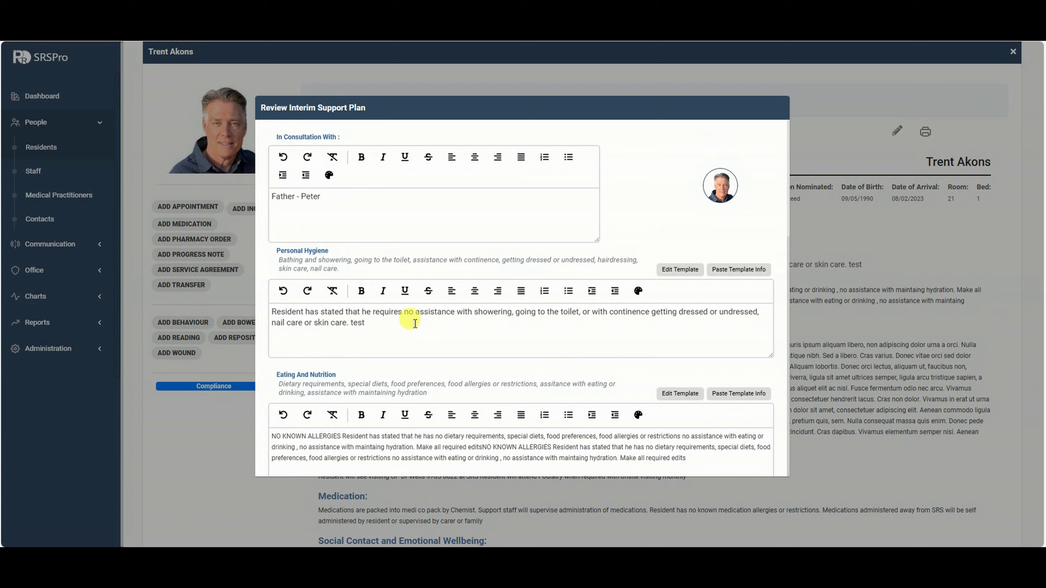
Clear the Personal Hygiene text and refill it from its submitted template.
{"action": "left_click_drag", "start_coordinate": [365, 323], "coordinate": [285, 314]}
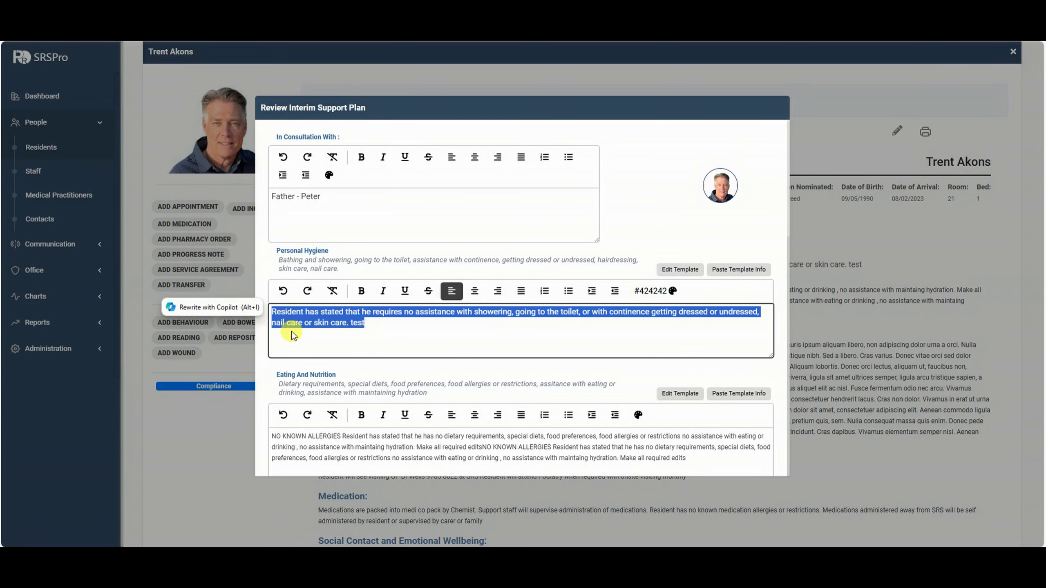
{"action": "key", "text": "BackSpace"}
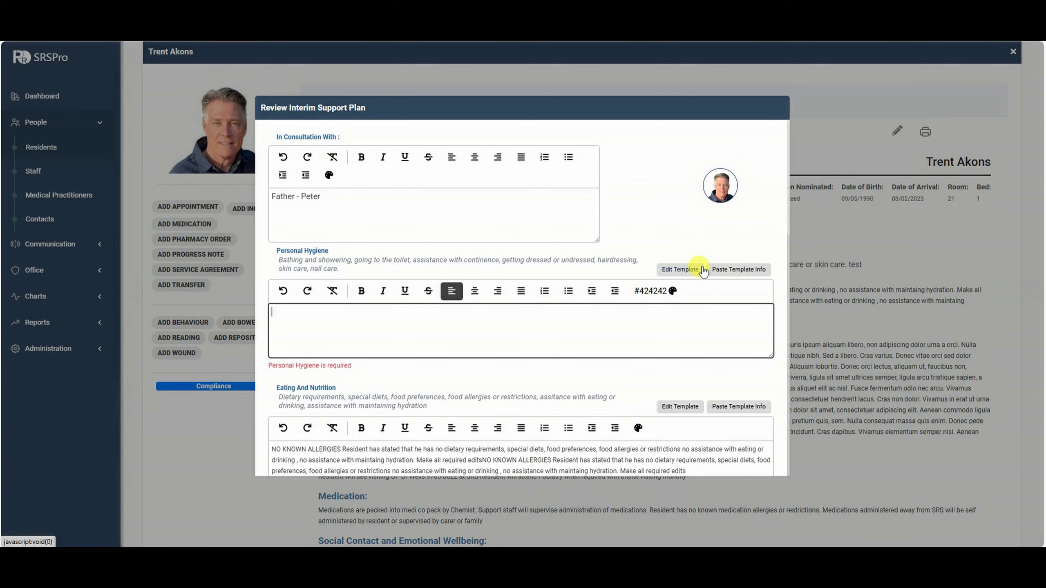
{"action": "left_click", "coordinate": [680, 270]}
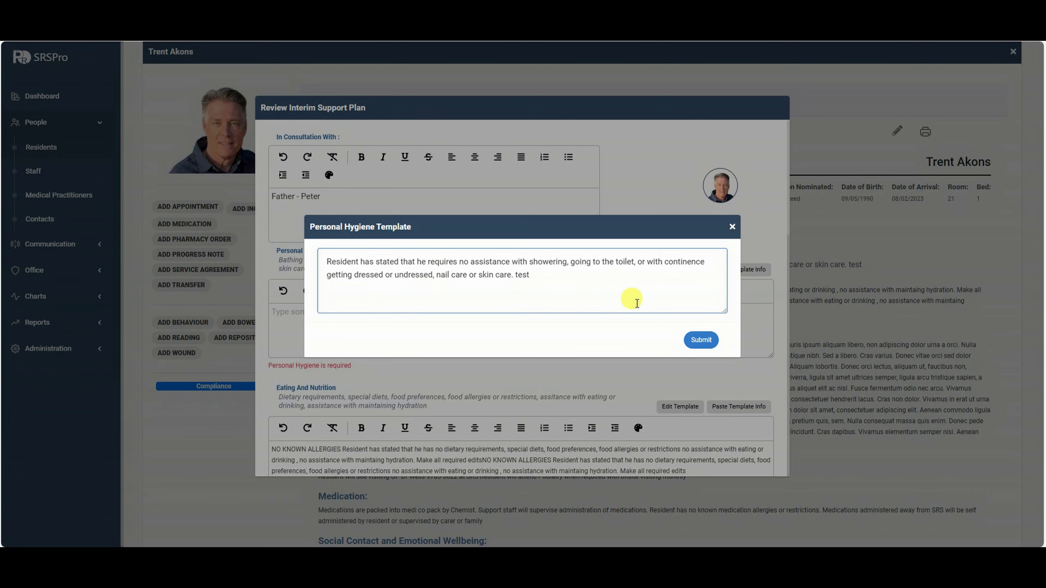
{"action": "left_click", "coordinate": [694, 342]}
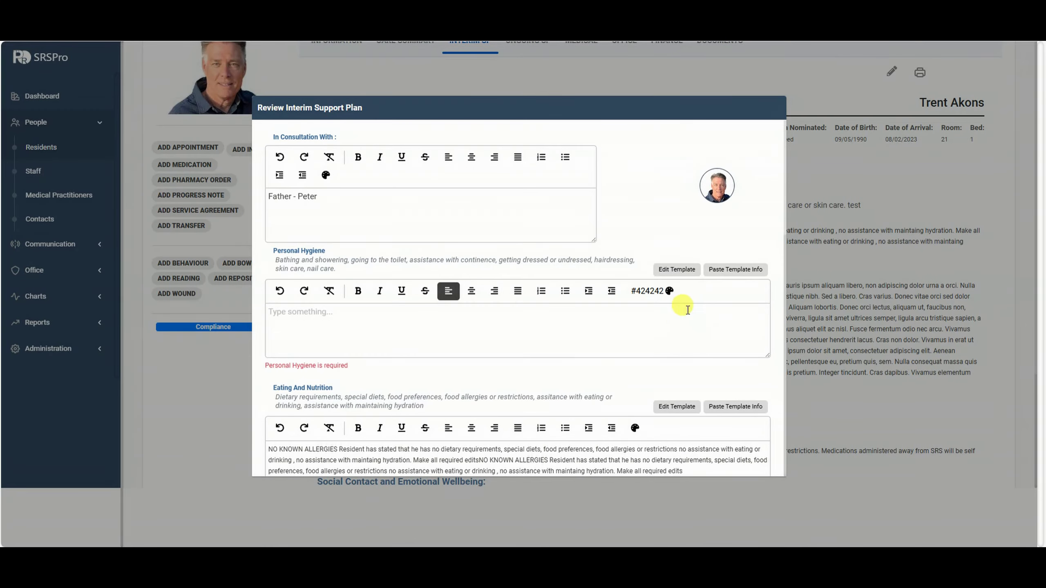
{"action": "left_click", "coordinate": [685, 274]}
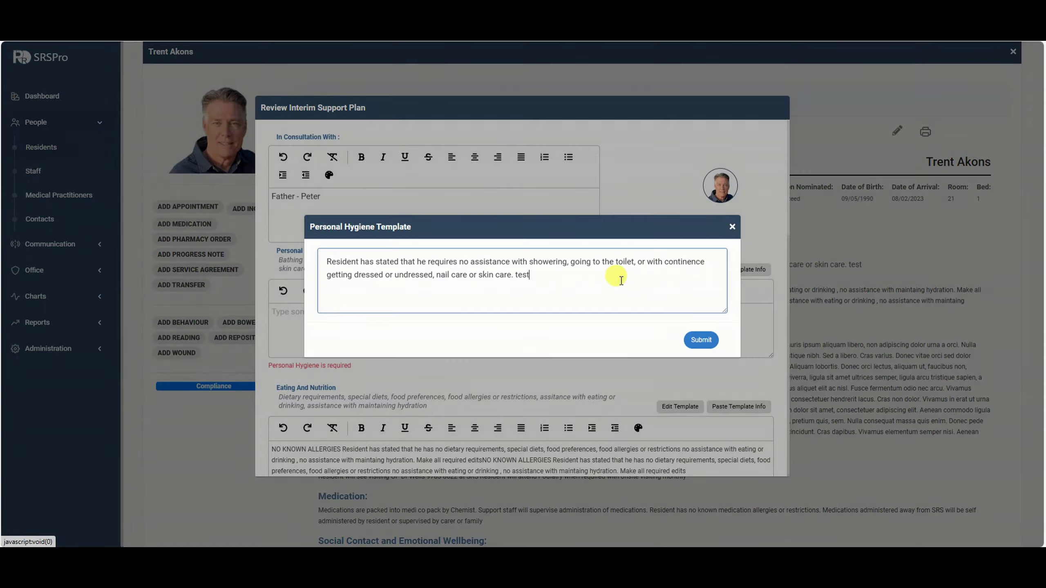
{"action": "left_click", "coordinate": [702, 340]}
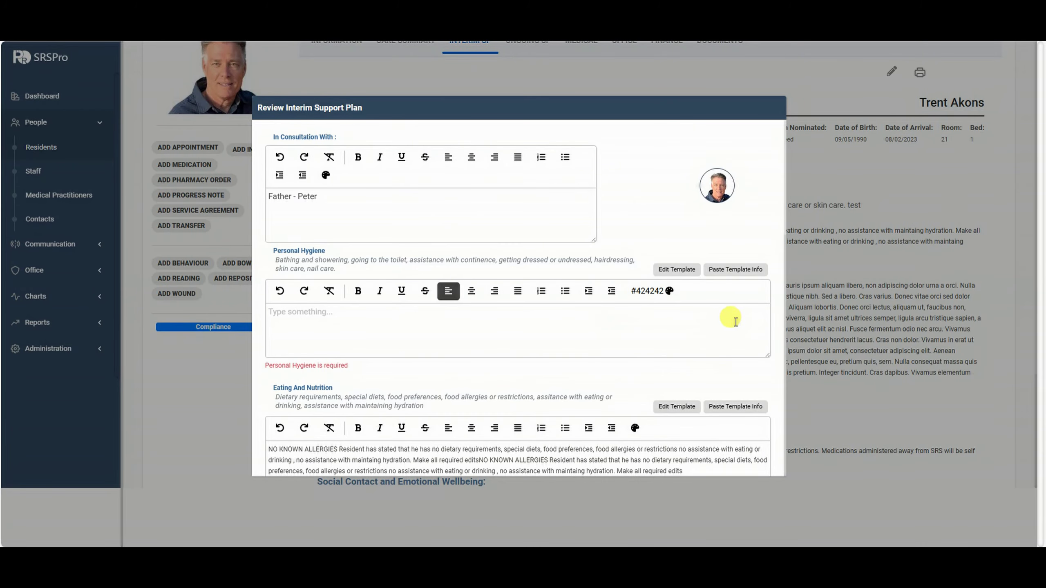
{"action": "left_click", "coordinate": [728, 272]}
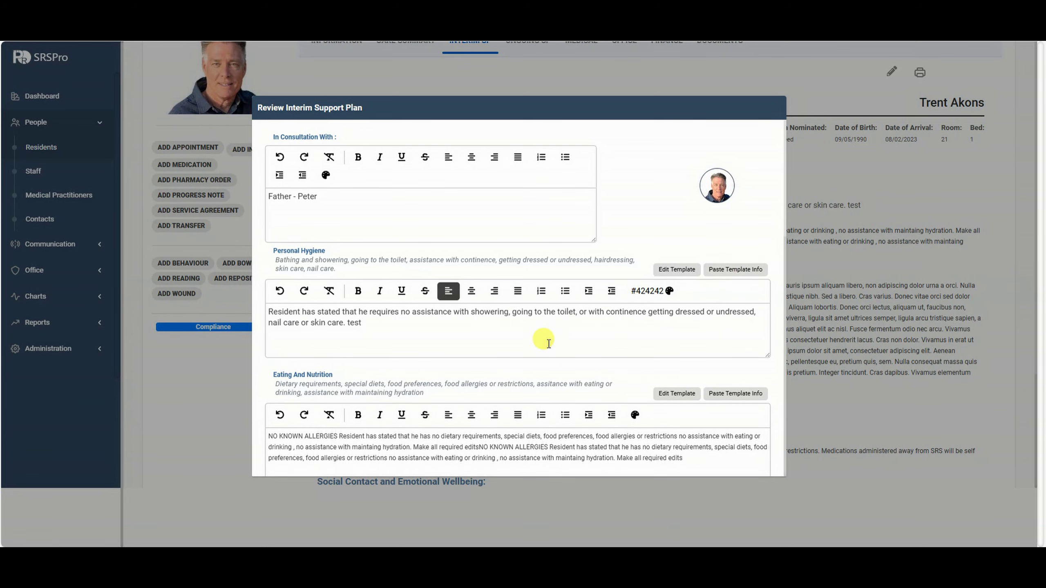
Save the interim support plan review, now dated 26/08/2024 12:02.
{"action": "scroll", "coordinate": [544, 343], "scroll_direction": "down", "scroll_amount": 2}
{"action": "scroll", "coordinate": [537, 304], "scroll_direction": "up", "scroll_amount": 1}
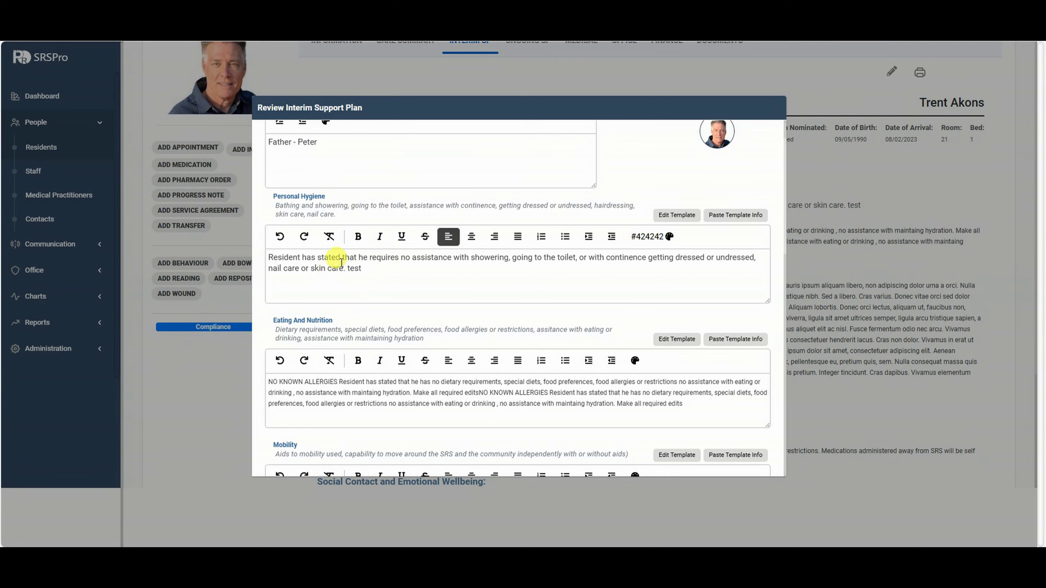
{"action": "scroll", "coordinate": [454, 275], "scroll_direction": "down", "scroll_amount": 4}
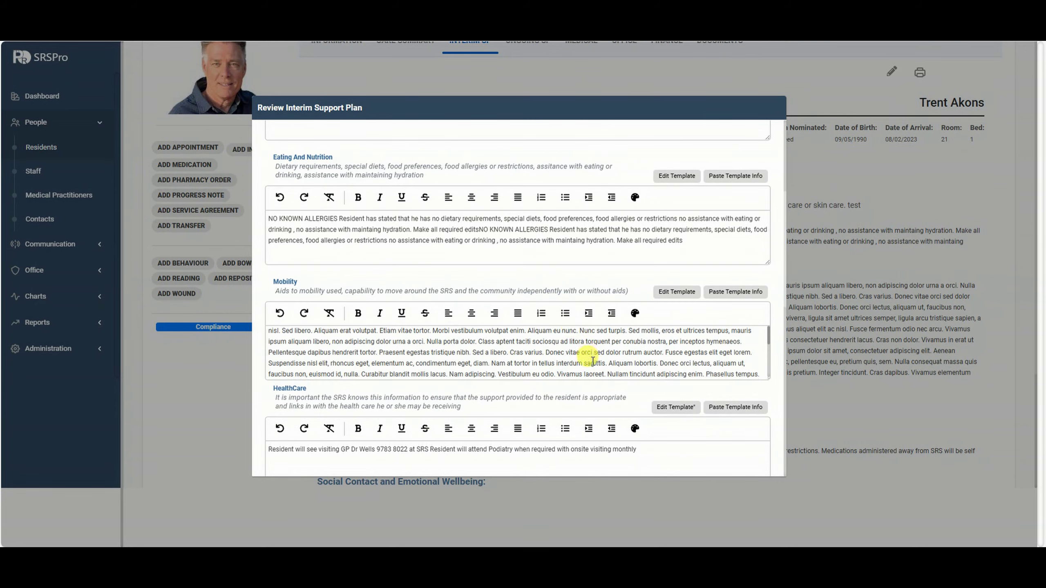
{"action": "scroll", "coordinate": [757, 391], "scroll_direction": "down", "scroll_amount": 8}
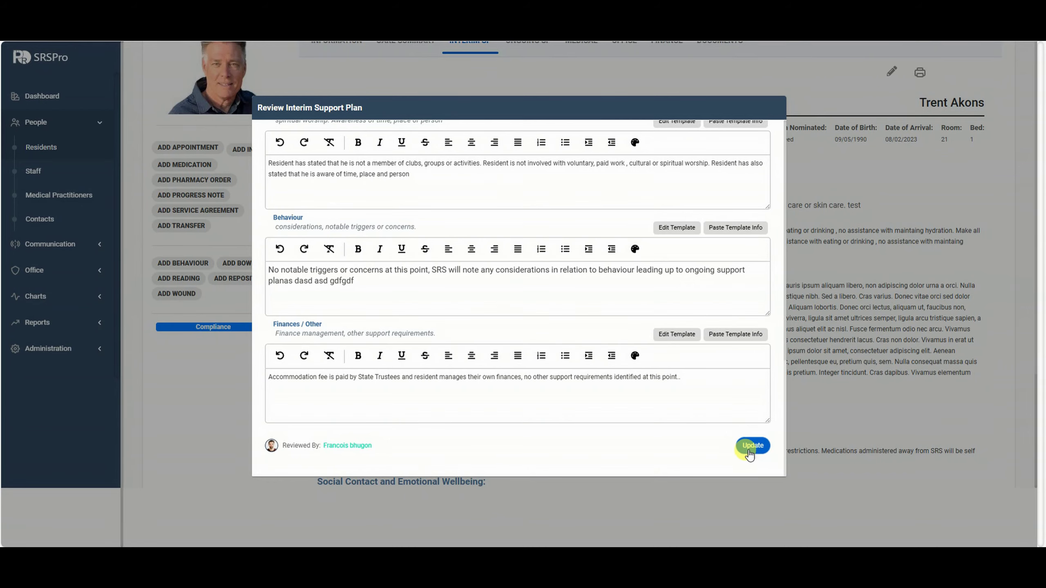
{"action": "left_click", "coordinate": [751, 446]}
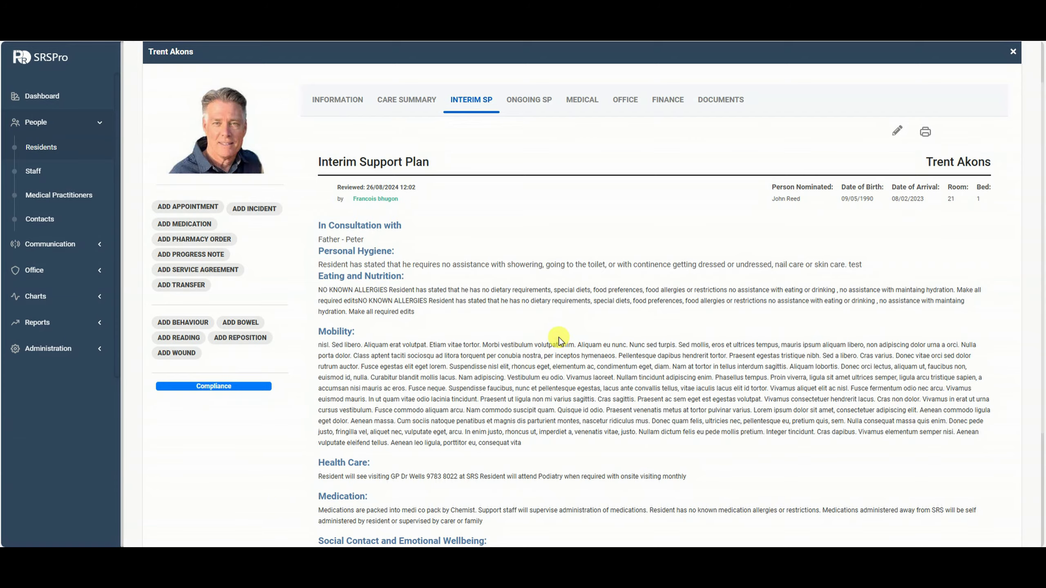
Show the Ongoing Support Plan, last reviewed 25/07/2024 11:14, closing its review dialog unchanged.
{"action": "scroll", "coordinate": [559, 337], "scroll_direction": "down", "scroll_amount": 1}
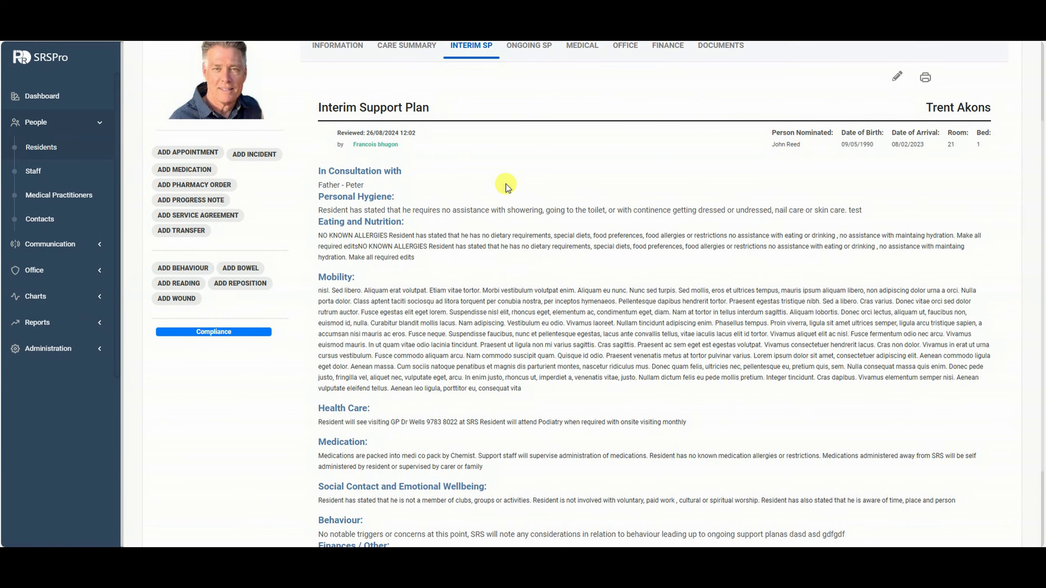
{"action": "scroll", "coordinate": [483, 189], "scroll_direction": "up", "scroll_amount": 1}
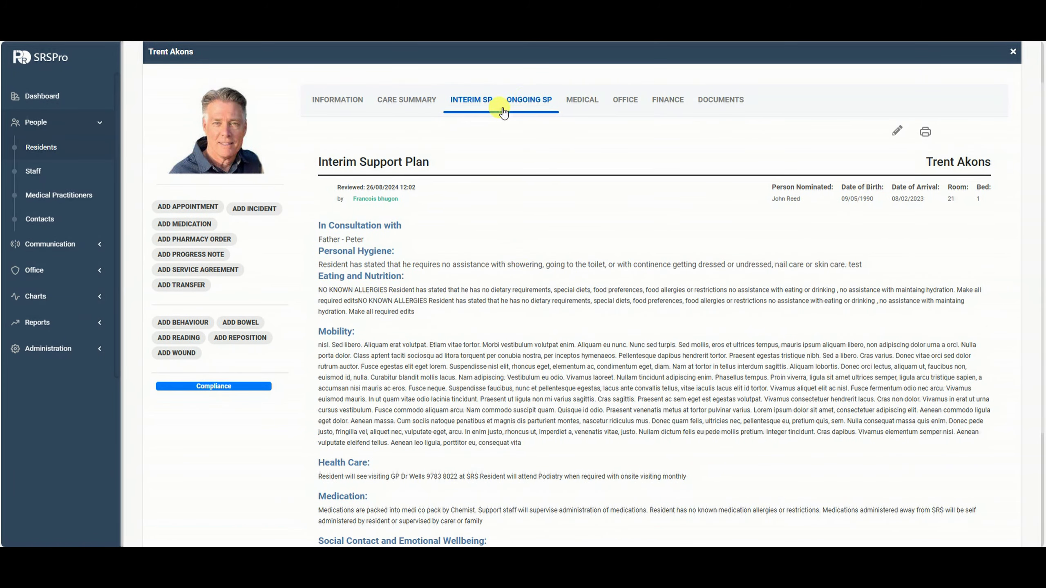
{"action": "left_click", "coordinate": [529, 102]}
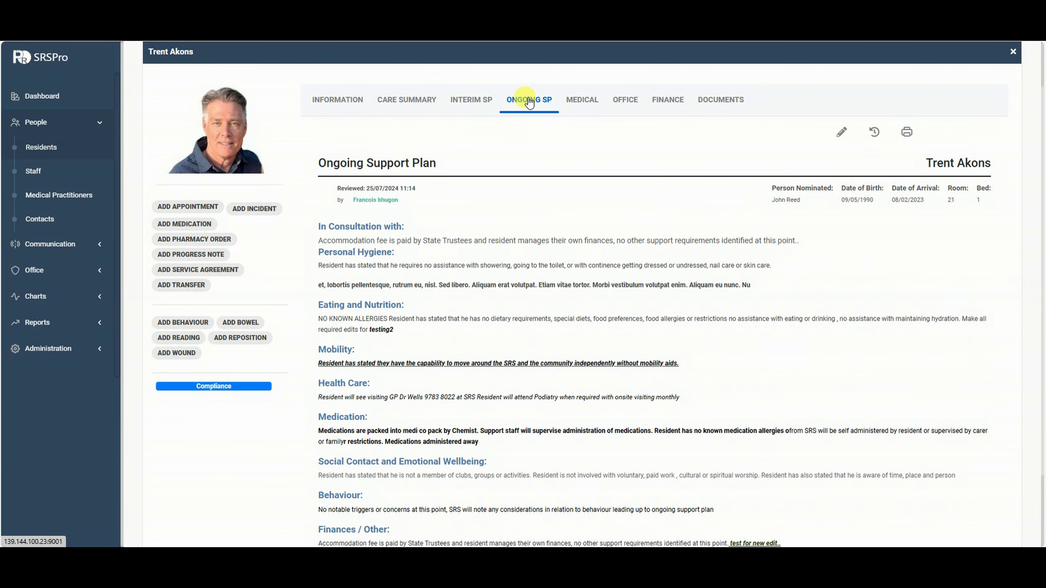
{"action": "left_click", "coordinate": [841, 134]}
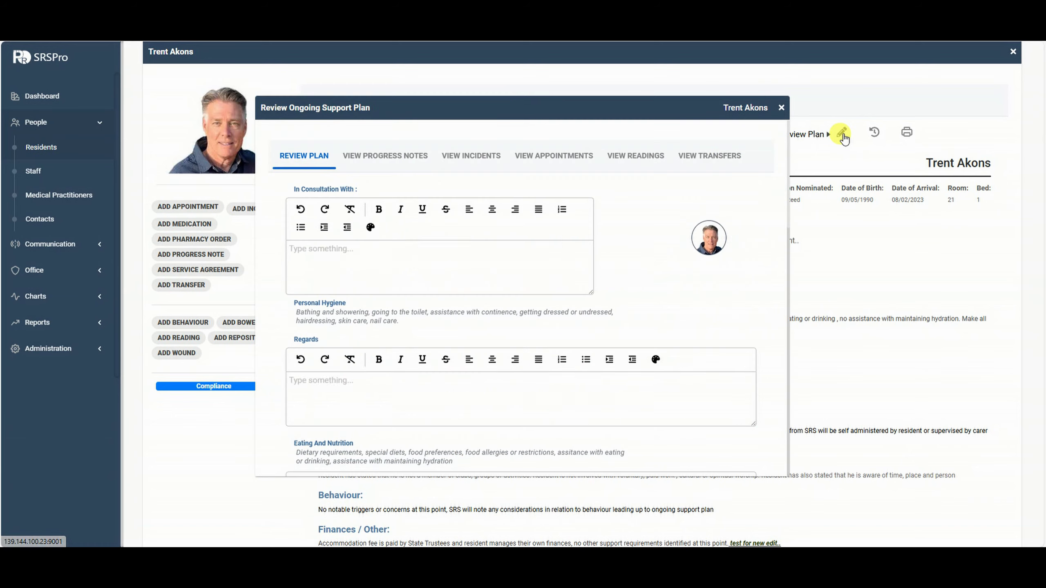
{"action": "left_click", "coordinate": [781, 108]}
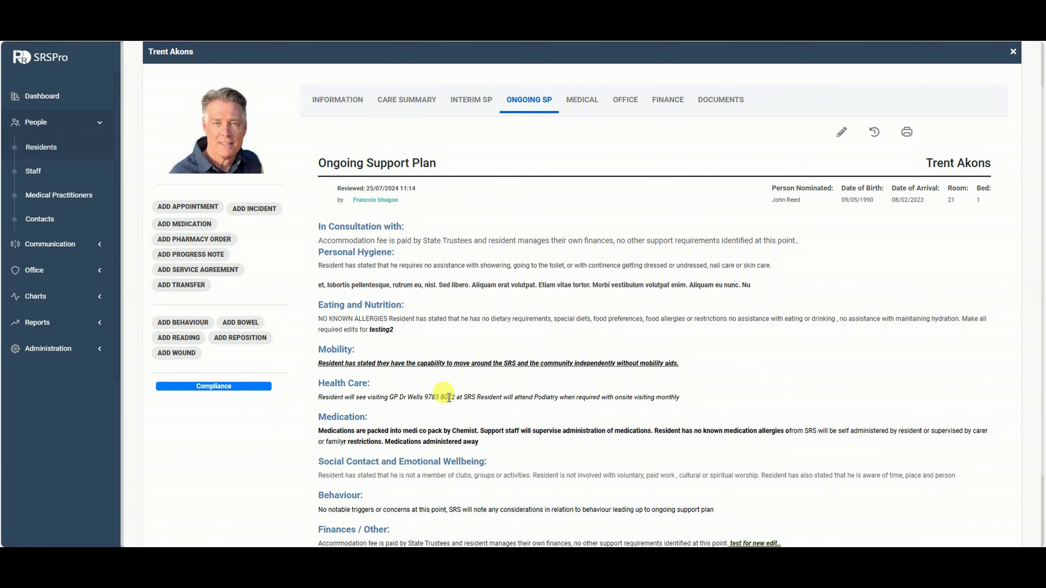
{"action": "scroll", "coordinate": [800, 303], "scroll_direction": "down", "scroll_amount": 3}
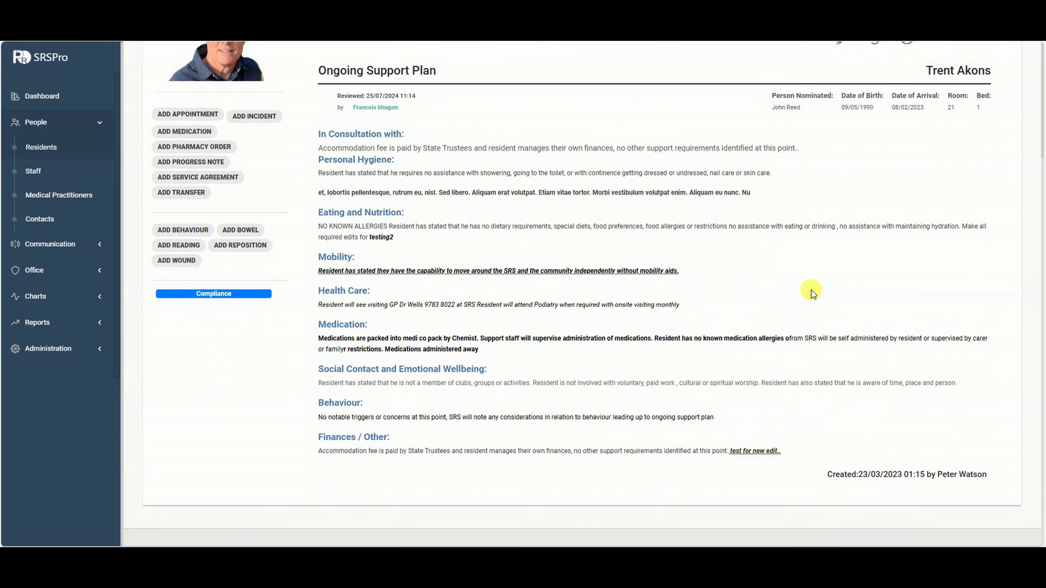
{"action": "scroll", "coordinate": [818, 303], "scroll_direction": "up", "scroll_amount": 5}
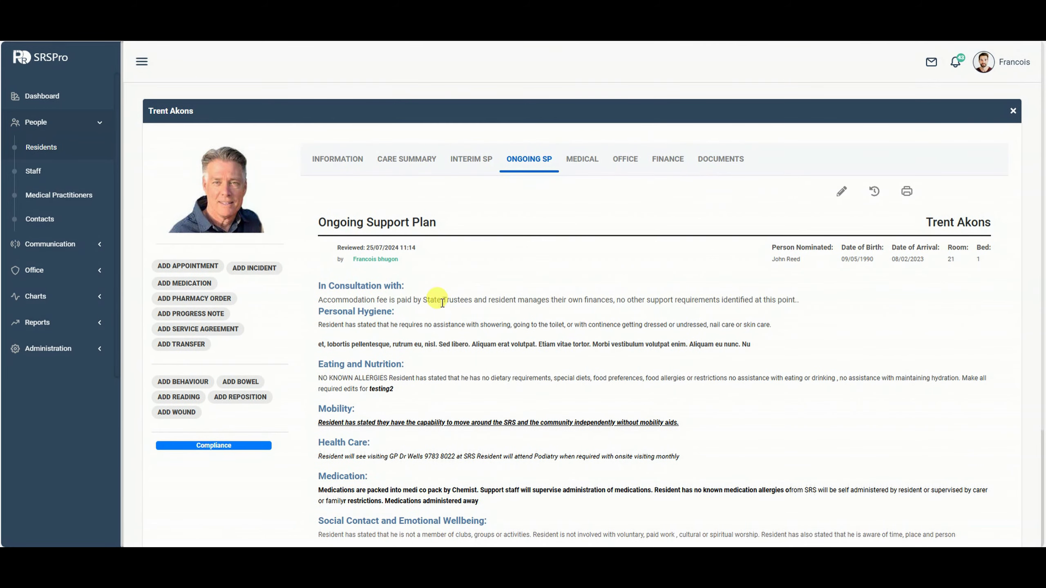
Edit the In Consultation With entry and save the ongoing plan review dated 26/08/2024 12:02.
{"action": "left_click", "coordinate": [840, 192]}
{"action": "scroll", "coordinate": [420, 172], "scroll_direction": "down", "scroll_amount": 5}
{"action": "scroll", "coordinate": [420, 173], "scroll_direction": "up", "scroll_amount": 3}
{"action": "left_click", "coordinate": [545, 156]}
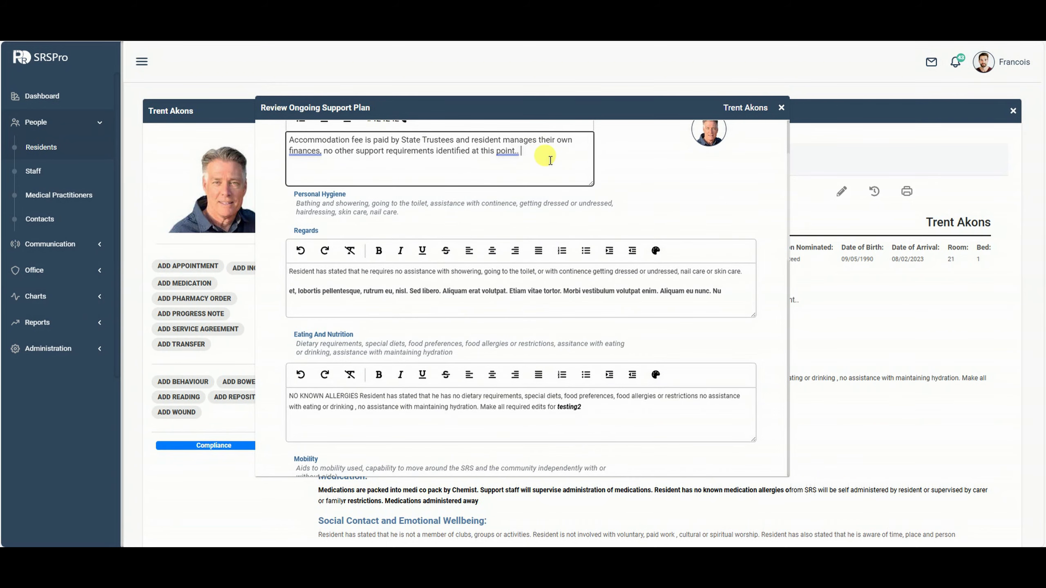
{"action": "scroll", "coordinate": [717, 355], "scroll_direction": "down", "scroll_amount": 10}
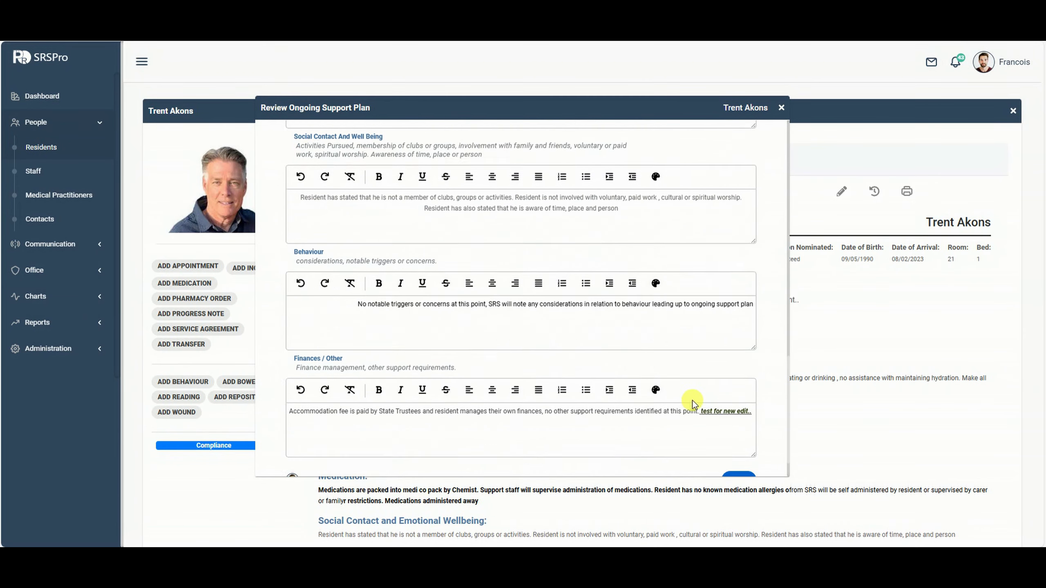
{"action": "scroll", "coordinate": [691, 403], "scroll_direction": "down", "scroll_amount": 1}
{"action": "left_click", "coordinate": [733, 436]}
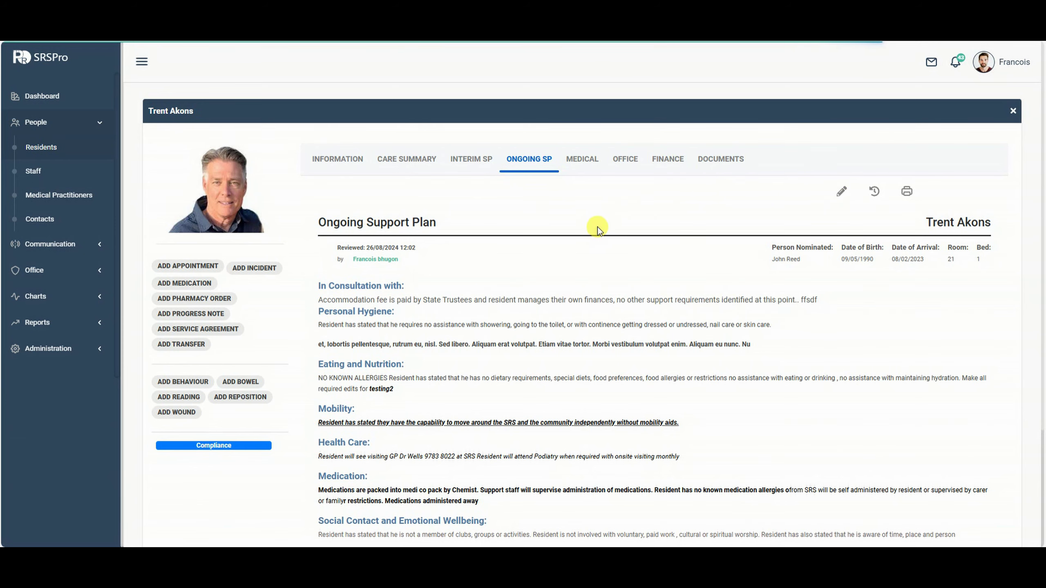
Open the 26/08/2024 12:02 plan history entry for editing, then close it unchanged.
{"action": "scroll", "coordinate": [598, 231], "scroll_direction": "down", "scroll_amount": 1}
{"action": "scroll", "coordinate": [628, 241], "scroll_direction": "down", "scroll_amount": 20}
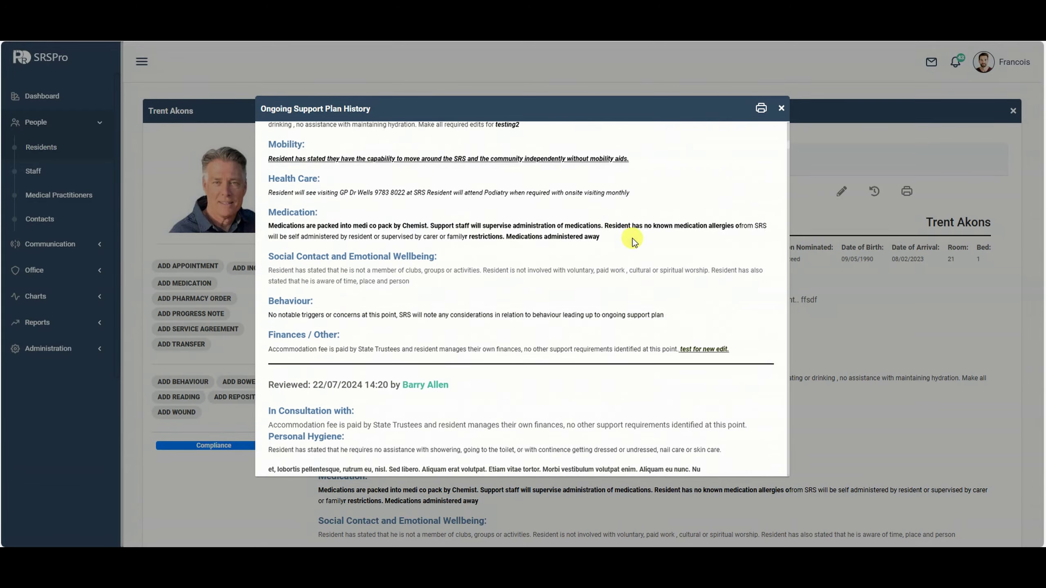
{"action": "scroll", "coordinate": [633, 241], "scroll_direction": "up", "scroll_amount": 20}
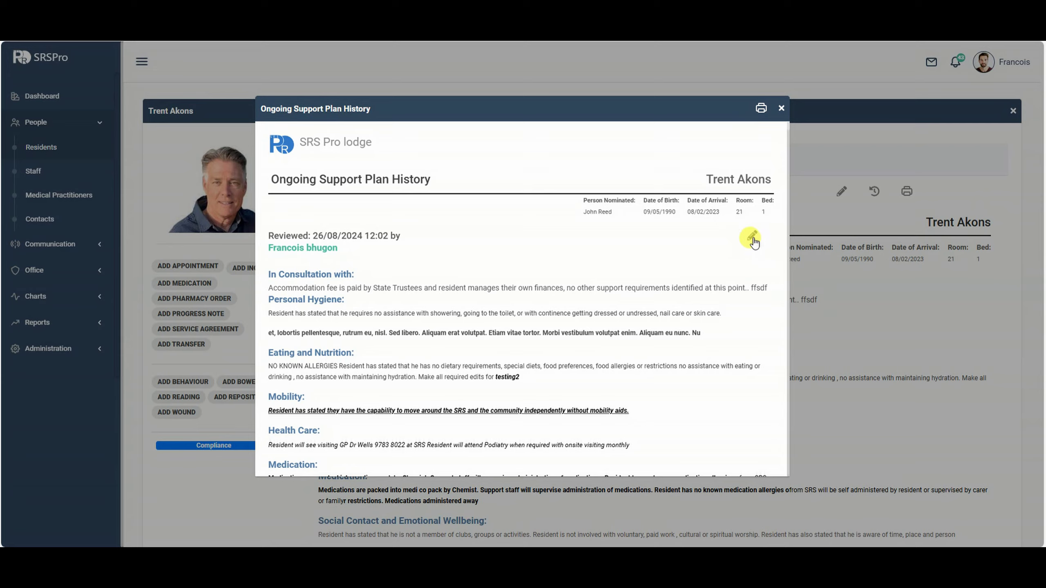
{"action": "left_click", "coordinate": [751, 237]}
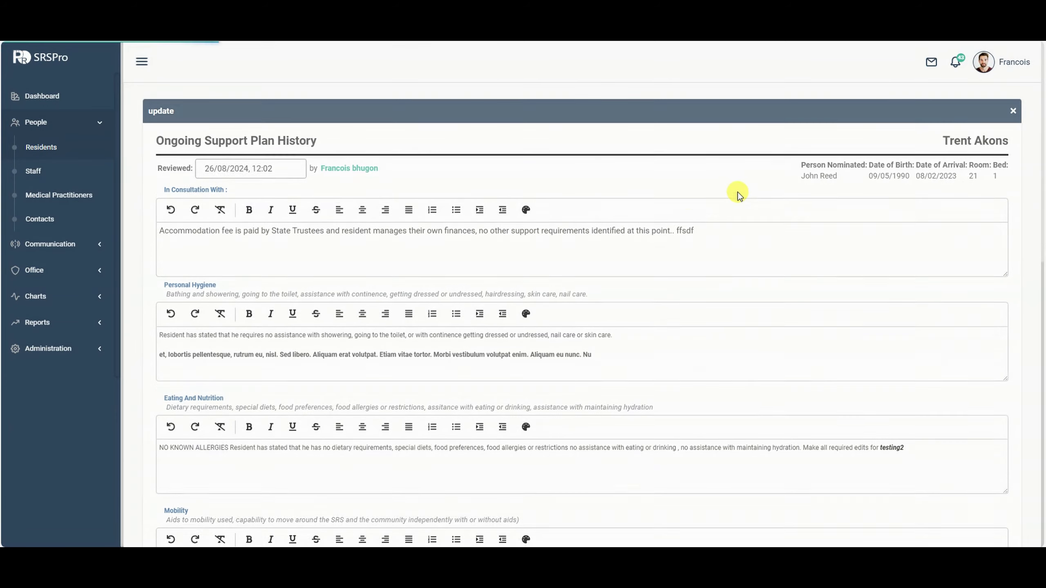
{"action": "scroll", "coordinate": [556, 270], "scroll_direction": "down", "scroll_amount": 6}
{"action": "scroll", "coordinate": [583, 273], "scroll_direction": "up", "scroll_amount": 8}
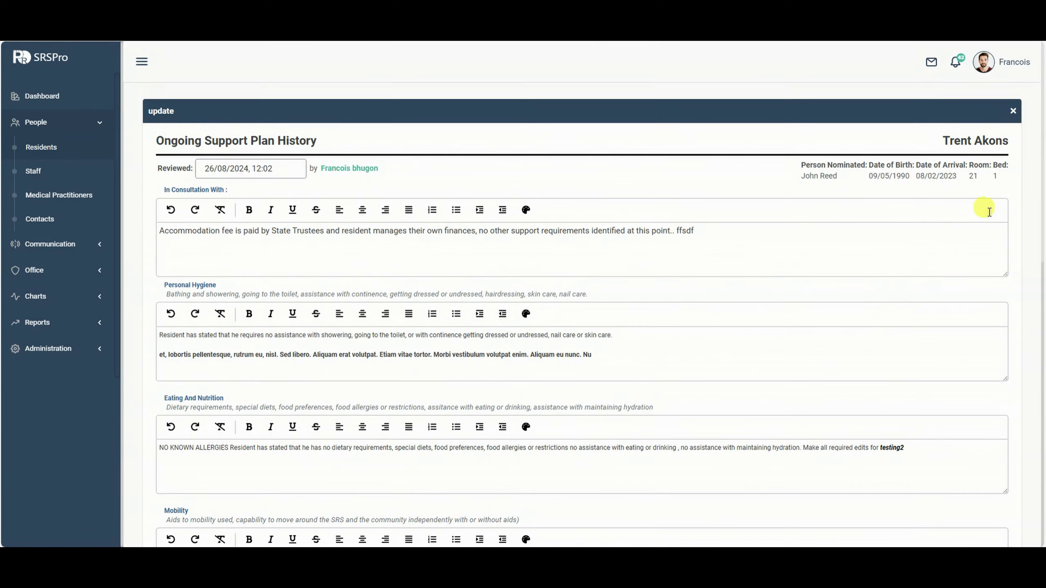
{"action": "left_click", "coordinate": [1012, 108]}
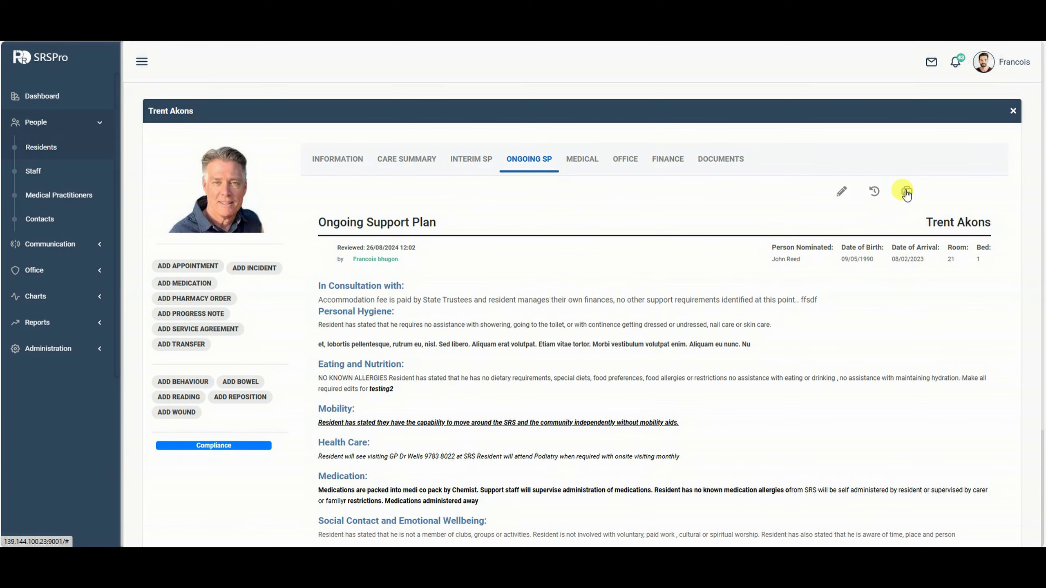
{"action": "left_click", "coordinate": [906, 192]}
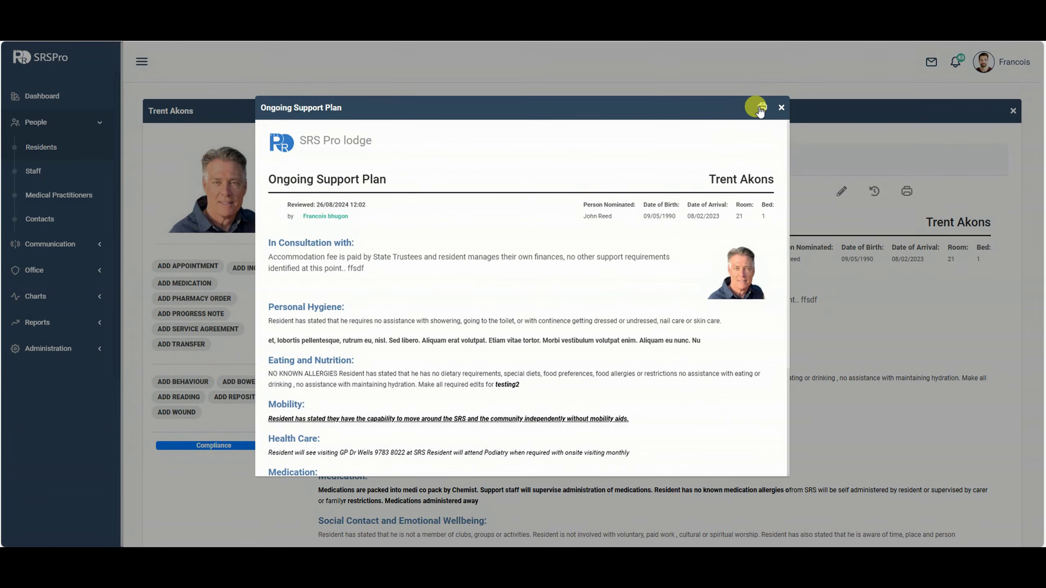
{"action": "left_click", "coordinate": [760, 109]}
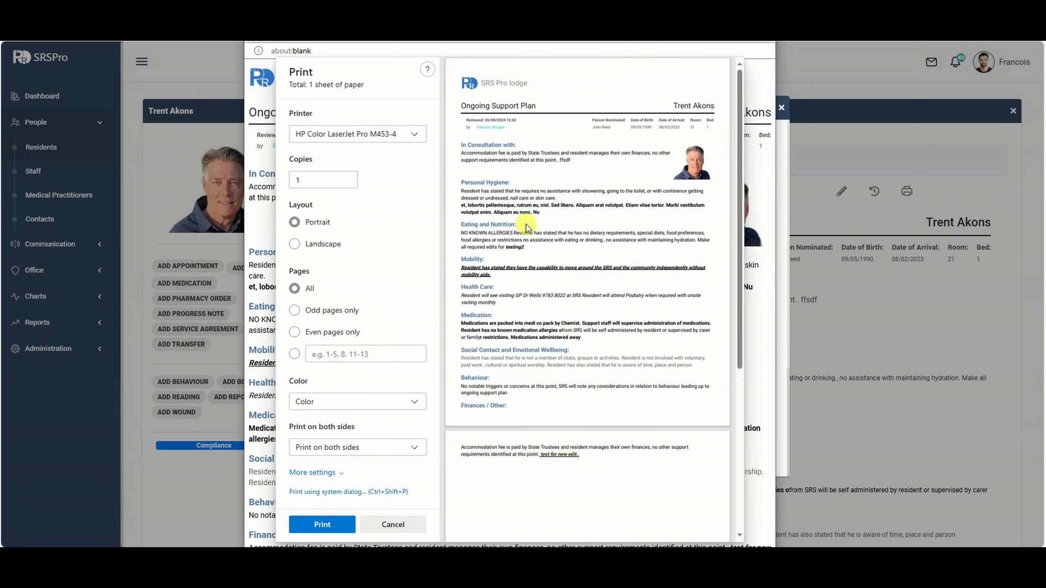
{"action": "scroll", "coordinate": [579, 262], "scroll_direction": "down", "scroll_amount": 1}
{"action": "scroll", "coordinate": [578, 262], "scroll_direction": "up", "scroll_amount": 2}
{"action": "key", "text": "Escape"}
{"action": "left_click", "coordinate": [781, 108]}
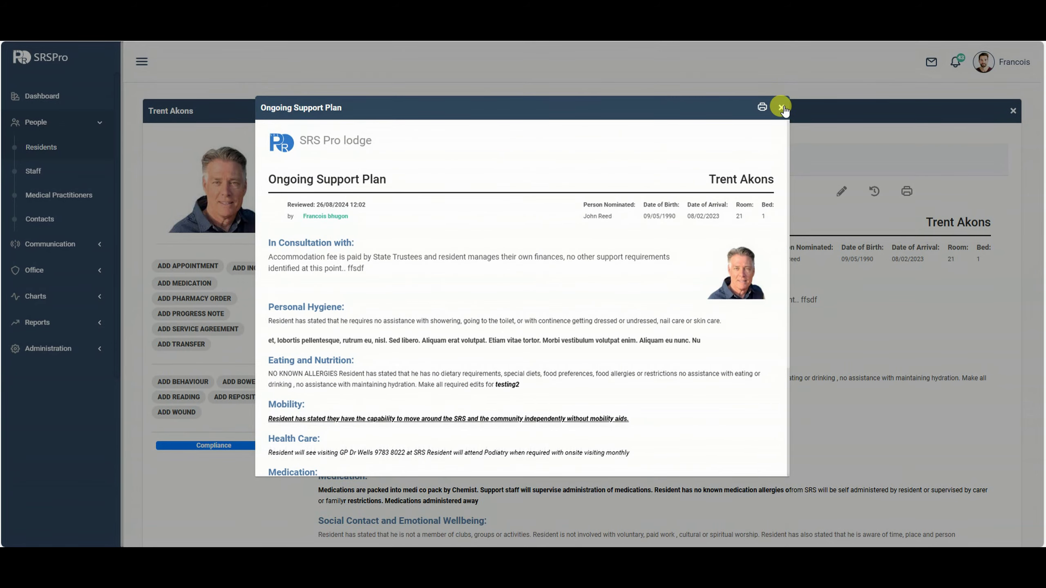
{"action": "scroll", "coordinate": [499, 211], "scroll_direction": "down", "scroll_amount": 1}
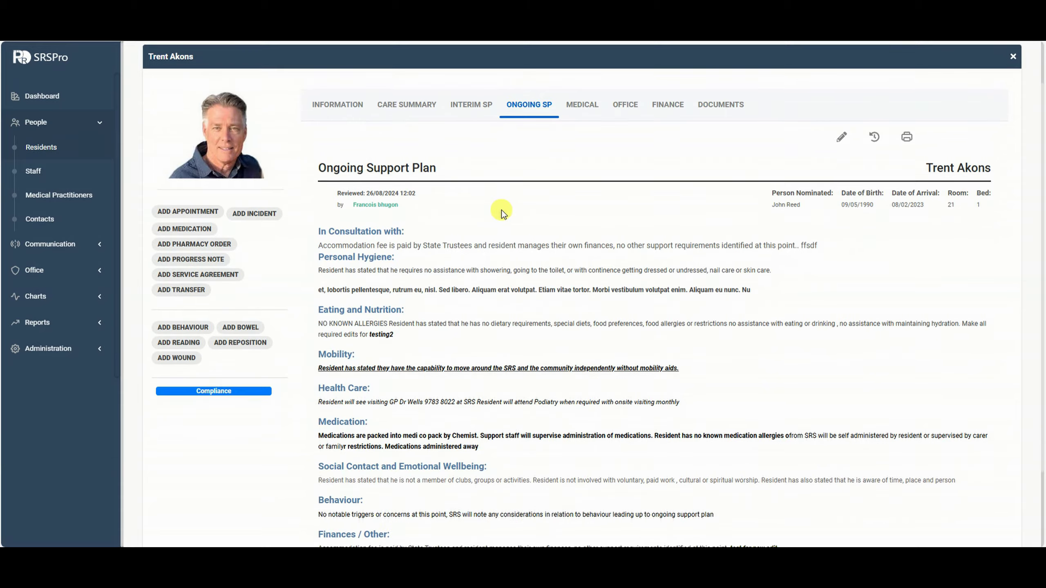
{"action": "scroll", "coordinate": [659, 216], "scroll_direction": "up", "scroll_amount": 1}
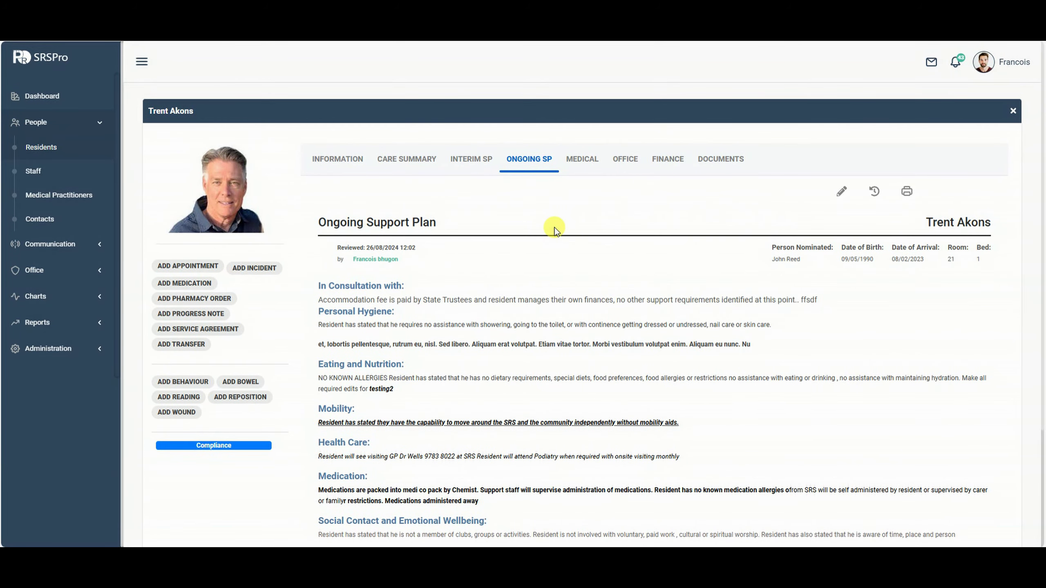
Check arrival date 27/08/2024, browse the Finance, Contacts and Notes/History tabs, then save the resident.
{"action": "scroll", "coordinate": [554, 229], "scroll_direction": "down", "scroll_amount": 1}
{"action": "scroll", "coordinate": [556, 231], "scroll_direction": "up", "scroll_amount": 1}
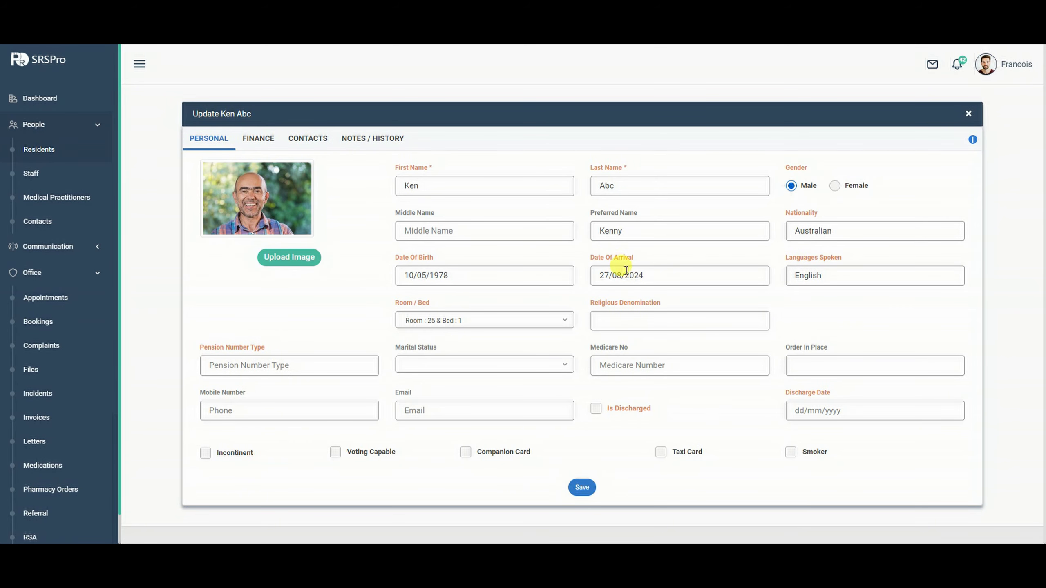
{"action": "left_click", "coordinate": [660, 274]}
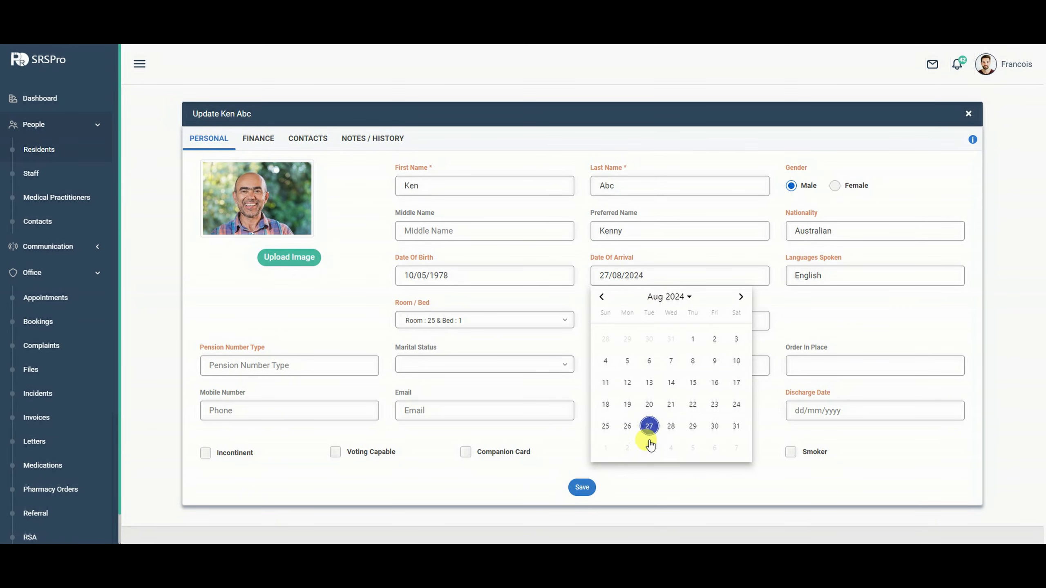
{"action": "left_click", "coordinate": [347, 305]}
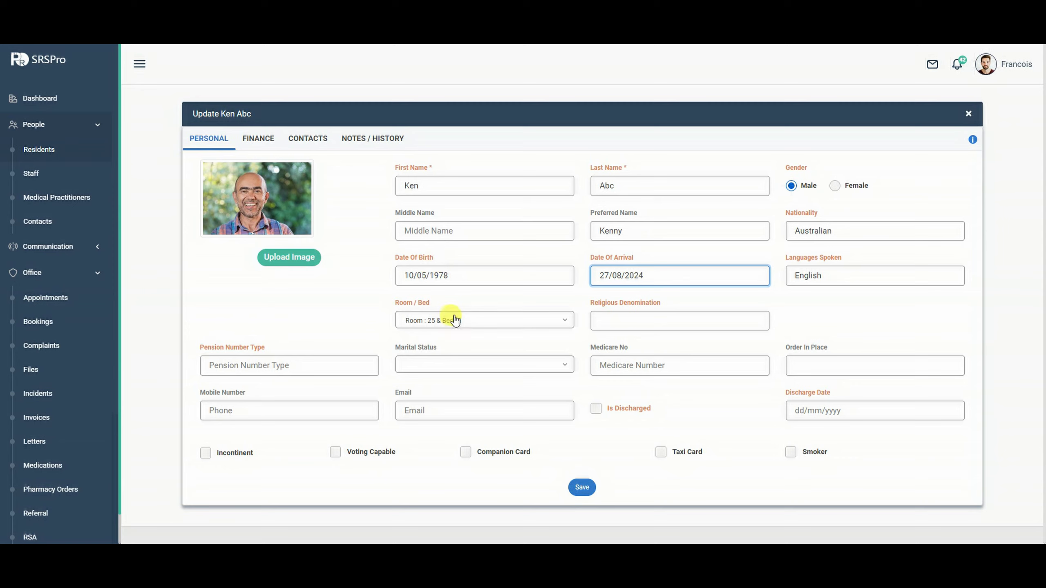
{"action": "left_click", "coordinate": [259, 134]}
{"action": "left_click", "coordinate": [307, 139]}
{"action": "left_click", "coordinate": [353, 140]}
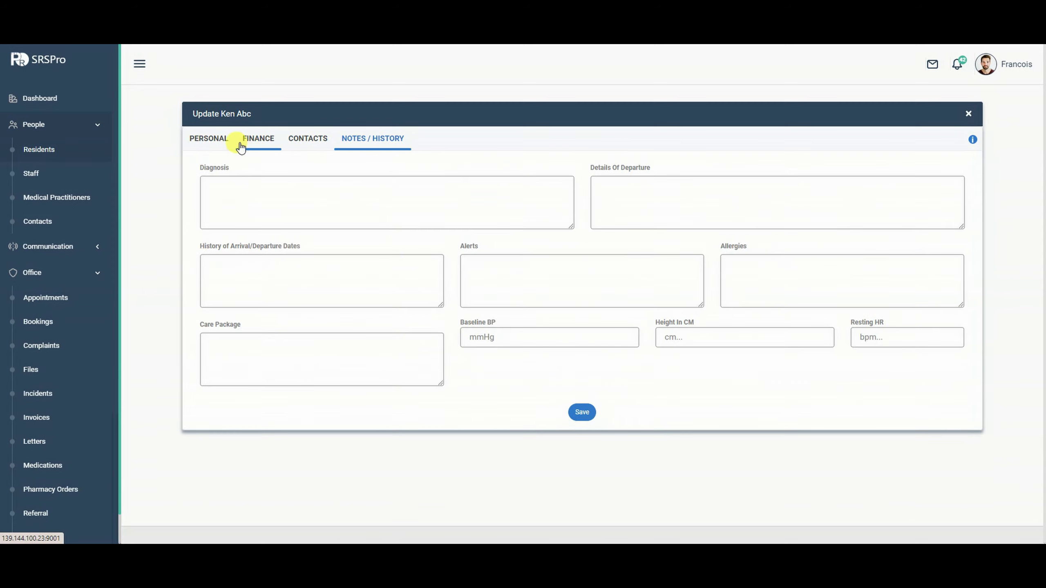
{"action": "left_click", "coordinate": [225, 140]}
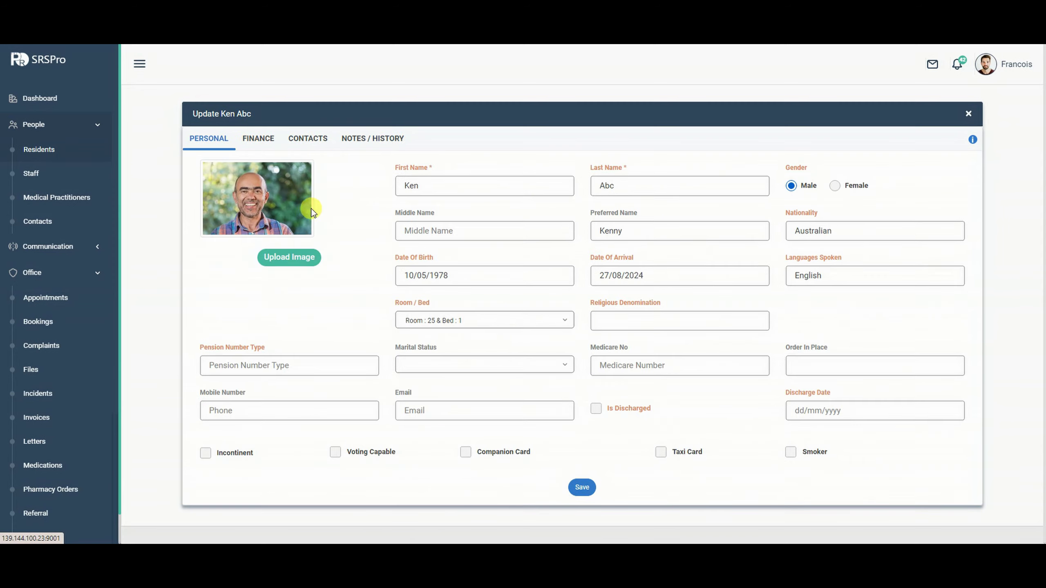
{"action": "left_click", "coordinate": [581, 489]}
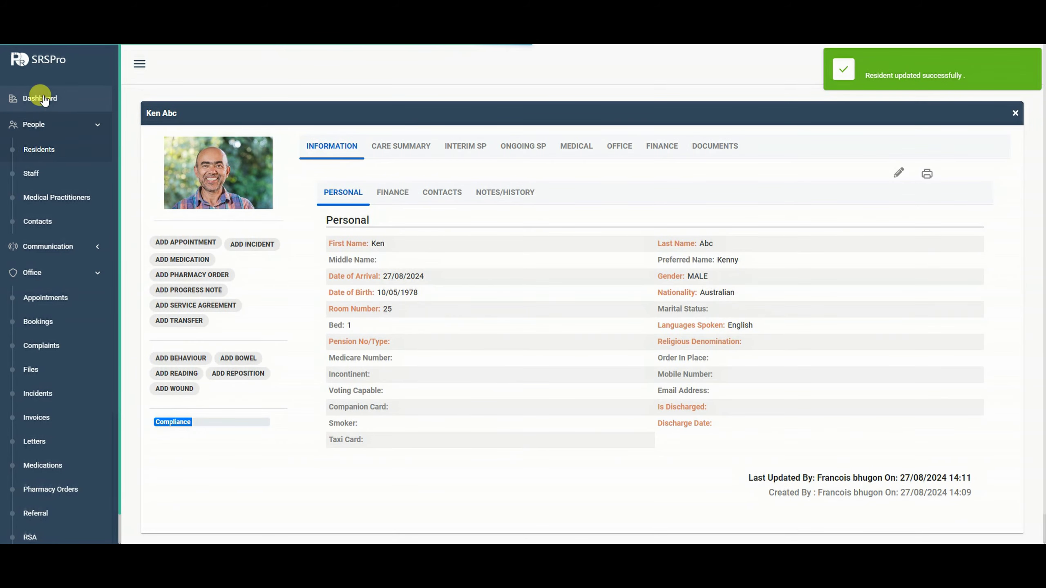
Scroll through the dashboard's notes, reminders and appointments, then open the Residents list.
{"action": "left_click", "coordinate": [44, 99]}
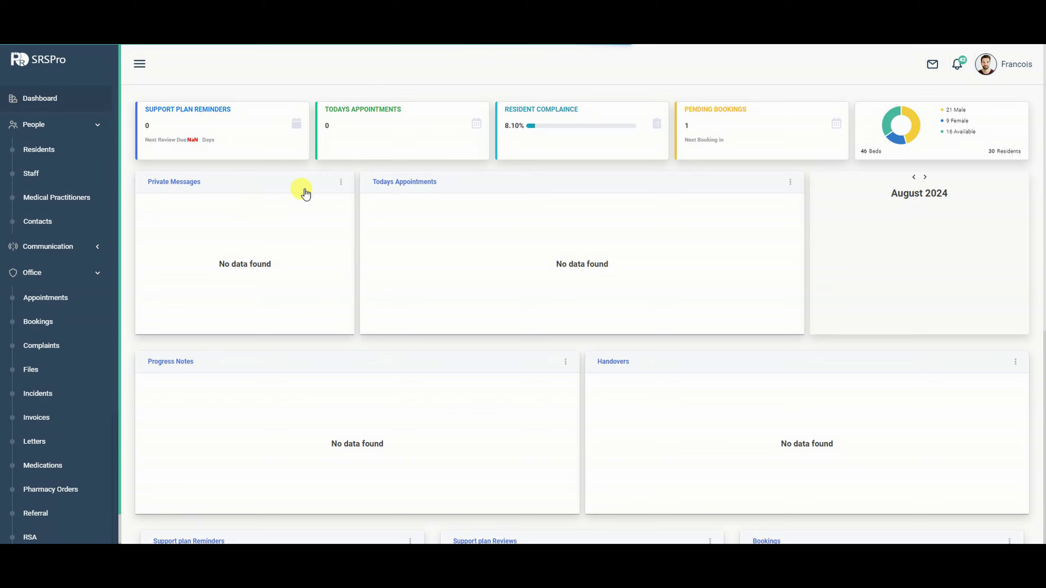
{"action": "scroll", "coordinate": [303, 193], "scroll_direction": "down", "scroll_amount": 1}
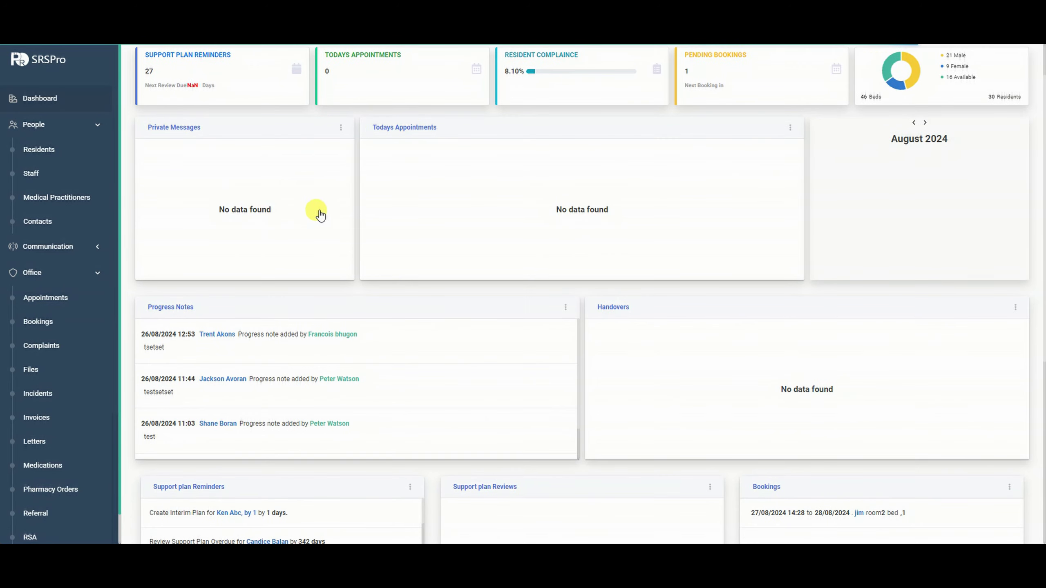
{"action": "scroll", "coordinate": [320, 213], "scroll_direction": "down", "scroll_amount": 3}
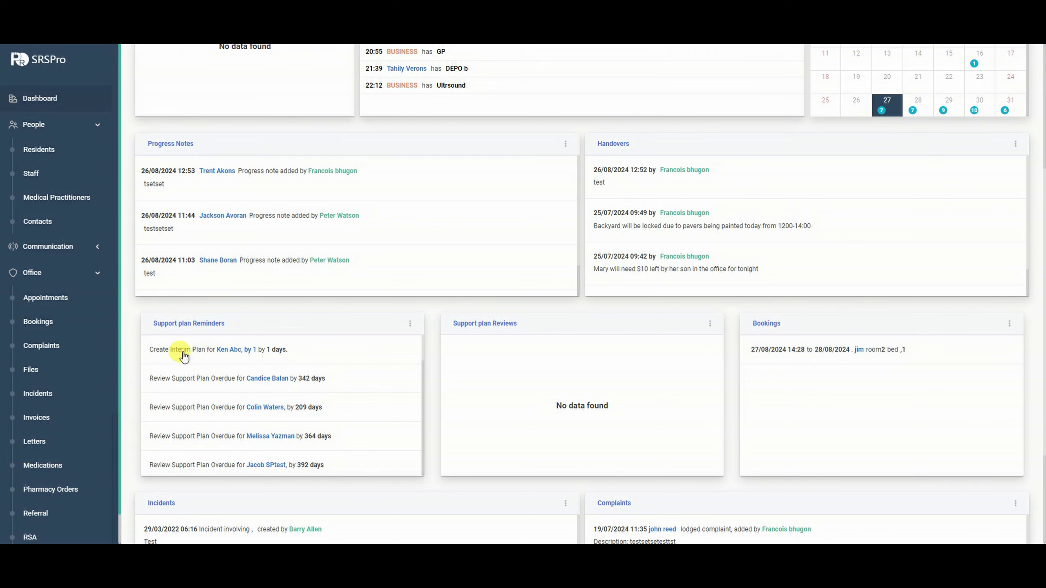
{"action": "scroll", "coordinate": [276, 309], "scroll_direction": "up", "scroll_amount": 1}
{"action": "scroll", "coordinate": [276, 309], "scroll_direction": "up", "scroll_amount": 3}
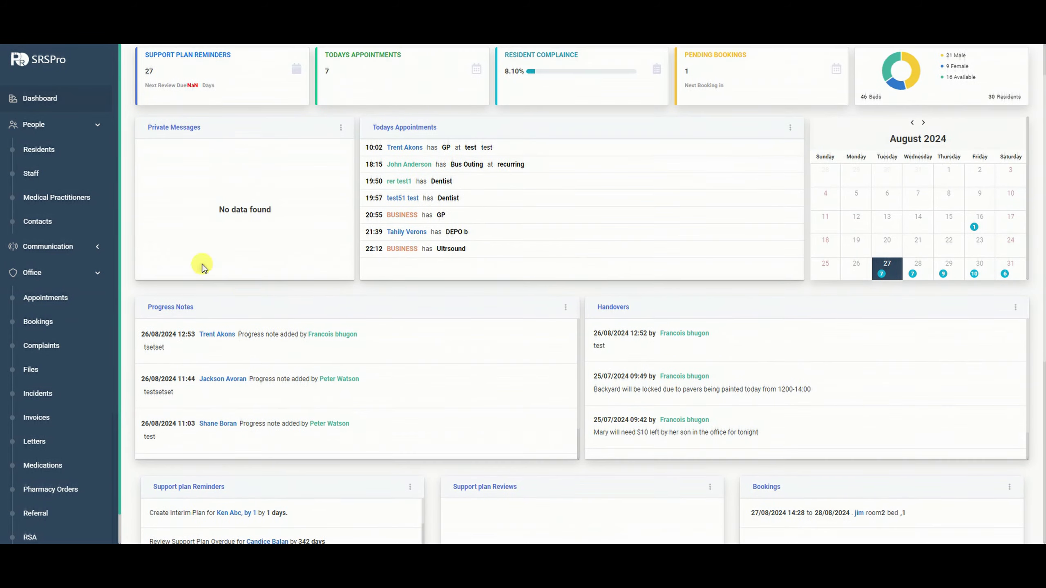
{"action": "left_click", "coordinate": [55, 154]}
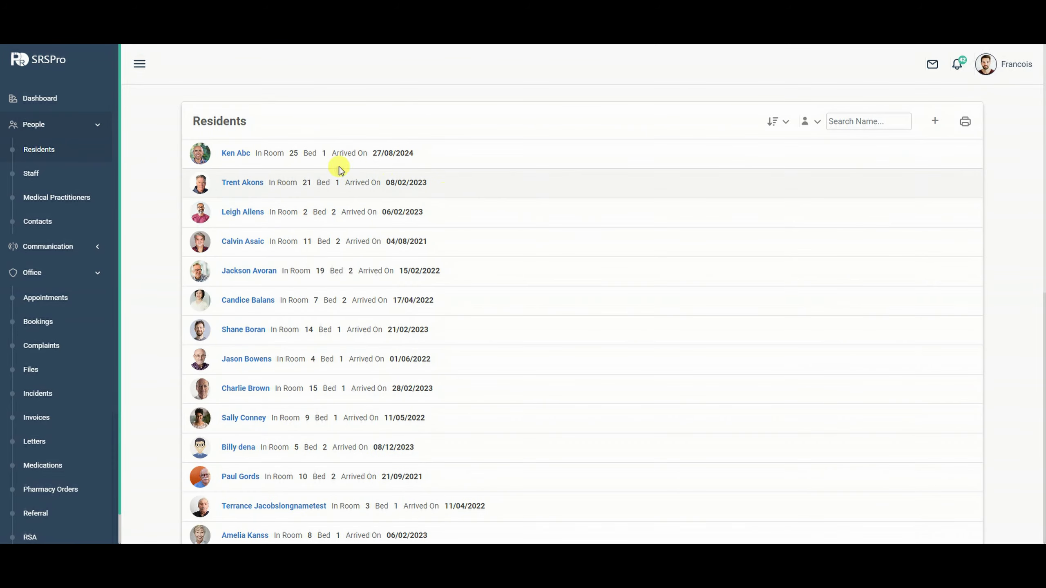
Open the new resident's Interim Support Plan review and start the In Consultation With entry.
{"action": "left_click", "coordinate": [295, 152]}
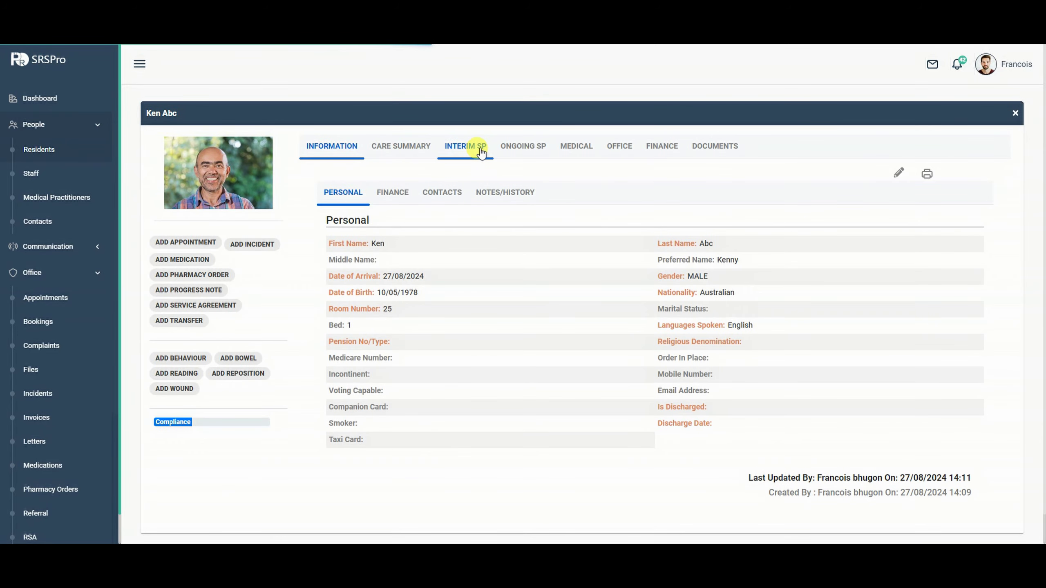
{"action": "left_click", "coordinate": [477, 146]}
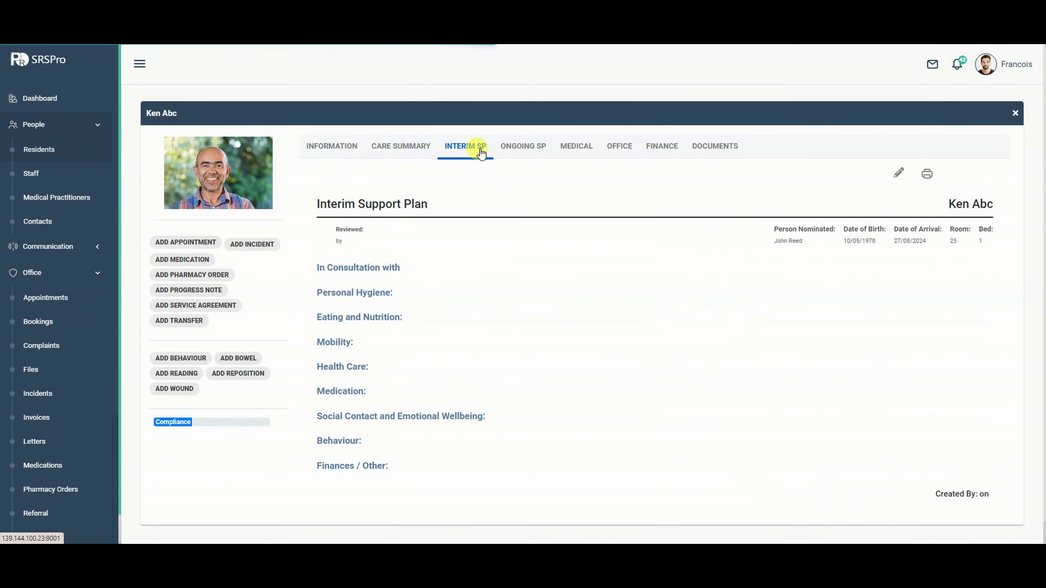
{"action": "left_click", "coordinate": [898, 173]}
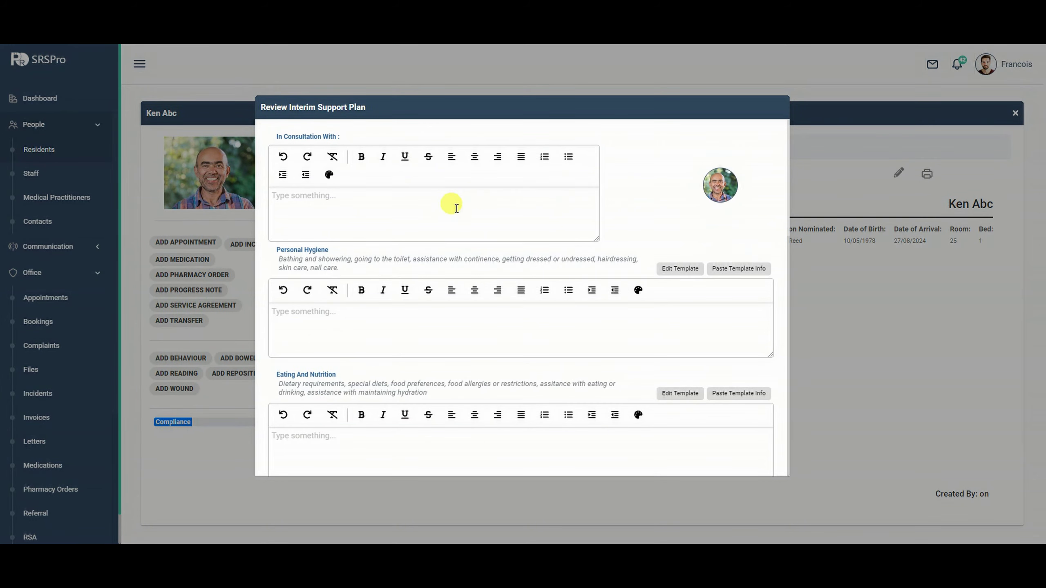
{"action": "left_click", "coordinate": [429, 201]}
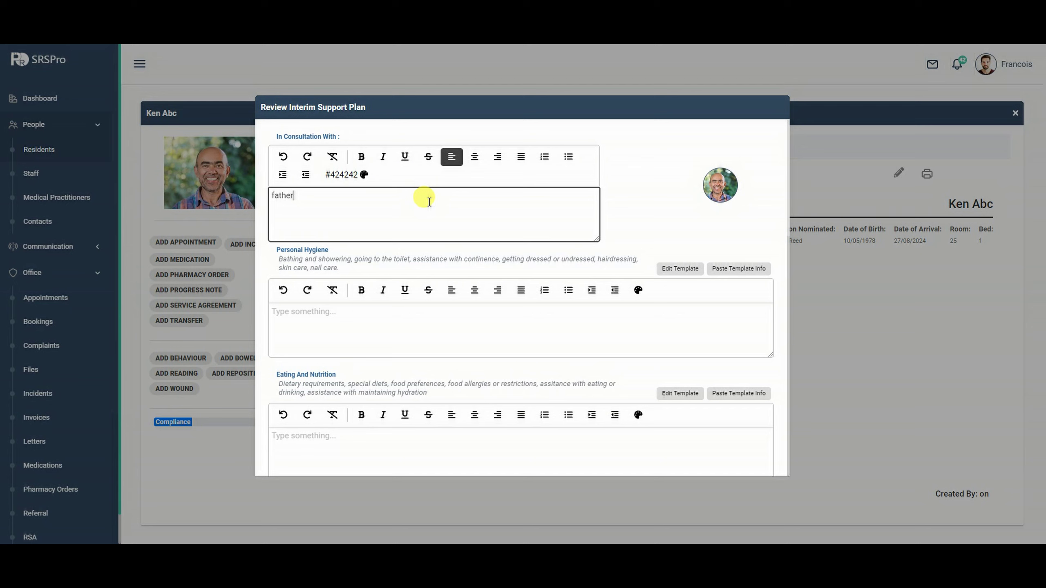
Fill Personal Hygiene, Eating And Nutrition, Mobility, HealthCare, Medication, Social Contact and Behaviour from templates.
{"action": "left_click", "coordinate": [737, 268]}
{"action": "scroll", "coordinate": [746, 287], "scroll_direction": "down", "scroll_amount": 2}
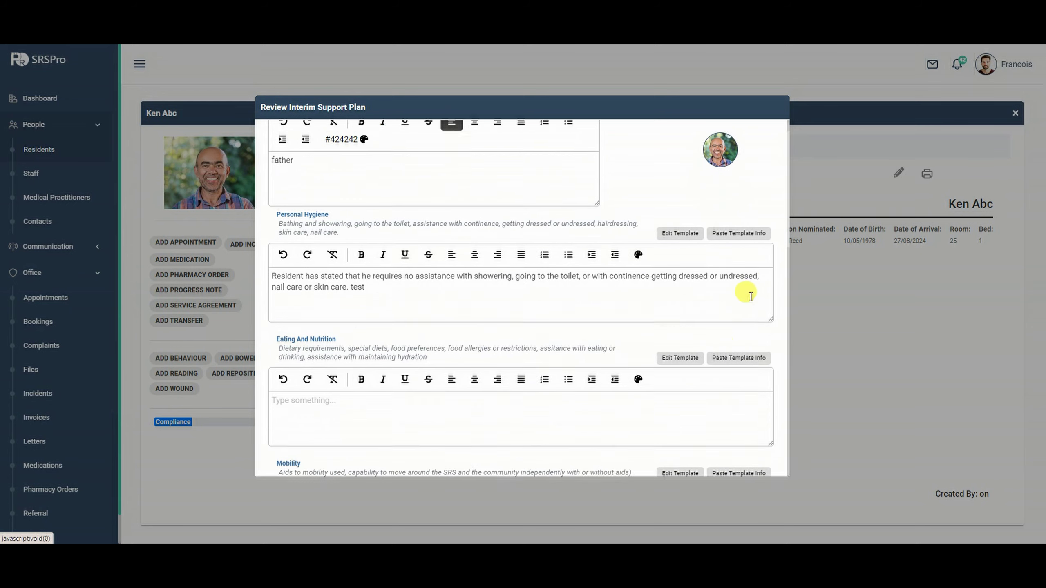
{"action": "left_click", "coordinate": [734, 338]}
{"action": "scroll", "coordinate": [741, 344], "scroll_direction": "down", "scroll_amount": 3}
{"action": "left_click", "coordinate": [742, 344]}
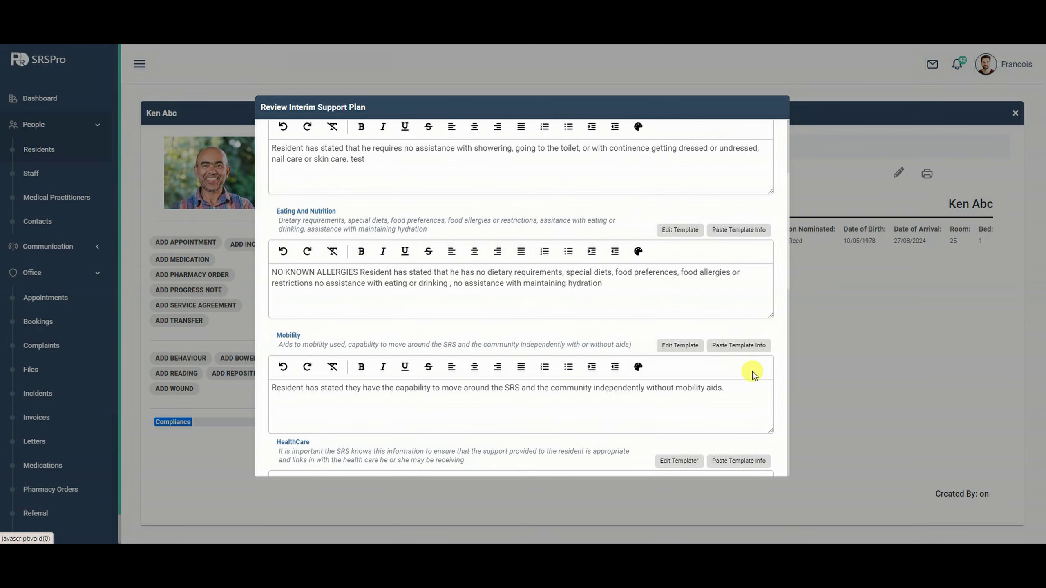
{"action": "scroll", "coordinate": [751, 369], "scroll_direction": "down", "scroll_amount": 3}
{"action": "left_click", "coordinate": [751, 358]}
{"action": "scroll", "coordinate": [749, 341], "scroll_direction": "down", "scroll_amount": 3}
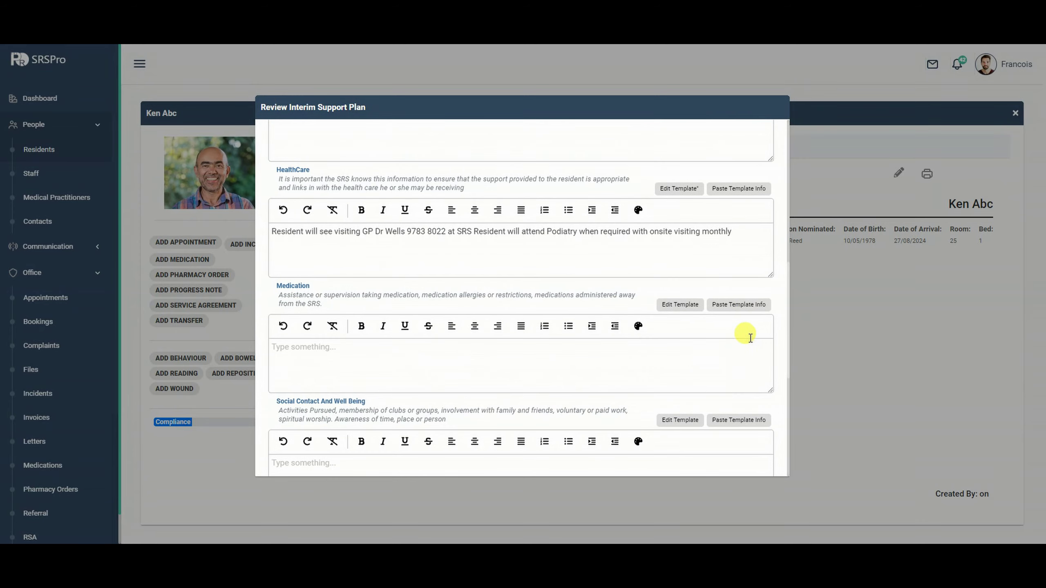
{"action": "left_click", "coordinate": [746, 311]}
{"action": "left_click", "coordinate": [740, 425]}
{"action": "scroll", "coordinate": [745, 386], "scroll_direction": "down", "scroll_amount": 5}
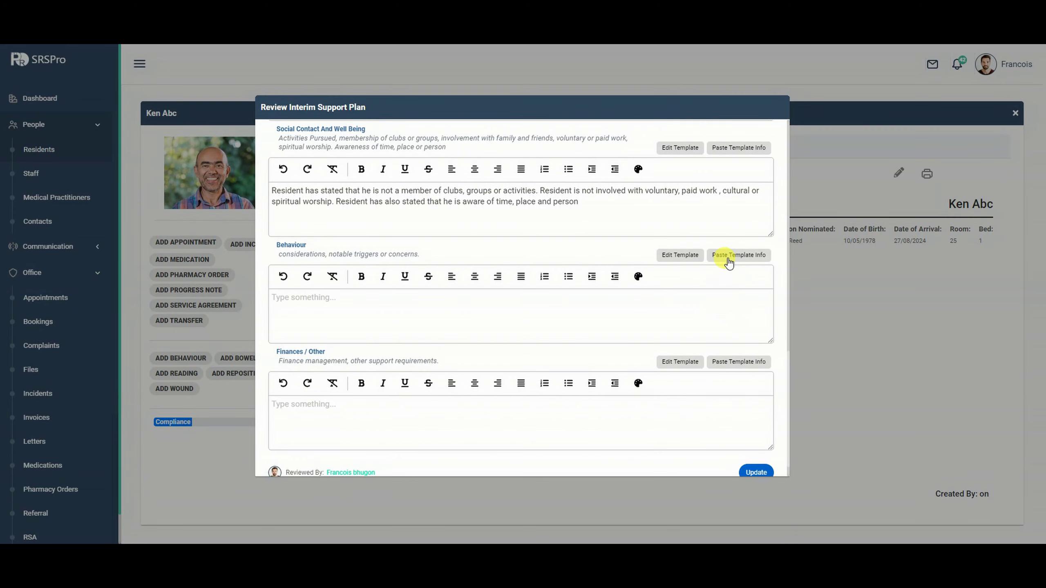
{"action": "left_click", "coordinate": [728, 256]}
Save the interim plan review, now dated 27/08/2024 14:12.
{"action": "scroll", "coordinate": [721, 352], "scroll_direction": "up", "scroll_amount": 10}
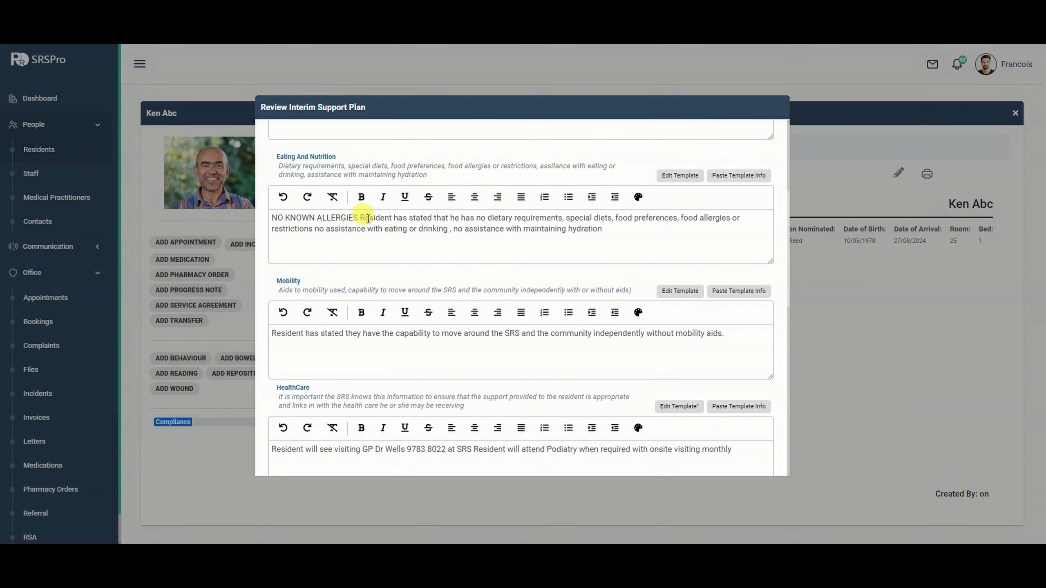
{"action": "scroll", "coordinate": [436, 264], "scroll_direction": "down", "scroll_amount": 10}
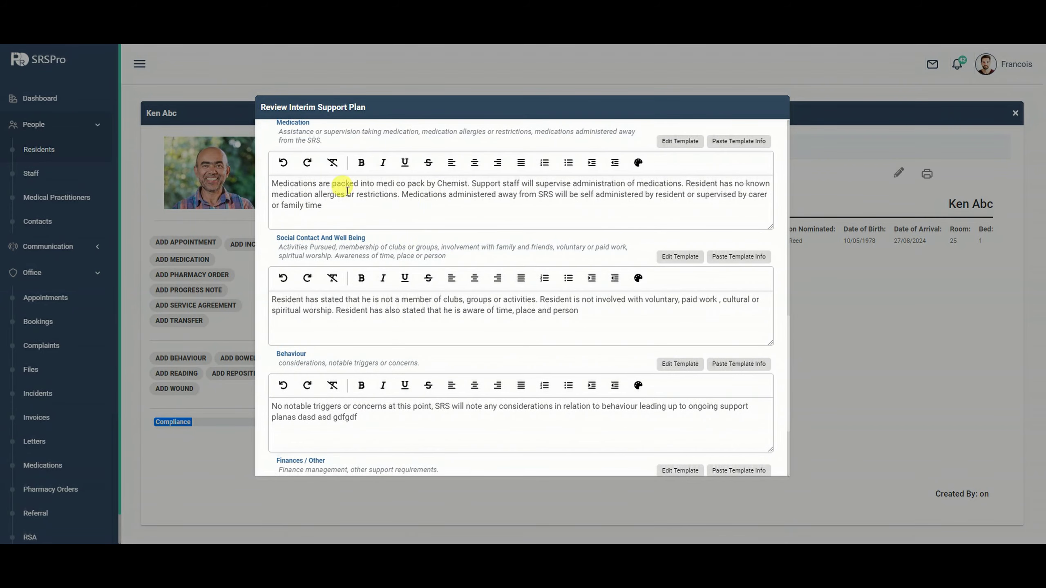
{"action": "scroll", "coordinate": [486, 186], "scroll_direction": "down", "scroll_amount": 1}
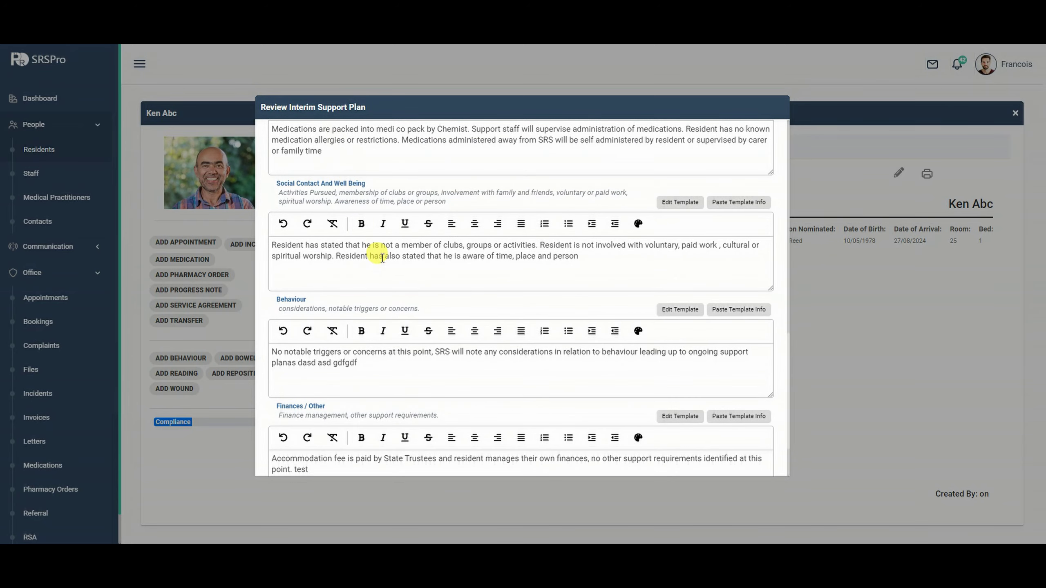
{"action": "scroll", "coordinate": [374, 252], "scroll_direction": "down", "scroll_amount": 1}
{"action": "scroll", "coordinate": [618, 412], "scroll_direction": "down", "scroll_amount": 1}
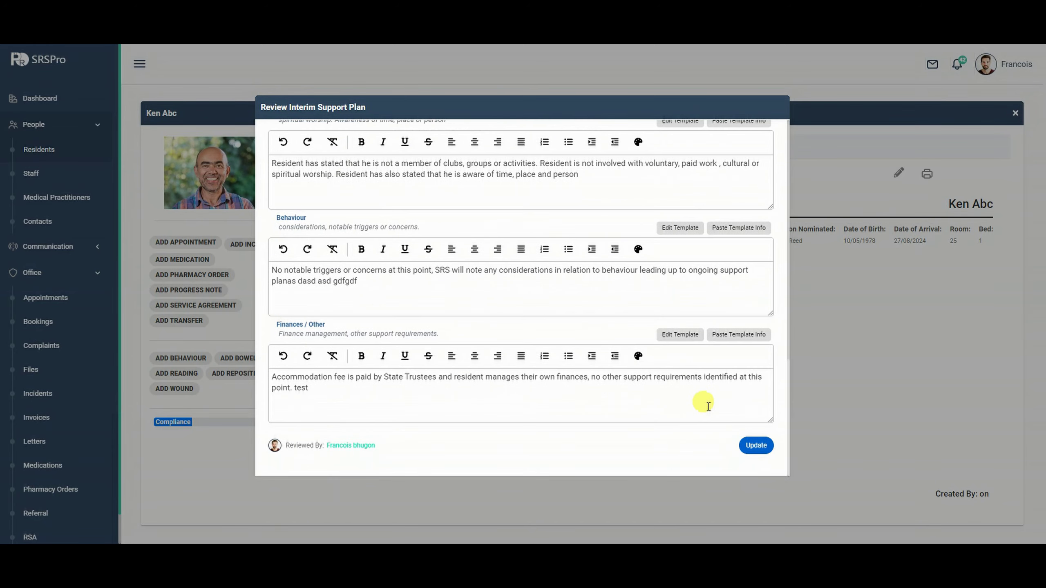
{"action": "left_click", "coordinate": [756, 447]}
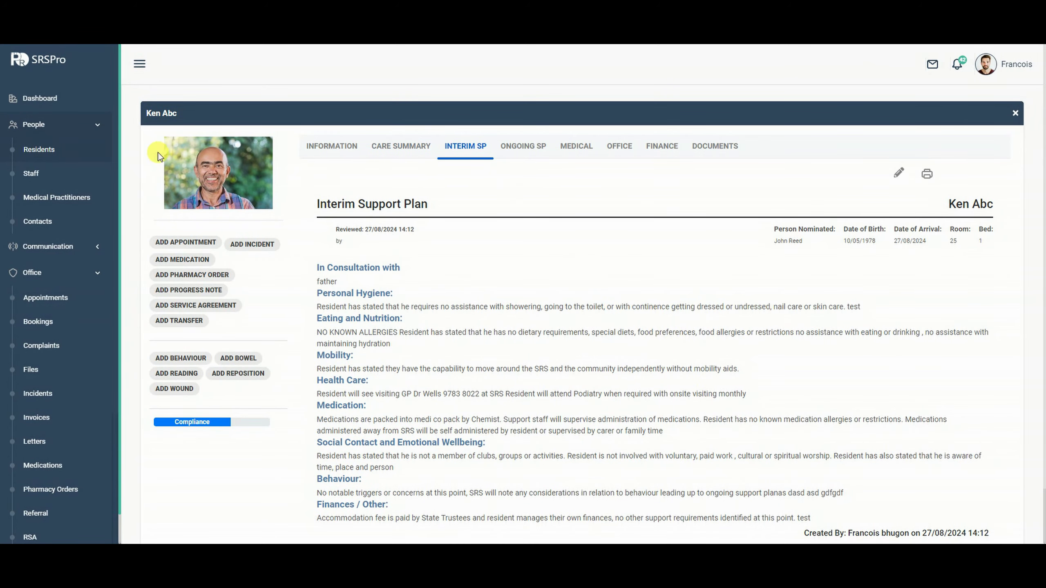
Scroll over the dashboard's reminders, appointments and notes, then return to the Residents page.
{"action": "left_click", "coordinate": [36, 98]}
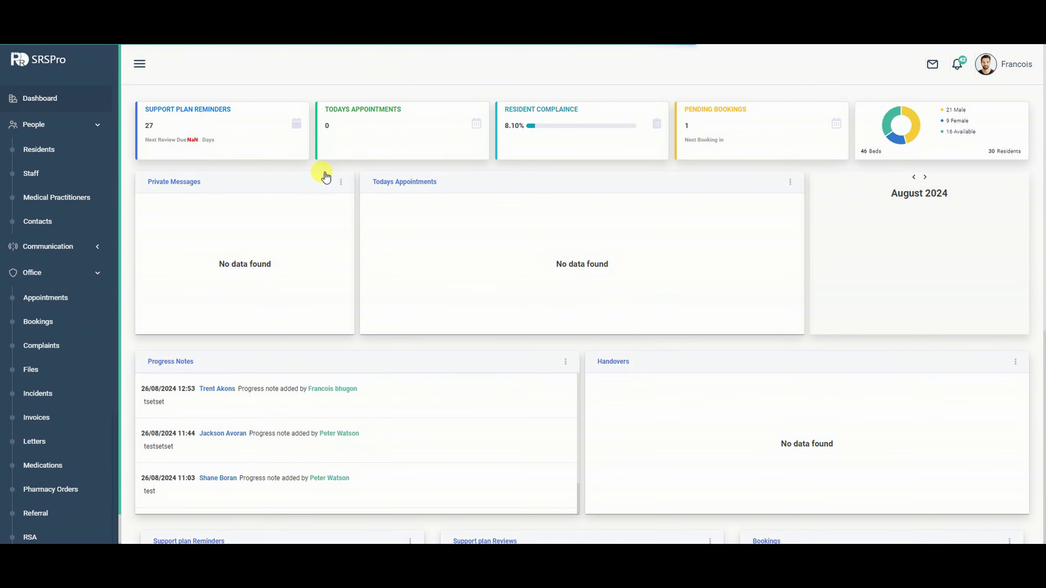
{"action": "scroll", "coordinate": [325, 177], "scroll_direction": "down", "scroll_amount": 6}
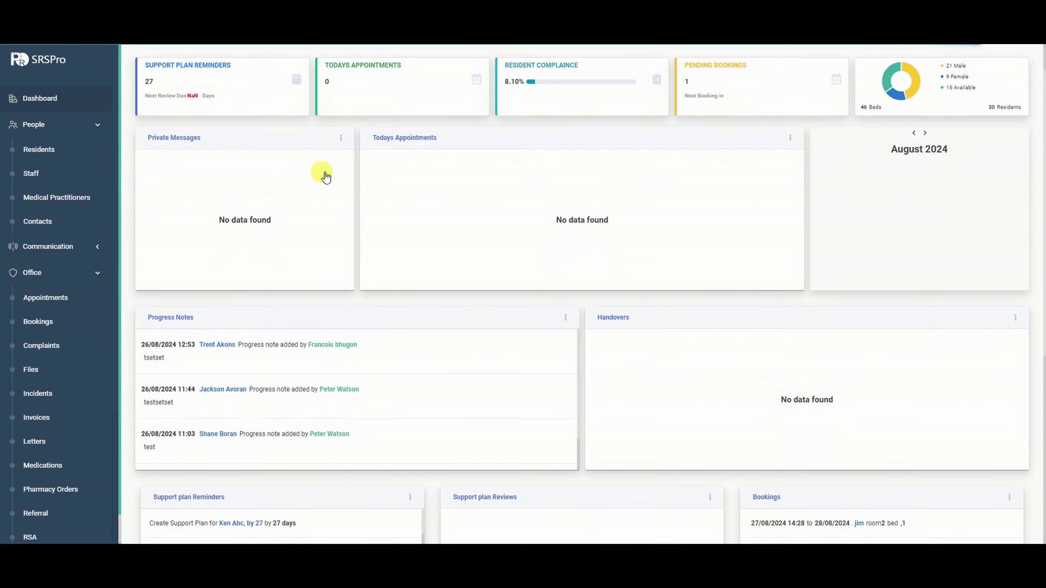
{"action": "scroll", "coordinate": [324, 179], "scroll_direction": "down", "scroll_amount": 1}
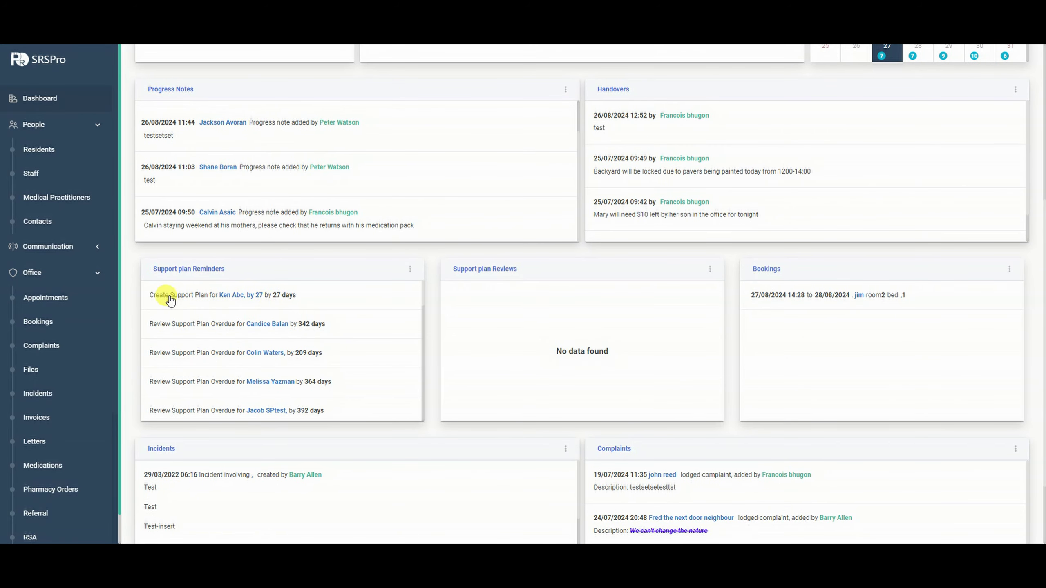
{"action": "scroll", "coordinate": [305, 267], "scroll_direction": "up", "scroll_amount": 6}
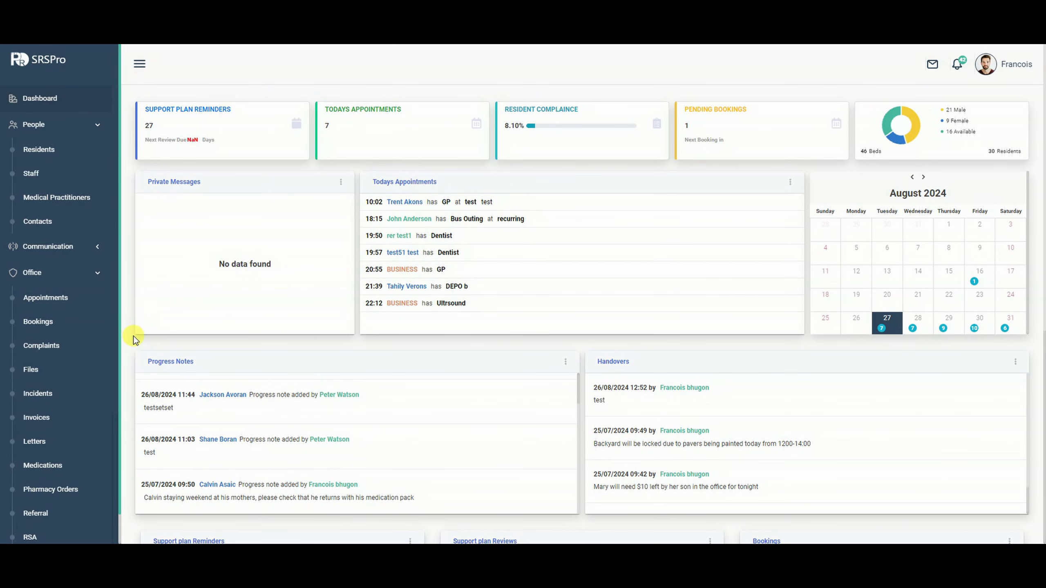
{"action": "scroll", "coordinate": [132, 336], "scroll_direction": "down", "scroll_amount": 5}
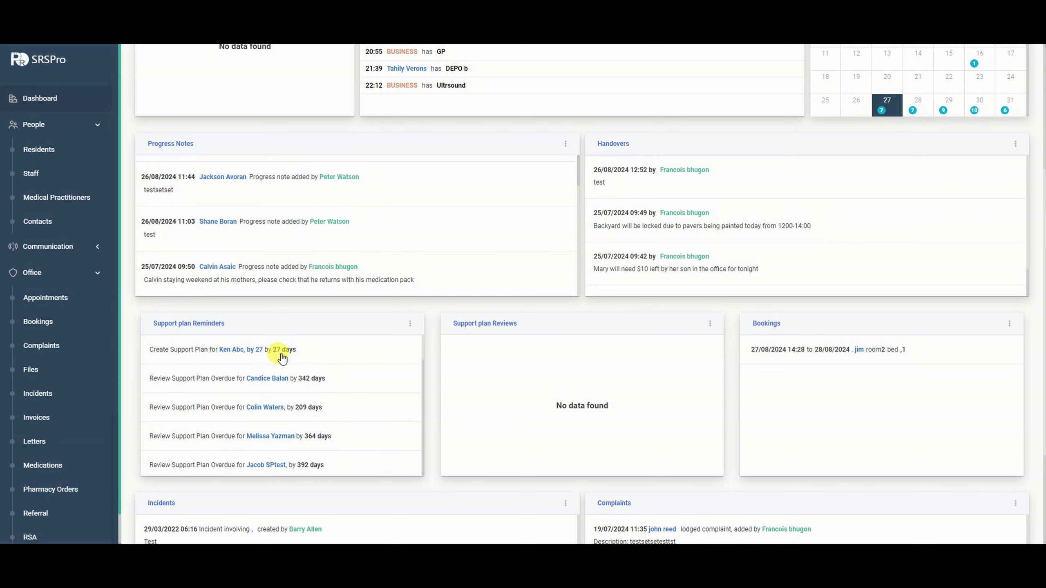
{"action": "scroll", "coordinate": [282, 358], "scroll_direction": "up", "scroll_amount": 5}
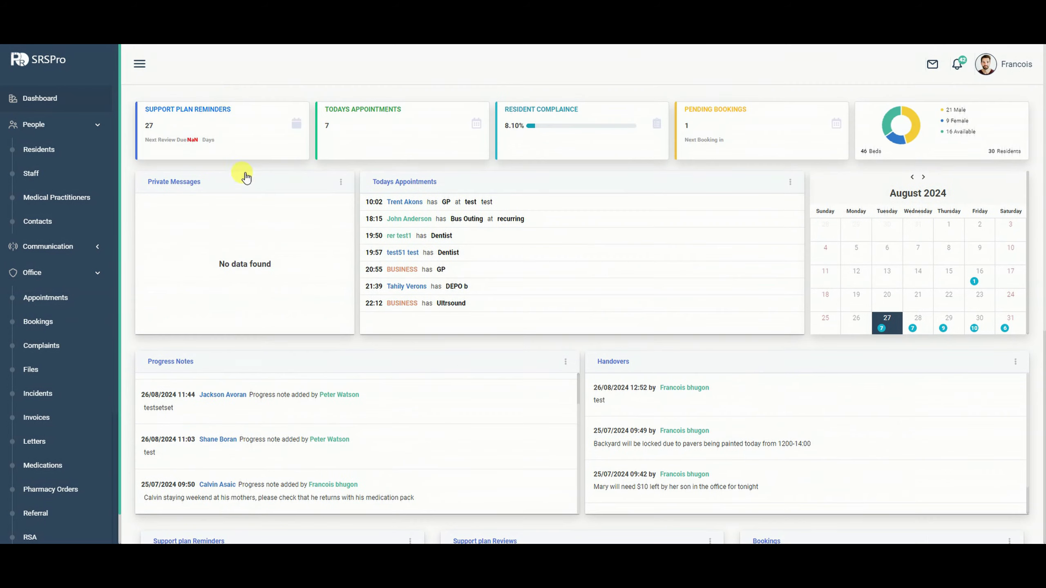
{"action": "scroll", "coordinate": [131, 246], "scroll_direction": "down", "scroll_amount": 4}
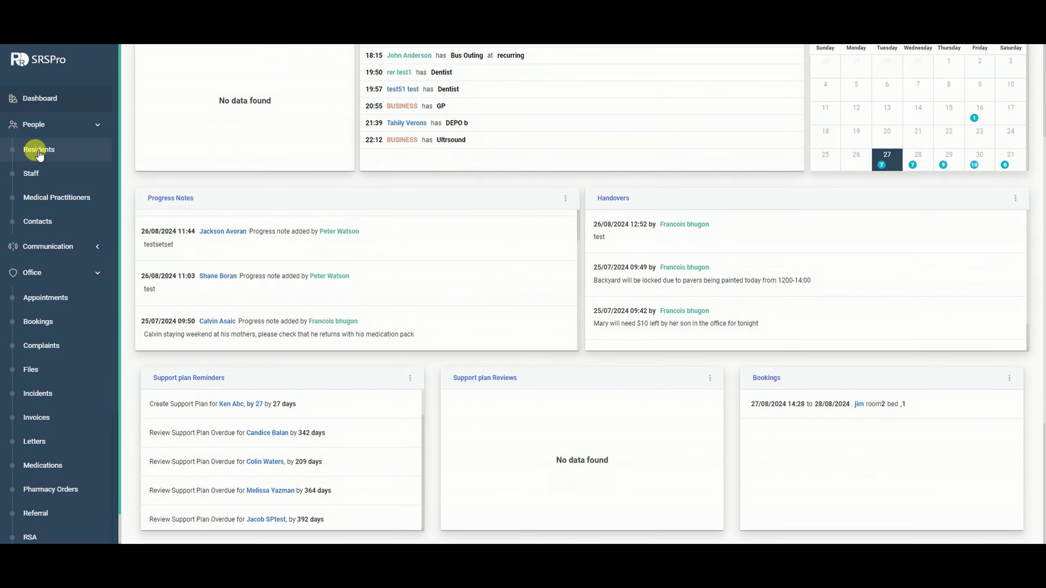
{"action": "left_click", "coordinate": [39, 150]}
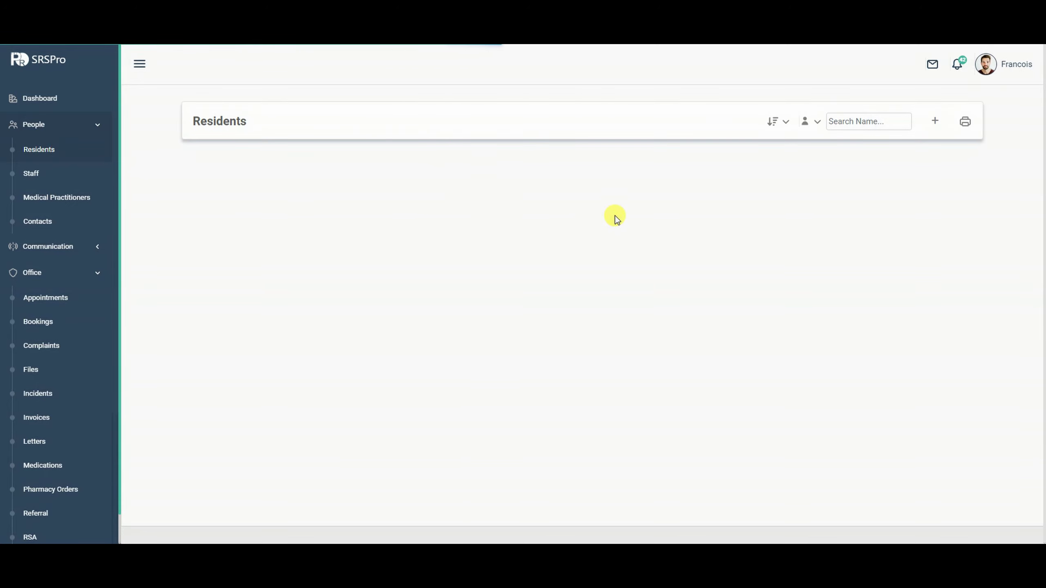
Start the resident's ongoing support plan by copying it from the interim plan.
{"action": "left_click", "coordinate": [235, 154]}
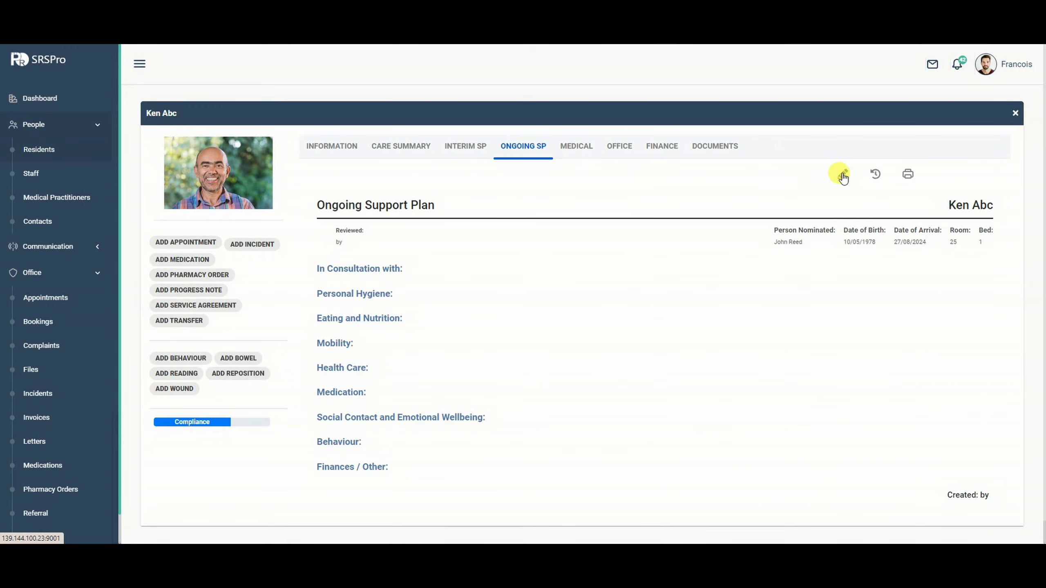
{"action": "left_click", "coordinate": [841, 174]}
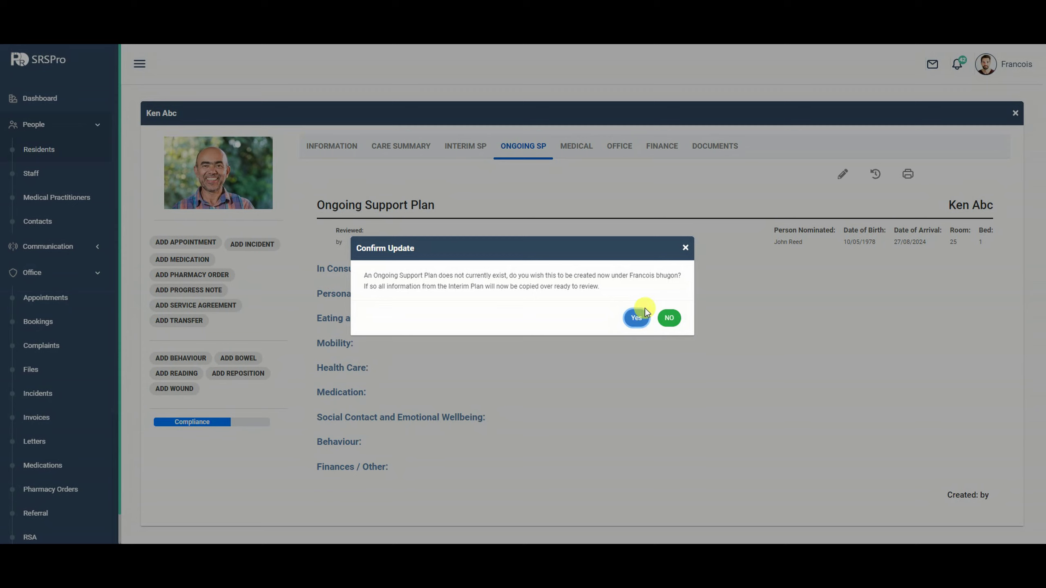
{"action": "left_click", "coordinate": [642, 318]}
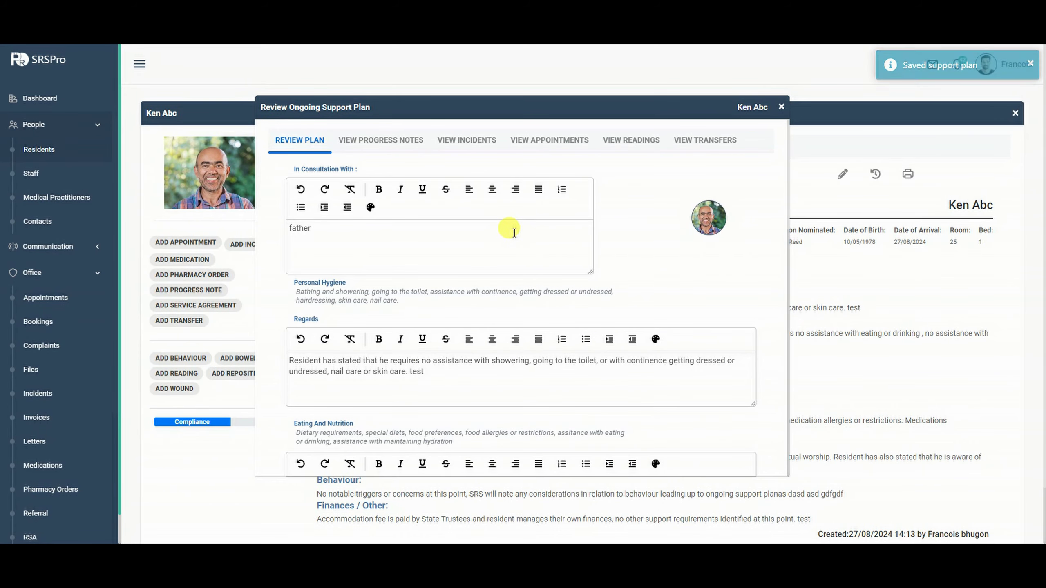
{"action": "scroll", "coordinate": [415, 224], "scroll_direction": "down", "scroll_amount": 1}
{"action": "scroll", "coordinate": [412, 239], "scroll_direction": "down", "scroll_amount": 5}
{"action": "scroll", "coordinate": [411, 243], "scroll_direction": "up", "scroll_amount": 6}
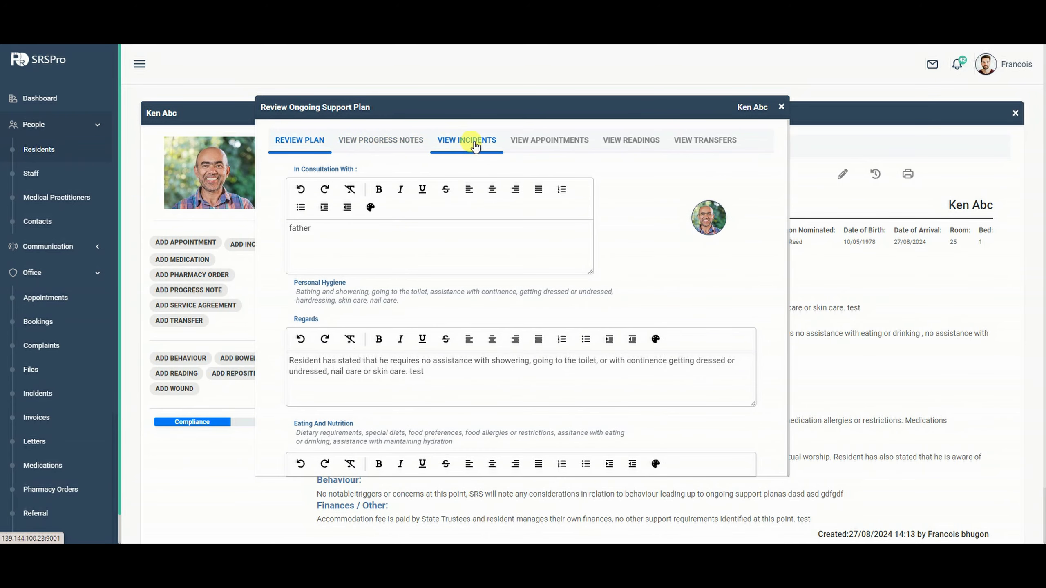
Look through the Progress Notes, Incidents, Appointments, Readings and Transfers tabs.
{"action": "left_click", "coordinate": [413, 151]}
{"action": "left_click", "coordinate": [449, 139]}
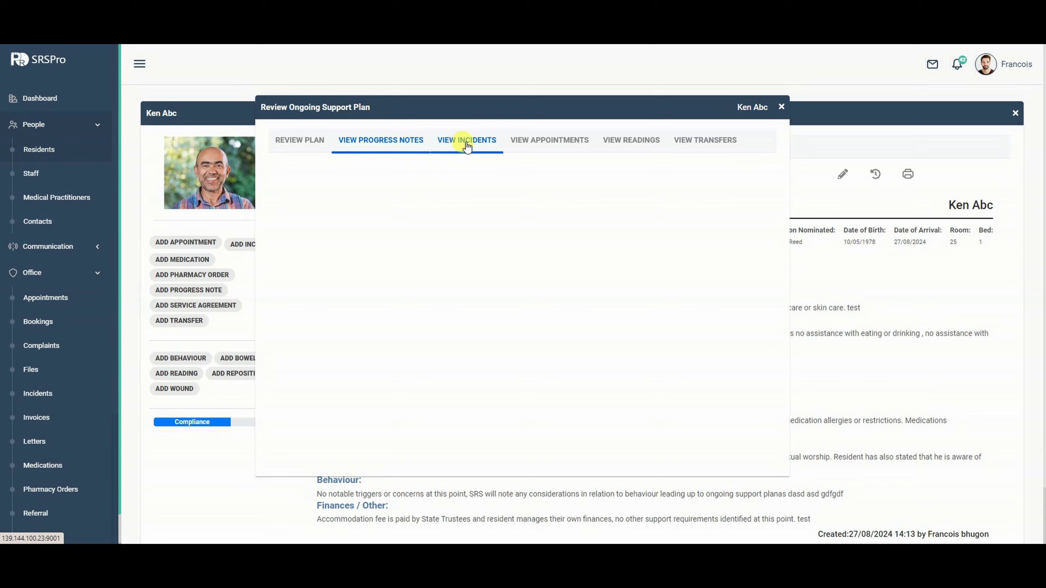
{"action": "left_click", "coordinate": [484, 149]}
{"action": "left_click", "coordinate": [539, 144]}
{"action": "left_click", "coordinate": [606, 149]}
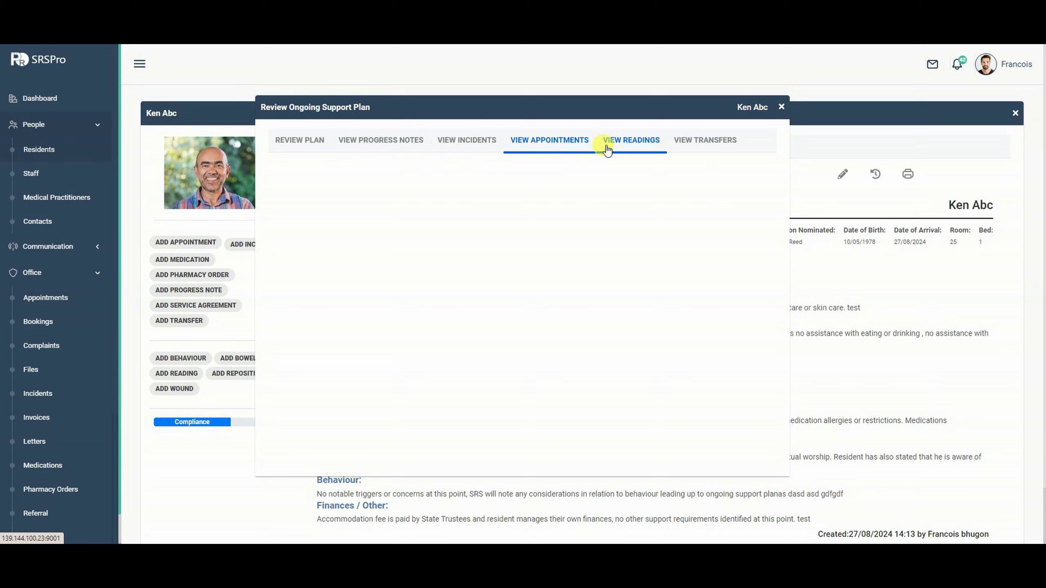
{"action": "left_click", "coordinate": [684, 142]}
{"action": "left_click", "coordinate": [280, 142]}
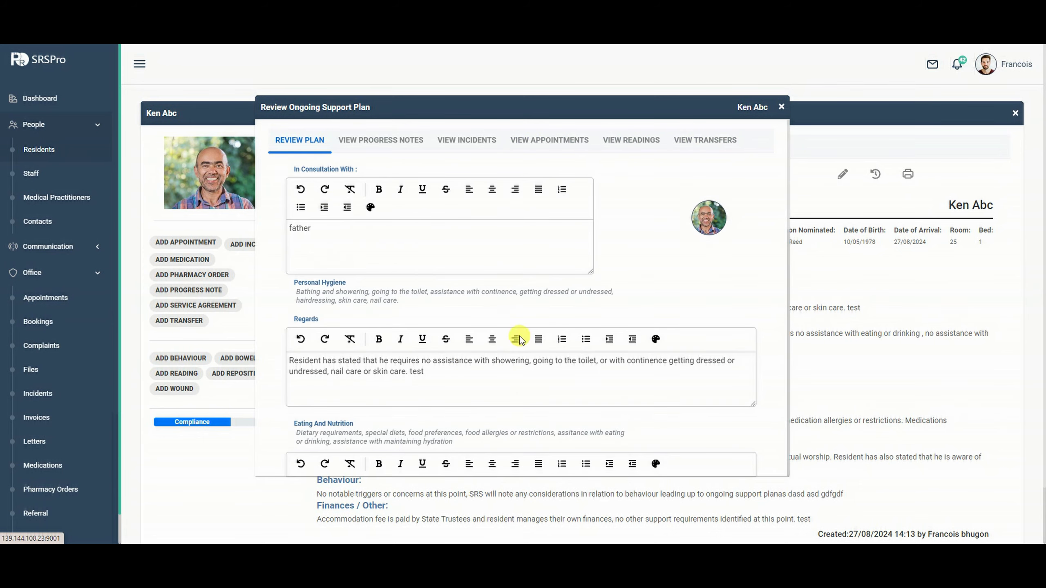
Save the ongoing support plan as reviewed 27/08/2024 14:13.
{"action": "scroll", "coordinate": [576, 350], "scroll_direction": "down", "scroll_amount": 4}
{"action": "scroll", "coordinate": [580, 353], "scroll_direction": "down", "scroll_amount": 10}
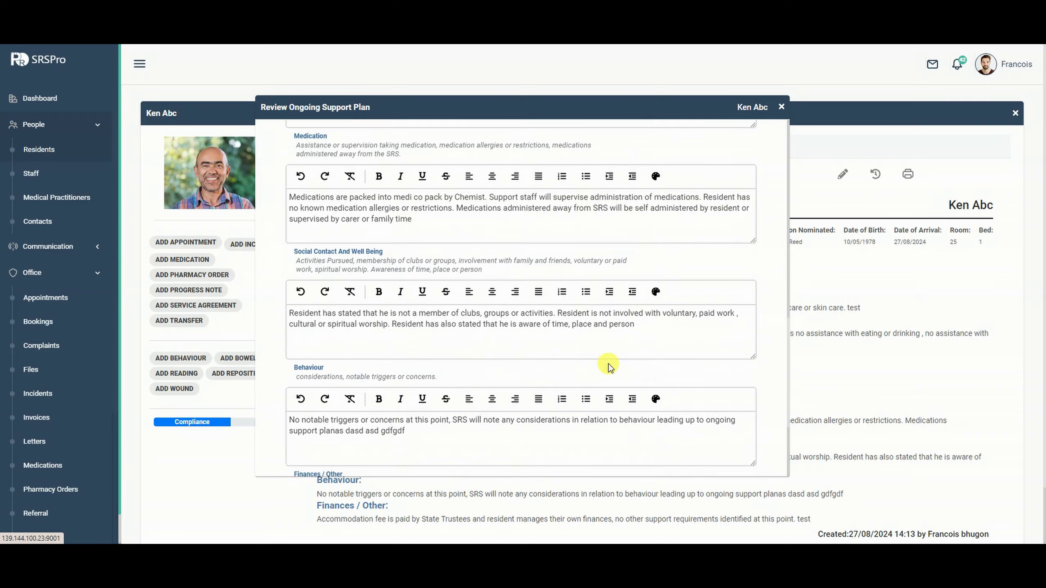
{"action": "left_click", "coordinate": [738, 436]}
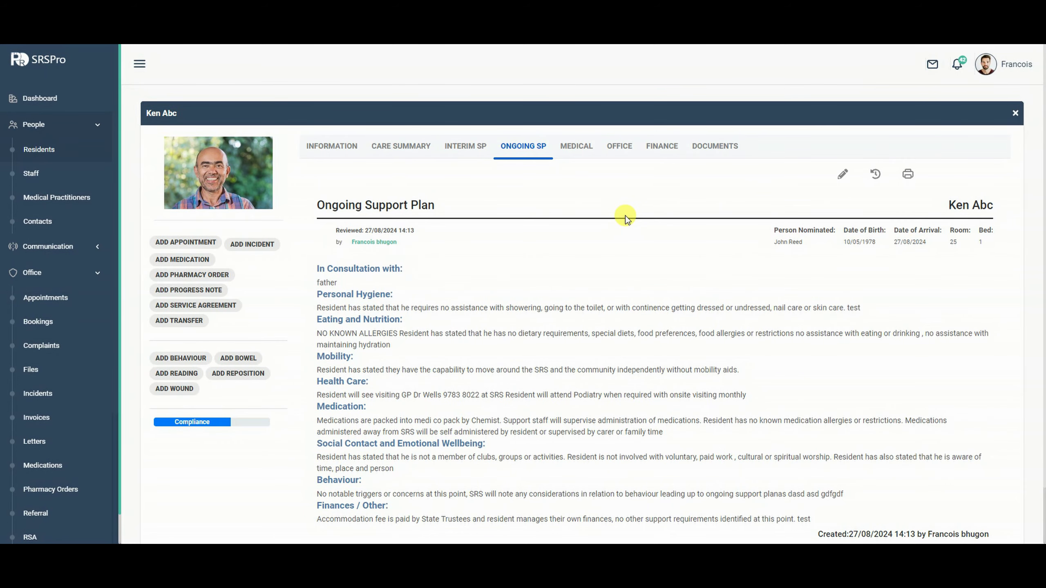
{"action": "scroll", "coordinate": [624, 218], "scroll_direction": "down", "scroll_amount": 2}
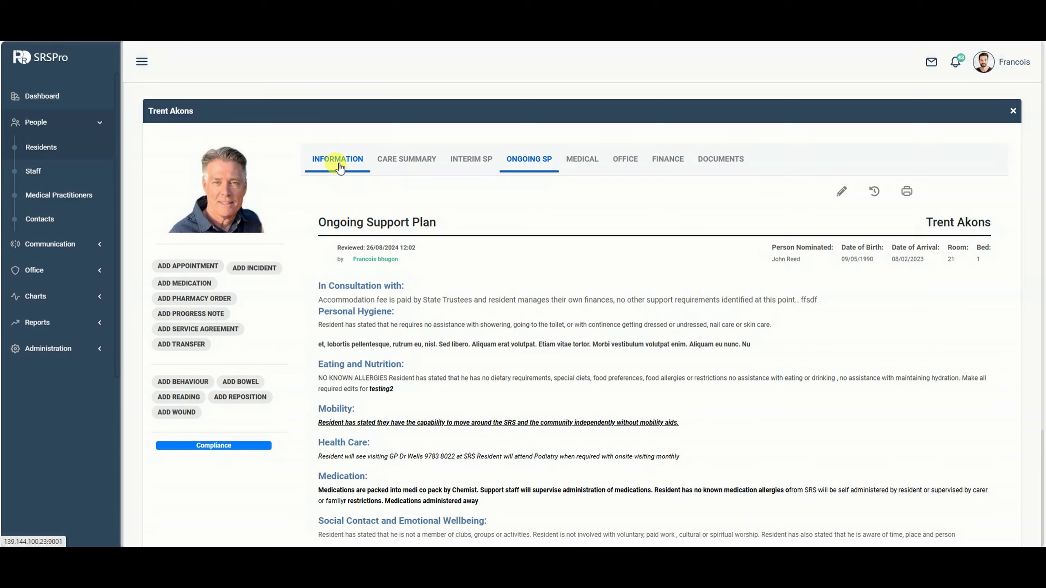
{"action": "left_click", "coordinate": [338, 165]}
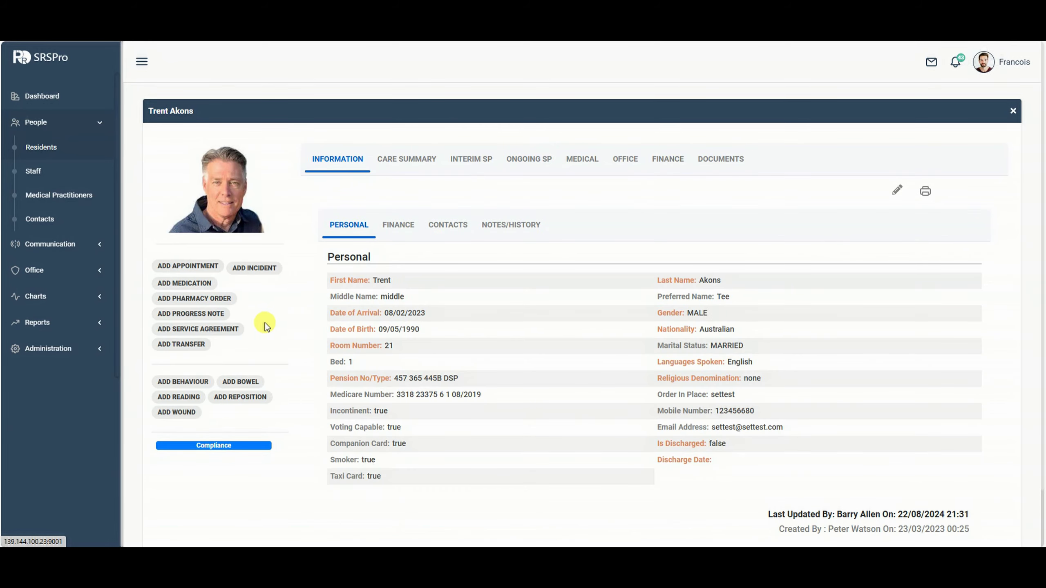
Show the resident's Office records and list their Residential Service Agreements, the latest from 22/08/2024.
{"action": "left_click", "coordinate": [630, 160]}
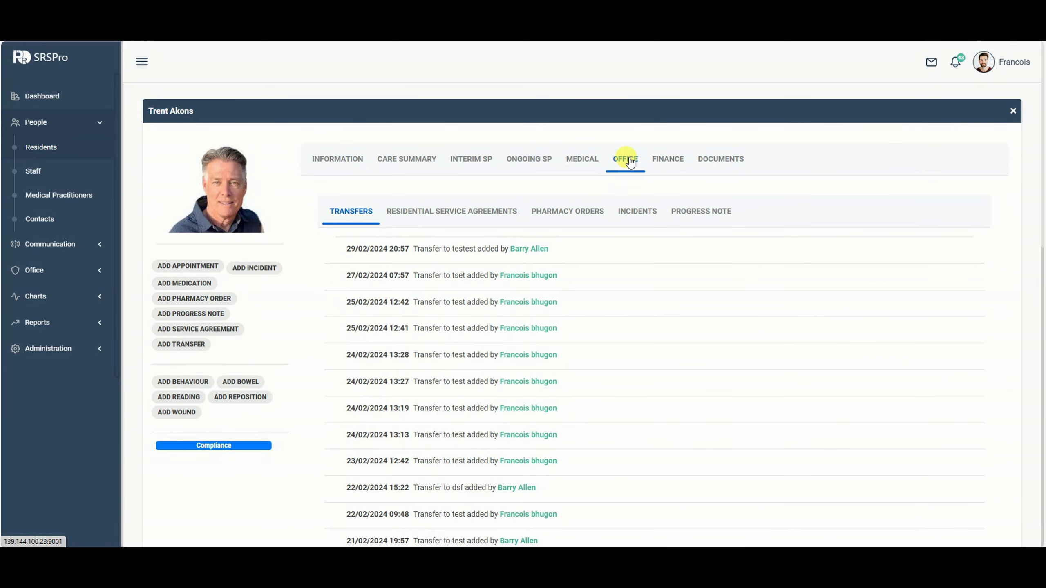
{"action": "left_click", "coordinate": [447, 211]}
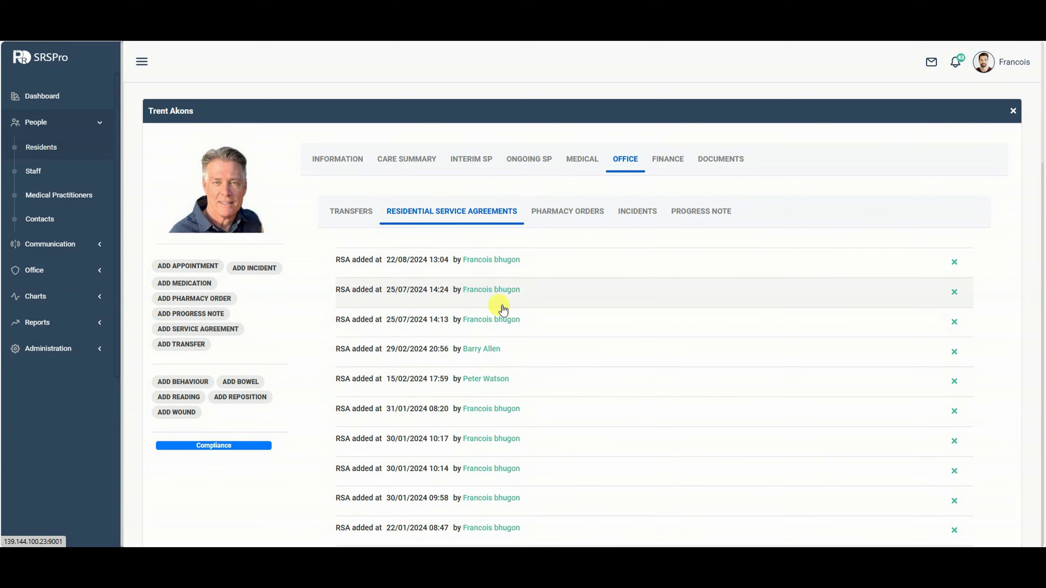
{"action": "scroll", "coordinate": [503, 309], "scroll_direction": "down", "scroll_amount": 6}
{"action": "scroll", "coordinate": [542, 310], "scroll_direction": "up", "scroll_amount": 6}
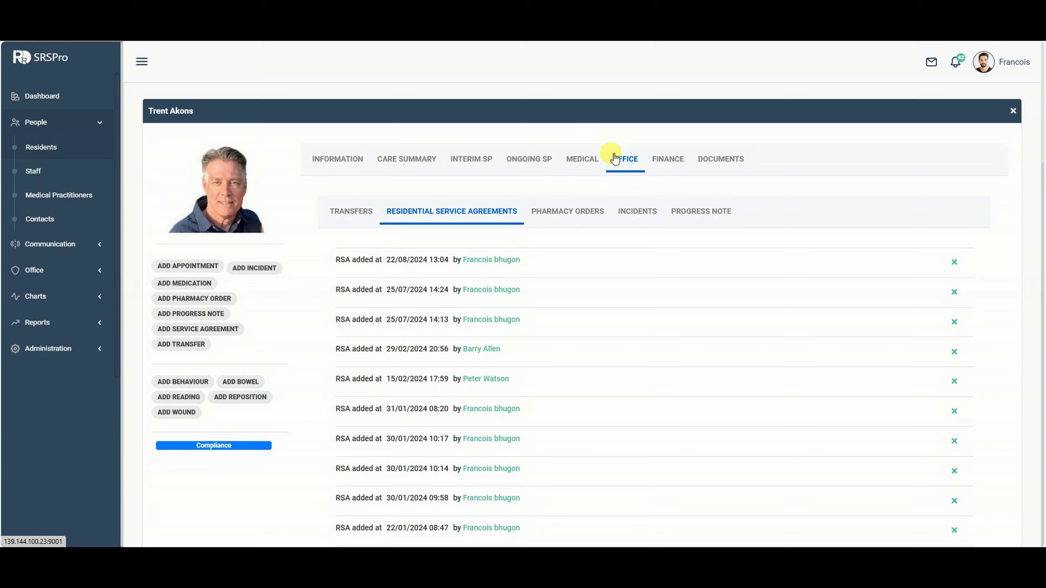
Add a new service agreement with an indefinite stay starting 26/08/2024.
{"action": "left_click", "coordinate": [200, 330]}
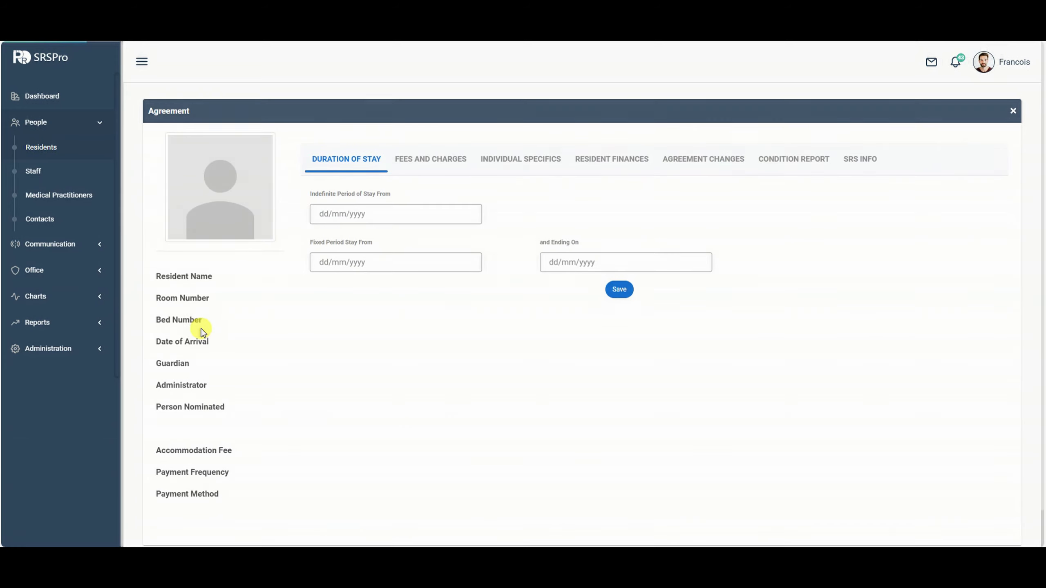
{"action": "left_click", "coordinate": [418, 214]}
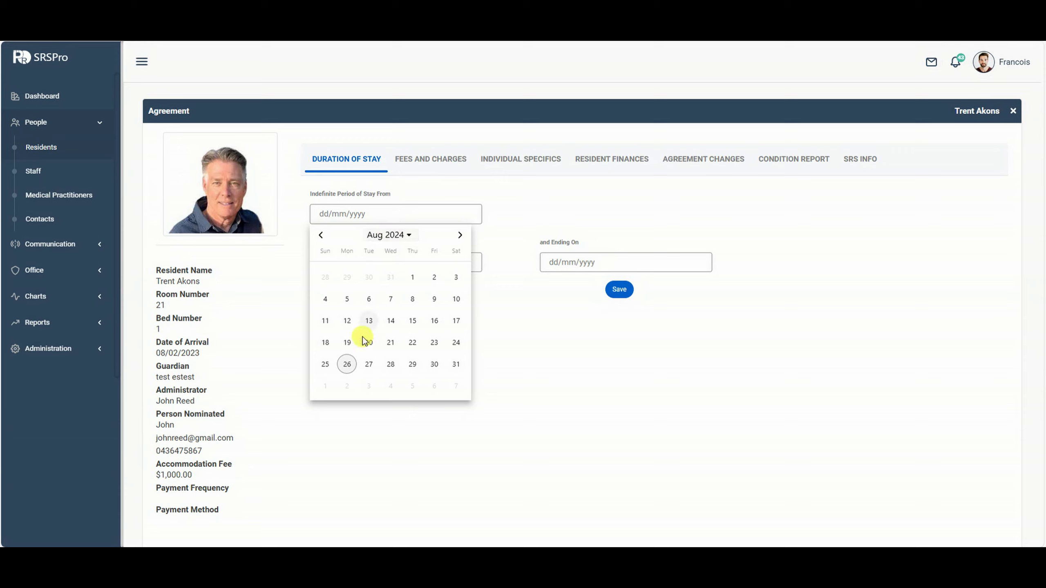
{"action": "left_click", "coordinate": [346, 365]}
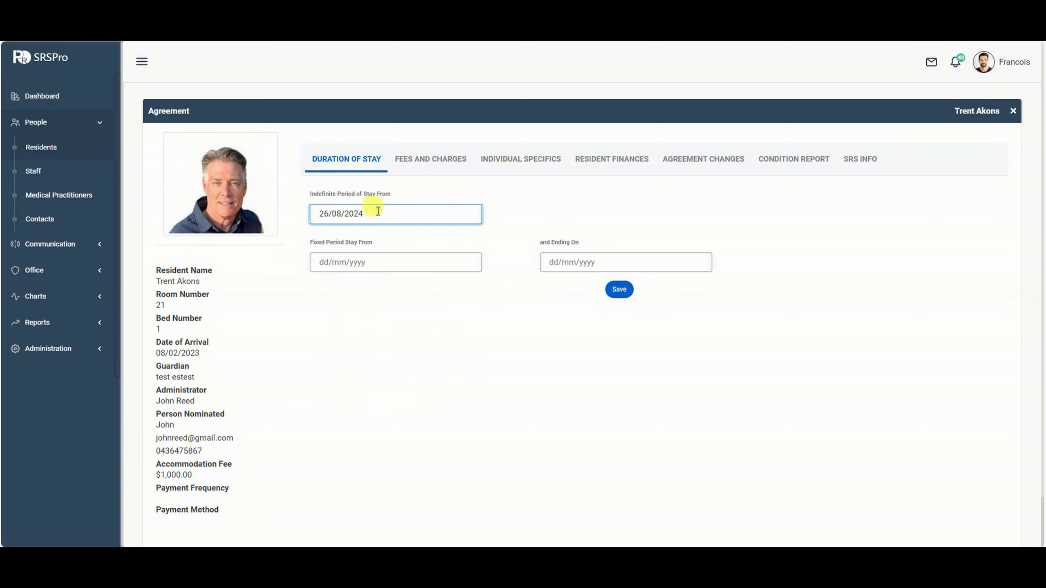
Require written notice for fee reviews, changes to agreement terms and any other changes.
{"action": "left_click", "coordinate": [436, 160]}
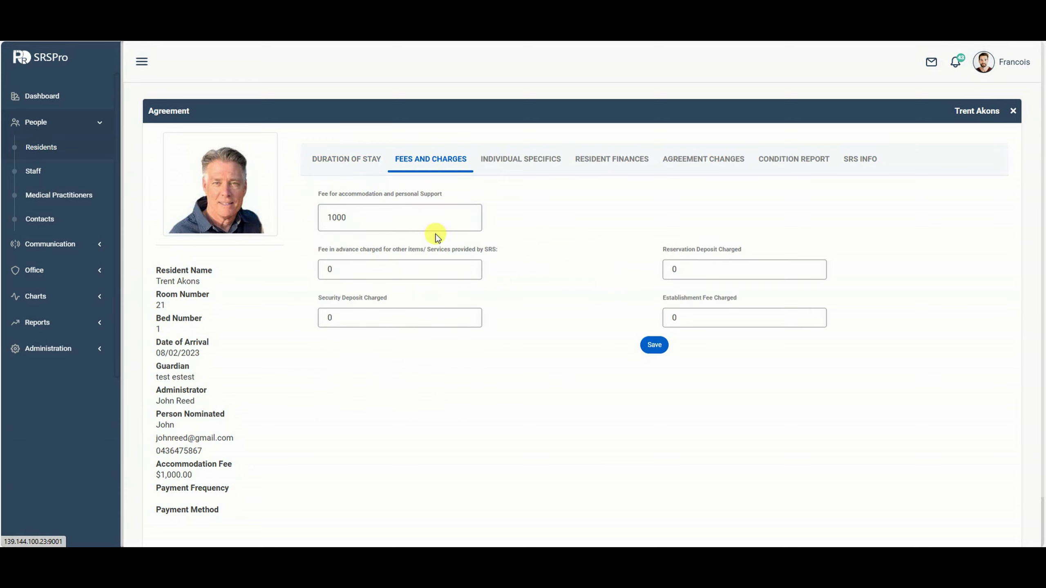
{"action": "left_click", "coordinate": [501, 157]}
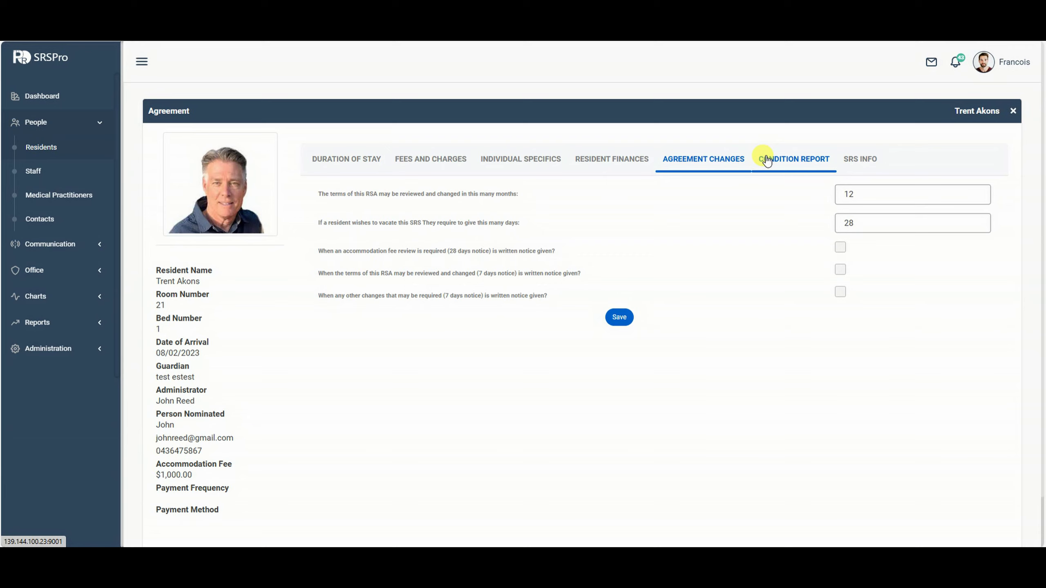
{"action": "left_click", "coordinate": [840, 246]}
{"action": "left_click", "coordinate": [840, 269]}
{"action": "left_click", "coordinate": [840, 291]}
{"action": "left_click", "coordinate": [802, 159]}
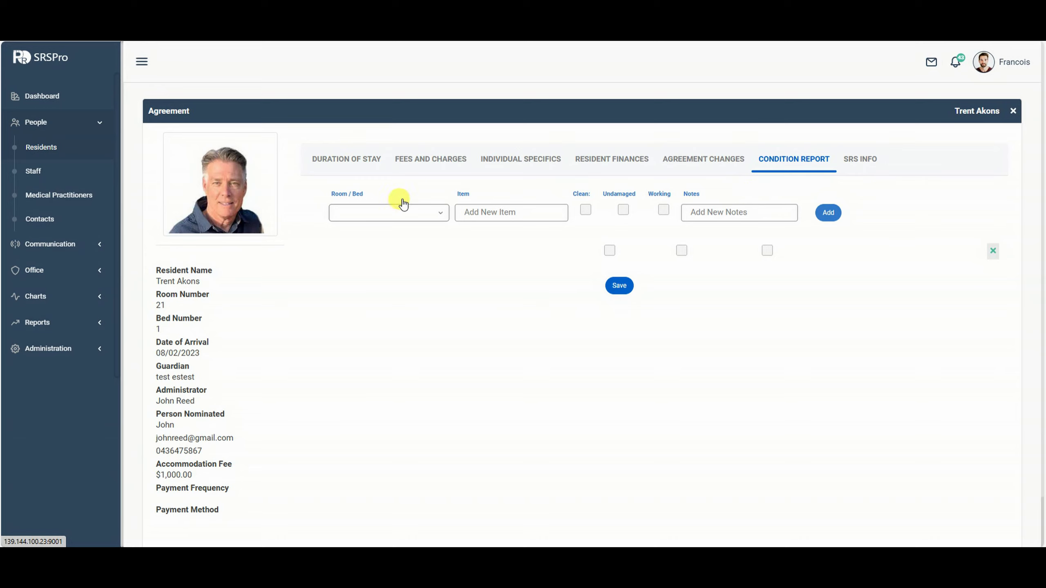
Record a Bedroom 'lamp' item as clean and undamaged, noting a new globe is required.
{"action": "left_click", "coordinate": [397, 211]}
{"action": "left_click", "coordinate": [373, 236]}
{"action": "left_click", "coordinate": [522, 210]}
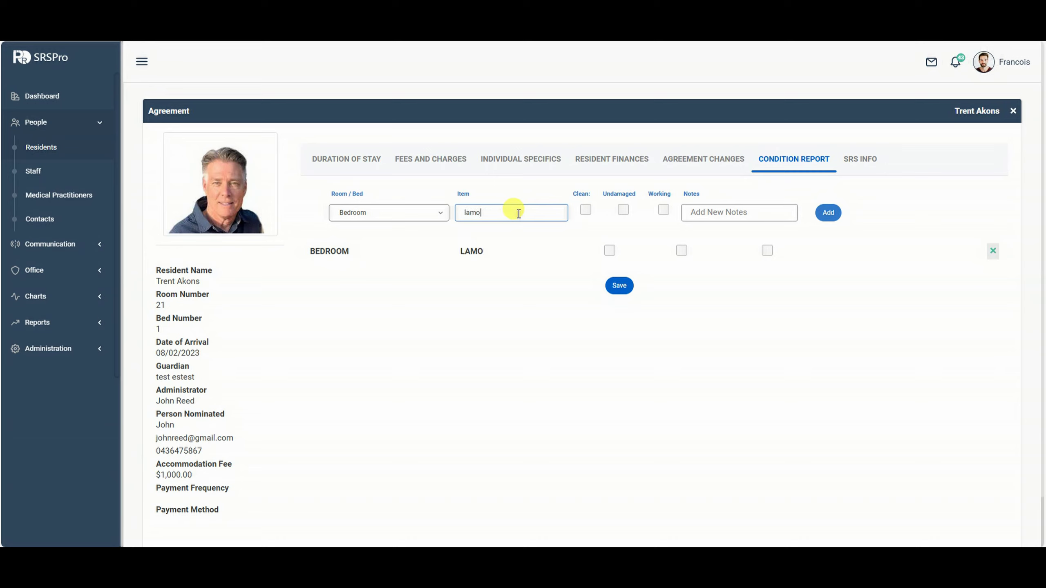
{"action": "type", "text": "lamp"}
{"action": "left_click", "coordinate": [585, 209]}
{"action": "left_click", "coordinate": [624, 210]}
{"action": "left_click", "coordinate": [707, 209]}
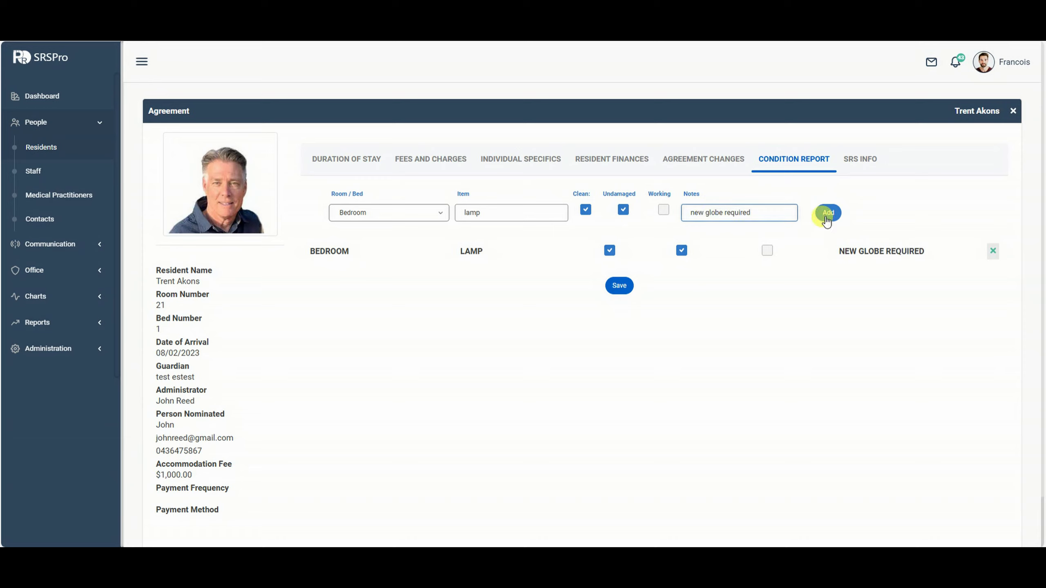
{"action": "left_click", "coordinate": [828, 212]}
Record an Ensuite tap item as clean and working with the note 'crack'.
{"action": "left_click", "coordinate": [397, 213]}
{"action": "left_click", "coordinate": [374, 257]}
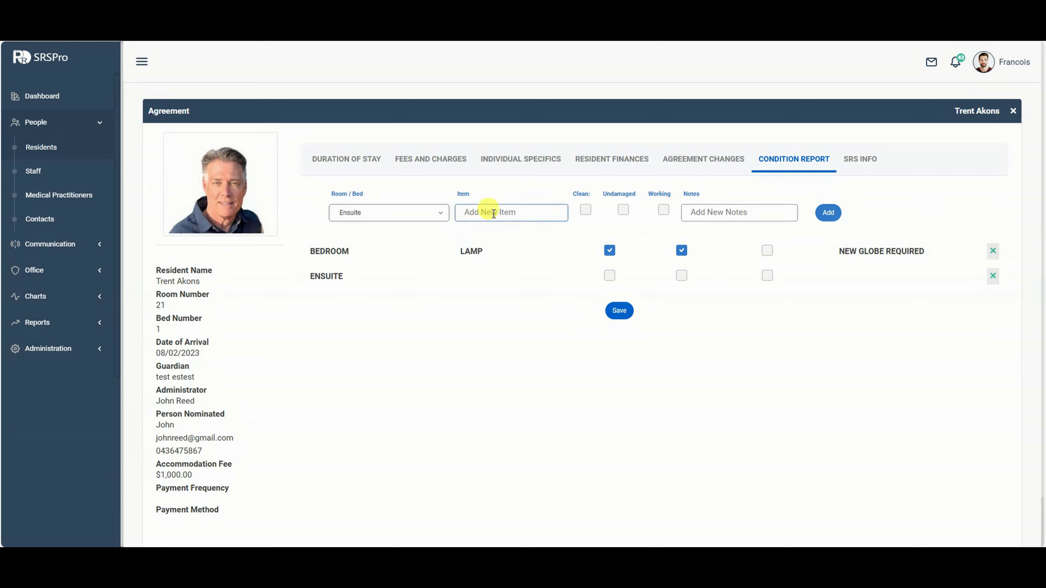
{"action": "left_click", "coordinate": [585, 210]}
{"action": "left_click", "coordinate": [663, 210]}
{"action": "type", "text": "ck"}
{"action": "left_click", "coordinate": [828, 213]}
{"action": "left_click", "coordinate": [705, 213]}
{"action": "type", "text": "cra"}
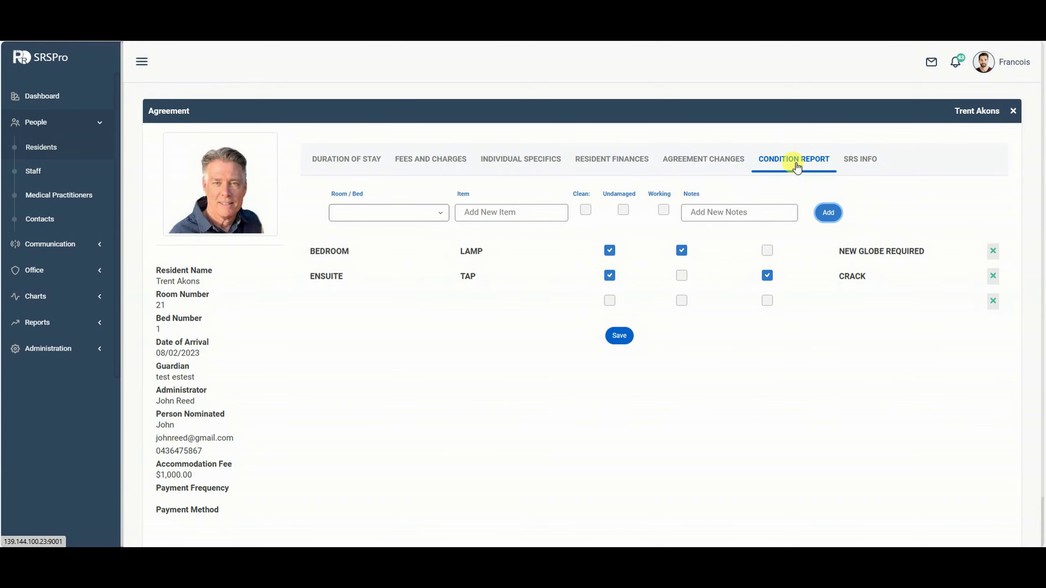
{"action": "left_click", "coordinate": [860, 160]}
Review the SRS Info section of the agreement, including its administration options.
{"action": "scroll", "coordinate": [653, 299], "scroll_direction": "down", "scroll_amount": 12}
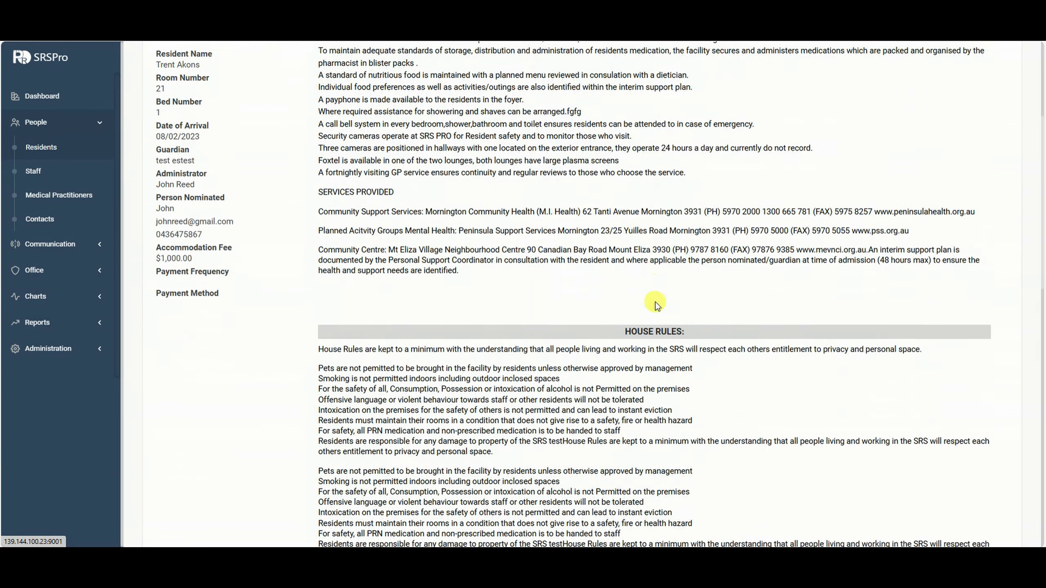
{"action": "scroll", "coordinate": [691, 319], "scroll_direction": "down", "scroll_amount": 3}
{"action": "scroll", "coordinate": [726, 320], "scroll_direction": "up", "scroll_amount": 15}
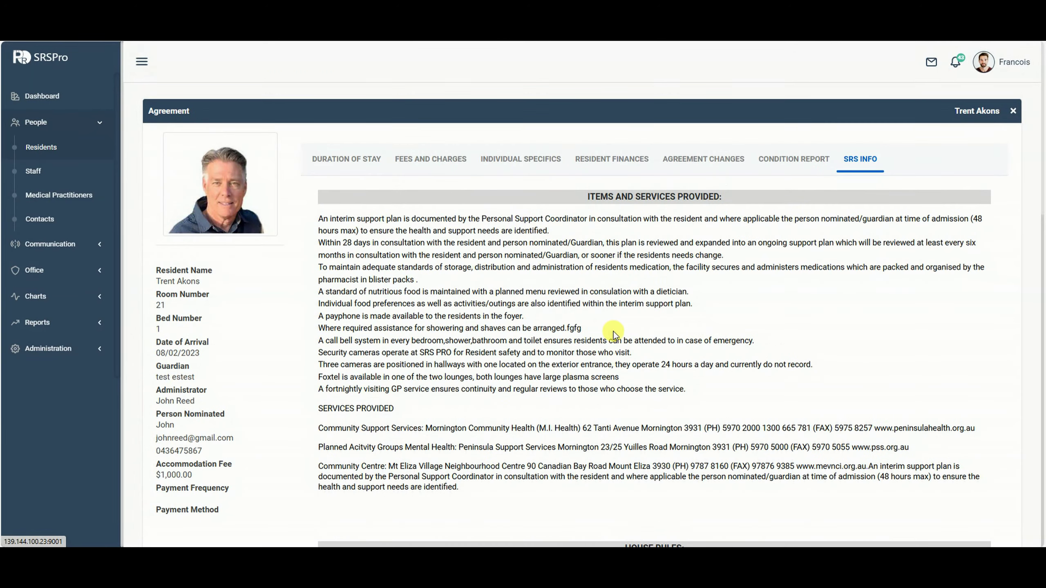
{"action": "scroll", "coordinate": [555, 342], "scroll_direction": "down", "scroll_amount": 3}
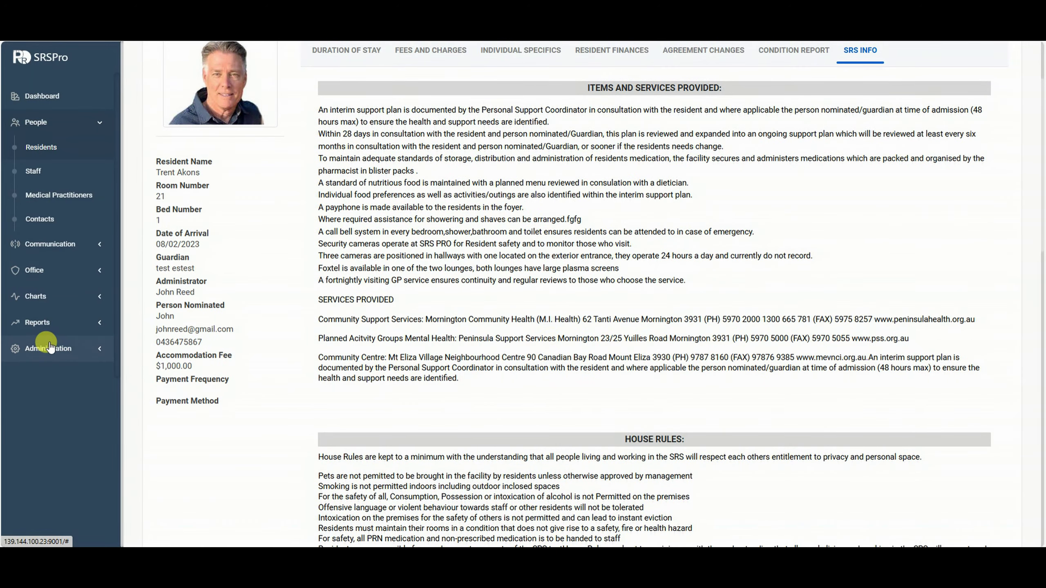
{"action": "left_click", "coordinate": [84, 350]}
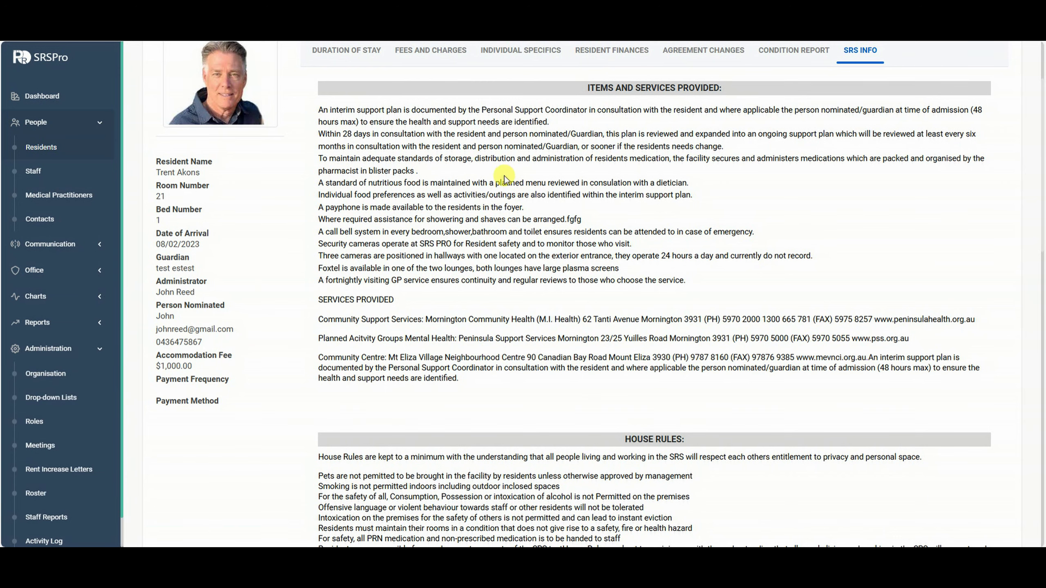
{"action": "scroll", "coordinate": [548, 163], "scroll_direction": "up", "scroll_amount": 1}
{"action": "scroll", "coordinate": [659, 247], "scroll_direction": "down", "scroll_amount": 7}
{"action": "scroll", "coordinate": [668, 302], "scroll_direction": "down", "scroll_amount": 10}
{"action": "scroll", "coordinate": [700, 270], "scroll_direction": "up", "scroll_amount": 20}
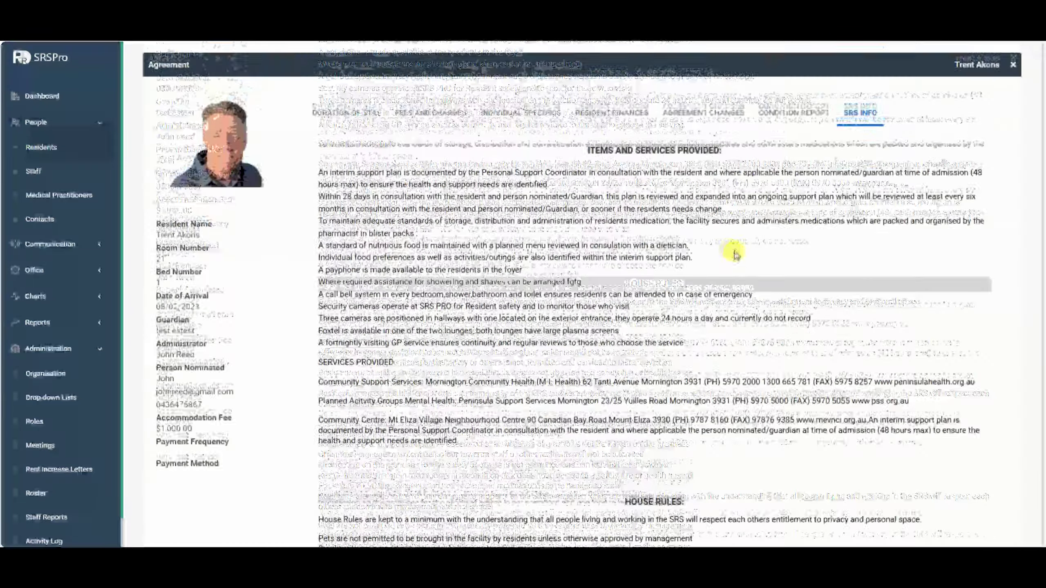
Go back through the sections to Duration of Stay and save, opening the Residential Service Agreement.
{"action": "left_click", "coordinate": [774, 158]}
{"action": "left_click", "coordinate": [701, 159]}
{"action": "left_click", "coordinate": [580, 159]}
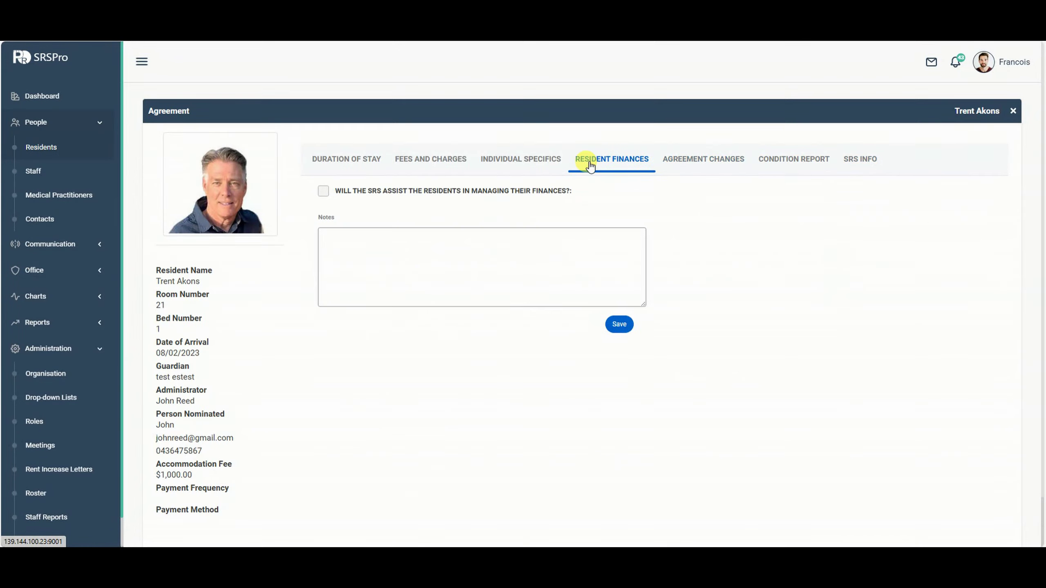
{"action": "left_click", "coordinate": [519, 161]}
{"action": "left_click", "coordinate": [430, 160]}
{"action": "left_click", "coordinate": [340, 161]}
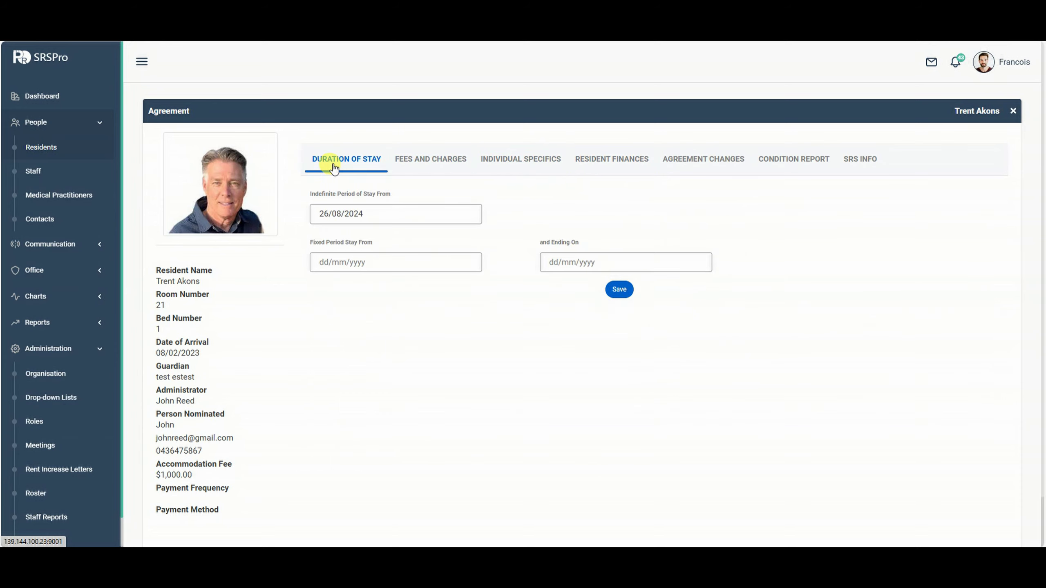
{"action": "left_click", "coordinate": [620, 290]}
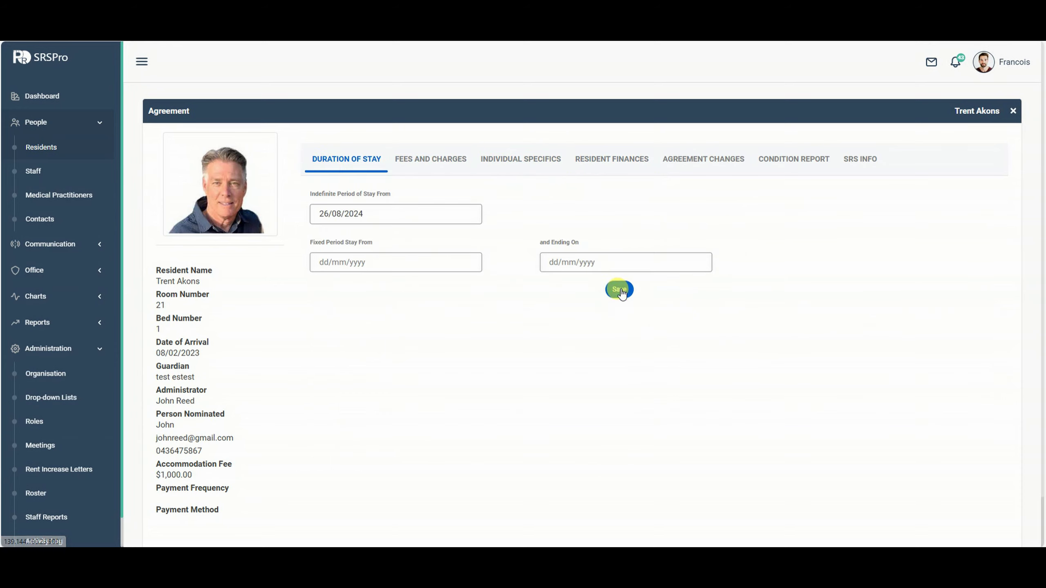
{"action": "left_click", "coordinate": [617, 290]}
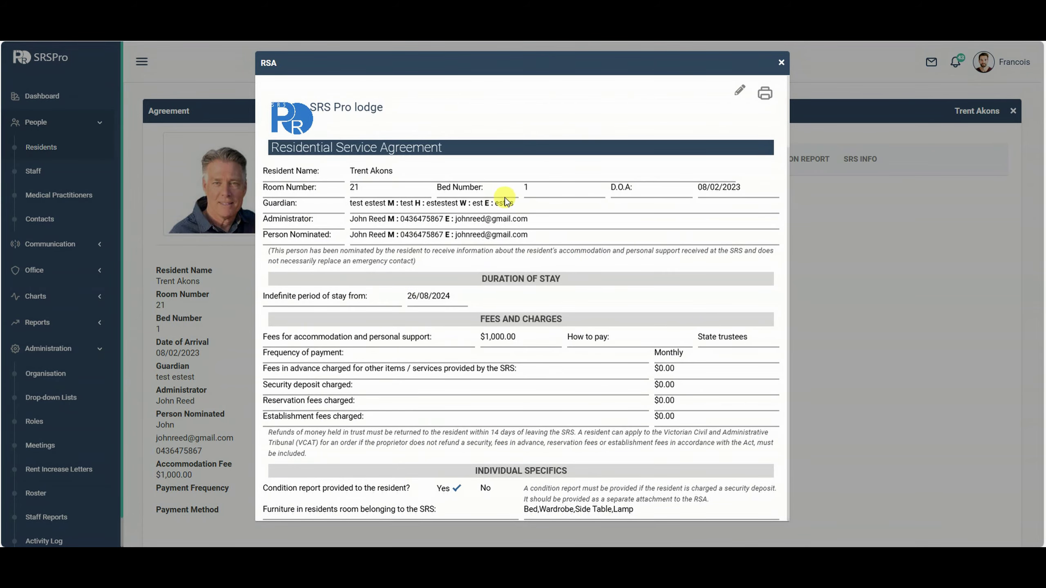
{"action": "scroll", "coordinate": [519, 204], "scroll_direction": "down", "scroll_amount": 1}
{"action": "scroll", "coordinate": [519, 204], "scroll_direction": "down", "scroll_amount": 3}
{"action": "scroll", "coordinate": [531, 236], "scroll_direction": "up", "scroll_amount": 4}
{"action": "scroll", "coordinate": [564, 289], "scroll_direction": "down", "scroll_amount": 4}
{"action": "scroll", "coordinate": [667, 251], "scroll_direction": "down", "scroll_amount": 3}
{"action": "scroll", "coordinate": [670, 248], "scroll_direction": "down", "scroll_amount": 3}
{"action": "scroll", "coordinate": [669, 251], "scroll_direction": "down", "scroll_amount": 8}
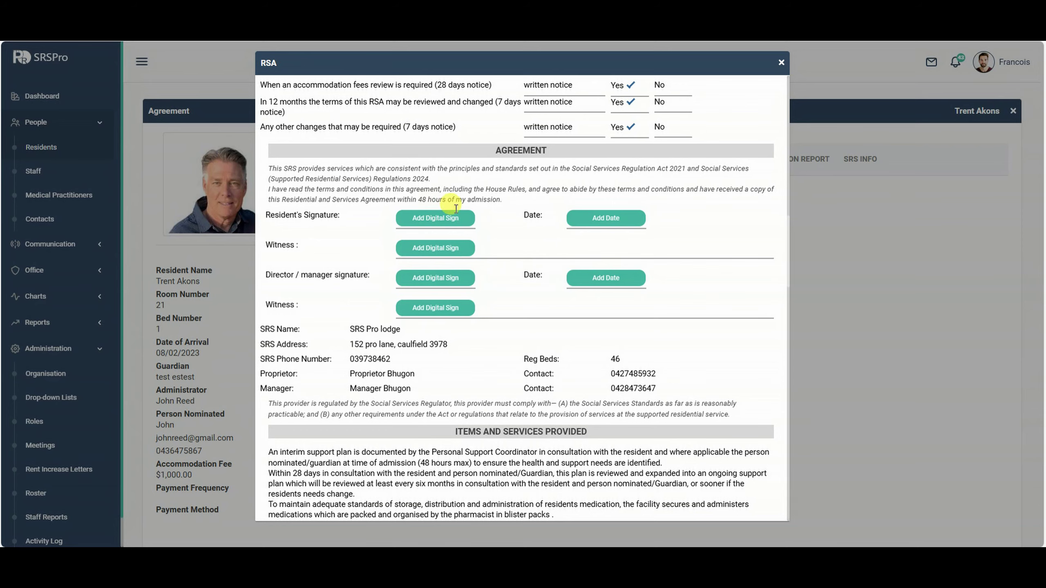
{"action": "scroll", "coordinate": [550, 252], "scroll_direction": "up", "scroll_amount": 20}
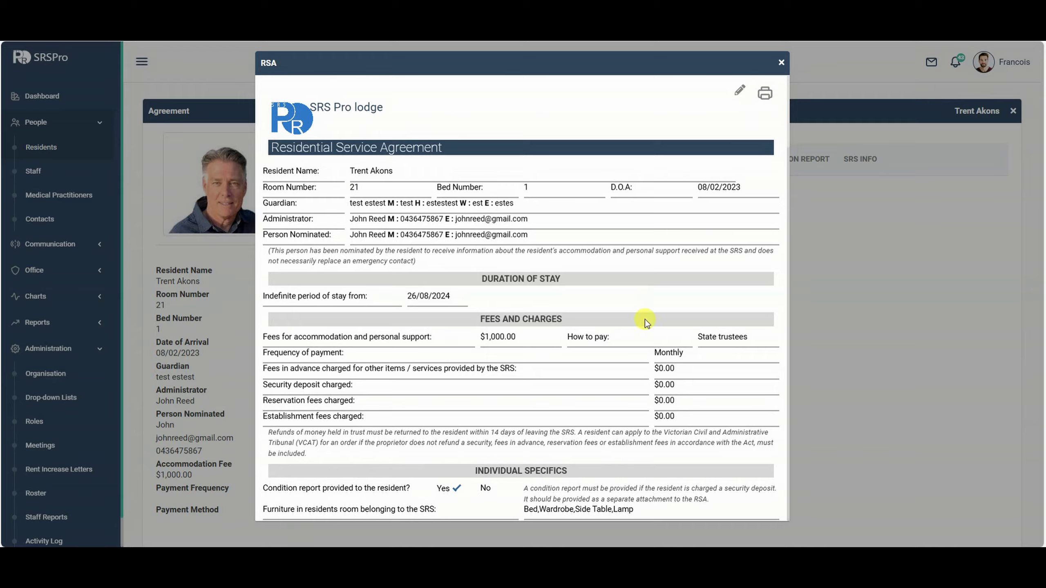
{"action": "scroll", "coordinate": [645, 324], "scroll_direction": "down", "scroll_amount": 10}
{"action": "scroll", "coordinate": [659, 325], "scroll_direction": "up", "scroll_amount": 10}
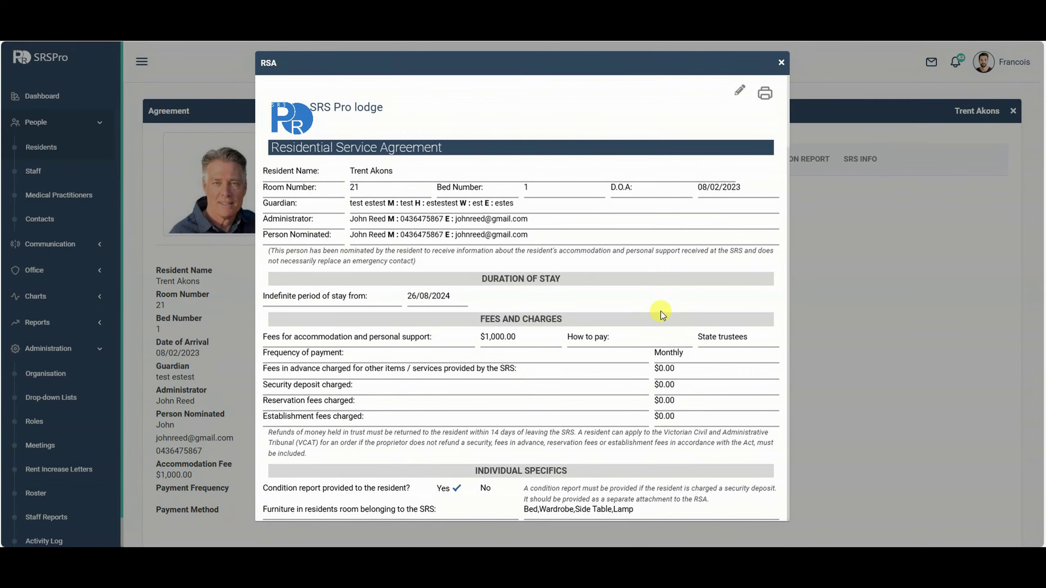
{"action": "scroll", "coordinate": [627, 355], "scroll_direction": "down", "scroll_amount": 20}
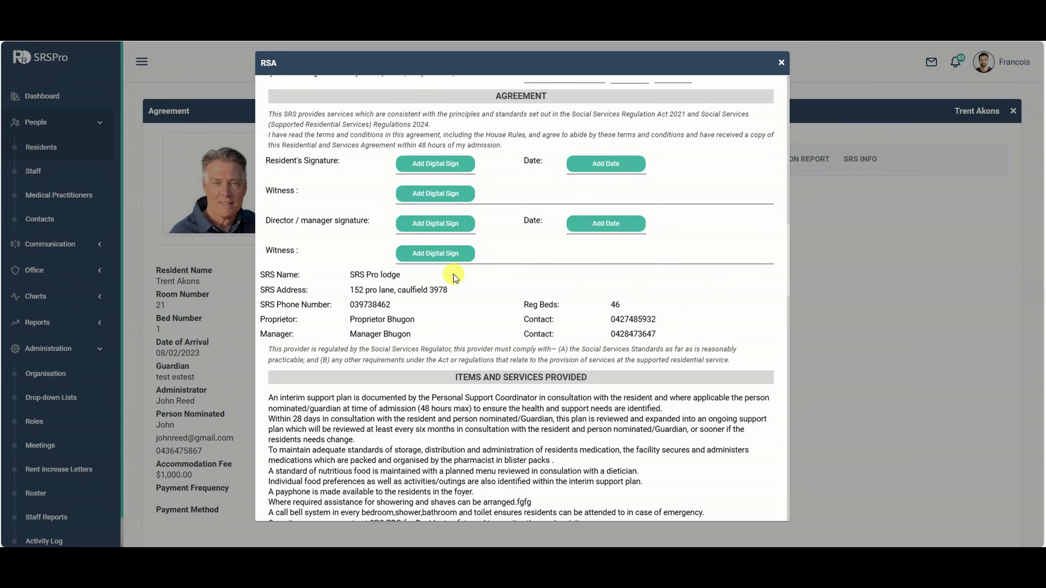
{"action": "scroll", "coordinate": [453, 275], "scroll_direction": "down", "scroll_amount": 4}
{"action": "scroll", "coordinate": [474, 231], "scroll_direction": "up", "scroll_amount": 11}
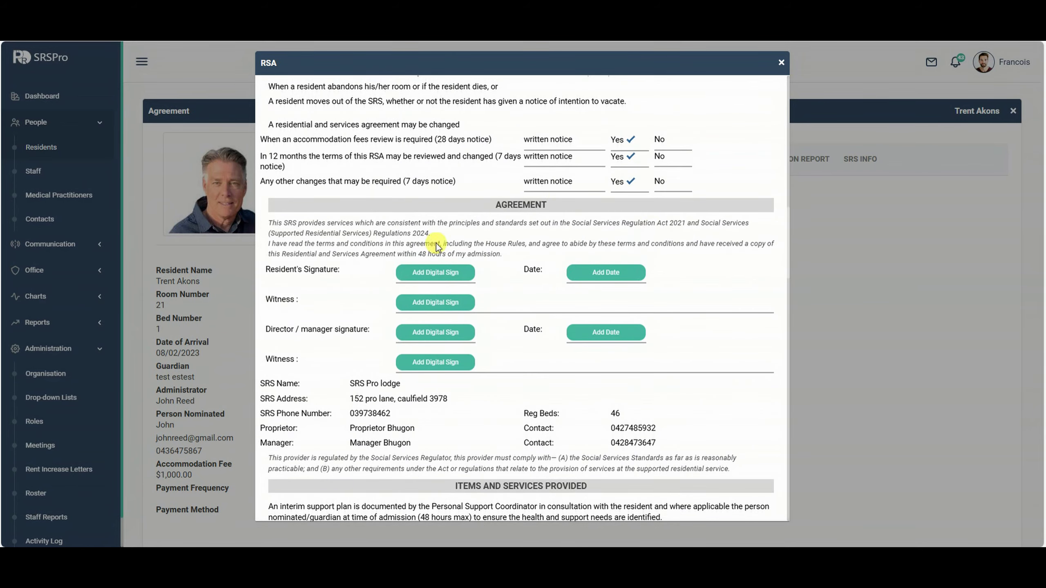
{"action": "scroll", "coordinate": [582, 186], "scroll_direction": "up", "scroll_amount": 10}
{"action": "scroll", "coordinate": [602, 261], "scroll_direction": "down", "scroll_amount": 13}
{"action": "scroll", "coordinate": [599, 270], "scroll_direction": "down", "scroll_amount": 3}
{"action": "scroll", "coordinate": [598, 273], "scroll_direction": "up", "scroll_amount": 3}
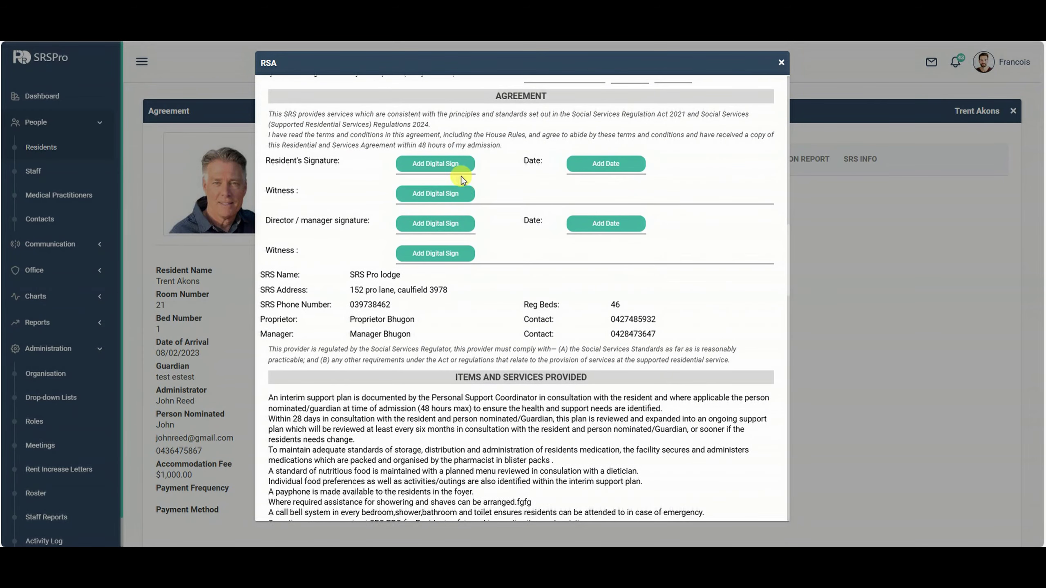
Add the resident's and first witness's digital signatures, redrawing the witness signature once.
{"action": "left_click", "coordinate": [436, 167]}
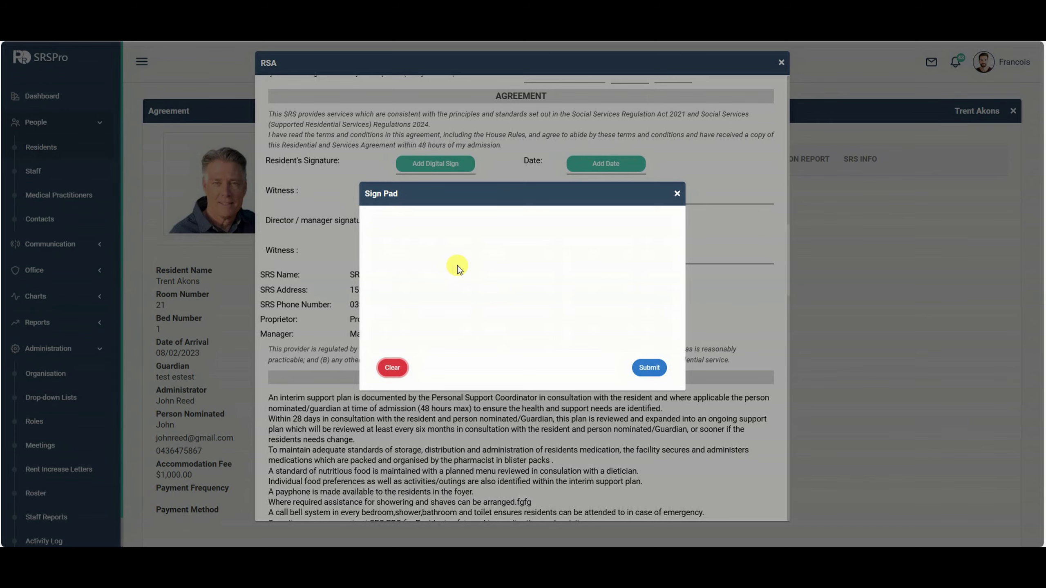
{"action": "mouse_move", "coordinate": [481, 261]}
{"action": "left_mouse_down"}
{"action": "mouse_move", "coordinate": [539, 274]}
{"action": "mouse_move", "coordinate": [585, 254]}
{"action": "left_mouse_up"}
{"action": "left_click", "coordinate": [649, 367]}
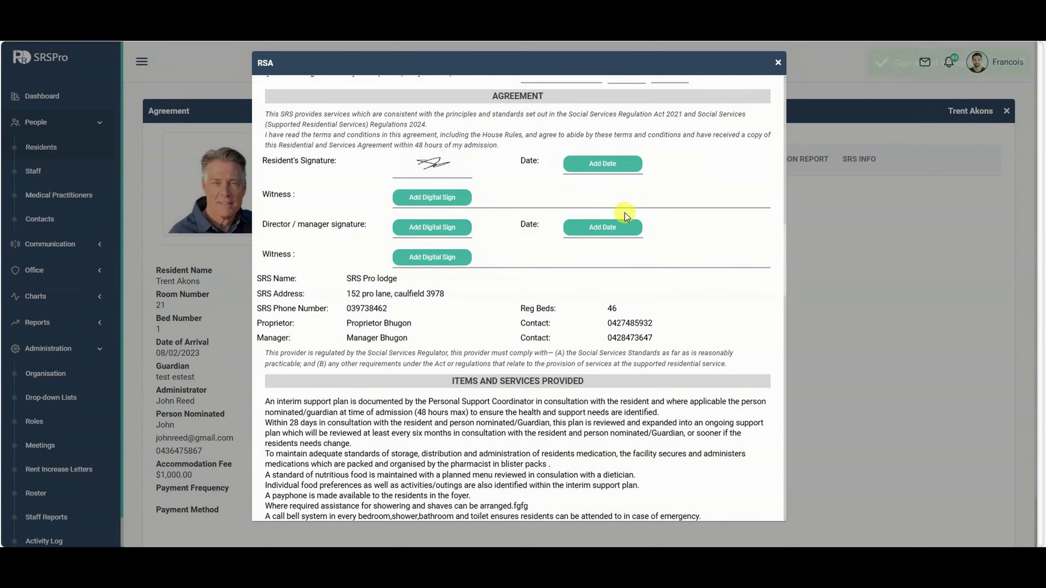
{"action": "left_click", "coordinate": [435, 202]}
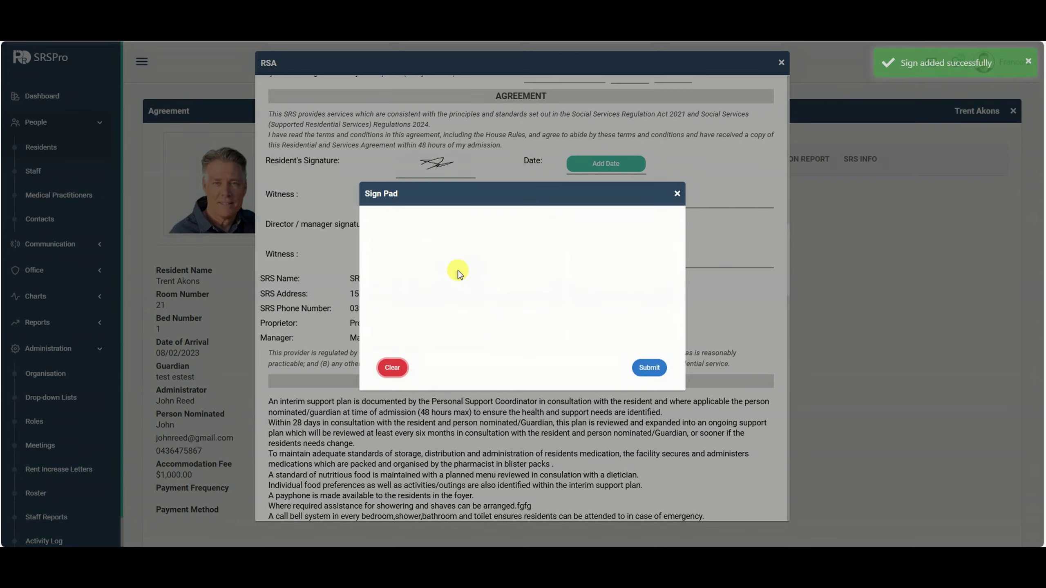
{"action": "mouse_move", "coordinate": [457, 270]}
{"action": "left_mouse_down"}
{"action": "mouse_move", "coordinate": [510, 289]}
{"action": "mouse_move", "coordinate": [597, 273]}
{"action": "left_mouse_up"}
{"action": "left_click", "coordinate": [391, 367]}
{"action": "left_click_drag", "start_coordinate": [472, 267], "coordinate": [550, 299]}
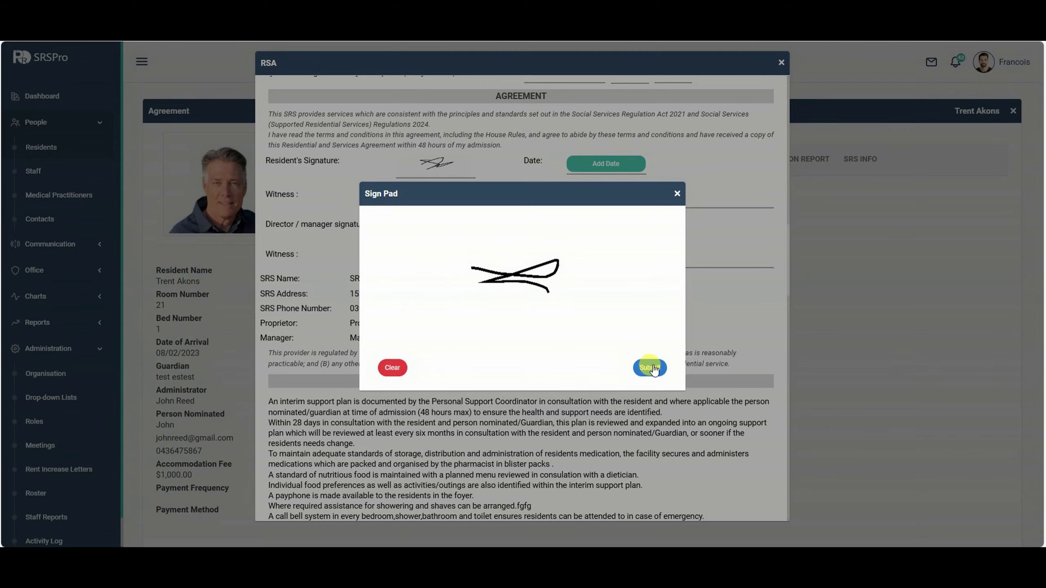
{"action": "left_click", "coordinate": [653, 370]}
Add the director's and second witness's digital signatures.
{"action": "left_click", "coordinate": [422, 232]}
{"action": "mouse_move", "coordinate": [432, 298]}
{"action": "left_mouse_down"}
{"action": "mouse_move", "coordinate": [542, 280]}
{"action": "mouse_move", "coordinate": [589, 292]}
{"action": "left_mouse_up"}
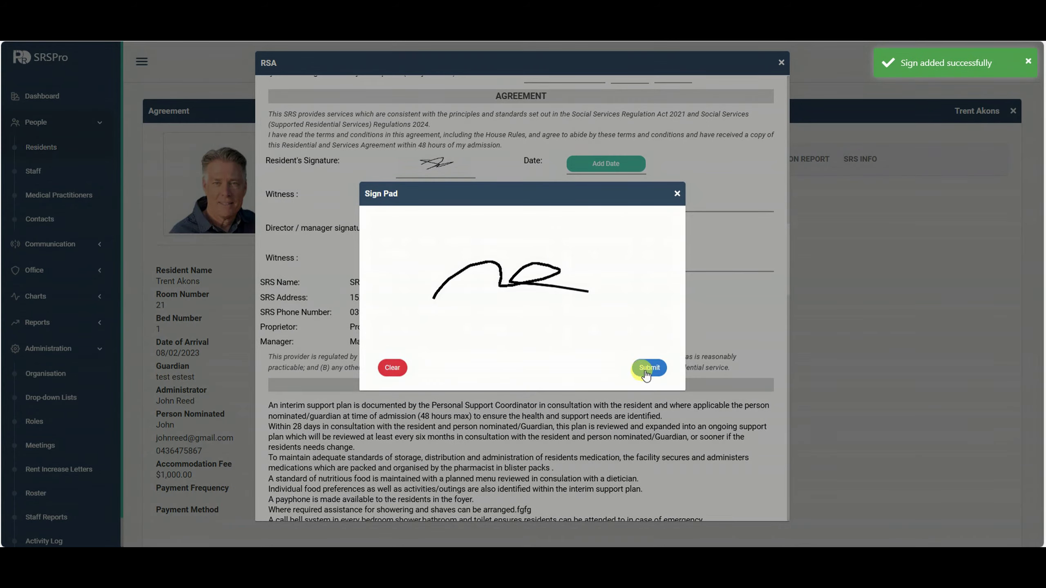
{"action": "left_click", "coordinate": [649, 368]}
{"action": "left_click", "coordinate": [421, 264]}
{"action": "left_click_drag", "start_coordinate": [481, 287], "coordinate": [591, 283]}
{"action": "left_click", "coordinate": [649, 367]}
Date the resident's and director's signatures 26/08/2024.
{"action": "left_click", "coordinate": [588, 163]}
{"action": "left_click", "coordinate": [474, 373]}
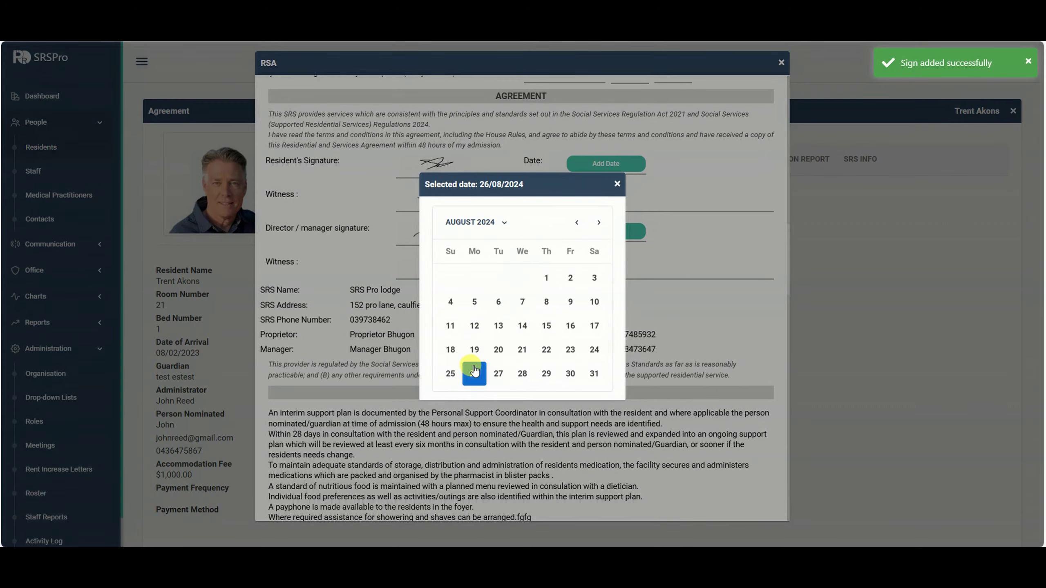
{"action": "left_click", "coordinate": [602, 234]}
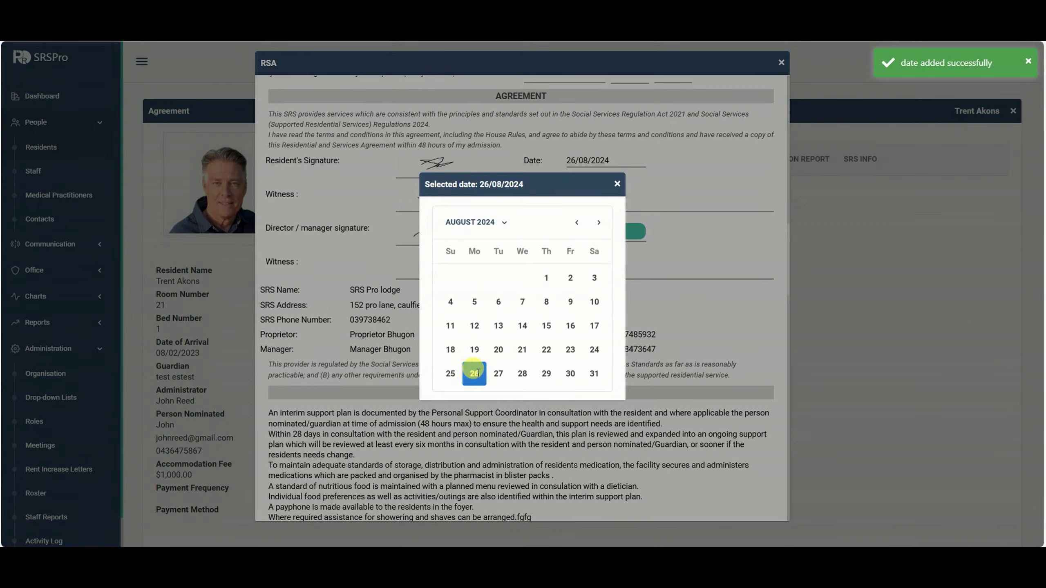
{"action": "left_click", "coordinate": [474, 373]}
Read the signed agreement down to its Condition Report, then bring up its 3-sheet print preview.
{"action": "scroll", "coordinate": [576, 288], "scroll_direction": "down", "scroll_amount": 1}
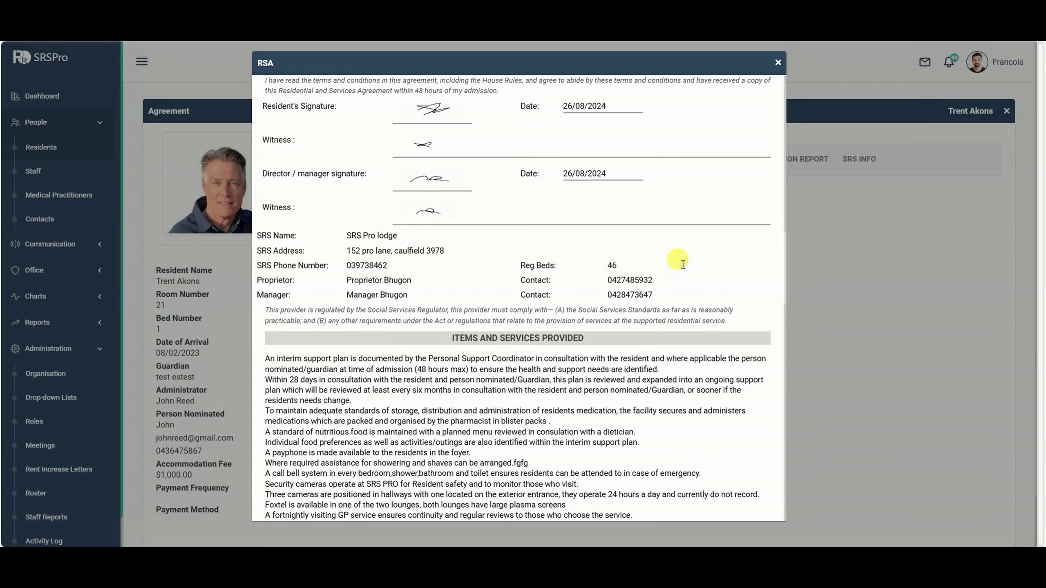
{"action": "scroll", "coordinate": [676, 268], "scroll_direction": "up", "scroll_amount": 3}
{"action": "scroll", "coordinate": [546, 263], "scroll_direction": "up", "scroll_amount": 15}
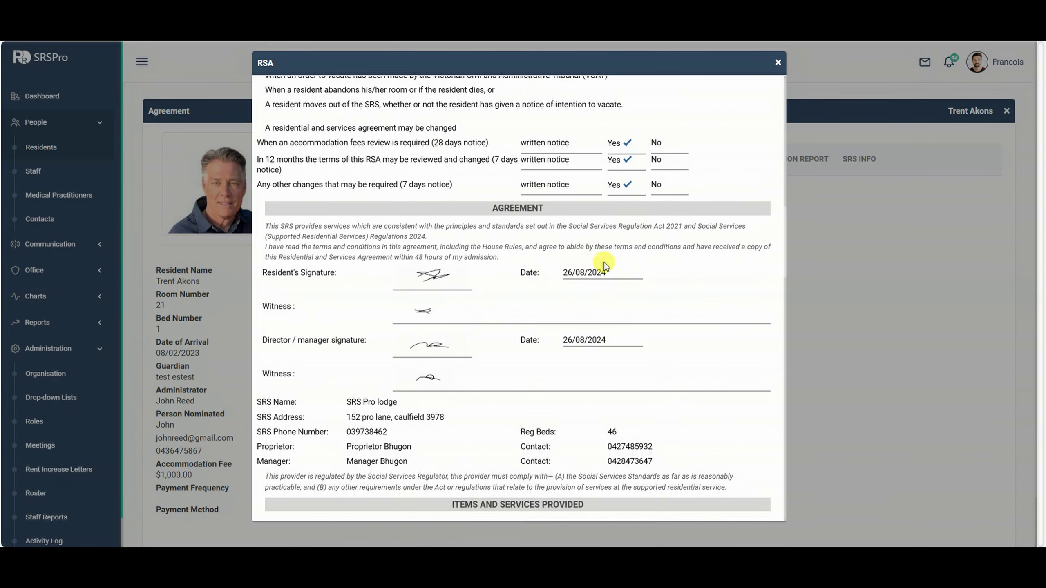
{"action": "scroll", "coordinate": [623, 249], "scroll_direction": "down", "scroll_amount": 16}
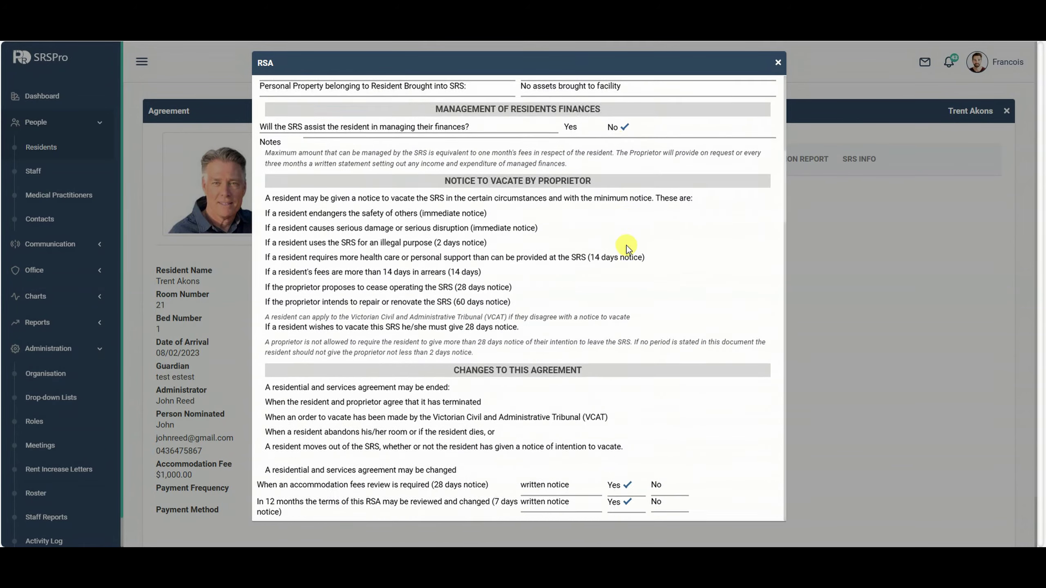
{"action": "scroll", "coordinate": [629, 245], "scroll_direction": "up", "scroll_amount": 5}
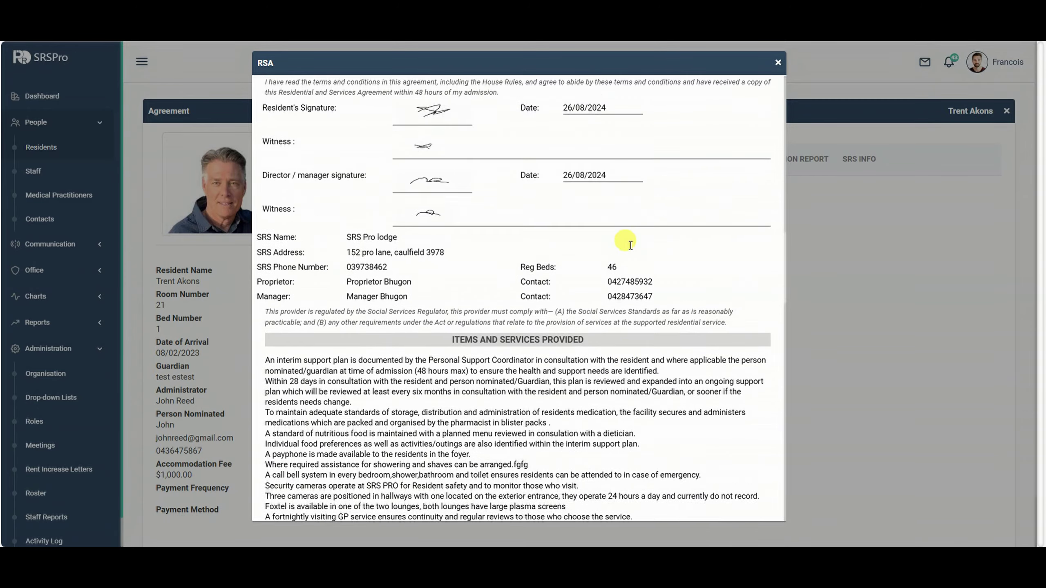
{"action": "scroll", "coordinate": [587, 259], "scroll_direction": "down", "scroll_amount": 4}
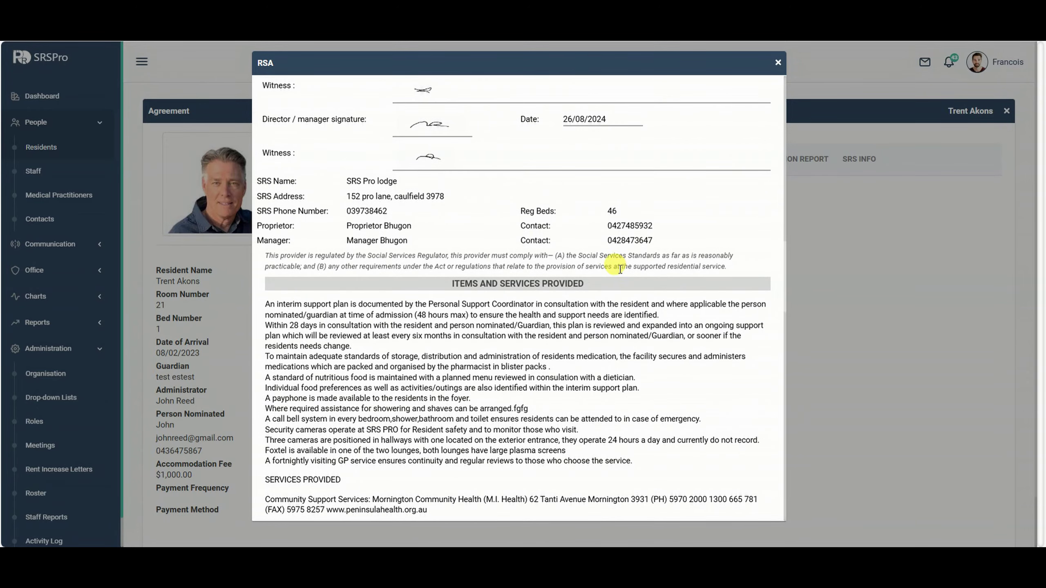
{"action": "scroll", "coordinate": [581, 223], "scroll_direction": "down", "scroll_amount": 7}
{"action": "scroll", "coordinate": [582, 222], "scroll_direction": "up", "scroll_amount": 4}
{"action": "scroll", "coordinate": [580, 218], "scroll_direction": "down", "scroll_amount": 1}
{"action": "scroll", "coordinate": [575, 217], "scroll_direction": "up", "scroll_amount": 2}
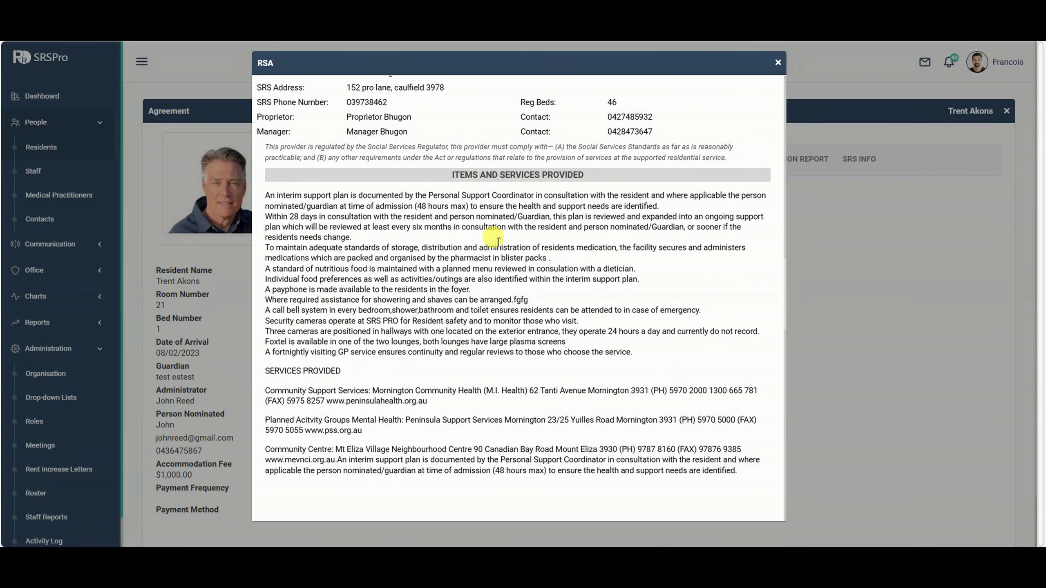
{"action": "scroll", "coordinate": [498, 241], "scroll_direction": "down", "scroll_amount": 8}
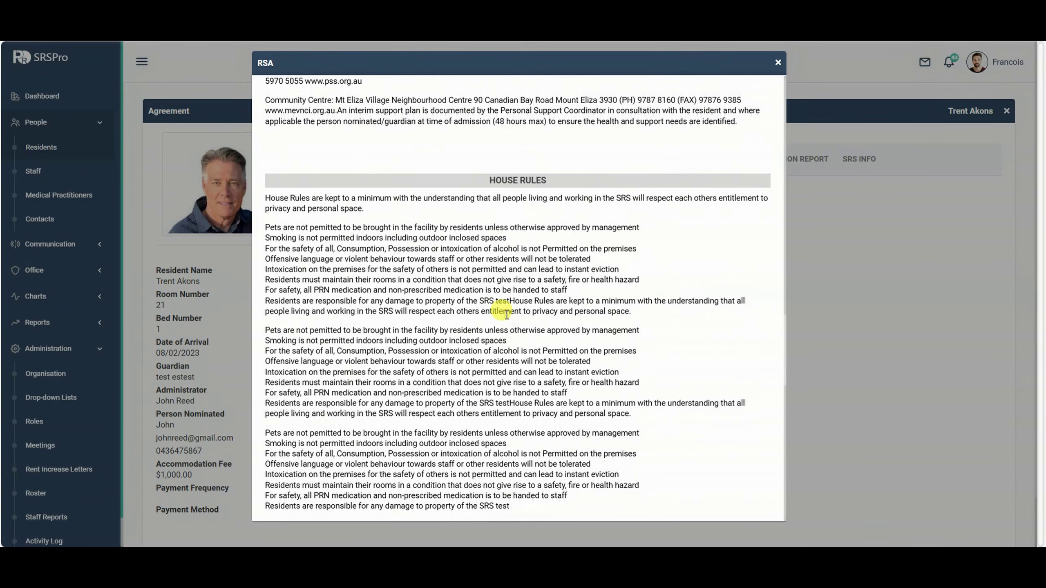
{"action": "scroll", "coordinate": [507, 314], "scroll_direction": "down", "scroll_amount": 1}
{"action": "scroll", "coordinate": [535, 274], "scroll_direction": "down", "scroll_amount": 12}
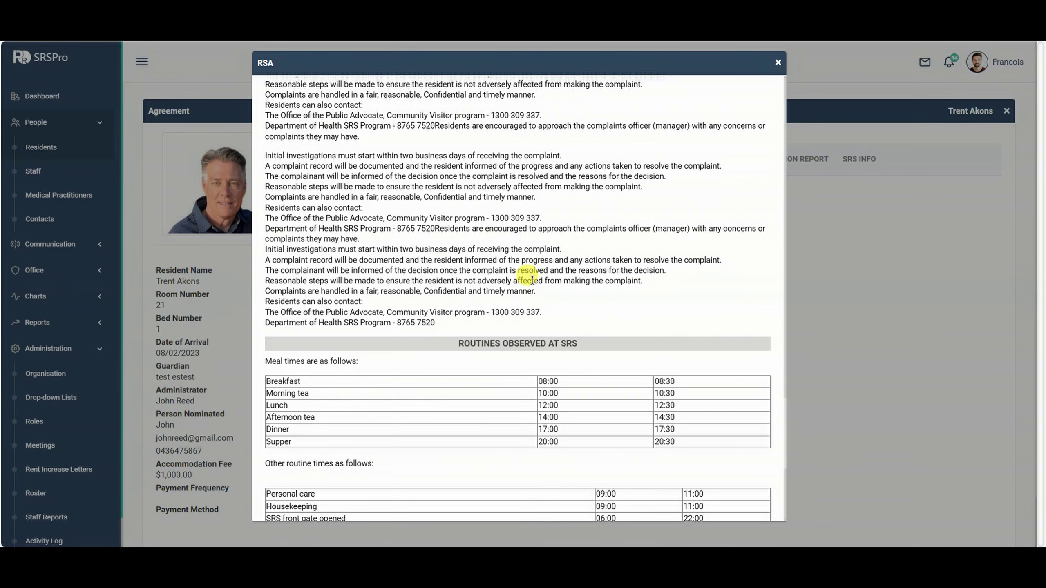
{"action": "scroll", "coordinate": [533, 281], "scroll_direction": "down", "scroll_amount": 8}
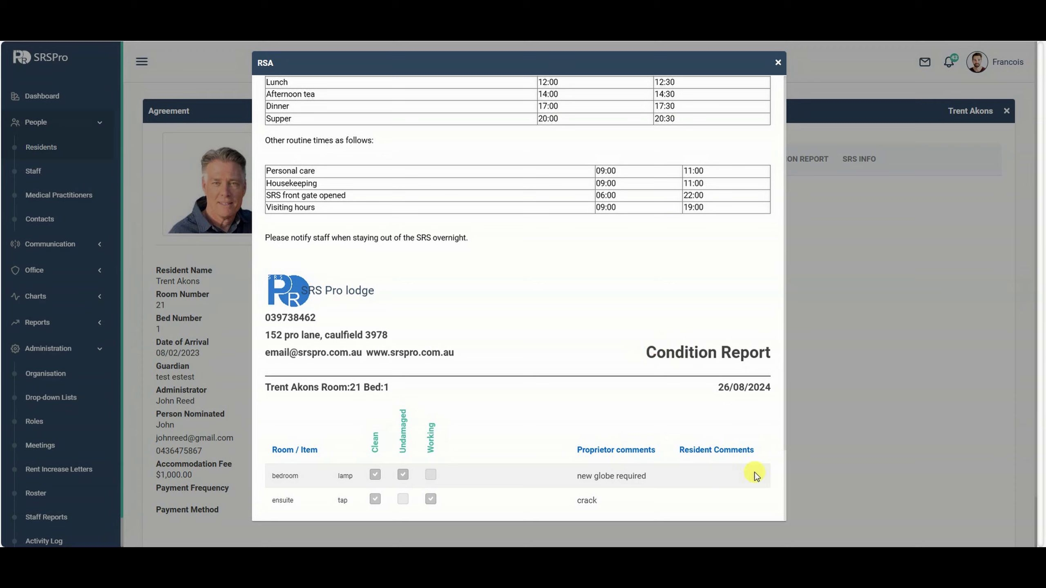
{"action": "scroll", "coordinate": [684, 404], "scroll_direction": "up", "scroll_amount": 20}
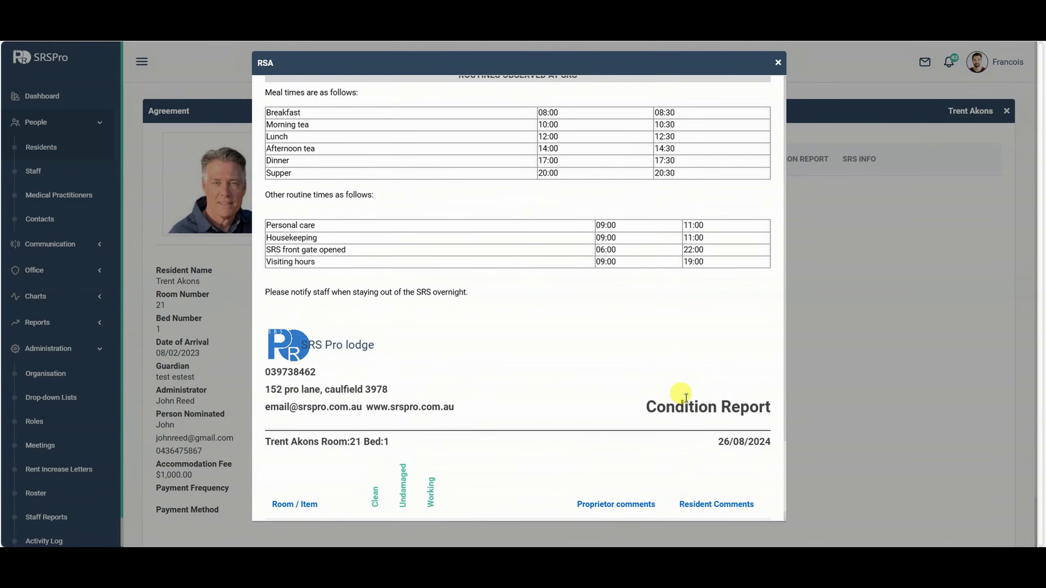
{"action": "scroll", "coordinate": [681, 367], "scroll_direction": "up", "scroll_amount": 15}
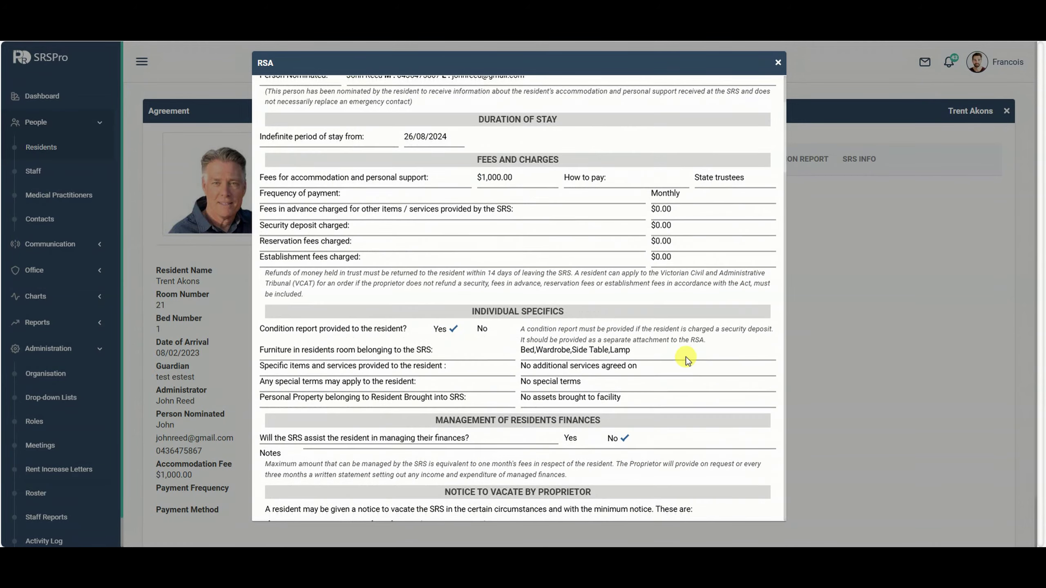
{"action": "left_click", "coordinate": [761, 96]}
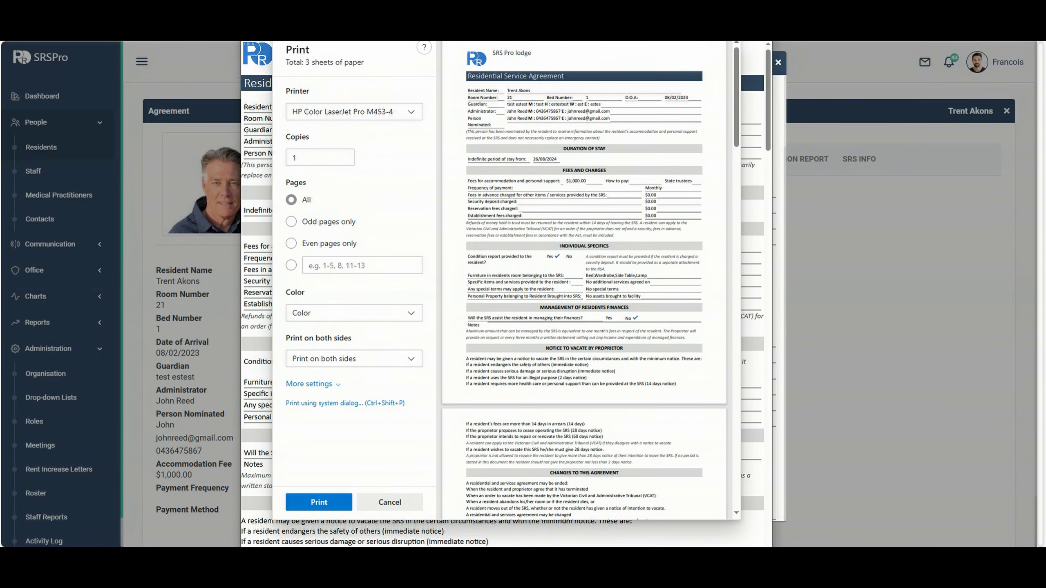
Scroll through the agreement's print preview pages and cancel without printing.
{"action": "scroll", "coordinate": [612, 204], "scroll_direction": "down", "scroll_amount": 15}
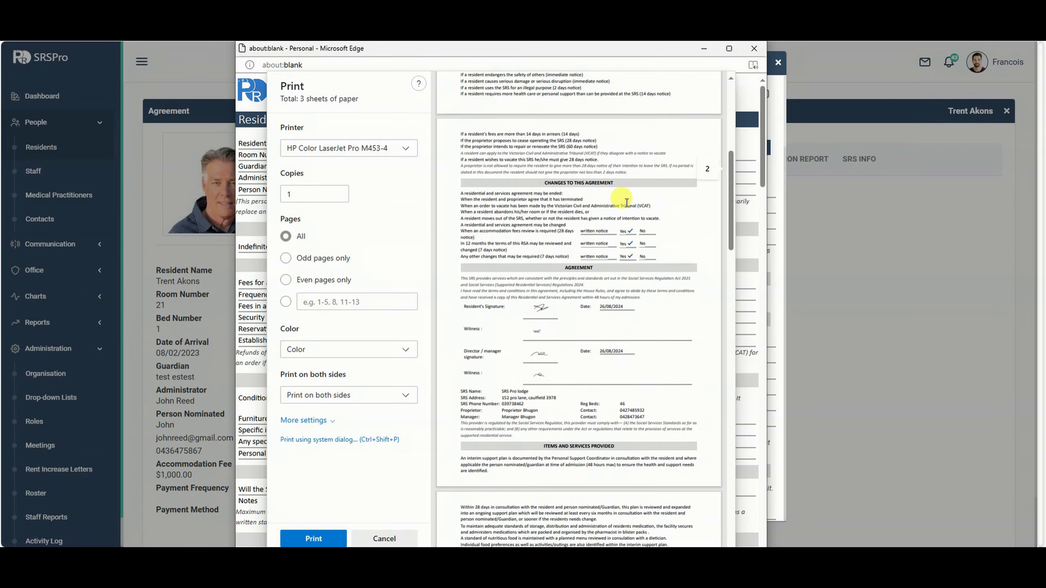
{"action": "scroll", "coordinate": [639, 203], "scroll_direction": "down", "scroll_amount": 15}
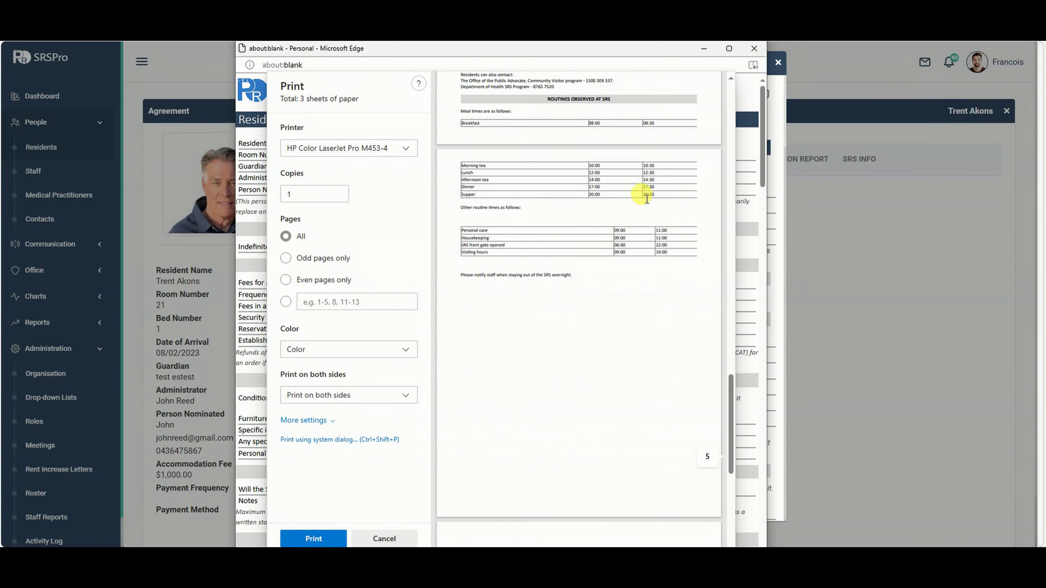
{"action": "scroll", "coordinate": [647, 203], "scroll_direction": "up", "scroll_amount": 10}
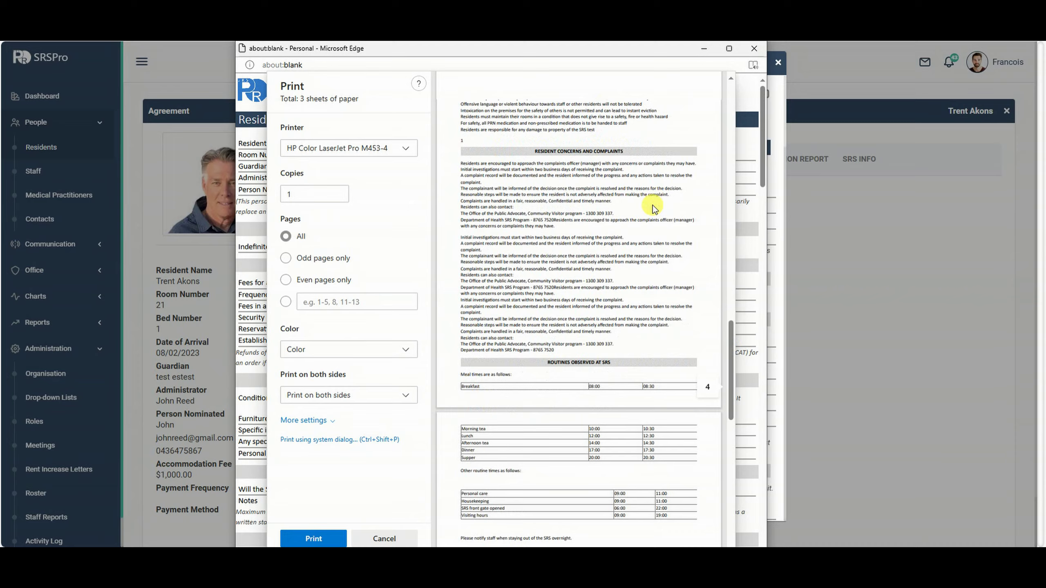
{"action": "scroll", "coordinate": [651, 204], "scroll_direction": "up", "scroll_amount": 7}
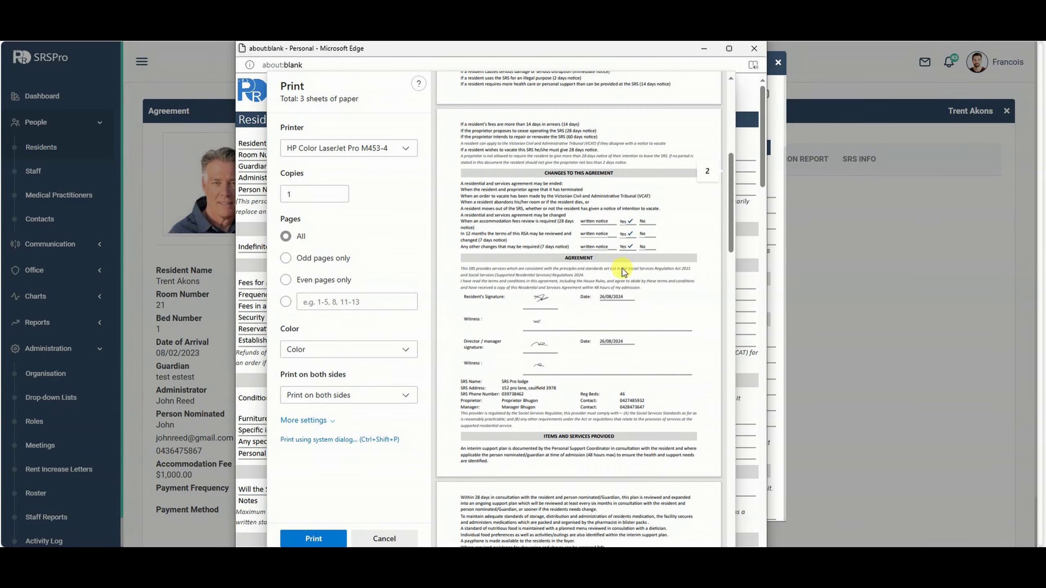
{"action": "scroll", "coordinate": [613, 287], "scroll_direction": "up", "scroll_amount": 7}
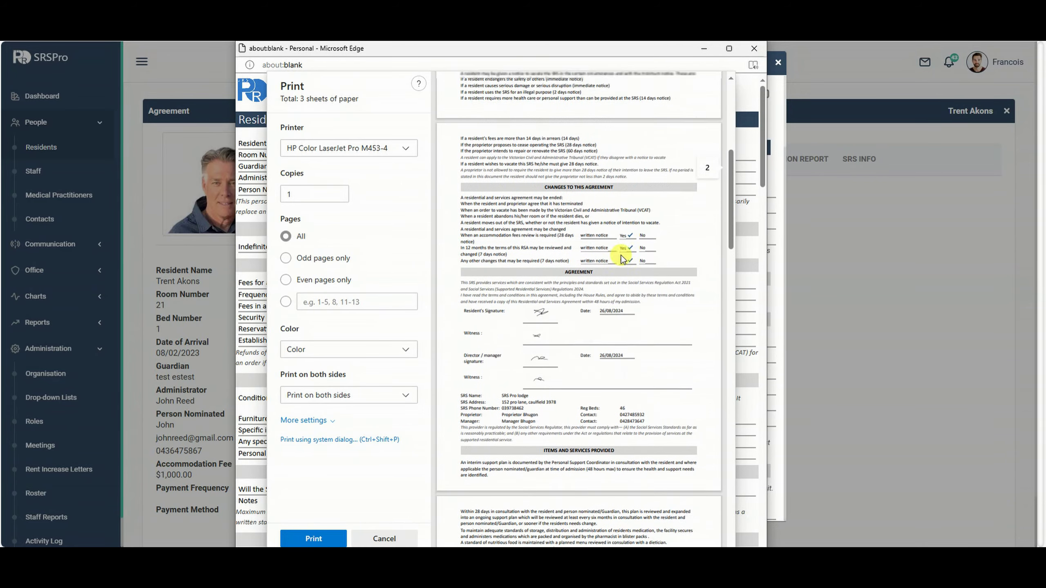
{"action": "scroll", "coordinate": [623, 379], "scroll_direction": "down", "scroll_amount": 10}
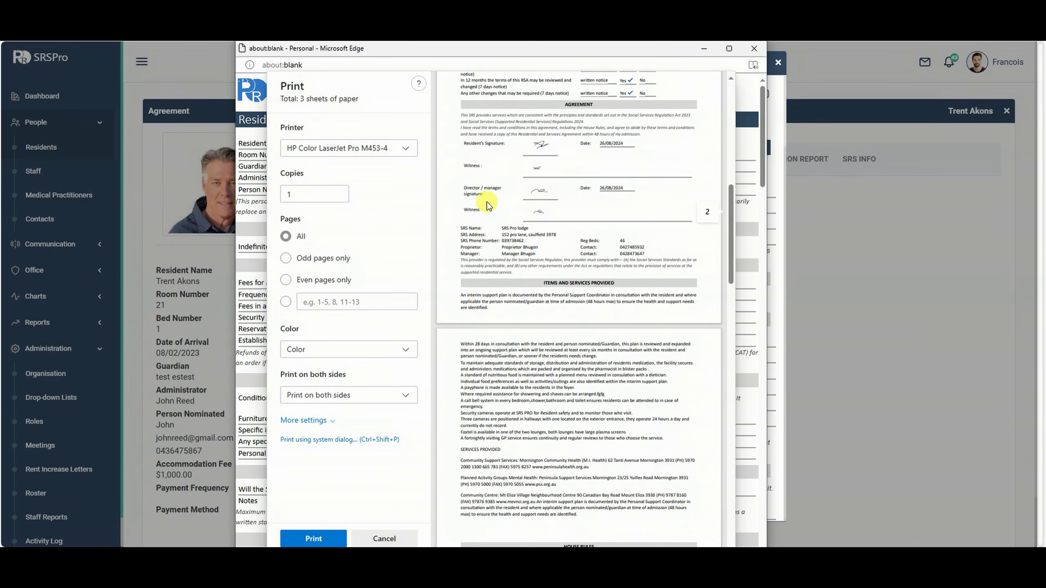
{"action": "scroll", "coordinate": [704, 109], "scroll_direction": "up", "scroll_amount": 10}
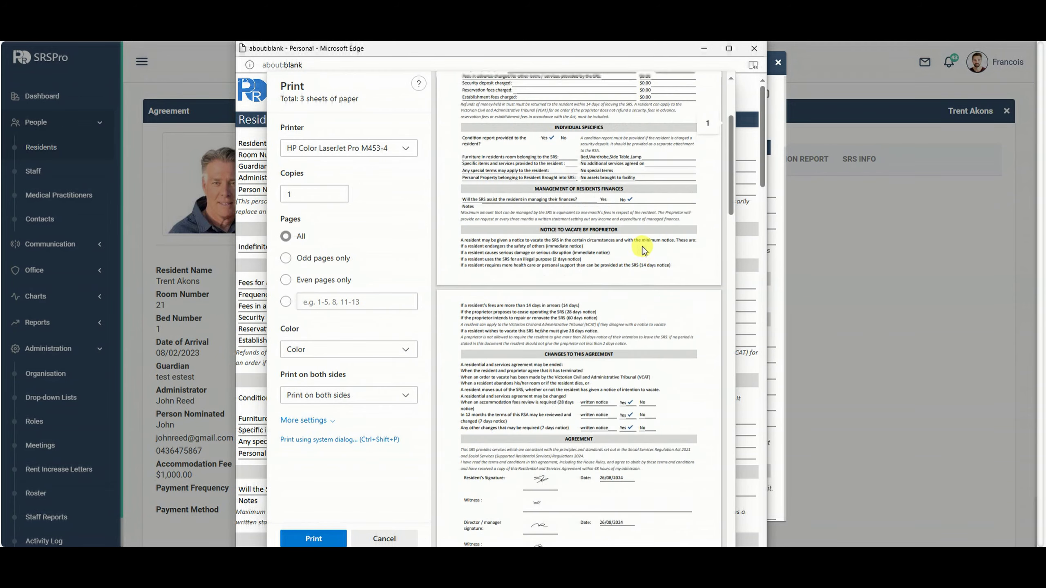
{"action": "left_click", "coordinate": [760, 53]}
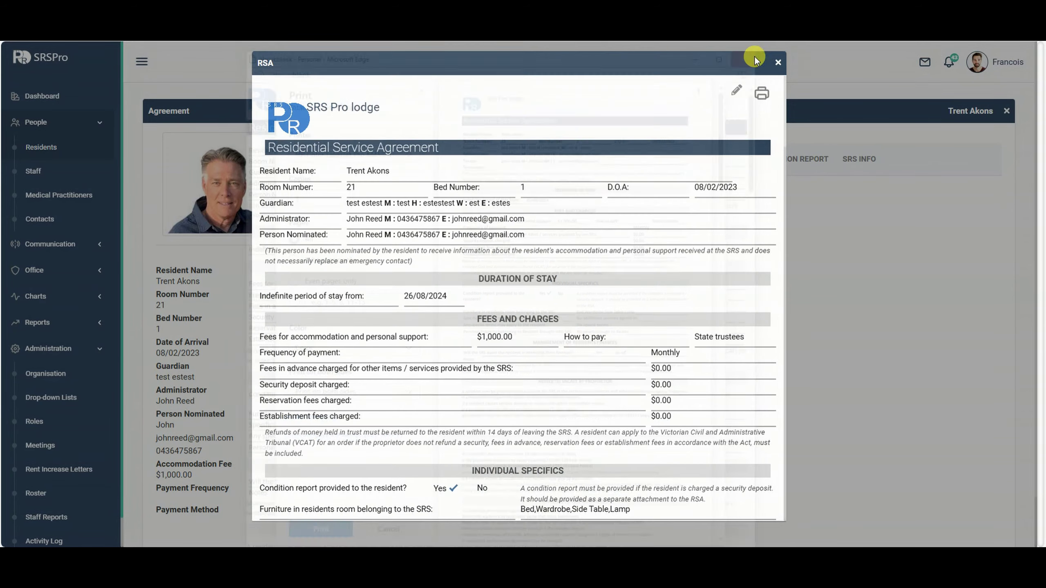
Close the agreement document and switch the sidebar from People to the Office pages.
{"action": "left_click", "coordinate": [778, 64]}
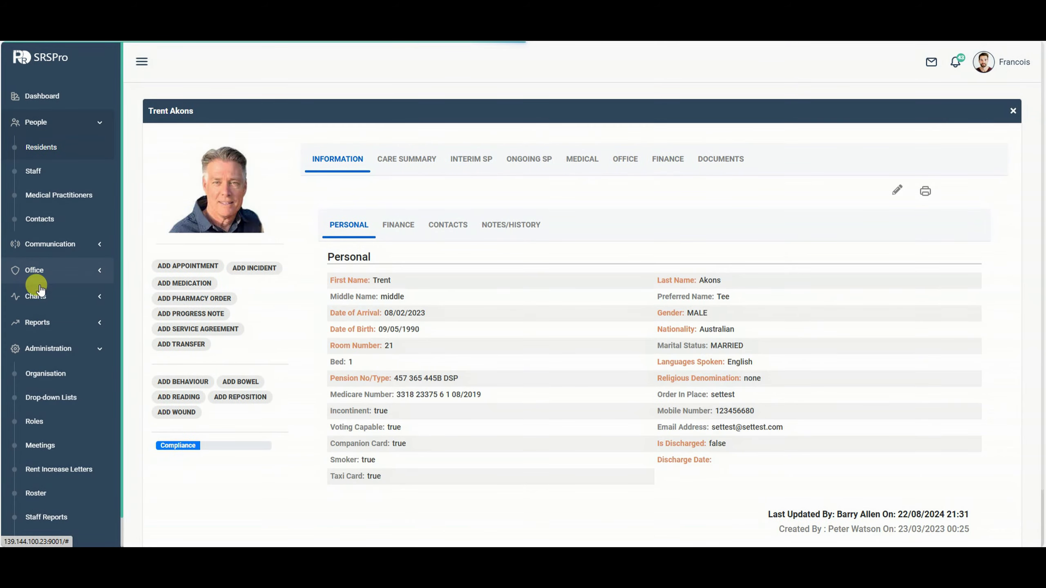
{"action": "left_click", "coordinate": [45, 271]}
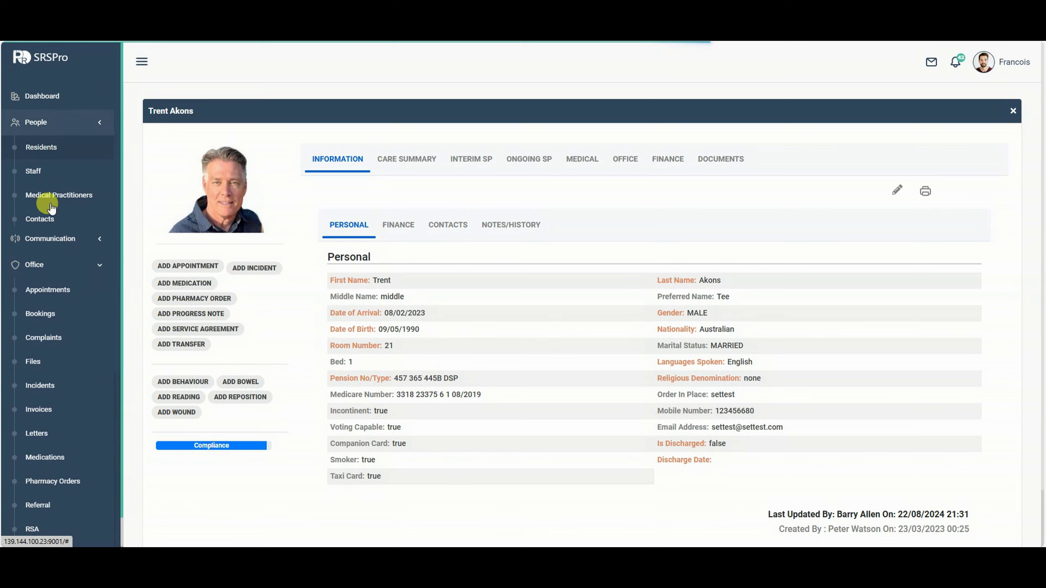
{"action": "left_click", "coordinate": [65, 125]}
Open the Agreements list, topped by the resident's new RSA for room 21, bed 1.
{"action": "scroll", "coordinate": [39, 320], "scroll_direction": "down", "scroll_amount": 2}
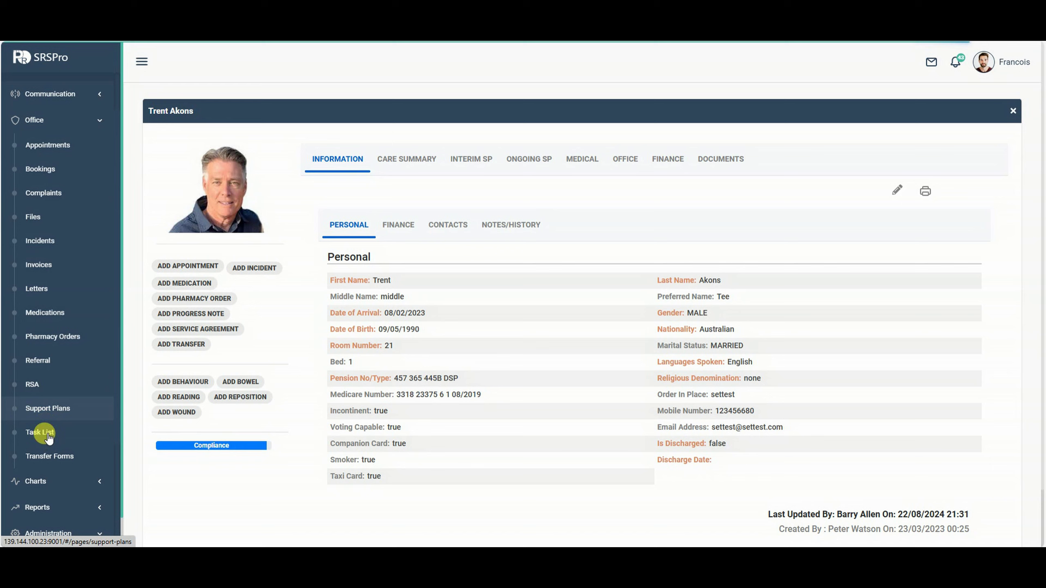
{"action": "left_click", "coordinate": [34, 385]}
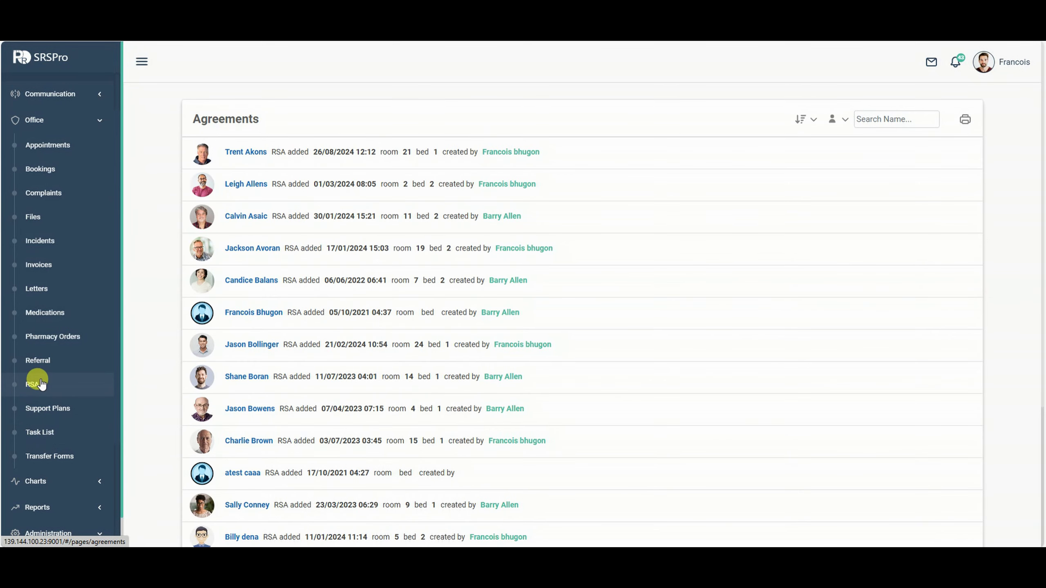
{"action": "scroll", "coordinate": [542, 199], "scroll_direction": "down", "scroll_amount": 2}
{"action": "scroll", "coordinate": [541, 198], "scroll_direction": "down", "scroll_amount": 4}
{"action": "scroll", "coordinate": [533, 229], "scroll_direction": "up", "scroll_amount": 3}
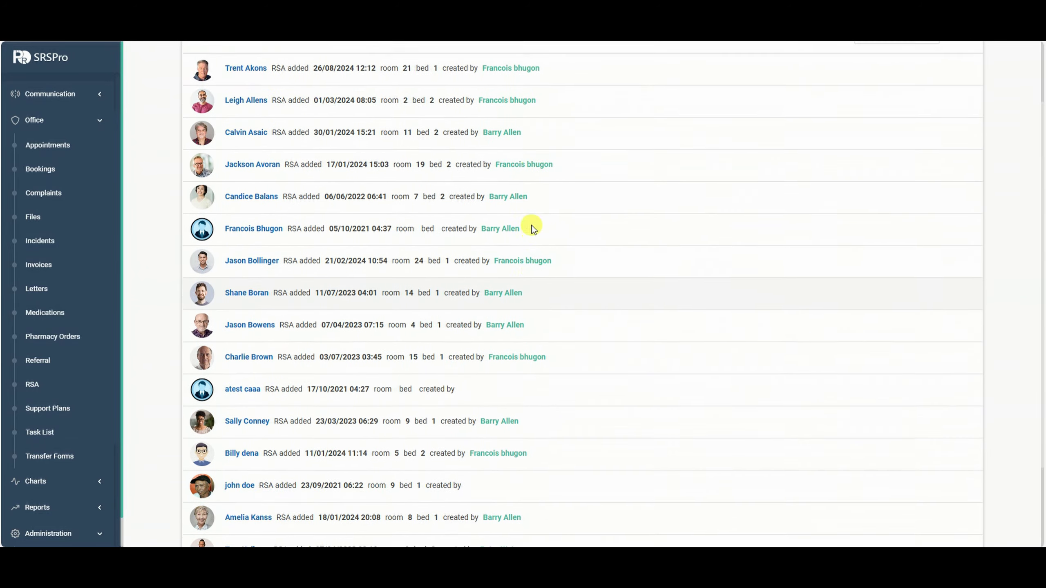
{"action": "scroll", "coordinate": [527, 225], "scroll_direction": "up", "scroll_amount": 2}
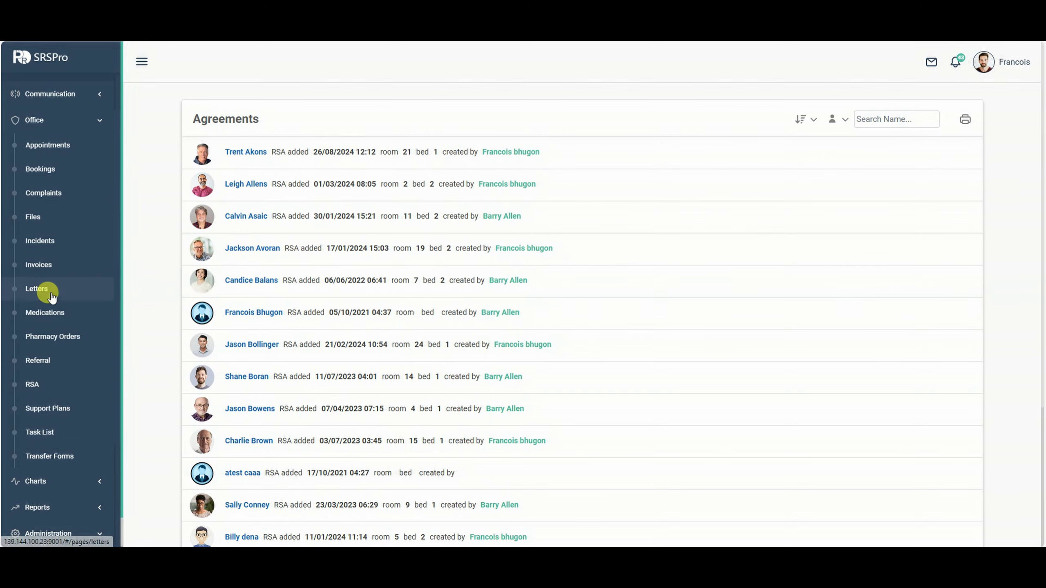
Open the resident's agreement from the Agreements list and scroll through its signatures section.
{"action": "left_click", "coordinate": [278, 152]}
{"action": "scroll", "coordinate": [585, 226], "scroll_direction": "down", "scroll_amount": 7}
{"action": "scroll", "coordinate": [585, 240], "scroll_direction": "down", "scroll_amount": 8}
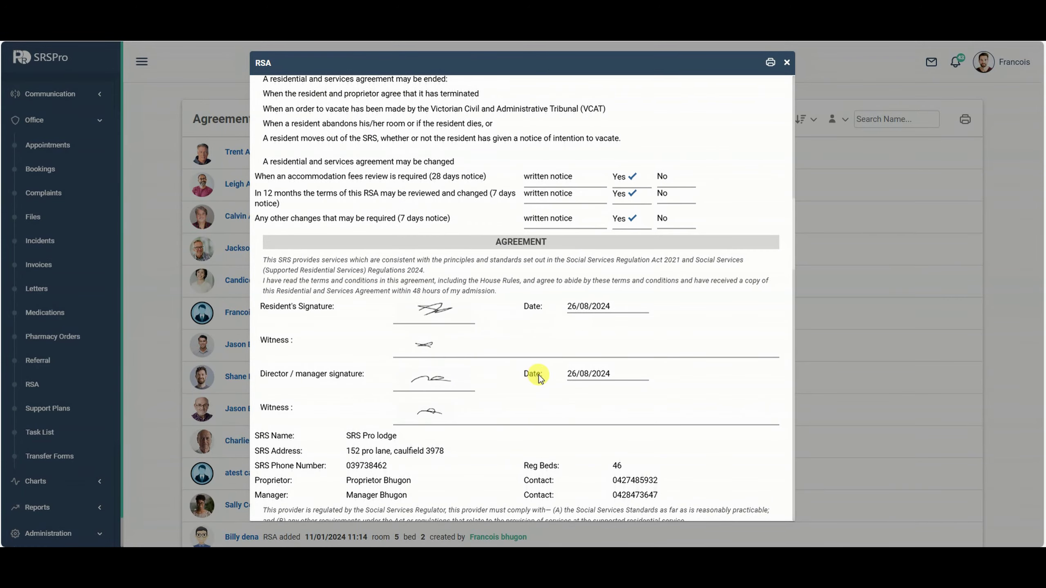
{"action": "scroll", "coordinate": [539, 377], "scroll_direction": "down", "scroll_amount": 15}
{"action": "scroll", "coordinate": [582, 337], "scroll_direction": "up", "scroll_amount": 12}
{"action": "scroll", "coordinate": [581, 338], "scroll_direction": "up", "scroll_amount": 15}
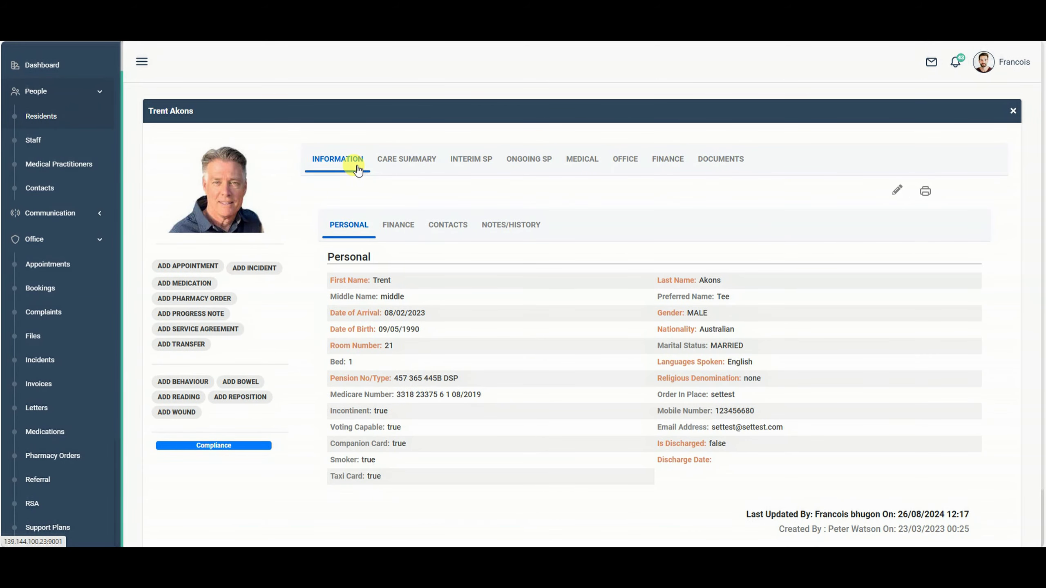
Show the resident's Office records, check their service agreements, then list transfers, newest dated 26/08/2024.
{"action": "left_click", "coordinate": [613, 161]}
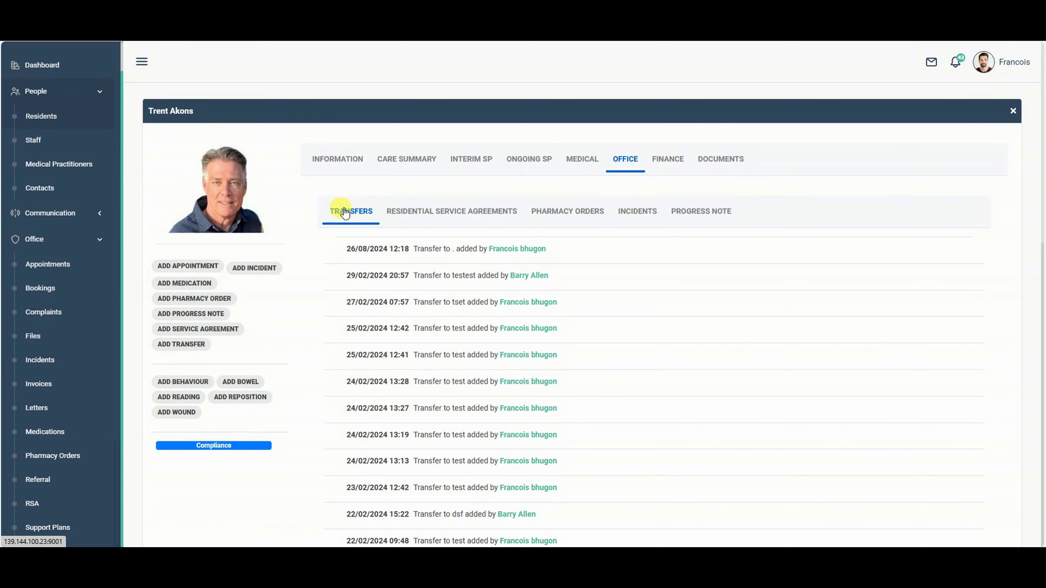
{"action": "scroll", "coordinate": [449, 296], "scroll_direction": "down", "scroll_amount": 6}
{"action": "scroll", "coordinate": [451, 296], "scroll_direction": "up", "scroll_amount": 5}
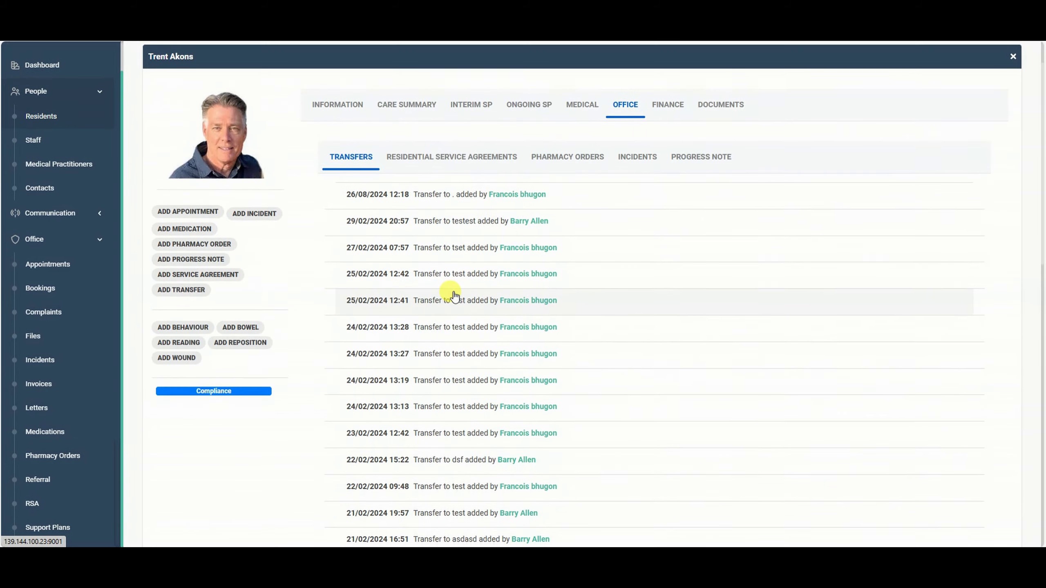
{"action": "scroll", "coordinate": [453, 296], "scroll_direction": "up", "scroll_amount": 1}
{"action": "left_click", "coordinate": [408, 214]}
{"action": "left_click", "coordinate": [353, 226]}
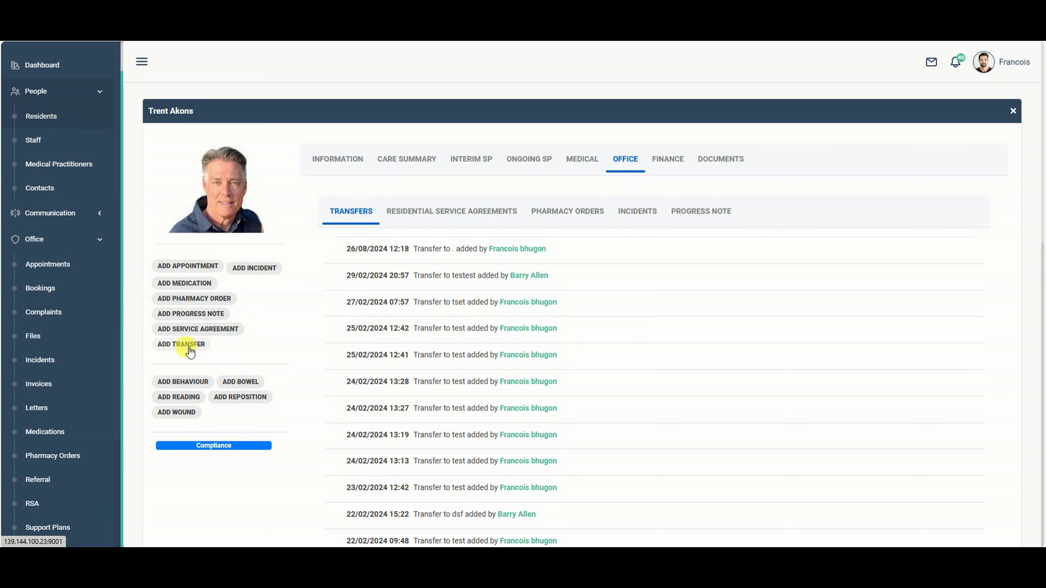
{"action": "scroll", "coordinate": [37, 441], "scroll_direction": "down", "scroll_amount": 3}
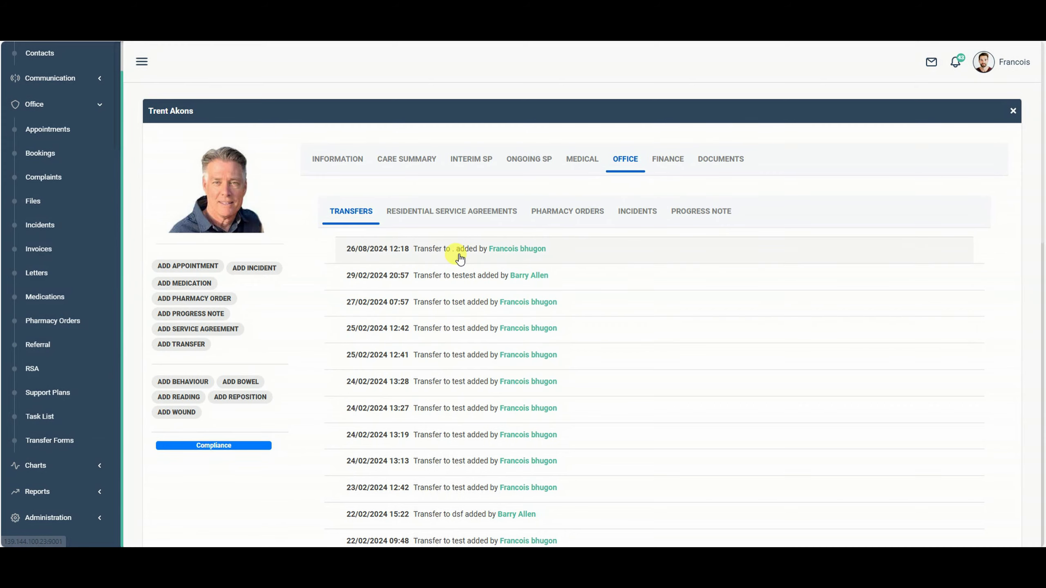
Review the 29/02/2024 transfer record and its care summary, then close it.
{"action": "left_click_drag", "start_coordinate": [457, 257], "coordinate": [451, 271]}
{"action": "left_click", "coordinate": [424, 284]}
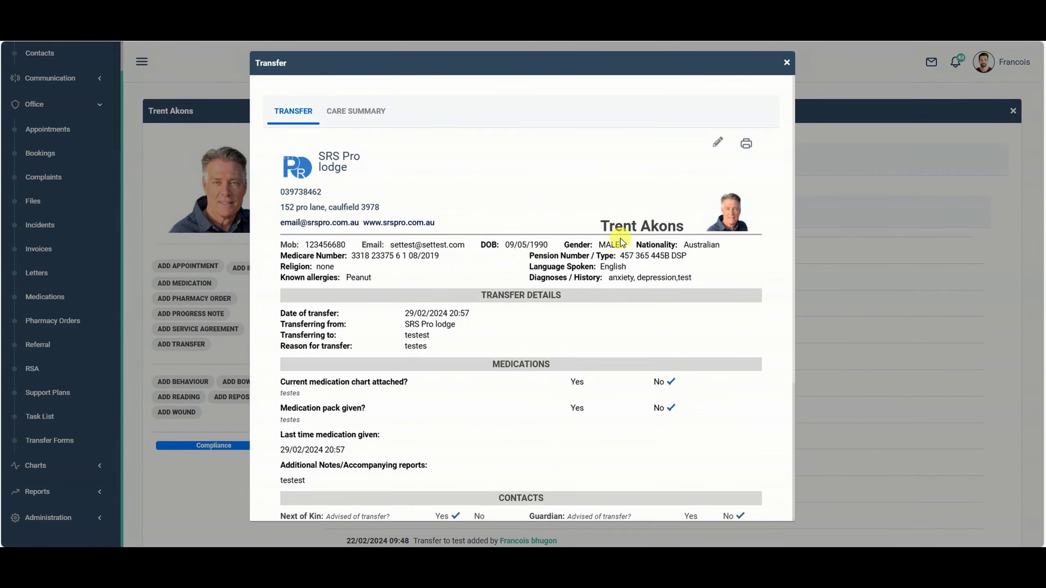
{"action": "scroll", "coordinate": [590, 245], "scroll_direction": "down", "scroll_amount": 5}
{"action": "scroll", "coordinate": [591, 256], "scroll_direction": "up", "scroll_amount": 5}
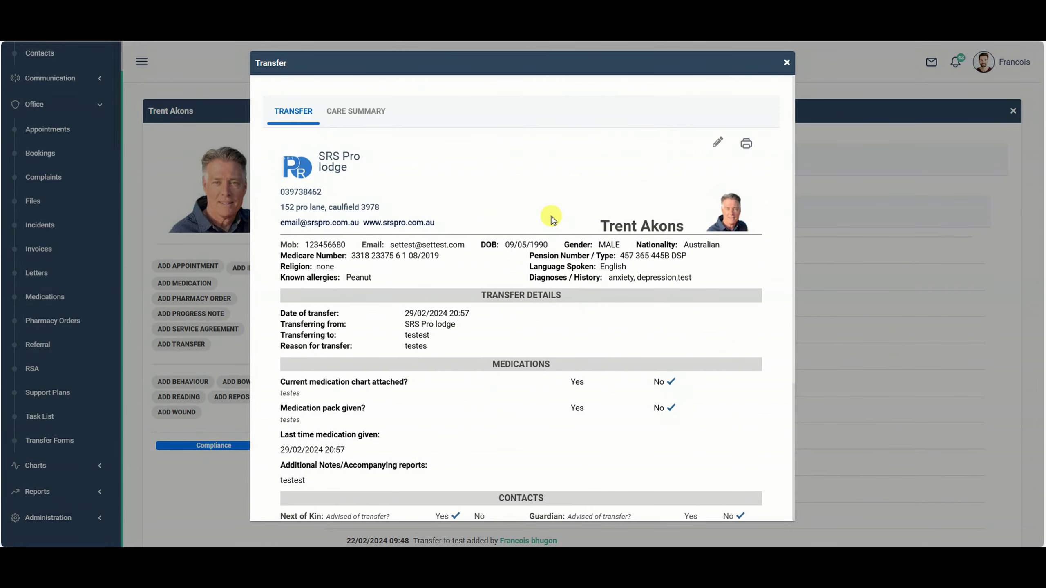
{"action": "left_click", "coordinate": [387, 115]}
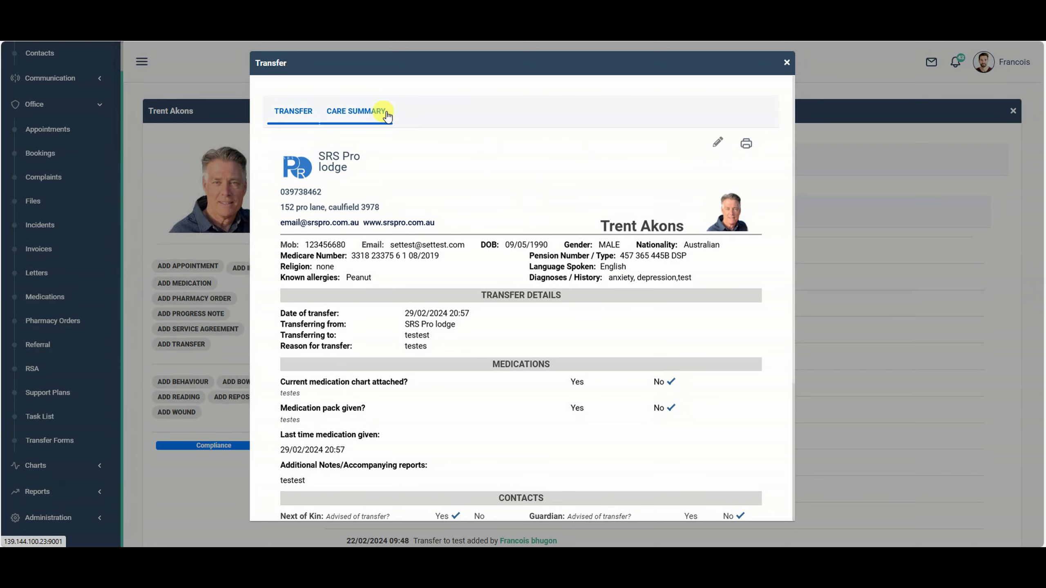
{"action": "left_click", "coordinate": [358, 116]}
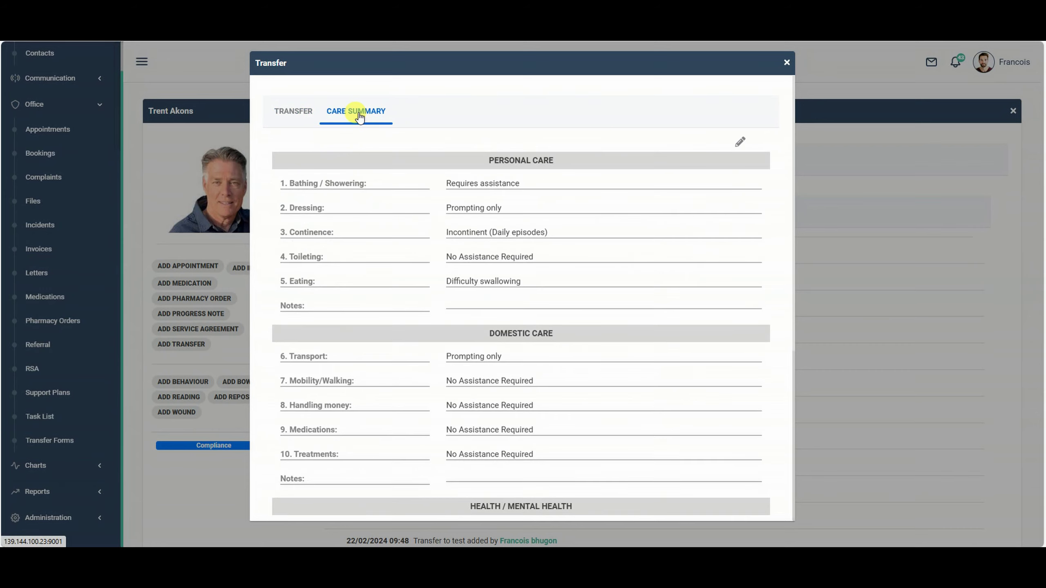
{"action": "scroll", "coordinate": [543, 252], "scroll_direction": "down", "scroll_amount": 5}
{"action": "scroll", "coordinate": [566, 303], "scroll_direction": "down", "scroll_amount": 1}
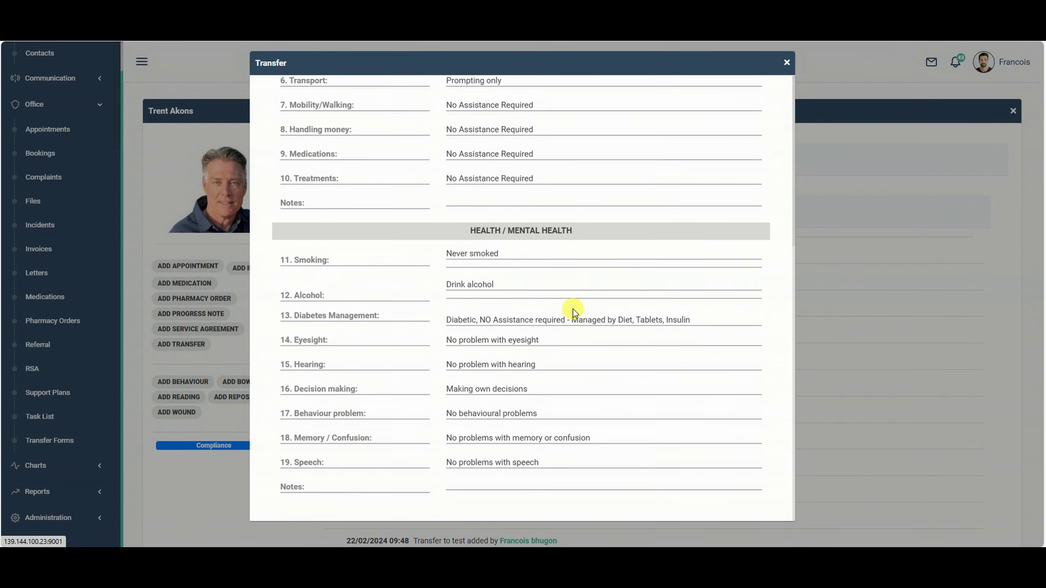
{"action": "scroll", "coordinate": [630, 223], "scroll_direction": "up", "scroll_amount": 6}
{"action": "left_click", "coordinate": [786, 63]}
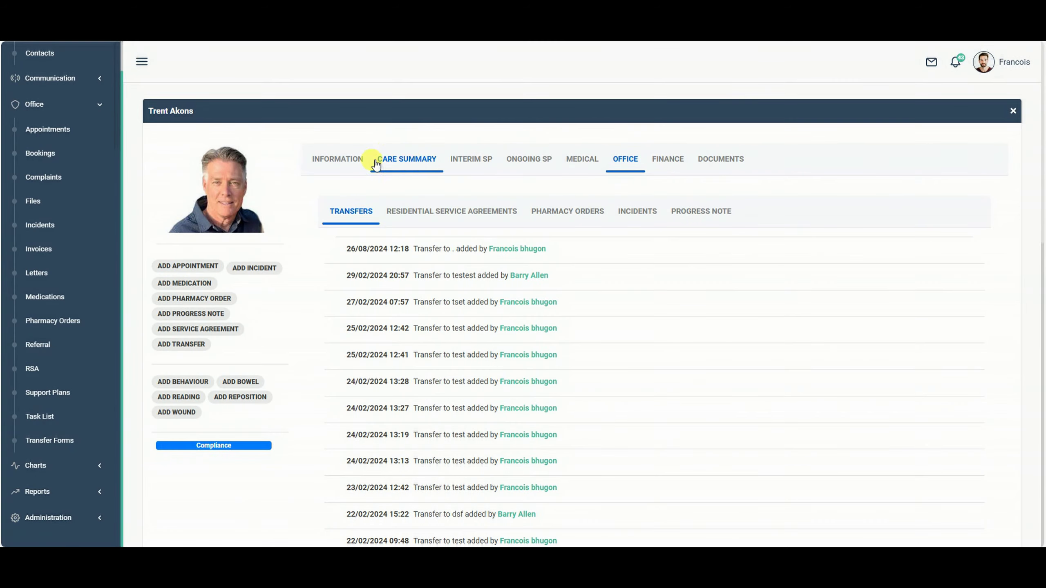
Look over the resident's care summary and personal information.
{"action": "left_click", "coordinate": [411, 160]}
{"action": "scroll", "coordinate": [643, 424], "scroll_direction": "down", "scroll_amount": 7}
{"action": "scroll", "coordinate": [659, 371], "scroll_direction": "up", "scroll_amount": 7}
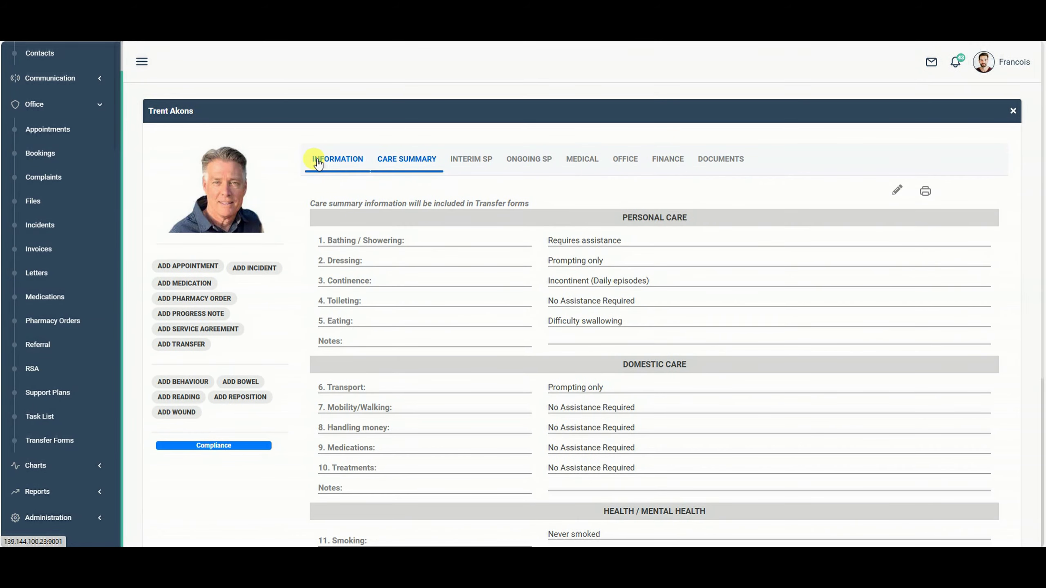
{"action": "left_click", "coordinate": [316, 159]}
{"action": "left_click", "coordinate": [408, 160]}
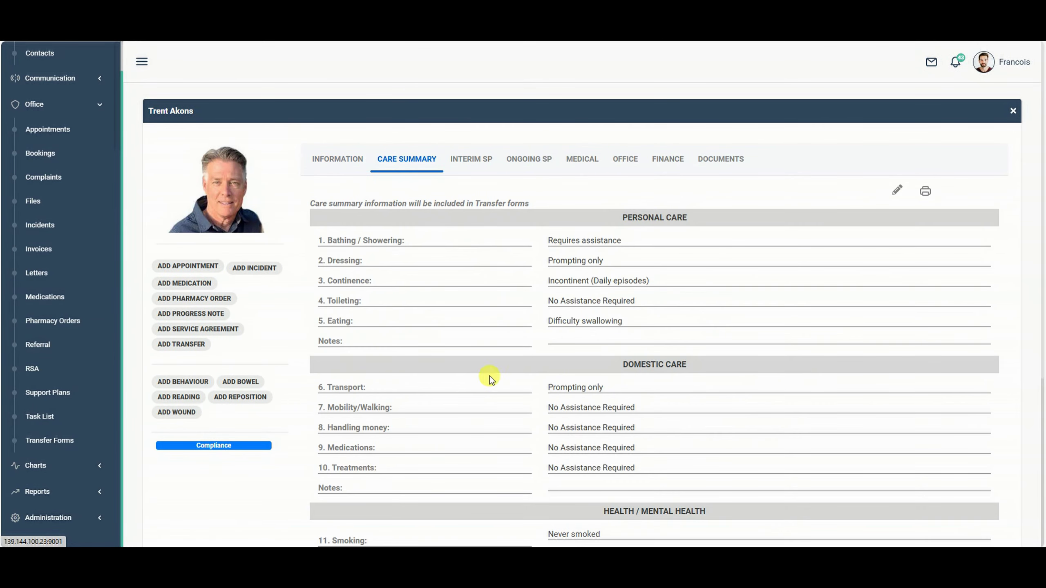
Open the resident's latest 26/08/2024 transfer from their Office records.
{"action": "left_click", "coordinate": [625, 159]}
{"action": "left_click", "coordinate": [428, 256]}
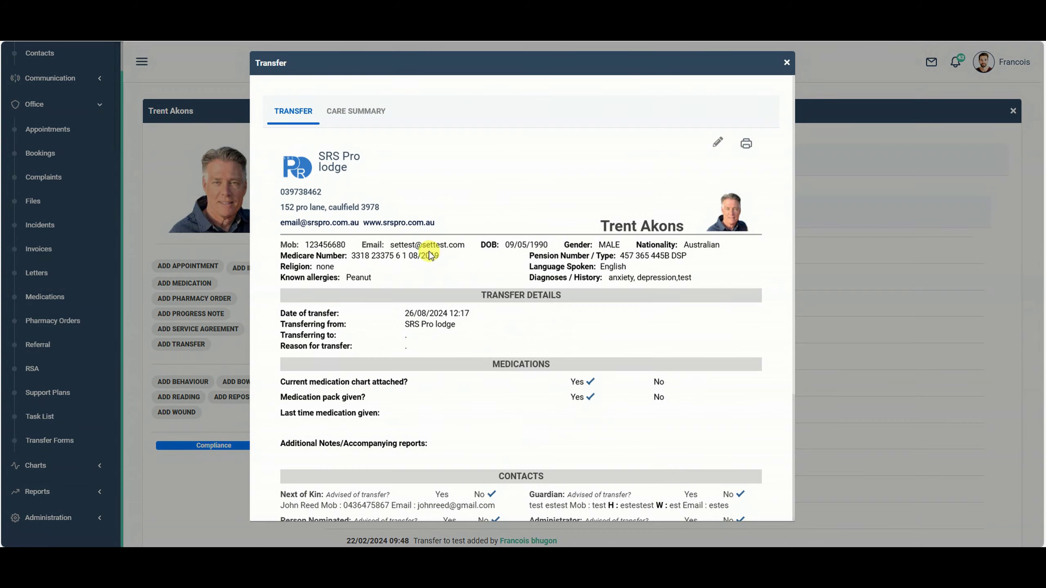
{"action": "scroll", "coordinate": [712, 285], "scroll_direction": "down", "scroll_amount": 5}
{"action": "scroll", "coordinate": [601, 214], "scroll_direction": "up", "scroll_amount": 5}
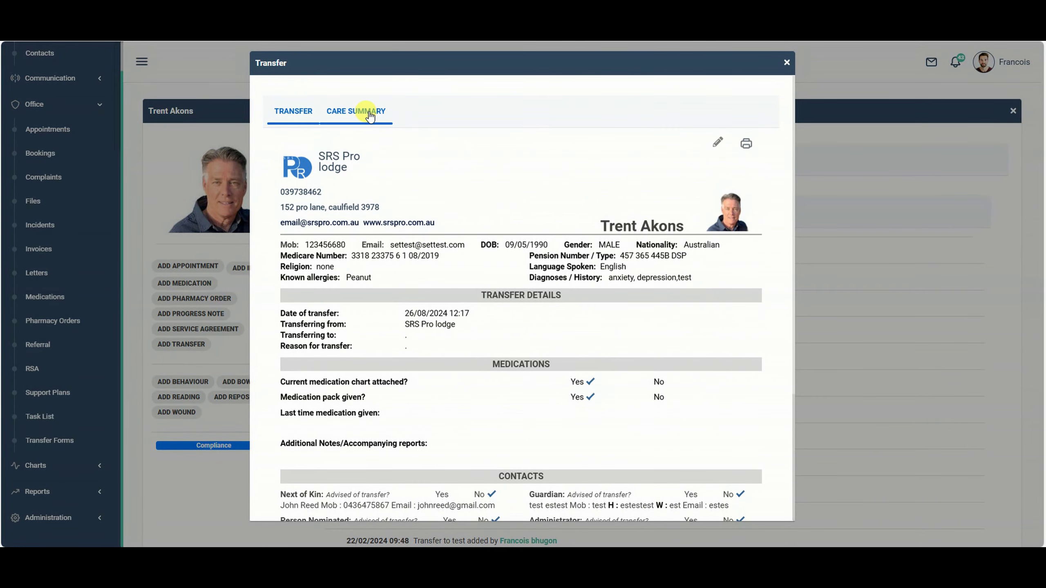
Preview the transfer form printout, then close the transfer details.
{"action": "left_click", "coordinate": [745, 142]}
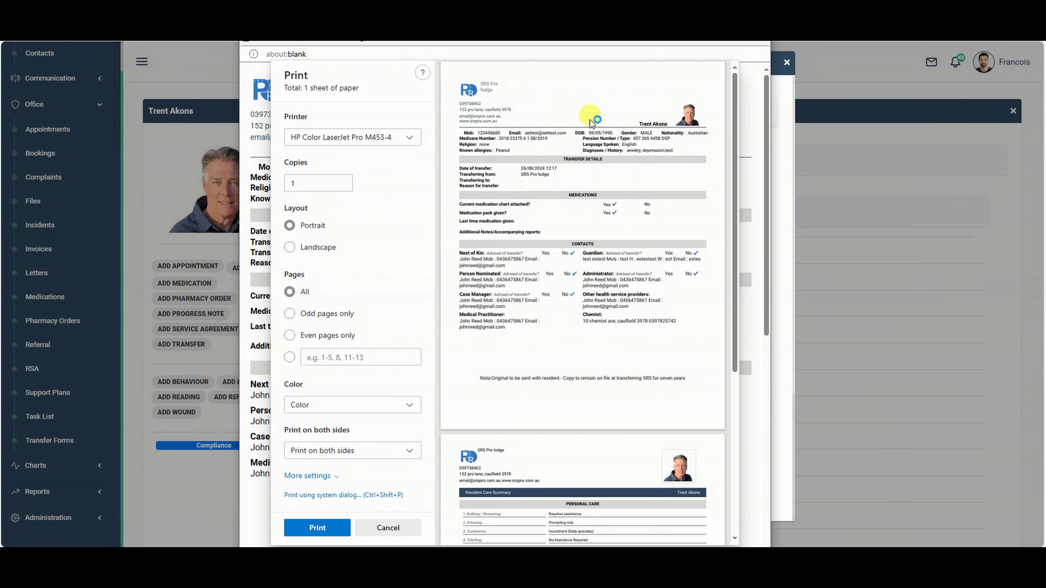
{"action": "scroll", "coordinate": [619, 252], "scroll_direction": "down", "scroll_amount": 5}
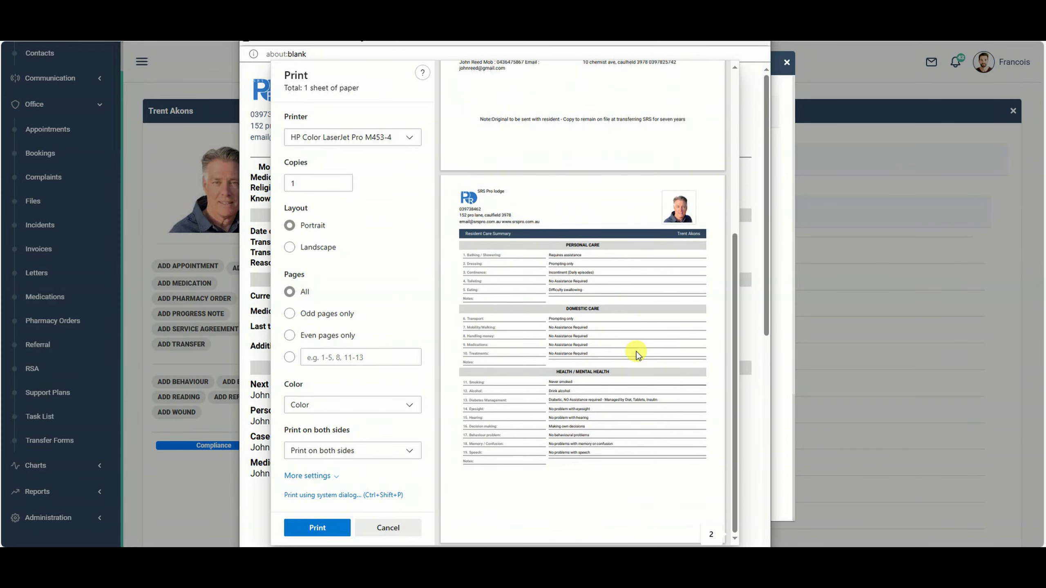
{"action": "scroll", "coordinate": [616, 284], "scroll_direction": "up", "scroll_amount": 5}
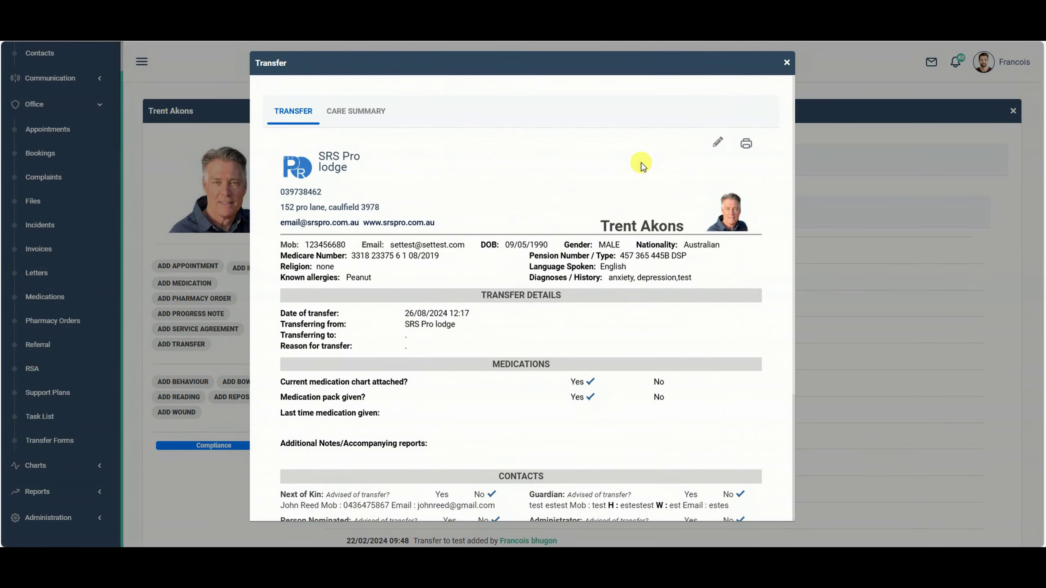
{"action": "left_click", "coordinate": [786, 62]}
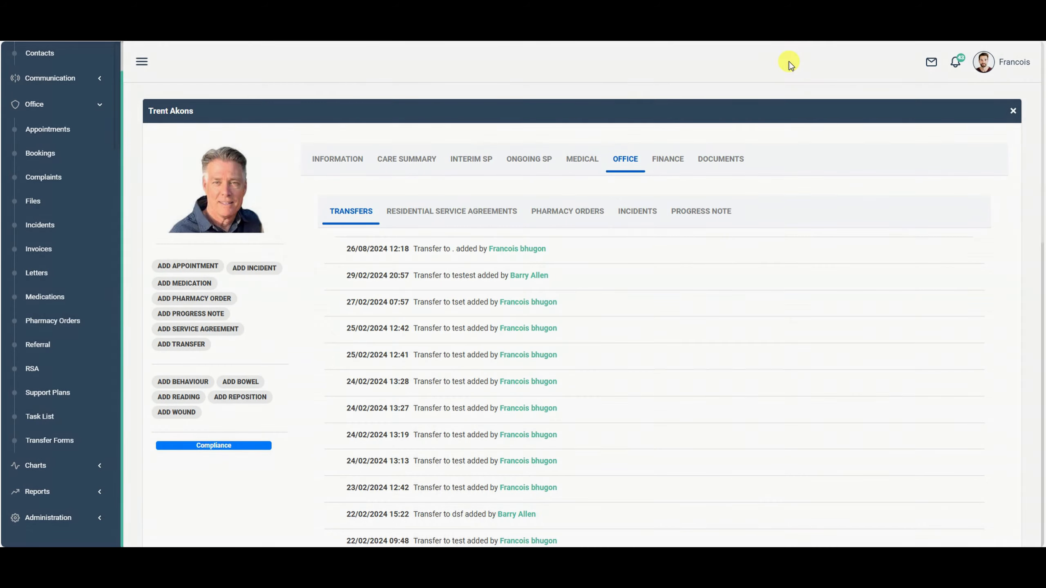
{"action": "scroll", "coordinate": [474, 301], "scroll_direction": "down", "scroll_amount": 3}
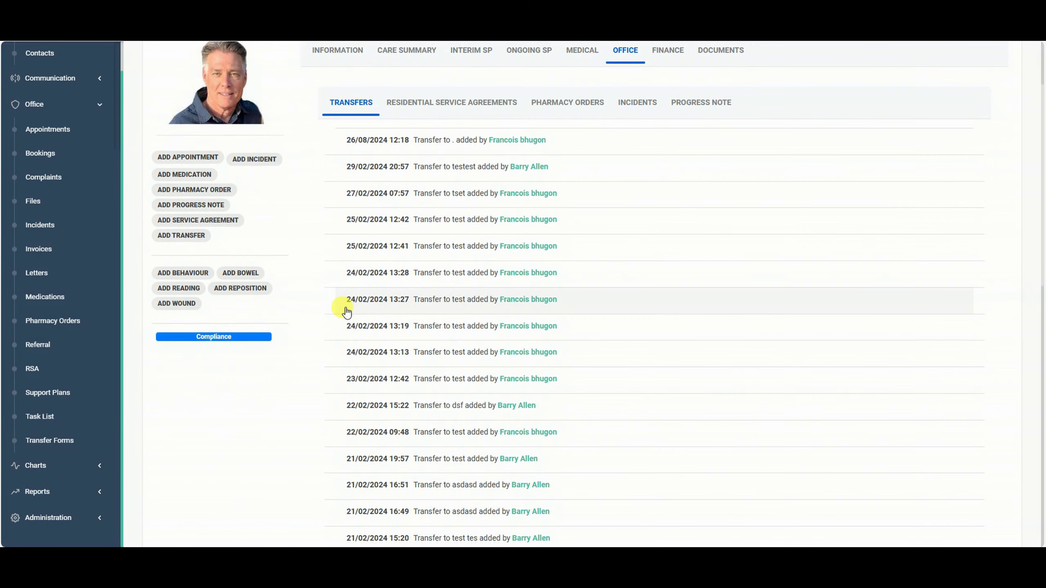
{"action": "scroll", "coordinate": [342, 307], "scroll_direction": "up", "scroll_amount": 3}
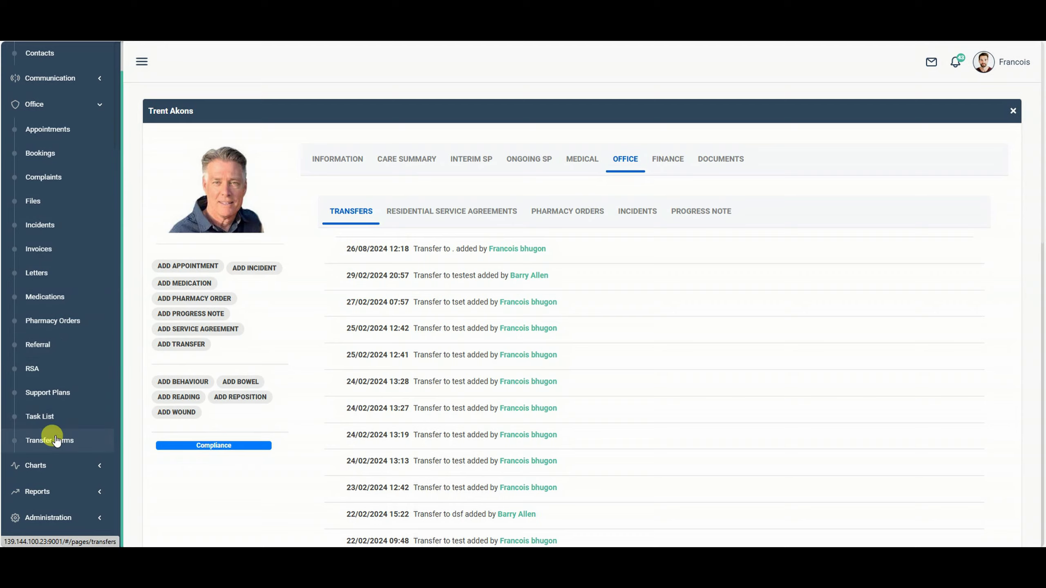
Browse the facility-wide Transfer Forms register.
{"action": "left_click", "coordinate": [57, 440]}
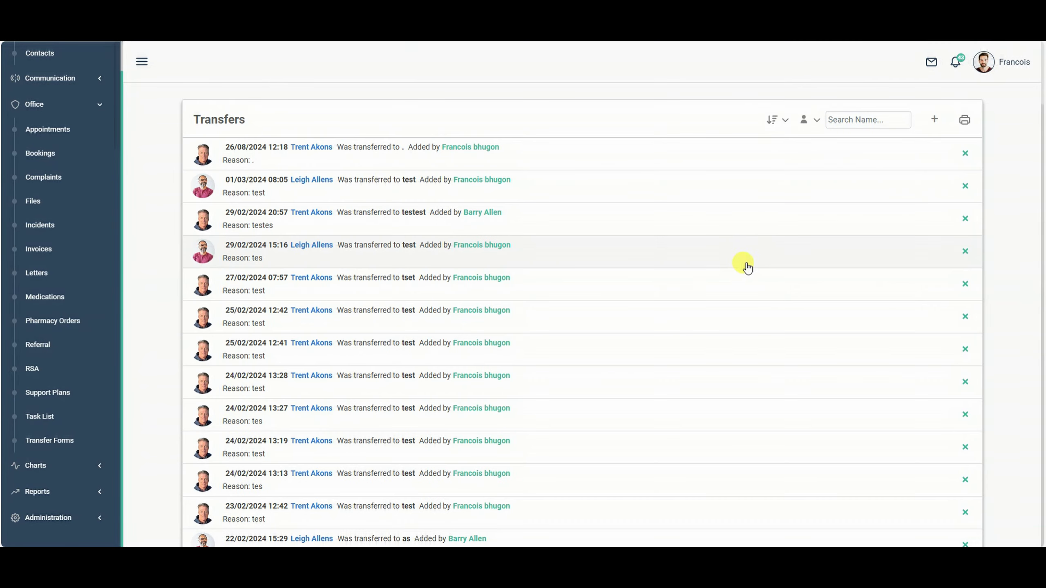
{"action": "scroll", "coordinate": [675, 249], "scroll_direction": "down", "scroll_amount": 20}
{"action": "scroll", "coordinate": [676, 308], "scroll_direction": "up", "scroll_amount": 8}
{"action": "scroll", "coordinate": [678, 316], "scroll_direction": "up", "scroll_amount": 12}
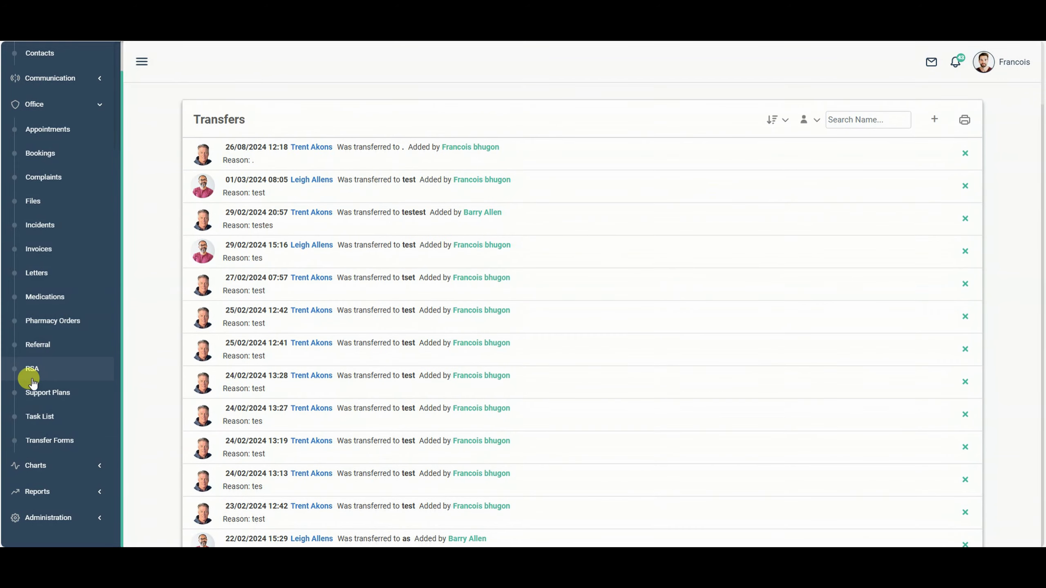
Review the 01/03/2024 transfer's details and care summary, then close it.
{"action": "left_click", "coordinate": [335, 186]}
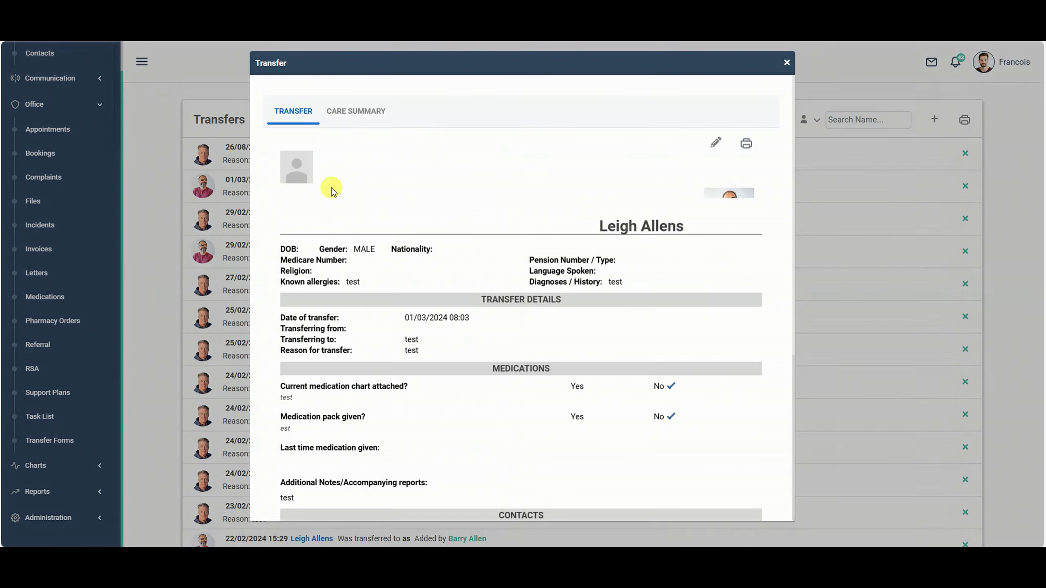
{"action": "scroll", "coordinate": [593, 297], "scroll_direction": "down", "scroll_amount": 5}
{"action": "scroll", "coordinate": [572, 298], "scroll_direction": "up", "scroll_amount": 5}
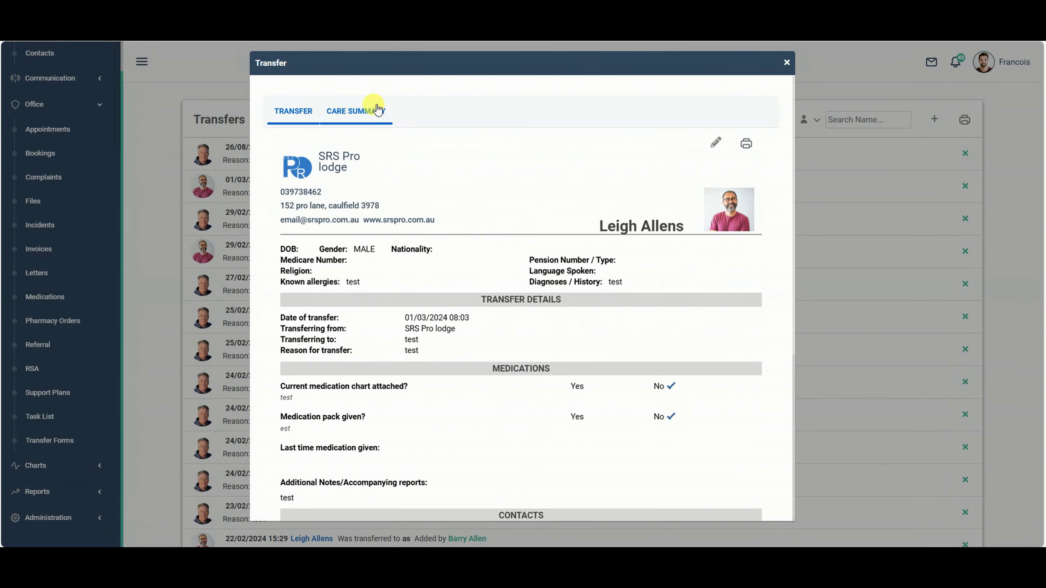
{"action": "left_click", "coordinate": [368, 110]}
{"action": "left_click", "coordinate": [294, 110]}
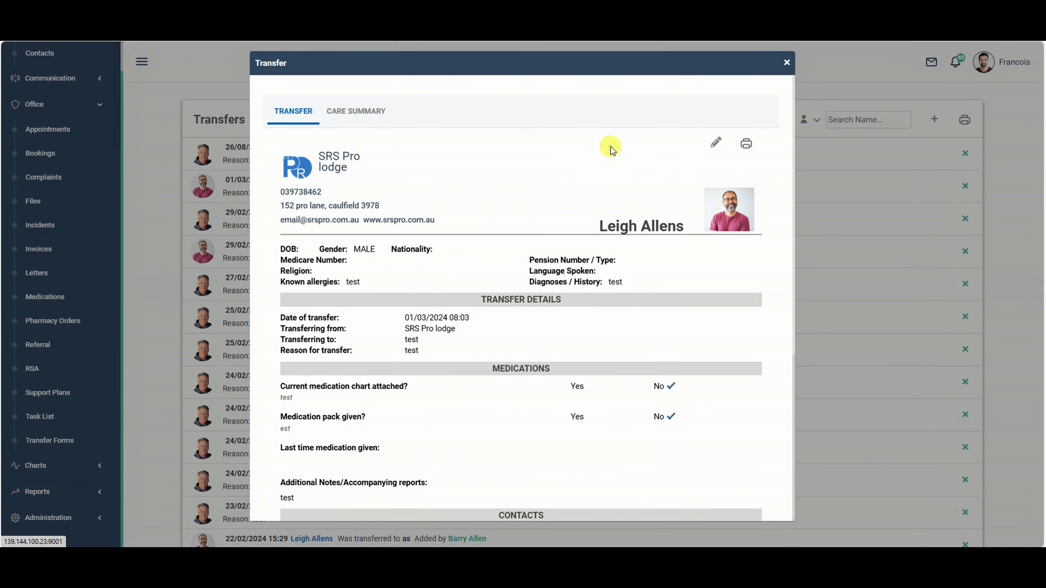
{"action": "left_click", "coordinate": [786, 64]}
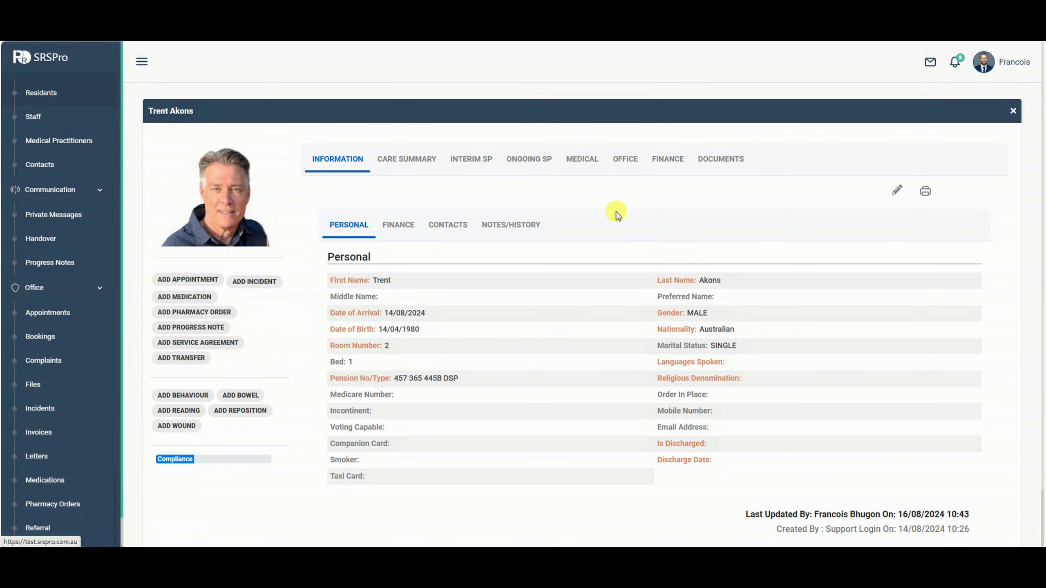
Show the resident's Office incidents and scroll through the 14/08/2024 fall entries.
{"action": "left_click", "coordinate": [628, 162]}
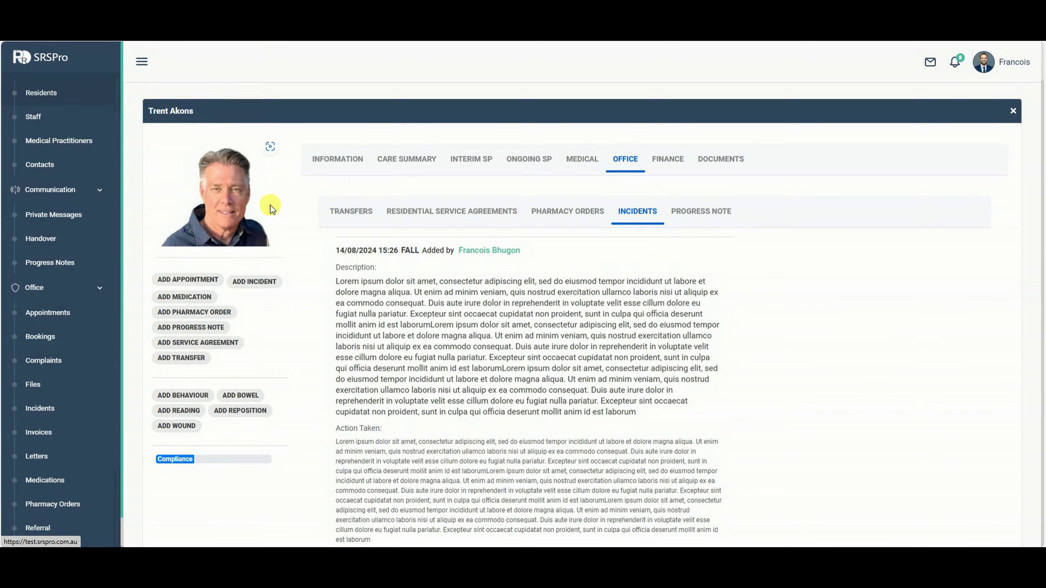
{"action": "scroll", "coordinate": [681, 342], "scroll_direction": "down", "scroll_amount": 8}
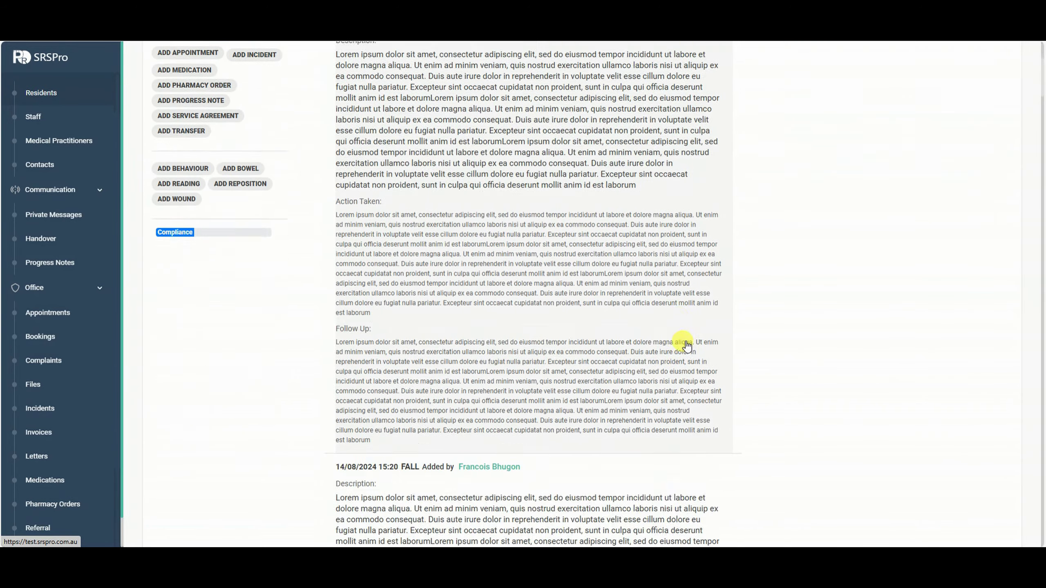
{"action": "scroll", "coordinate": [682, 349], "scroll_direction": "up", "scroll_amount": 8}
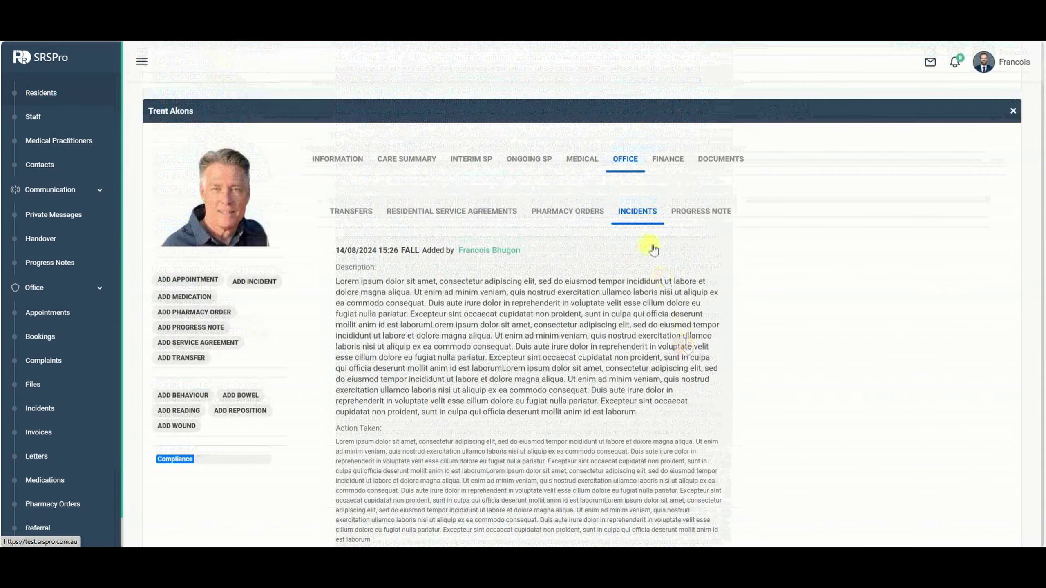
{"action": "scroll", "coordinate": [416, 364], "scroll_direction": "down", "scroll_amount": 3}
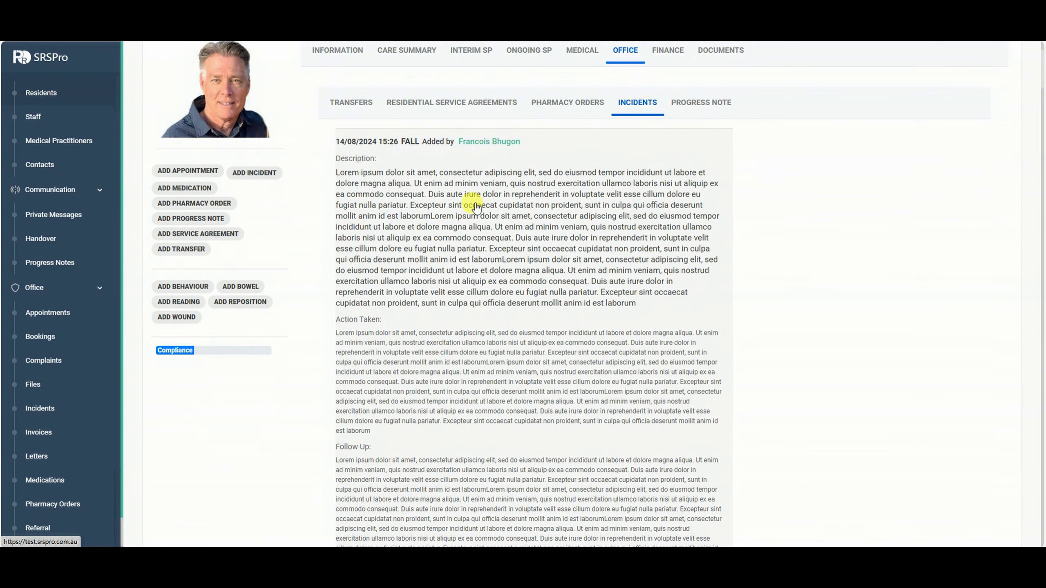
{"action": "scroll", "coordinate": [518, 294], "scroll_direction": "down", "scroll_amount": 3}
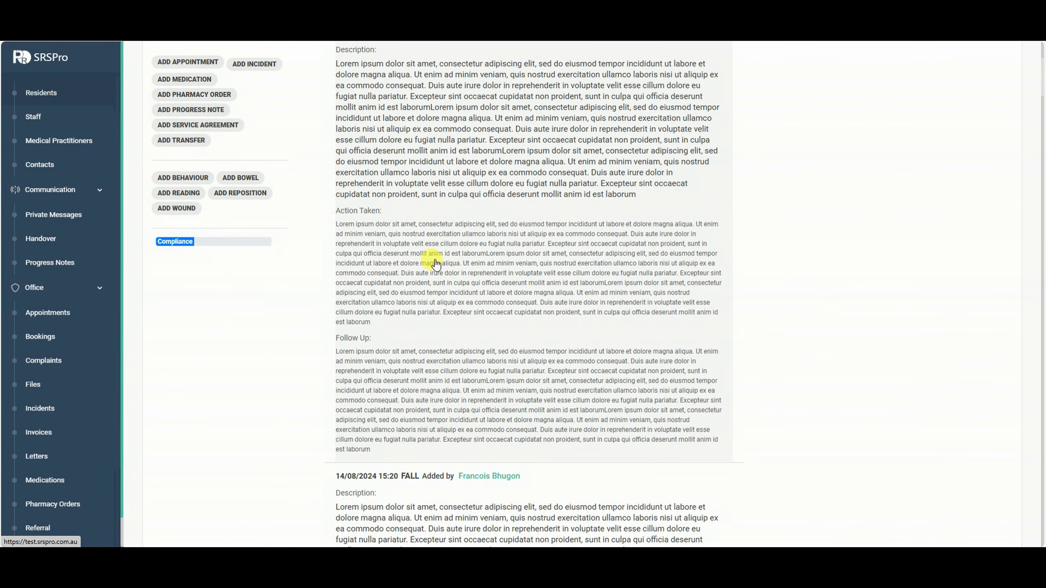
{"action": "scroll", "coordinate": [446, 262], "scroll_direction": "down", "scroll_amount": 6}
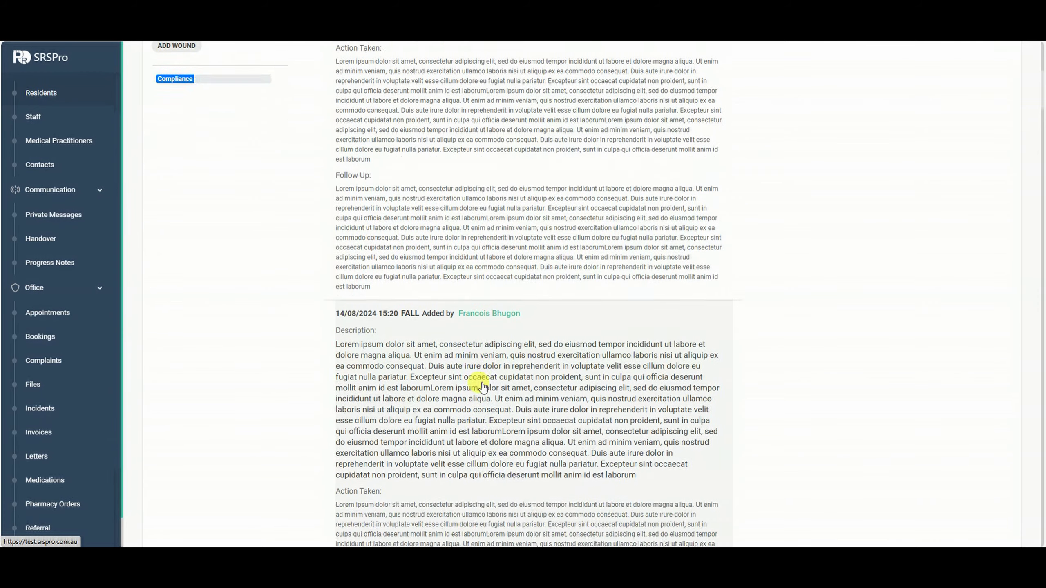
{"action": "scroll", "coordinate": [464, 390], "scroll_direction": "down", "scroll_amount": 6}
{"action": "scroll", "coordinate": [479, 236], "scroll_direction": "up", "scroll_amount": 18}
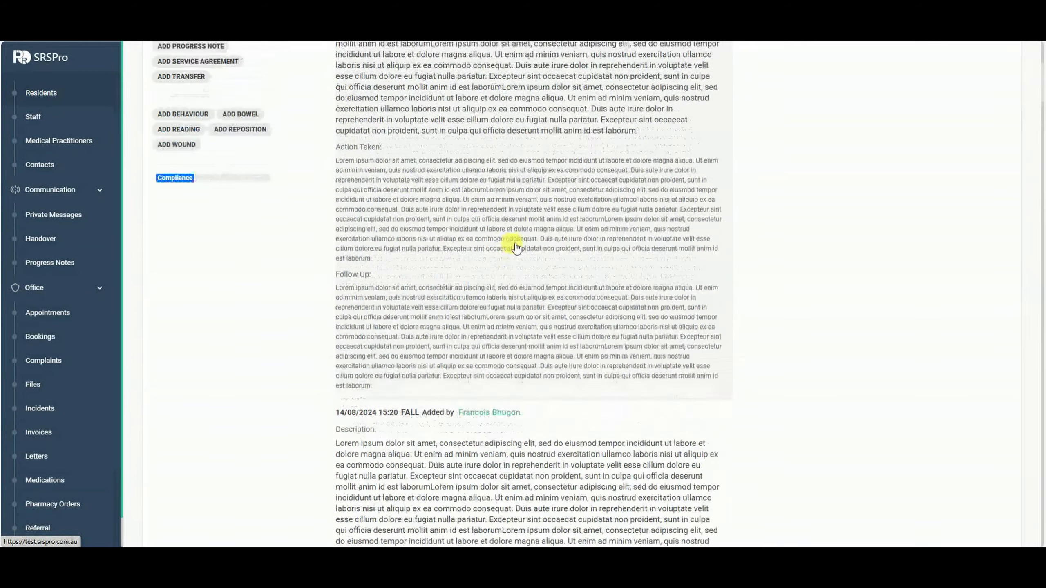
{"action": "scroll", "coordinate": [49, 267], "scroll_direction": "down", "scroll_amount": 3}
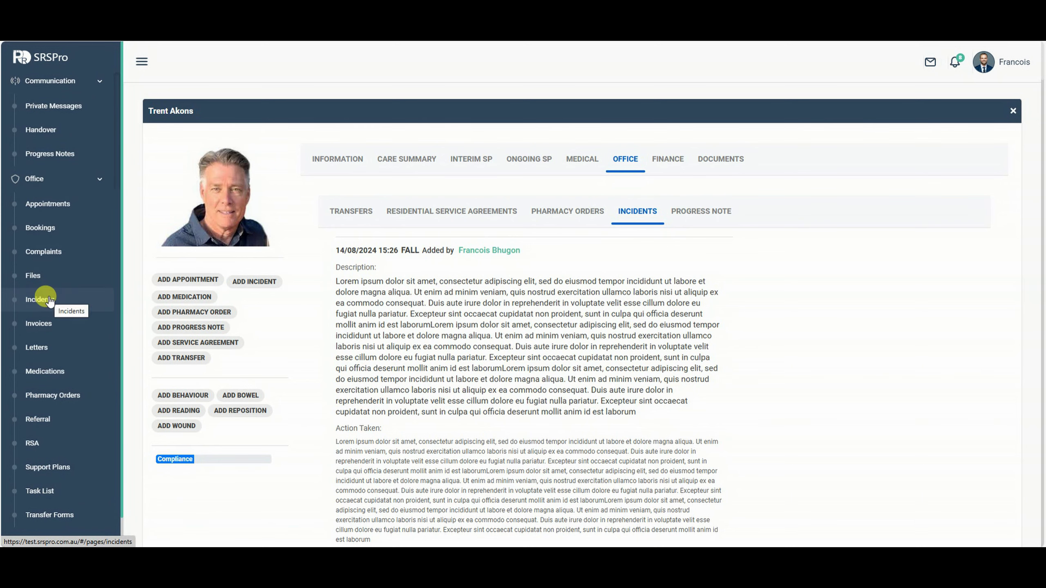
Open the Incidents register and read the 15/08/2024 FALL incident report.
{"action": "left_click", "coordinate": [49, 301]}
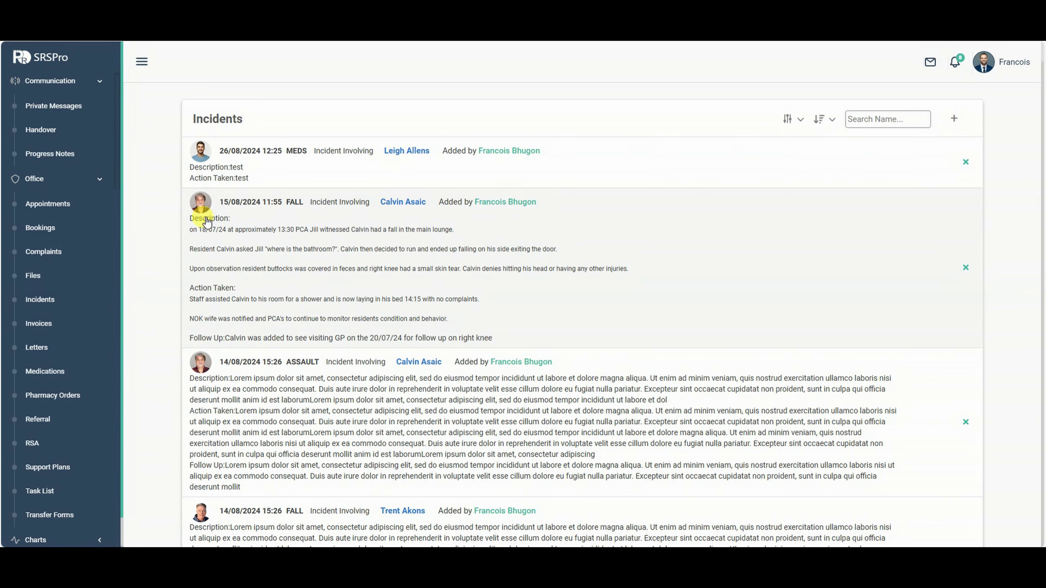
{"action": "left_click", "coordinate": [481, 243]}
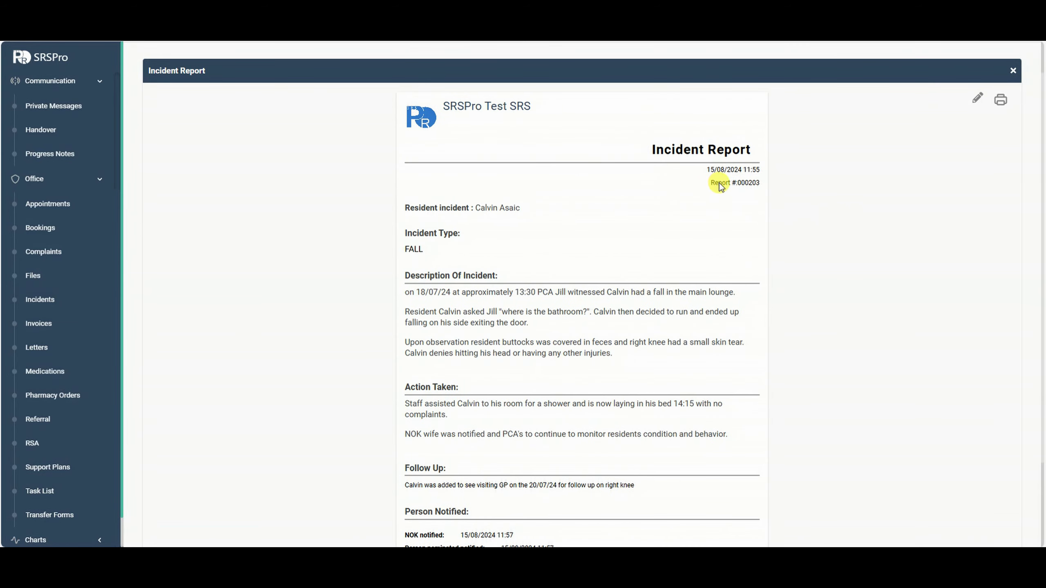
{"action": "scroll", "coordinate": [980, 103], "scroll_direction": "down", "scroll_amount": 3}
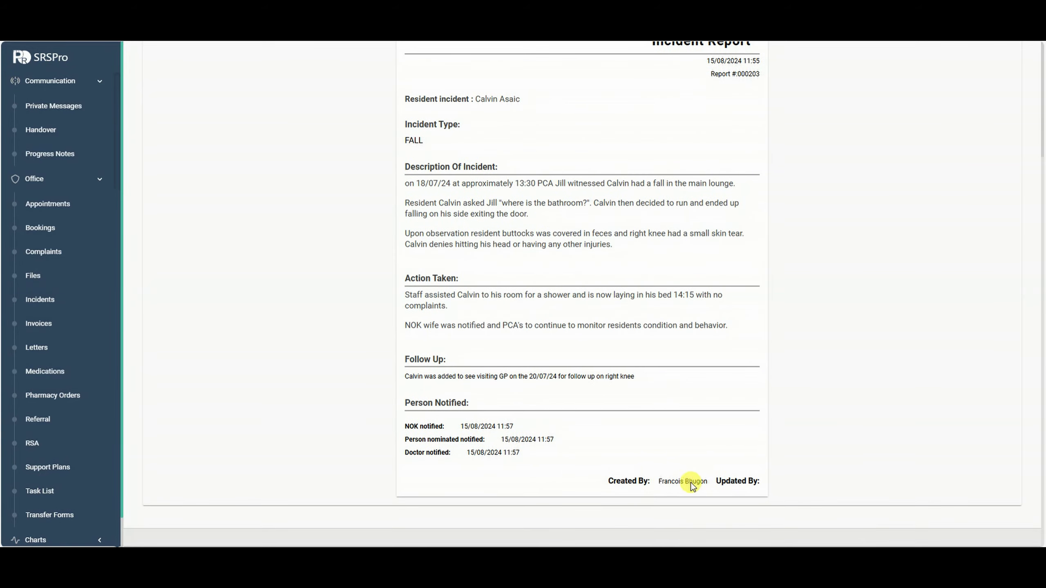
{"action": "scroll", "coordinate": [926, 224], "scroll_direction": "up", "scroll_amount": 4}
Look through the report's Update Incident form and close it without saving.
{"action": "left_click", "coordinate": [974, 141]}
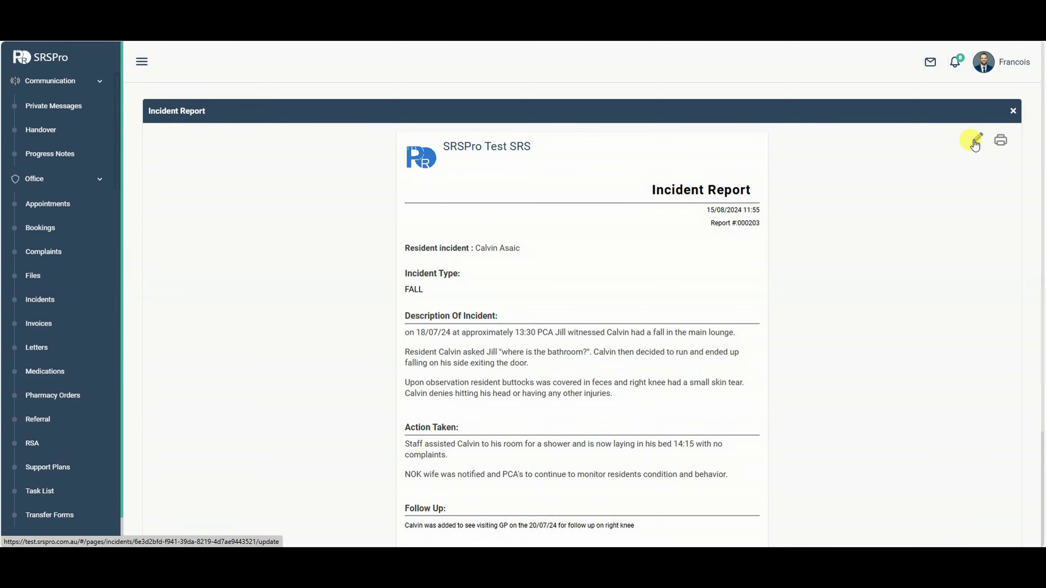
{"action": "scroll", "coordinate": [543, 243], "scroll_direction": "down", "scroll_amount": 3}
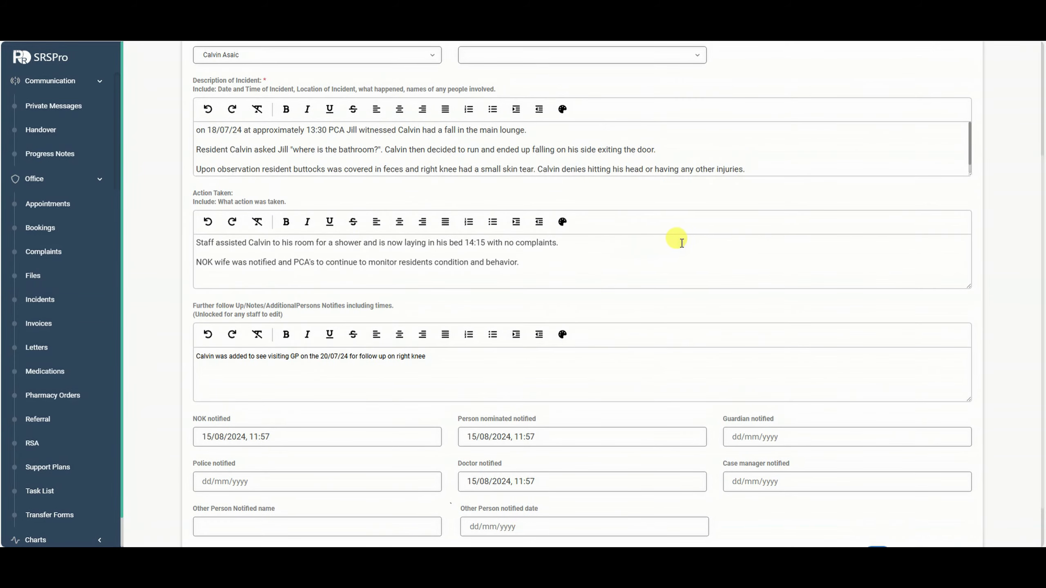
{"action": "scroll", "coordinate": [698, 243], "scroll_direction": "up", "scroll_amount": 3}
{"action": "scroll", "coordinate": [844, 178], "scroll_direction": "down", "scroll_amount": 3}
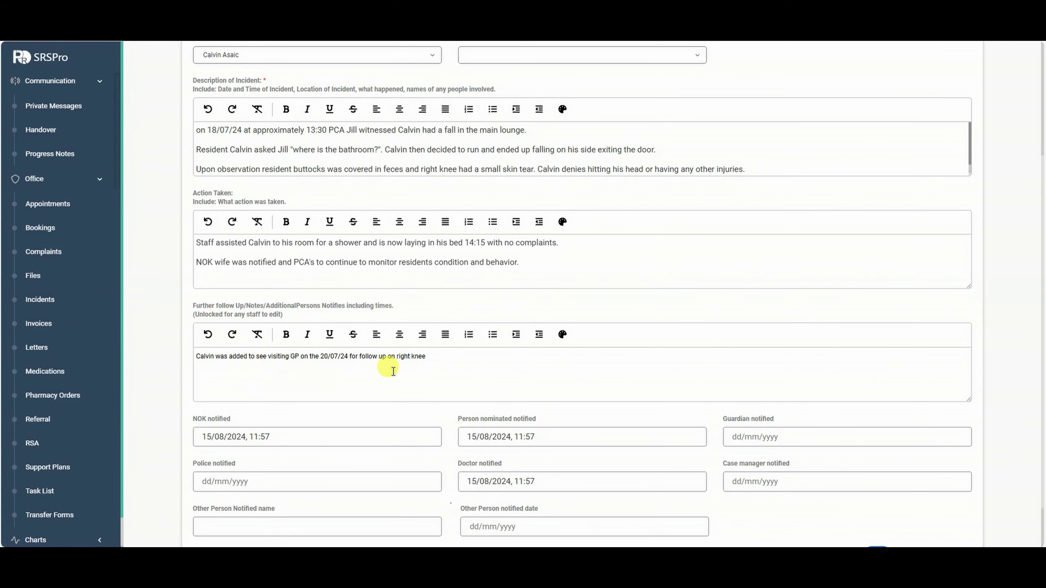
{"action": "scroll", "coordinate": [851, 276], "scroll_direction": "up", "scroll_amount": 4}
{"action": "left_click", "coordinate": [968, 113]}
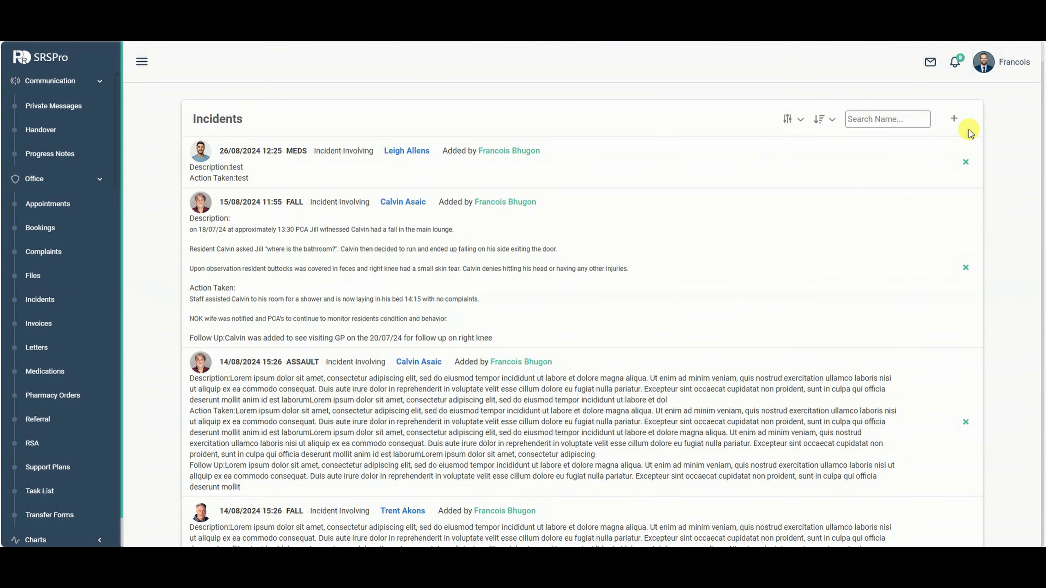
Start a new incident dated 26/08/2024 12:28, cause type Meds, with the involved resident selected.
{"action": "left_click", "coordinate": [954, 119]}
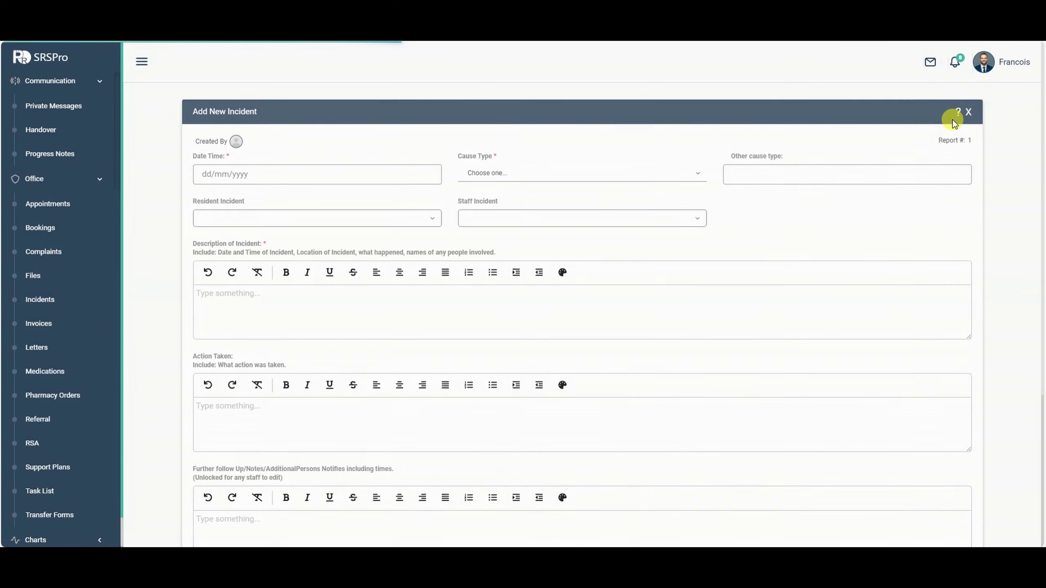
{"action": "left_click", "coordinate": [231, 171]}
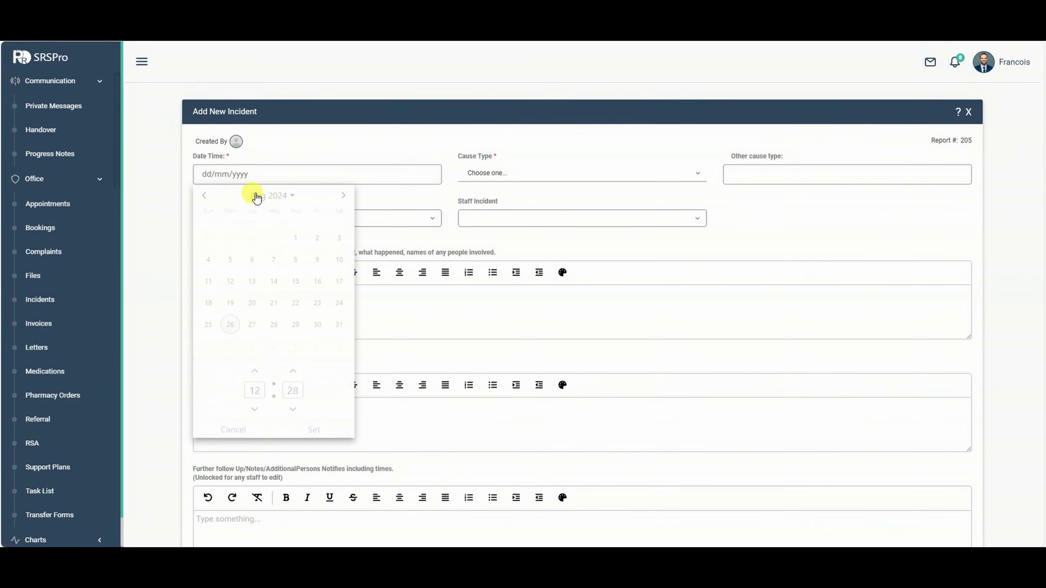
{"action": "left_click", "coordinate": [315, 429]}
{"action": "left_click", "coordinate": [570, 173]}
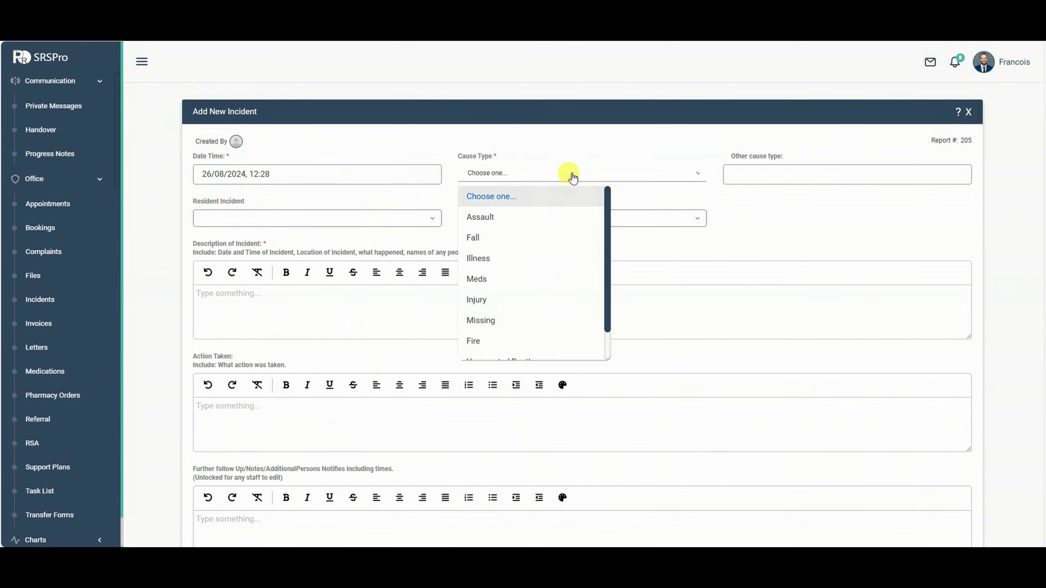
{"action": "left_click", "coordinate": [507, 277]}
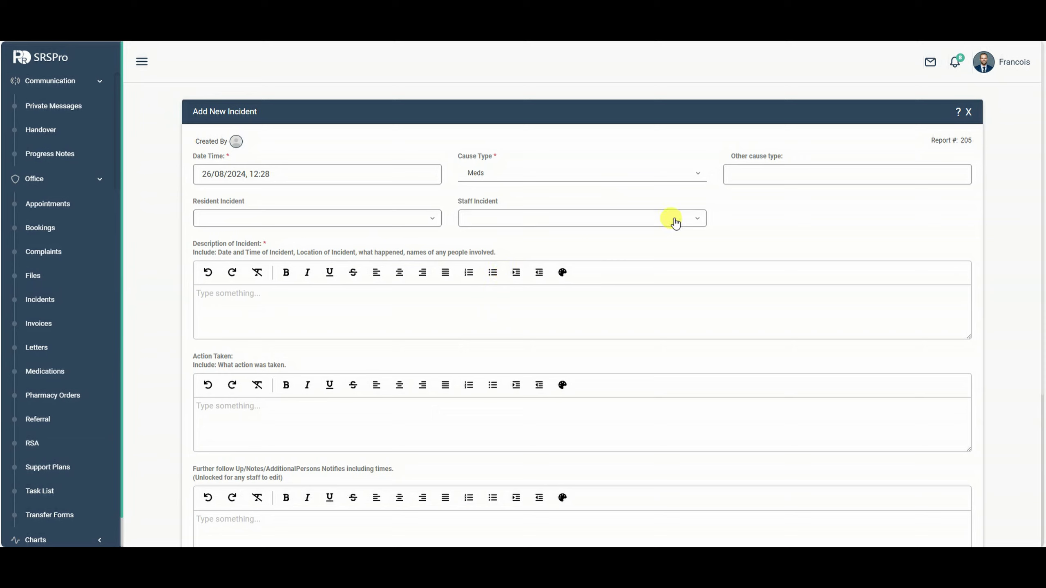
{"action": "left_click", "coordinate": [225, 212]}
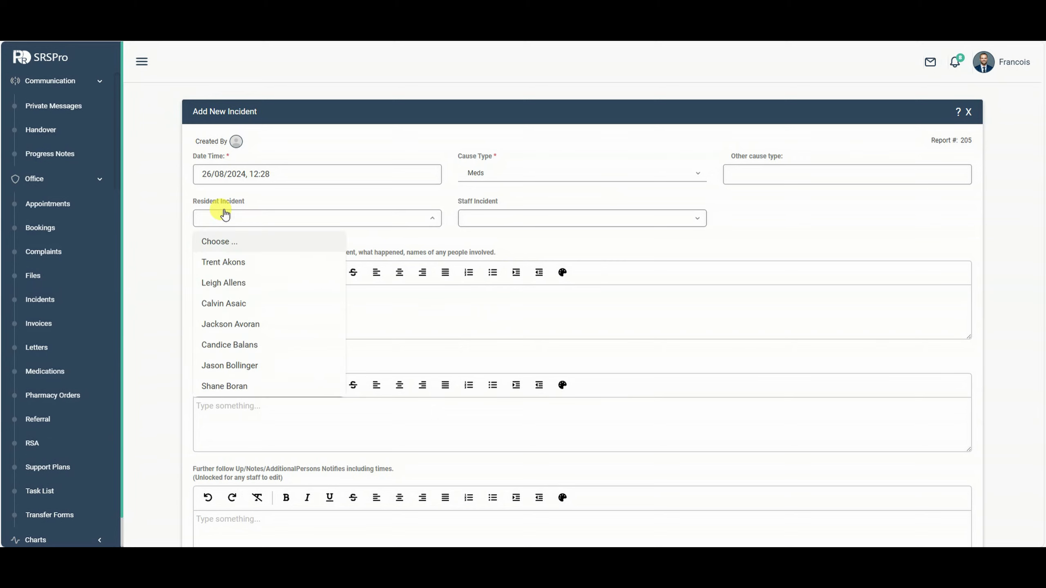
{"action": "left_click", "coordinate": [230, 307]}
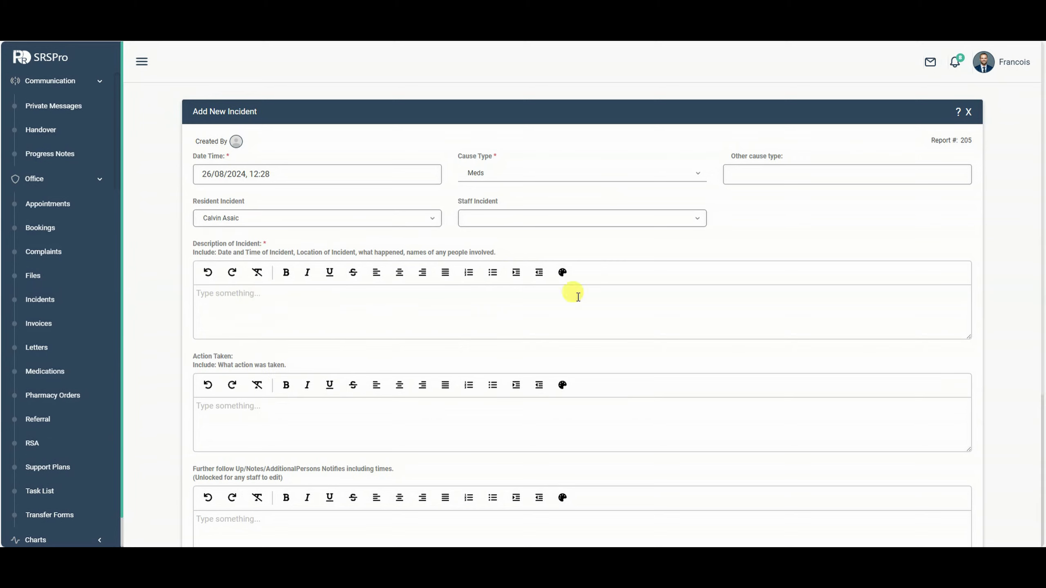
Read the incident reporting guidance and follow the regulator's report form link.
{"action": "left_click", "coordinate": [956, 114]}
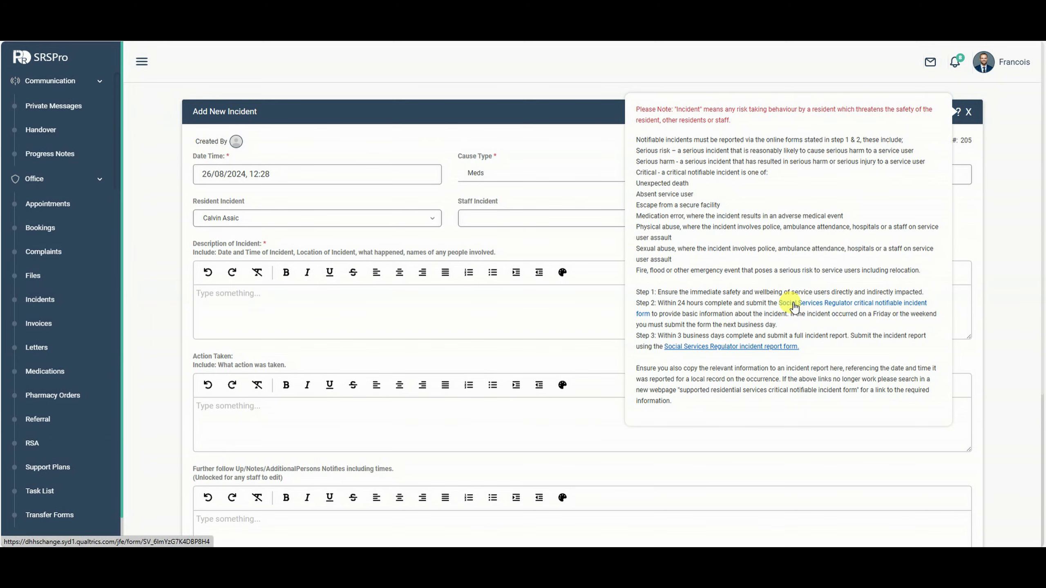
{"action": "left_click", "coordinate": [742, 350]}
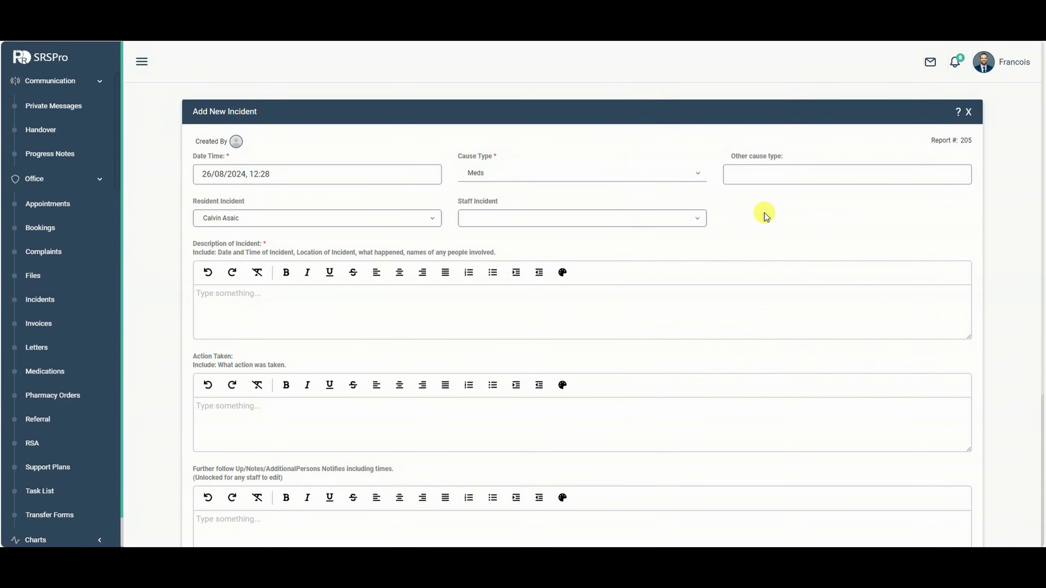
{"action": "left_click", "coordinate": [958, 112]}
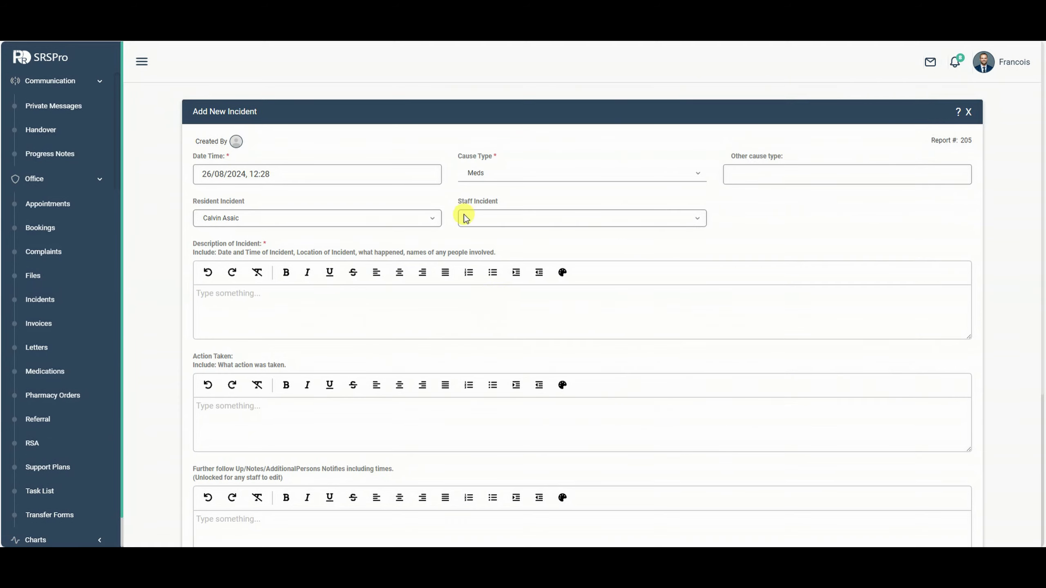
{"action": "scroll", "coordinate": [461, 263], "scroll_direction": "down", "scroll_amount": 1}
Enter 'test' as the incident description and action taken.
{"action": "left_click", "coordinate": [443, 267]}
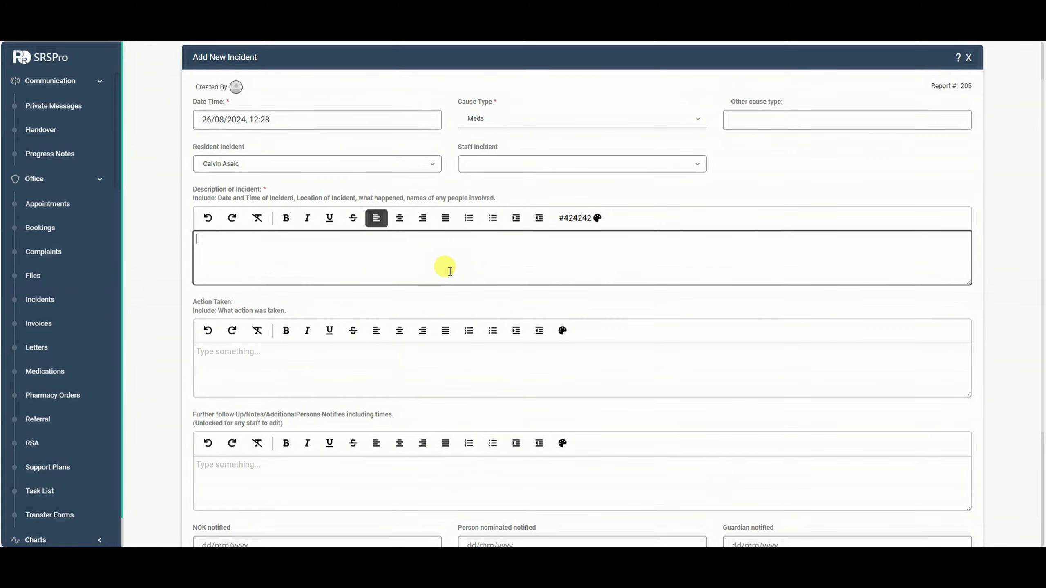
{"action": "type", "text": "test"}
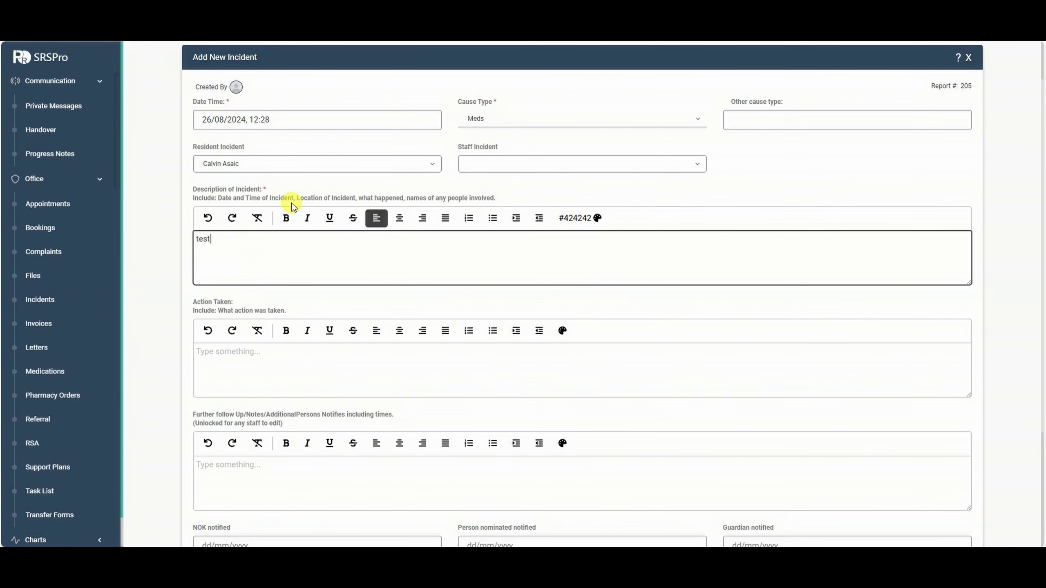
{"action": "scroll", "coordinate": [408, 266], "scroll_direction": "down", "scroll_amount": 1}
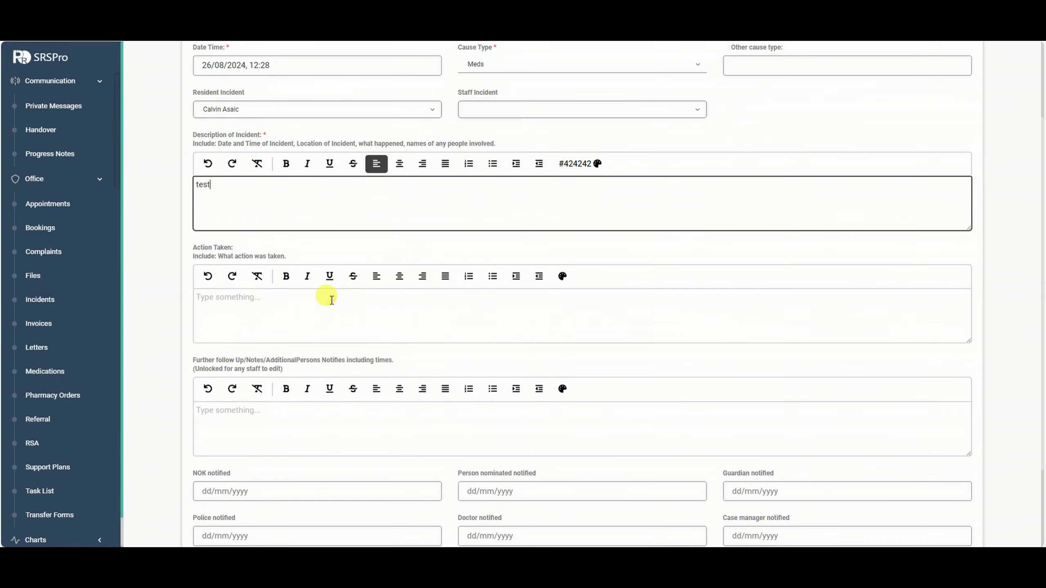
{"action": "left_click", "coordinate": [257, 287]}
{"action": "type", "text": "test"}
{"action": "scroll", "coordinate": [359, 371], "scroll_direction": "down", "scroll_amount": 2}
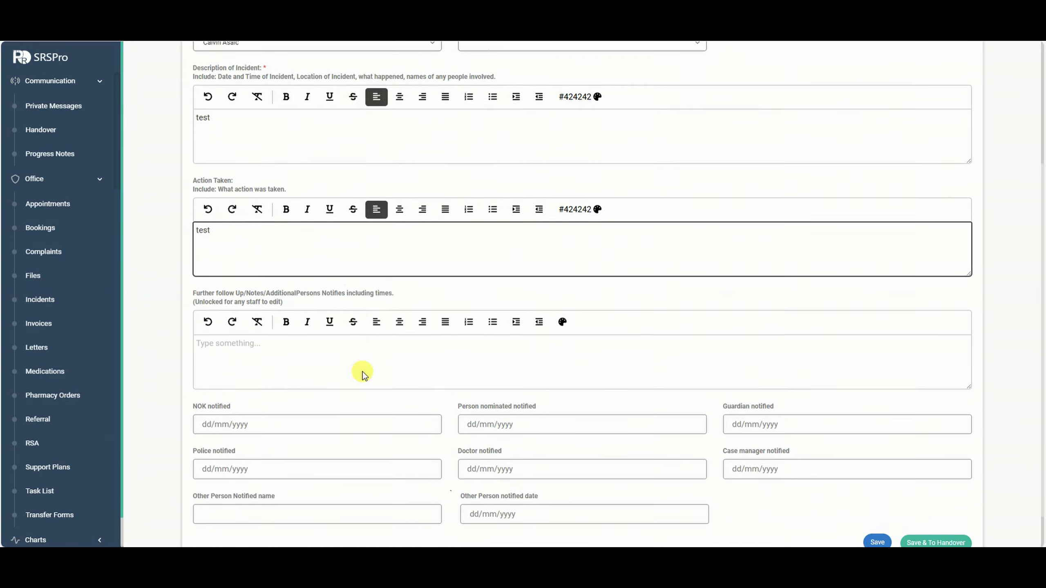
{"action": "left_click", "coordinate": [247, 309]}
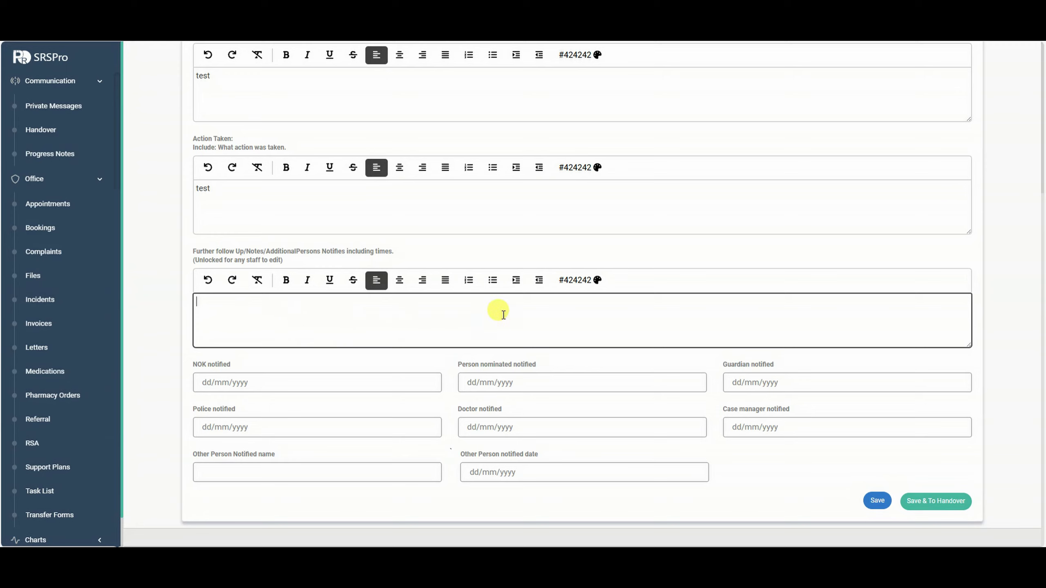
Set NOK and Guardian notified to 26/08/2024 12:29 and save the incident to handover.
{"action": "left_click", "coordinate": [373, 378]}
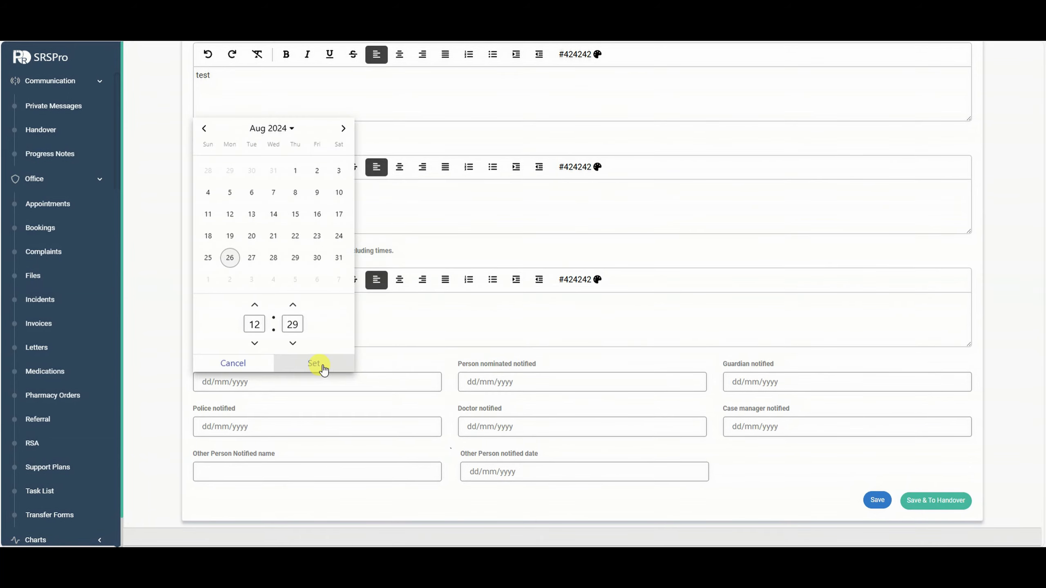
{"action": "left_click", "coordinate": [314, 364]}
{"action": "left_click", "coordinate": [774, 382]}
{"action": "left_click", "coordinate": [843, 364]}
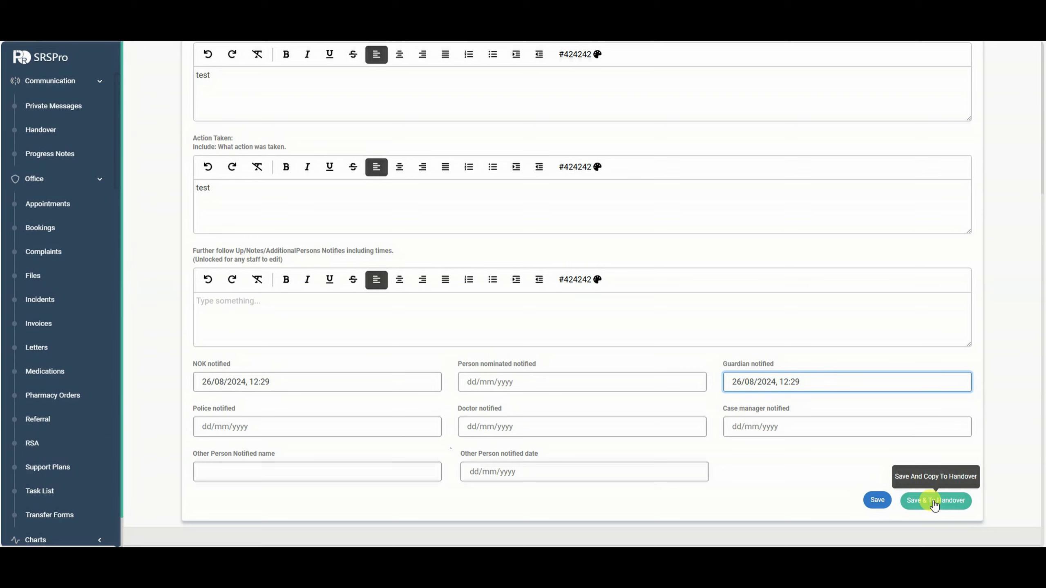
{"action": "left_click", "coordinate": [934, 504]}
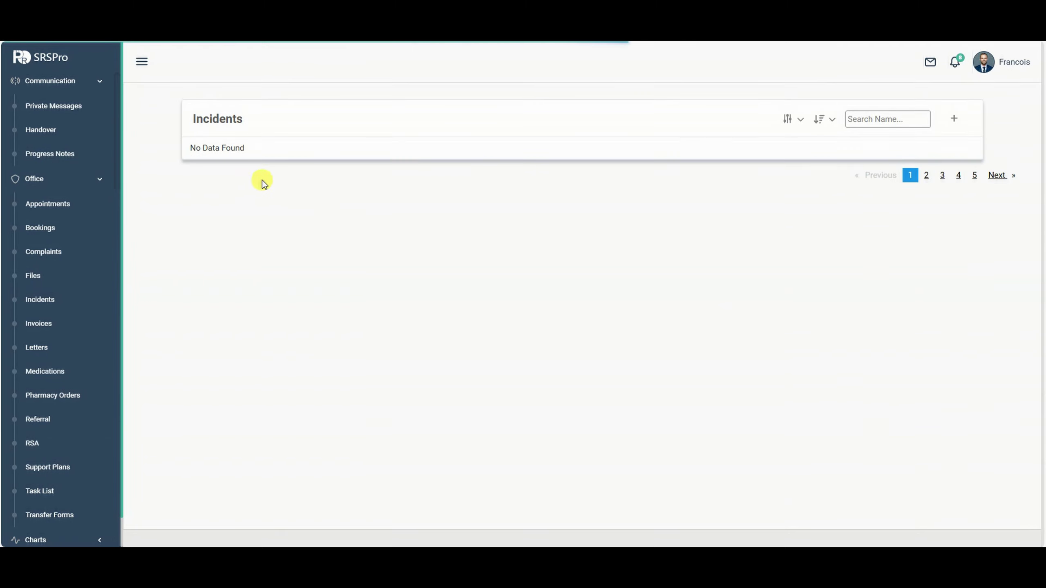
{"action": "left_click", "coordinate": [37, 136]}
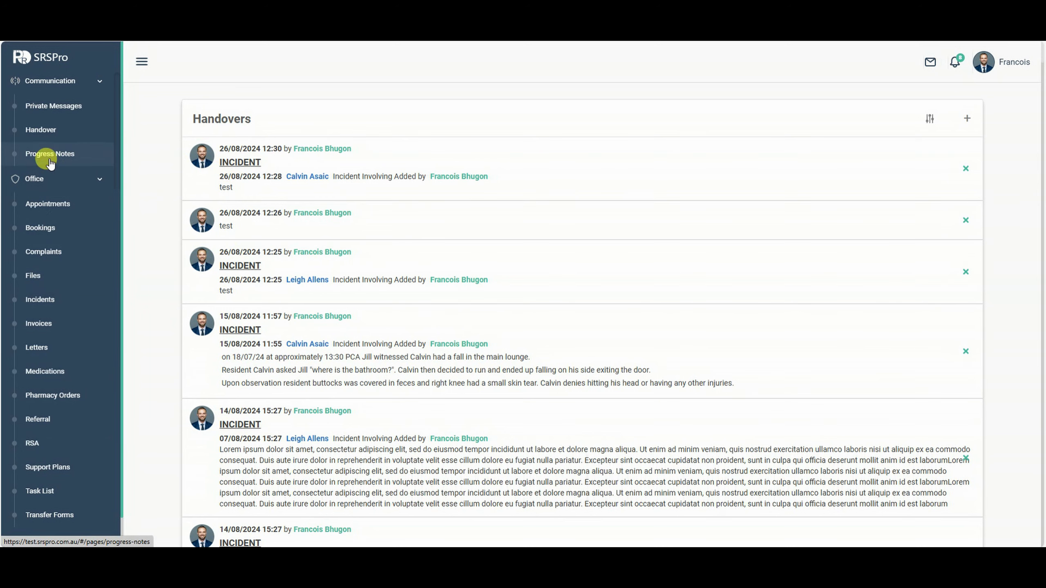
{"action": "left_click", "coordinate": [52, 323]}
{"action": "left_click", "coordinate": [55, 300]}
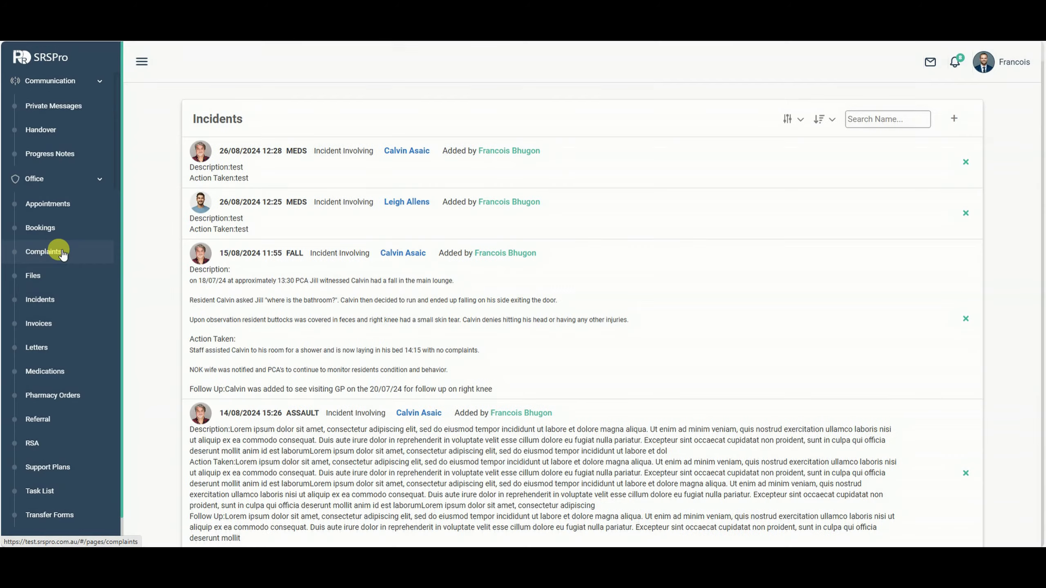
Start a new complaint in Complaints dated 26/08/2024 12:31.
{"action": "left_click", "coordinate": [58, 252]}
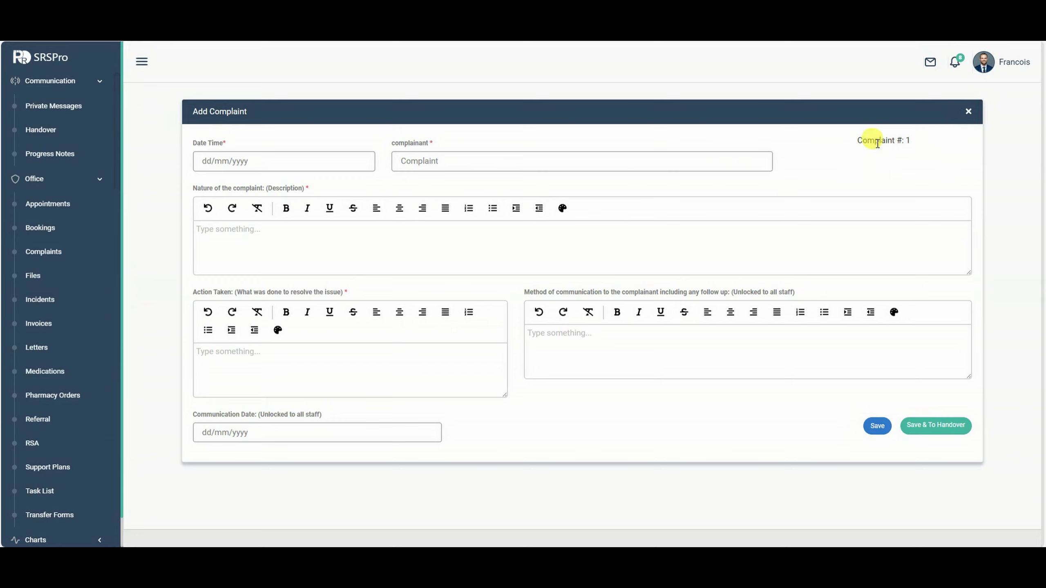
{"action": "left_click", "coordinate": [494, 164]}
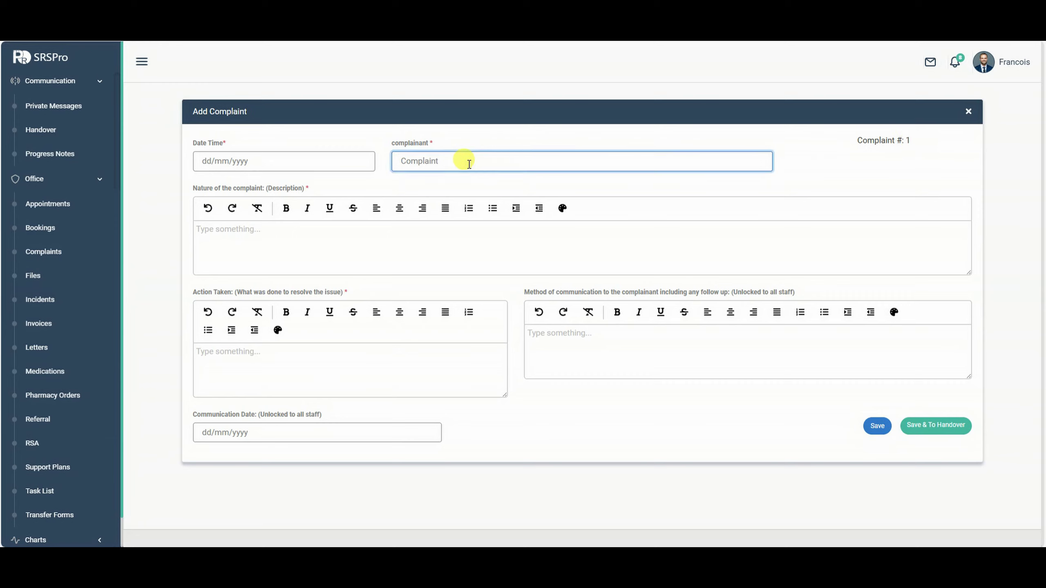
{"action": "left_click", "coordinate": [233, 161]}
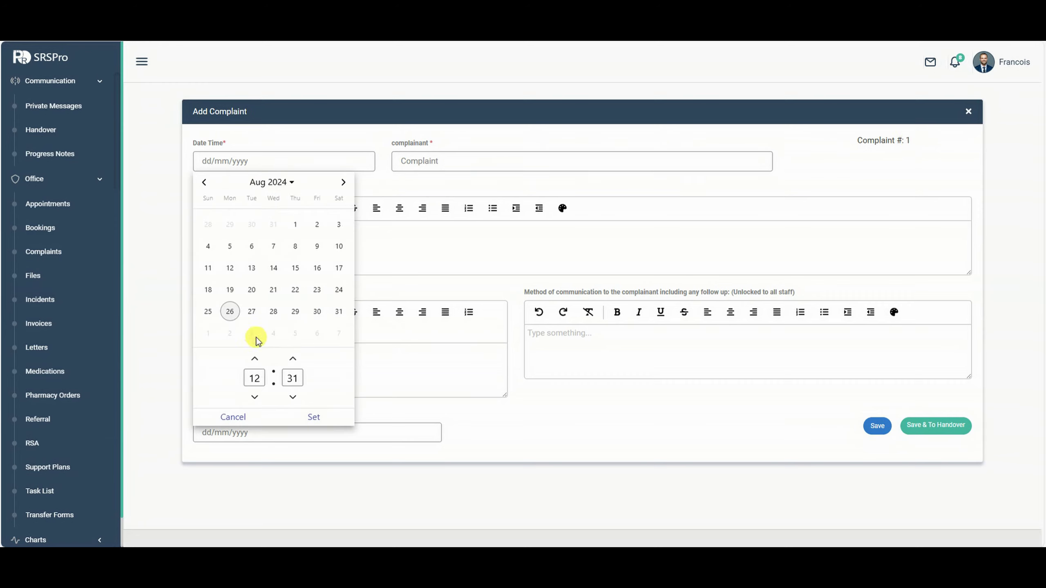
{"action": "left_click", "coordinate": [311, 416]}
Enter 'test' as complainant, description, action taken and communication method, then save.
{"action": "left_click", "coordinate": [430, 161]}
{"action": "type", "text": "test"}
{"action": "left_click", "coordinate": [350, 256]}
{"action": "type", "text": "test"}
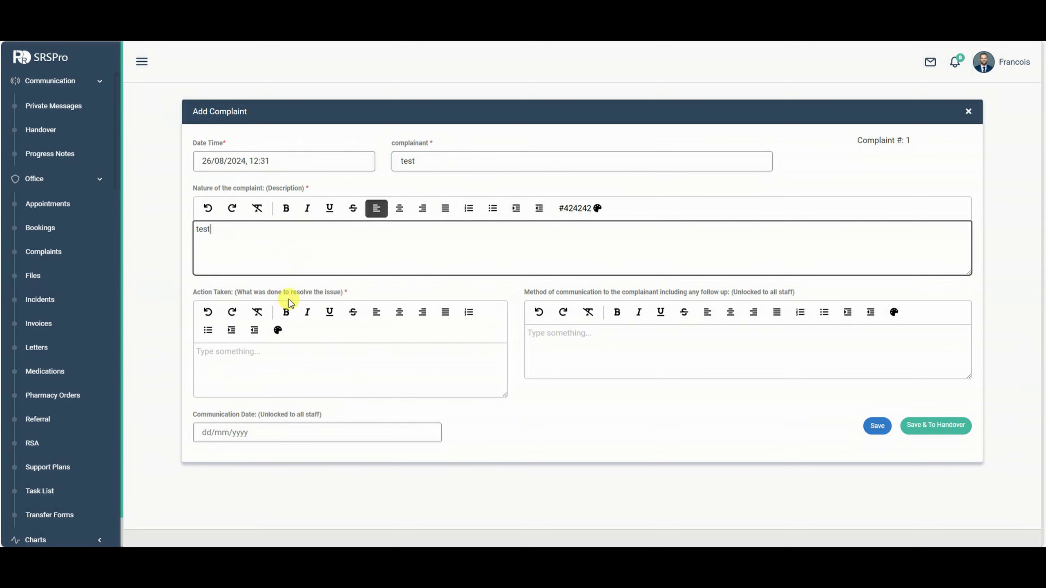
{"action": "left_click", "coordinate": [271, 356]}
{"action": "type", "text": "test"}
{"action": "left_click", "coordinate": [602, 357]}
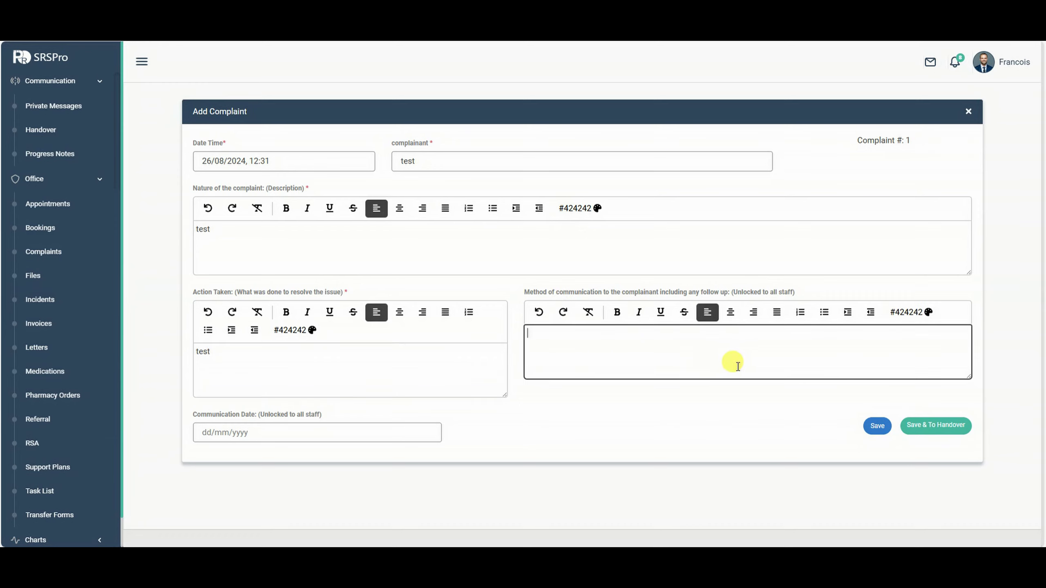
{"action": "type", "text": "test"}
{"action": "left_click", "coordinate": [877, 426]}
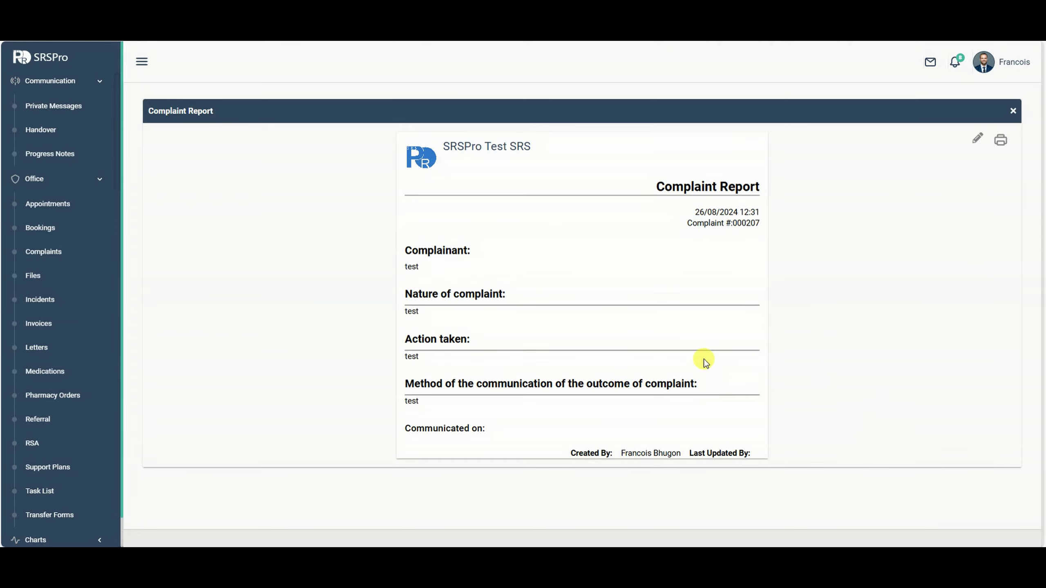
Close Complaint Report #000207 and reopen the new 26/08/2024 'test' complaint for editing.
{"action": "left_click", "coordinate": [1012, 112]}
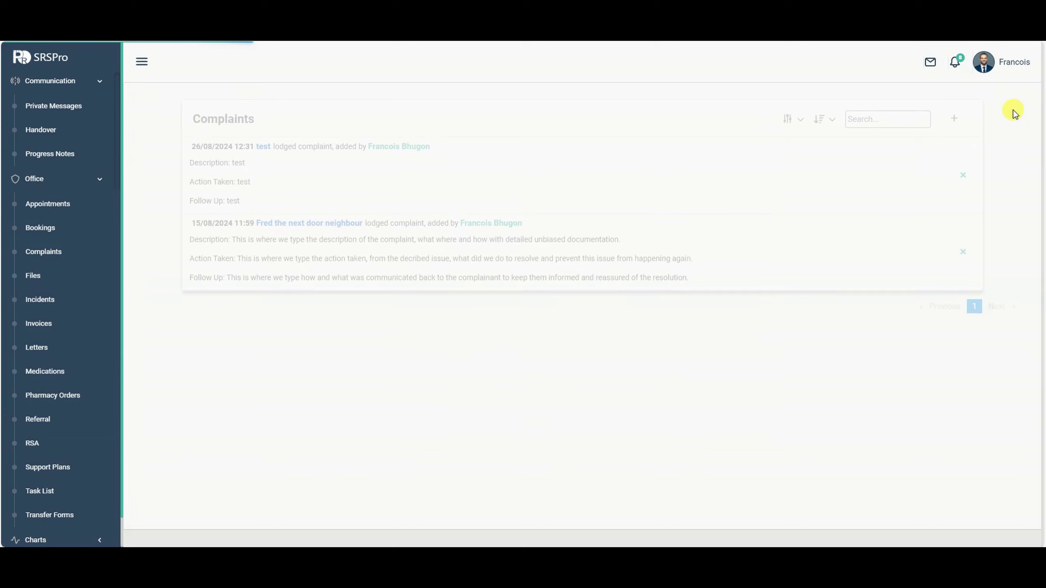
{"action": "left_click", "coordinate": [340, 178]}
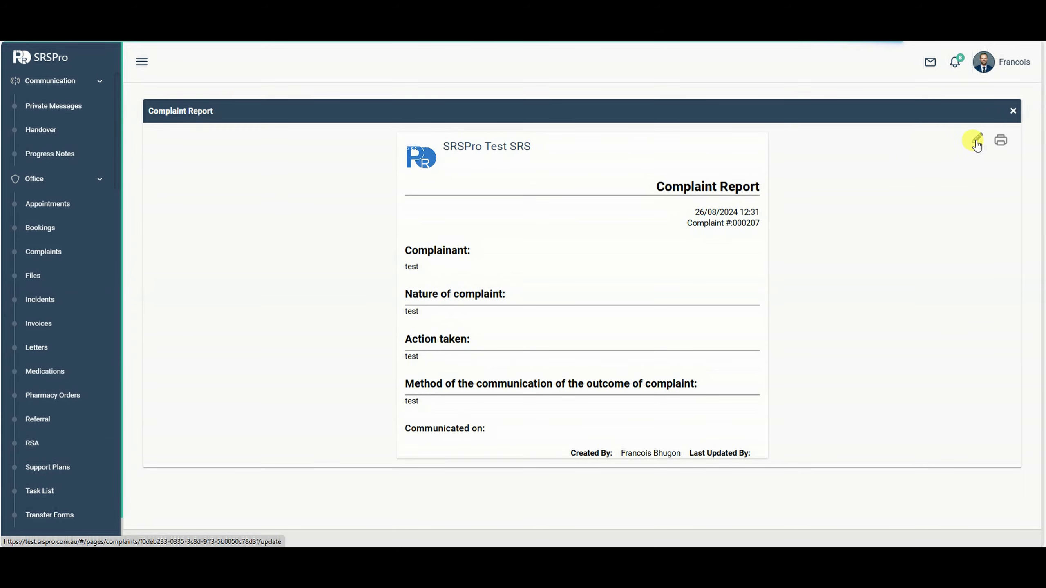
{"action": "left_click", "coordinate": [976, 142]}
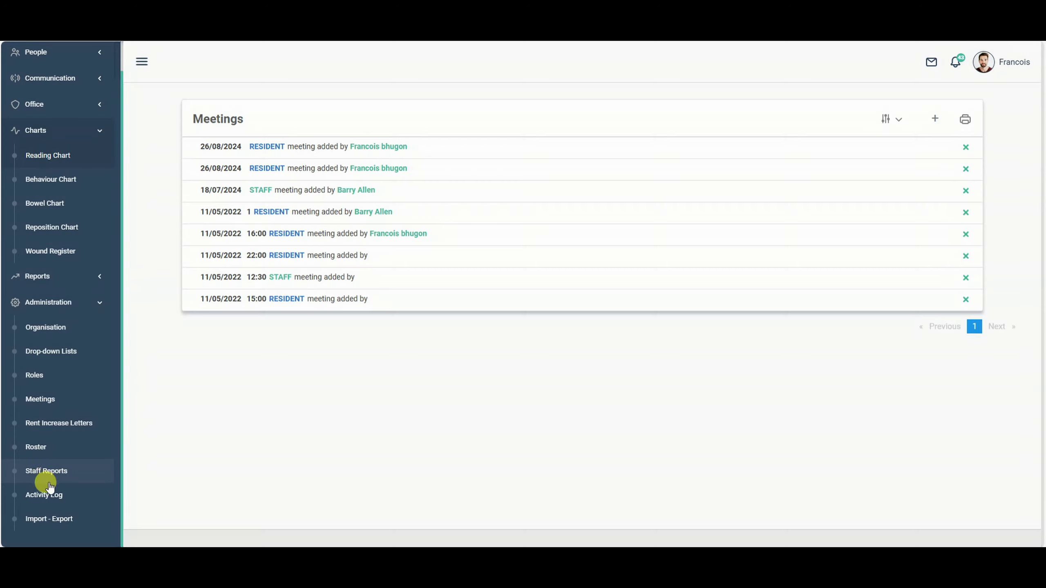
Open the Staff Register report and scroll through the staff entries.
{"action": "left_click", "coordinate": [48, 473]}
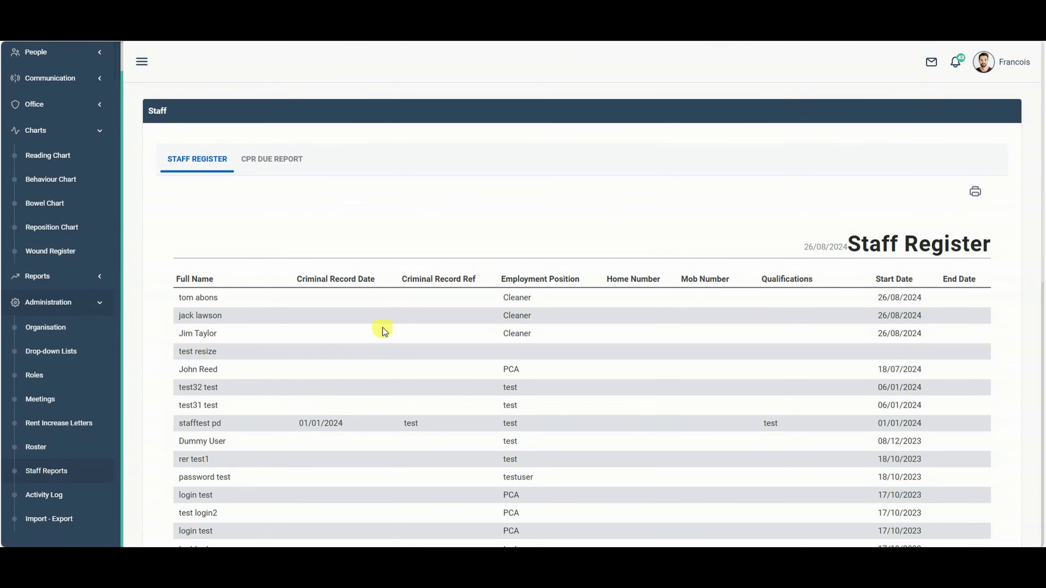
{"action": "scroll", "coordinate": [659, 367], "scroll_direction": "down", "scroll_amount": 10}
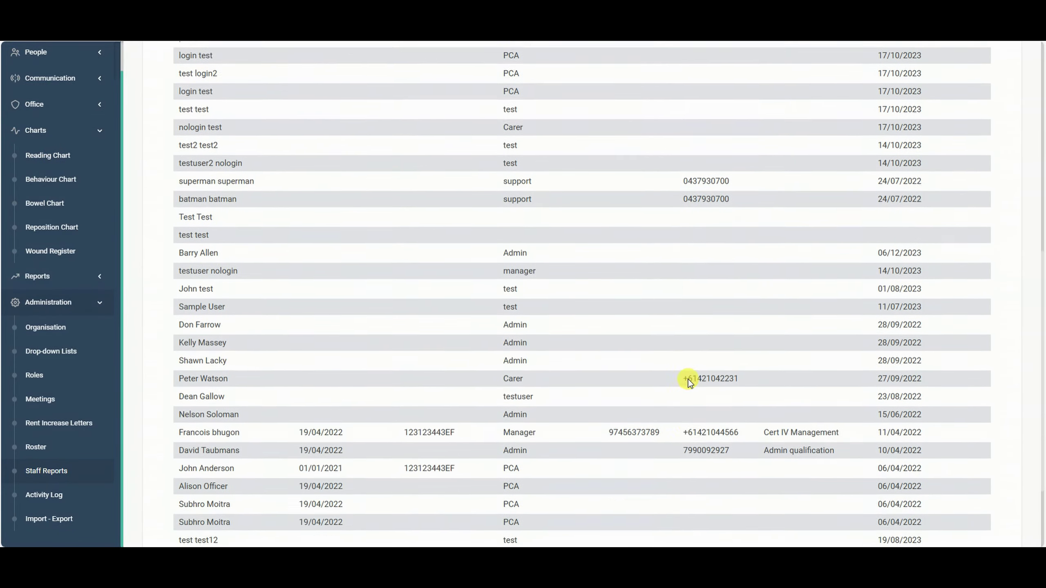
{"action": "scroll", "coordinate": [696, 474], "scroll_direction": "up", "scroll_amount": 8}
{"action": "scroll", "coordinate": [696, 420], "scroll_direction": "up", "scroll_amount": 3}
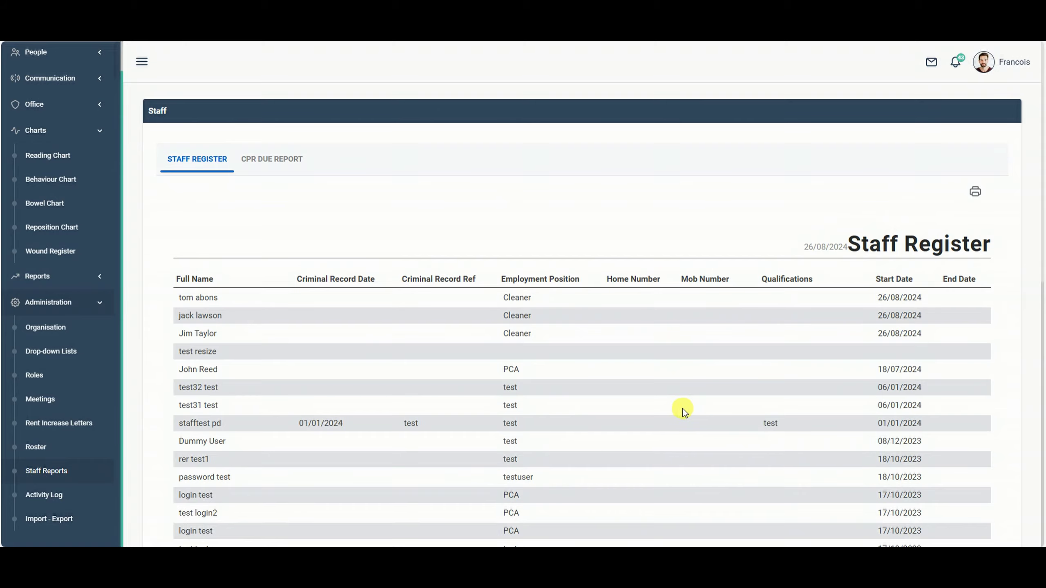
{"action": "scroll", "coordinate": [683, 412], "scroll_direction": "down", "scroll_amount": 2}
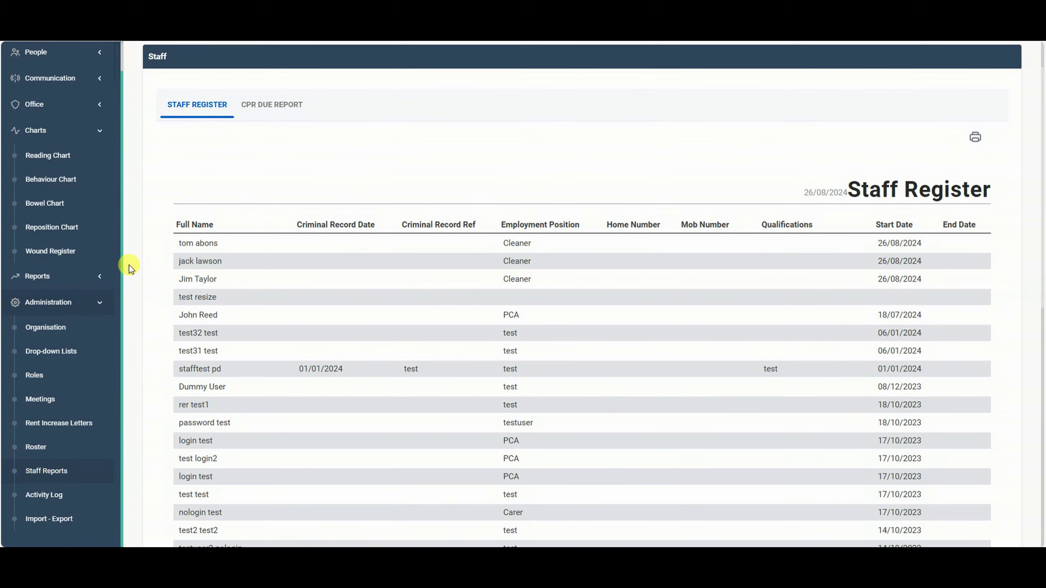
{"action": "scroll", "coordinate": [70, 185], "scroll_direction": "up", "scroll_amount": 2}
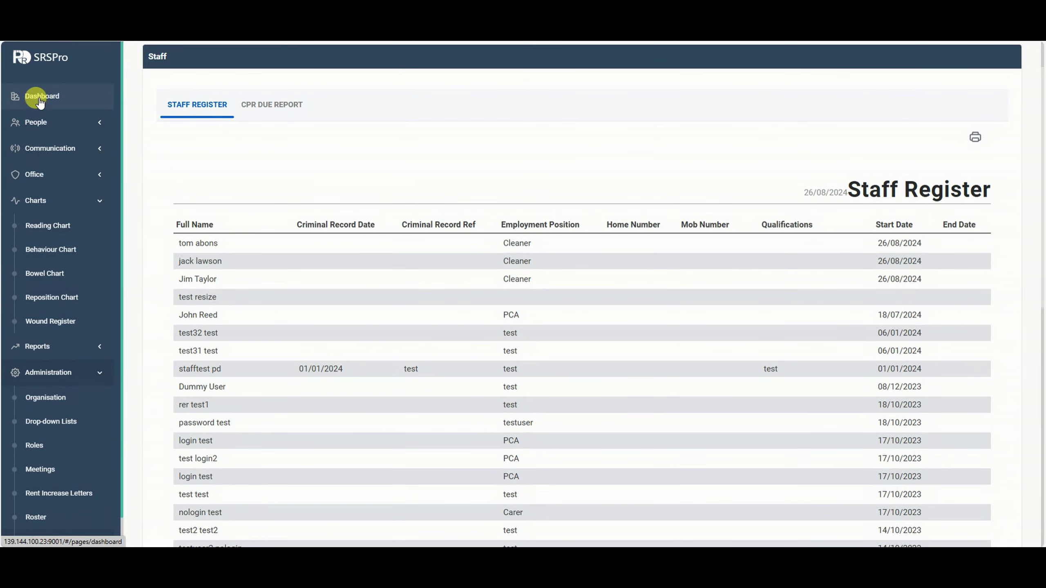
Expand the People group to show Residents, Staff, Medical Practitioners and Contacts.
{"action": "left_click", "coordinate": [44, 124]}
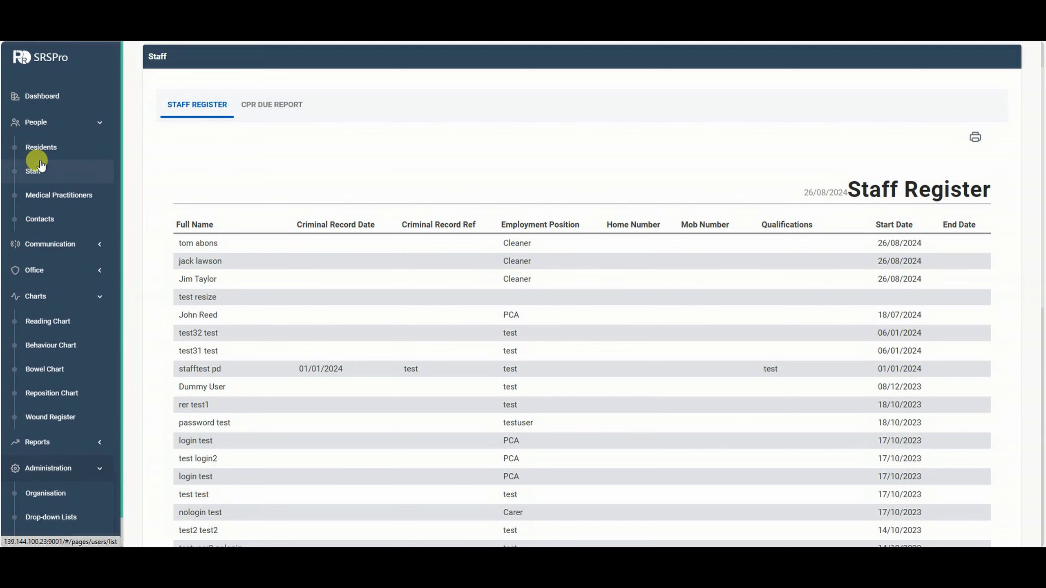
{"action": "scroll", "coordinate": [610, 316], "scroll_direction": "down", "scroll_amount": 9}
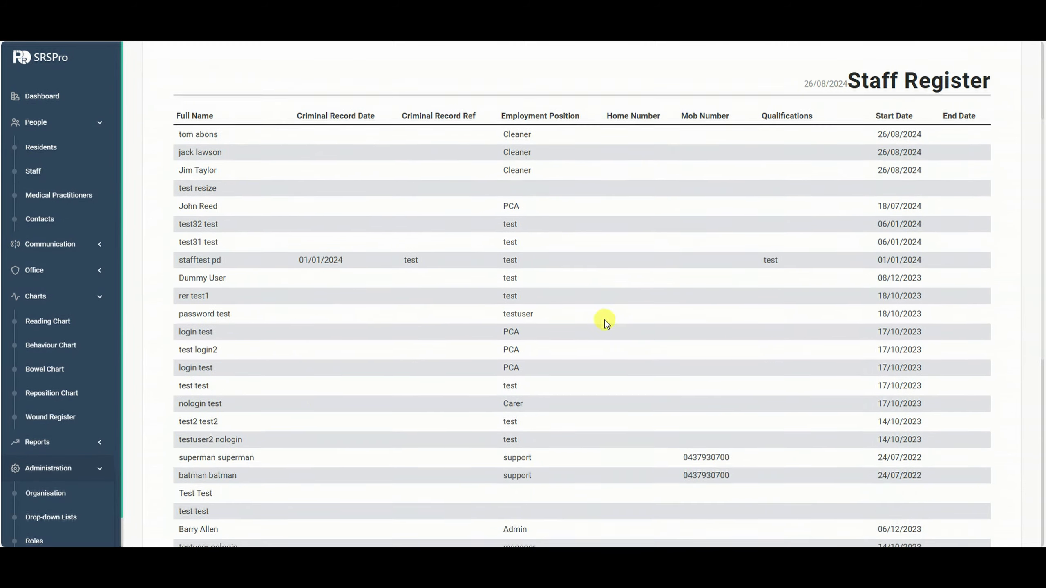
{"action": "scroll", "coordinate": [327, 341], "scroll_direction": "down", "scroll_amount": 4}
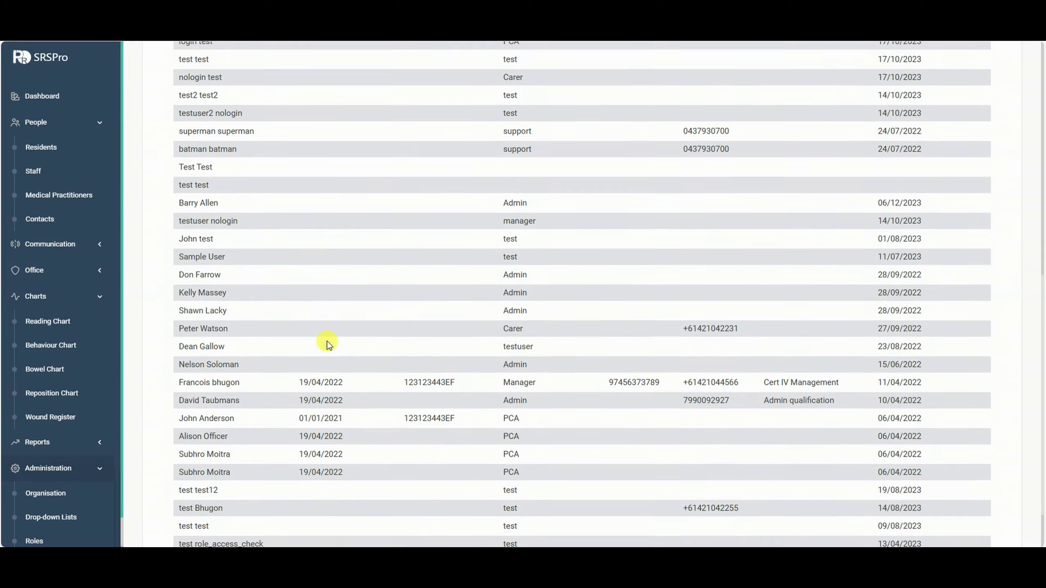
{"action": "scroll", "coordinate": [378, 355], "scroll_direction": "up", "scroll_amount": 12}
{"action": "scroll", "coordinate": [424, 357], "scroll_direction": "up", "scroll_amount": 2}
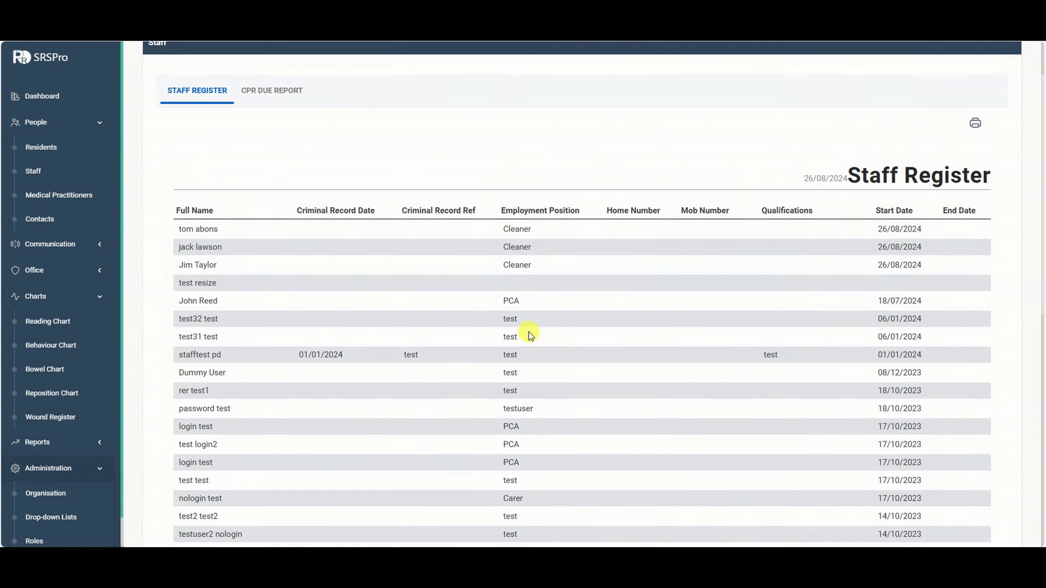
Save the first cleaner's staff record with Exclude From Staff Register Report ticked.
{"action": "left_click", "coordinate": [35, 170]}
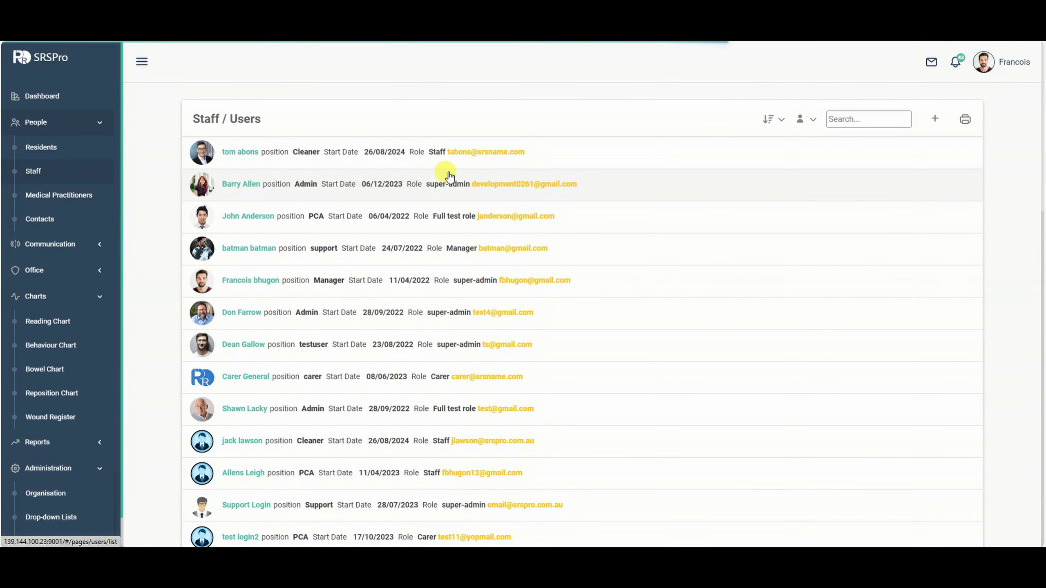
{"action": "left_click", "coordinate": [420, 158]}
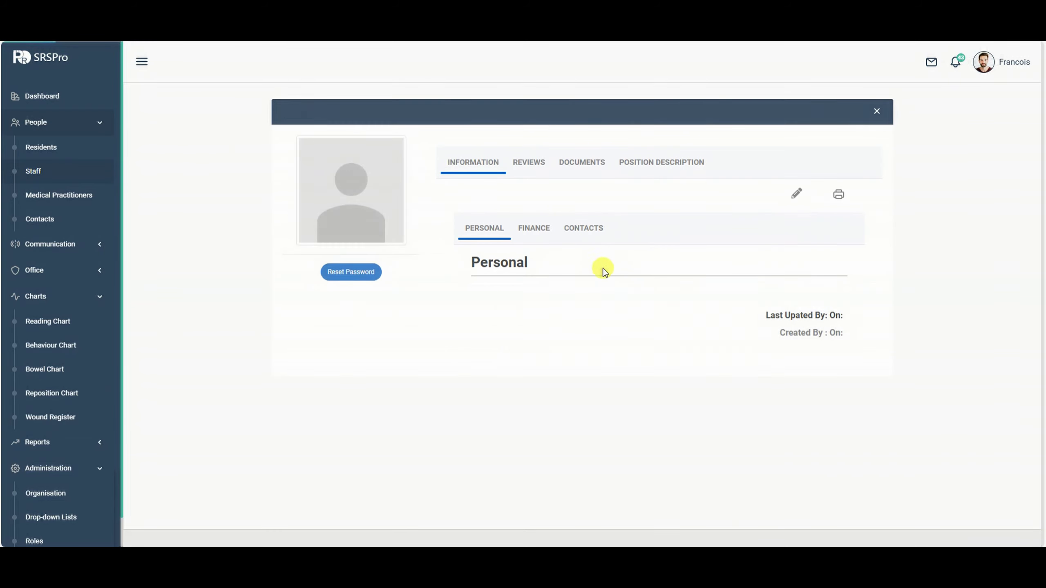
{"action": "left_click", "coordinate": [796, 193]}
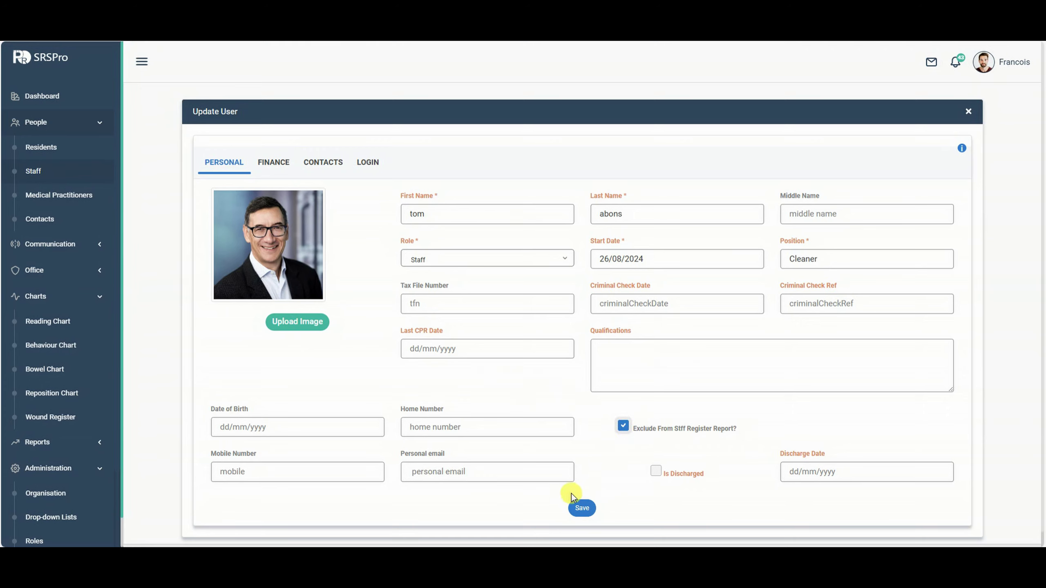
{"action": "left_click", "coordinate": [581, 508]}
{"action": "scroll", "coordinate": [24, 205], "scroll_direction": "down", "scroll_amount": 4}
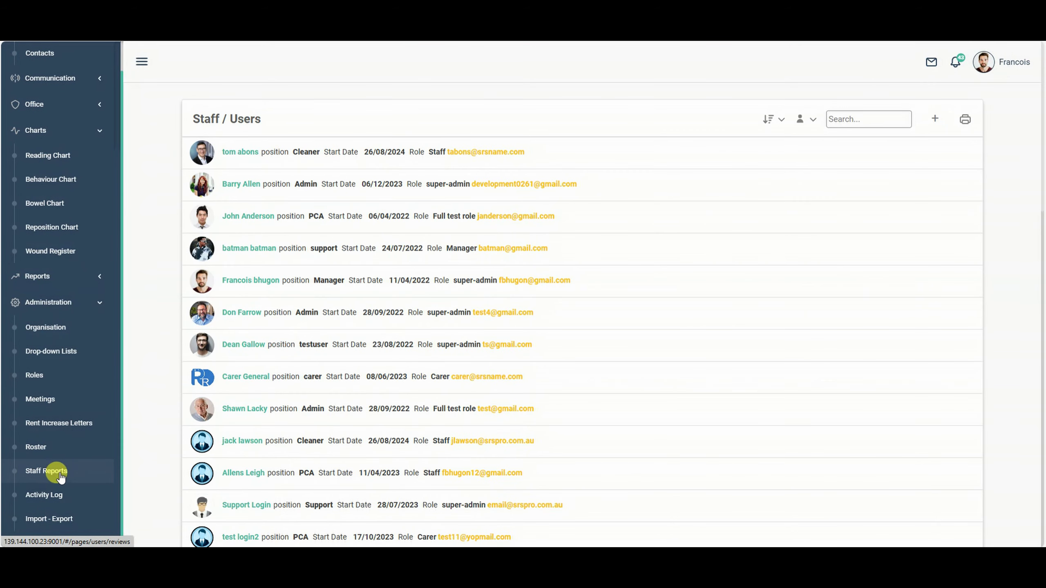
Open Staff Reports and scroll through the Staff Register listing two cleaners.
{"action": "left_click", "coordinate": [58, 472]}
{"action": "scroll", "coordinate": [774, 186], "scroll_direction": "down", "scroll_amount": 12}
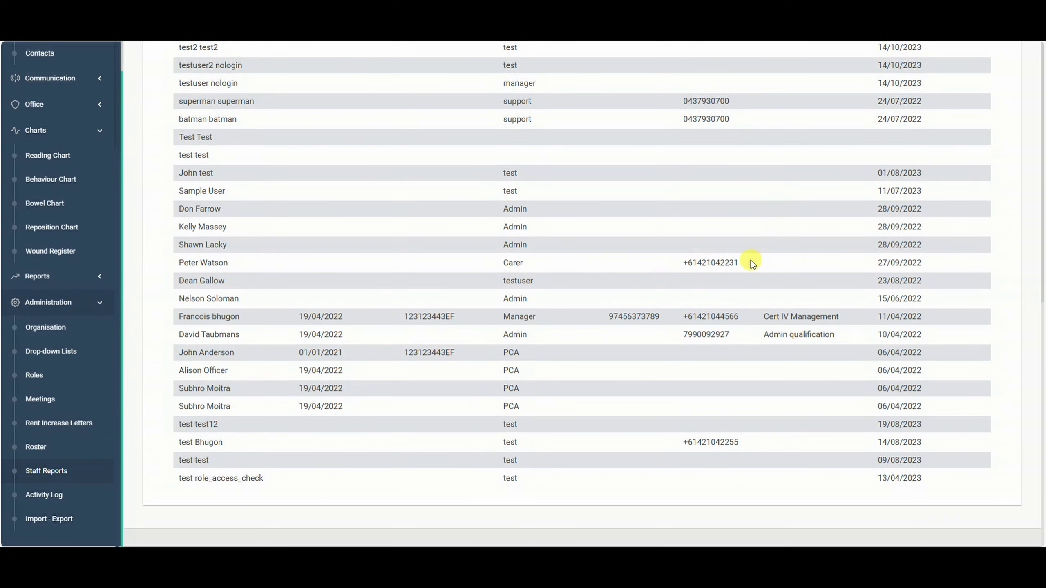
{"action": "scroll", "coordinate": [602, 268], "scroll_direction": "up", "scroll_amount": 12}
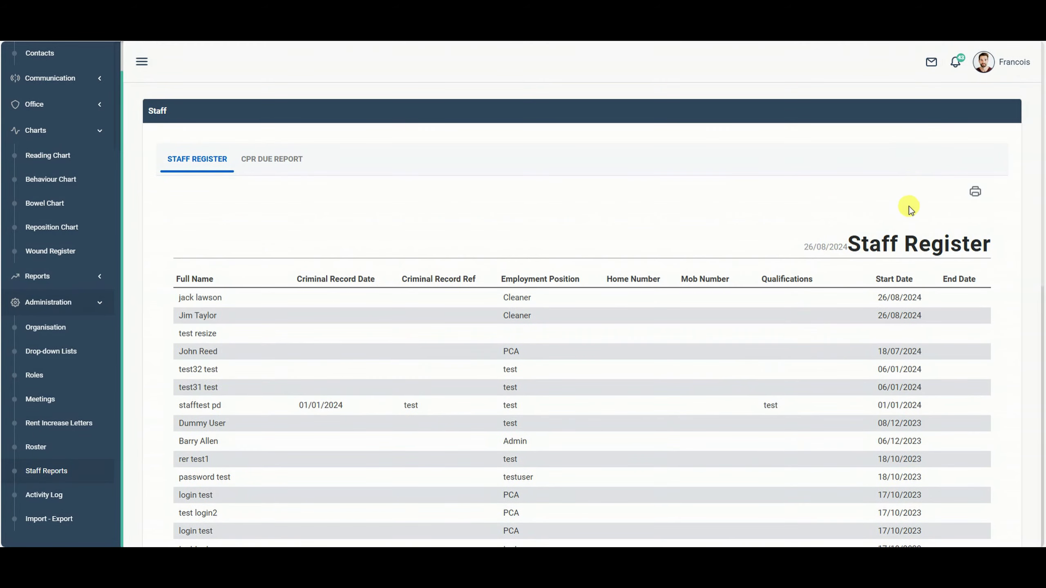
Switch to the CPR Due report for 26/08/2024 and review its dates attained and days due.
{"action": "left_click", "coordinate": [256, 157]}
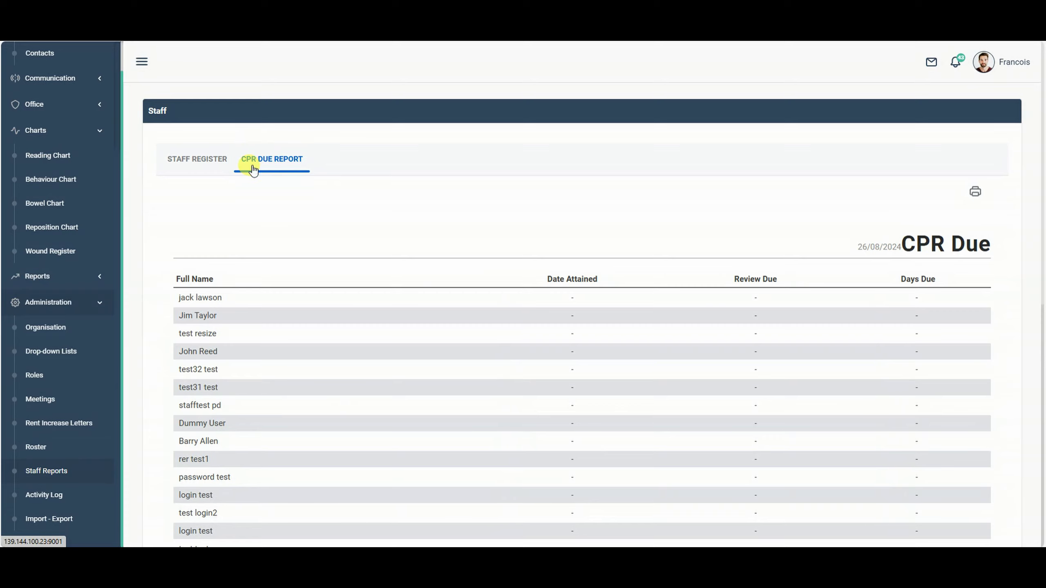
{"action": "scroll", "coordinate": [532, 269], "scroll_direction": "down", "scroll_amount": 5}
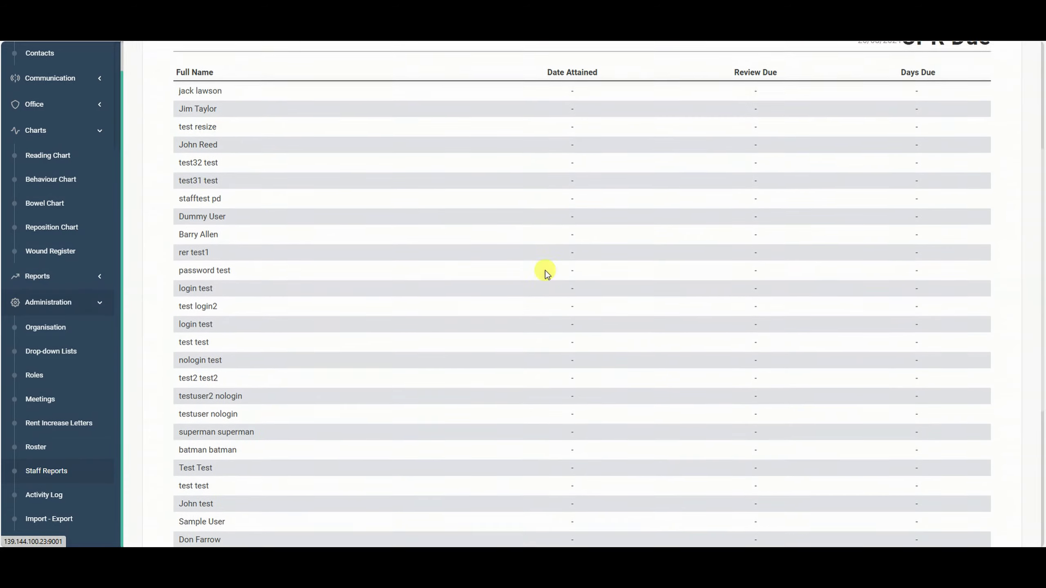
{"action": "scroll", "coordinate": [565, 278], "scroll_direction": "up", "scroll_amount": 5}
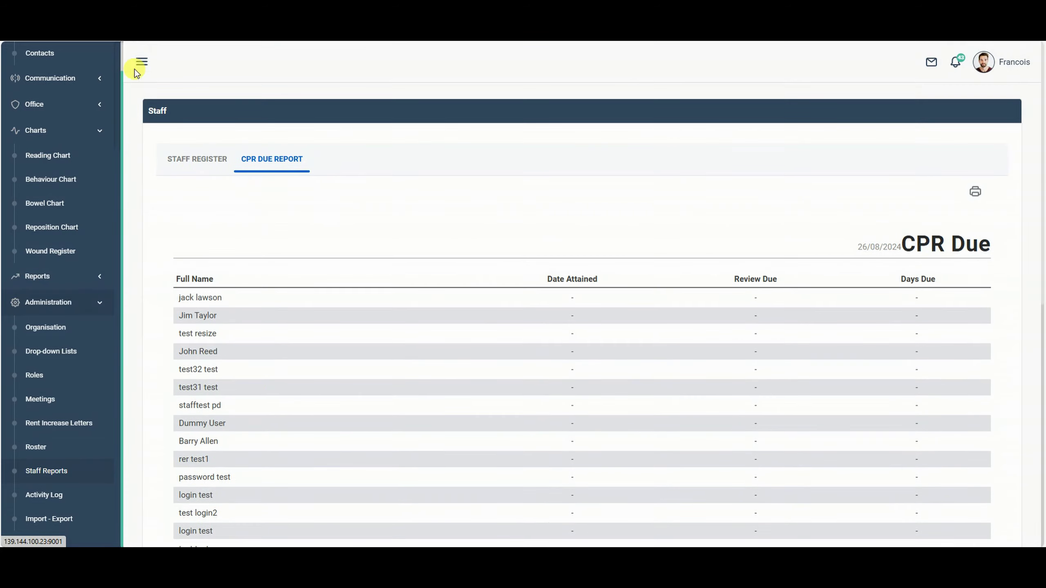
{"action": "scroll", "coordinate": [52, 103], "scroll_direction": "up", "scroll_amount": 3}
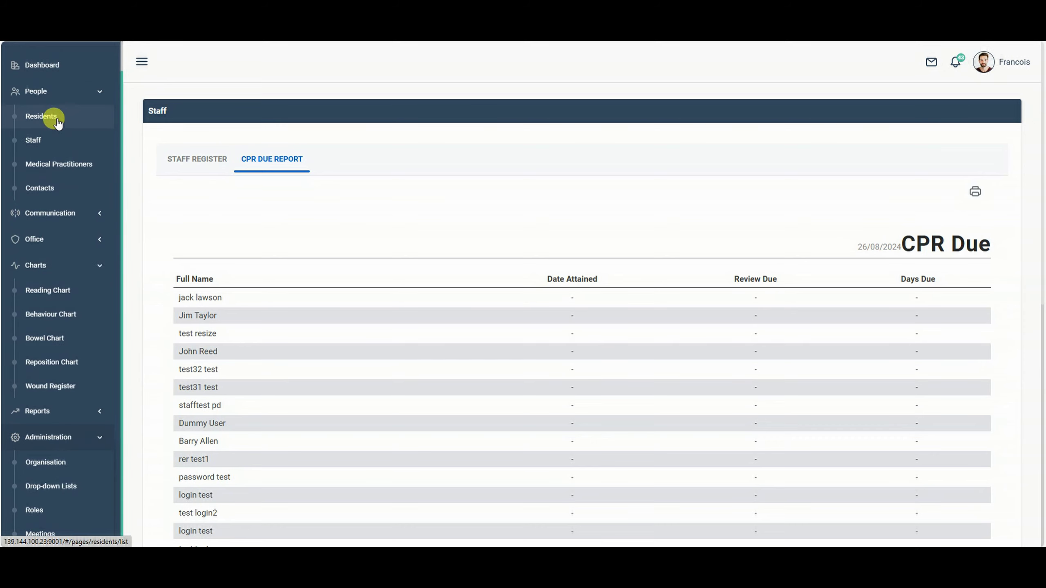
From the Staff list, view the second staff member's Documents and personal information.
{"action": "left_click", "coordinate": [41, 116]}
{"action": "left_click", "coordinate": [48, 143]}
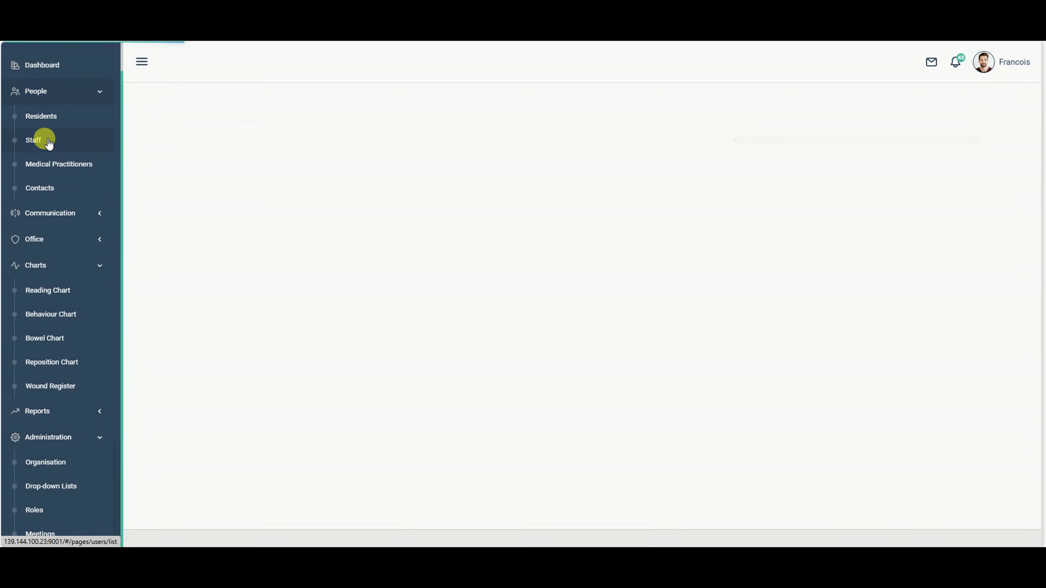
{"action": "left_click", "coordinate": [448, 197]}
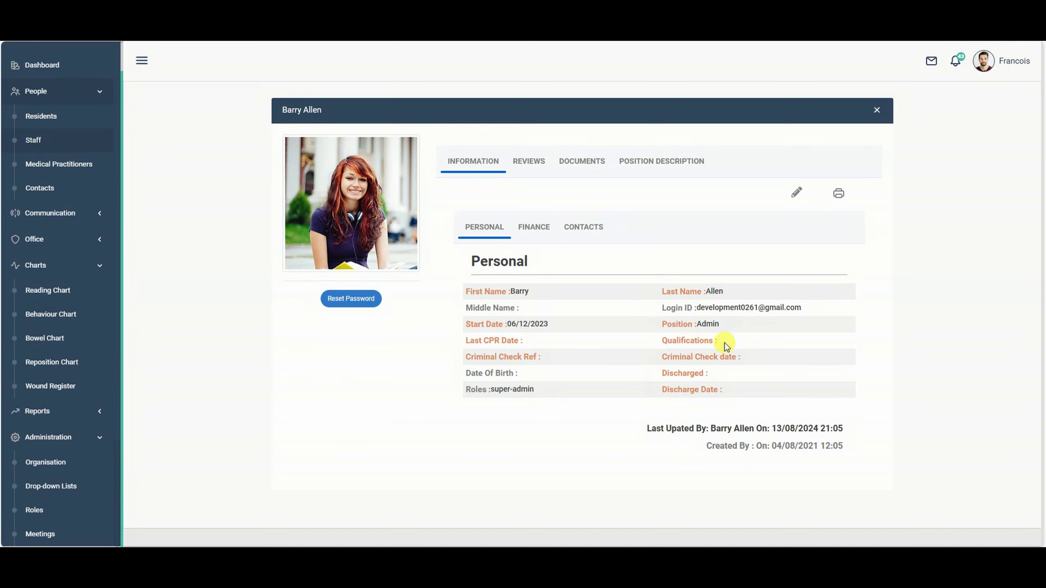
{"action": "left_click", "coordinate": [580, 162]}
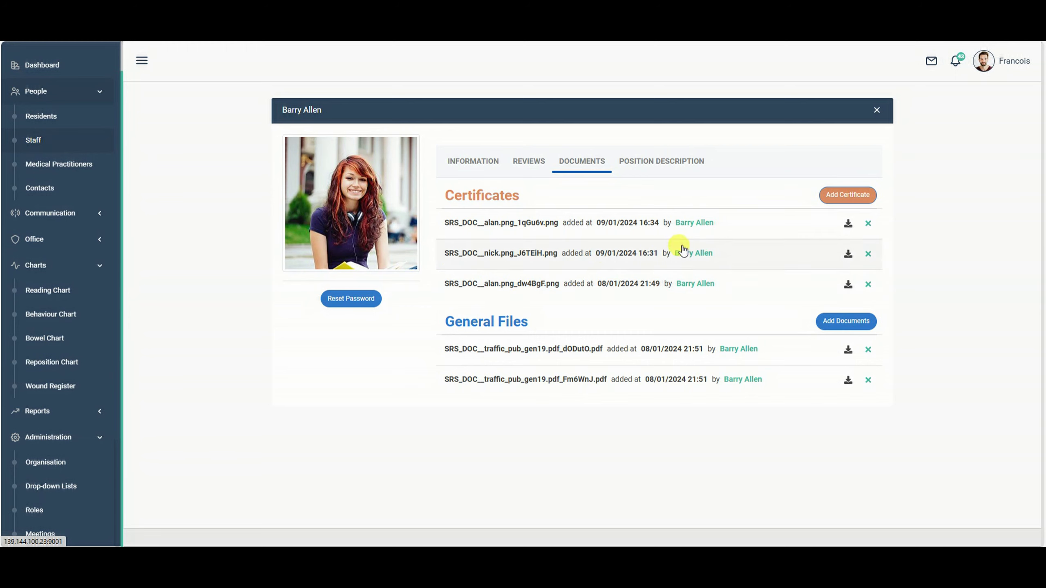
{"action": "left_click", "coordinate": [462, 163]}
{"action": "mouse_move", "coordinate": [361, 241]}
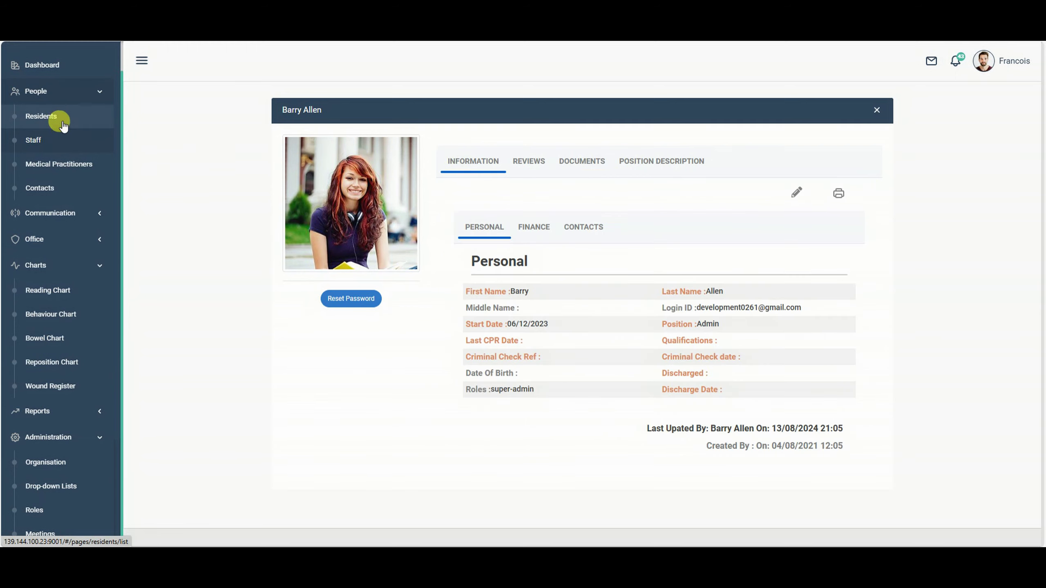
Check the first staff member's documents, including the position description, then close the profile.
{"action": "left_click", "coordinate": [48, 140]}
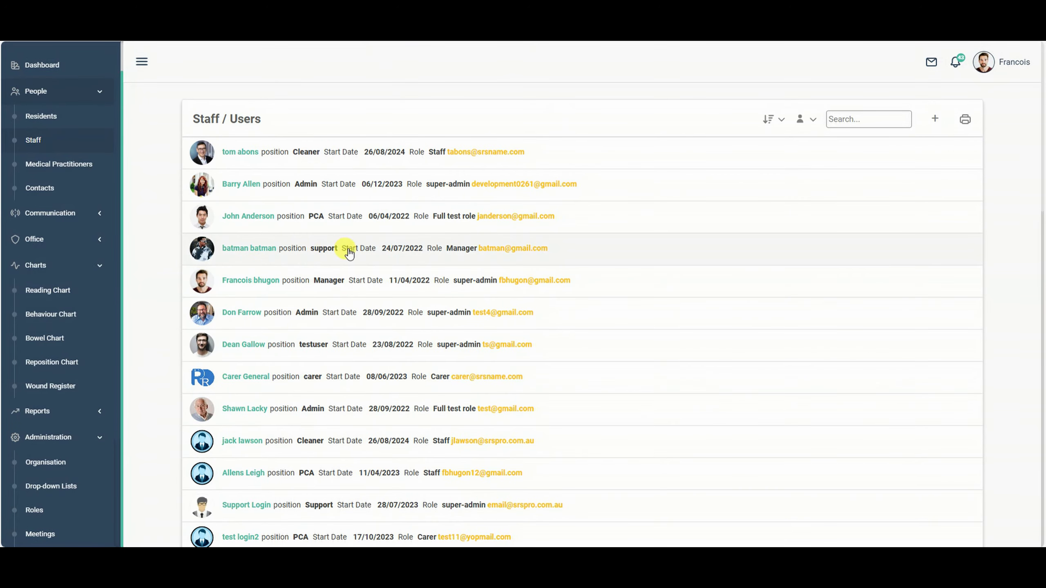
{"action": "scroll", "coordinate": [350, 255], "scroll_direction": "down", "scroll_amount": 5}
{"action": "scroll", "coordinate": [407, 302], "scroll_direction": "up", "scroll_amount": 5}
{"action": "left_click", "coordinate": [240, 144]}
{"action": "left_click", "coordinate": [576, 160]}
{"action": "left_click", "coordinate": [674, 173]}
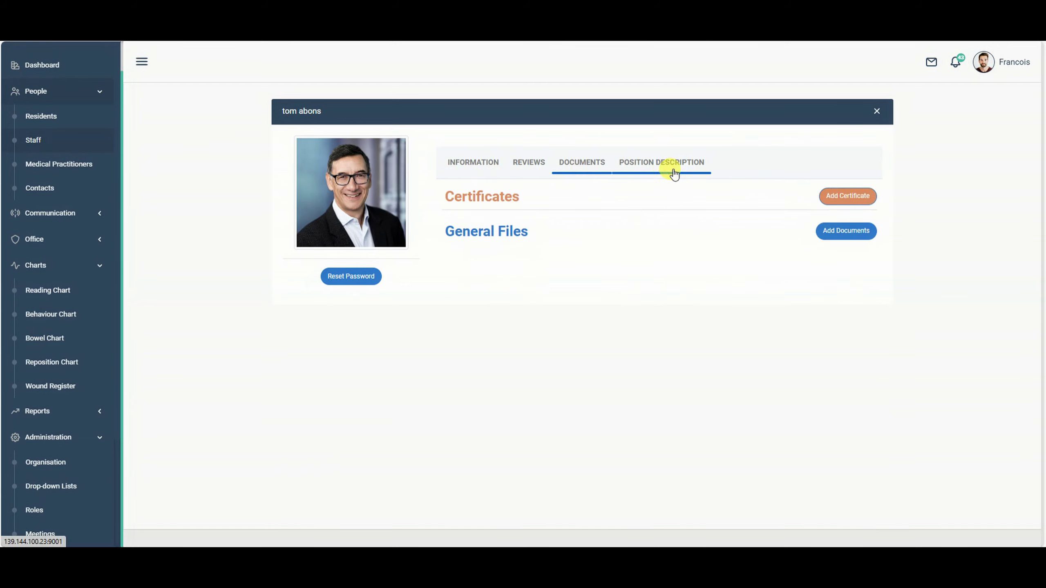
{"action": "left_click", "coordinate": [877, 111]}
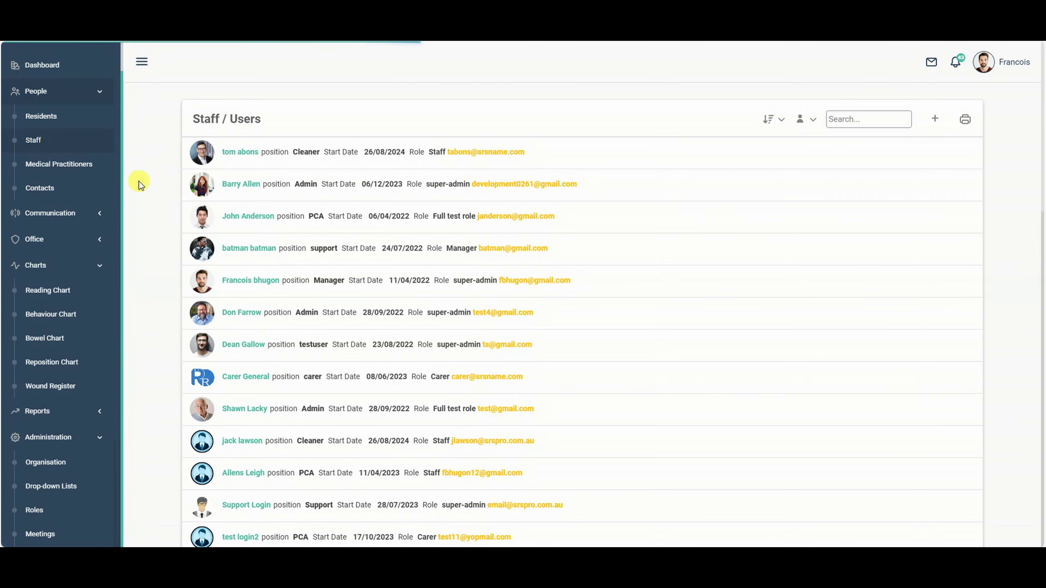
Preview the letter.pdf certificate among the manager's three staff documents.
{"action": "left_click", "coordinate": [256, 282]}
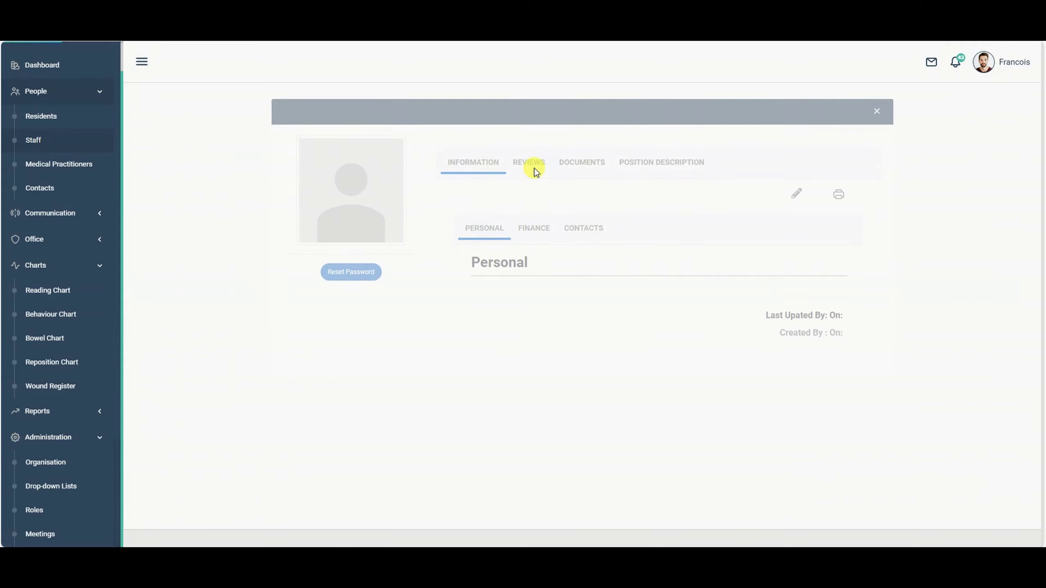
{"action": "left_click", "coordinate": [580, 162]}
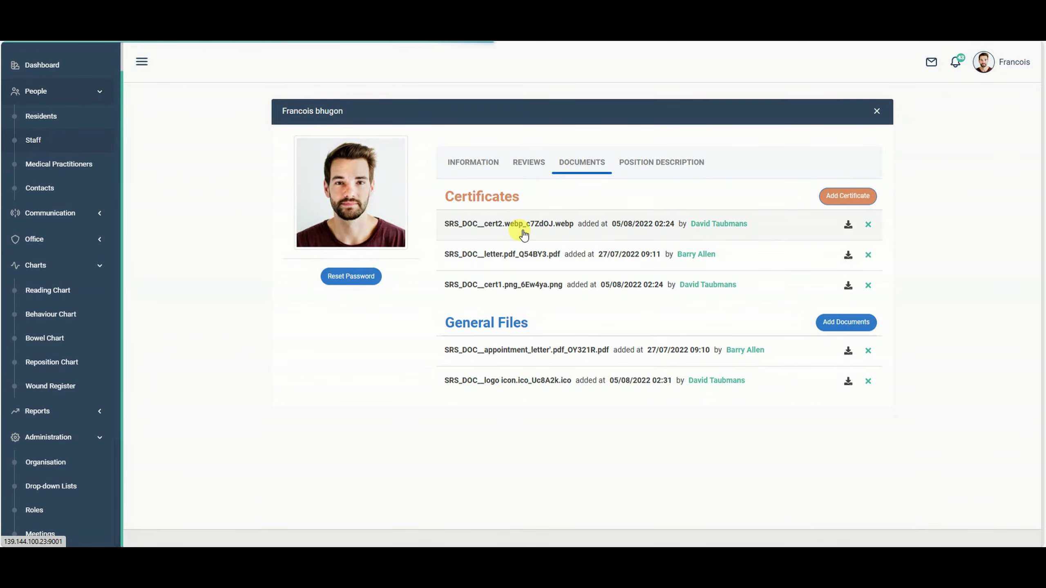
{"action": "left_click", "coordinate": [520, 254]}
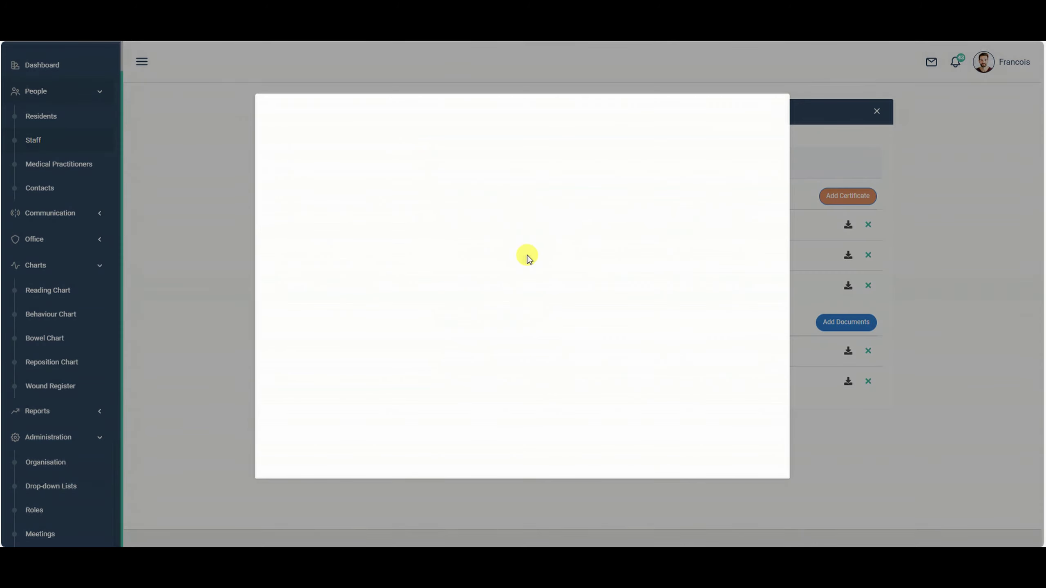
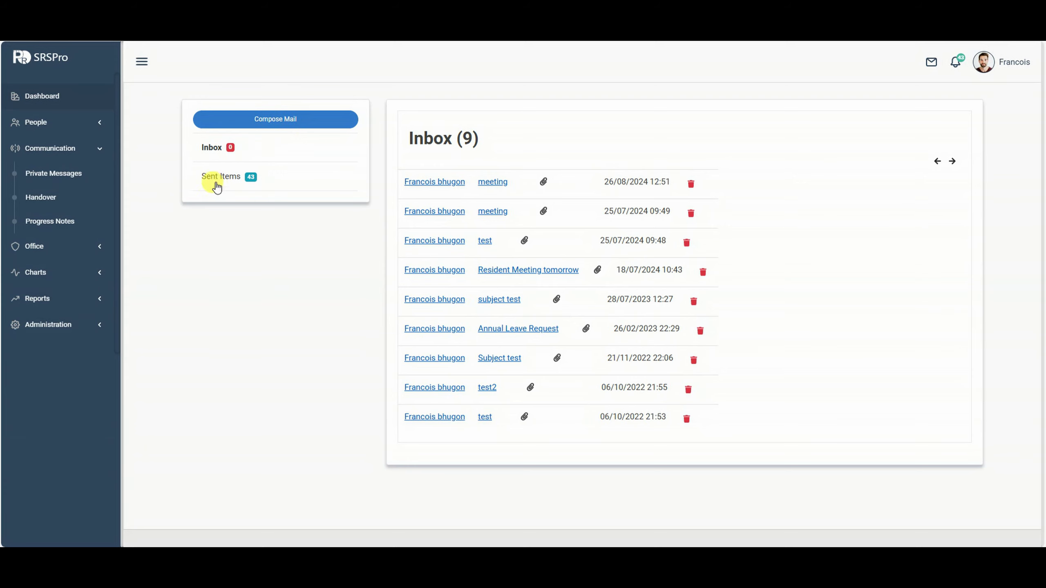
Glance at Sent Items, then return to the Inbox messages.
{"action": "left_click", "coordinate": [216, 186]}
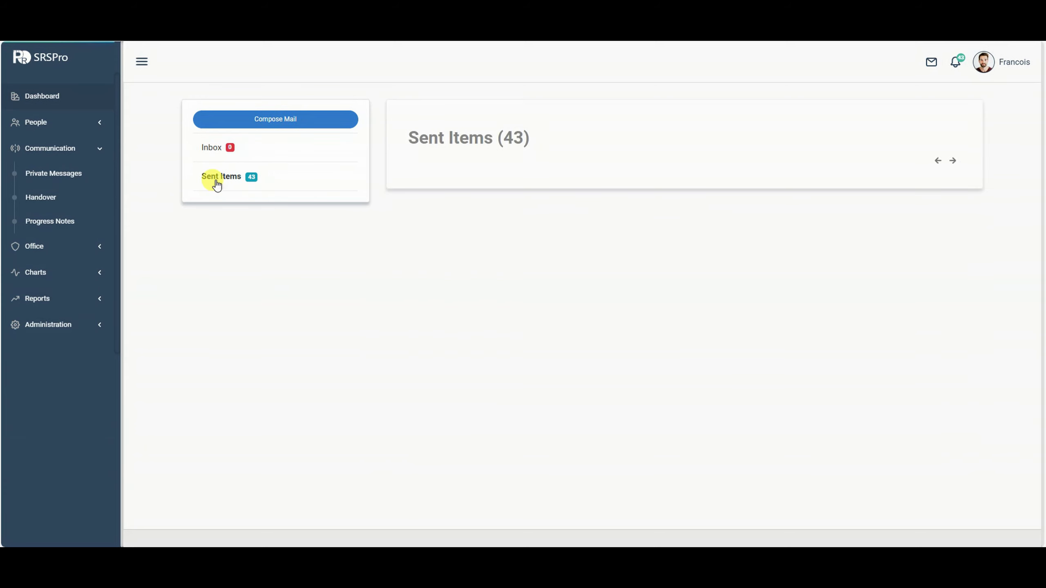
{"action": "left_click", "coordinate": [204, 155]}
{"action": "left_click", "coordinate": [205, 146]}
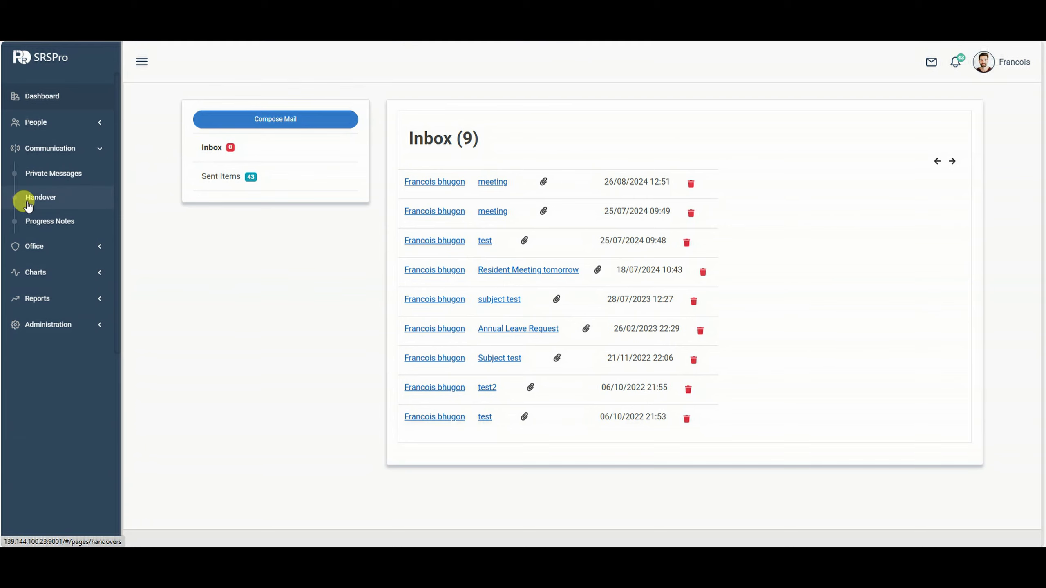
Go to Handovers, scroll through the shift notes and incidents, and start a new handover note.
{"action": "left_click", "coordinate": [40, 197]}
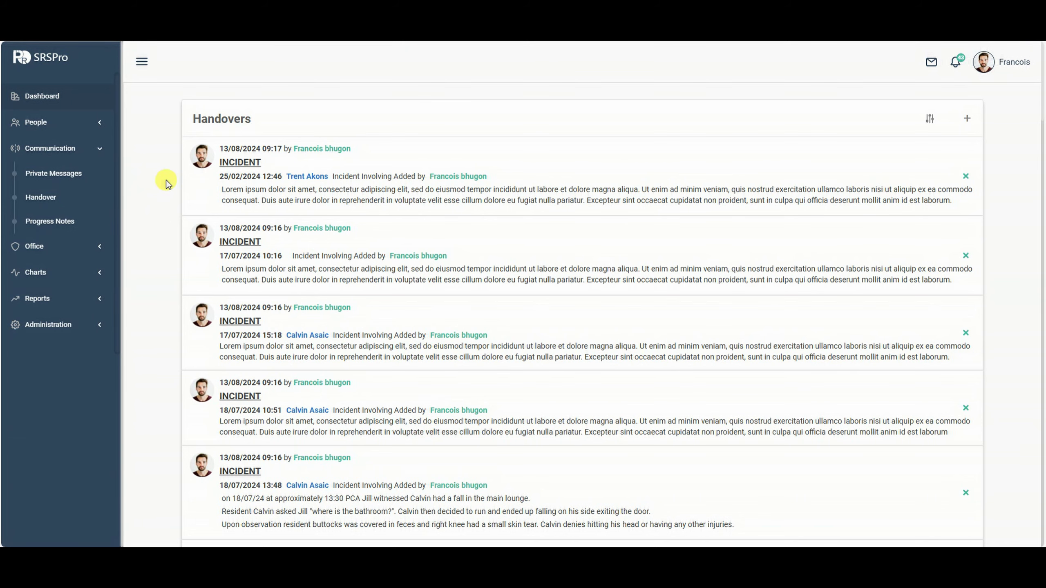
{"action": "scroll", "coordinate": [166, 183], "scroll_direction": "down", "scroll_amount": 8}
{"action": "scroll", "coordinate": [163, 208], "scroll_direction": "down", "scroll_amount": 3}
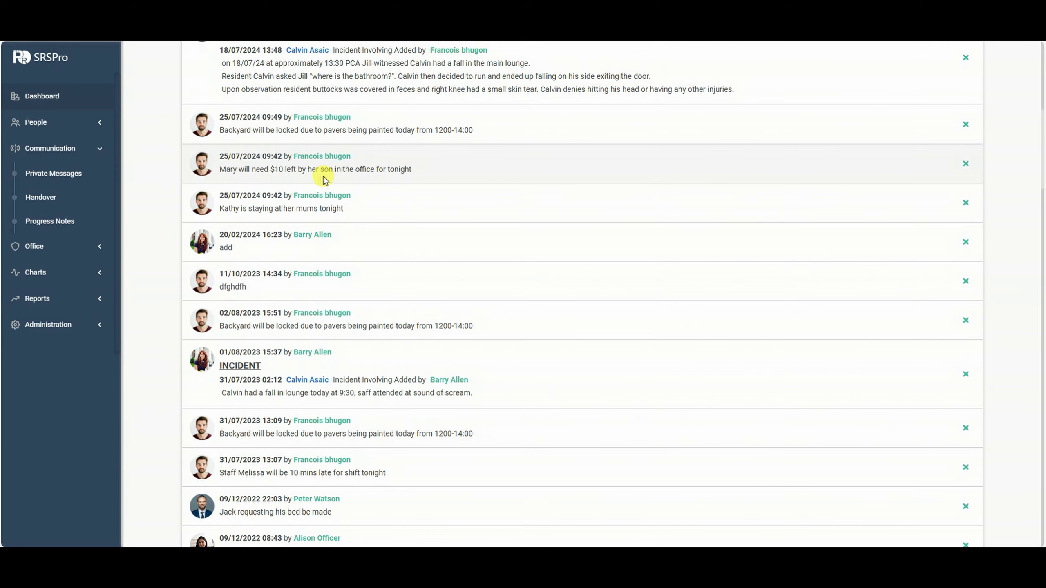
{"action": "scroll", "coordinate": [453, 195], "scroll_direction": "down", "scroll_amount": 3}
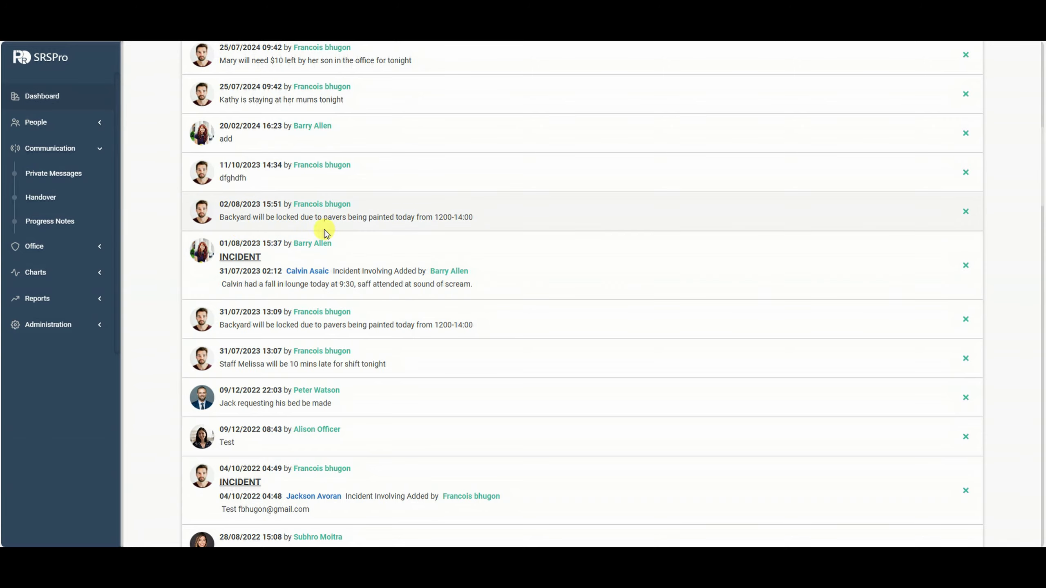
{"action": "scroll", "coordinate": [237, 221], "scroll_direction": "up", "scroll_amount": 10}
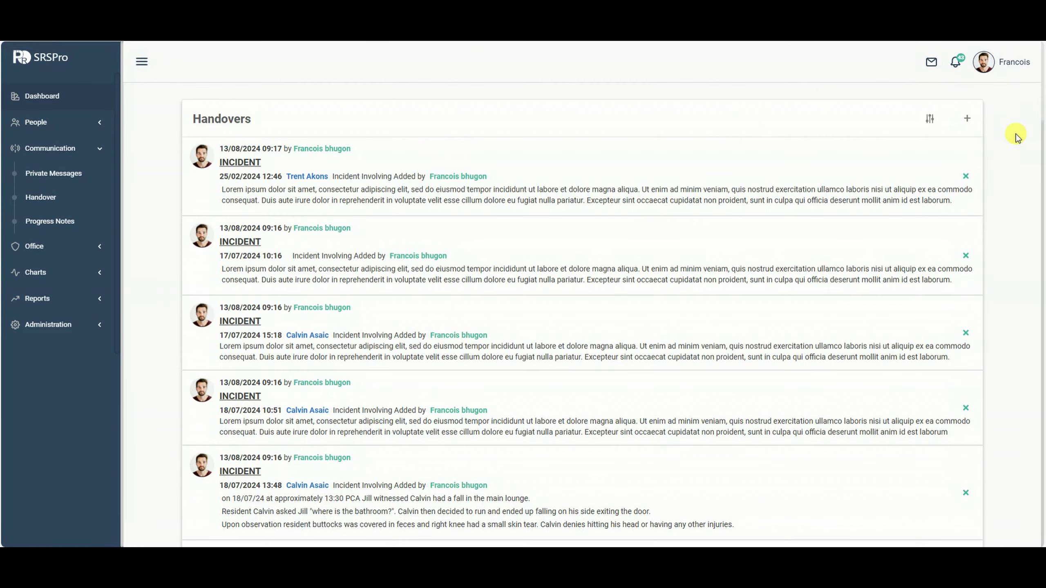
{"action": "left_click", "coordinate": [966, 120]}
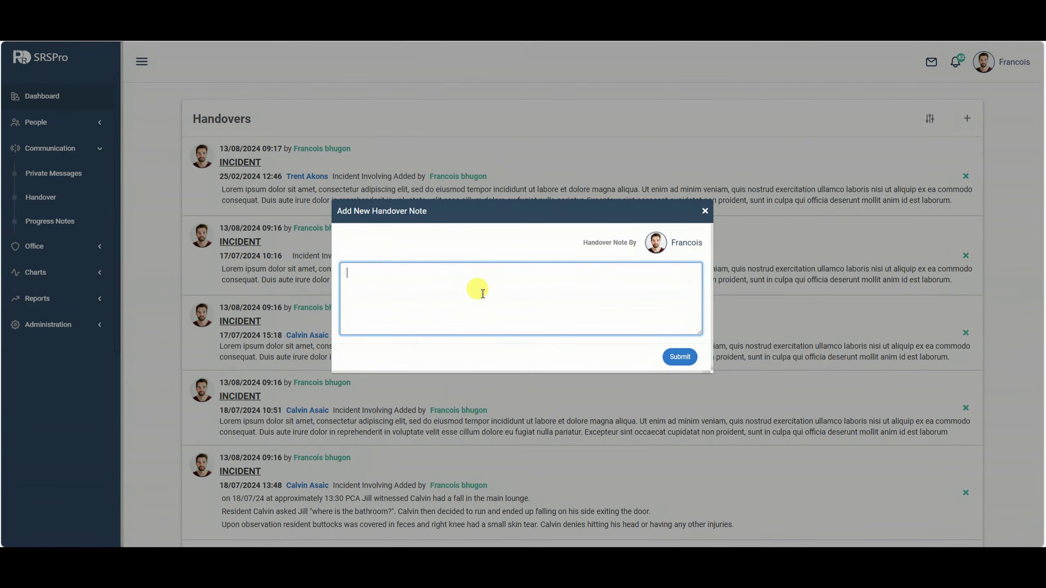
Submit the handover note 'test' and check it in the Handovers list.
{"action": "type", "text": "test"}
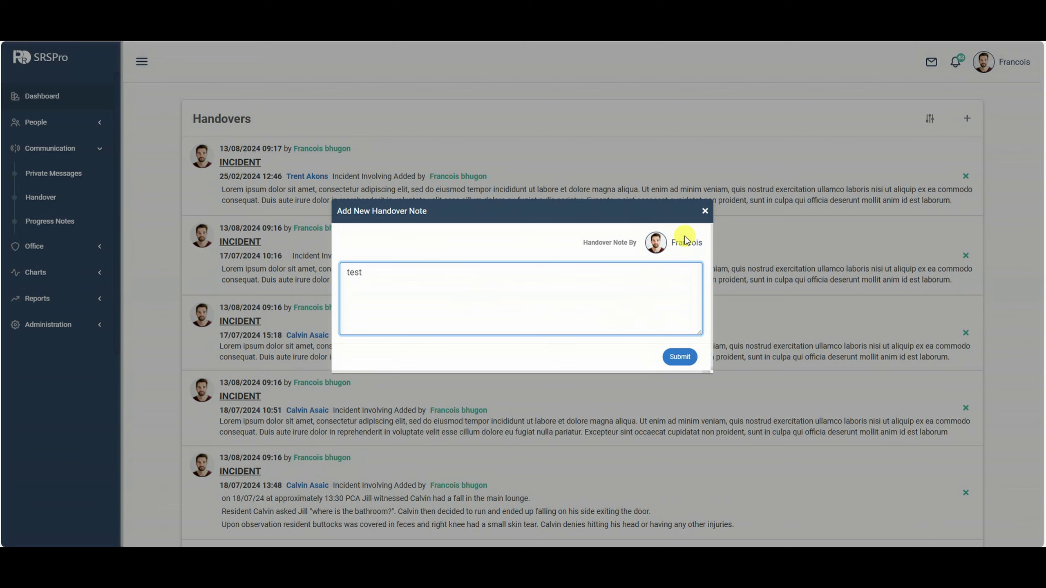
{"action": "left_click", "coordinate": [680, 356]}
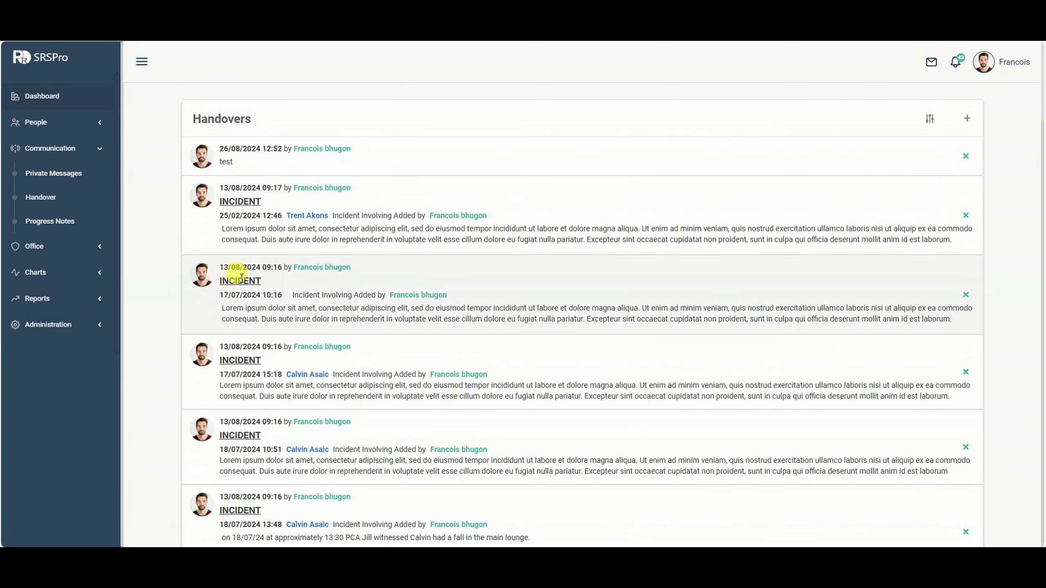
{"action": "scroll", "coordinate": [275, 289], "scroll_direction": "down", "scroll_amount": 4}
{"action": "scroll", "coordinate": [443, 292], "scroll_direction": "down", "scroll_amount": 10}
{"action": "scroll", "coordinate": [465, 325], "scroll_direction": "down", "scroll_amount": 3}
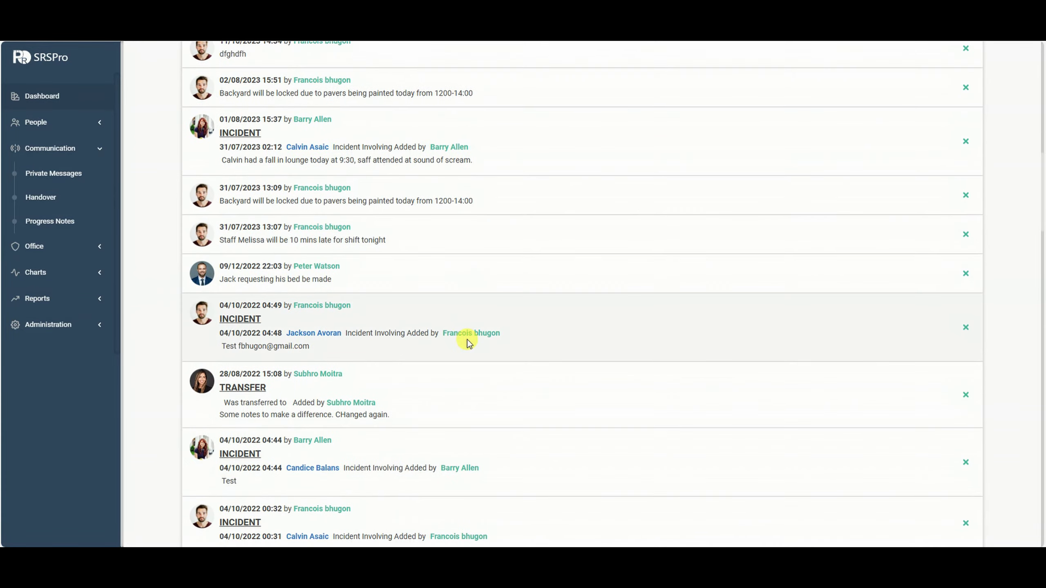
{"action": "scroll", "coordinate": [465, 350], "scroll_direction": "up", "scroll_amount": 20}
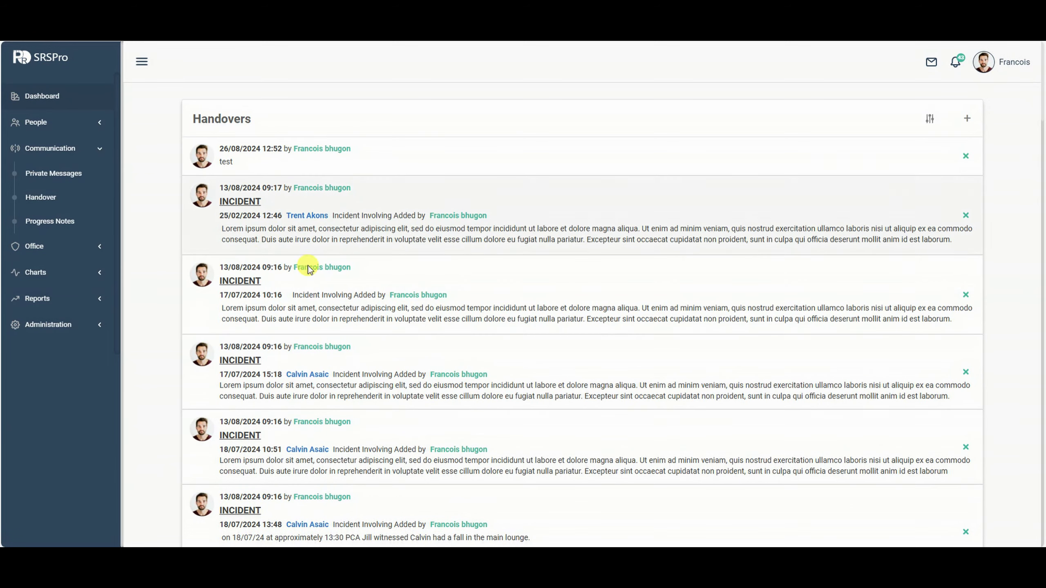
{"action": "left_click", "coordinate": [71, 229]}
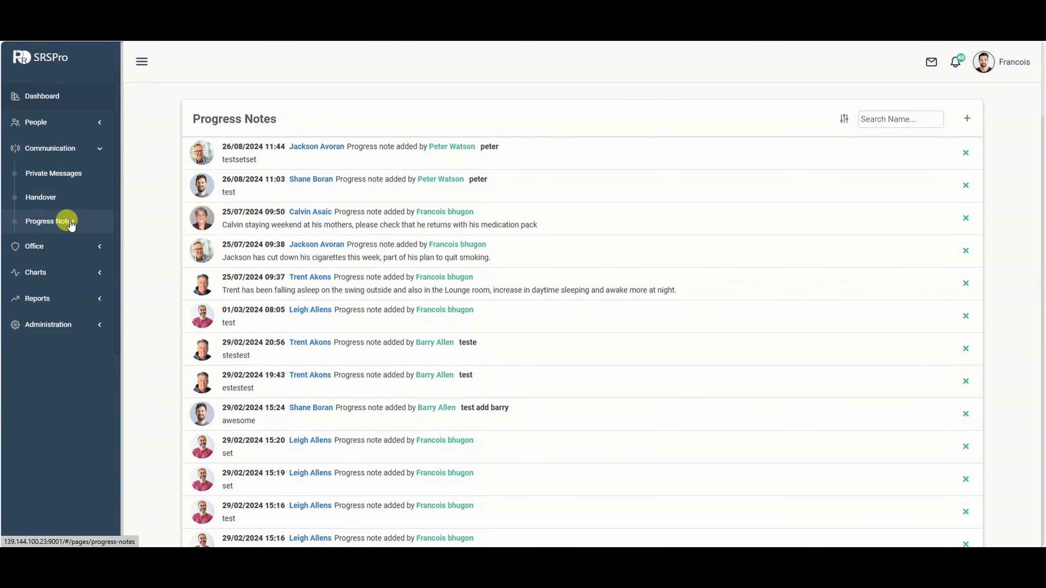
Save a progress note reading 'tsetset' for the first resident in the dropdown.
{"action": "left_click", "coordinate": [63, 206]}
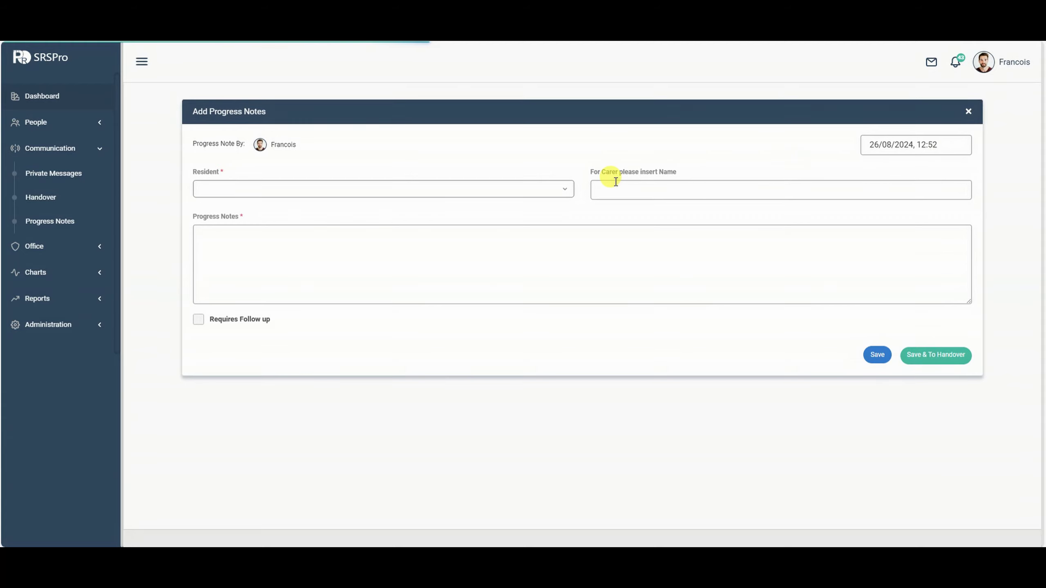
{"action": "left_click", "coordinate": [477, 192]}
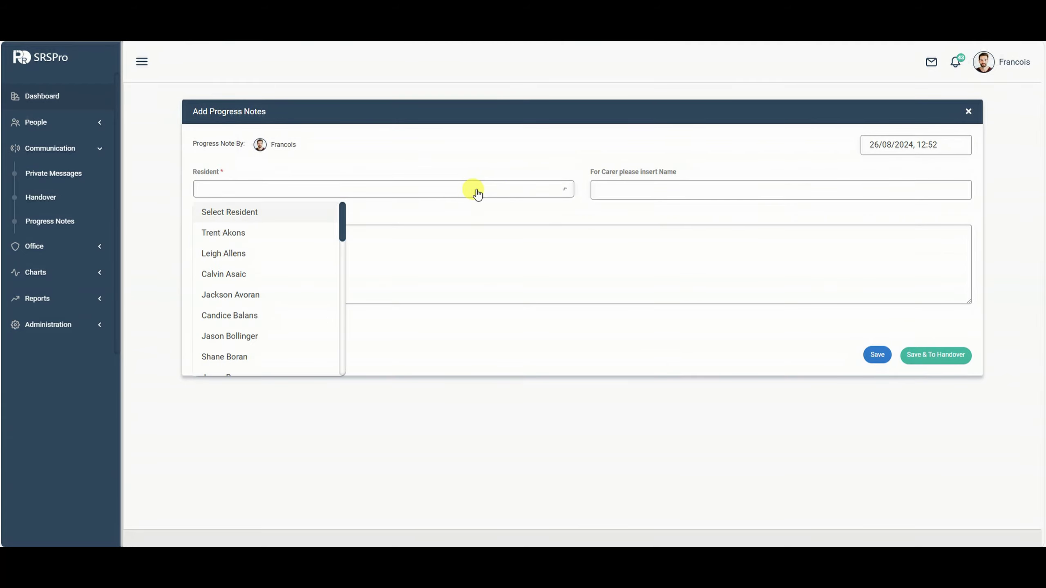
{"action": "left_click", "coordinate": [255, 235]}
{"action": "left_click", "coordinate": [455, 246]}
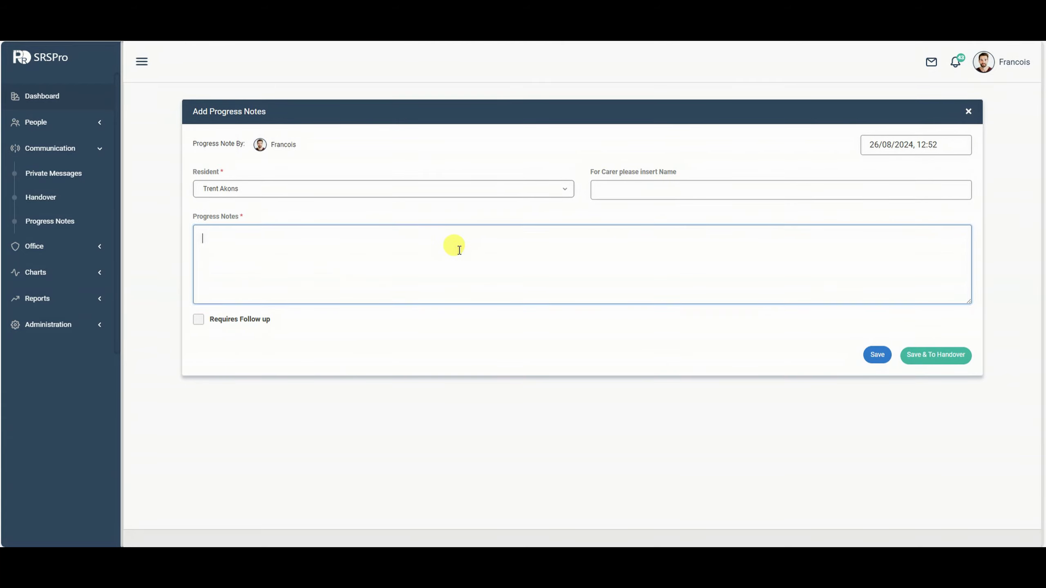
{"action": "type", "text": "tsetset"}
{"action": "left_click", "coordinate": [877, 355]}
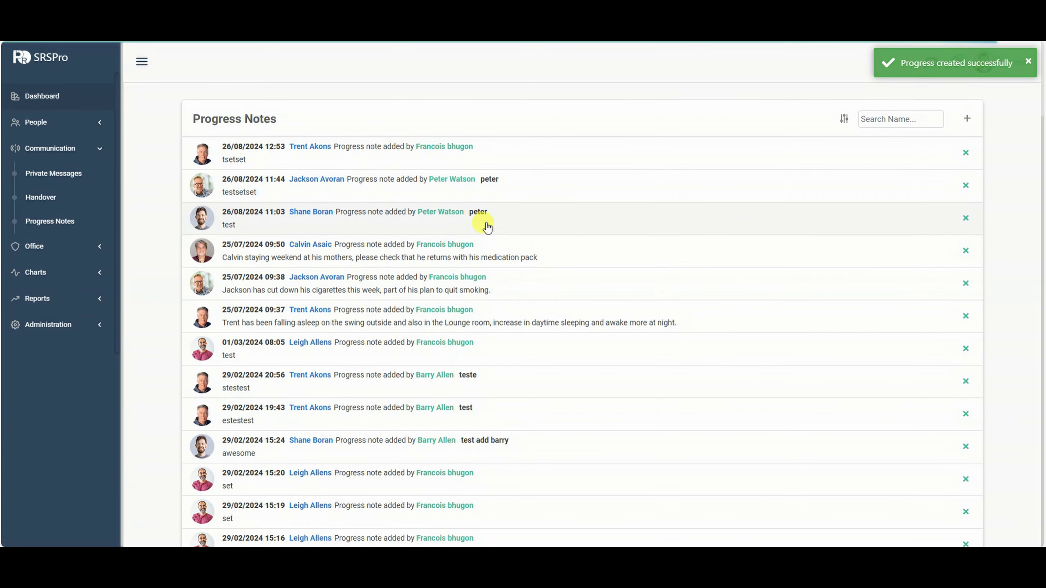
{"action": "left_click", "coordinate": [87, 120]}
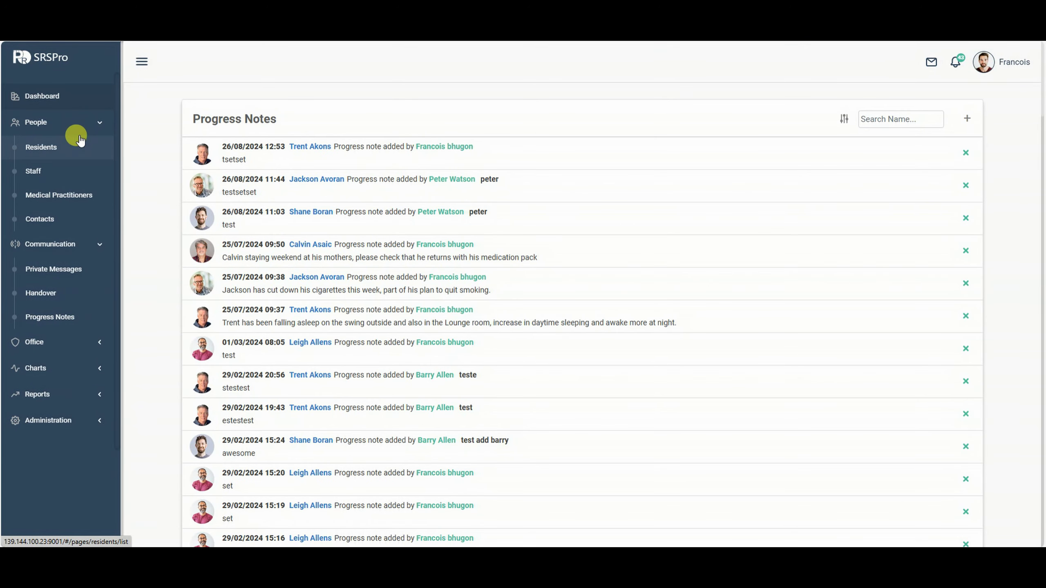
Open the first resident's record, check their Office progress notes, and begin an Ongoing Support Plan review.
{"action": "left_click", "coordinate": [80, 142]}
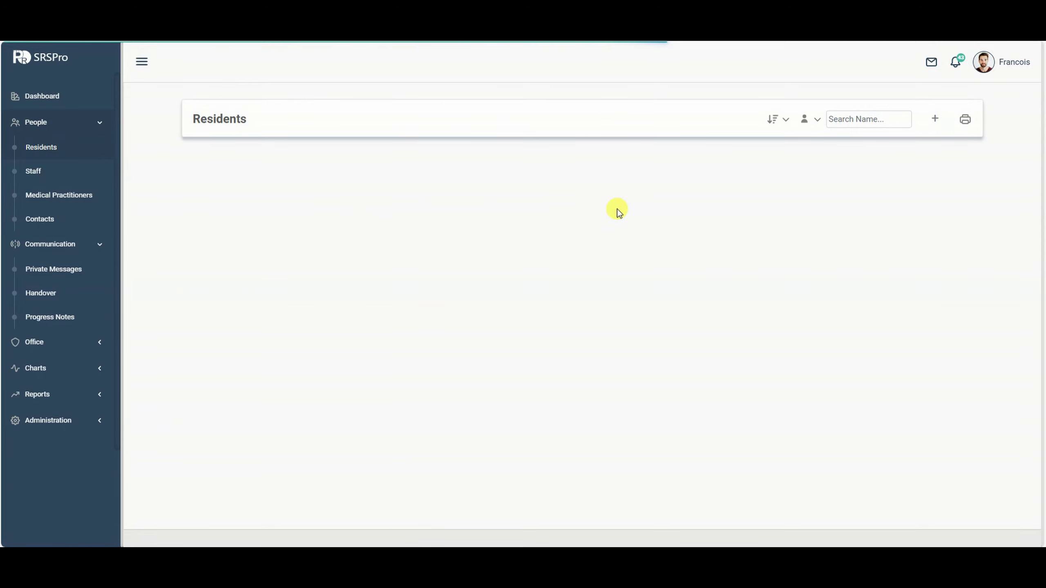
{"action": "left_click", "coordinate": [348, 150]}
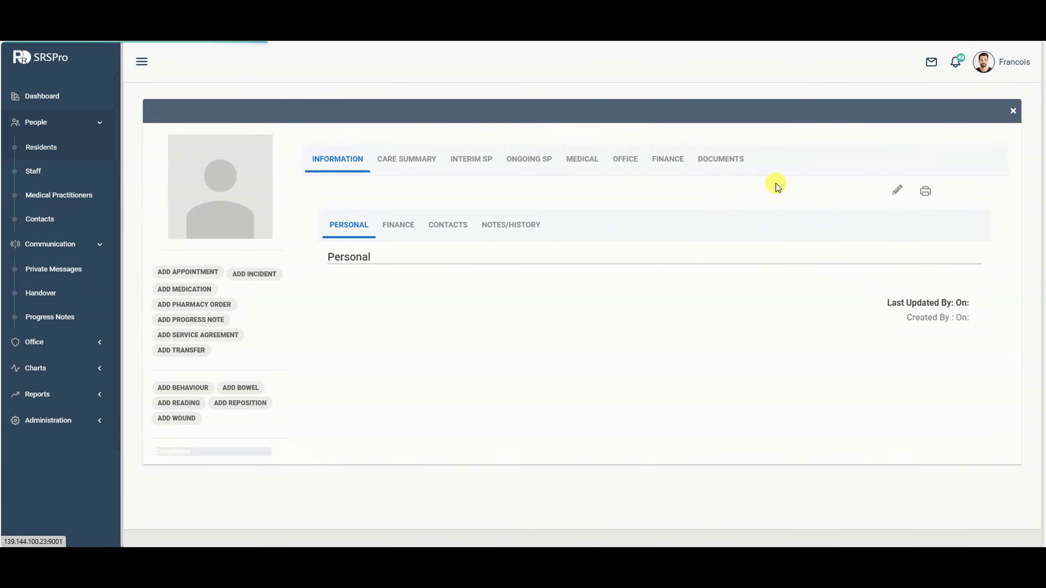
{"action": "left_click", "coordinate": [638, 176]}
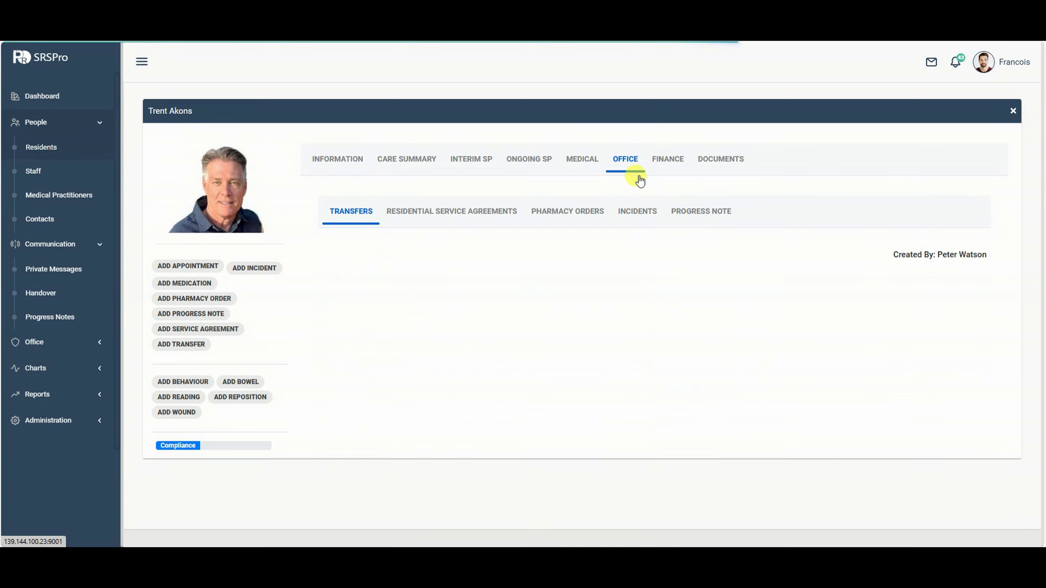
{"action": "left_click", "coordinate": [704, 214]}
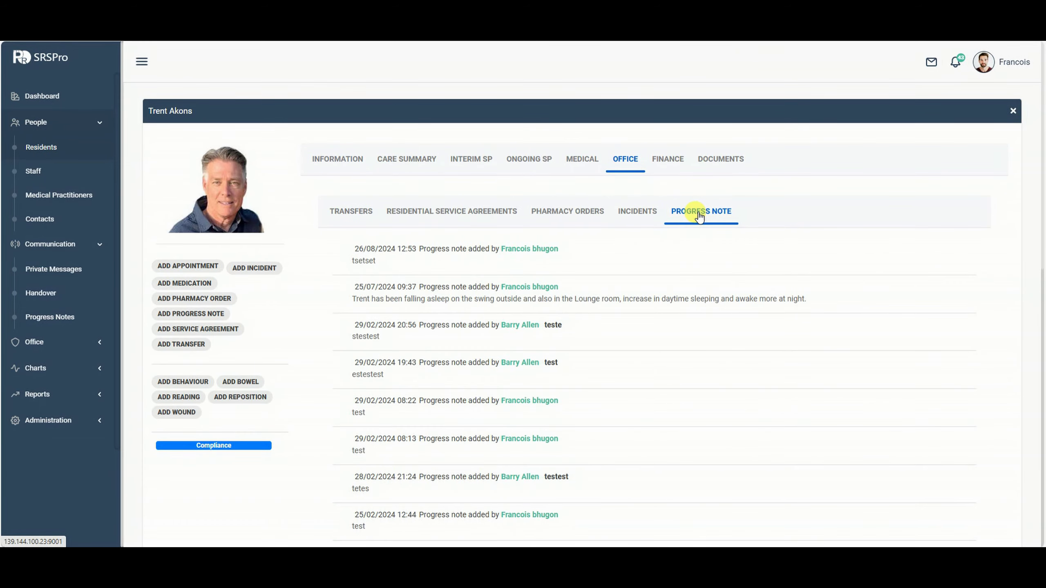
{"action": "scroll", "coordinate": [572, 267], "scroll_direction": "down", "scroll_amount": 6}
{"action": "scroll", "coordinate": [597, 301], "scroll_direction": "up", "scroll_amount": 6}
{"action": "left_click", "coordinate": [578, 210]}
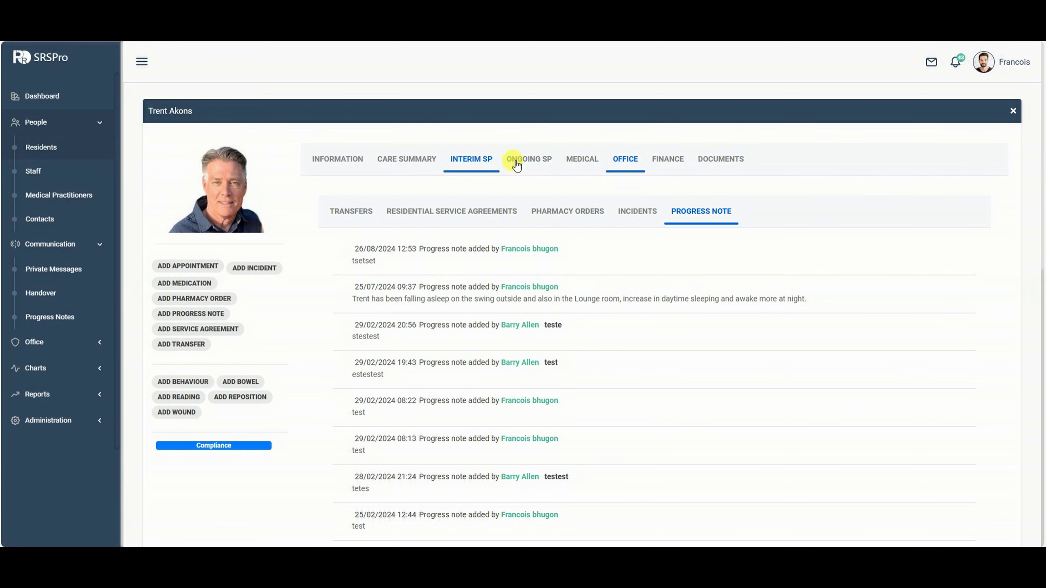
{"action": "left_click", "coordinate": [534, 163]}
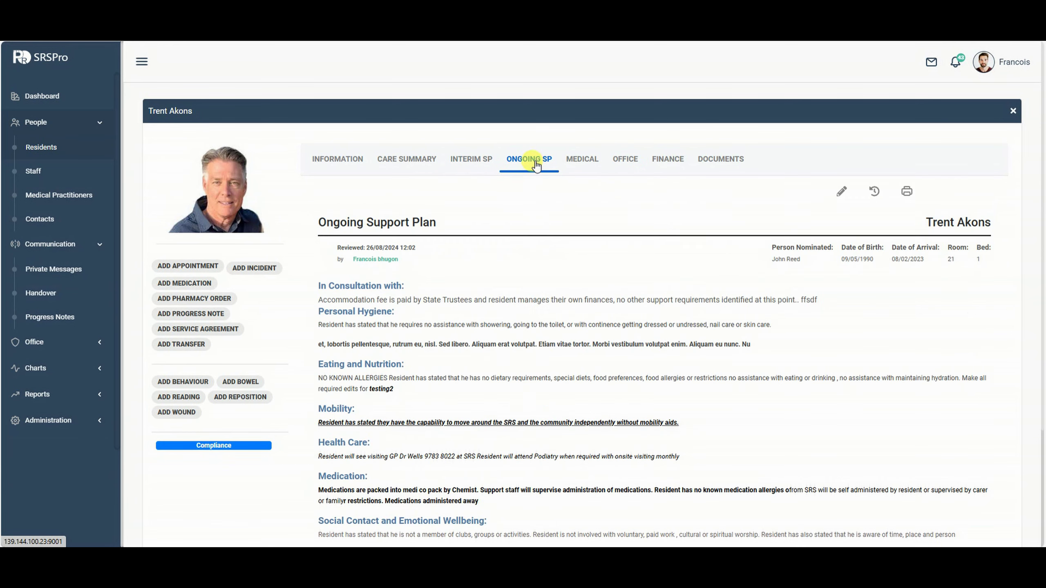
{"action": "left_click", "coordinate": [841, 193]}
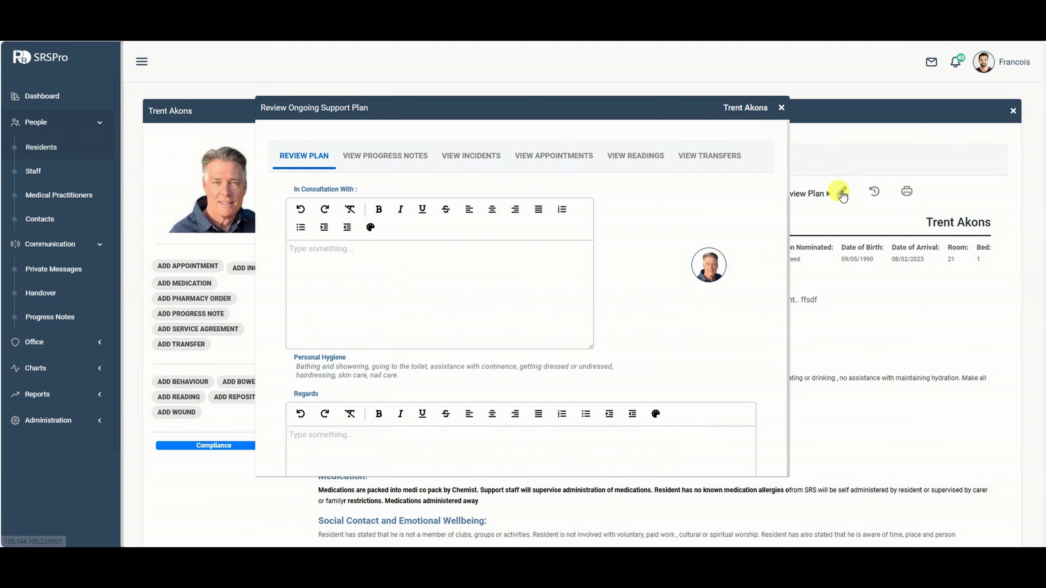
Cycle through the review's progress notes, incidents, appointments, readings and transfers views.
{"action": "scroll", "coordinate": [557, 257], "scroll_direction": "down", "scroll_amount": 1}
{"action": "scroll", "coordinate": [557, 257], "scroll_direction": "down", "scroll_amount": 3}
{"action": "scroll", "coordinate": [557, 257], "scroll_direction": "up", "scroll_amount": 5}
{"action": "left_click", "coordinate": [375, 156]}
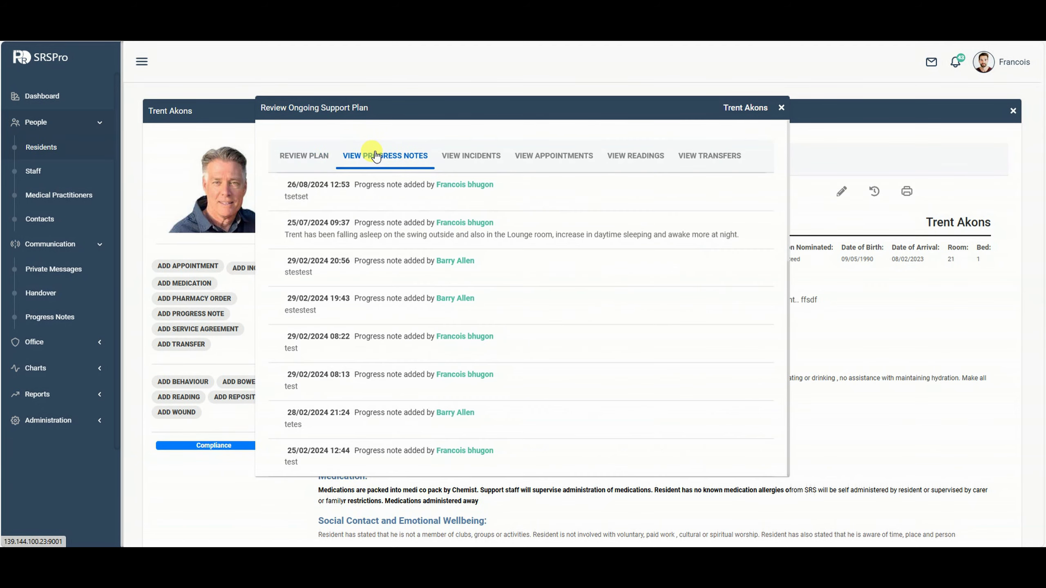
{"action": "left_click", "coordinate": [464, 157]}
{"action": "left_click", "coordinate": [572, 159]}
{"action": "left_click", "coordinate": [626, 162]}
{"action": "left_click", "coordinate": [700, 157]}
{"action": "left_click", "coordinate": [418, 158]}
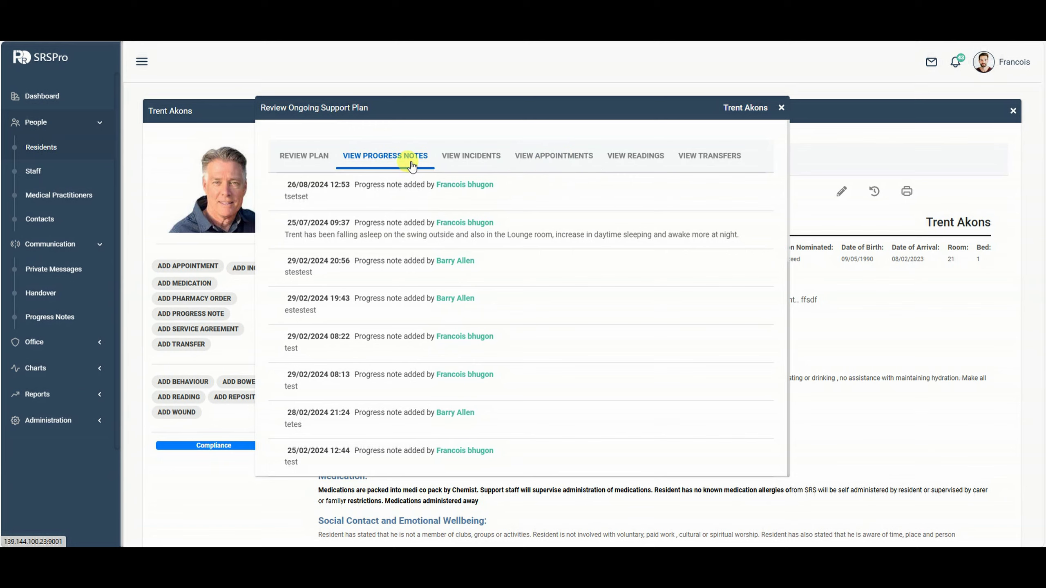
Recheck incidents, appointments, readings and transfers, then return to Review Plan and close it.
{"action": "scroll", "coordinate": [399, 208], "scroll_direction": "down", "scroll_amount": 3}
{"action": "scroll", "coordinate": [424, 222], "scroll_direction": "up", "scroll_amount": 3}
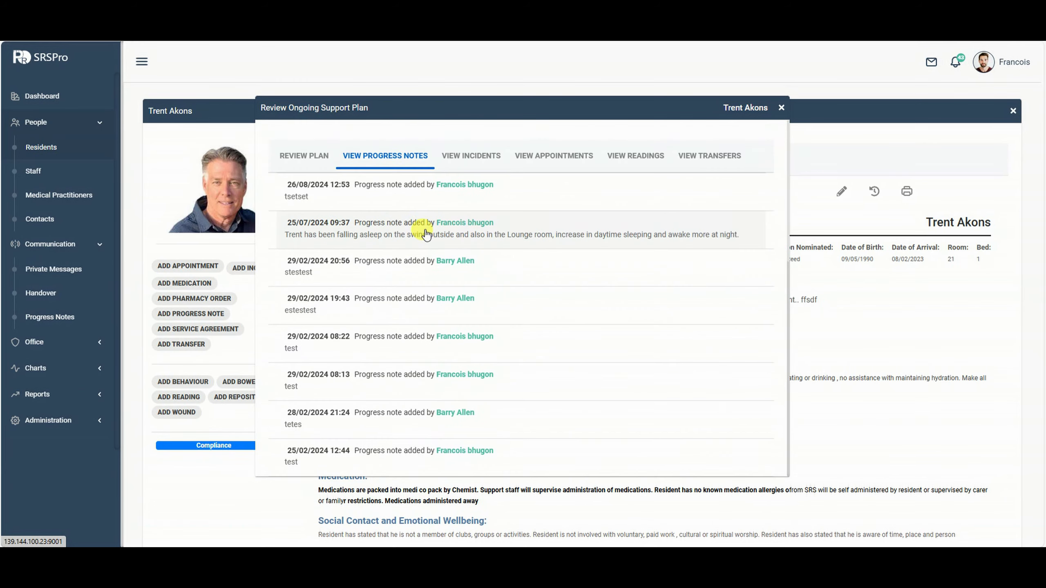
{"action": "scroll", "coordinate": [424, 222], "scroll_direction": "down", "scroll_amount": 3}
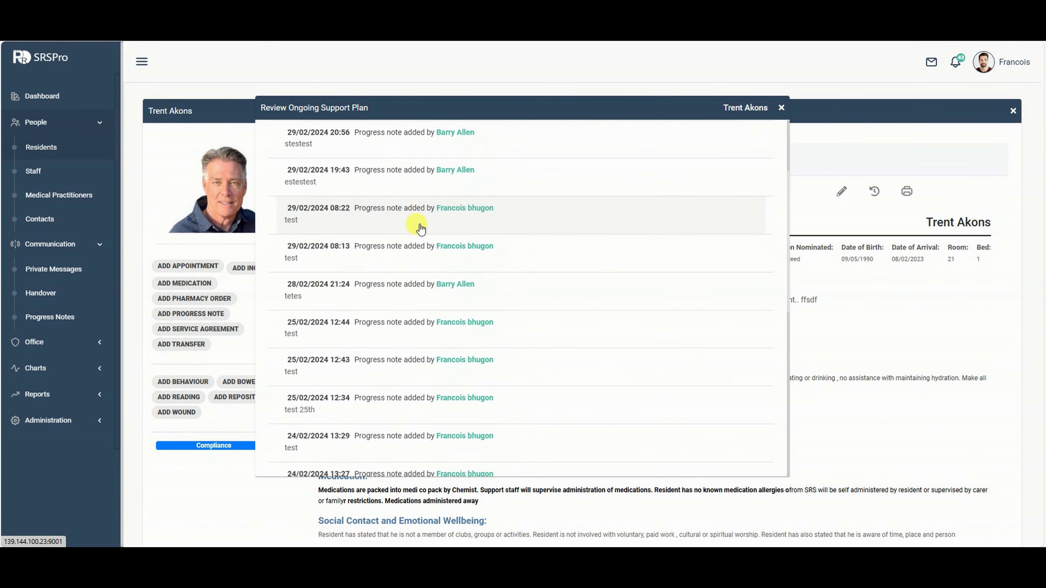
{"action": "scroll", "coordinate": [424, 231], "scroll_direction": "up", "scroll_amount": 3}
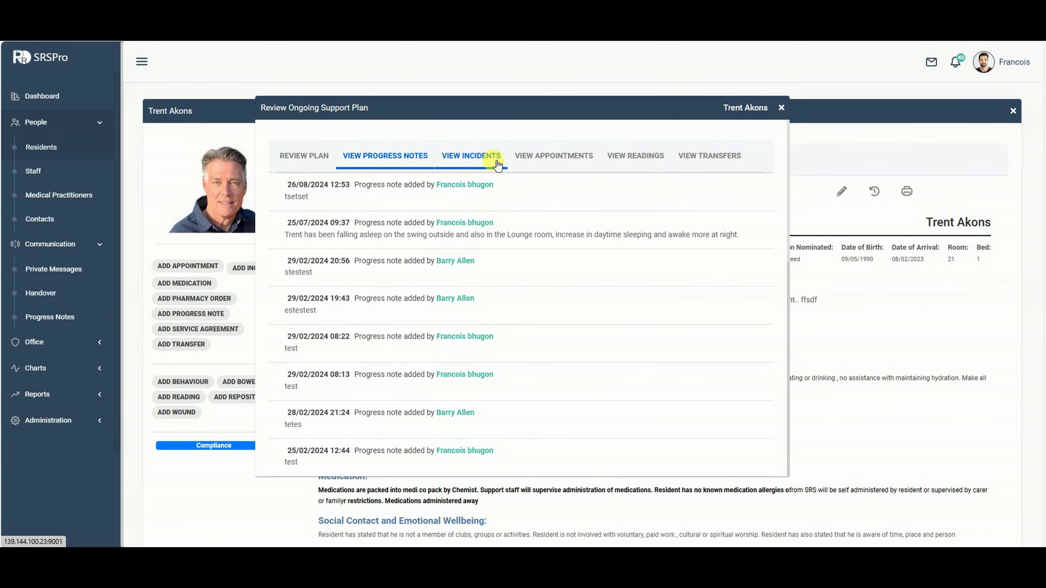
{"action": "left_click", "coordinate": [469, 164]}
{"action": "left_click", "coordinate": [570, 160]}
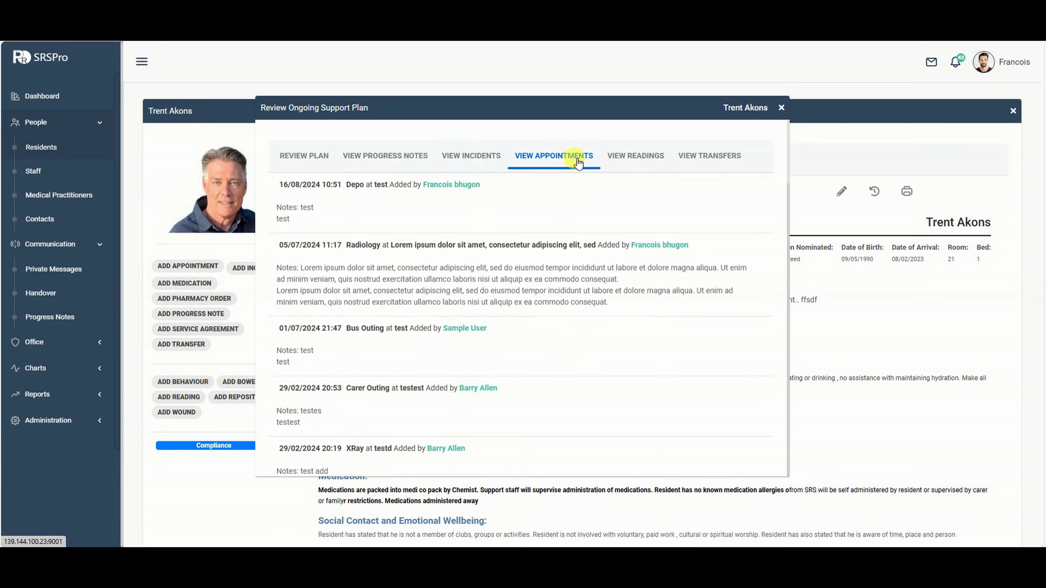
{"action": "left_click", "coordinate": [664, 166]}
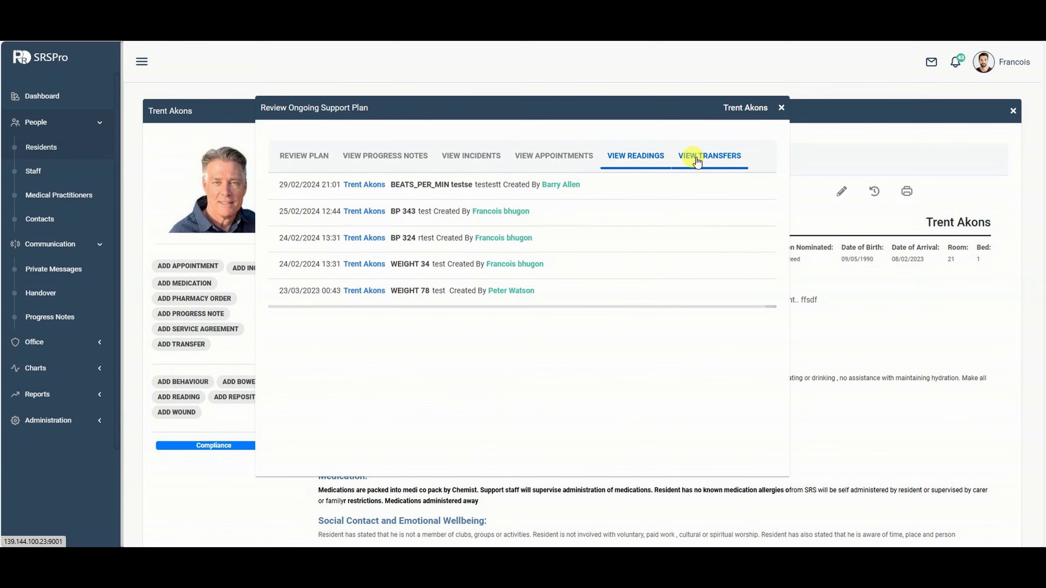
{"action": "left_click", "coordinate": [678, 162]}
{"action": "left_click", "coordinate": [296, 159]}
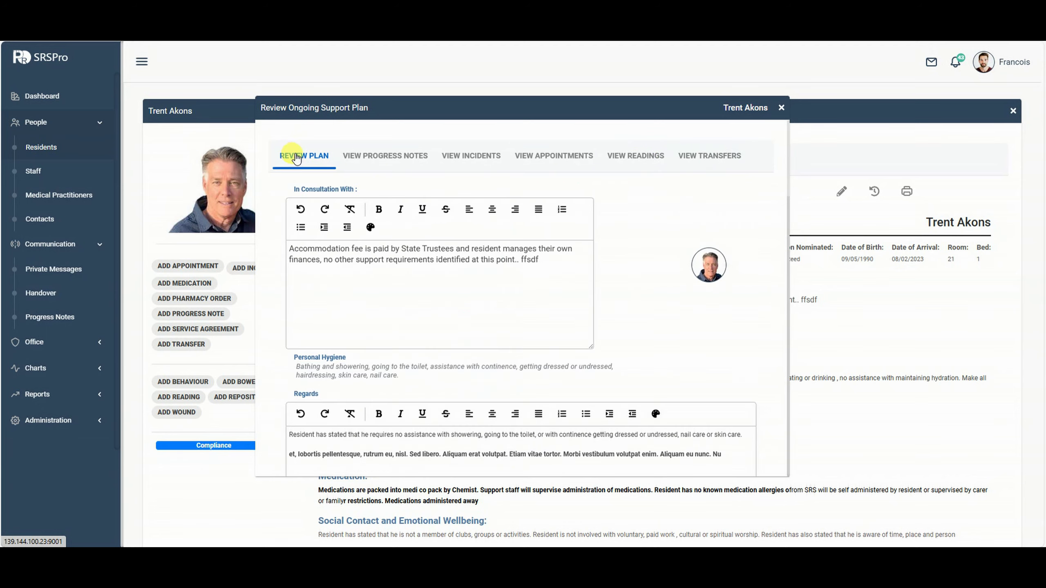
{"action": "left_click", "coordinate": [780, 108]}
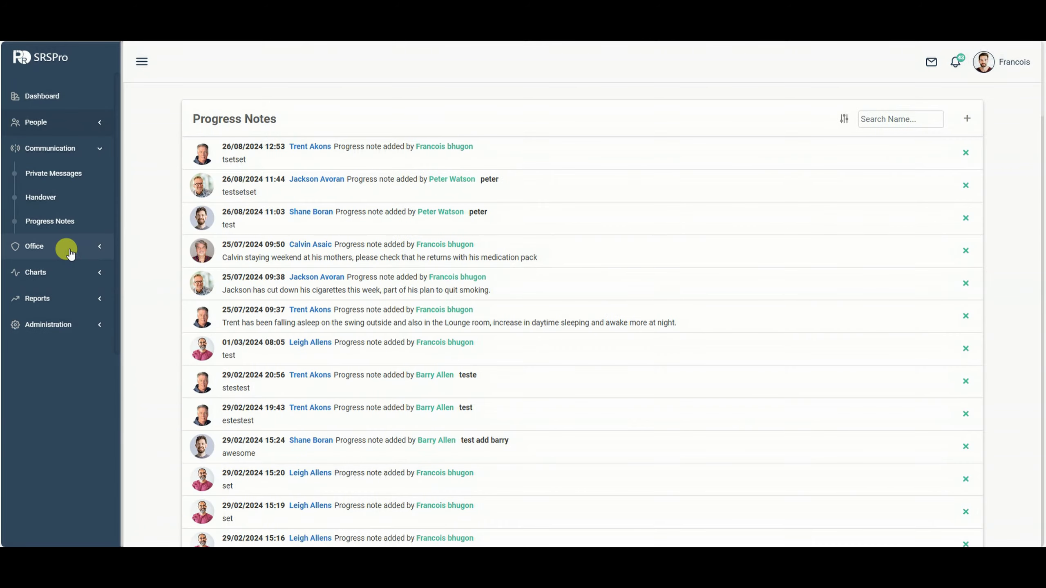
Show the Aug 25–31, 2024 appointments calendar and start an appointment on Monday 26/8.
{"action": "left_click", "coordinate": [67, 248]}
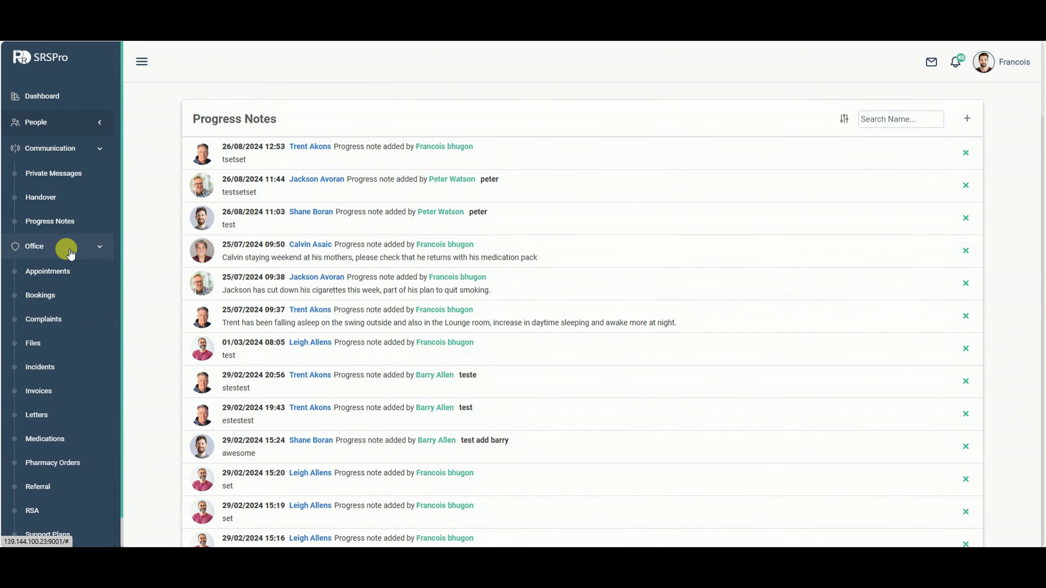
{"action": "left_click", "coordinate": [81, 147]}
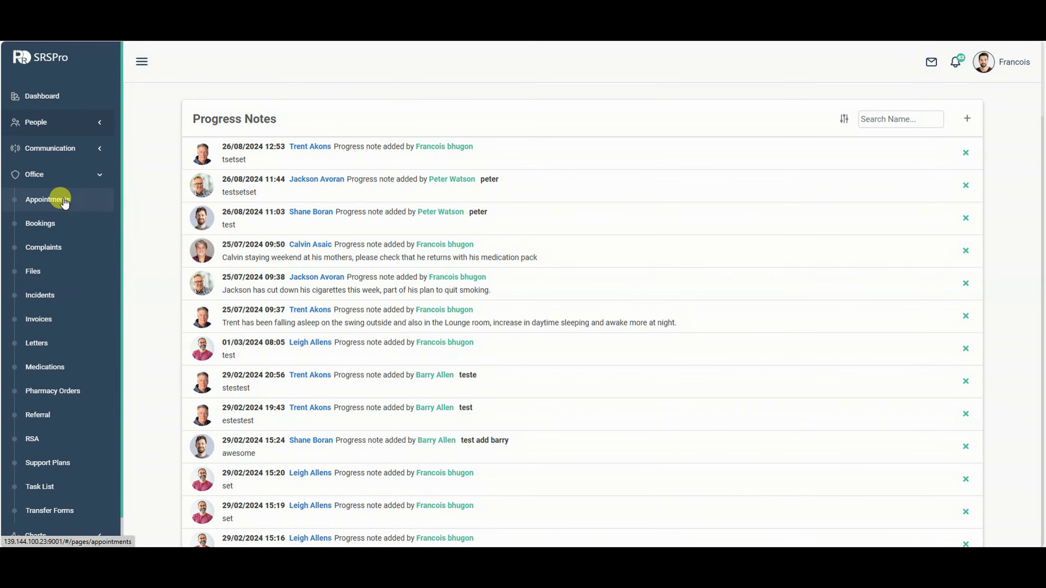
{"action": "left_click", "coordinate": [63, 200]}
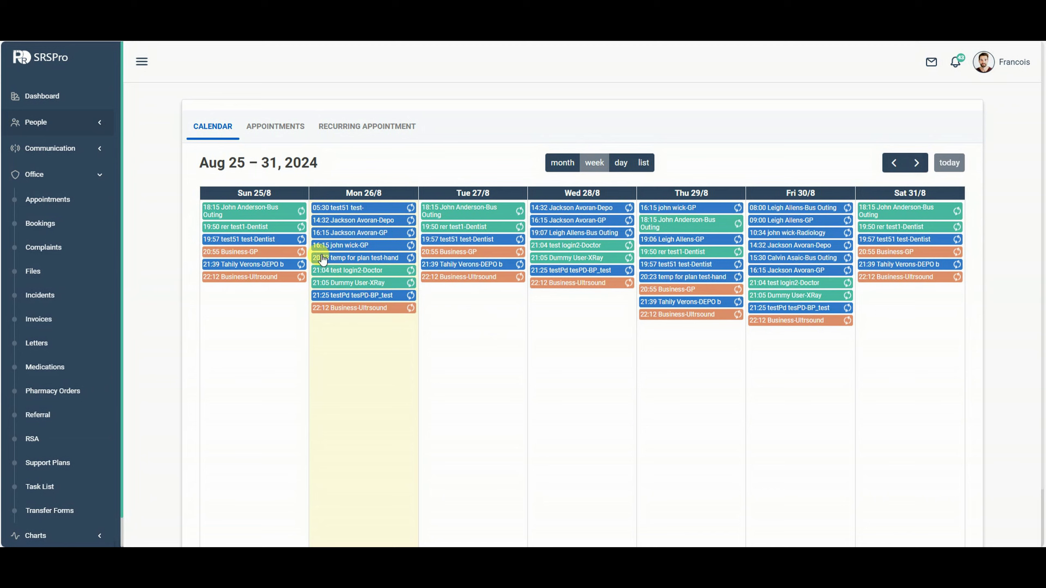
{"action": "left_click", "coordinate": [561, 164]}
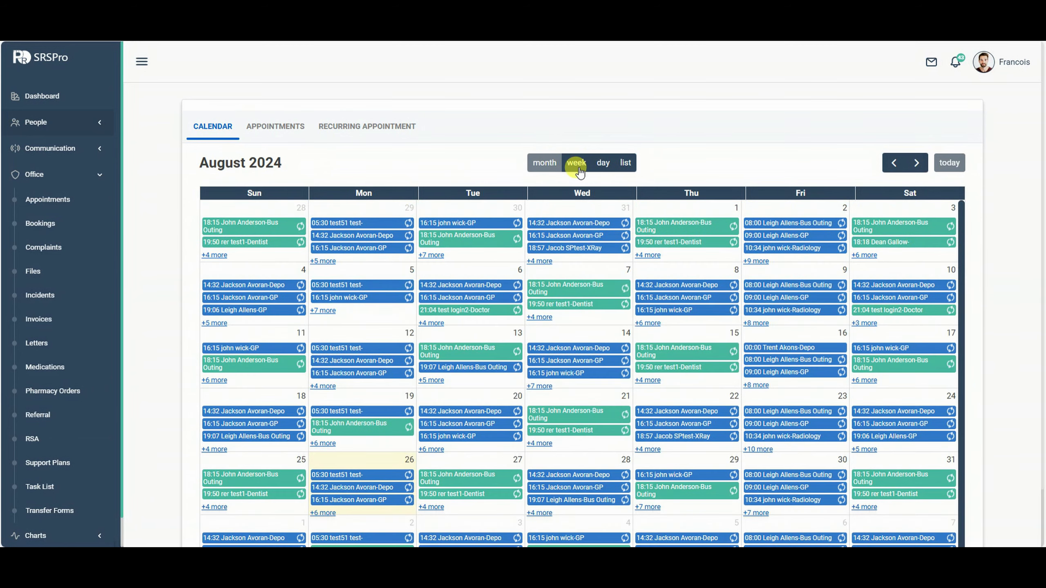
{"action": "left_click", "coordinate": [577, 164]}
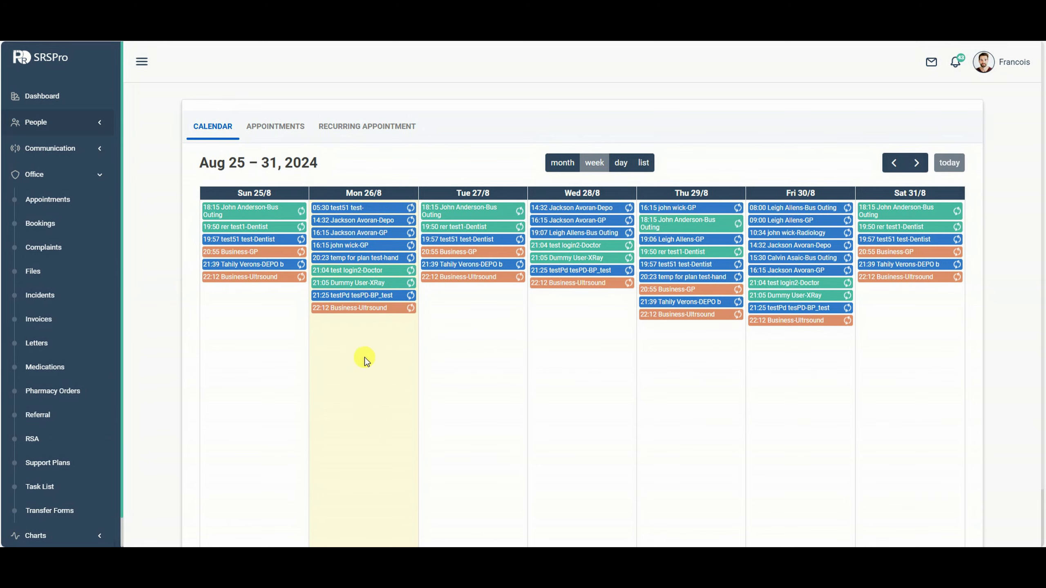
{"action": "left_click", "coordinate": [368, 380]}
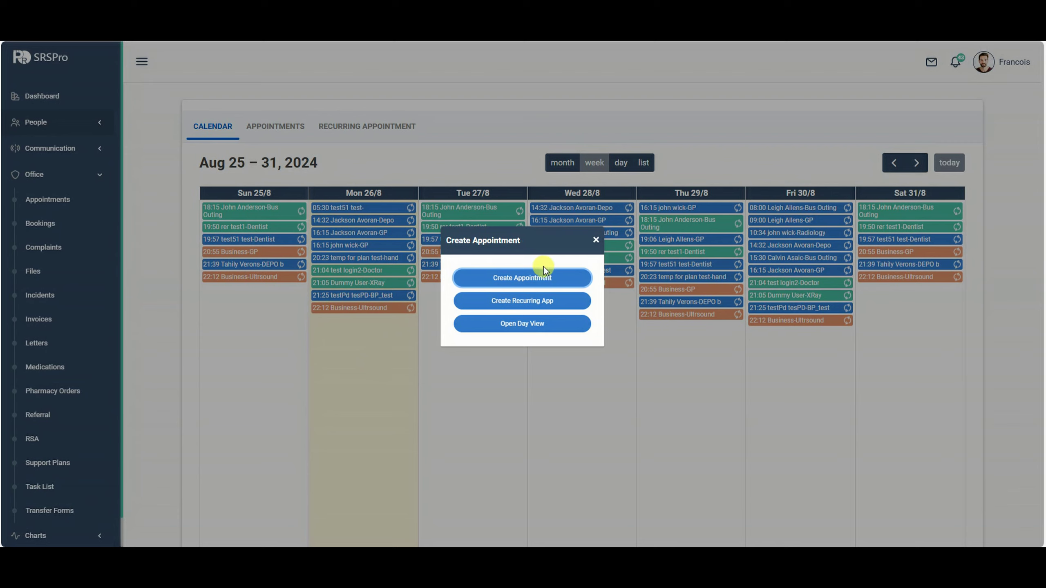
Create a Resident appointment with purpose GP and bring up the new Appointment Type entry.
{"action": "left_click", "coordinate": [541, 278]}
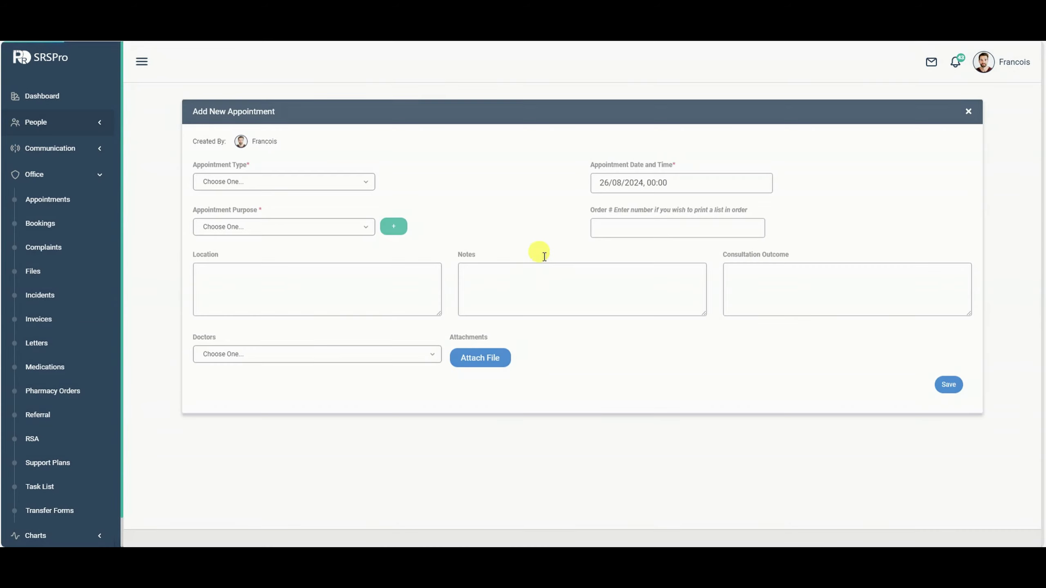
{"action": "left_click", "coordinate": [278, 189]}
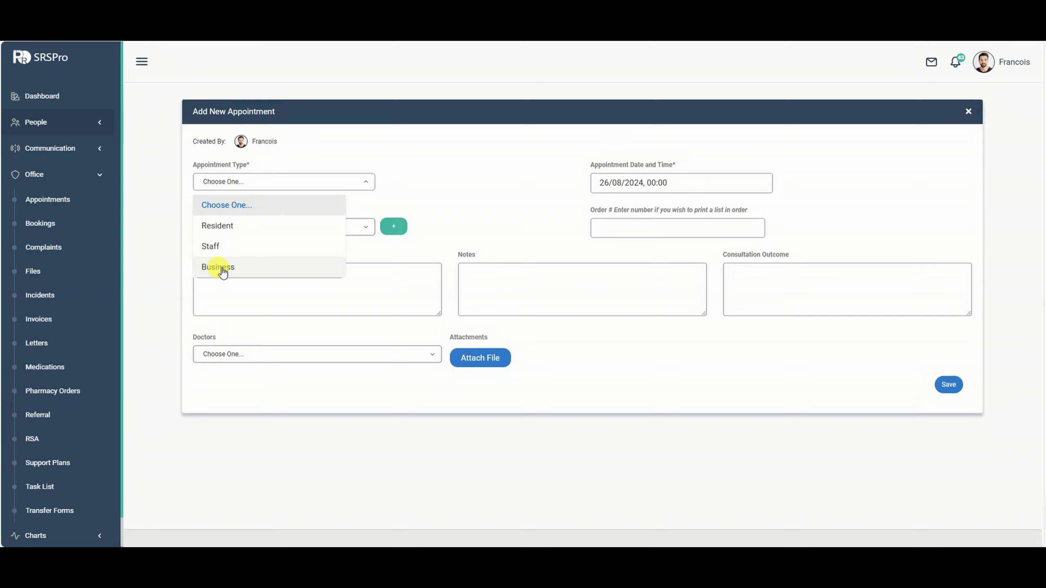
{"action": "left_click", "coordinate": [227, 226]}
{"action": "left_click", "coordinate": [253, 227]}
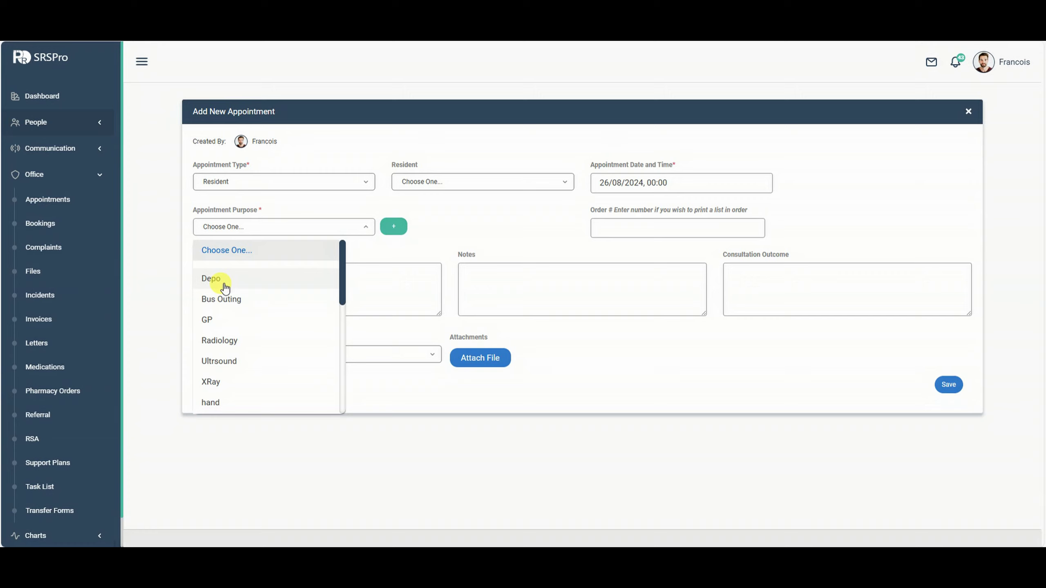
{"action": "scroll", "coordinate": [226, 300], "scroll_direction": "down", "scroll_amount": 5}
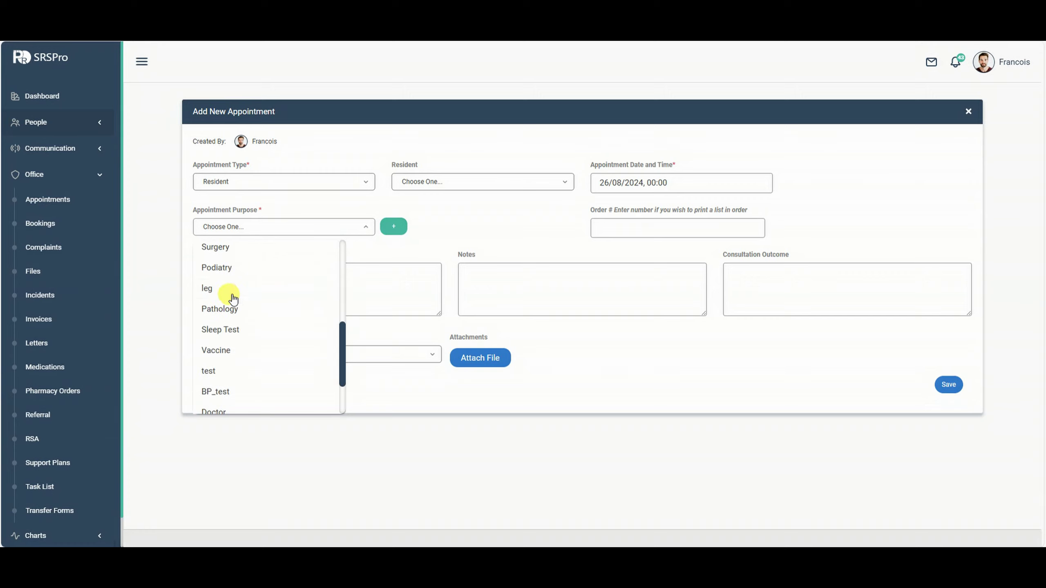
{"action": "scroll", "coordinate": [235, 300], "scroll_direction": "up", "scroll_amount": 3}
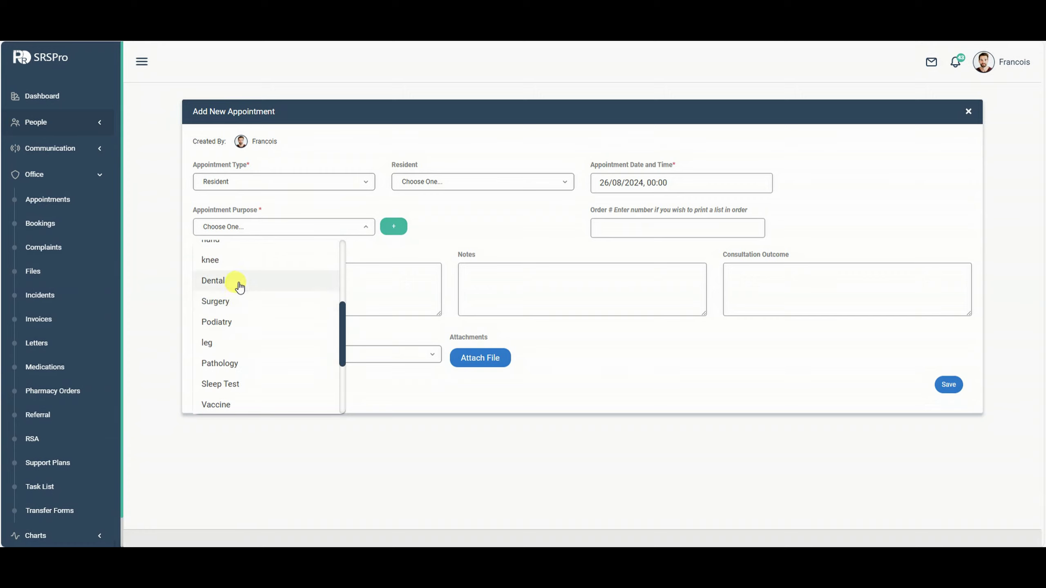
{"action": "scroll", "coordinate": [237, 289], "scroll_direction": "up", "scroll_amount": 3}
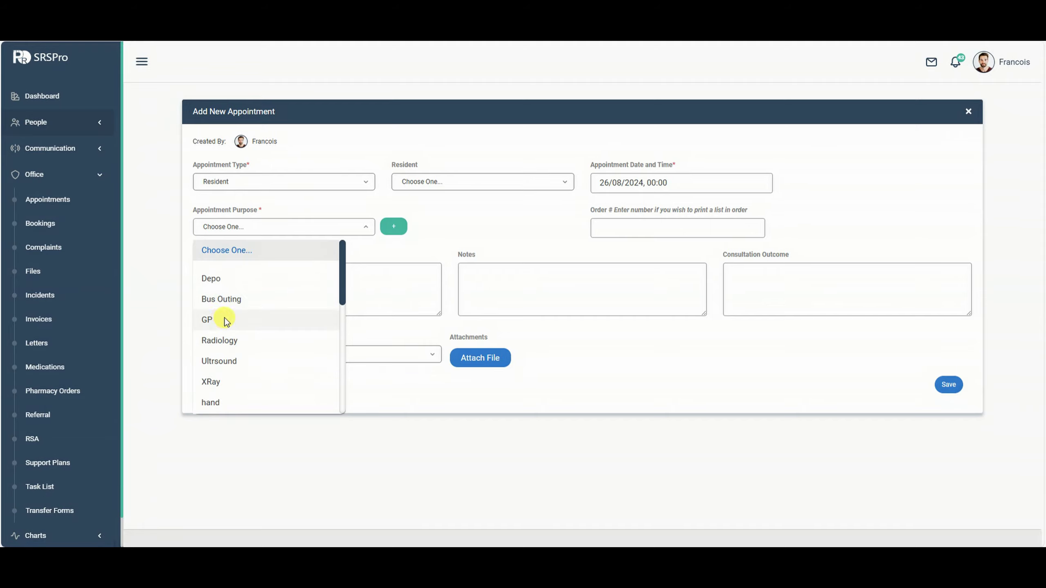
{"action": "left_click", "coordinate": [231, 318]}
{"action": "left_click", "coordinate": [388, 229]}
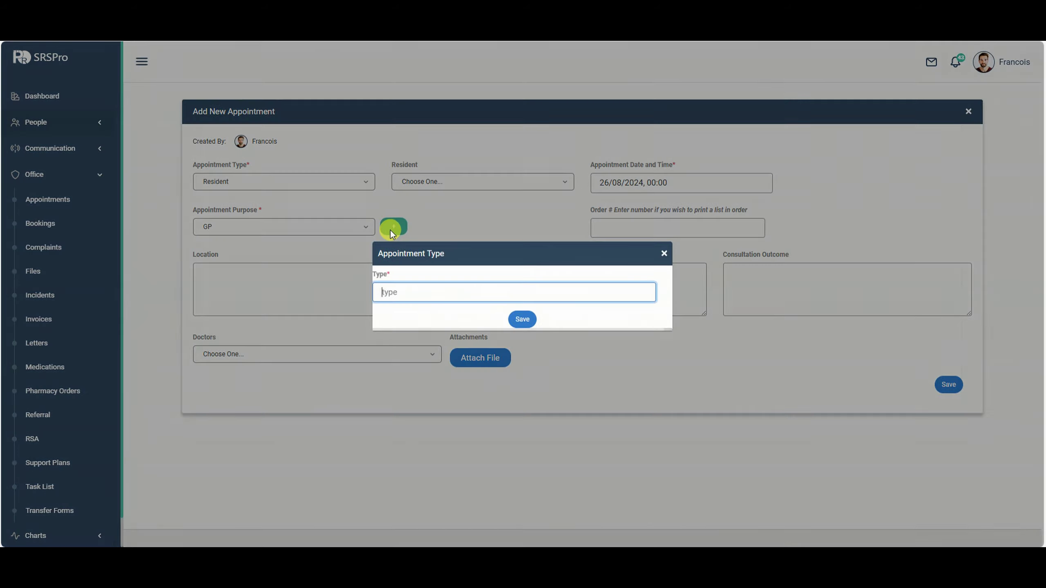
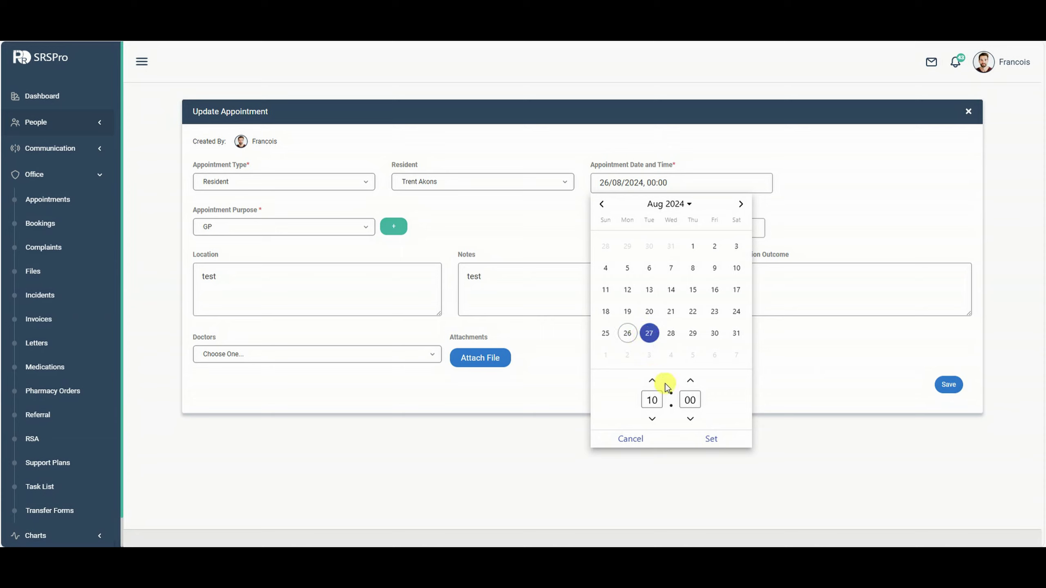
Confirm 27/08/2024 10:02 as the GP appointment's new date and time and save it.
{"action": "left_click", "coordinate": [707, 437]}
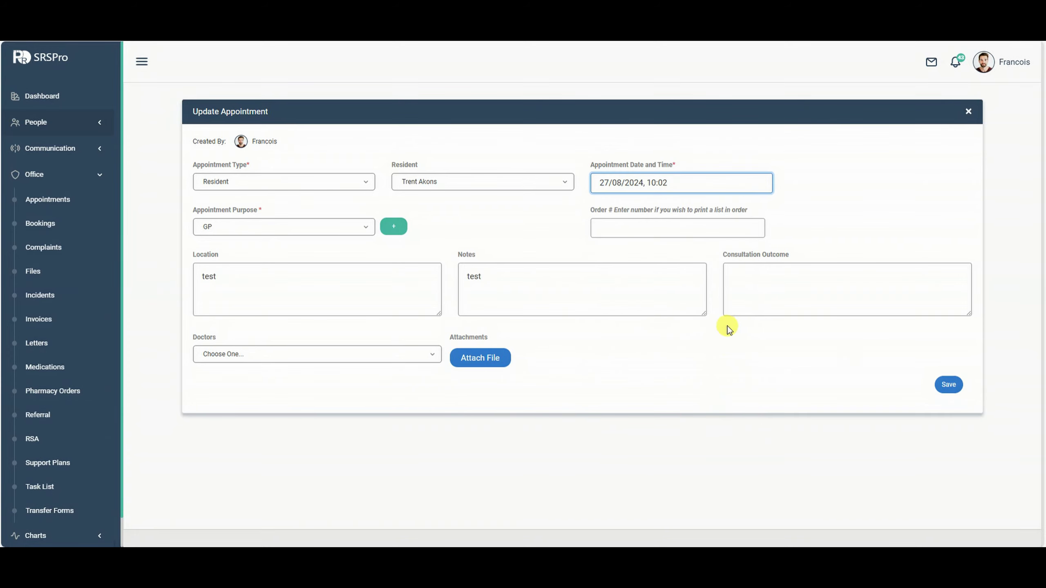
{"action": "left_click", "coordinate": [948, 384]}
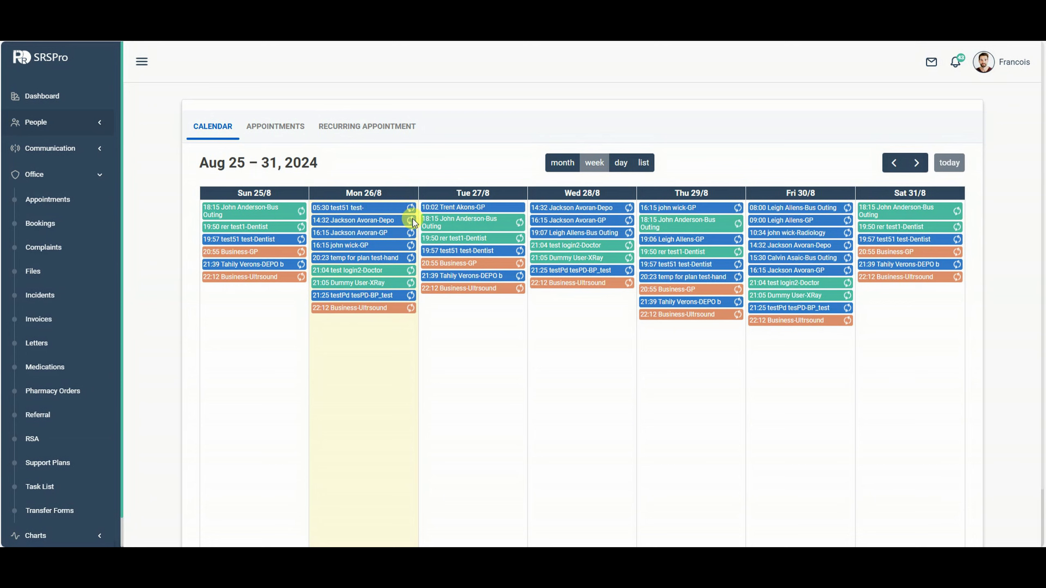
{"action": "left_click", "coordinate": [271, 128]}
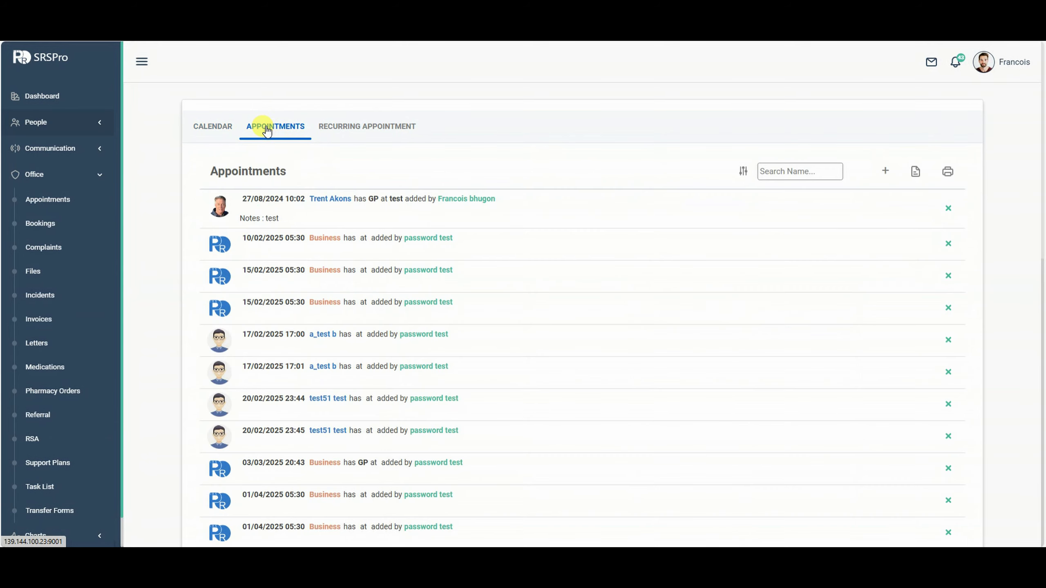
{"action": "scroll", "coordinate": [494, 304], "scroll_direction": "down", "scroll_amount": 3}
{"action": "scroll", "coordinate": [502, 307], "scroll_direction": "up", "scroll_amount": 3}
{"action": "left_click", "coordinate": [372, 128]}
{"action": "scroll", "coordinate": [579, 267], "scroll_direction": "down", "scroll_amount": 6}
{"action": "scroll", "coordinate": [610, 284], "scroll_direction": "up", "scroll_amount": 3}
{"action": "scroll", "coordinate": [575, 226], "scroll_direction": "up", "scroll_amount": 3}
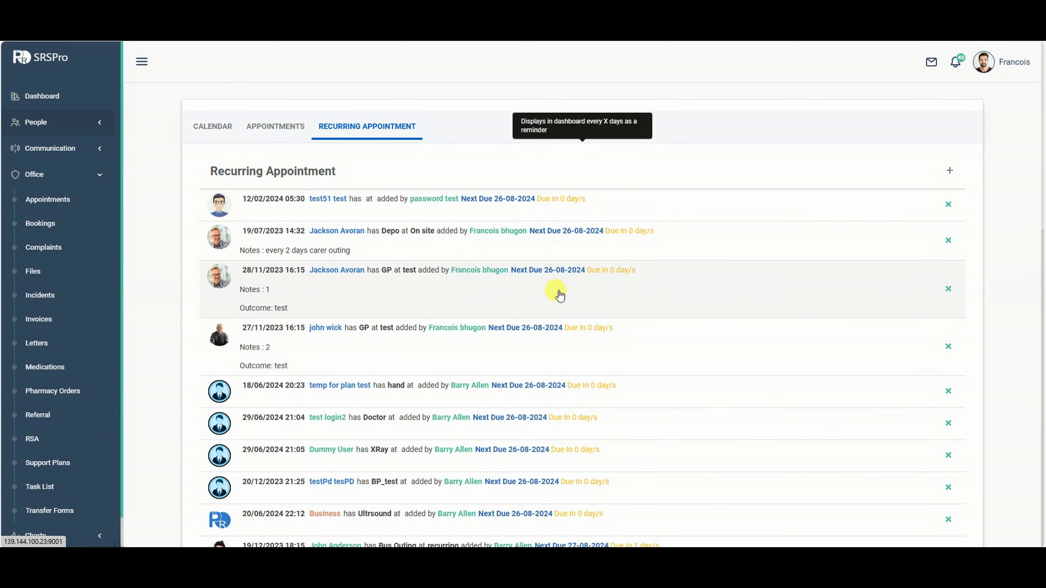
{"action": "scroll", "coordinate": [503, 315], "scroll_direction": "down", "scroll_amount": 1}
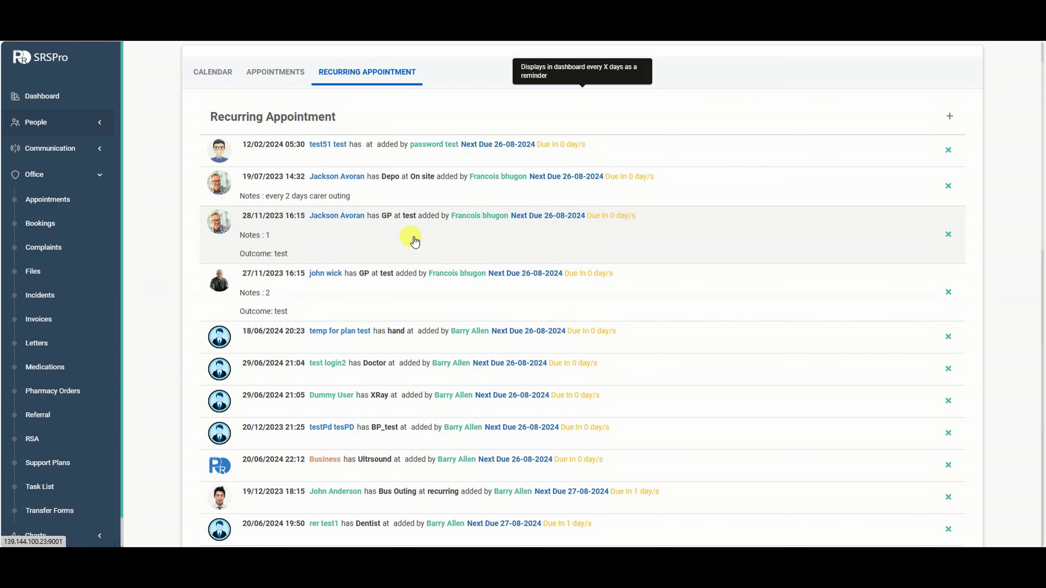
{"action": "scroll", "coordinate": [412, 239], "scroll_direction": "down", "scroll_amount": 3}
{"action": "scroll", "coordinate": [513, 287], "scroll_direction": "up", "scroll_amount": 4}
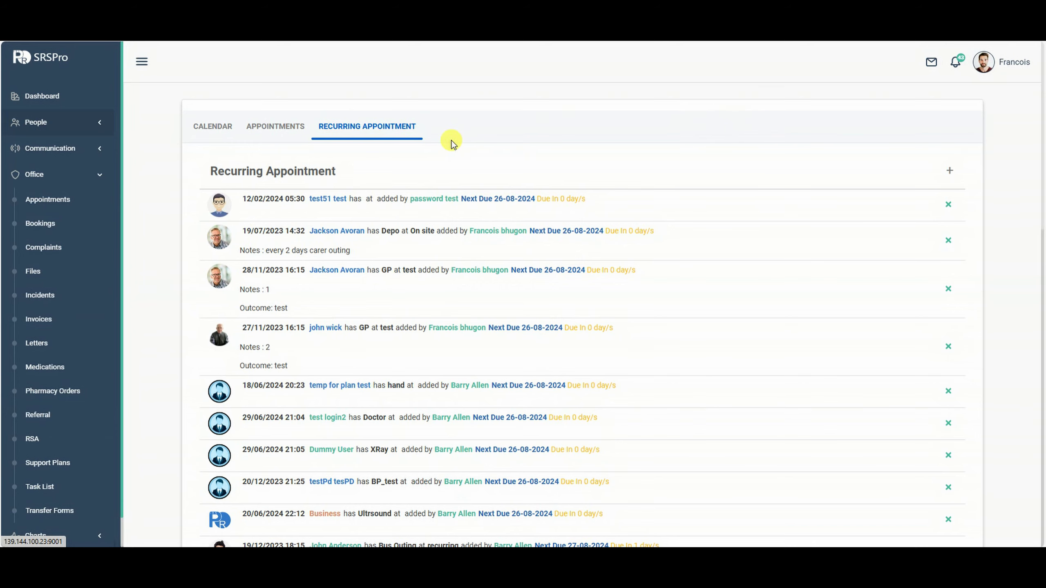
{"action": "left_click", "coordinate": [949, 169]}
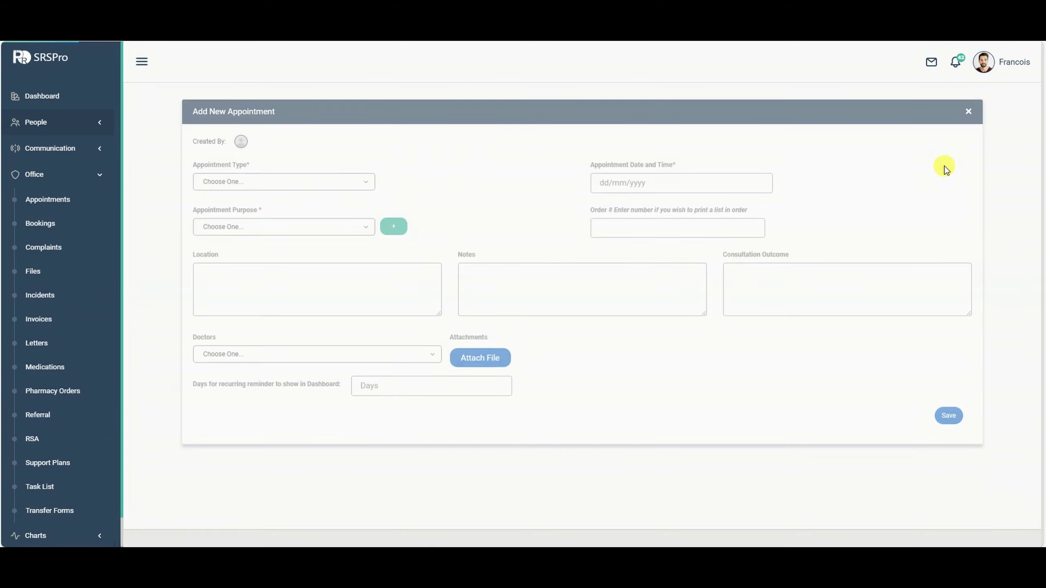
{"action": "left_click", "coordinate": [968, 111]}
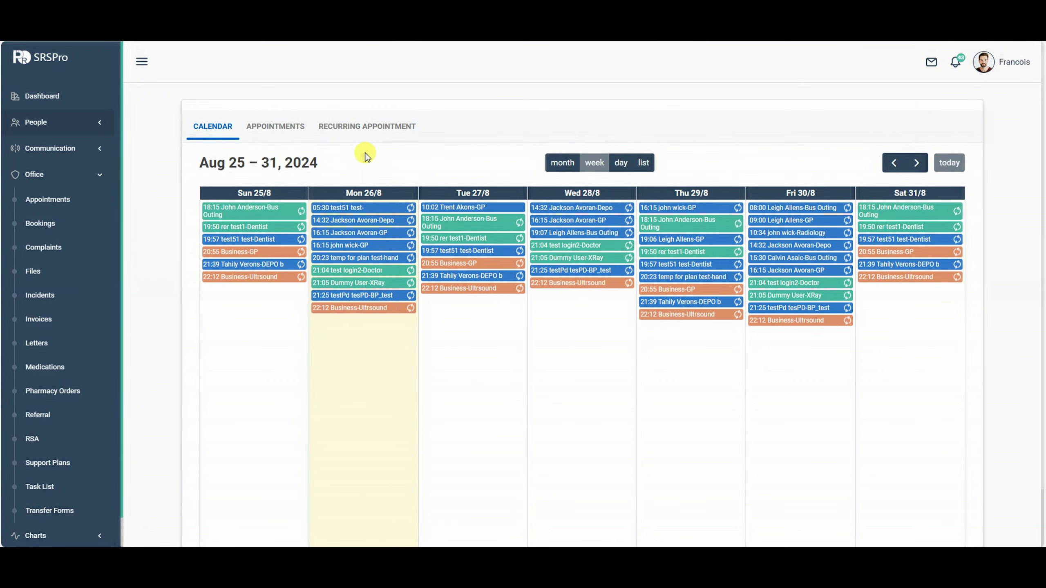
Browse the recurring and all-appointments lists, then return to the calendar week view.
{"action": "left_click", "coordinate": [387, 126]}
{"action": "left_click", "coordinate": [252, 128]}
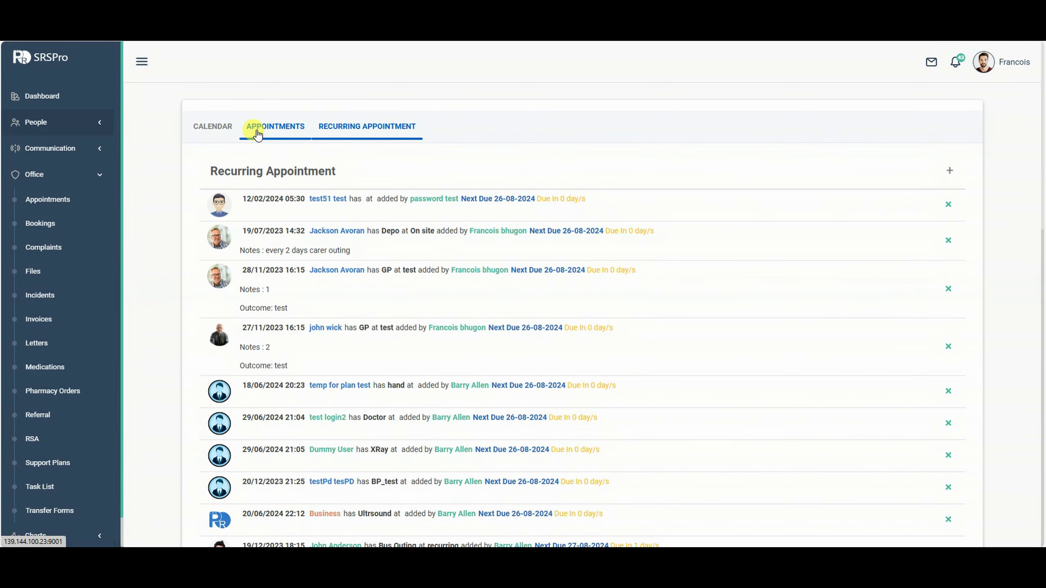
{"action": "left_click", "coordinate": [205, 133]}
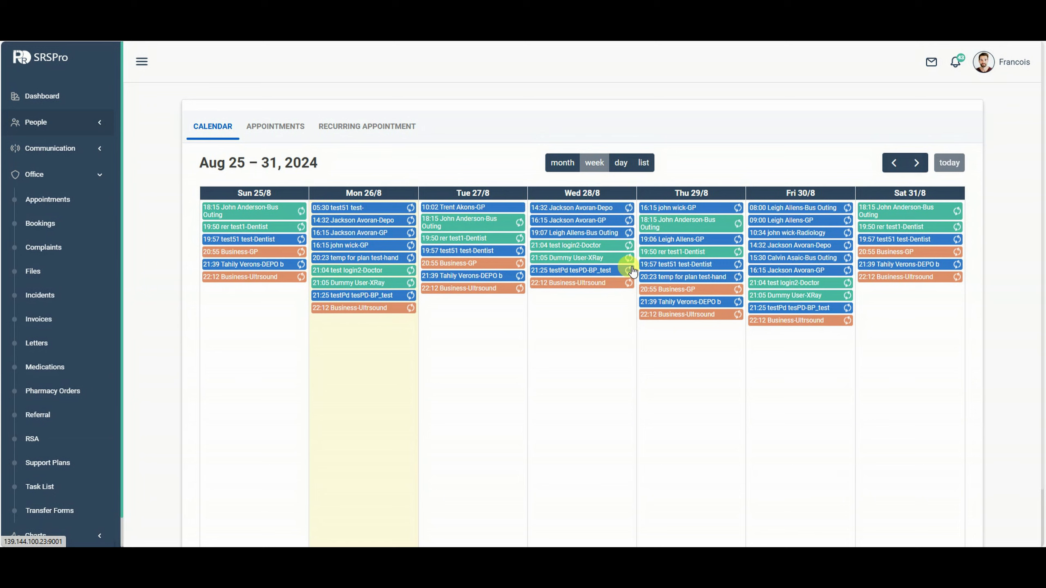
Check the 18:15 Bus Outing and 19:57 Dentist appointment details, then go to the Dashboard.
{"action": "left_click", "coordinate": [474, 219]}
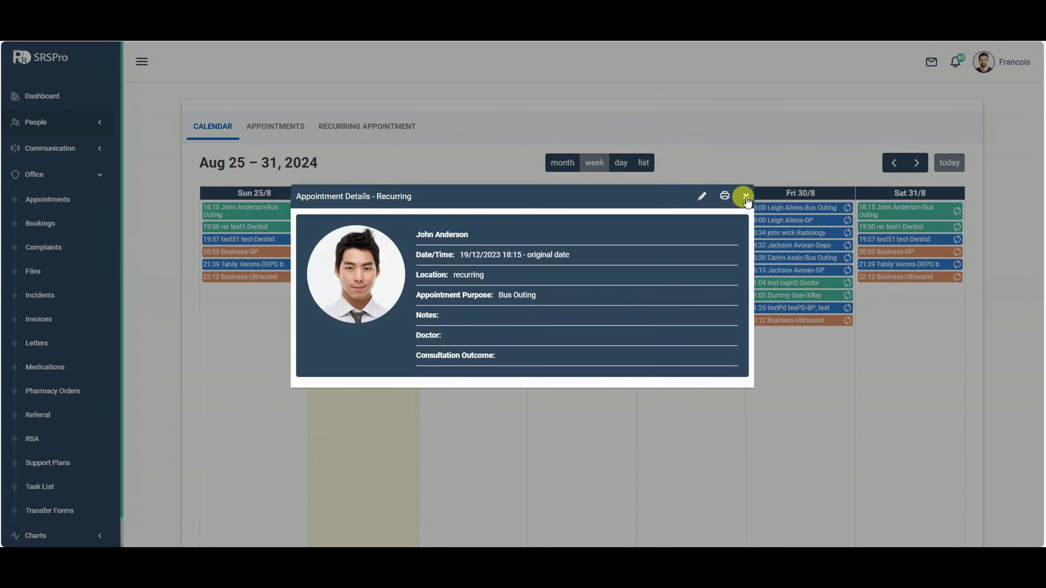
{"action": "left_click", "coordinate": [745, 196]}
{"action": "left_click", "coordinate": [475, 251]}
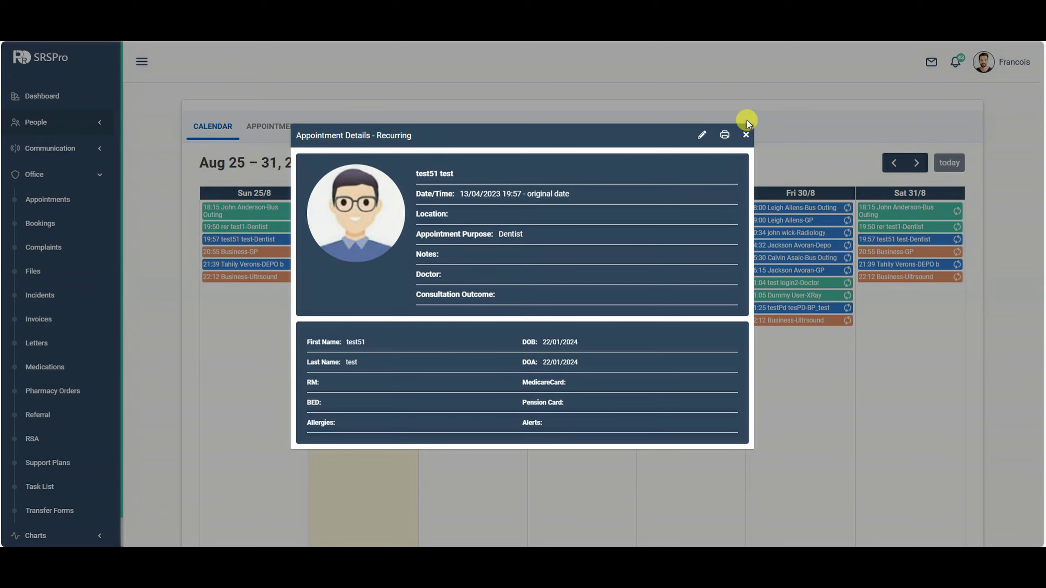
{"action": "left_click", "coordinate": [746, 135]}
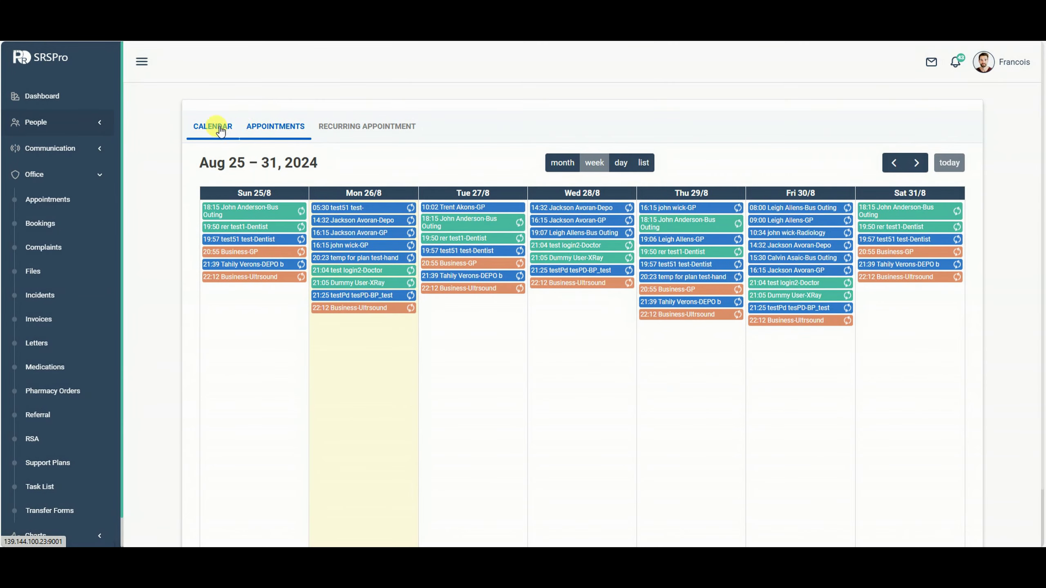
{"action": "left_click", "coordinate": [44, 94]}
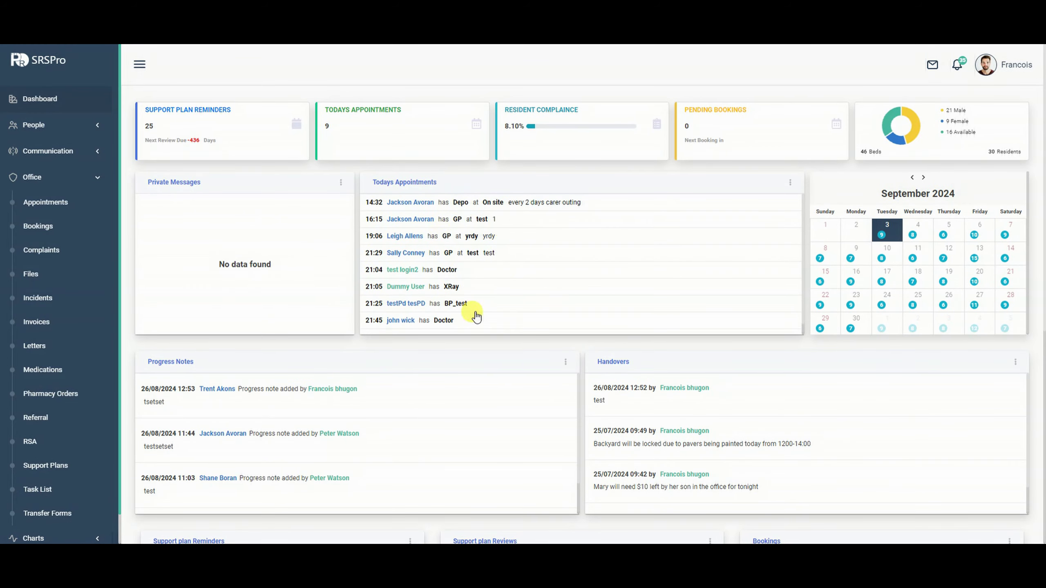
Preview the 14:32 Depo appointment from Today's Appointments, then open Office > Medications.
{"action": "left_click", "coordinate": [460, 203]}
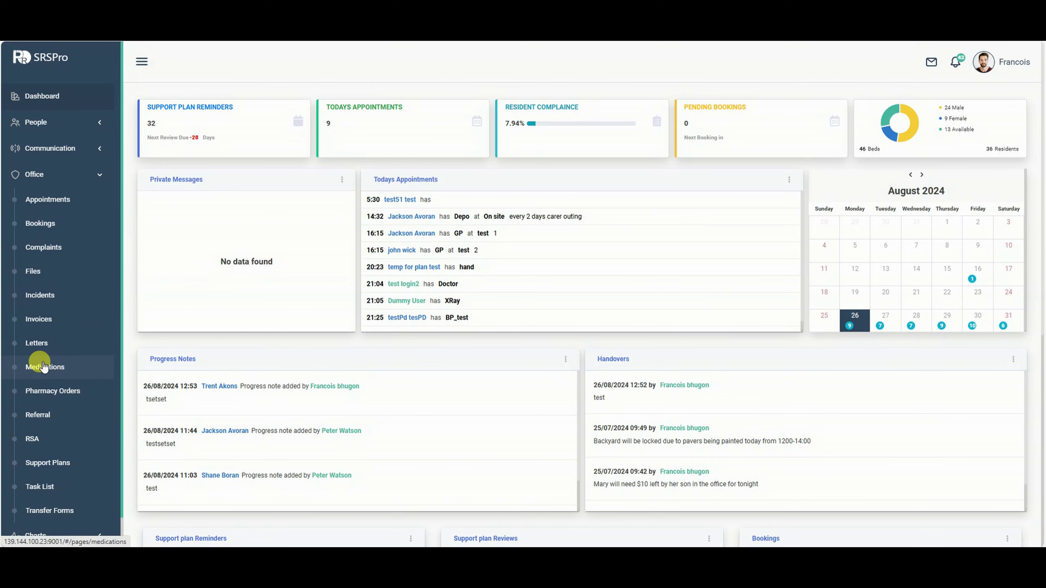
{"action": "left_click", "coordinate": [44, 367]}
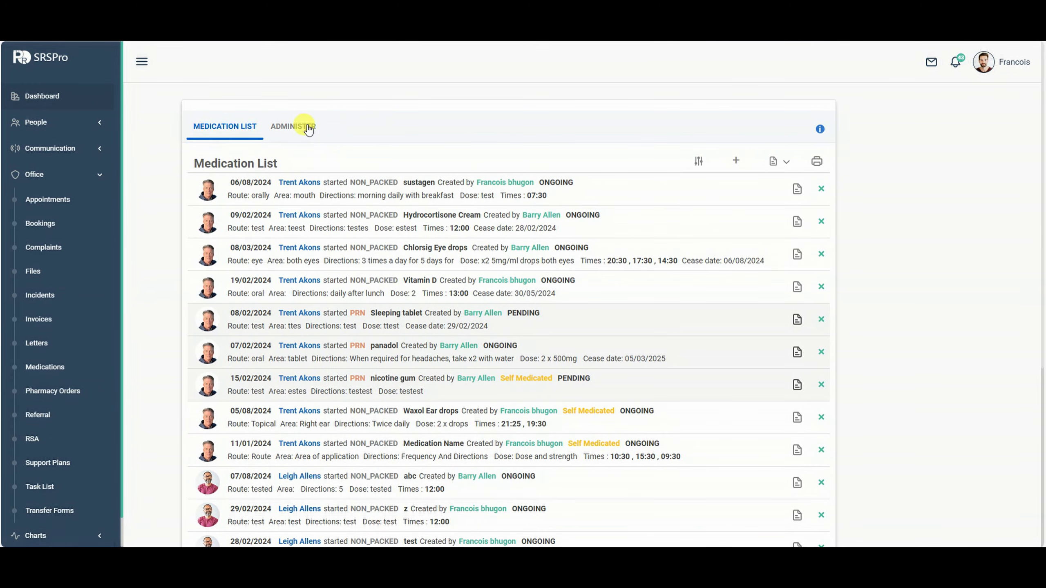
Look over the medication list and check the sustagen and Hydrocortisone Cream details.
{"action": "scroll", "coordinate": [227, 135], "scroll_direction": "down", "scroll_amount": 7}
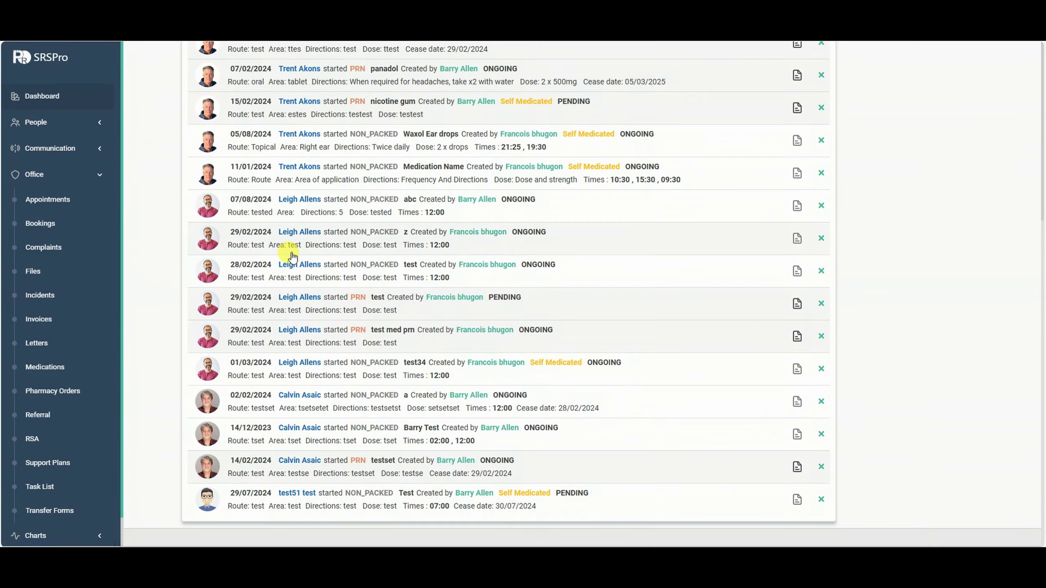
{"action": "scroll", "coordinate": [293, 256], "scroll_direction": "up", "scroll_amount": 7}
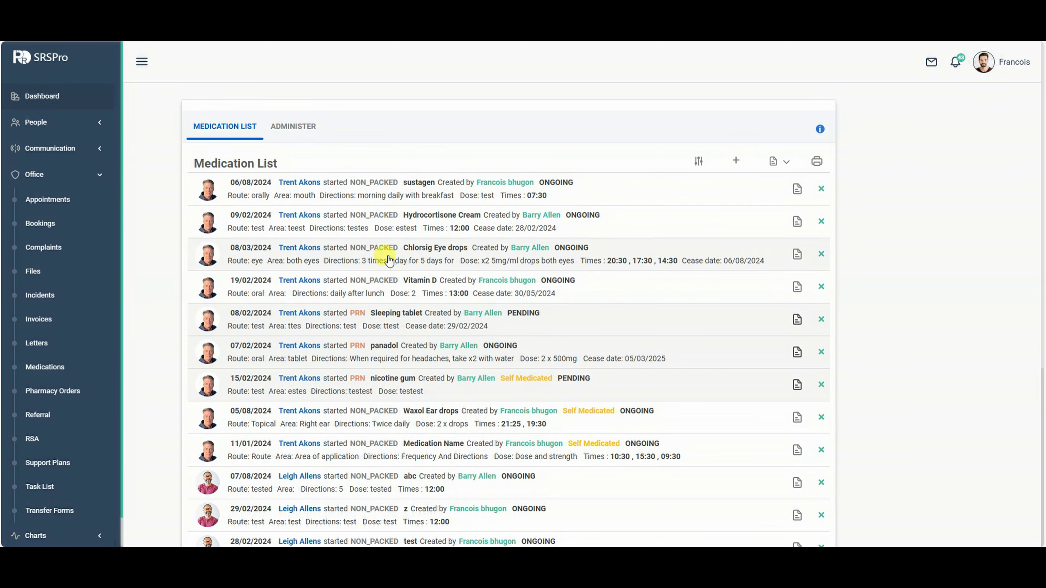
{"action": "scroll", "coordinate": [489, 256], "scroll_direction": "down", "scroll_amount": 2}
{"action": "scroll", "coordinate": [504, 279], "scroll_direction": "up", "scroll_amount": 1}
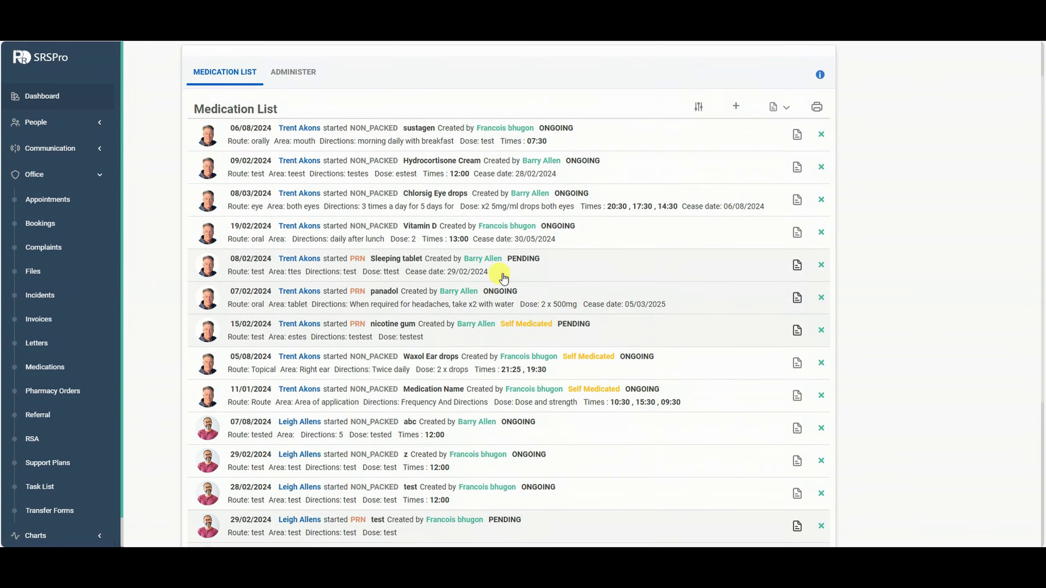
{"action": "scroll", "coordinate": [504, 279], "scroll_direction": "up", "scroll_amount": 1}
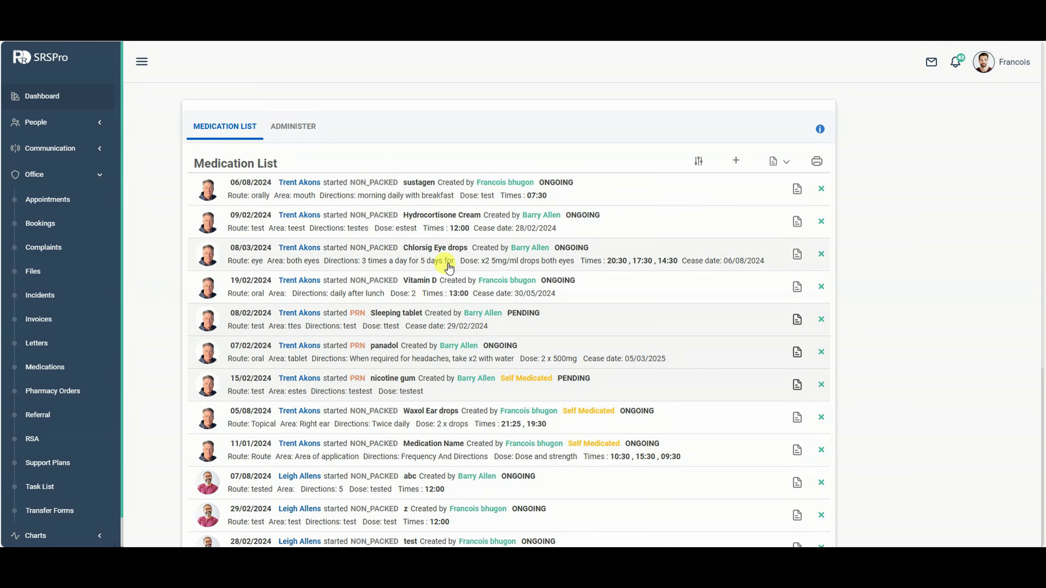
{"action": "left_click", "coordinate": [371, 192]}
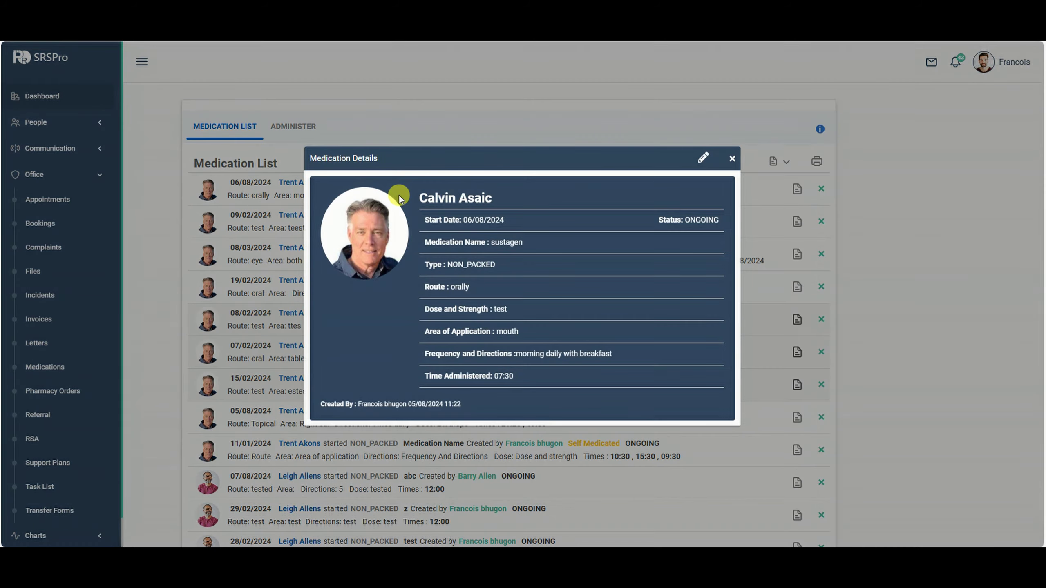
{"action": "left_click", "coordinate": [731, 159]}
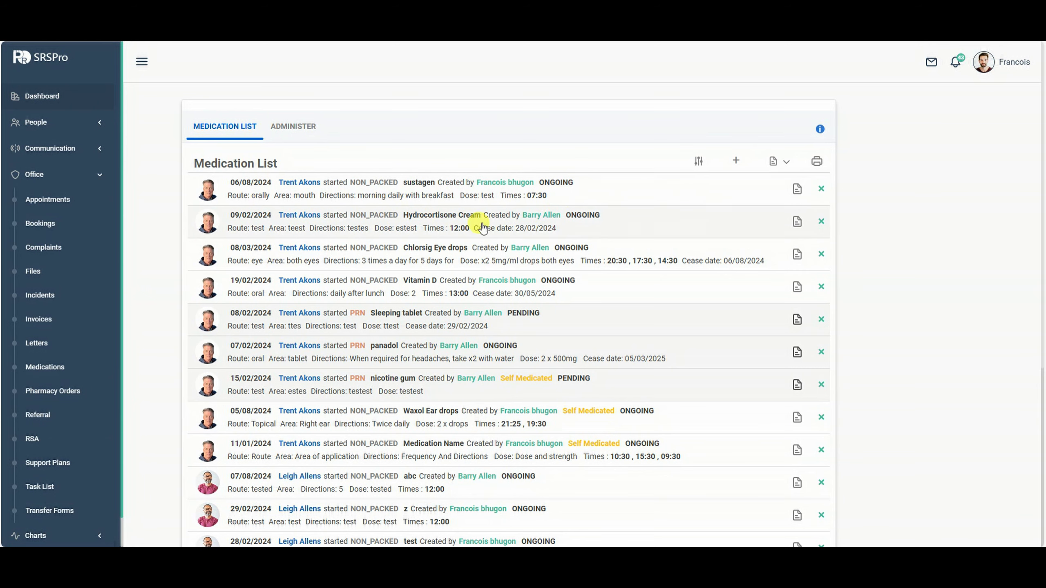
{"action": "left_click", "coordinate": [469, 216]}
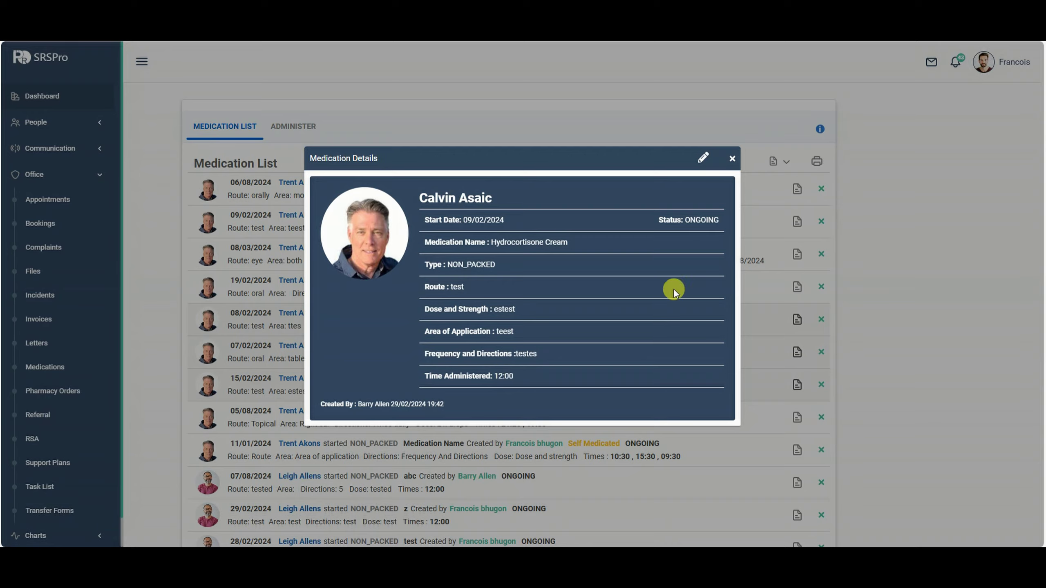
{"action": "left_click", "coordinate": [731, 160]}
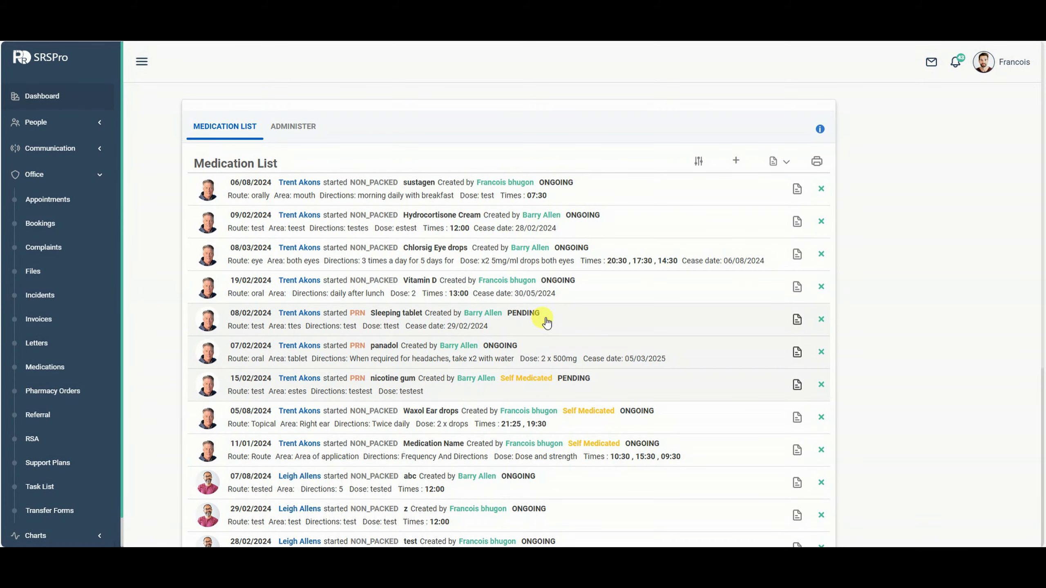
Check the Chlorsig Eye drops details, then bring up the Sign Sheet options.
{"action": "scroll", "coordinate": [543, 321], "scroll_direction": "down", "scroll_amount": 1}
{"action": "scroll", "coordinate": [541, 315], "scroll_direction": "down", "scroll_amount": 2}
{"action": "scroll", "coordinate": [518, 299], "scroll_direction": "up", "scroll_amount": 3}
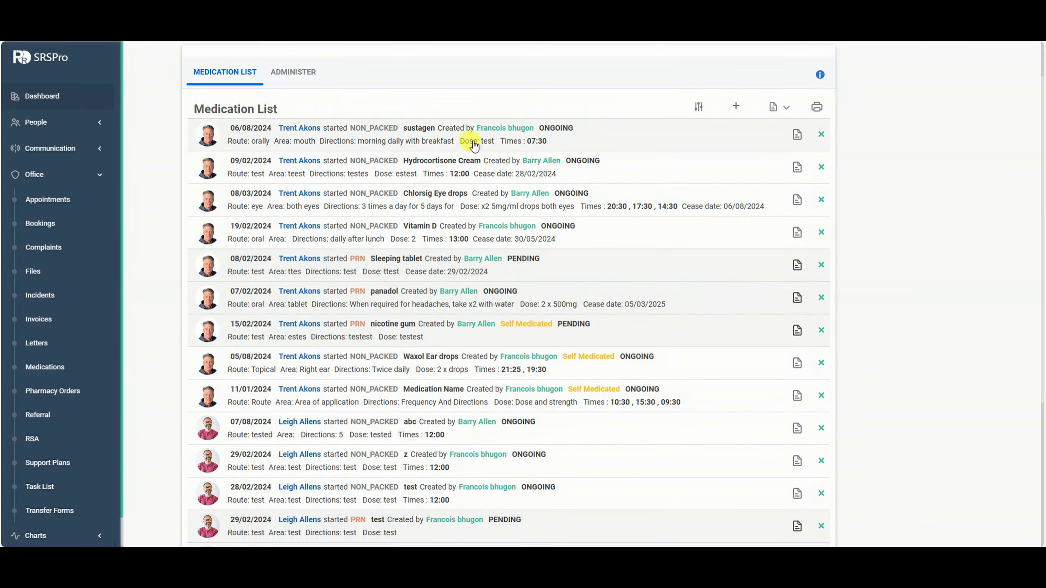
{"action": "left_click", "coordinate": [457, 210]}
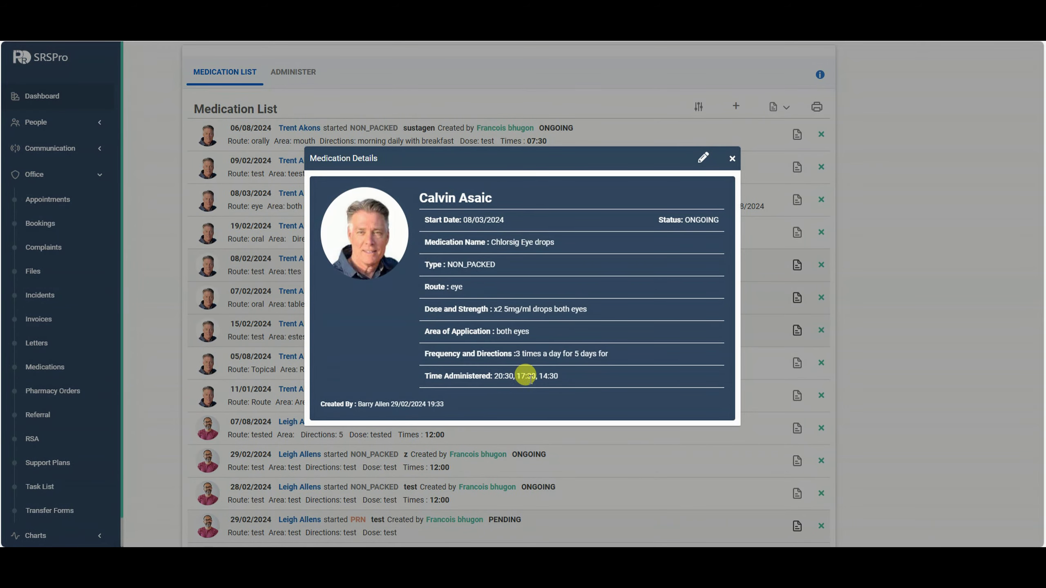
{"action": "left_click", "coordinate": [732, 160]}
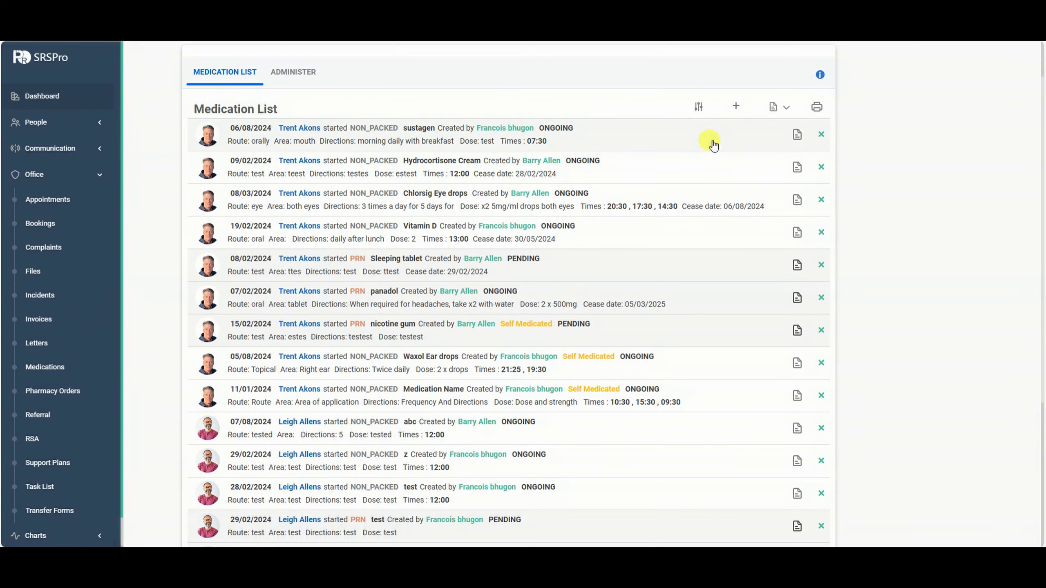
{"action": "left_click", "coordinate": [786, 109]}
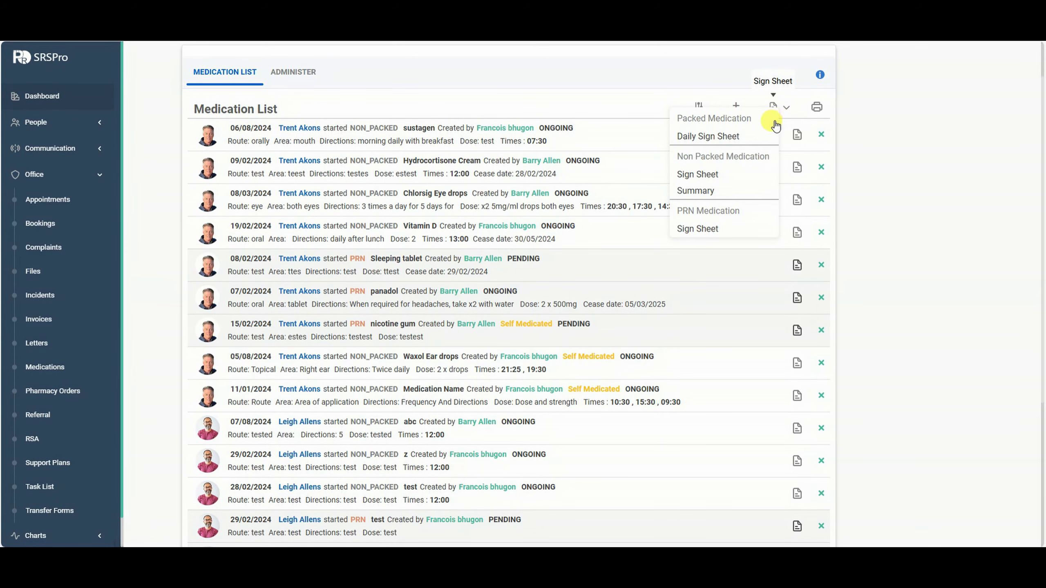
Generate and look over the August 2024 non-packed sign sheet, then open the non-packed Summary.
{"action": "left_click", "coordinate": [704, 177]}
{"action": "left_click", "coordinate": [482, 238]}
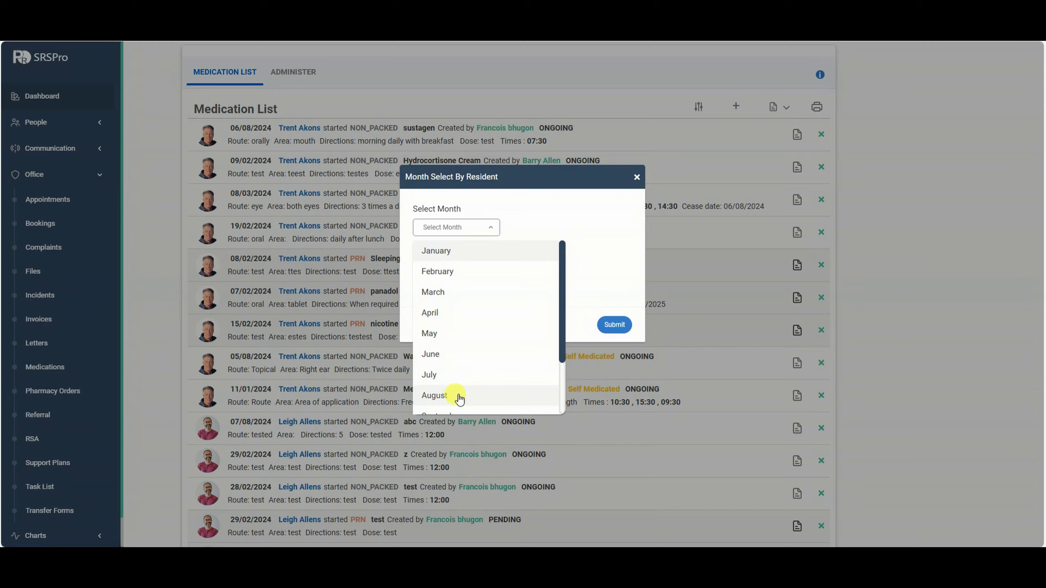
{"action": "left_click", "coordinate": [437, 396]}
{"action": "left_click", "coordinate": [613, 325]}
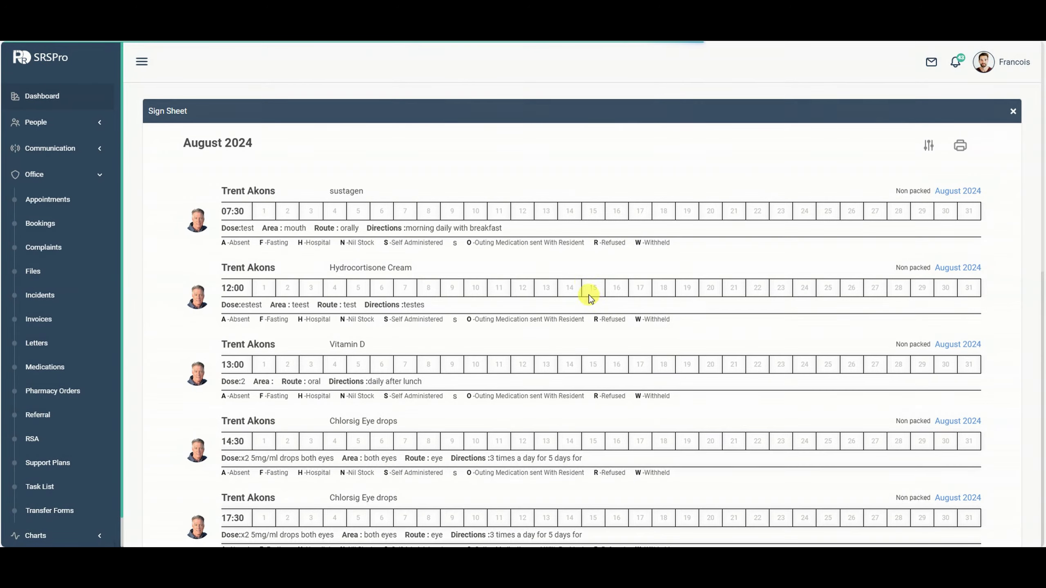
{"action": "scroll", "coordinate": [613, 284], "scroll_direction": "down", "scroll_amount": 14}
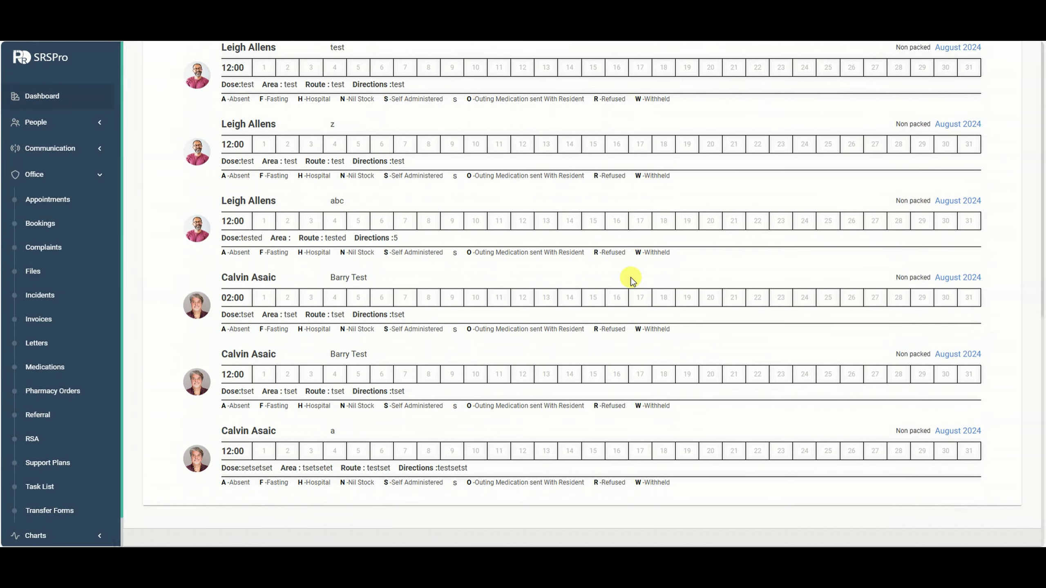
{"action": "scroll", "coordinate": [637, 290], "scroll_direction": "up", "scroll_amount": 15}
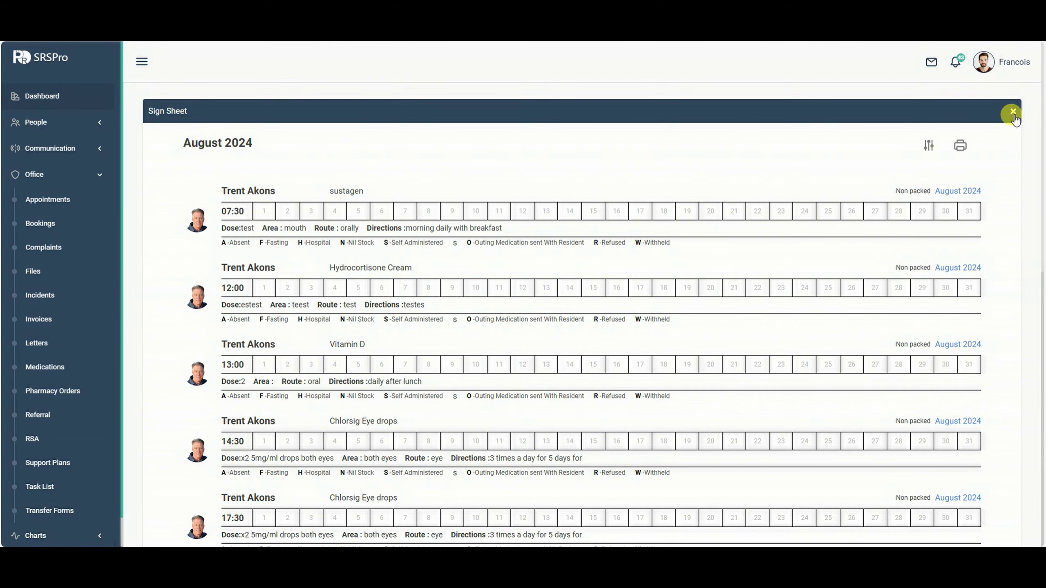
{"action": "left_click", "coordinate": [1012, 112]}
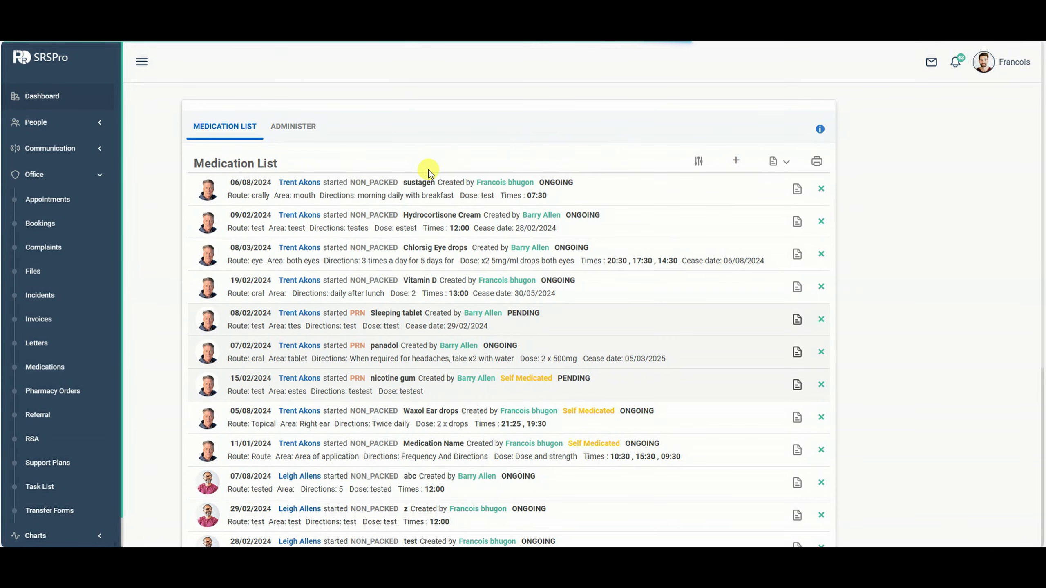
{"action": "left_click", "coordinate": [775, 161]}
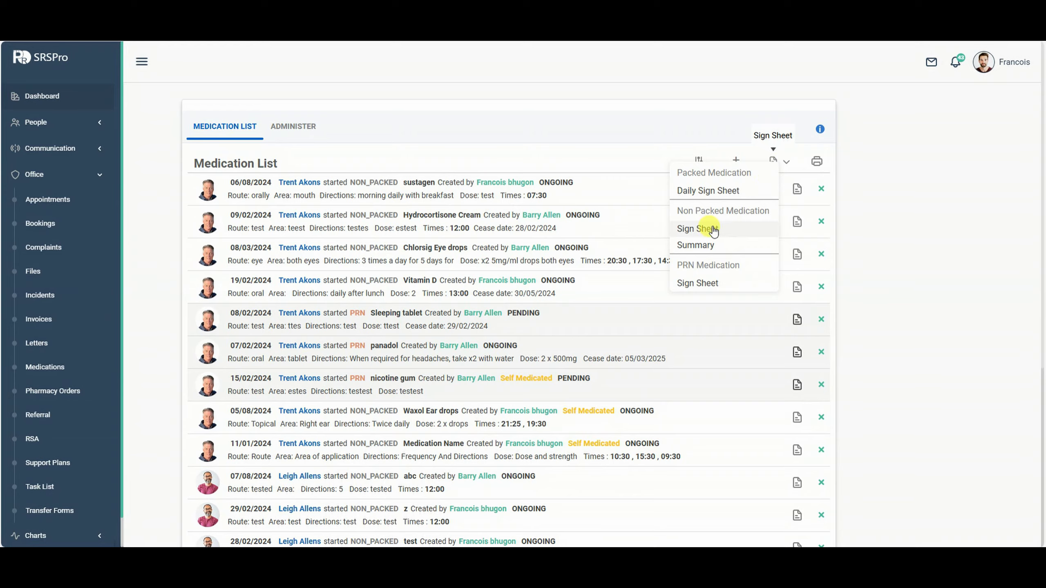
{"action": "left_click", "coordinate": [705, 247]}
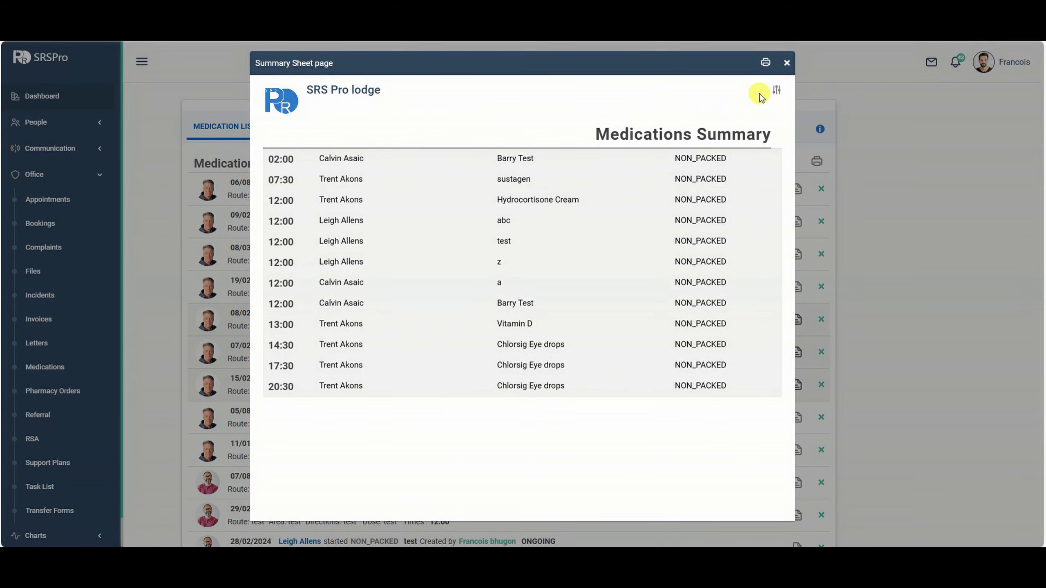
Filter the summary to one resident, then generate and close his August 2024 sustagen sign sheet.
{"action": "left_click", "coordinate": [776, 90]}
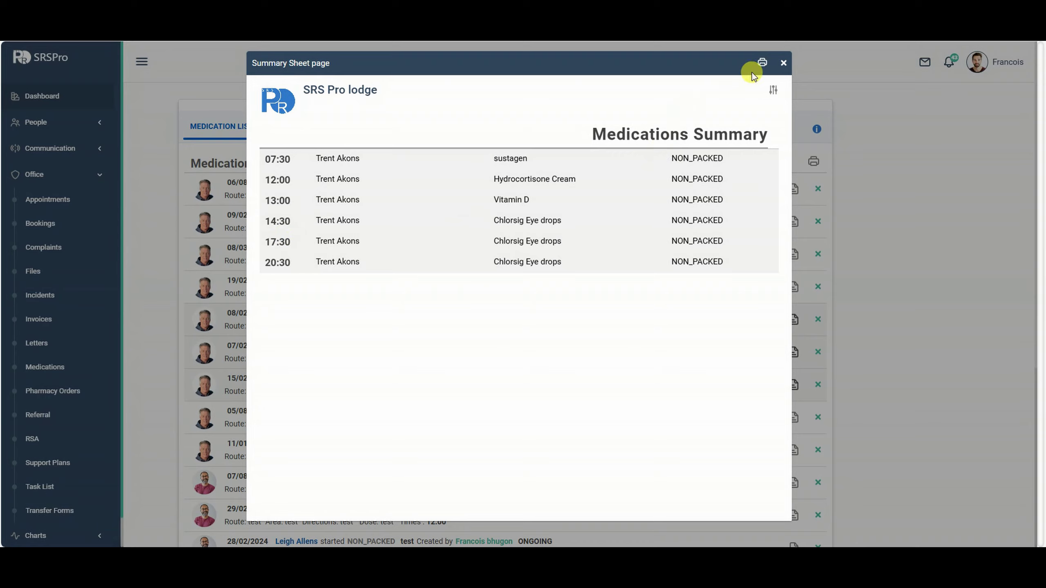
{"action": "left_click", "coordinate": [783, 63]}
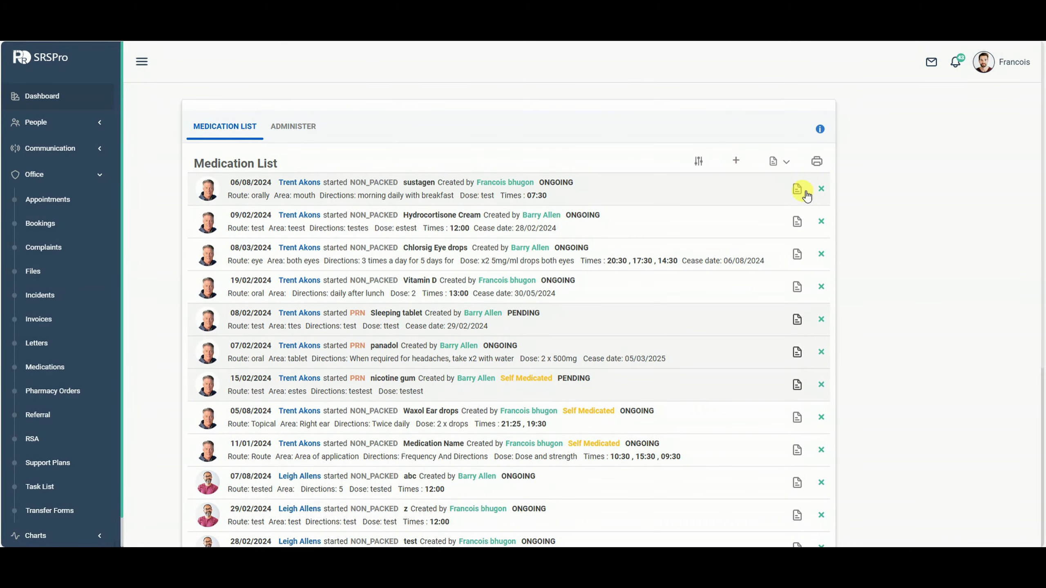
{"action": "left_click", "coordinate": [798, 191]}
{"action": "left_click", "coordinate": [437, 235]}
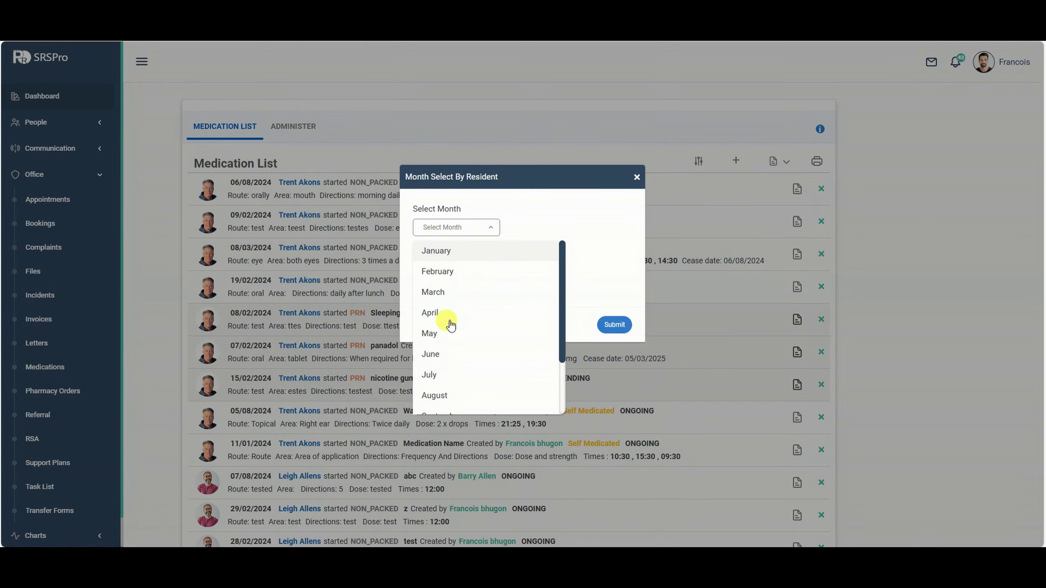
{"action": "left_click", "coordinate": [437, 396]}
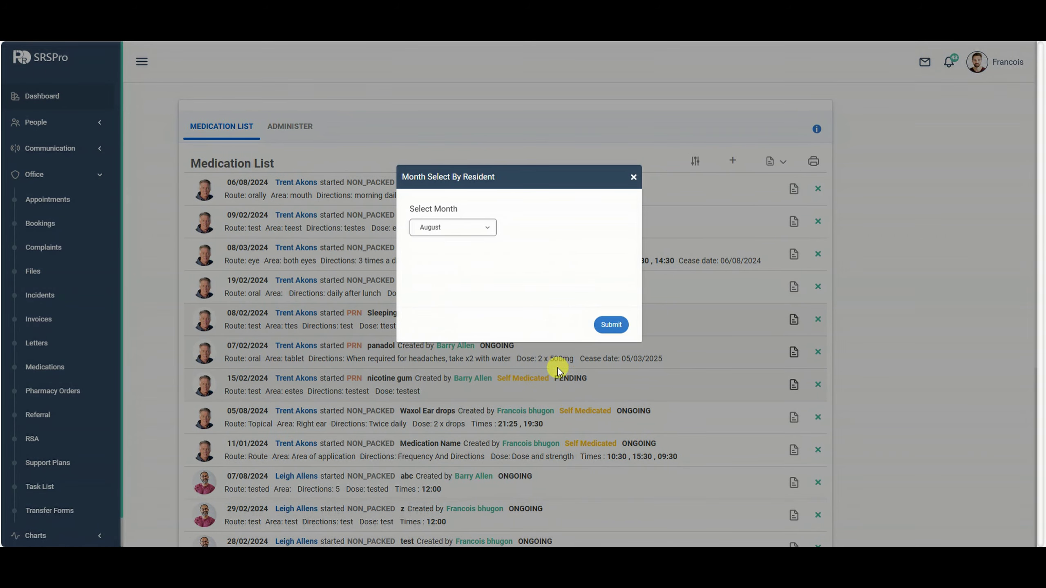
{"action": "left_click", "coordinate": [612, 325]}
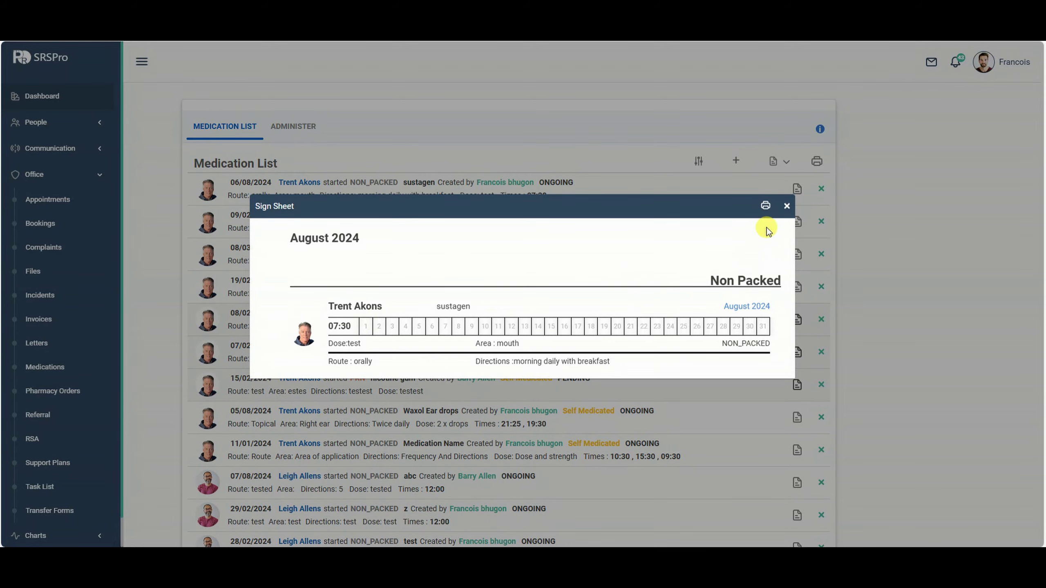
{"action": "left_click", "coordinate": [786, 206]}
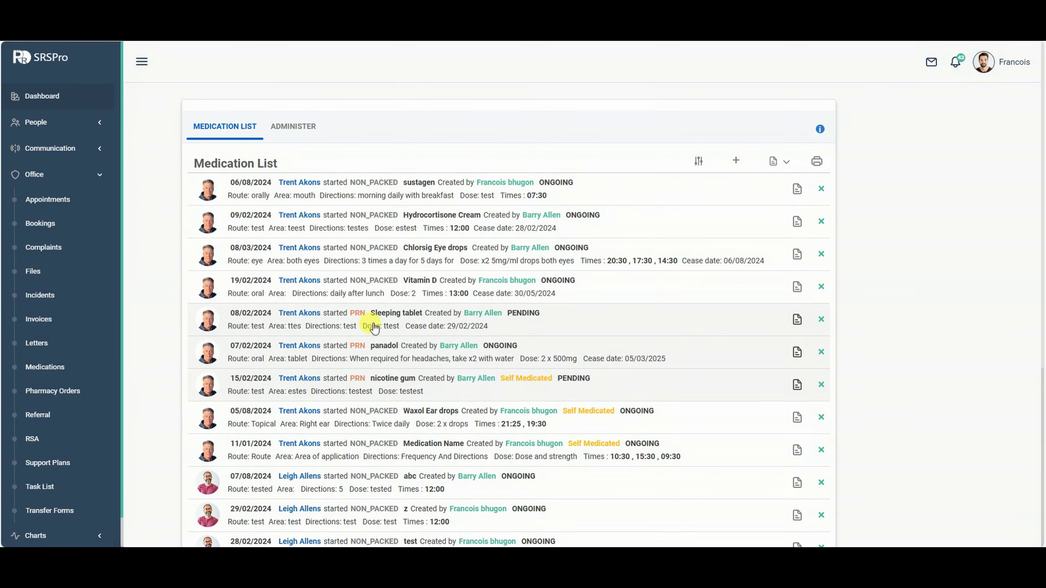
{"action": "scroll", "coordinate": [365, 289], "scroll_direction": "down", "scroll_amount": 1}
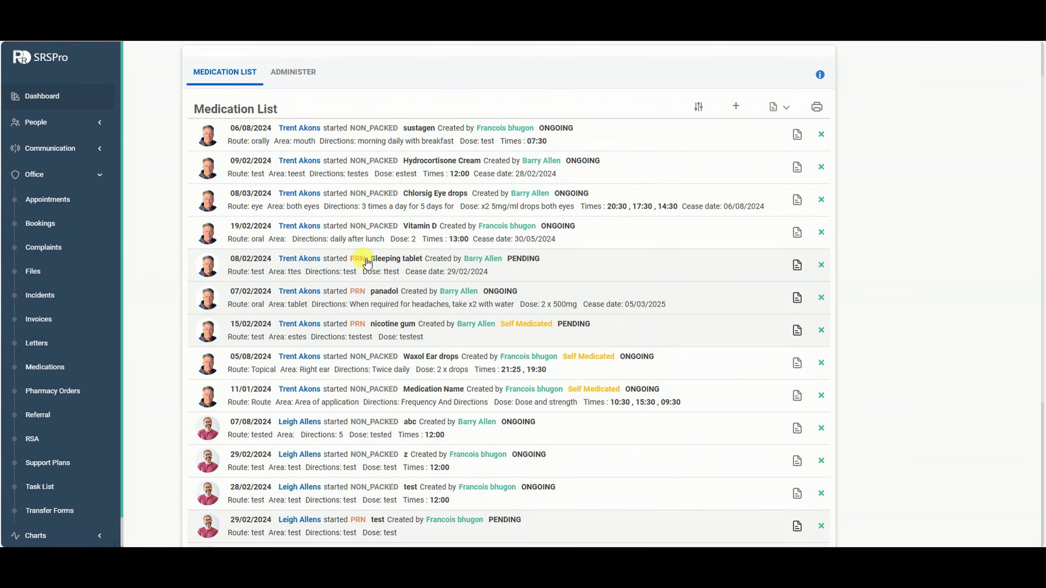
Check the Sleeping tablet details and generate its PRN sign sheet from the medication row.
{"action": "left_click", "coordinate": [422, 271]}
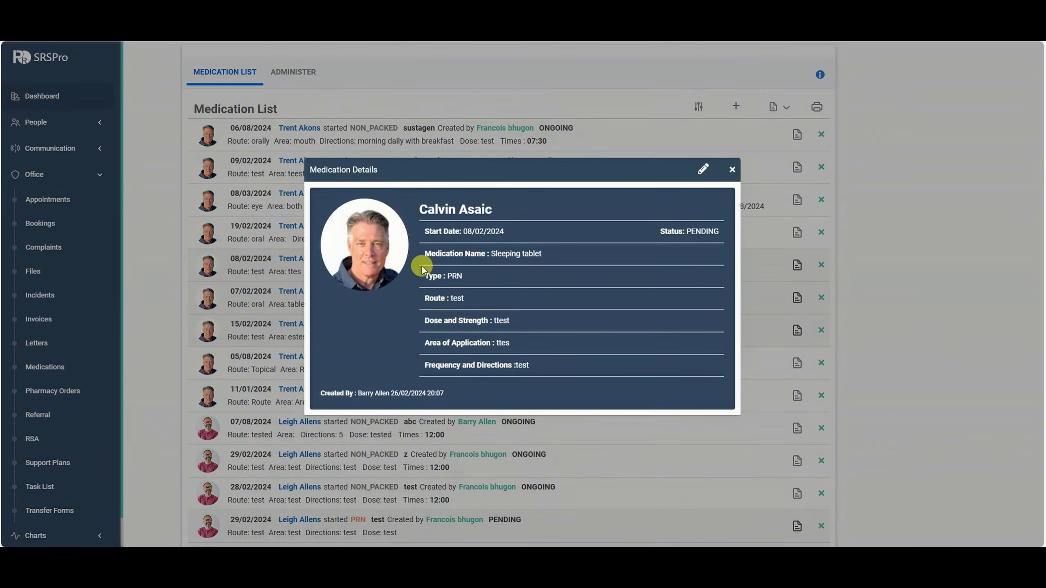
{"action": "left_click", "coordinate": [732, 168]}
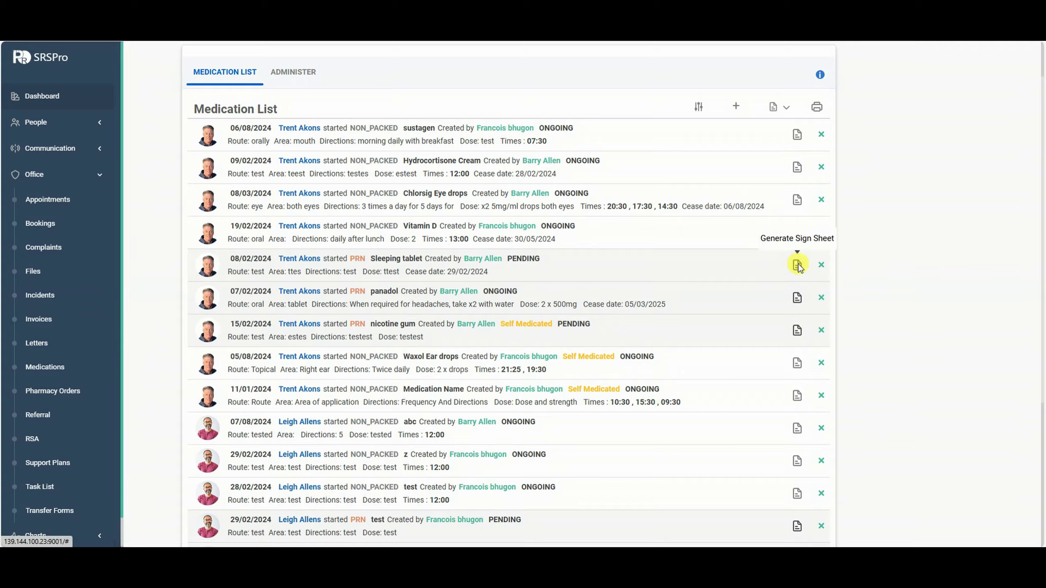
{"action": "left_click", "coordinate": [797, 265]}
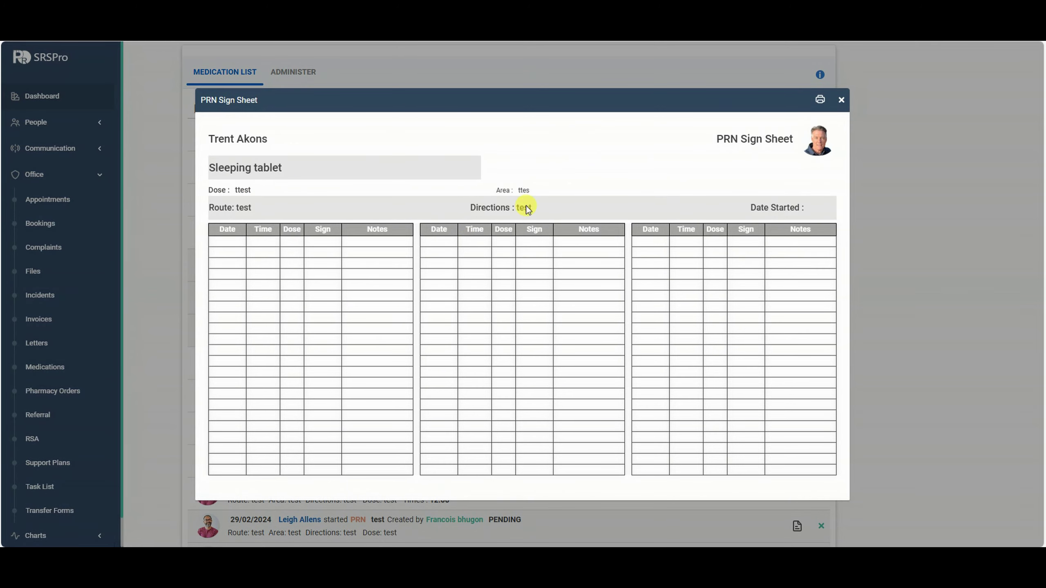
{"action": "left_click", "coordinate": [841, 100]}
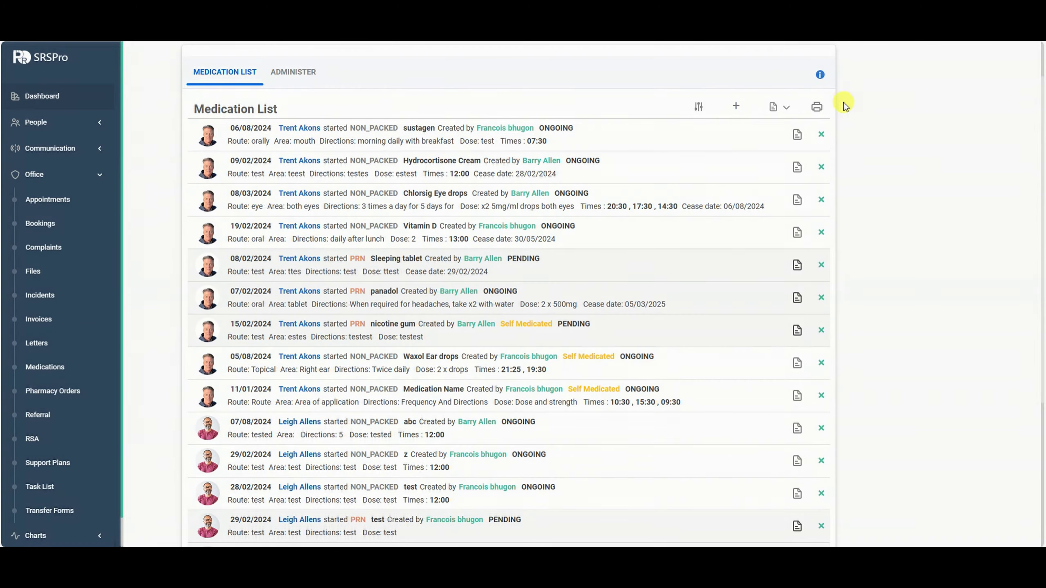
View the first resident's Sleeping tablet sheet via PRN Medication > Sign Sheet, then reopen the sign-sheet choices.
{"action": "left_click", "coordinate": [786, 109]}
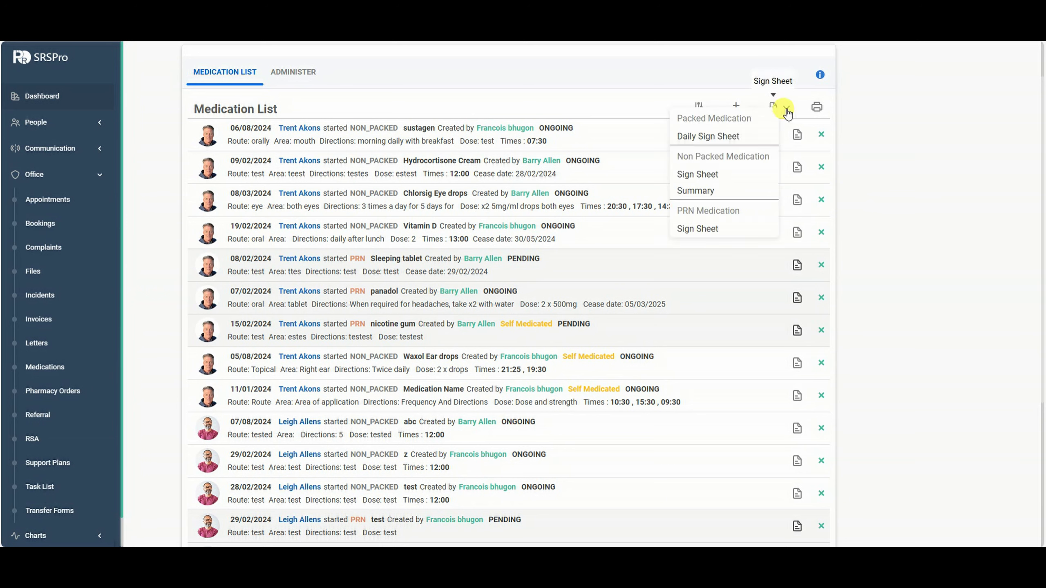
{"action": "left_click", "coordinate": [715, 231]}
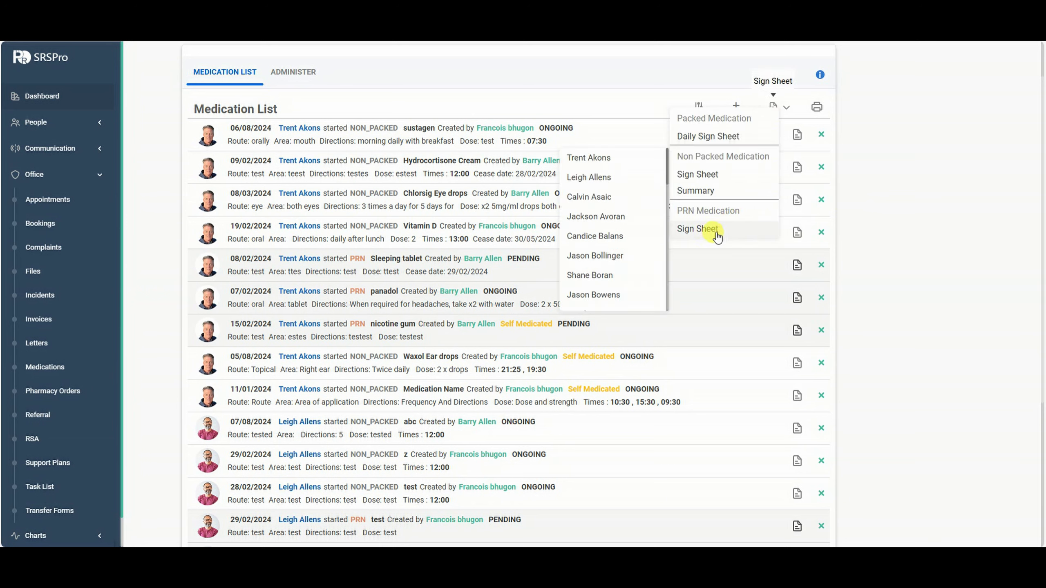
{"action": "left_click", "coordinate": [576, 158]}
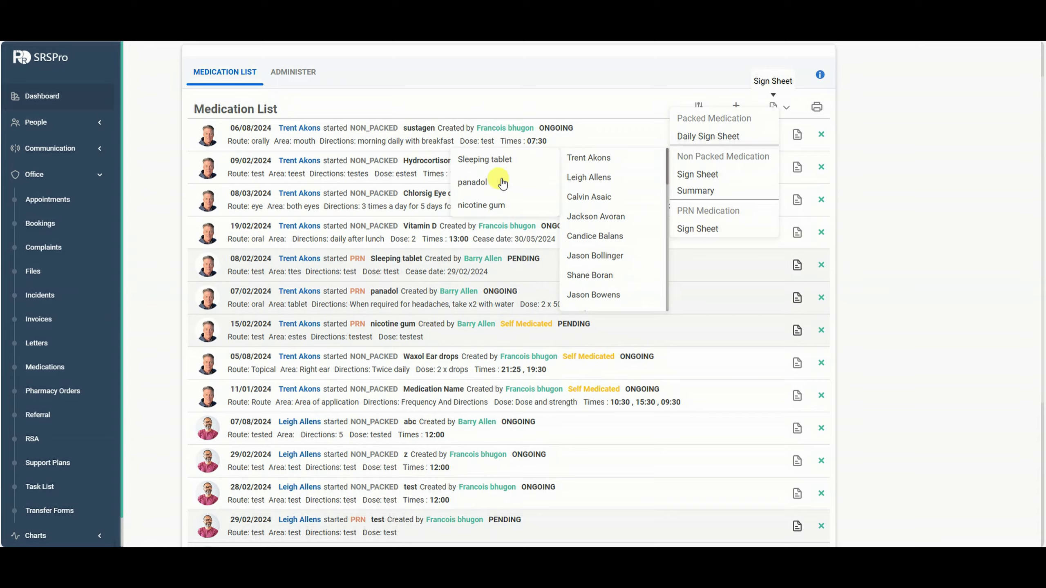
{"action": "left_click", "coordinate": [475, 161]}
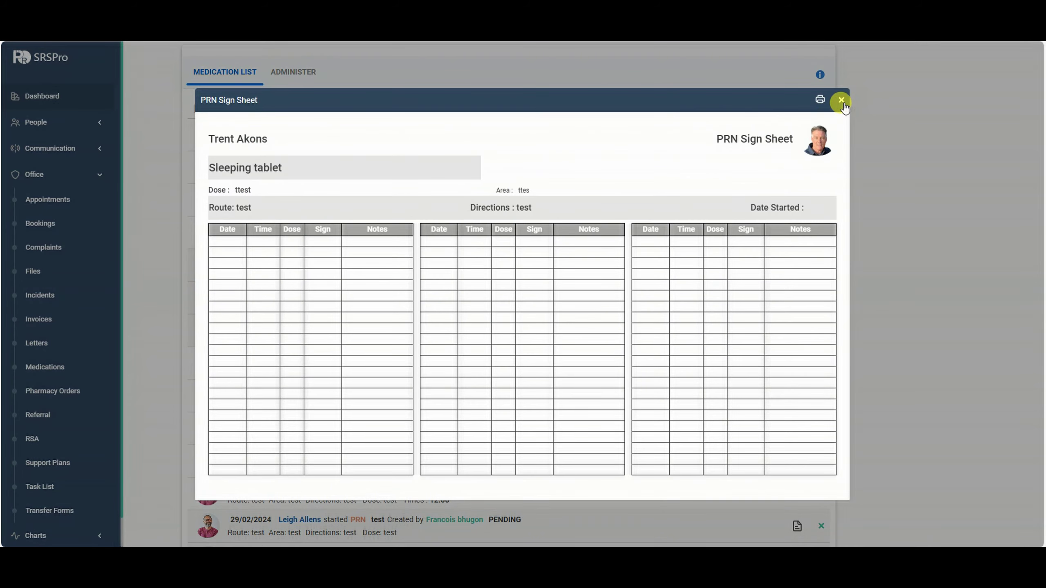
{"action": "left_click", "coordinate": [841, 101]}
{"action": "scroll", "coordinate": [436, 301], "scroll_direction": "down", "scroll_amount": 5}
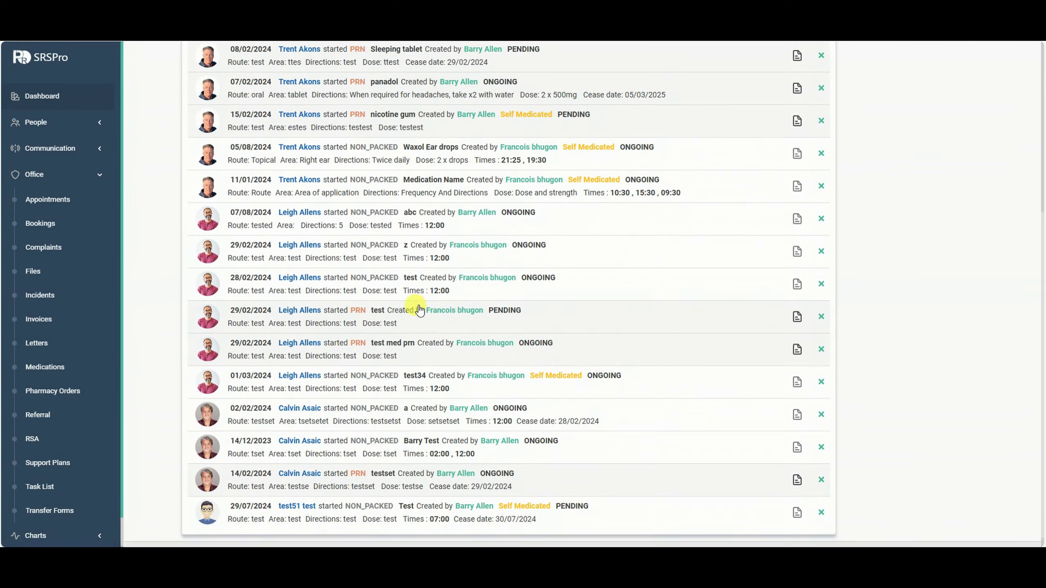
{"action": "scroll", "coordinate": [393, 309], "scroll_direction": "up", "scroll_amount": 7}
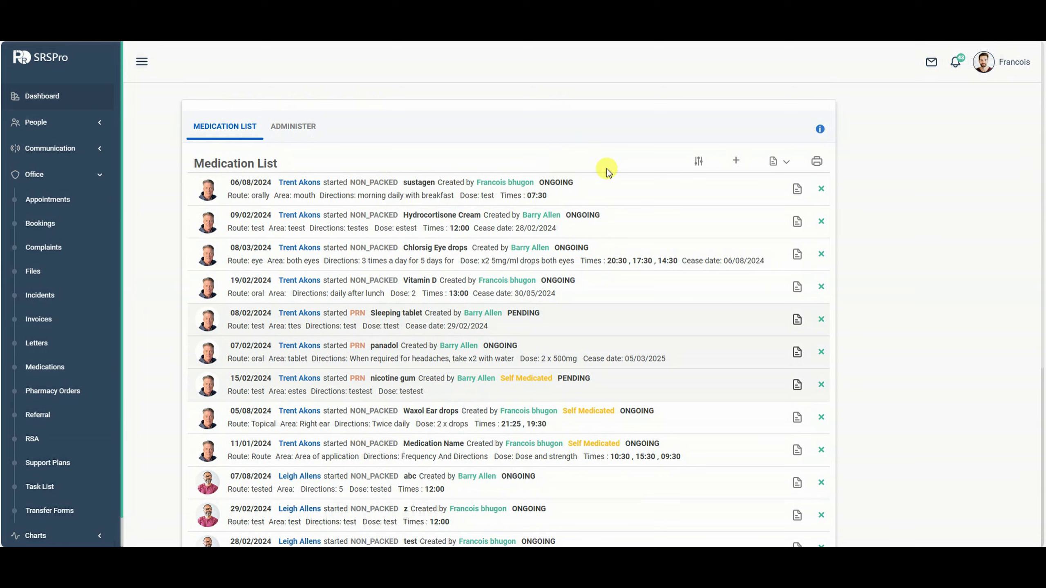
{"action": "left_click", "coordinate": [786, 164]}
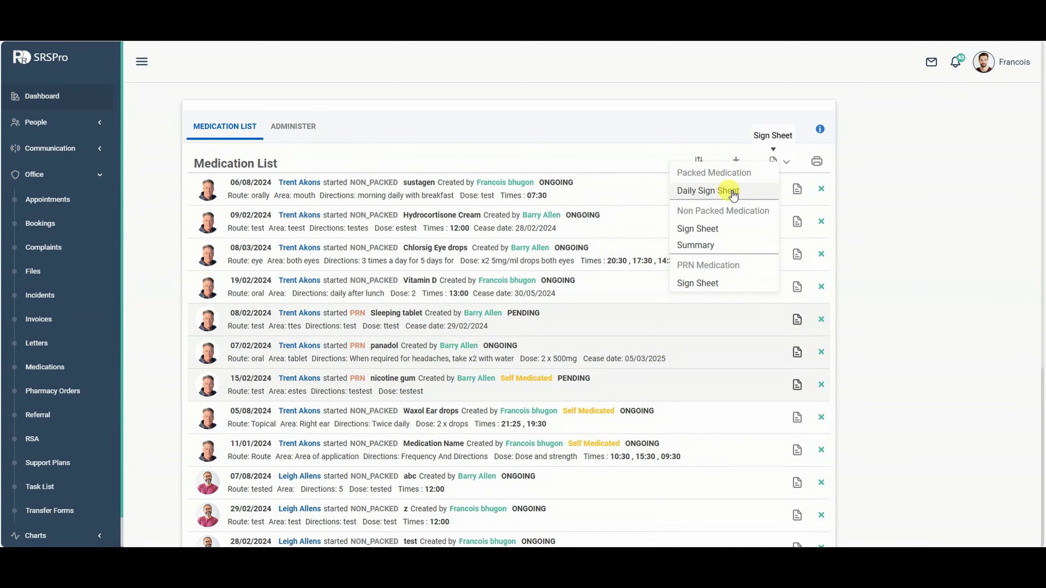
Open the Daily Packed Sign Sheet and scroll through each resident's packs.
{"action": "left_click", "coordinate": [733, 193]}
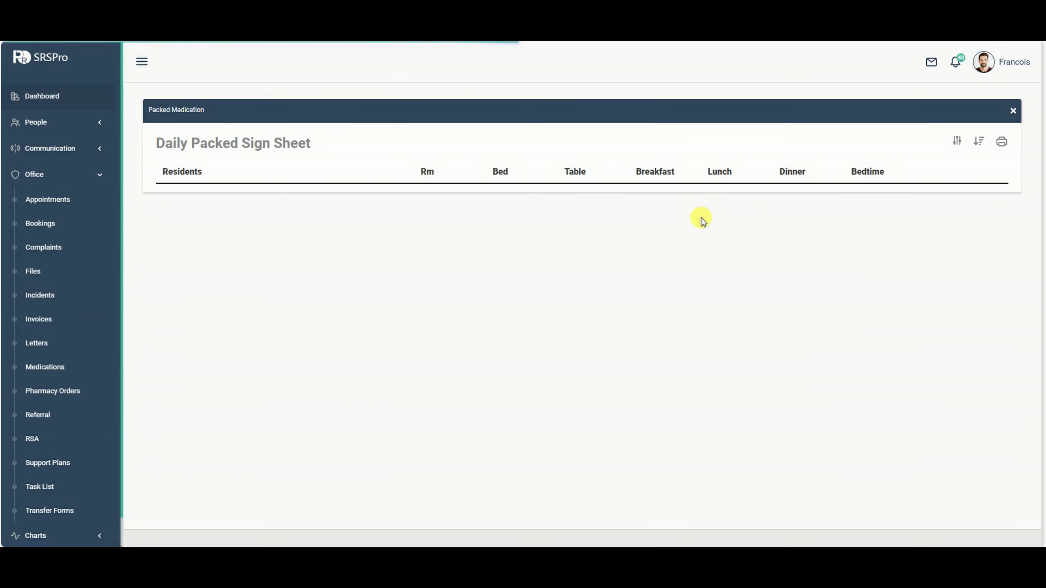
{"action": "scroll", "coordinate": [852, 327], "scroll_direction": "down", "scroll_amount": 8}
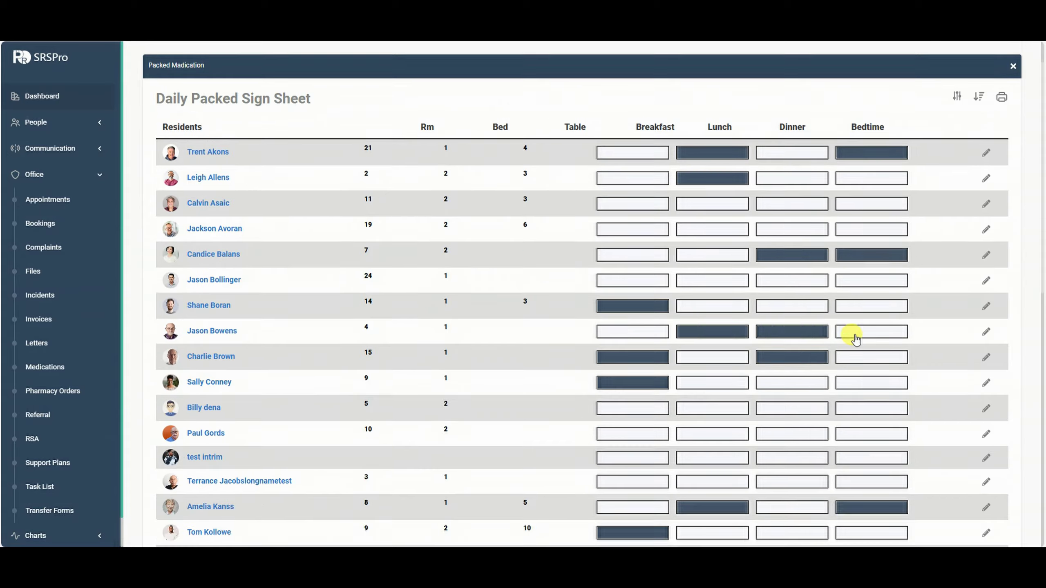
{"action": "scroll", "coordinate": [859, 341], "scroll_direction": "up", "scroll_amount": 4}
{"action": "scroll", "coordinate": [866, 343], "scroll_direction": "up", "scroll_amount": 4}
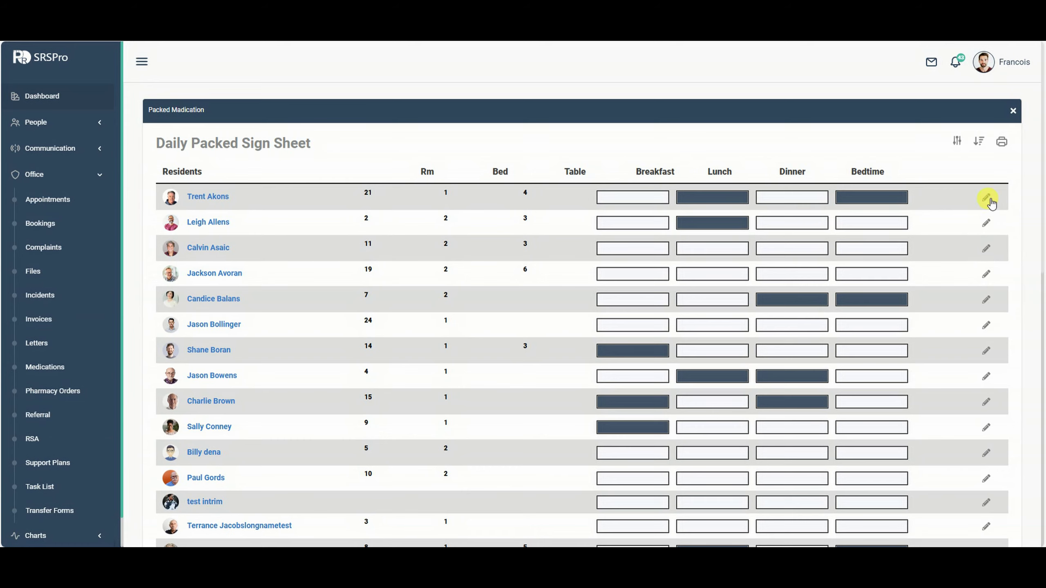
{"action": "scroll", "coordinate": [782, 263], "scroll_direction": "down", "scroll_amount": 1}
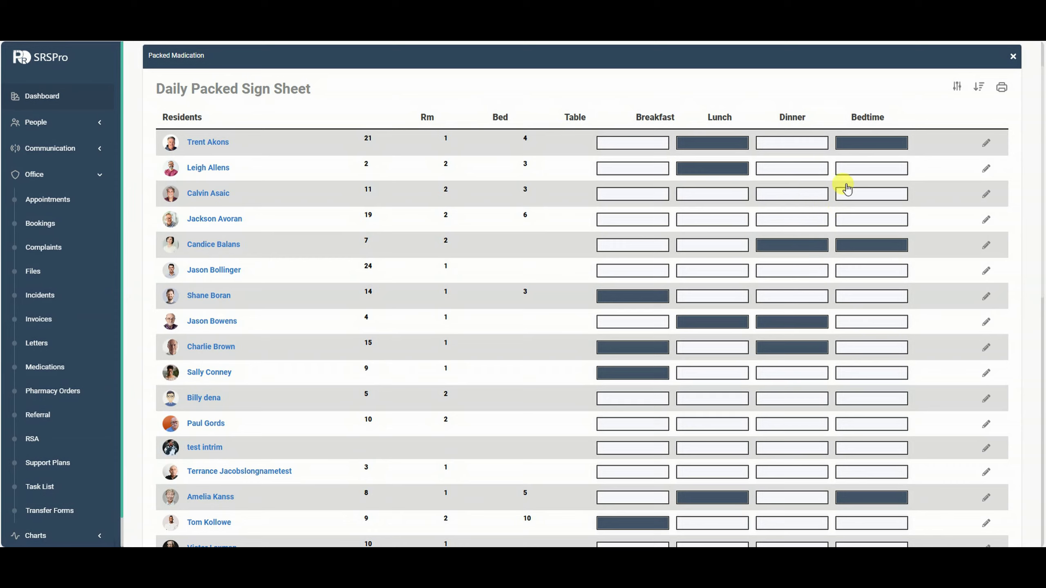
Mark the third resident's packed medication as given at Lunch, then close the sheet.
{"action": "left_click", "coordinate": [987, 194]}
{"action": "left_click", "coordinate": [495, 288]}
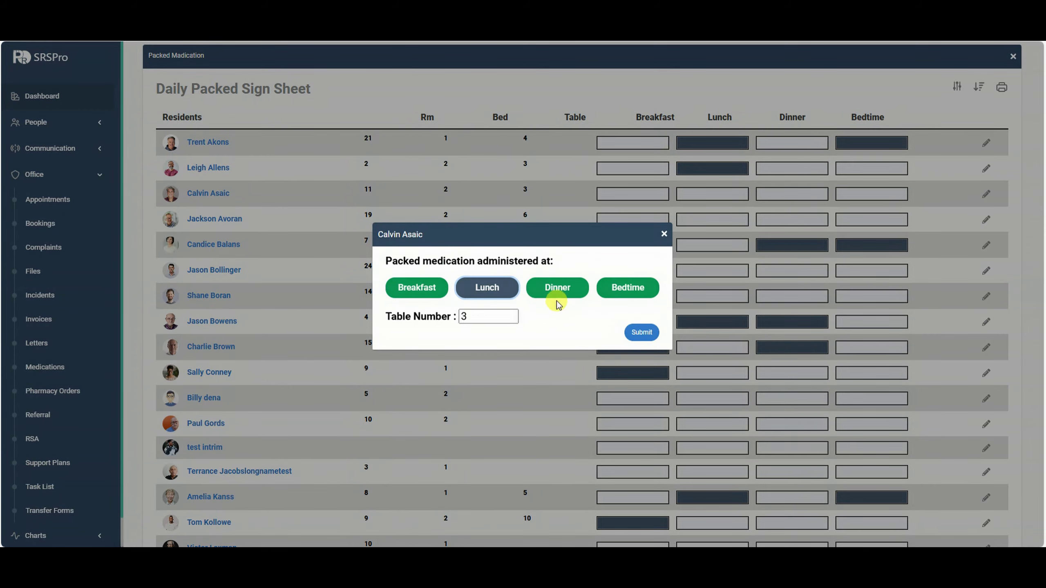
{"action": "left_click", "coordinate": [641, 333]}
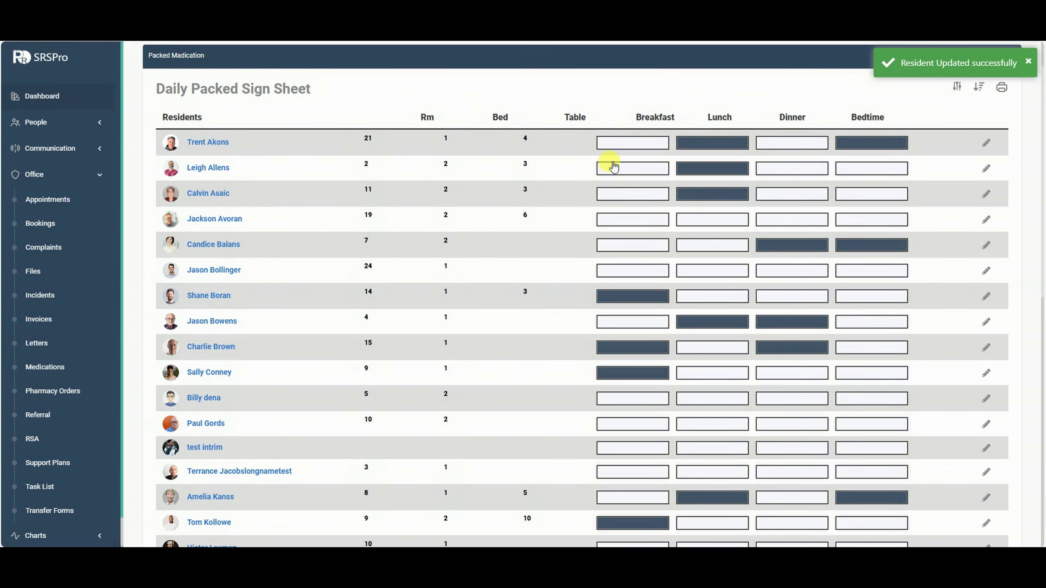
{"action": "scroll", "coordinate": [712, 217], "scroll_direction": "down", "scroll_amount": 5}
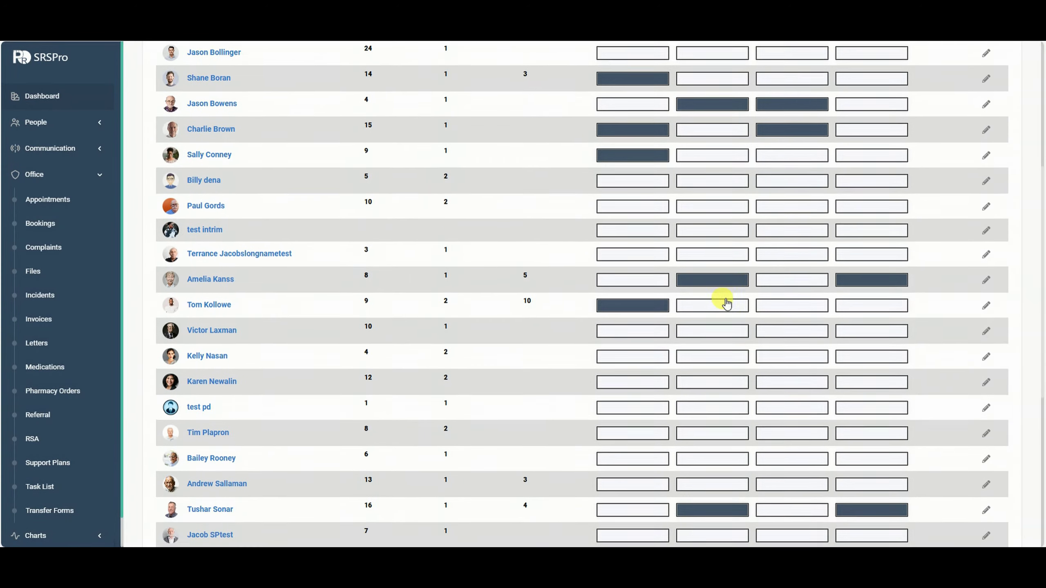
{"action": "scroll", "coordinate": [726, 303], "scroll_direction": "down", "scroll_amount": 7}
{"action": "scroll", "coordinate": [717, 320], "scroll_direction": "up", "scroll_amount": 14}
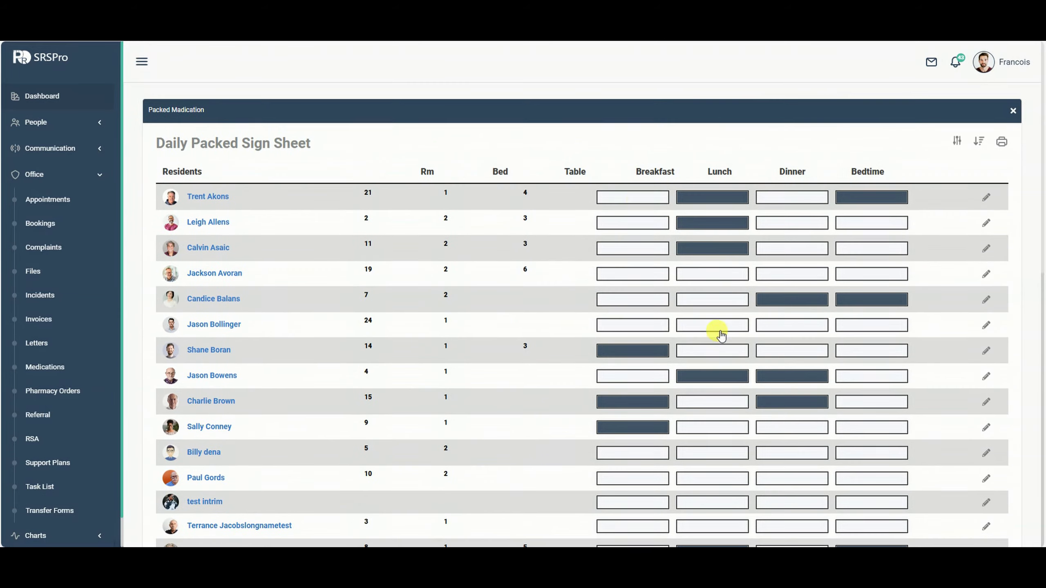
{"action": "scroll", "coordinate": [712, 397], "scroll_direction": "down", "scroll_amount": 5}
{"action": "scroll", "coordinate": [674, 427], "scroll_direction": "down", "scroll_amount": 4}
{"action": "scroll", "coordinate": [686, 374], "scroll_direction": "up", "scroll_amount": 9}
{"action": "scroll", "coordinate": [443, 213], "scroll_direction": "down", "scroll_amount": 1}
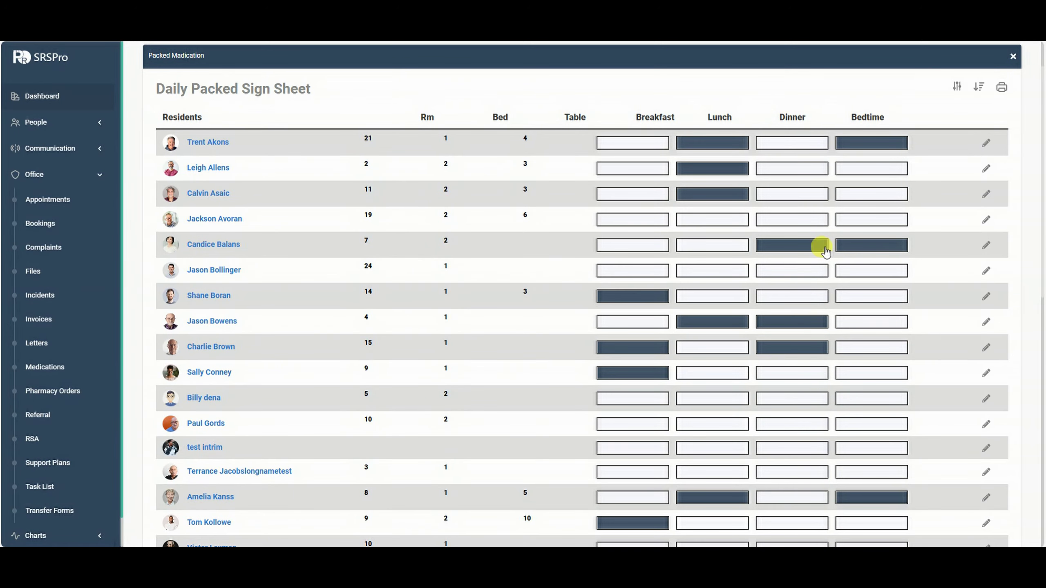
{"action": "scroll", "coordinate": [961, 280], "scroll_direction": "up", "scroll_amount": 1}
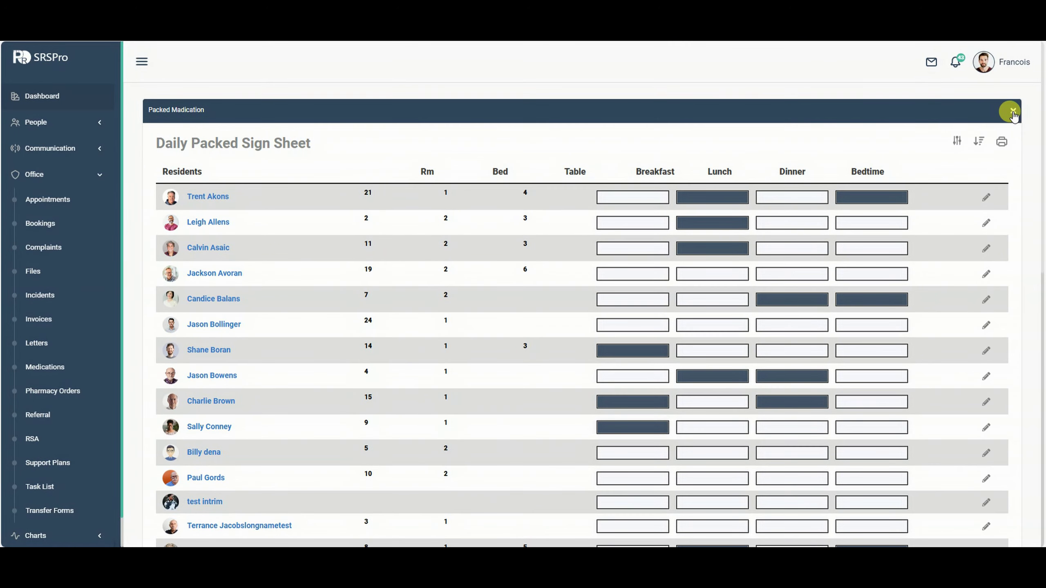
{"action": "left_click", "coordinate": [1013, 111]}
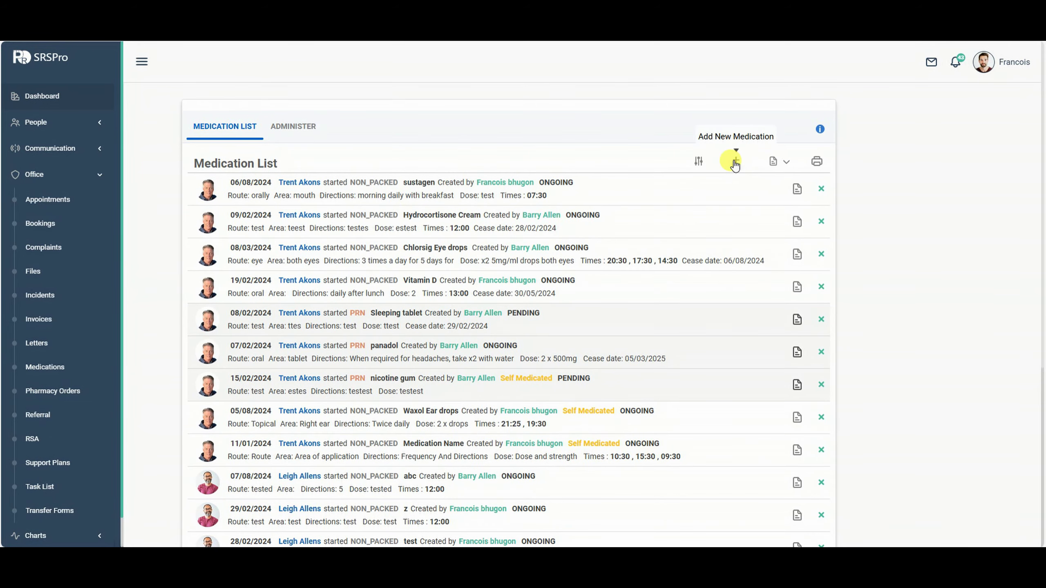
Add a new medication for the chosen resident, starting 26/08/2024, named panadol.
{"action": "left_click", "coordinate": [735, 164]}
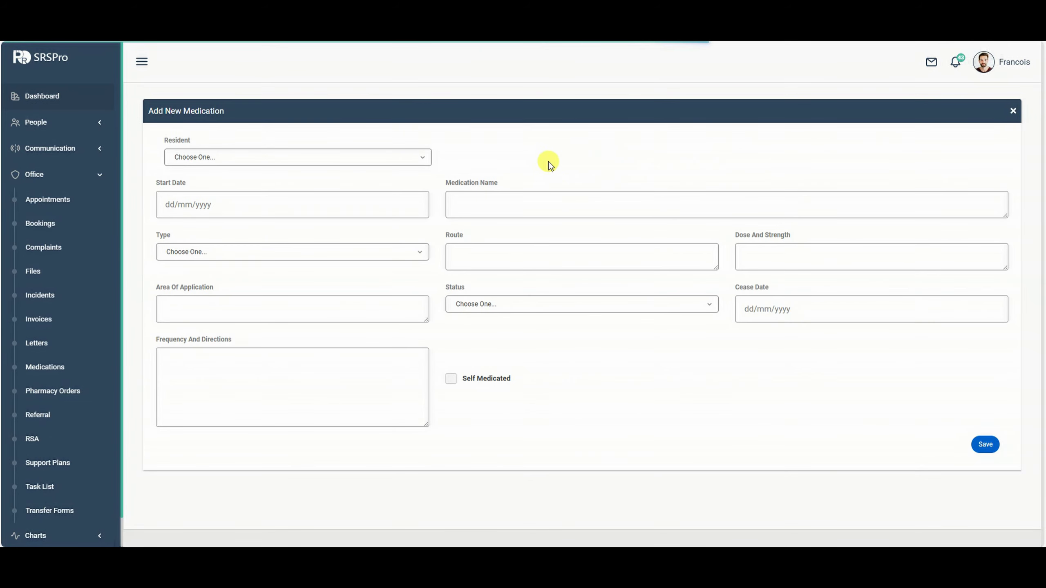
{"action": "left_click", "coordinate": [404, 158]}
{"action": "left_click", "coordinate": [211, 202]}
{"action": "left_click", "coordinate": [211, 204]}
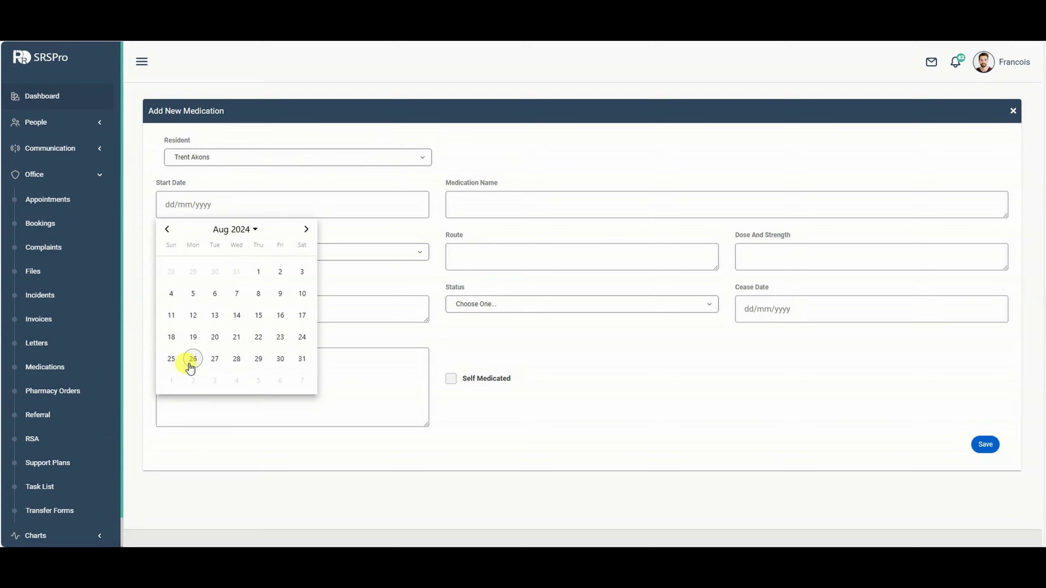
{"action": "left_click", "coordinate": [192, 359]}
{"action": "left_click", "coordinate": [496, 201]}
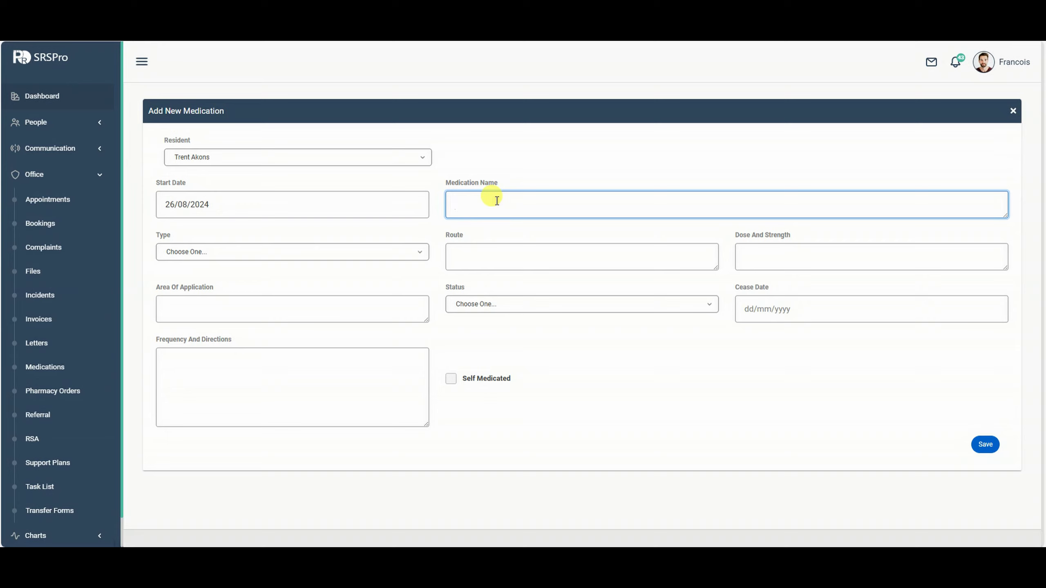
{"action": "type", "text": "panadol"}
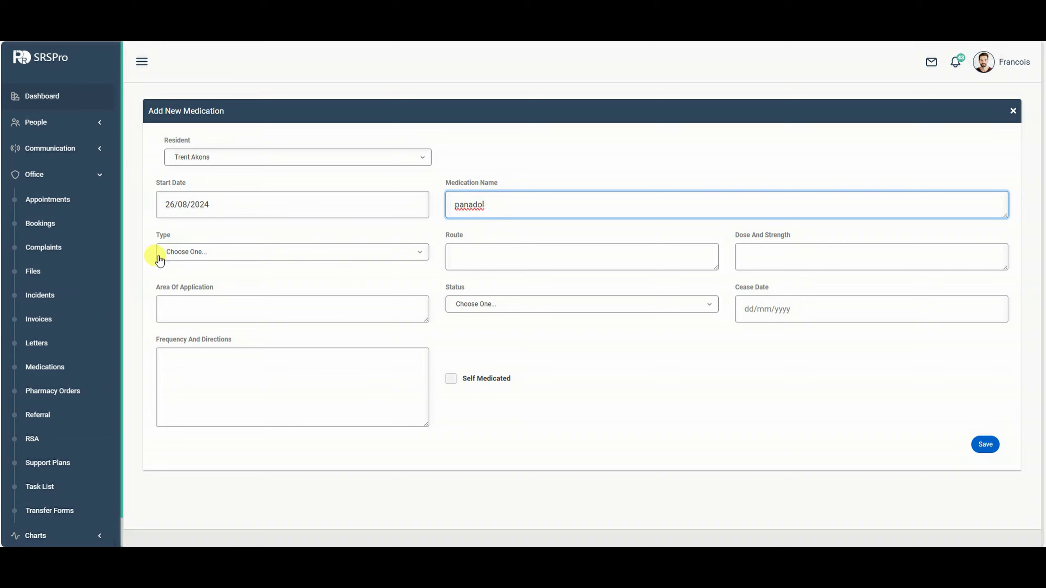
{"action": "left_click", "coordinate": [298, 256]}
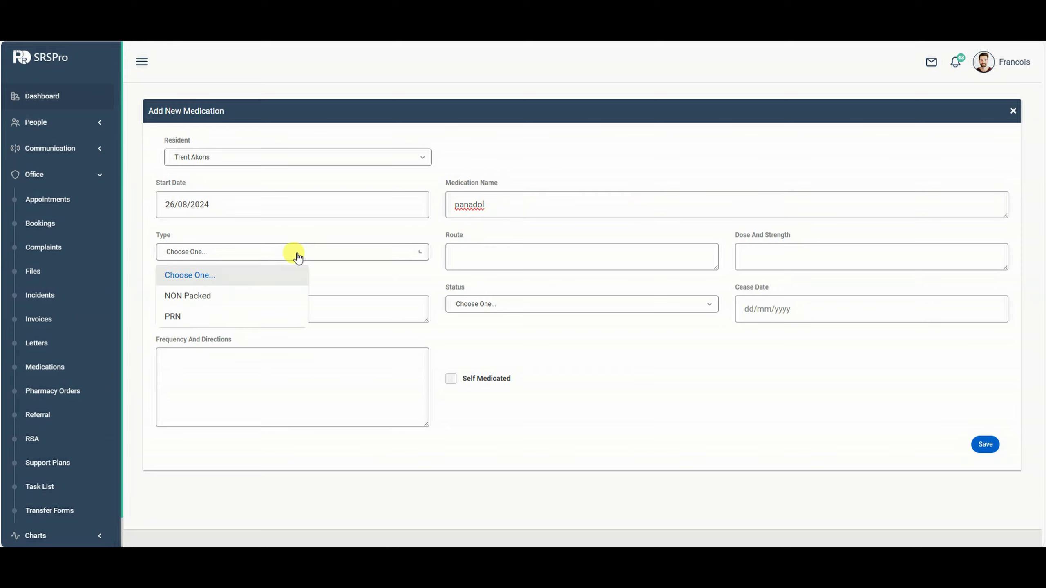
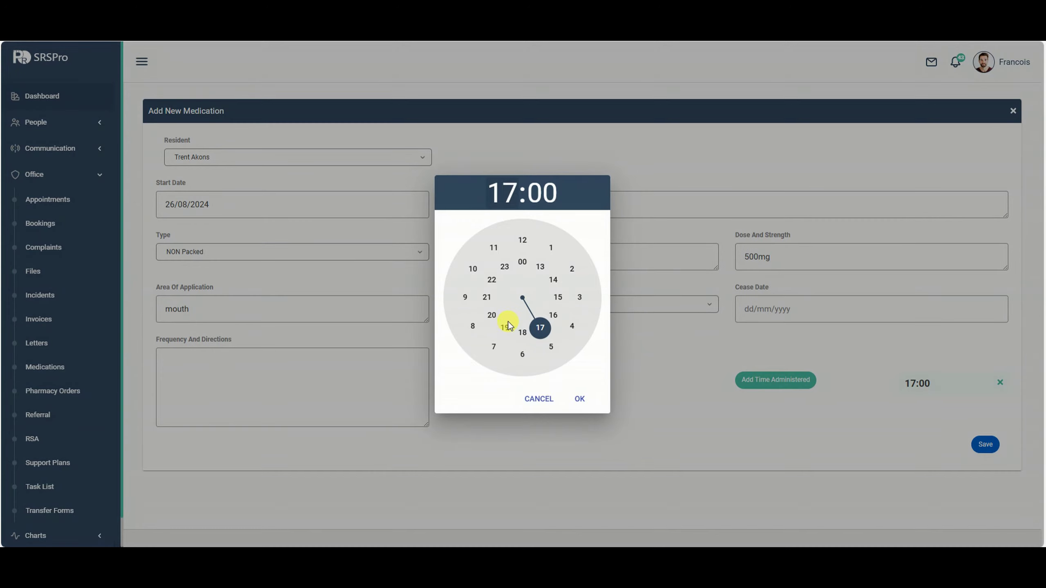
Confirm the 19:00 time and save the ongoing oral panadol 500mg with directions 'test'.
{"action": "left_click", "coordinate": [584, 399]}
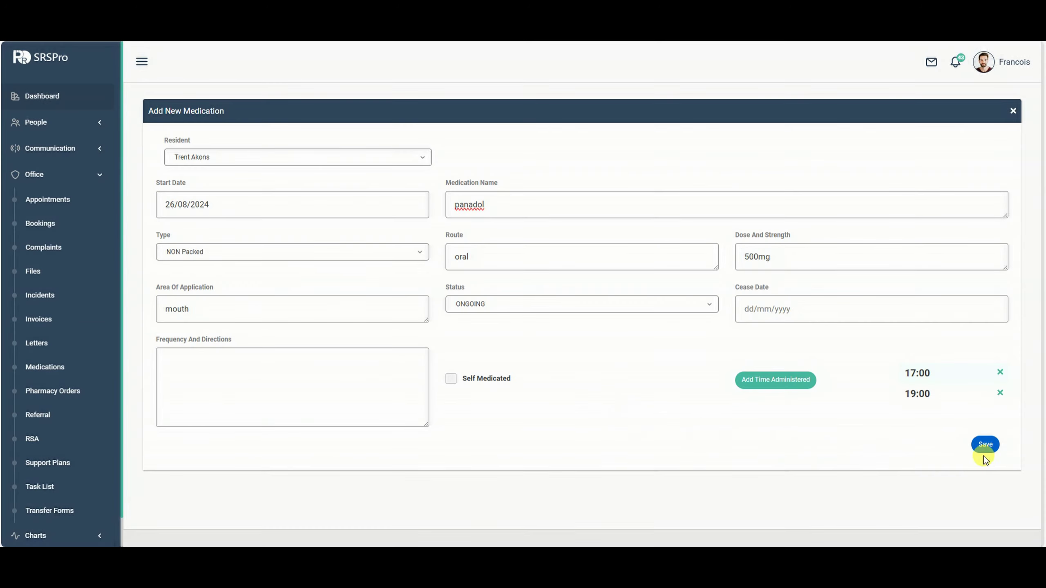
{"action": "left_click", "coordinate": [985, 445]}
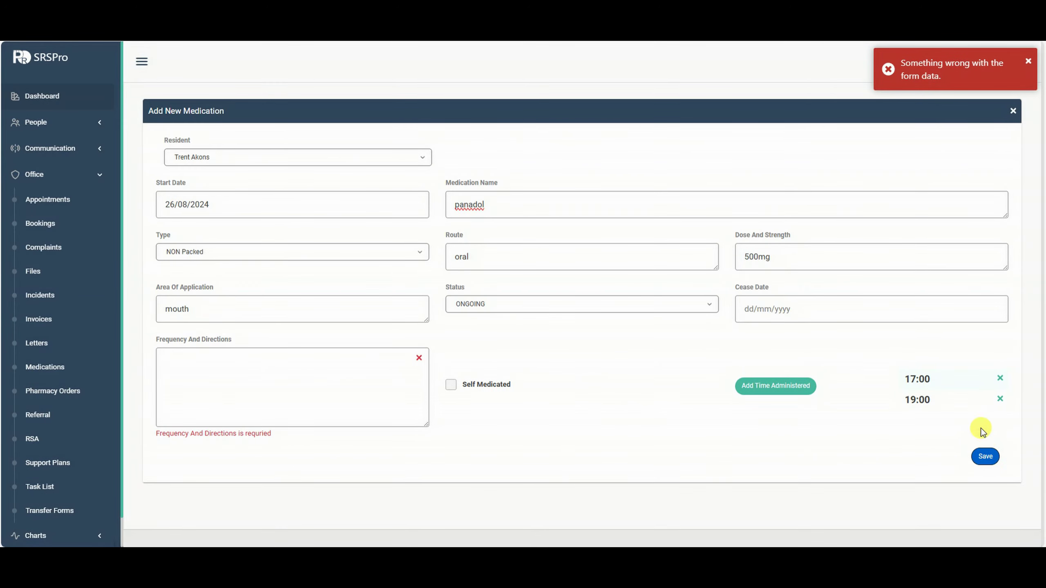
{"action": "left_click", "coordinate": [257, 380]}
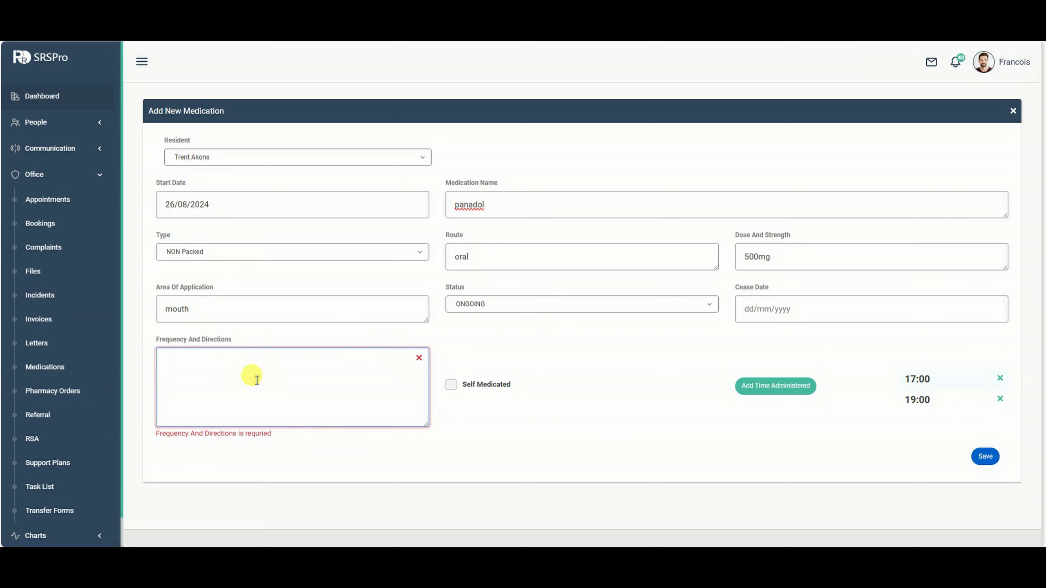
{"action": "type", "text": "test"}
{"action": "left_click", "coordinate": [975, 444]}
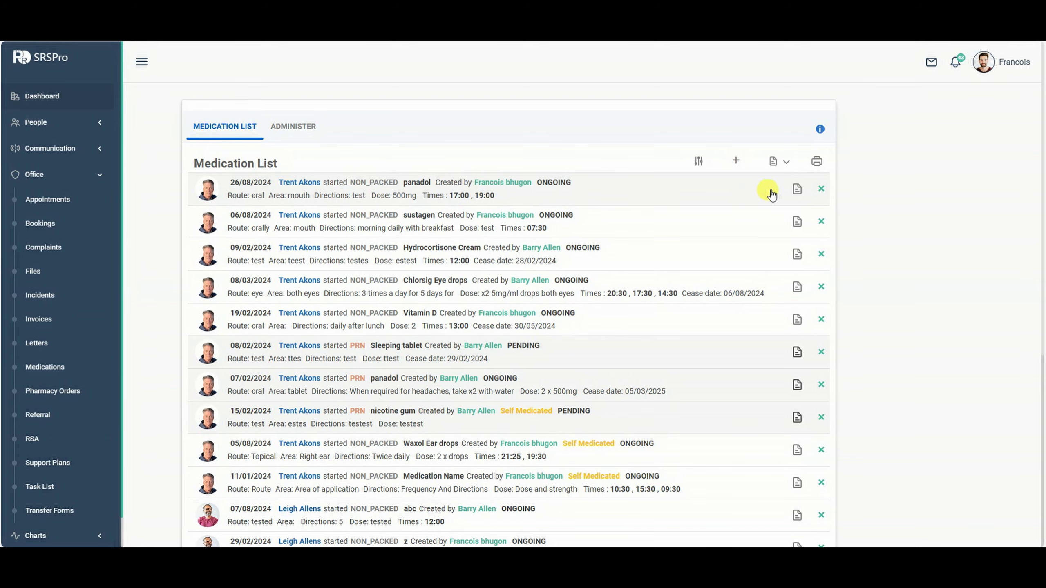
{"action": "left_click", "coordinate": [795, 189]}
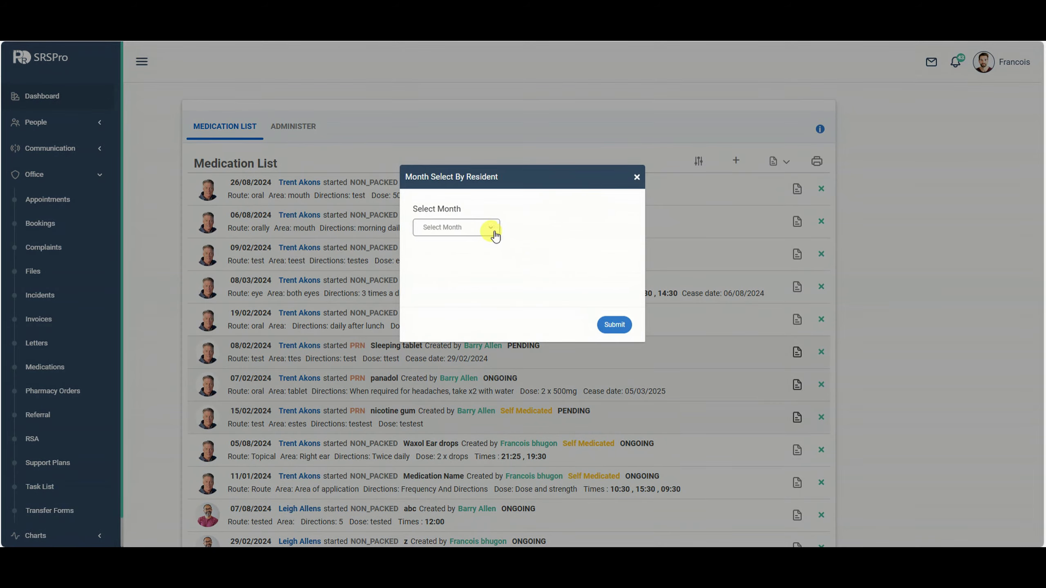
{"action": "left_click", "coordinate": [630, 182]}
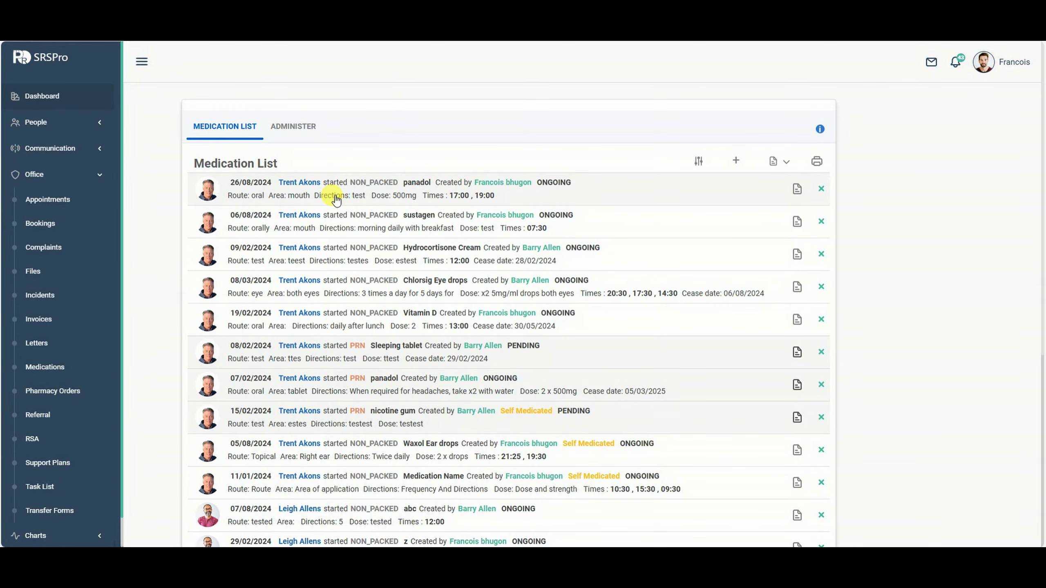
{"action": "scroll", "coordinate": [723, 187], "scroll_direction": "down", "scroll_amount": 5}
{"action": "scroll", "coordinate": [699, 254], "scroll_direction": "up", "scroll_amount": 5}
{"action": "scroll", "coordinate": [544, 296], "scroll_direction": "down", "scroll_amount": 2}
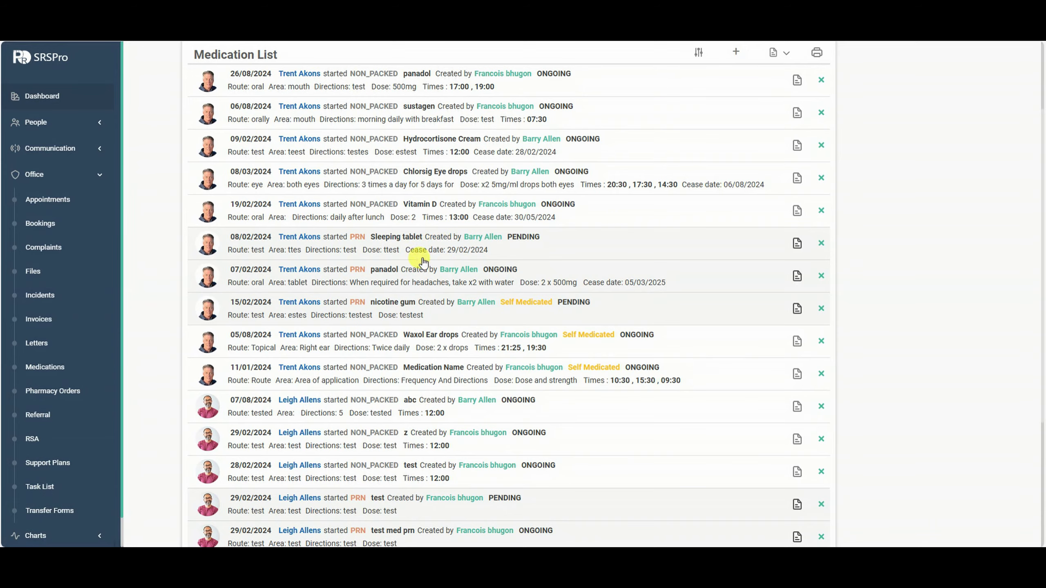
{"action": "scroll", "coordinate": [494, 289], "scroll_direction": "up", "scroll_amount": 3}
{"action": "scroll", "coordinate": [479, 256], "scroll_direction": "down", "scroll_amount": 1}
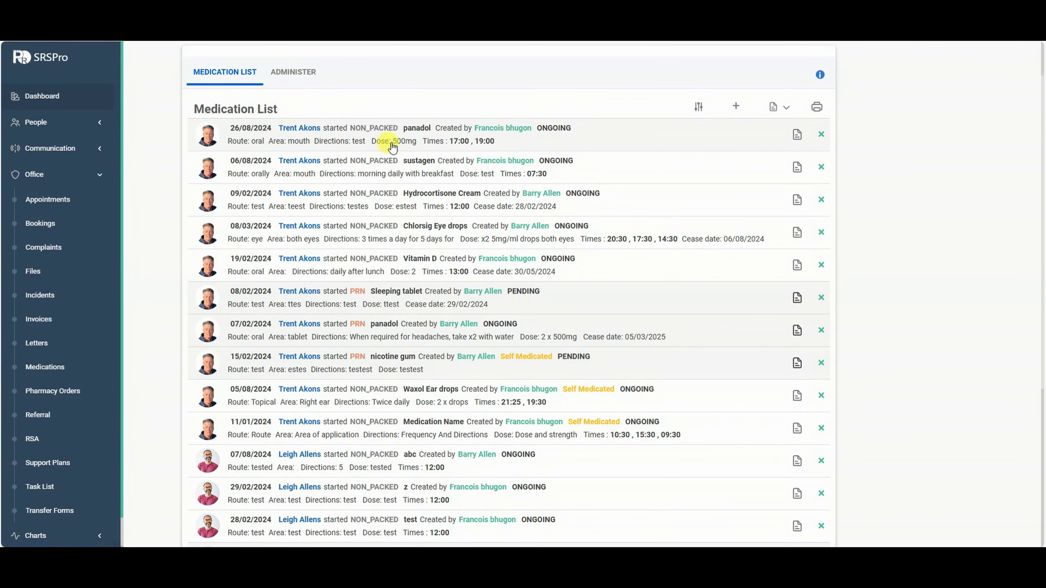
{"action": "scroll", "coordinate": [395, 136], "scroll_direction": "down", "scroll_amount": 1}
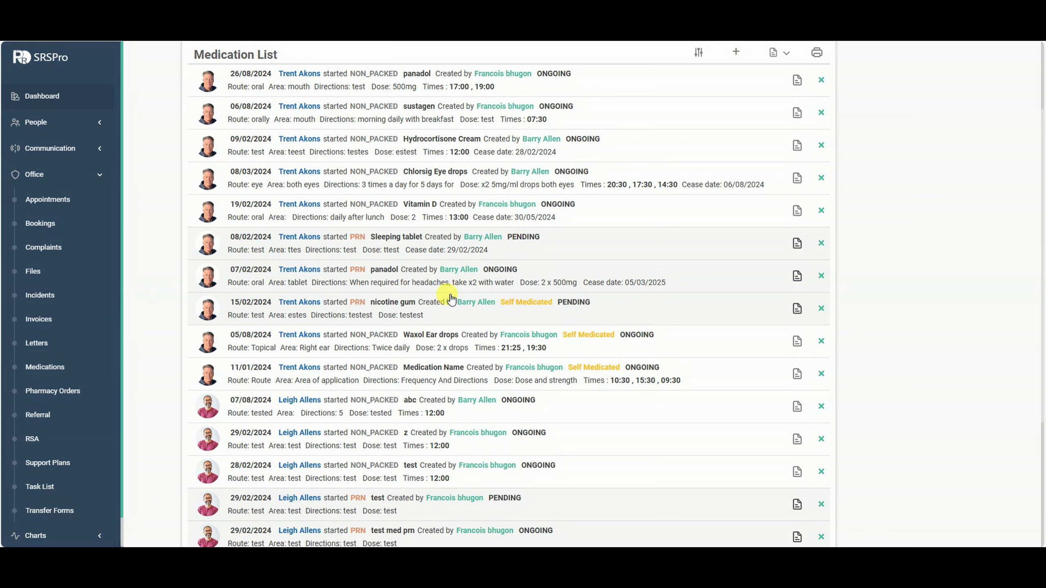
{"action": "scroll", "coordinate": [453, 264], "scroll_direction": "up", "scroll_amount": 2}
Filter the medication list to include Ceased medications and review it.
{"action": "left_click", "coordinate": [699, 161]}
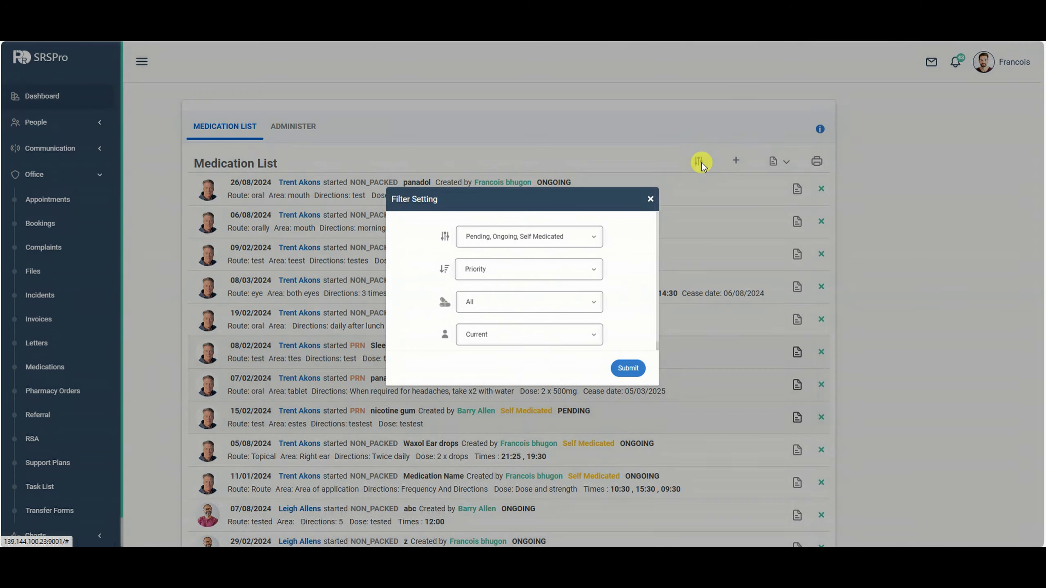
{"action": "left_click", "coordinate": [502, 236]}
{"action": "left_click", "coordinate": [469, 304]}
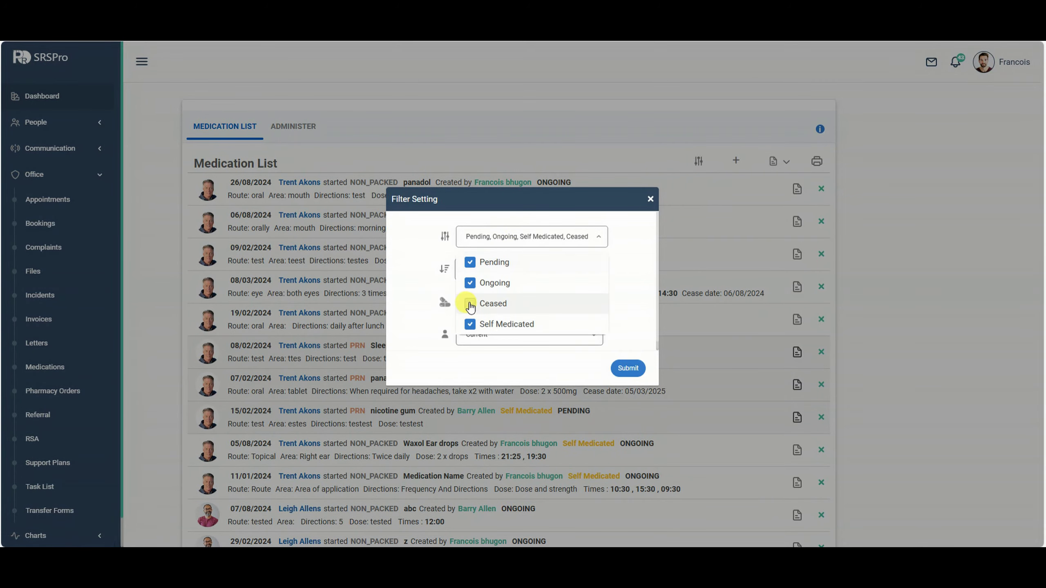
{"action": "left_click", "coordinate": [641, 320]}
{"action": "left_click", "coordinate": [627, 368]}
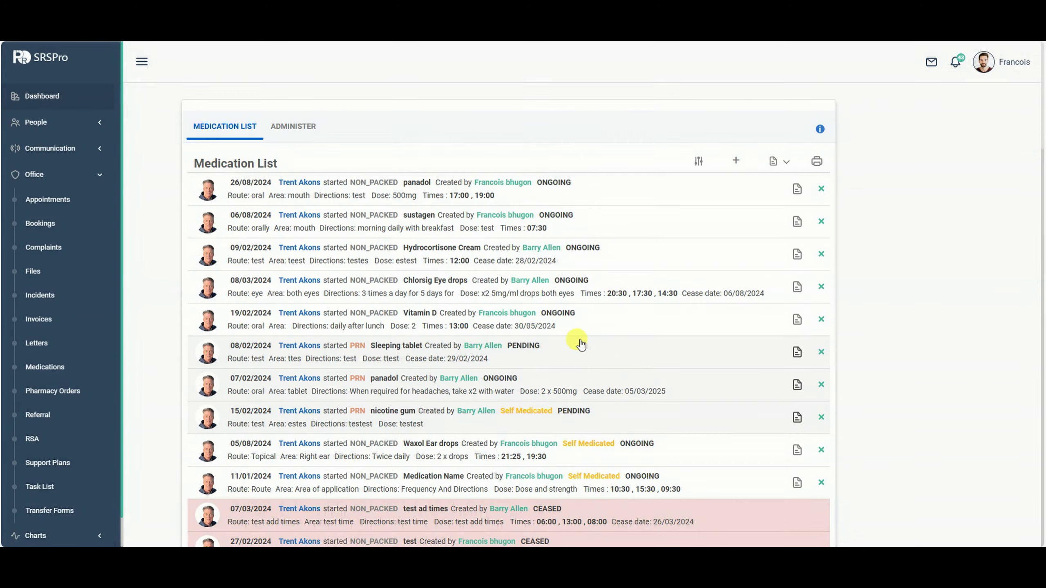
{"action": "scroll", "coordinate": [504, 396], "scroll_direction": "down", "scroll_amount": 4}
{"action": "scroll", "coordinate": [370, 457], "scroll_direction": "down", "scroll_amount": 6}
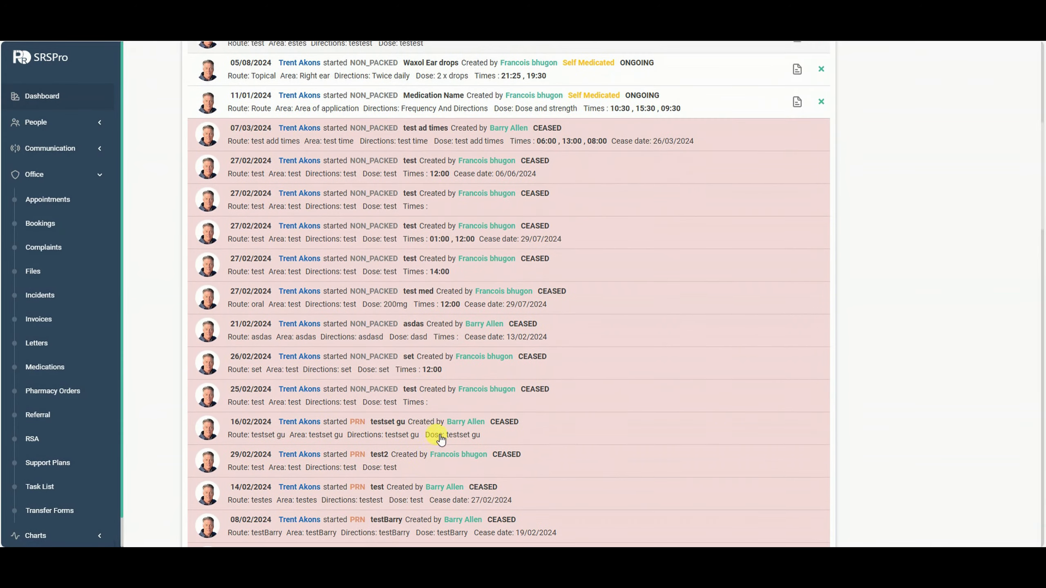
{"action": "scroll", "coordinate": [531, 416], "scroll_direction": "up", "scroll_amount": 10}
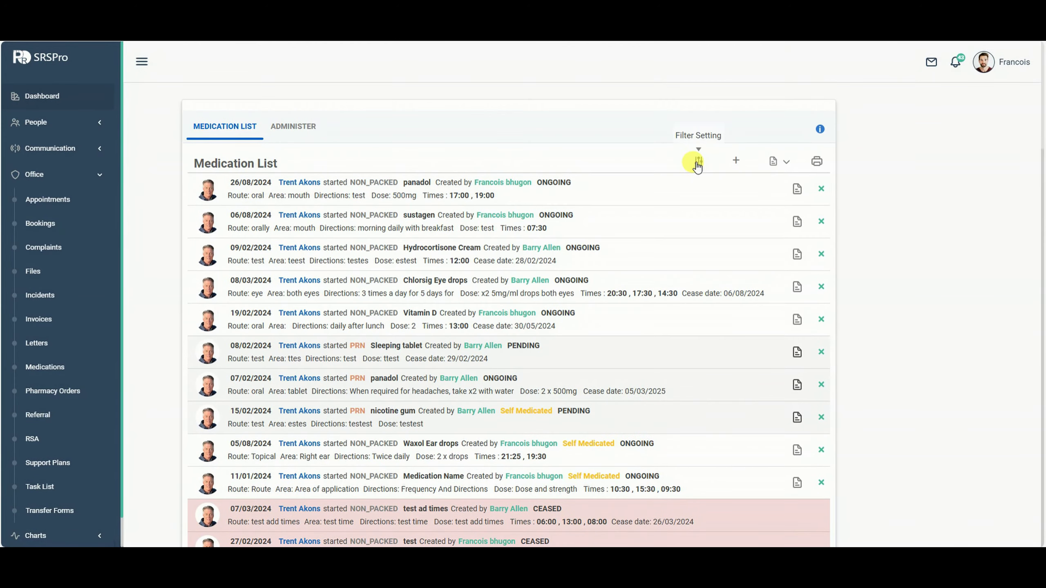
Remove Ceased from the status filter, then switch to the Administer view.
{"action": "left_click", "coordinate": [698, 161]}
{"action": "left_click", "coordinate": [589, 242]}
{"action": "left_click", "coordinate": [468, 306]}
{"action": "left_click", "coordinate": [628, 368]}
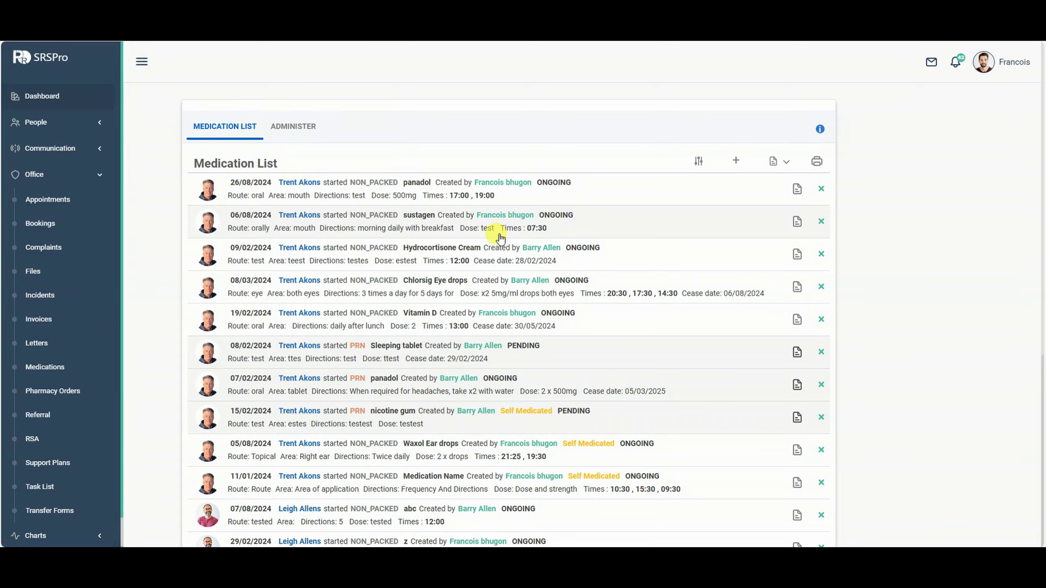
{"action": "scroll", "coordinate": [498, 241], "scroll_direction": "down", "scroll_amount": 5}
{"action": "scroll", "coordinate": [489, 292], "scroll_direction": "up", "scroll_amount": 6}
{"action": "left_click", "coordinate": [285, 133]}
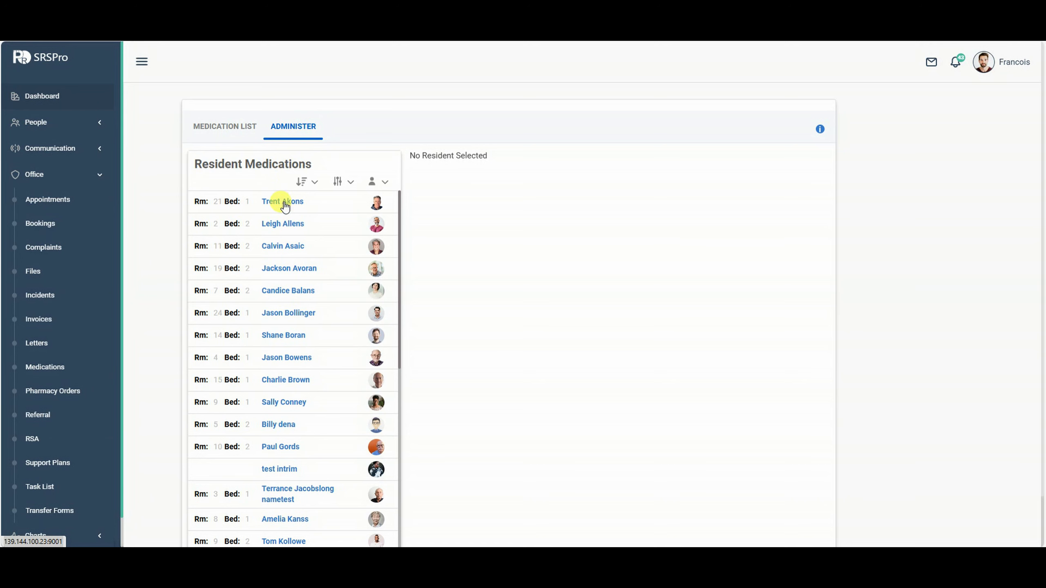
Browse several residents' medication details, ending back on the first resident.
{"action": "left_click", "coordinate": [302, 204]}
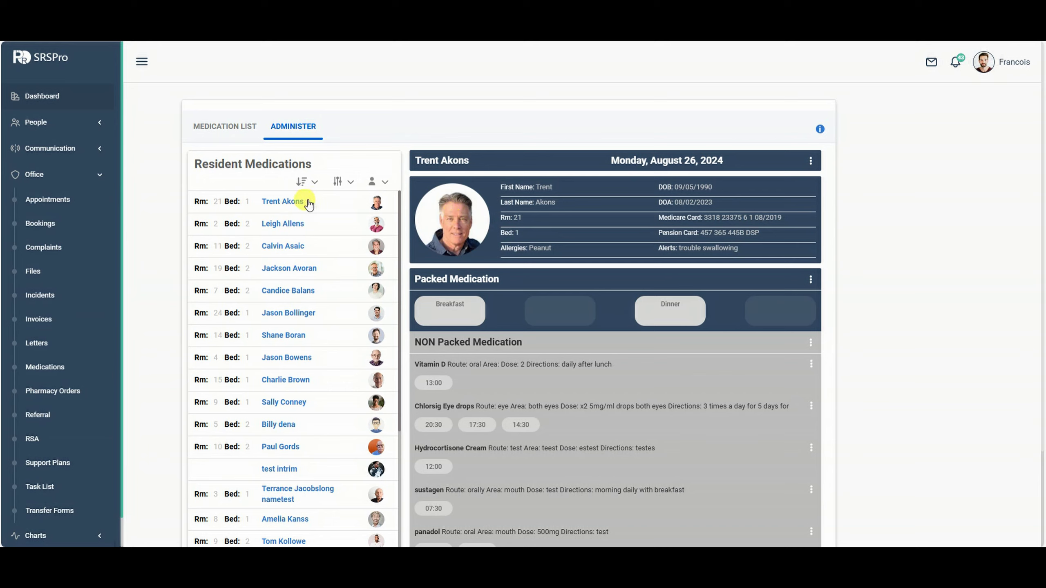
{"action": "scroll", "coordinate": [305, 214], "scroll_direction": "down", "scroll_amount": 1}
{"action": "scroll", "coordinate": [323, 224], "scroll_direction": "up", "scroll_amount": 1}
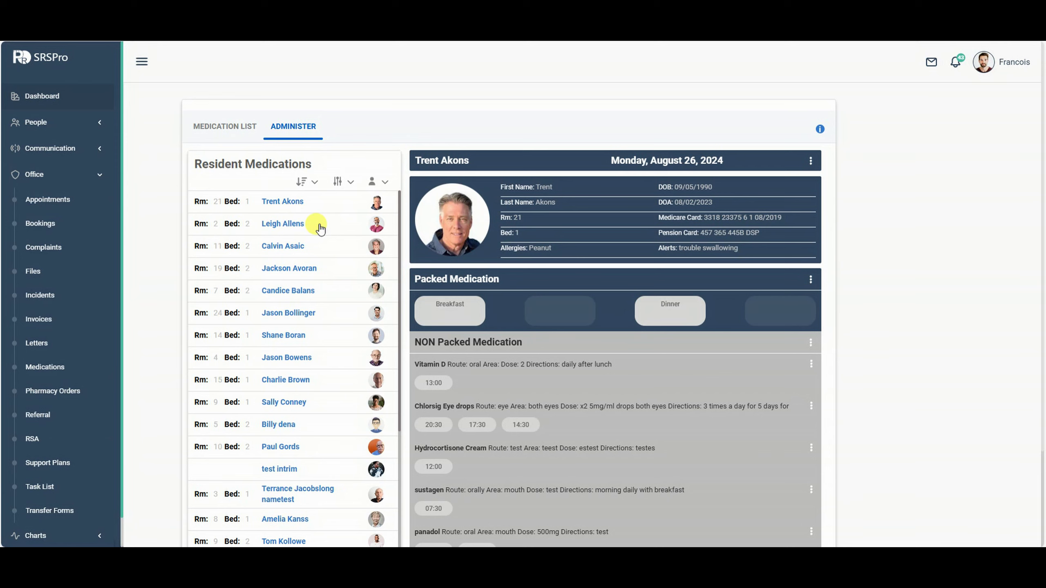
{"action": "left_click", "coordinate": [305, 227]}
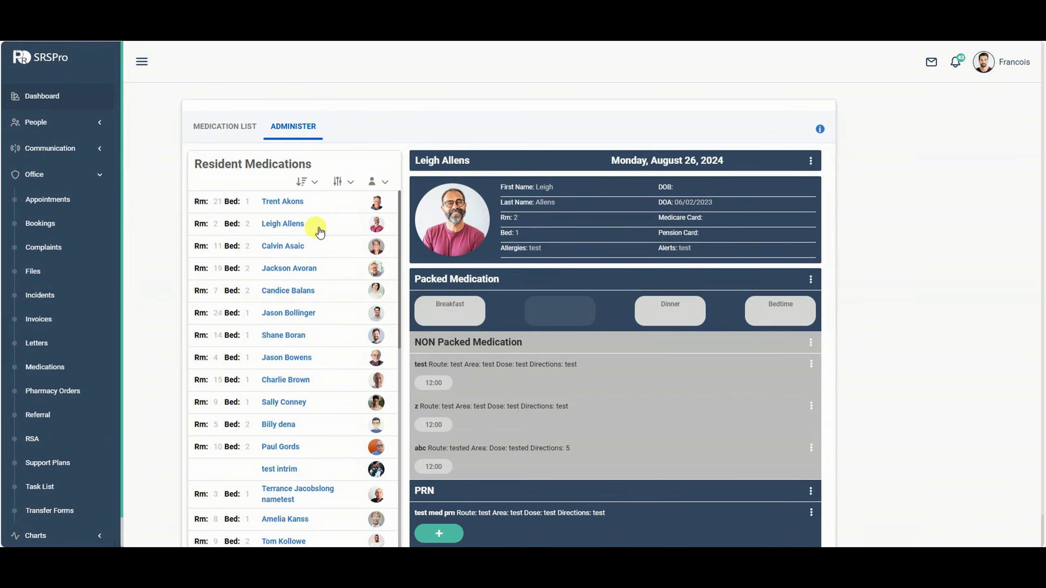
{"action": "scroll", "coordinate": [494, 346], "scroll_direction": "down", "scroll_amount": 1}
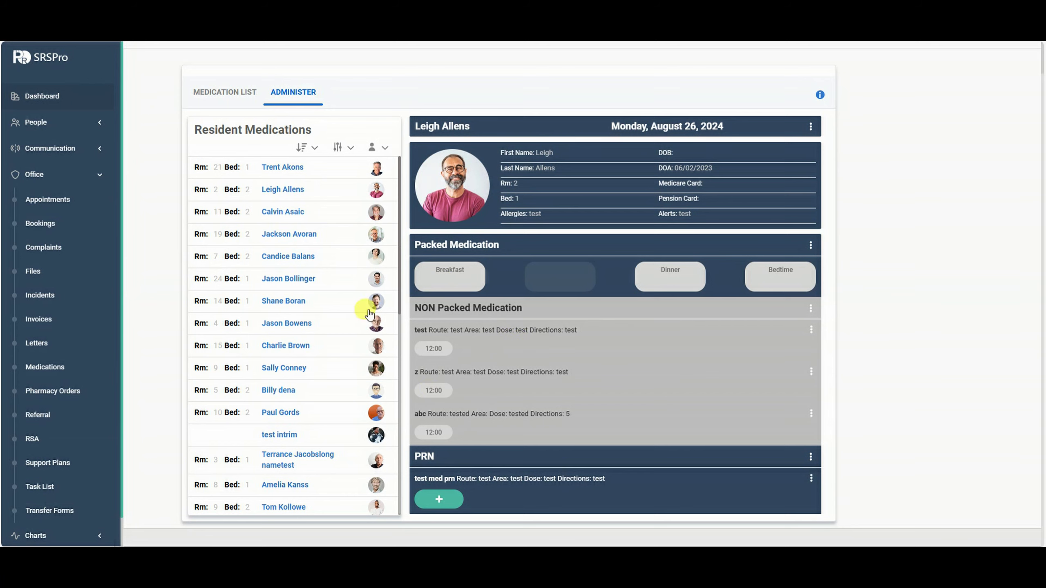
{"action": "scroll", "coordinate": [309, 204], "scroll_direction": "up", "scroll_amount": 1}
{"action": "left_click", "coordinate": [305, 202]}
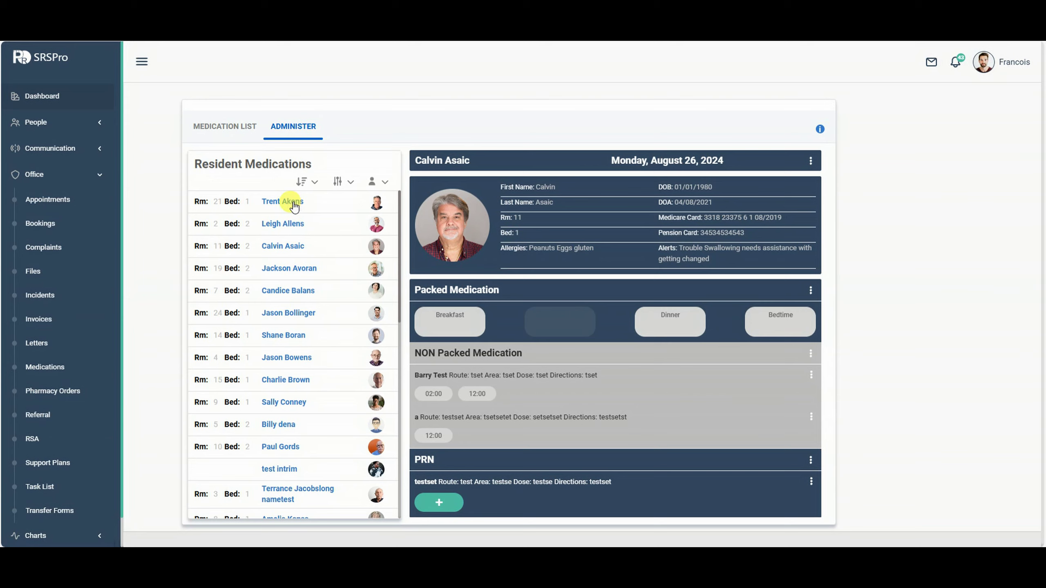
{"action": "left_click", "coordinate": [293, 203]}
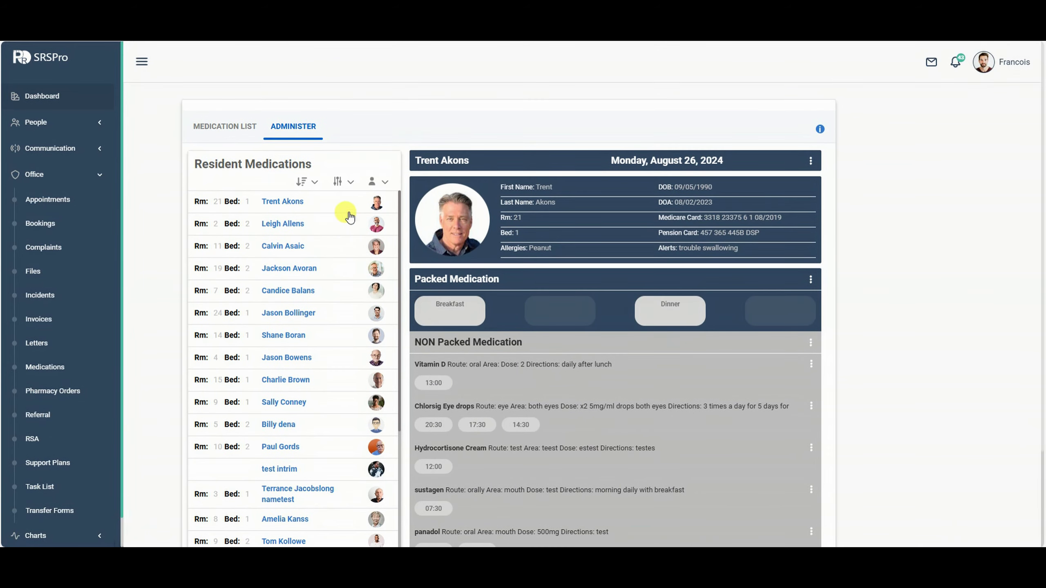
Check the resident status, filter and sort options without changing them.
{"action": "left_click", "coordinate": [385, 182]}
{"action": "left_click", "coordinate": [385, 182]}
{"action": "left_click", "coordinate": [349, 183]}
{"action": "left_click", "coordinate": [350, 183]}
{"action": "left_click", "coordinate": [315, 183]}
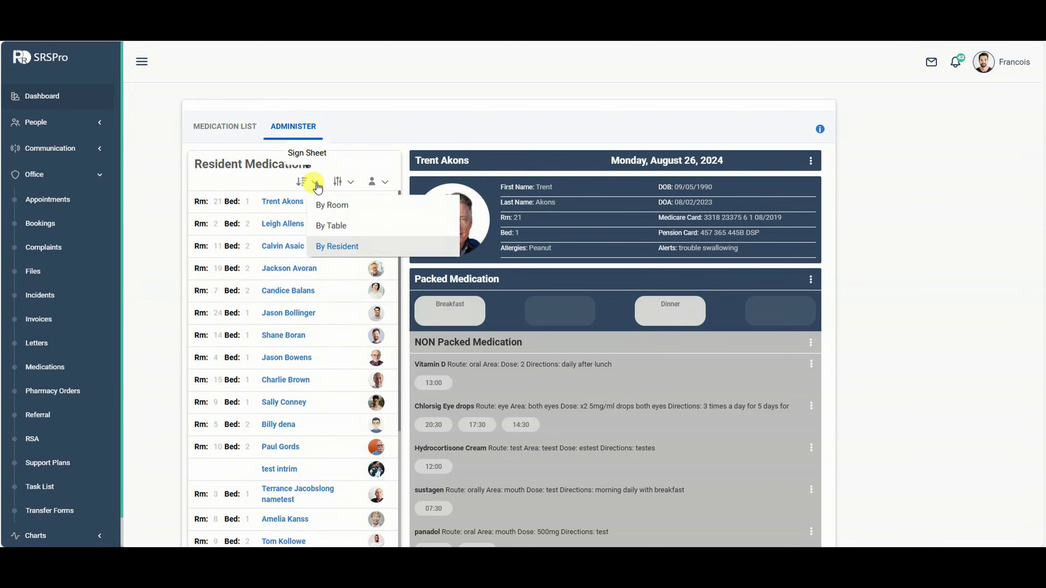
{"action": "left_click", "coordinate": [317, 188]}
{"action": "scroll", "coordinate": [578, 307], "scroll_direction": "down", "scroll_amount": 1}
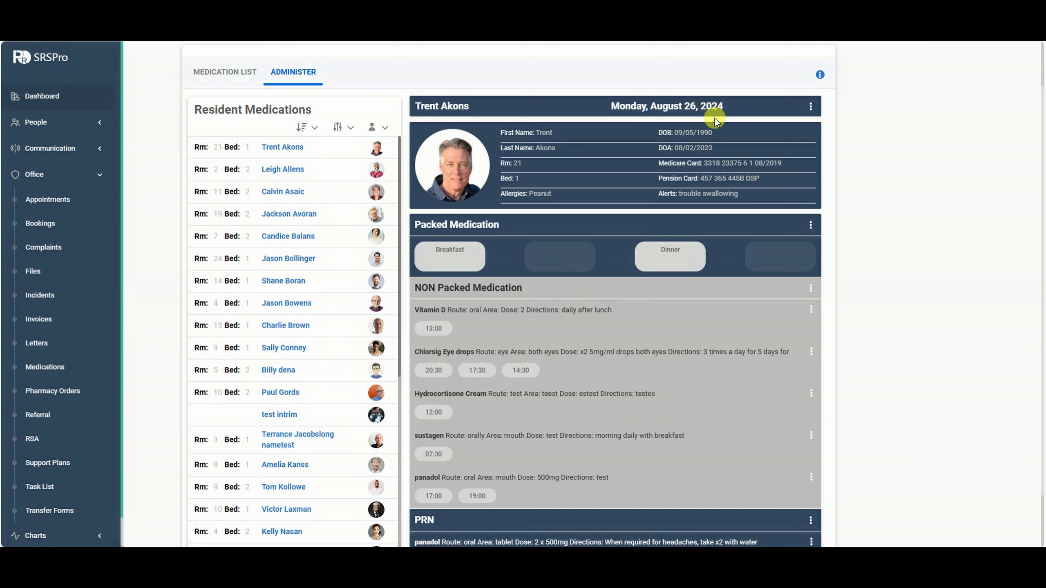
{"action": "scroll", "coordinate": [752, 302], "scroll_direction": "down", "scroll_amount": 1}
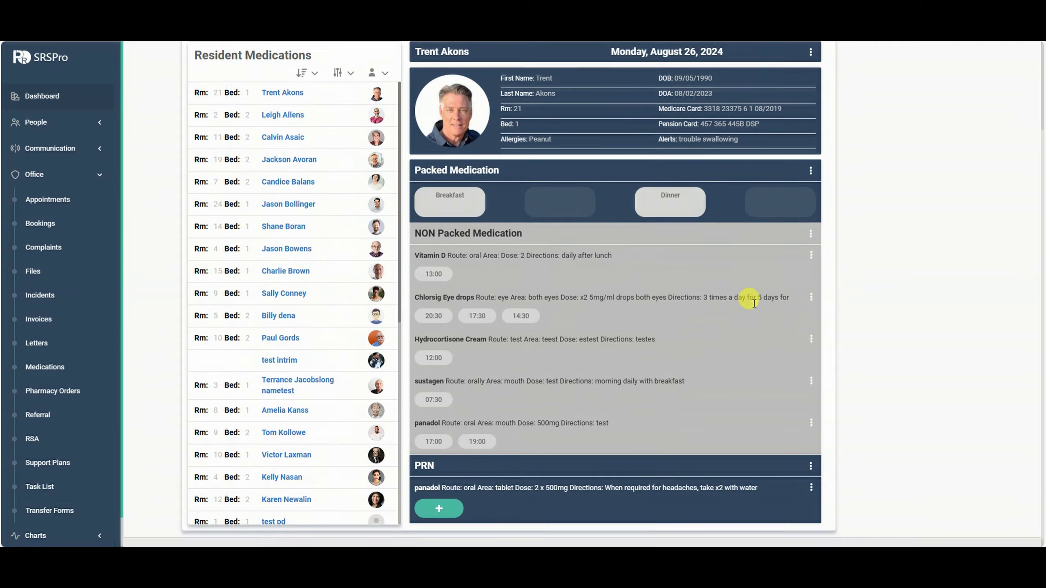
Add Lunch to the packed medication times in Packed Medication Settings and submit.
{"action": "left_click", "coordinate": [810, 170]}
{"action": "left_click", "coordinate": [804, 197]}
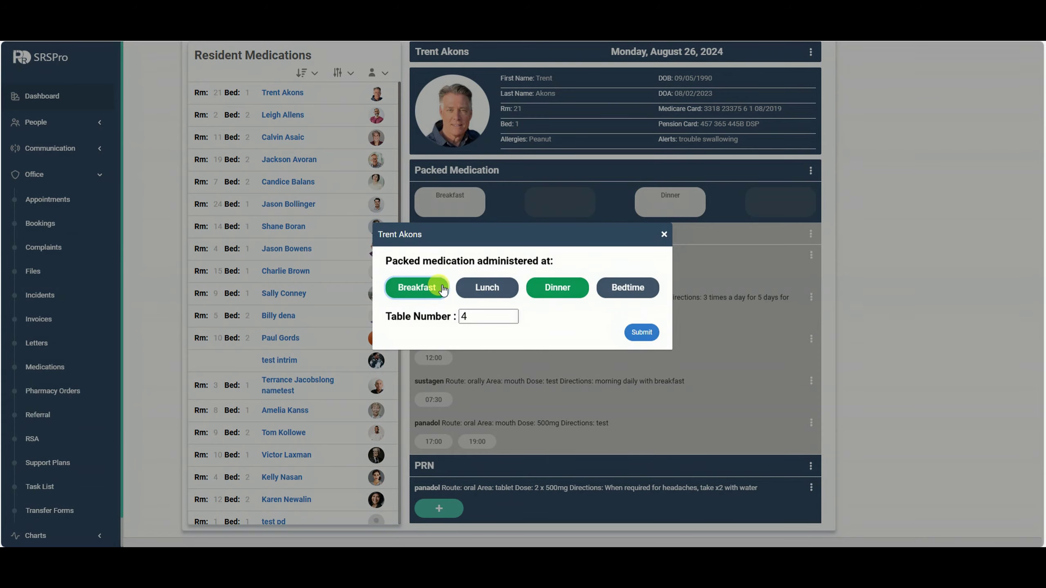
{"action": "left_click", "coordinate": [489, 287]}
{"action": "left_click", "coordinate": [650, 333]}
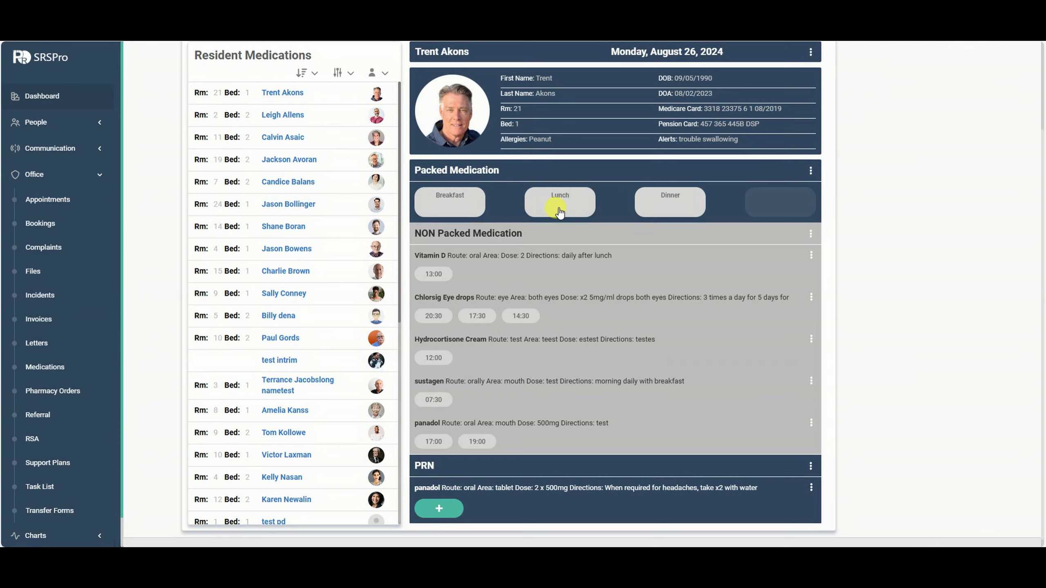
{"action": "left_click", "coordinate": [809, 169]}
{"action": "left_click", "coordinate": [788, 192]}
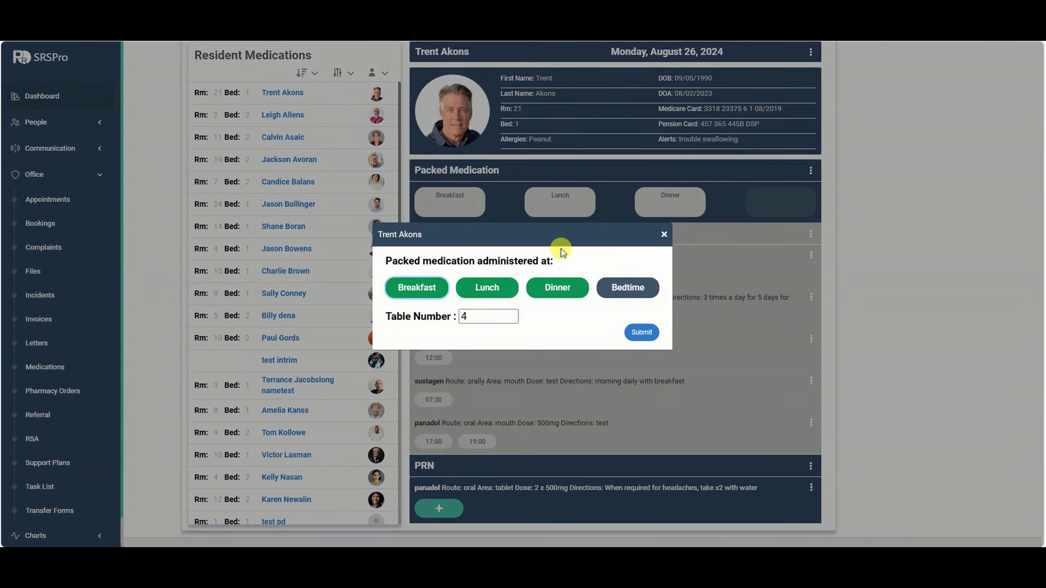
{"action": "left_click", "coordinate": [663, 235]}
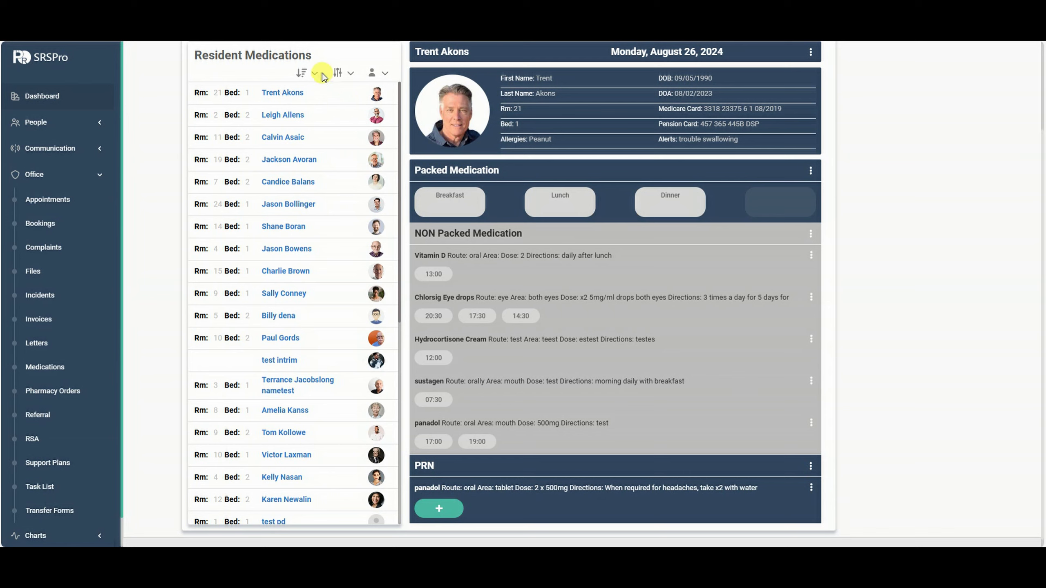
Tick Packed, Non-Packed and PRN in the Filter Residents dropdown.
{"action": "left_click", "coordinate": [352, 74]}
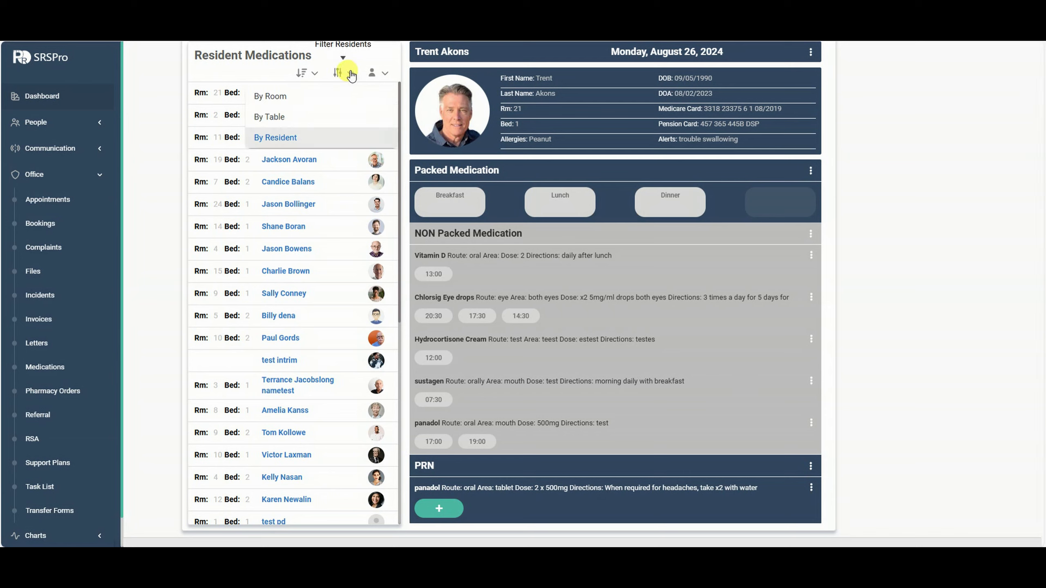
{"action": "left_click", "coordinate": [885, 161]}
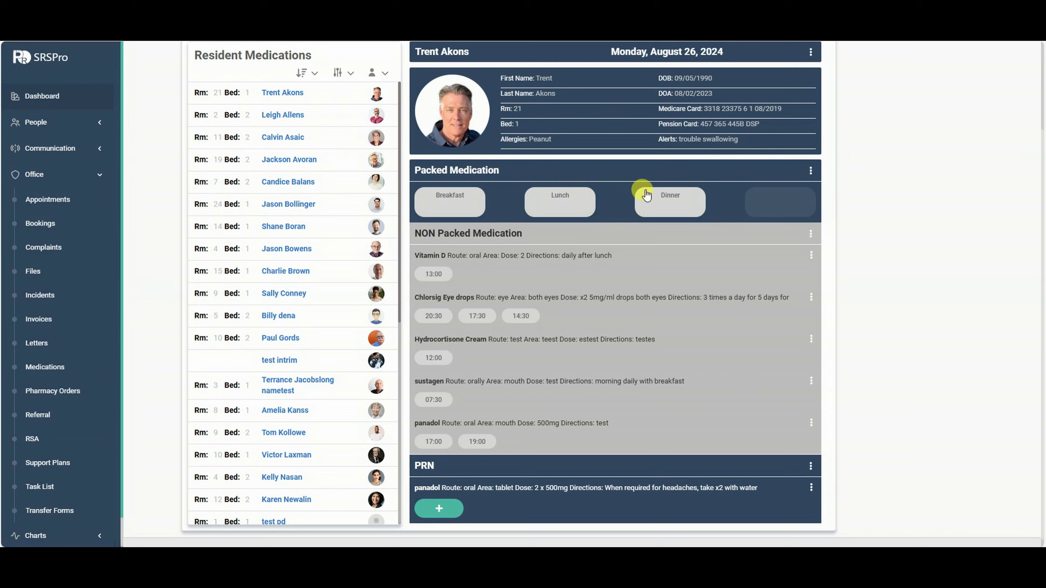
{"action": "left_click", "coordinate": [338, 72]}
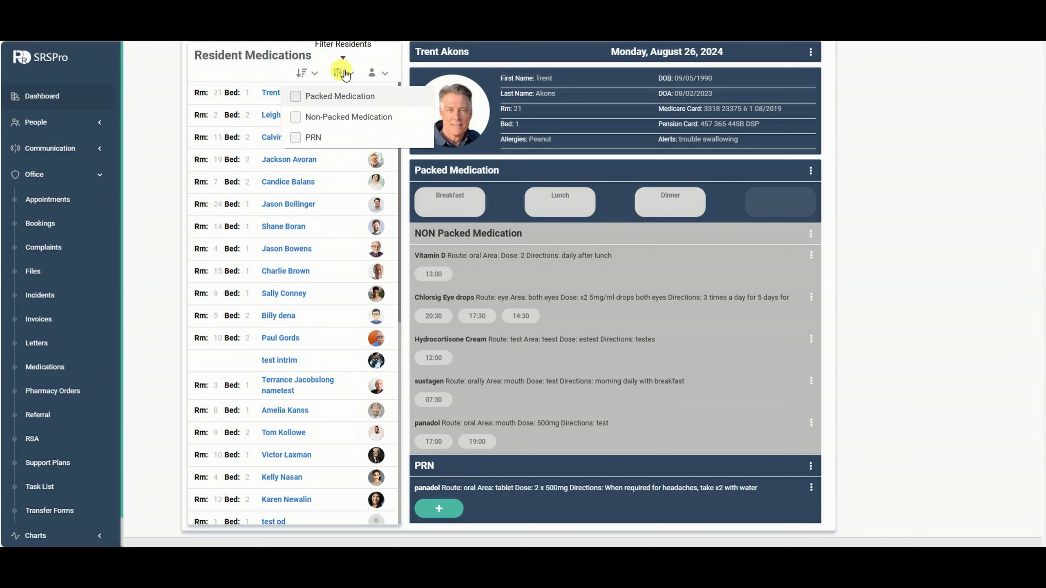
{"action": "left_click", "coordinate": [297, 96]}
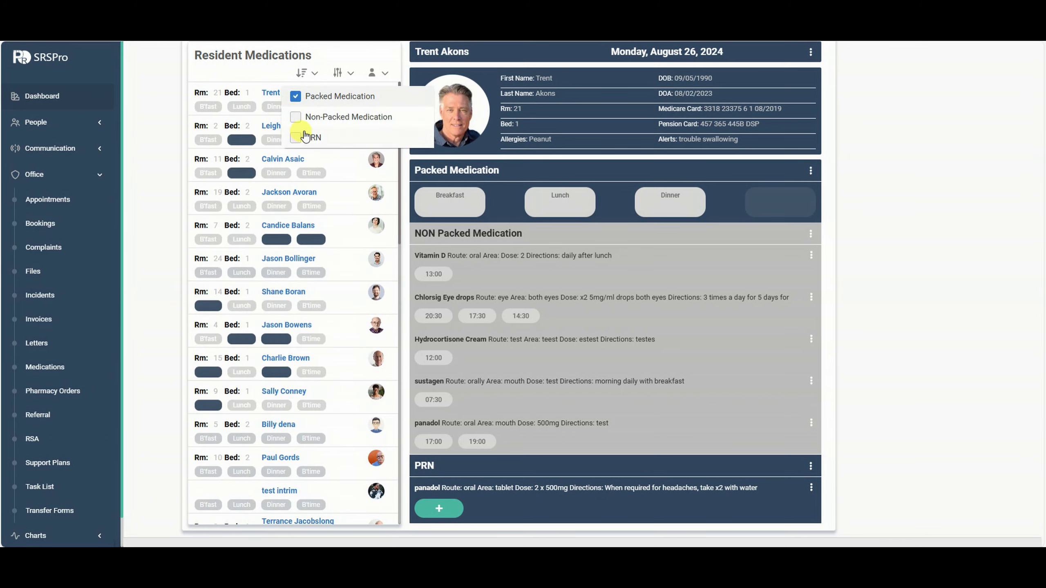
{"action": "left_click", "coordinate": [297, 118]}
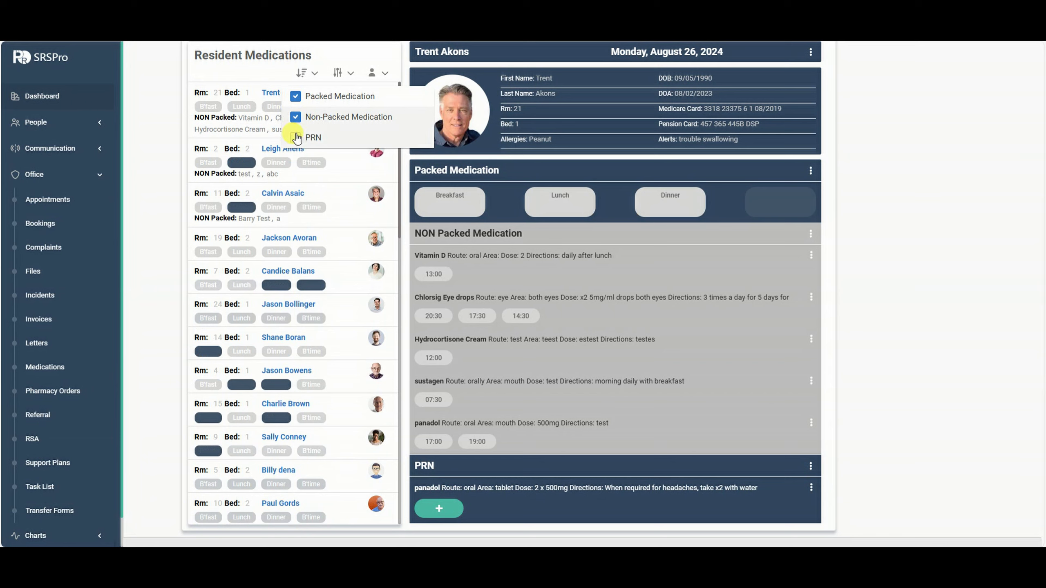
{"action": "left_click", "coordinate": [295, 137]}
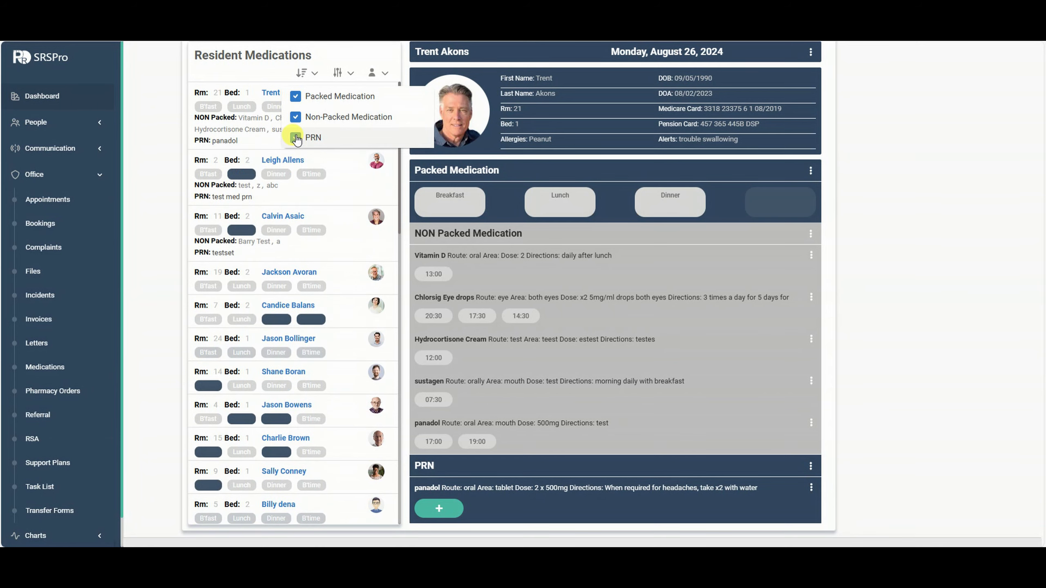
{"action": "left_click", "coordinate": [349, 74]}
Untick Non-Packed and PRN so only packed medication meal times show.
{"action": "scroll", "coordinate": [245, 460], "scroll_direction": "down", "scroll_amount": 5}
{"action": "scroll", "coordinate": [264, 421], "scroll_direction": "up", "scroll_amount": 5}
{"action": "left_click", "coordinate": [344, 74]}
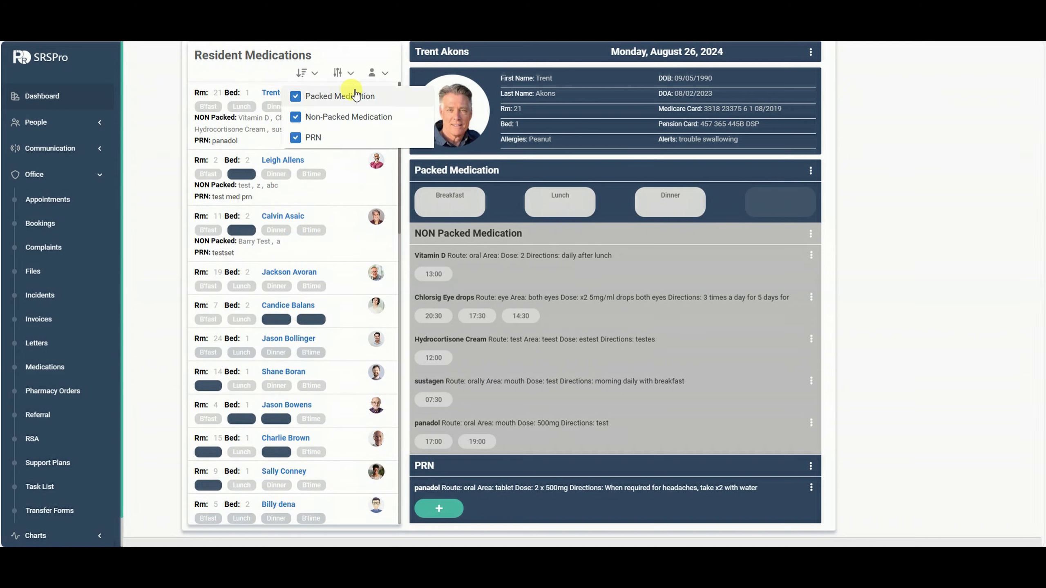
{"action": "left_click", "coordinate": [295, 117]}
{"action": "left_click", "coordinate": [295, 138]}
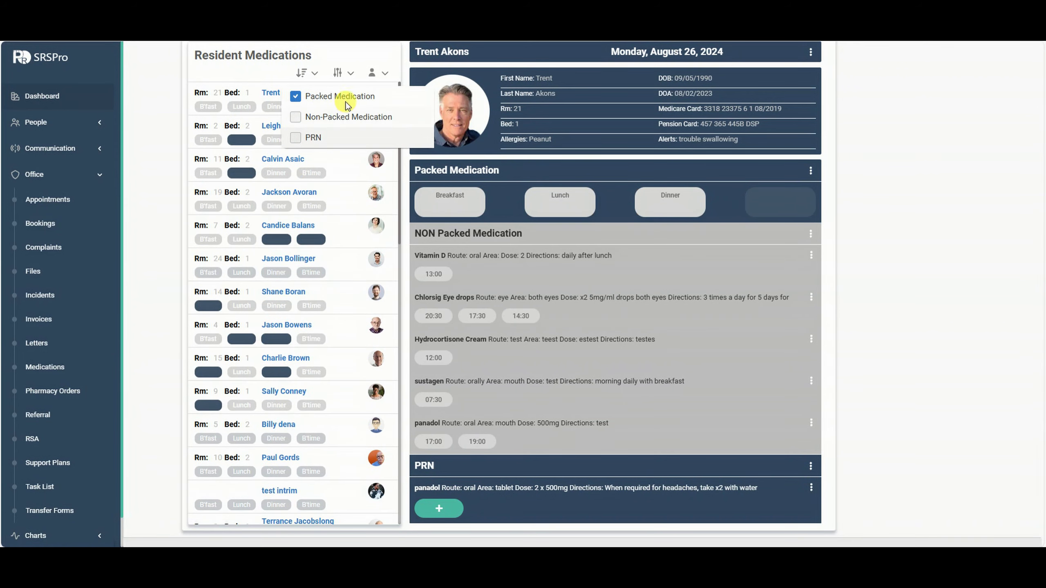
{"action": "left_click", "coordinate": [343, 73]}
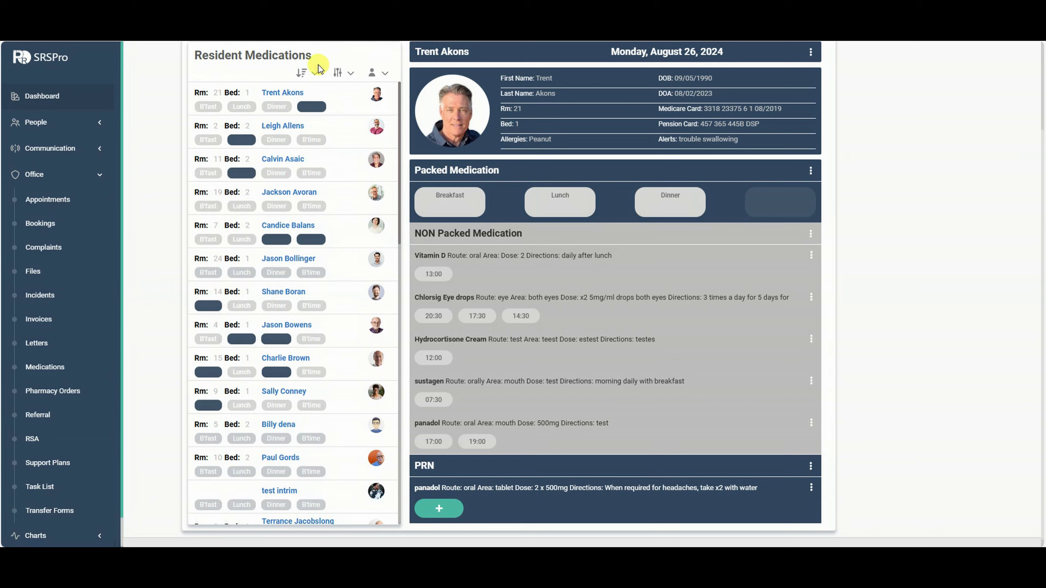
{"action": "scroll", "coordinate": [335, 253], "scroll_direction": "down", "scroll_amount": 2}
{"action": "scroll", "coordinate": [335, 255], "scroll_direction": "up", "scroll_amount": 2}
Administer the room 21 resident's Breakfast packed medication from its Administer dialog.
{"action": "left_click", "coordinate": [449, 200]}
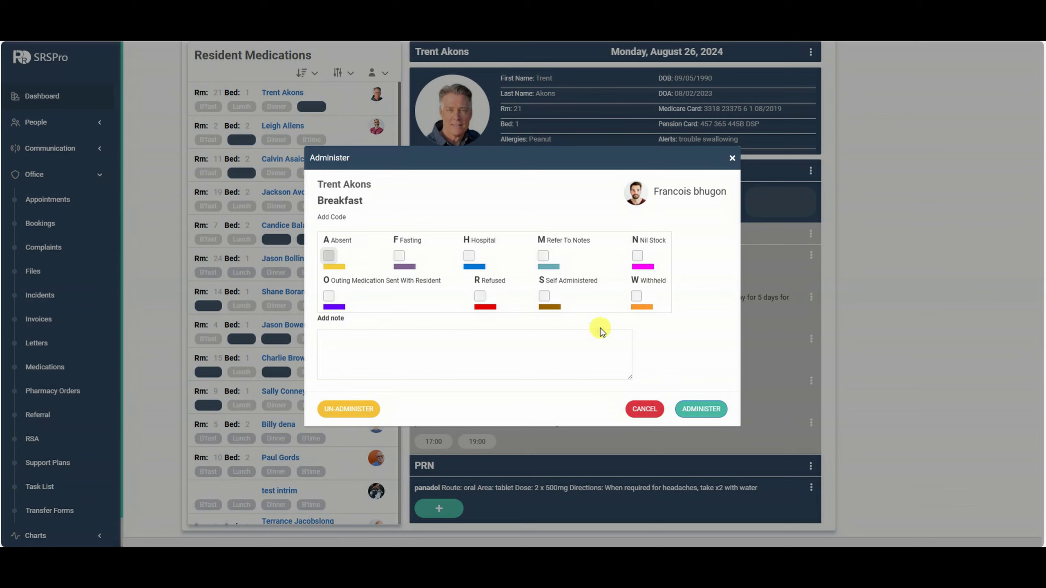
{"action": "left_click", "coordinate": [443, 353]}
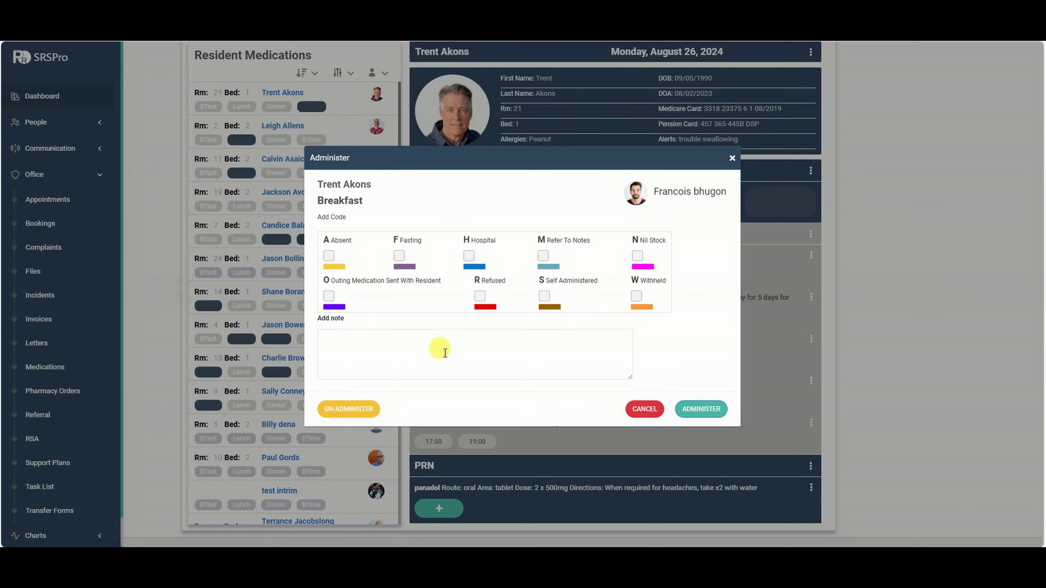
{"action": "left_click", "coordinate": [710, 409]}
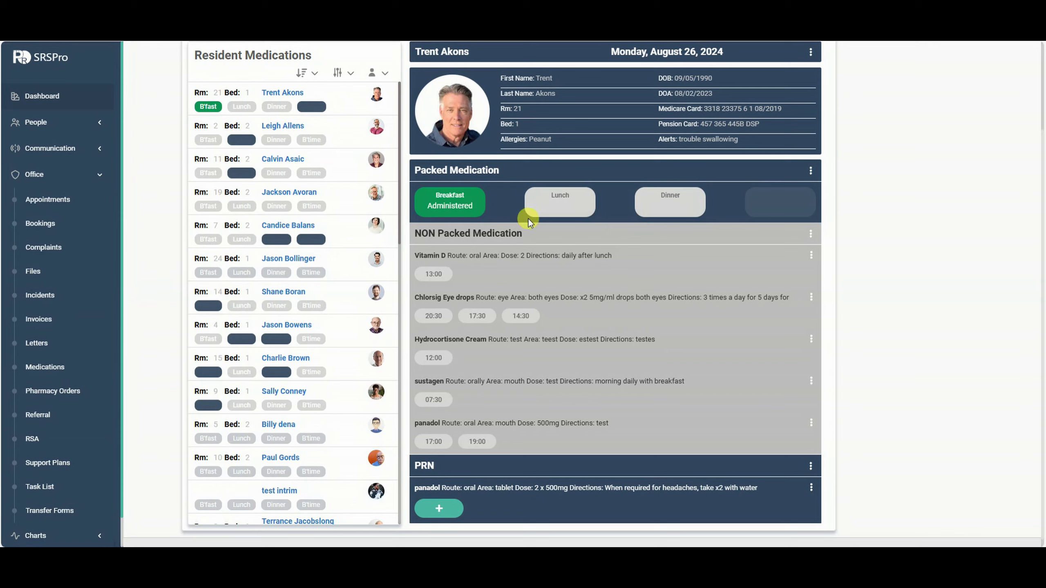
Record the room 2 resident's Breakfast packed medication as administered.
{"action": "left_click", "coordinate": [330, 133]}
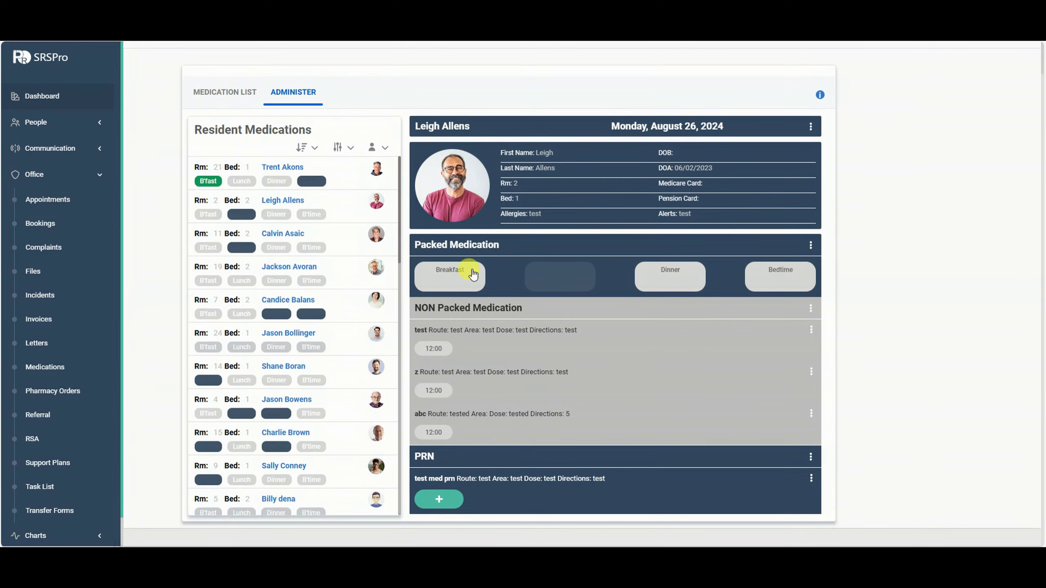
{"action": "left_click", "coordinate": [469, 277]}
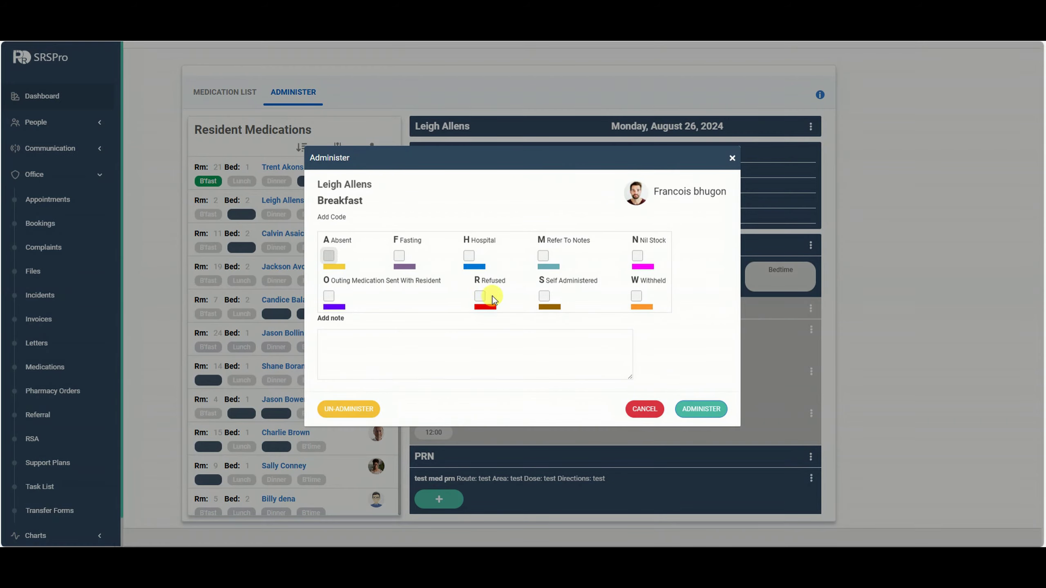
{"action": "left_click", "coordinate": [701, 408]}
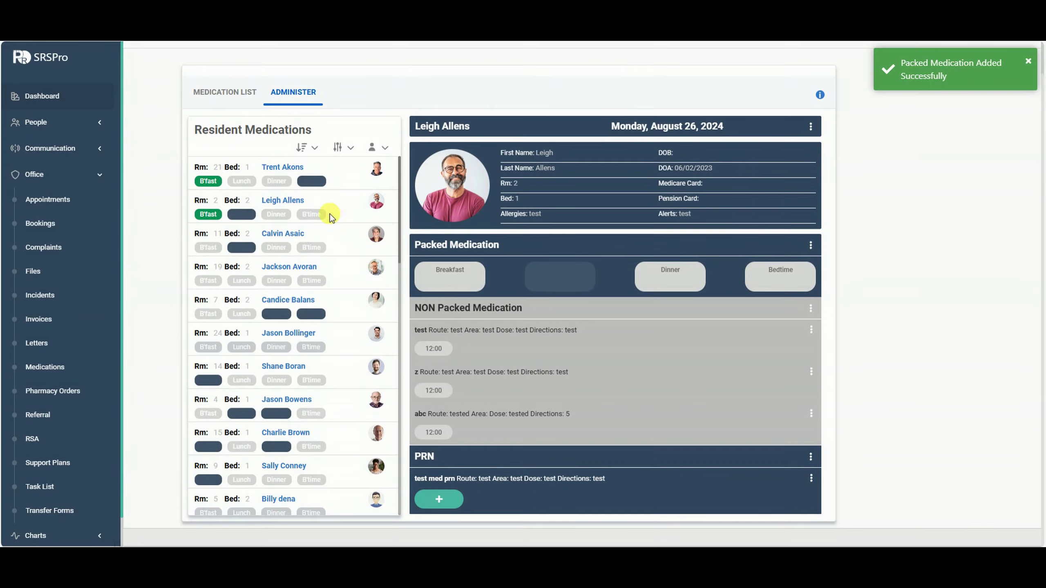
Record the room 11 resident's Breakfast with the A Absent code.
{"action": "left_click", "coordinate": [338, 249]}
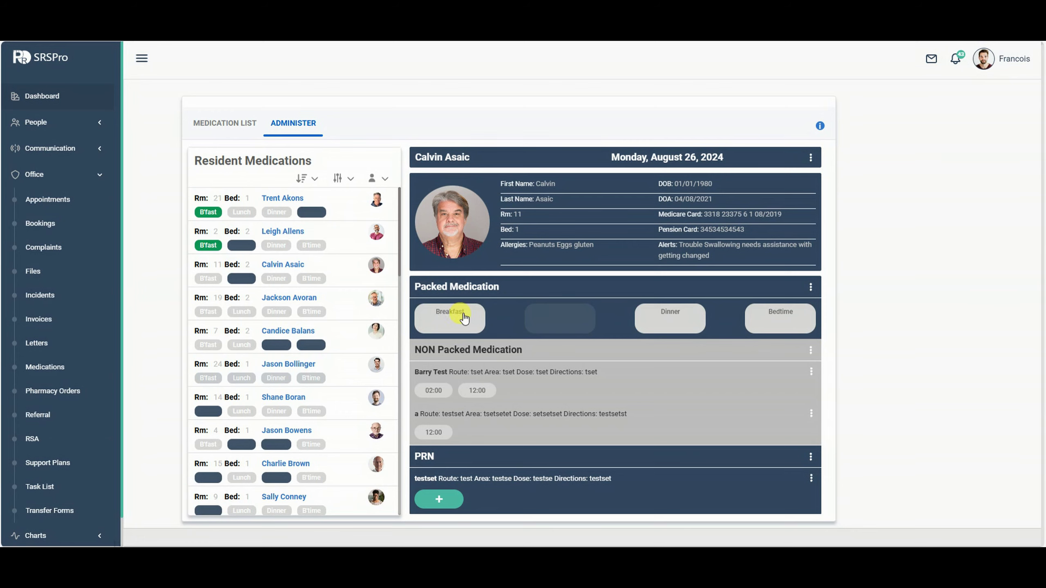
{"action": "left_click", "coordinate": [460, 320]}
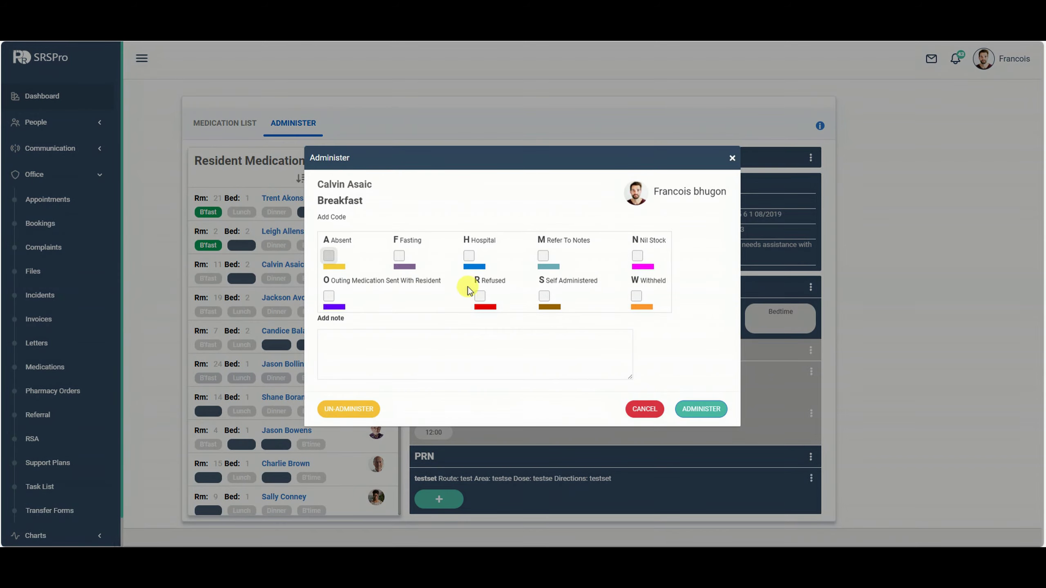
{"action": "left_click", "coordinate": [328, 256]}
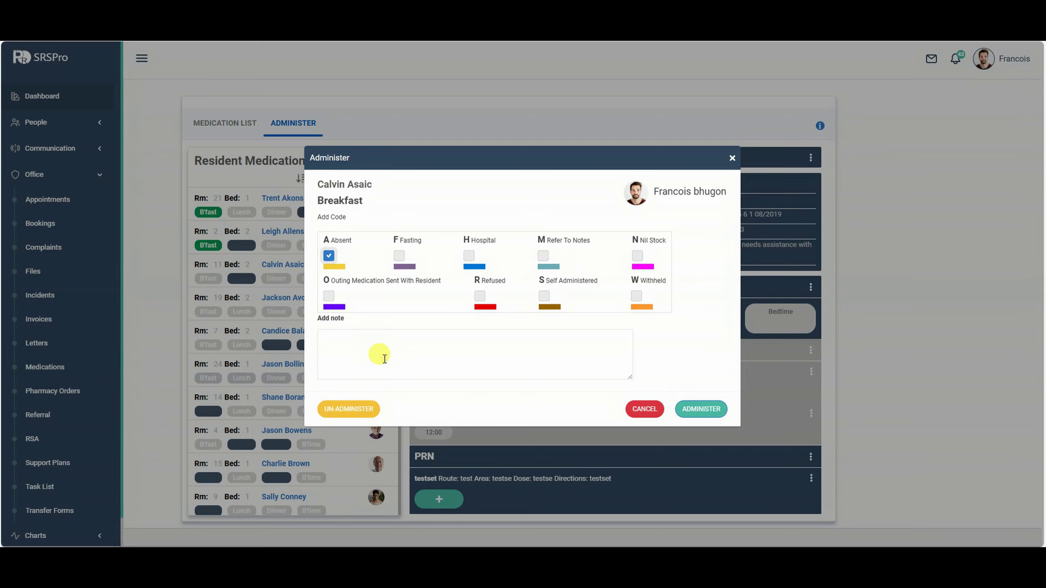
{"action": "left_click", "coordinate": [702, 408]}
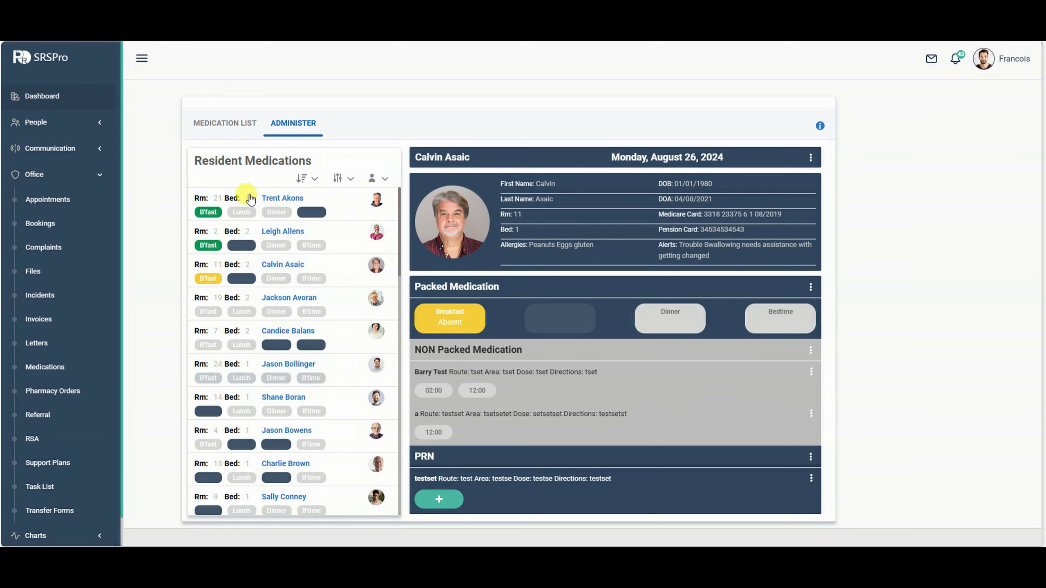
{"action": "left_click", "coordinate": [344, 209]}
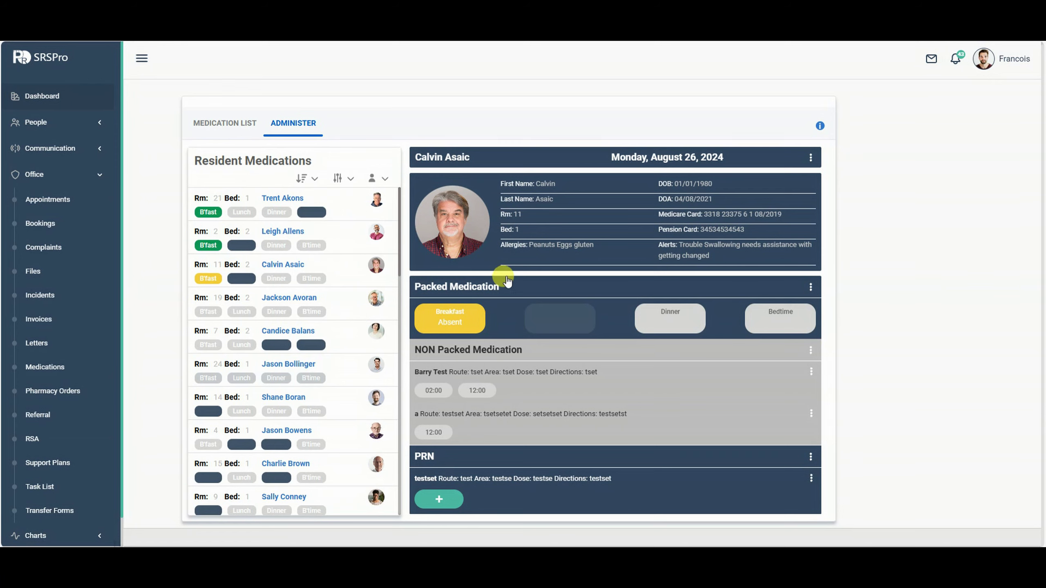
Administer the room 21 resident's Lunch, then open and close the Breakfast edit unchanged.
{"action": "left_click", "coordinate": [554, 308]}
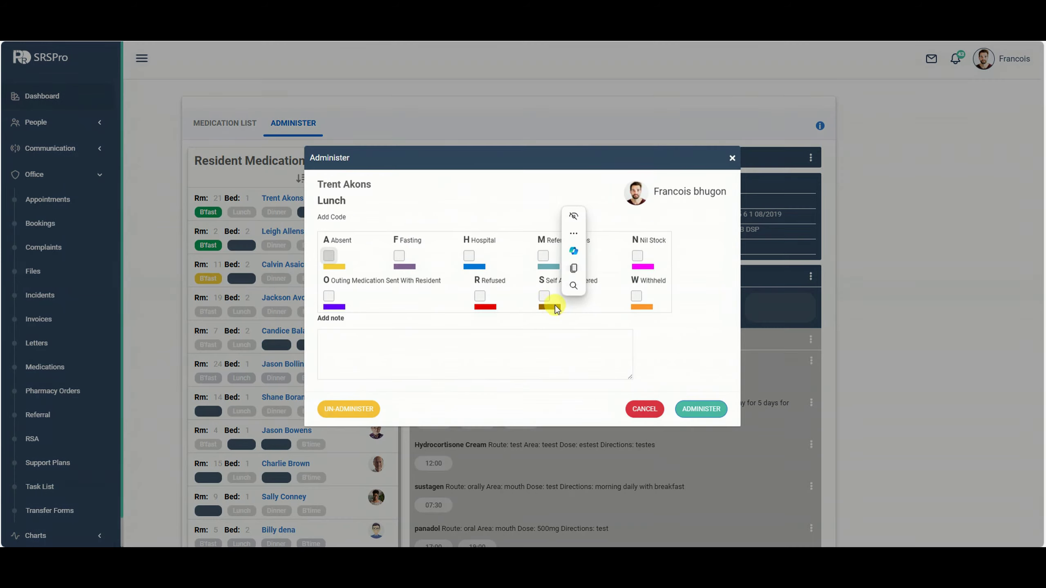
{"action": "left_click", "coordinate": [699, 410]}
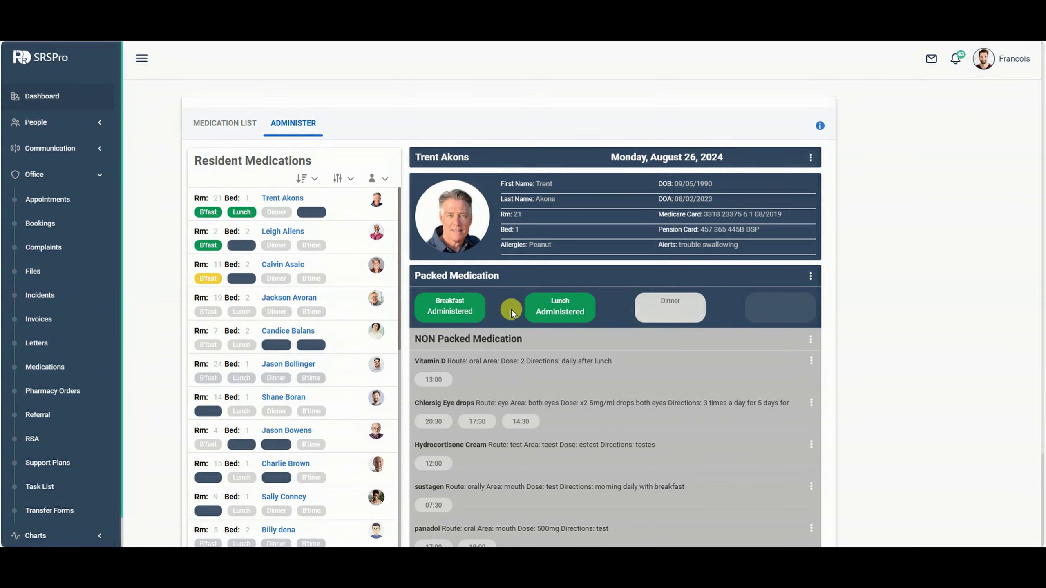
{"action": "left_click", "coordinate": [453, 312]}
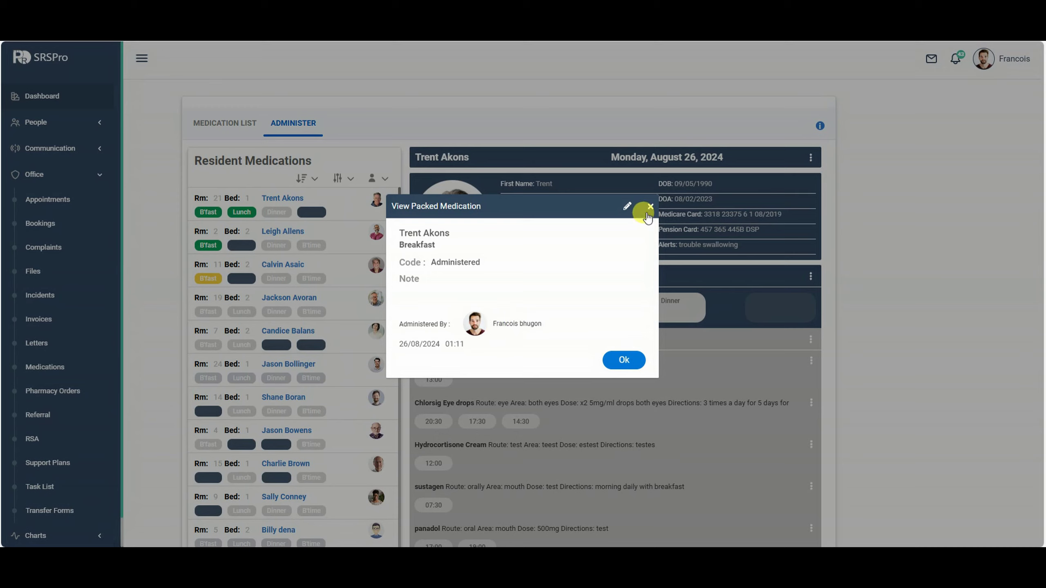
{"action": "left_click", "coordinate": [626, 206]}
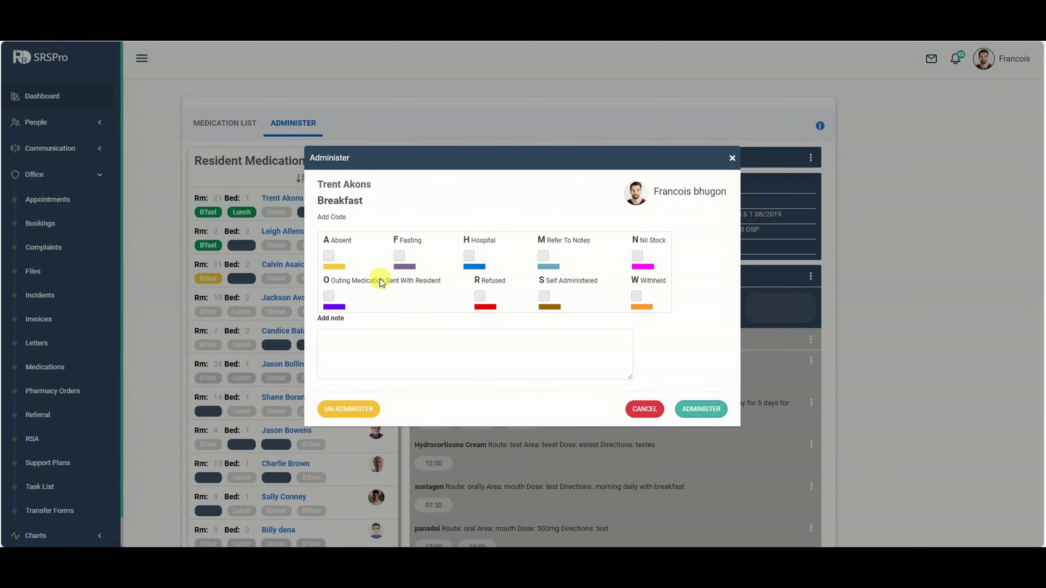
{"action": "left_click", "coordinate": [729, 159]}
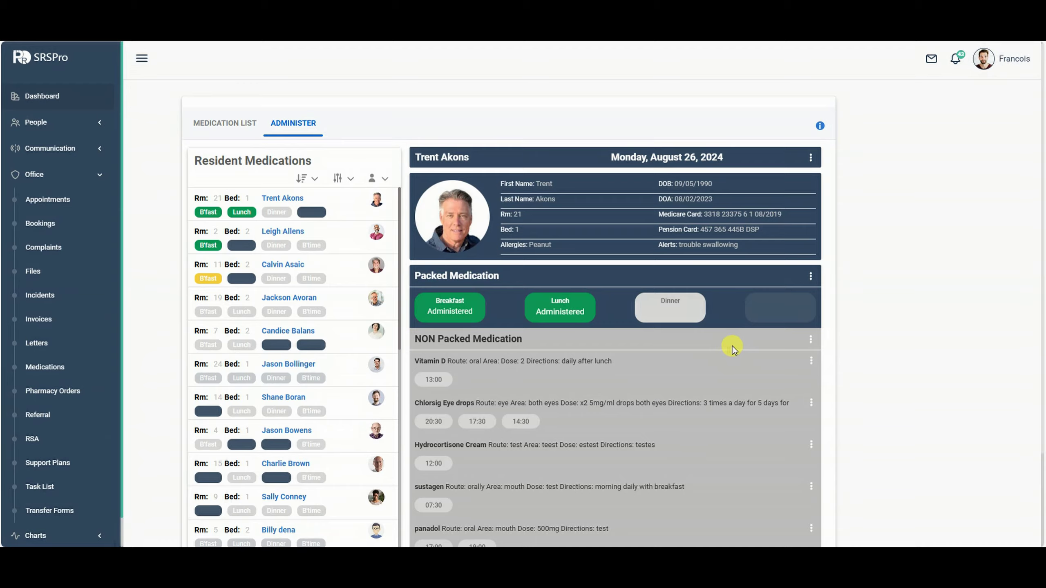
{"action": "scroll", "coordinate": [729, 347], "scroll_direction": "down", "scroll_amount": 1}
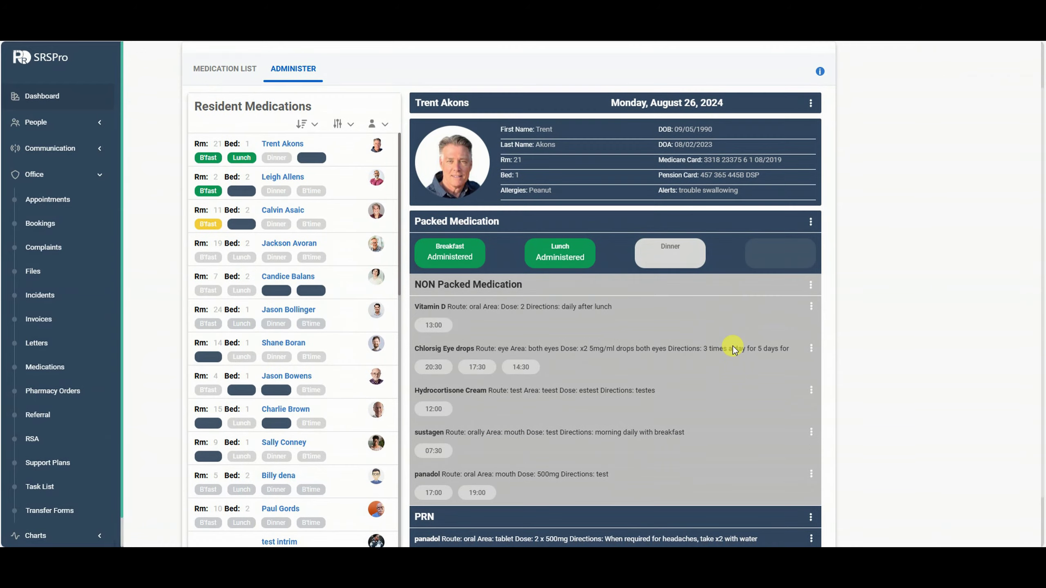
{"action": "left_click", "coordinate": [809, 223]}
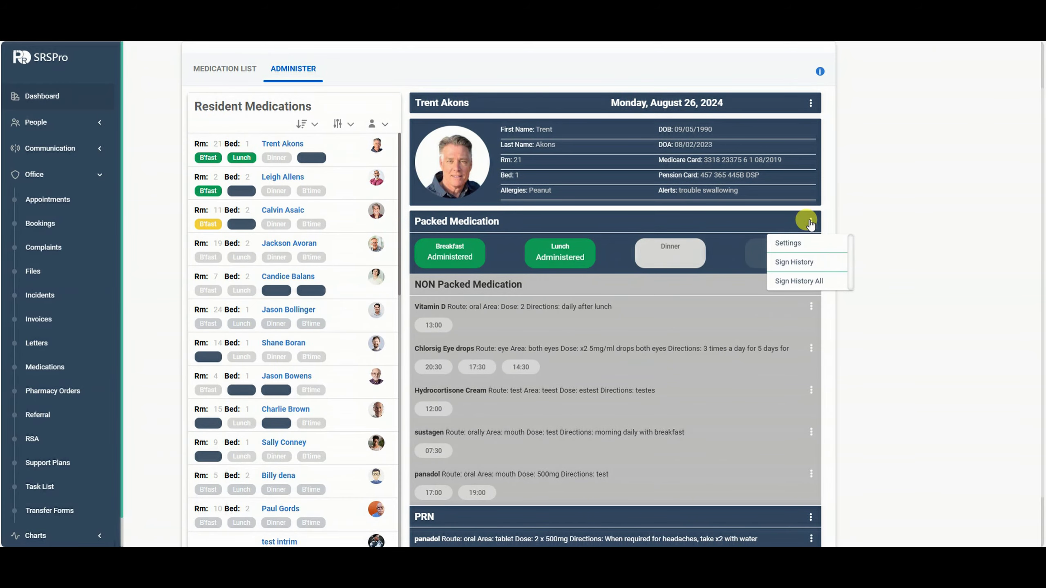
{"action": "left_click", "coordinate": [801, 264]}
{"action": "left_click", "coordinate": [597, 330]}
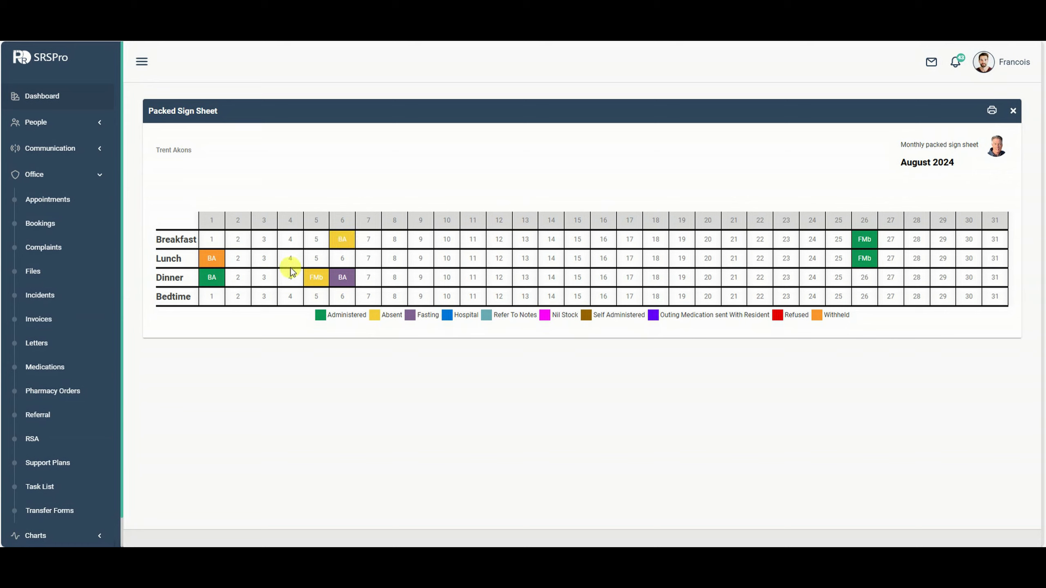
{"action": "left_click", "coordinate": [317, 281]}
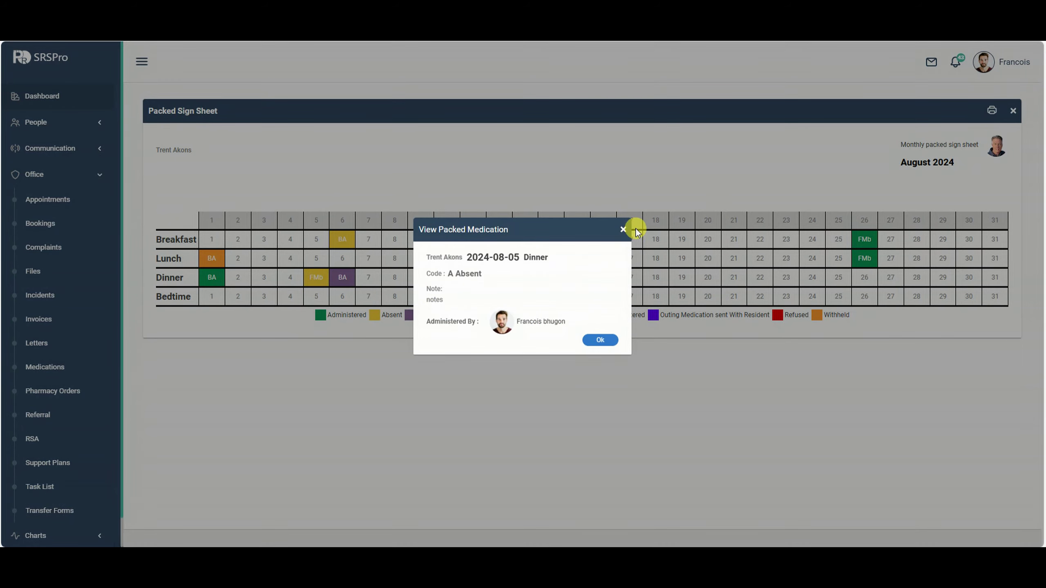
{"action": "left_click", "coordinate": [623, 229]}
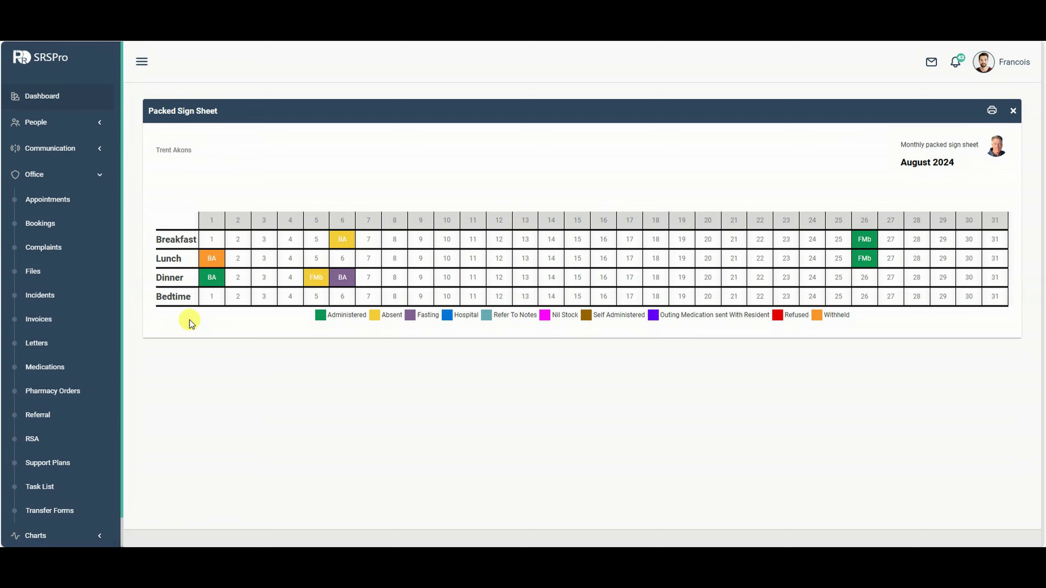
{"action": "left_click", "coordinate": [1012, 110]}
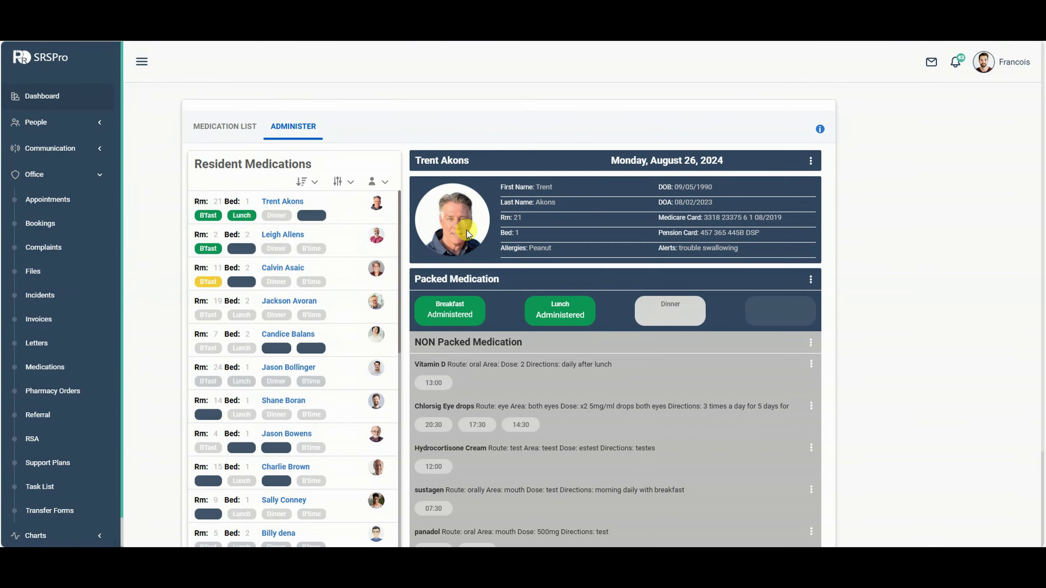
{"action": "left_click", "coordinate": [809, 280]}
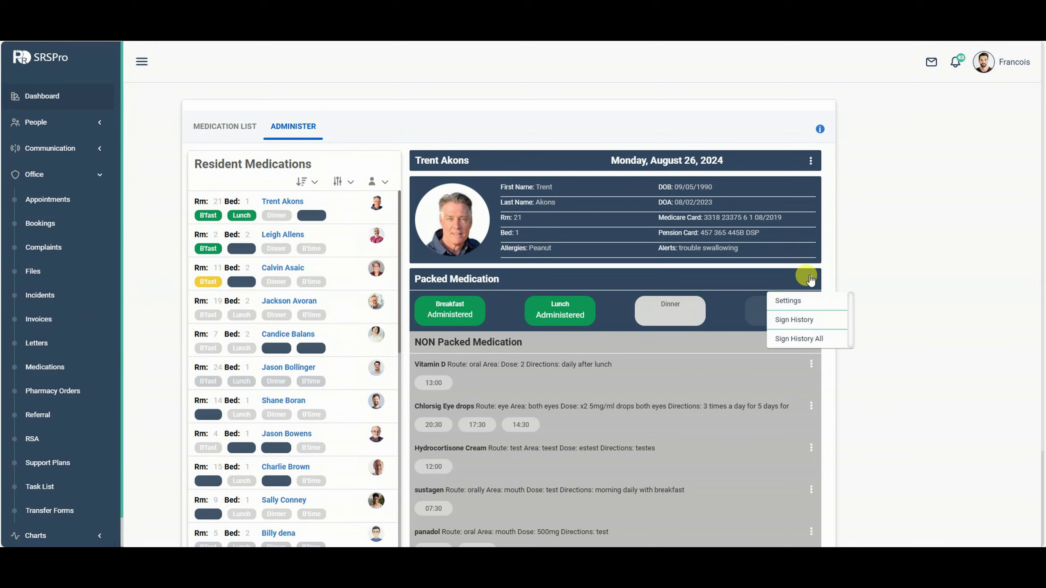
{"action": "left_click", "coordinate": [799, 340]}
{"action": "left_click", "coordinate": [602, 330]}
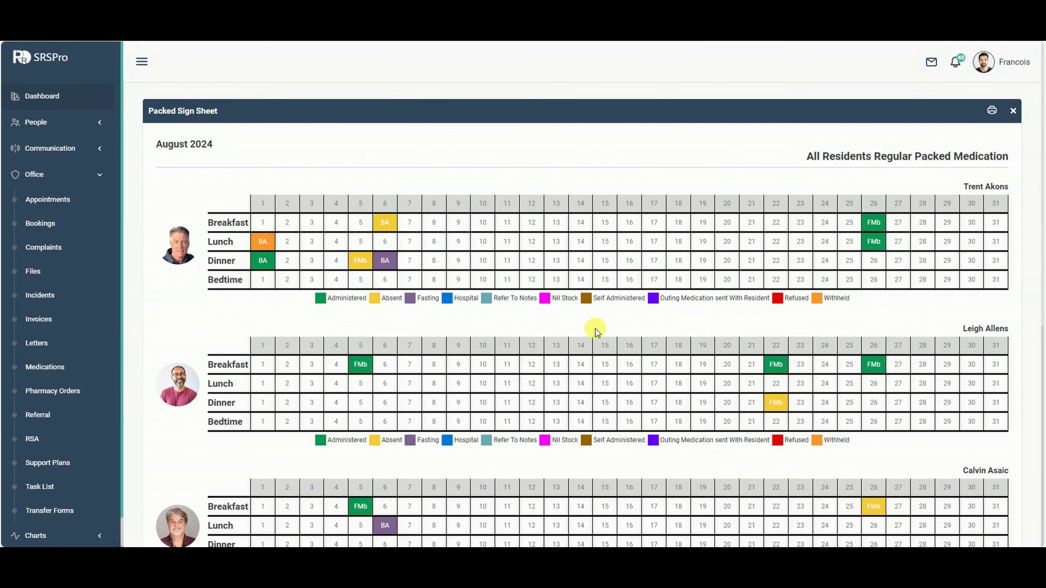
{"action": "scroll", "coordinate": [467, 322], "scroll_direction": "down", "scroll_amount": 8}
{"action": "left_click", "coordinate": [1013, 110]}
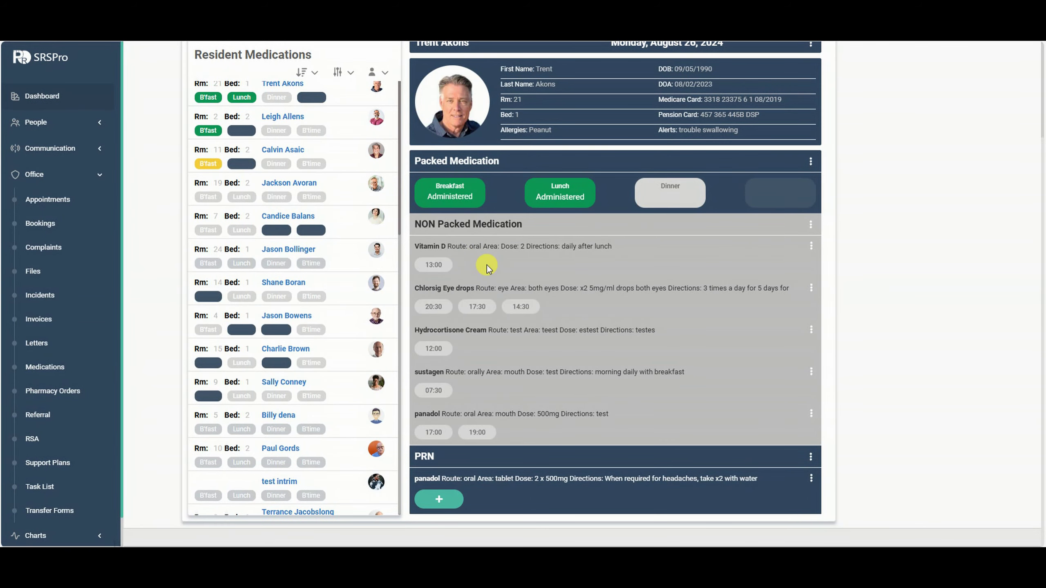
Start a NON Packed medication via Add Medication, discard it, and return to Administer.
{"action": "scroll", "coordinate": [644, 267], "scroll_direction": "up", "scroll_amount": 2}
{"action": "scroll", "coordinate": [644, 268], "scroll_direction": "down", "scroll_amount": 2}
{"action": "left_click", "coordinate": [811, 225]}
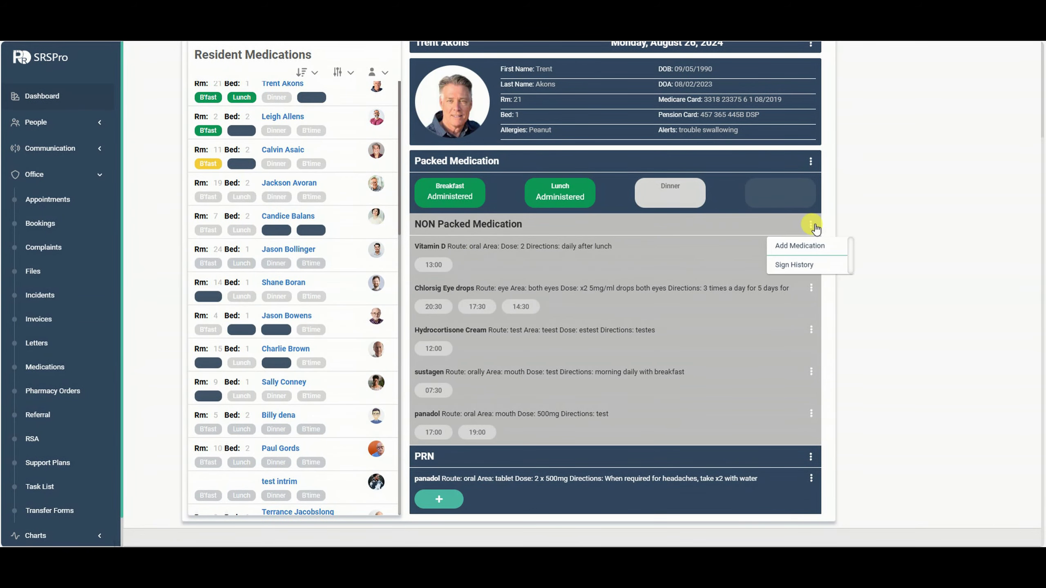
{"action": "left_click", "coordinate": [799, 241]}
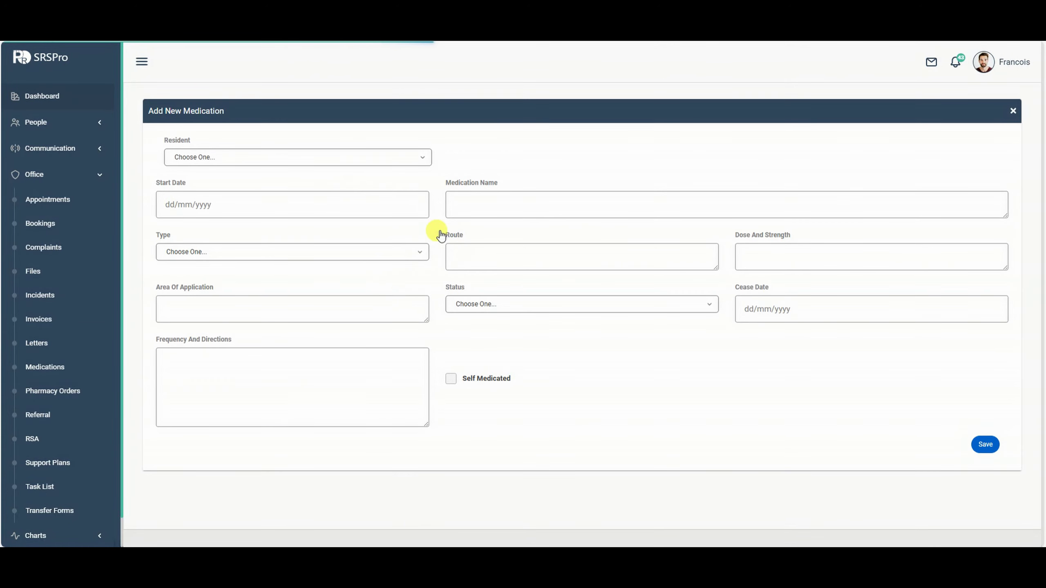
{"action": "left_click", "coordinate": [236, 252]}
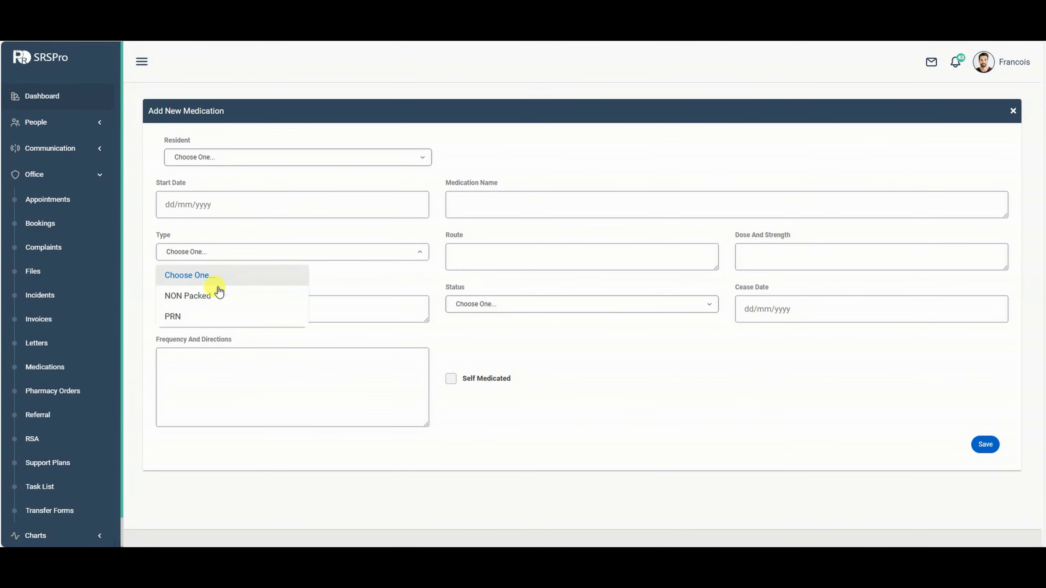
{"action": "left_click", "coordinate": [217, 292]}
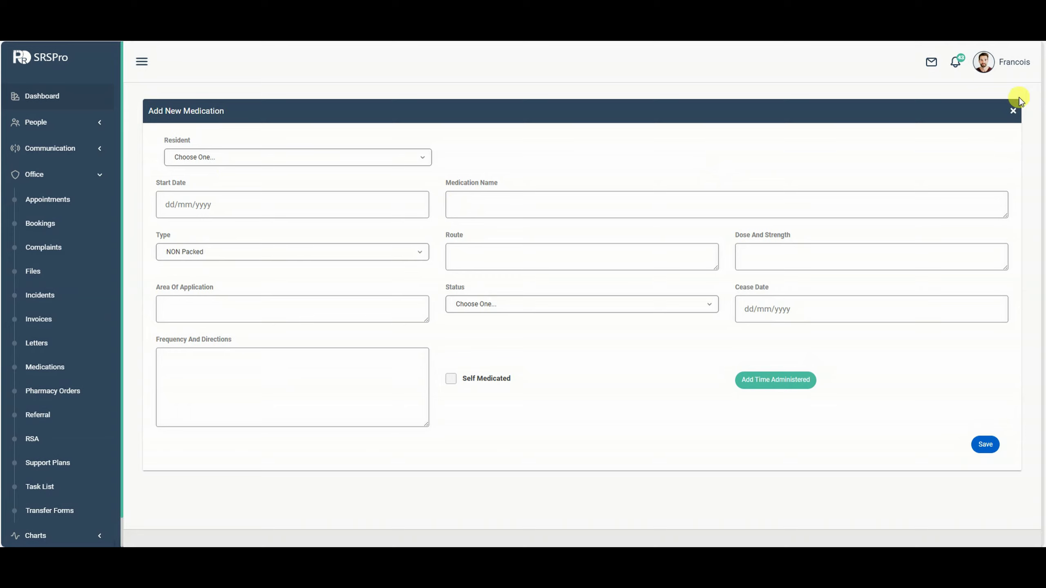
{"action": "left_click", "coordinate": [1014, 112]}
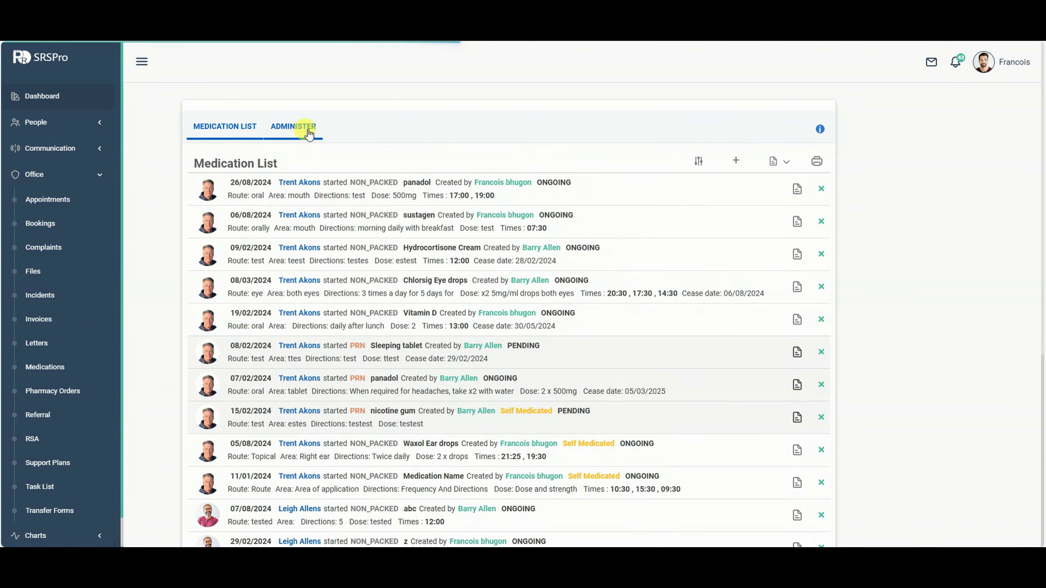
{"action": "left_click", "coordinate": [300, 128]}
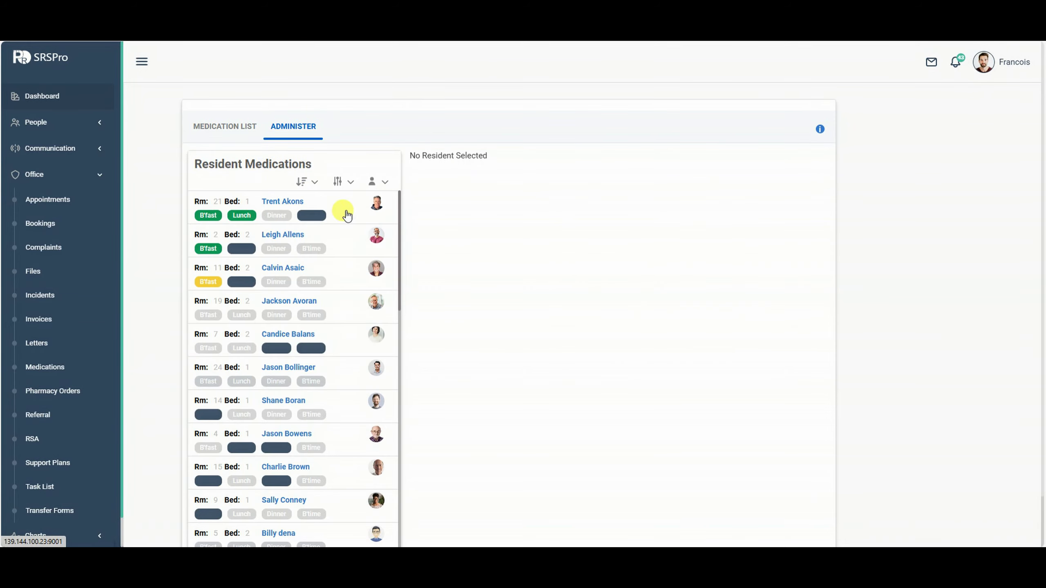
Record the first resident's Vitamin D 13:00 dose as administered.
{"action": "left_click", "coordinate": [356, 221]}
{"action": "scroll", "coordinate": [462, 210], "scroll_direction": "down", "scroll_amount": 3}
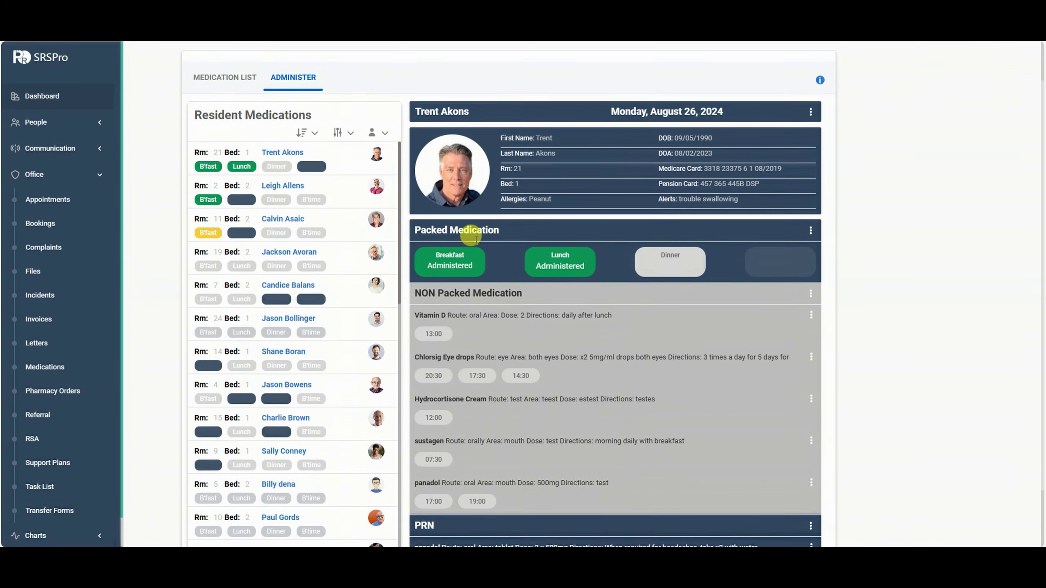
{"action": "scroll", "coordinate": [470, 223], "scroll_direction": "down", "scroll_amount": 1}
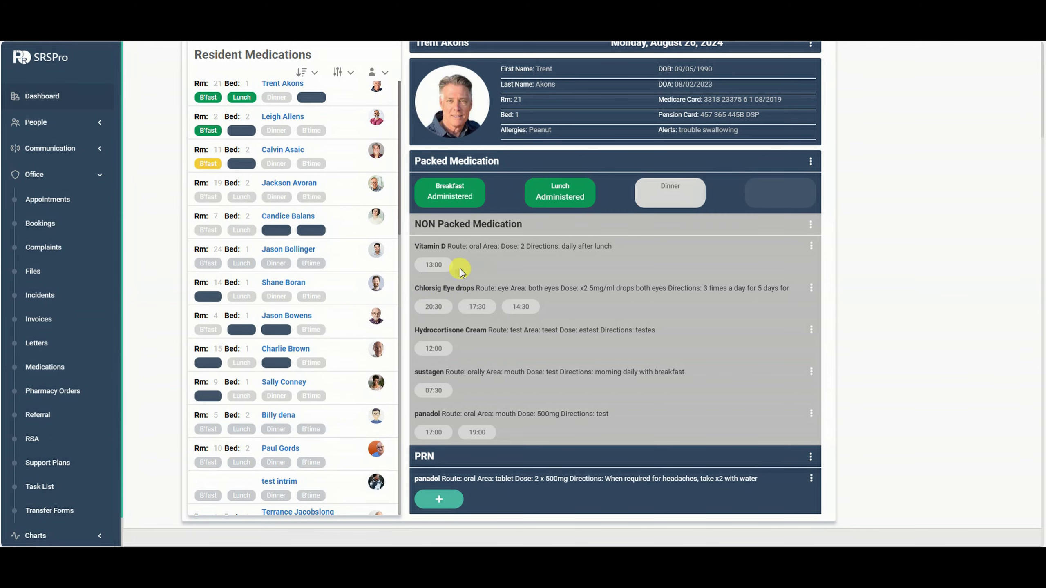
{"action": "left_click", "coordinate": [433, 265]}
{"action": "left_click", "coordinate": [700, 419]}
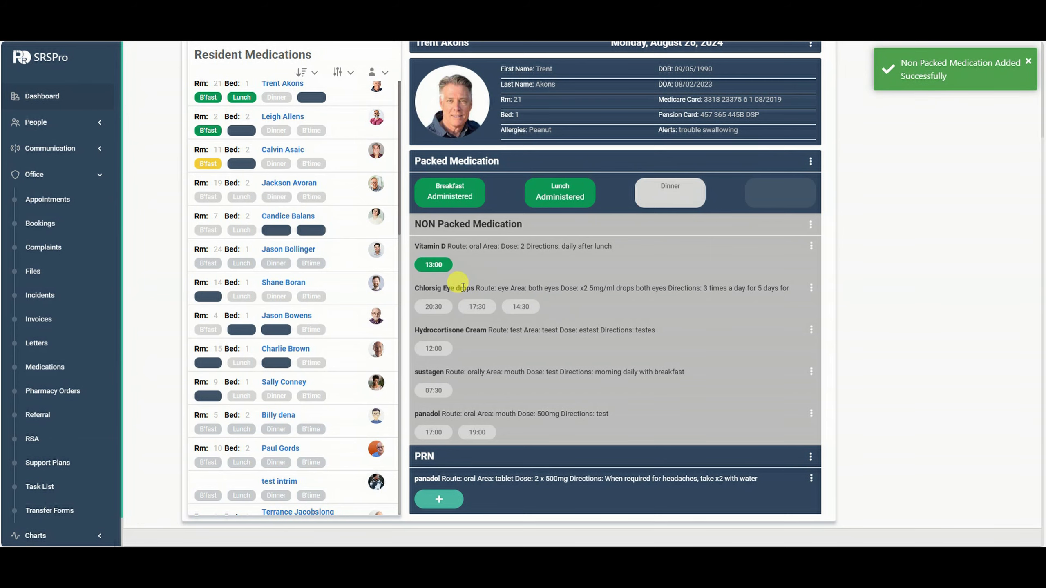
Record Chlorsig 20:30 as Absent and sustagen 07:30 as Withheld.
{"action": "left_click", "coordinate": [436, 306]}
{"action": "left_click", "coordinate": [329, 272]}
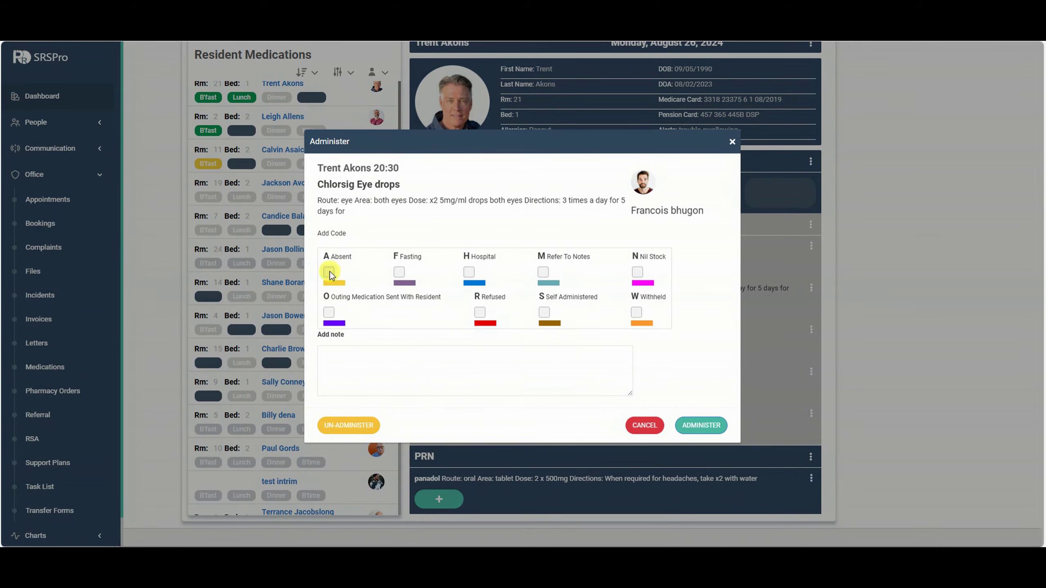
{"action": "left_click", "coordinate": [714, 426]}
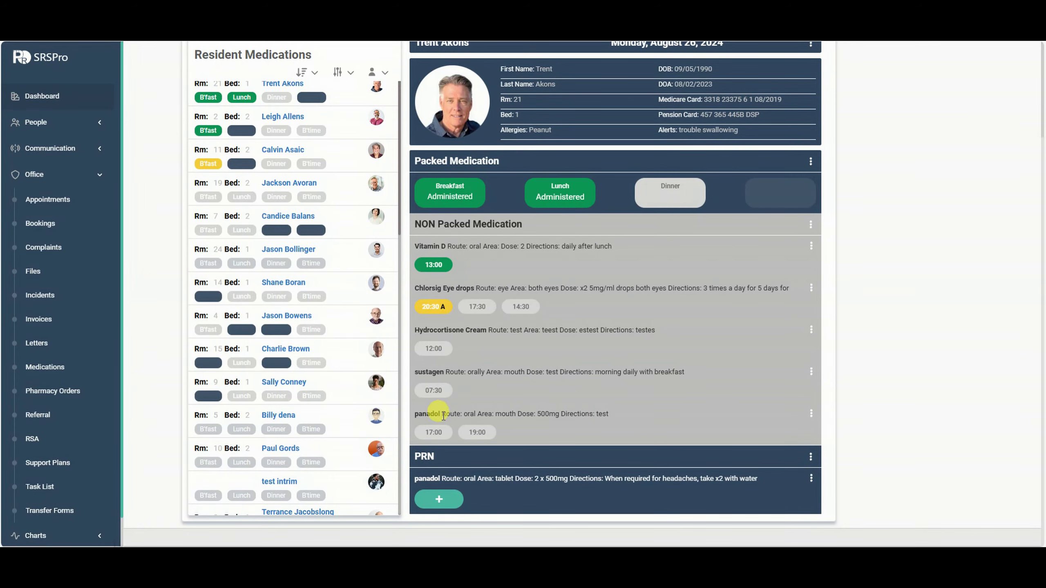
{"action": "left_click", "coordinate": [435, 390]}
{"action": "left_click", "coordinate": [633, 311]}
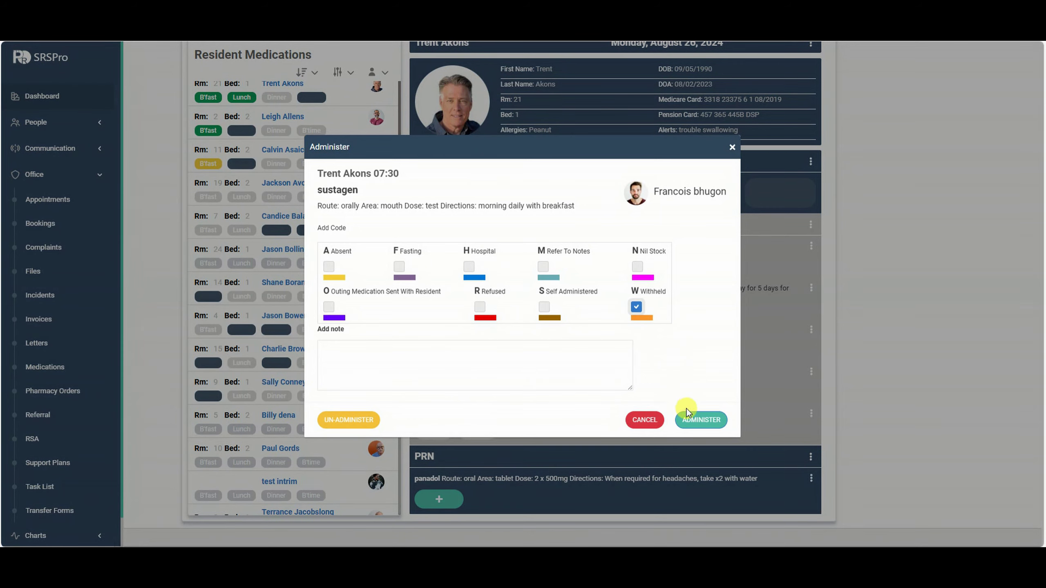
{"action": "left_click", "coordinate": [691, 420]}
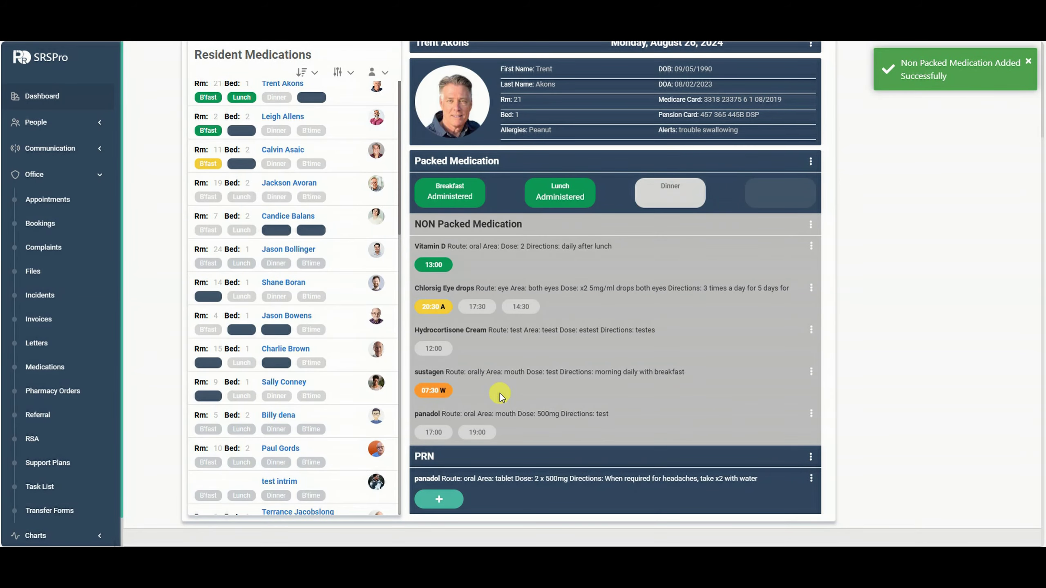
{"action": "left_click", "coordinate": [810, 224]}
{"action": "left_click", "coordinate": [807, 249]}
{"action": "left_click", "coordinate": [810, 248]}
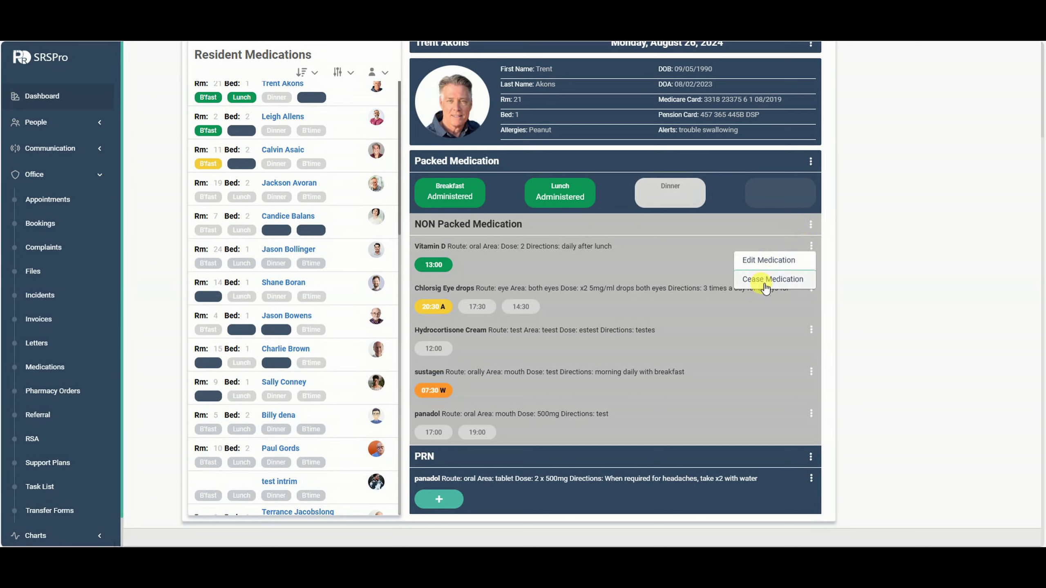
{"action": "left_click", "coordinate": [811, 224]}
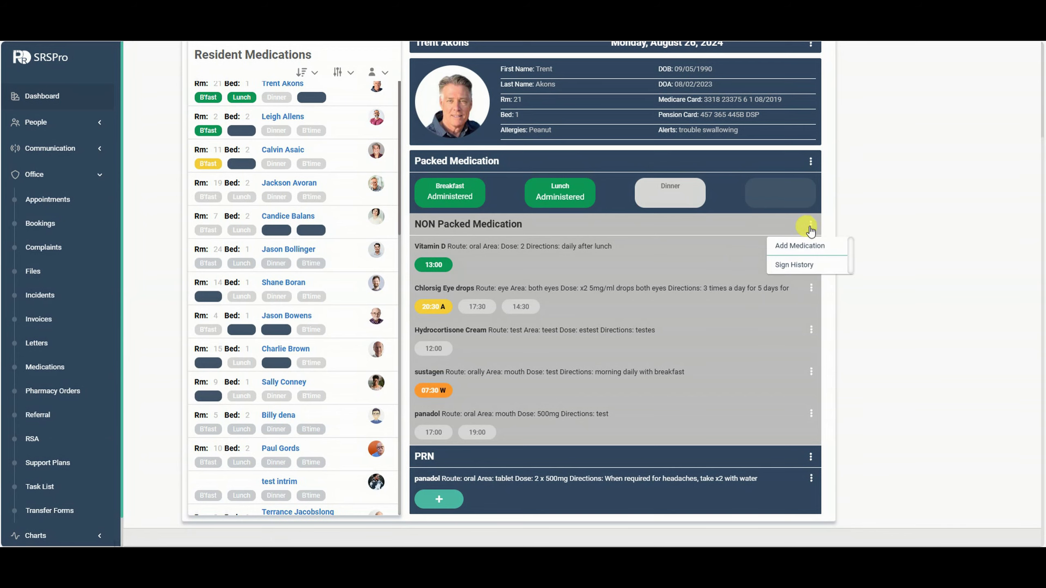
{"action": "left_click", "coordinate": [795, 264]}
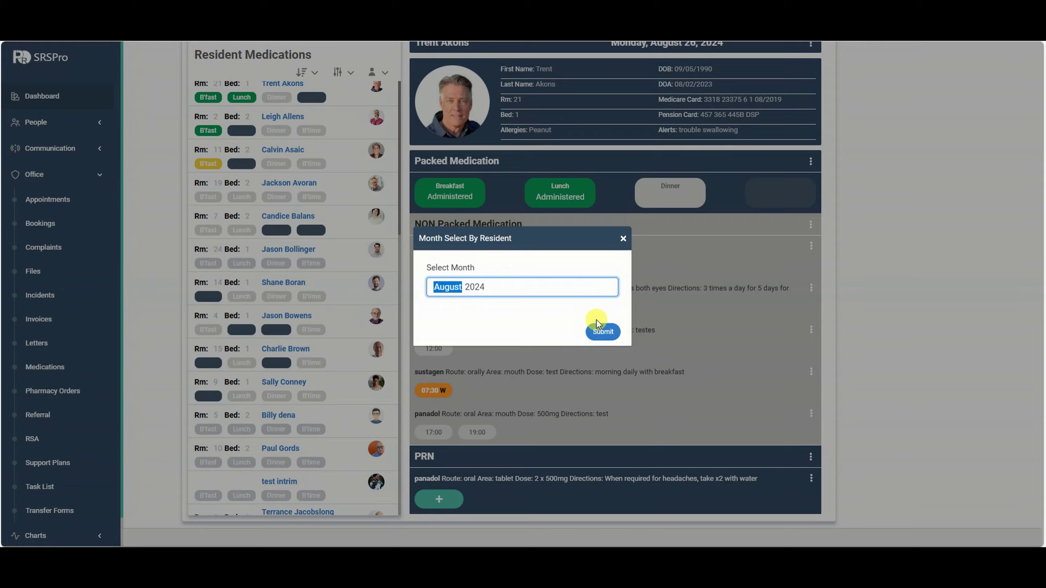
{"action": "left_click", "coordinate": [597, 330]}
{"action": "scroll", "coordinate": [762, 358], "scroll_direction": "down", "scroll_amount": 5}
{"action": "scroll", "coordinate": [785, 355], "scroll_direction": "up", "scroll_amount": 5}
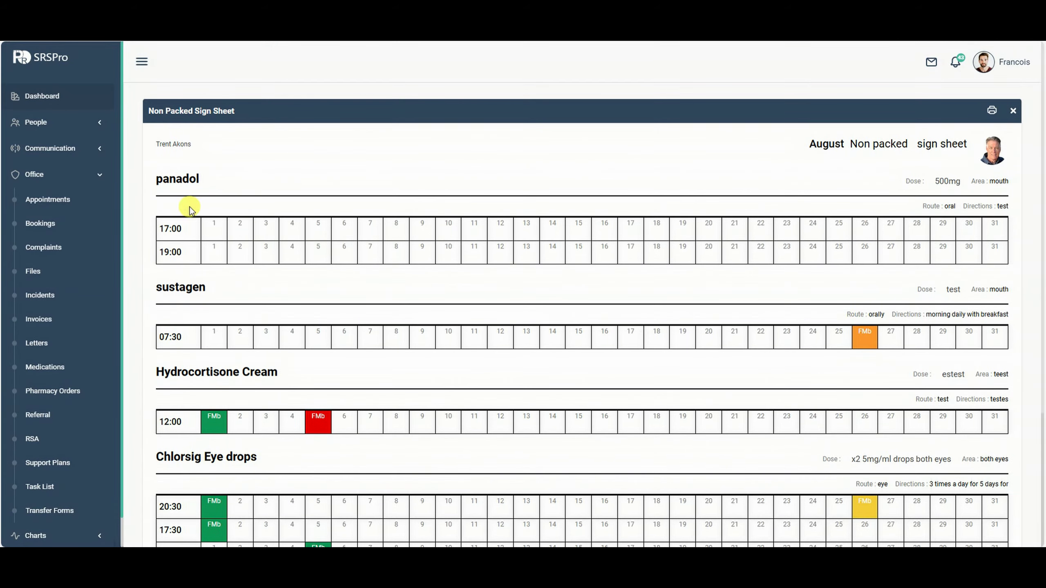
{"action": "scroll", "coordinate": [188, 209], "scroll_direction": "down", "scroll_amount": 4}
{"action": "left_click", "coordinate": [317, 370]}
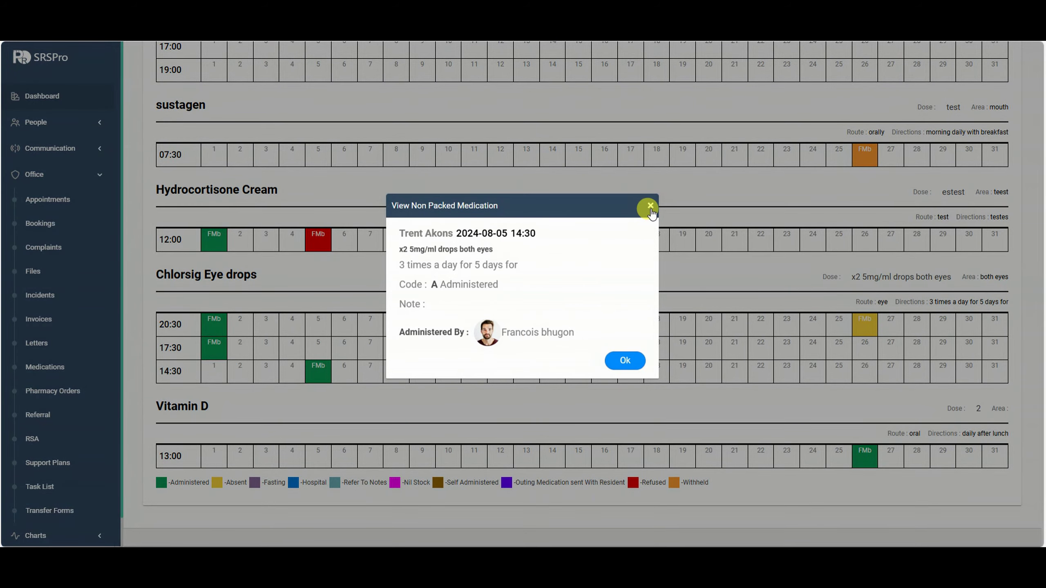
{"action": "left_click", "coordinate": [650, 206]}
{"action": "scroll", "coordinate": [969, 282], "scroll_direction": "up", "scroll_amount": 4}
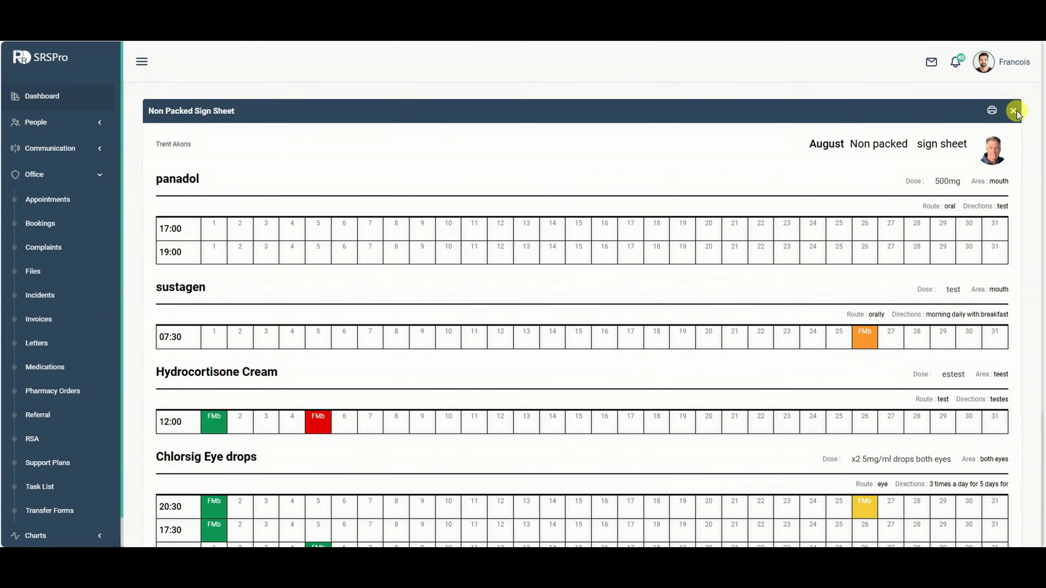
{"action": "left_click", "coordinate": [1013, 111]}
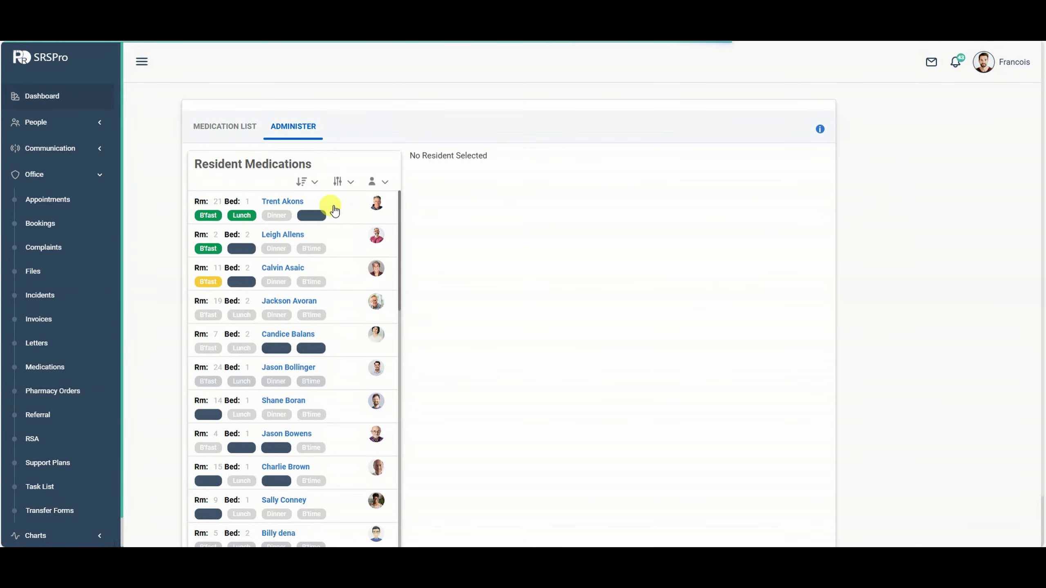
{"action": "left_click", "coordinate": [334, 210]}
{"action": "scroll", "coordinate": [700, 312], "scroll_direction": "down", "scroll_amount": 3}
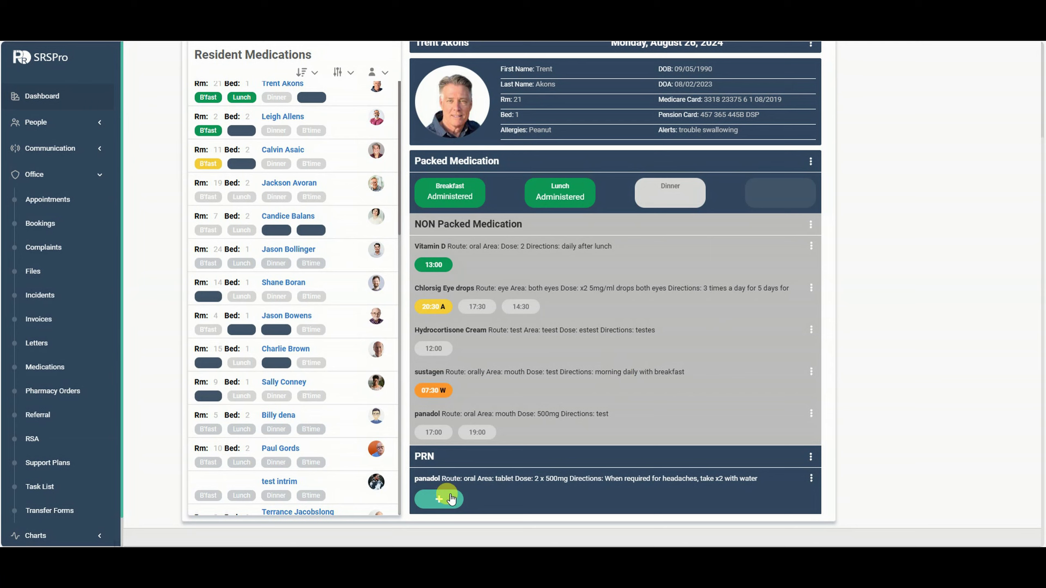
Record a PRN panadol dose of 2 as administered.
{"action": "left_click", "coordinate": [439, 499]}
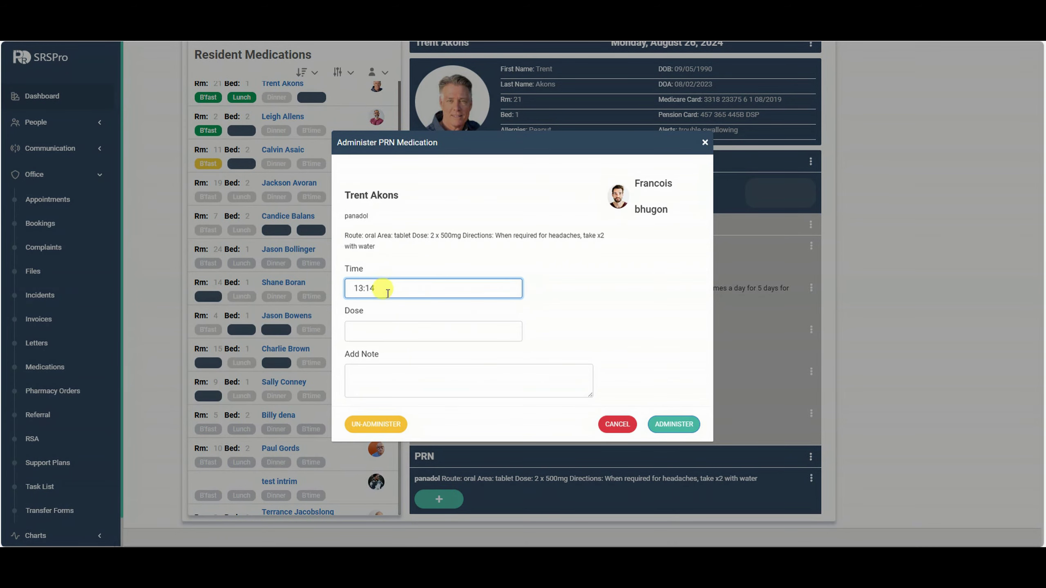
{"action": "left_click", "coordinate": [382, 333]}
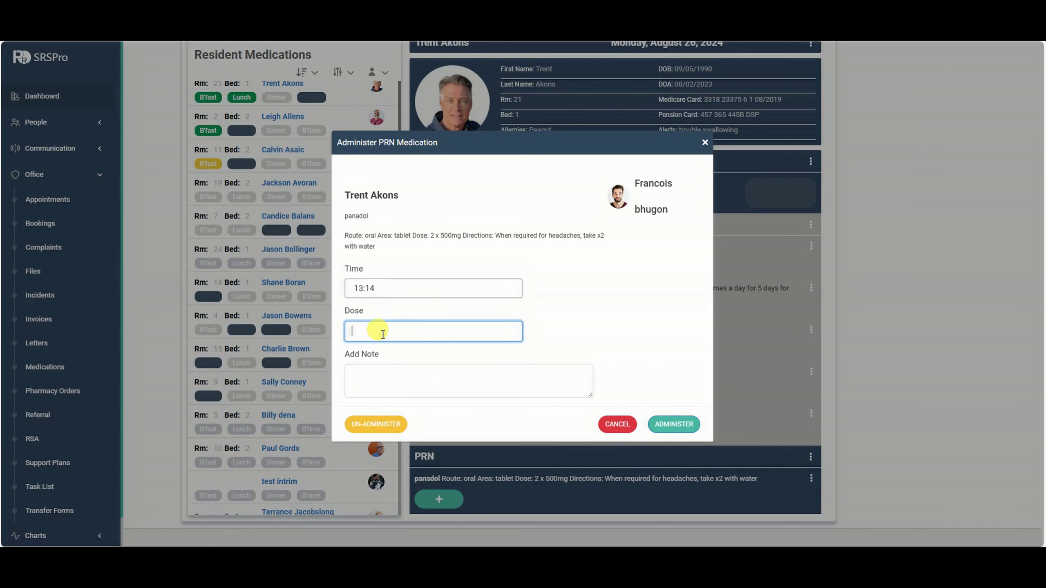
{"action": "left_click", "coordinate": [420, 373]}
{"action": "left_click", "coordinate": [671, 423]}
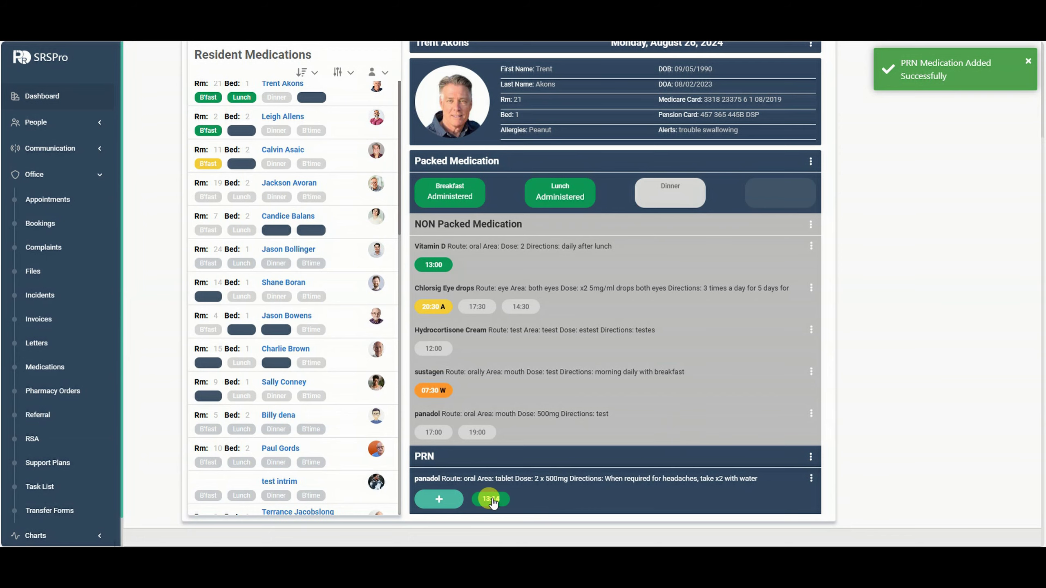
Review the August 2024 PRN sign history, close it, and reopen the resident's medications.
{"action": "left_click", "coordinate": [811, 478]}
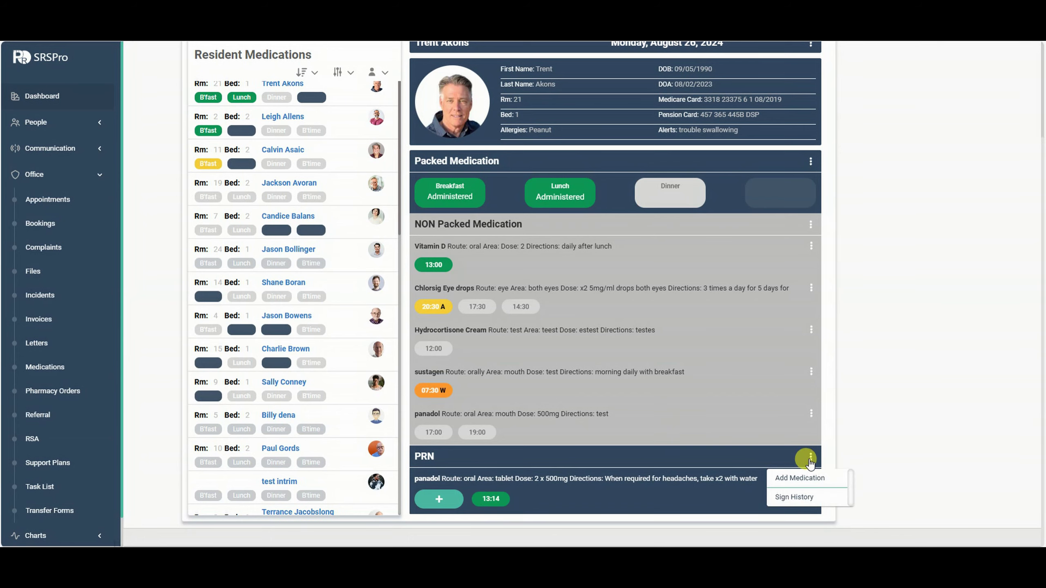
{"action": "left_click", "coordinate": [801, 494]}
{"action": "left_click", "coordinate": [601, 332]}
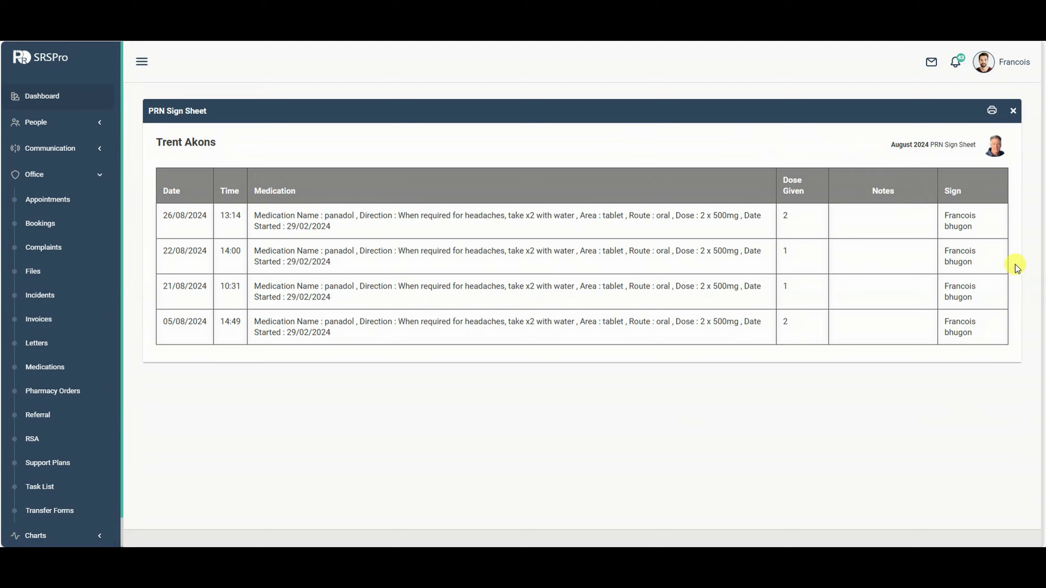
{"action": "left_click", "coordinate": [1013, 111]}
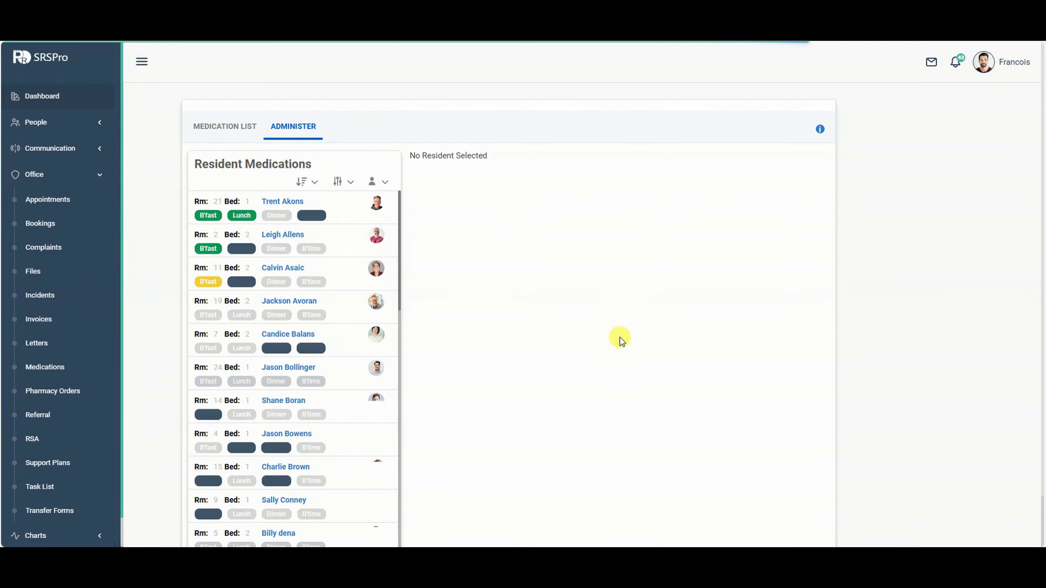
{"action": "left_click", "coordinate": [348, 207]}
{"action": "scroll", "coordinate": [691, 394], "scroll_direction": "down", "scroll_amount": 3}
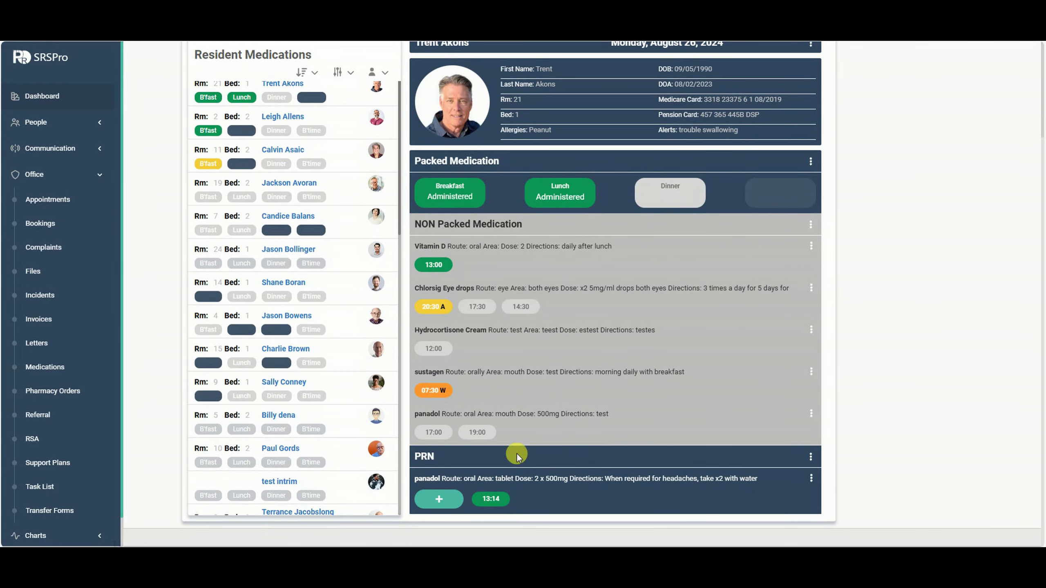
Start another PRN panadol dose entry, then cancel it without saving.
{"action": "left_click", "coordinate": [439, 498]}
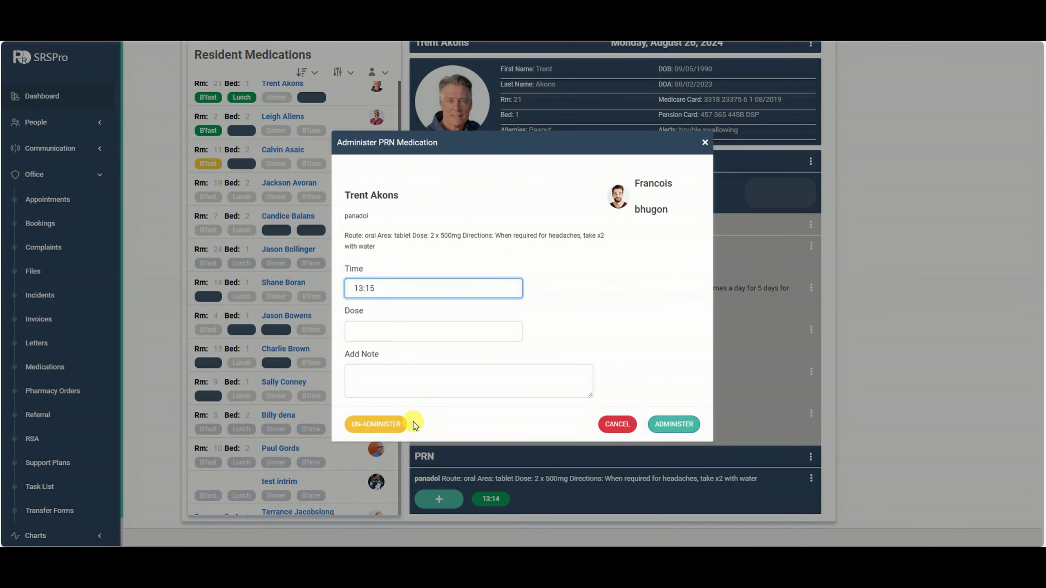
{"action": "left_click", "coordinate": [630, 431]}
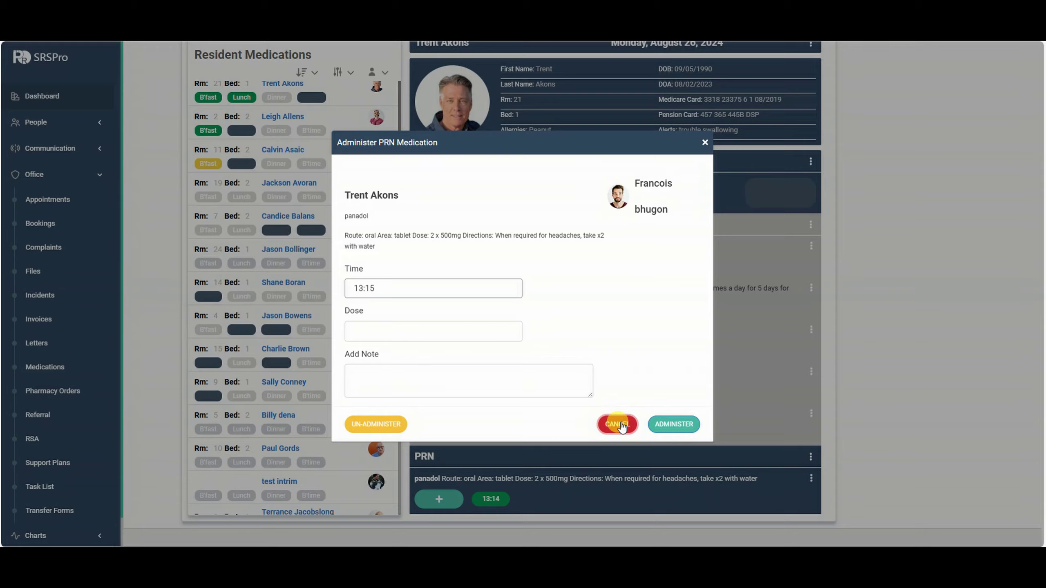
{"action": "left_click", "coordinate": [618, 424]}
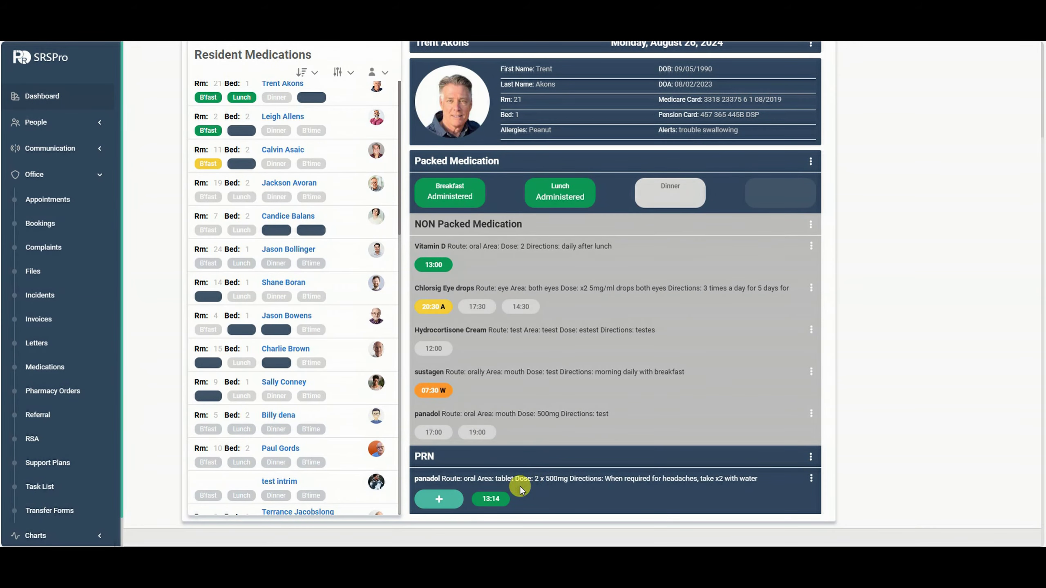
Open the 13:14 panadol PRN dose record and un-administer it.
{"action": "left_click", "coordinate": [489, 499]}
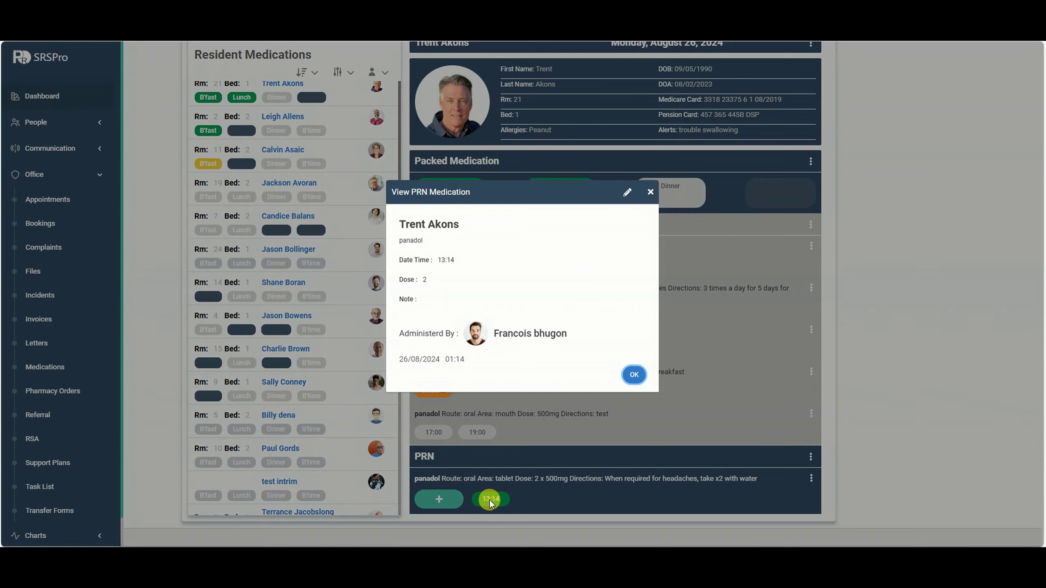
{"action": "left_click", "coordinate": [626, 192]}
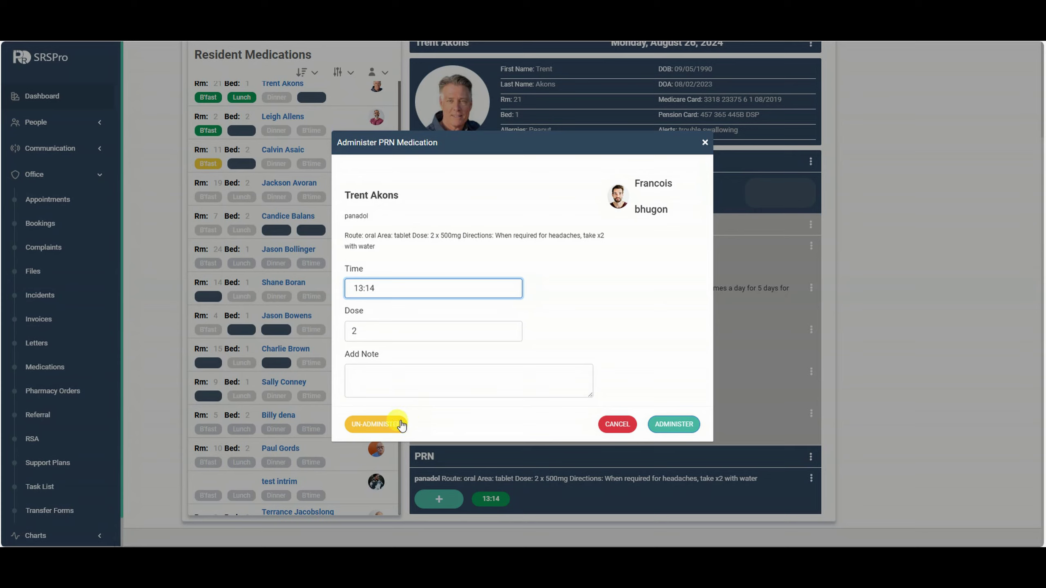
{"action": "left_click", "coordinate": [389, 425]}
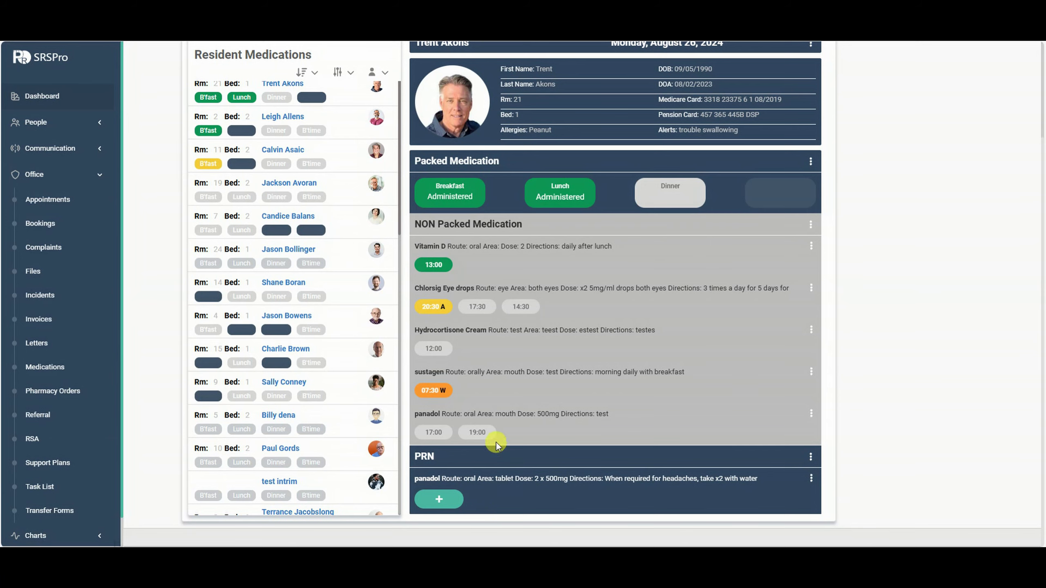
{"action": "scroll", "coordinate": [460, 343], "scroll_direction": "up", "scroll_amount": 3}
{"action": "scroll", "coordinate": [777, 247], "scroll_direction": "up", "scroll_amount": 1}
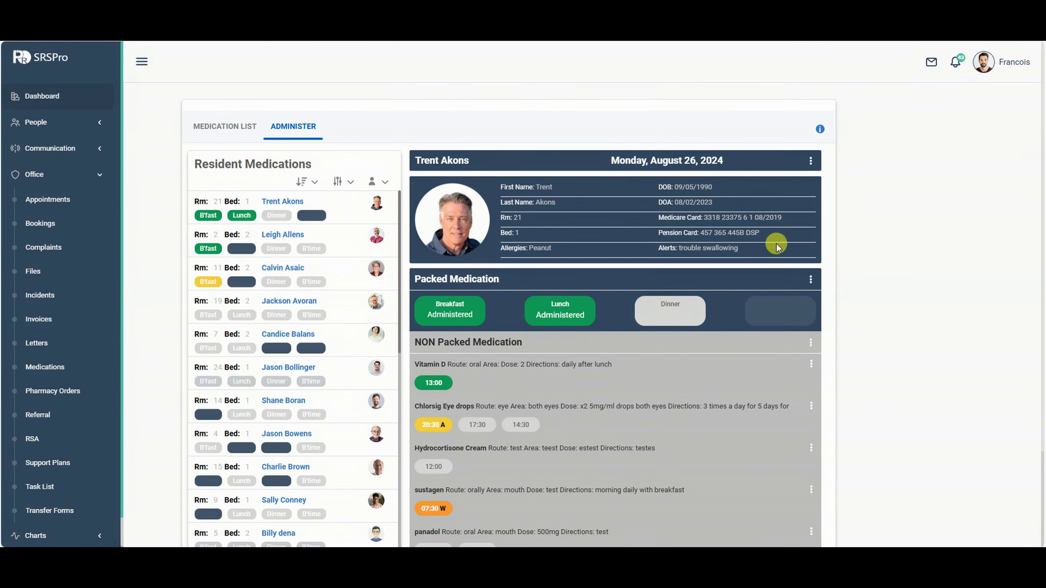
{"action": "scroll", "coordinate": [762, 224], "scroll_direction": "down", "scroll_amount": 3}
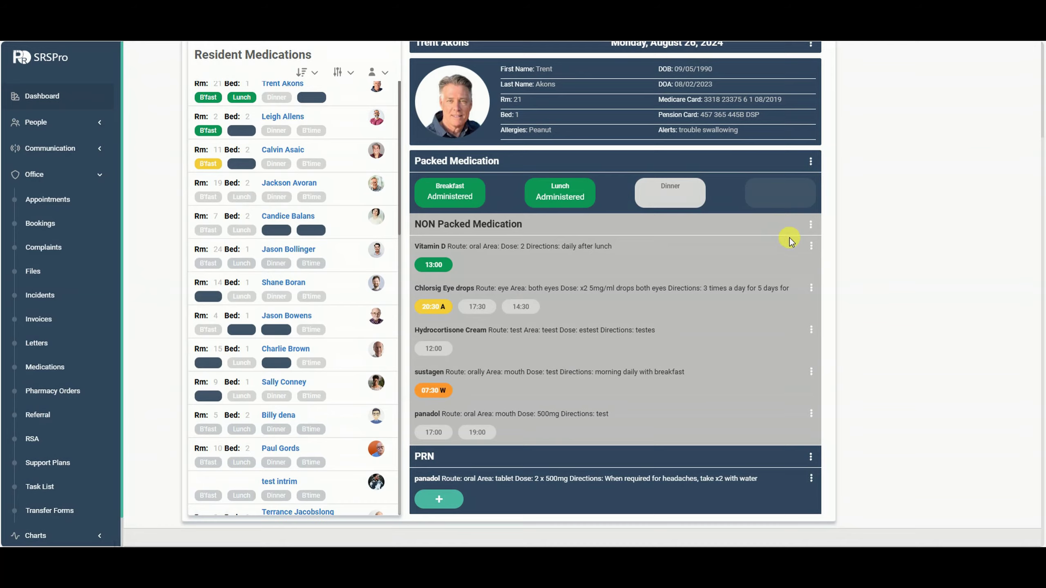
{"action": "scroll", "coordinate": [789, 241], "scroll_direction": "up", "scroll_amount": 3}
Switch the medication view to Sunday 25 August.
{"action": "left_click", "coordinate": [809, 161]}
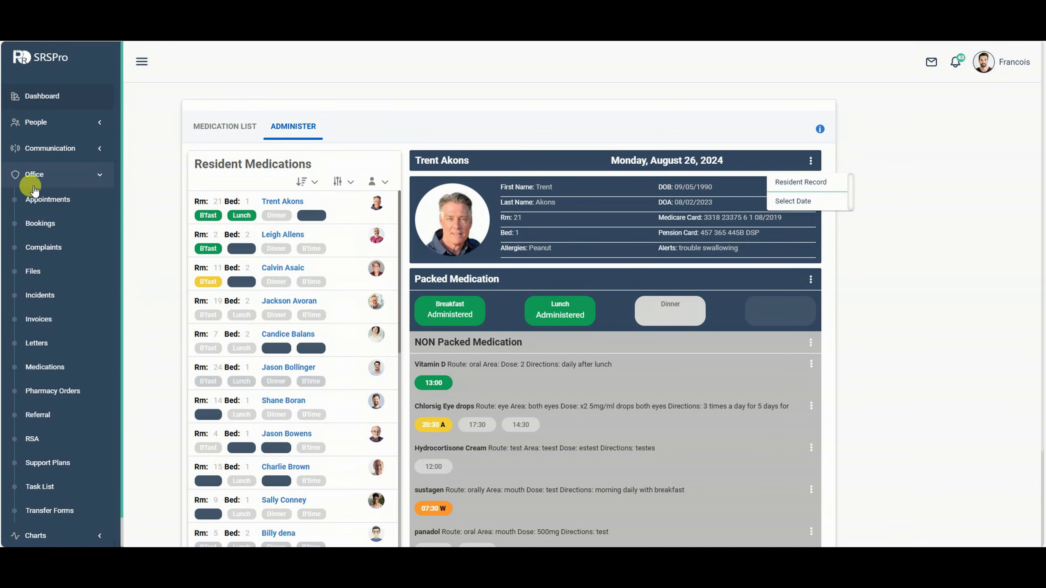
{"action": "left_click", "coordinate": [801, 202]}
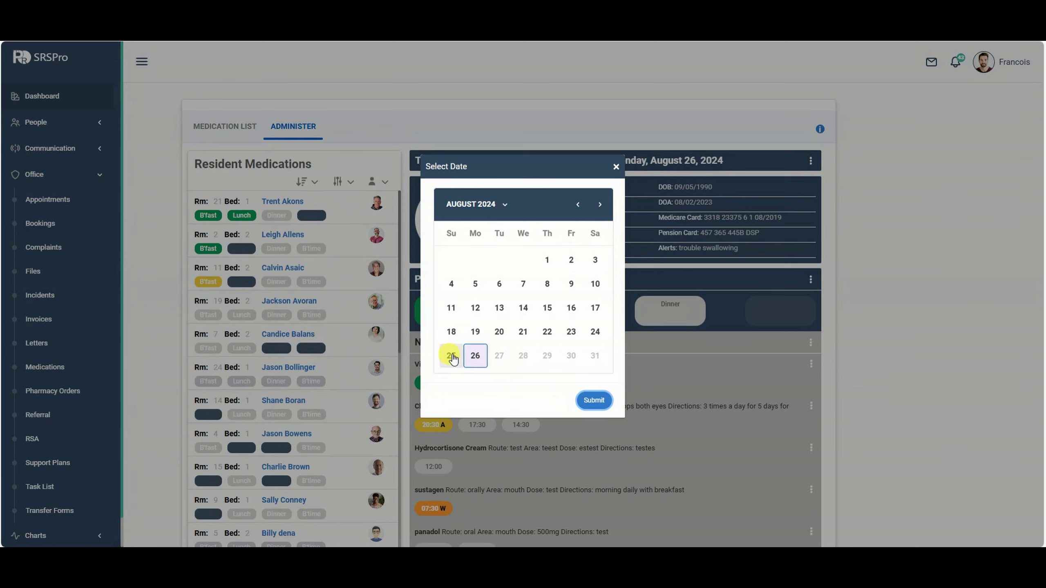
{"action": "left_click", "coordinate": [451, 358]}
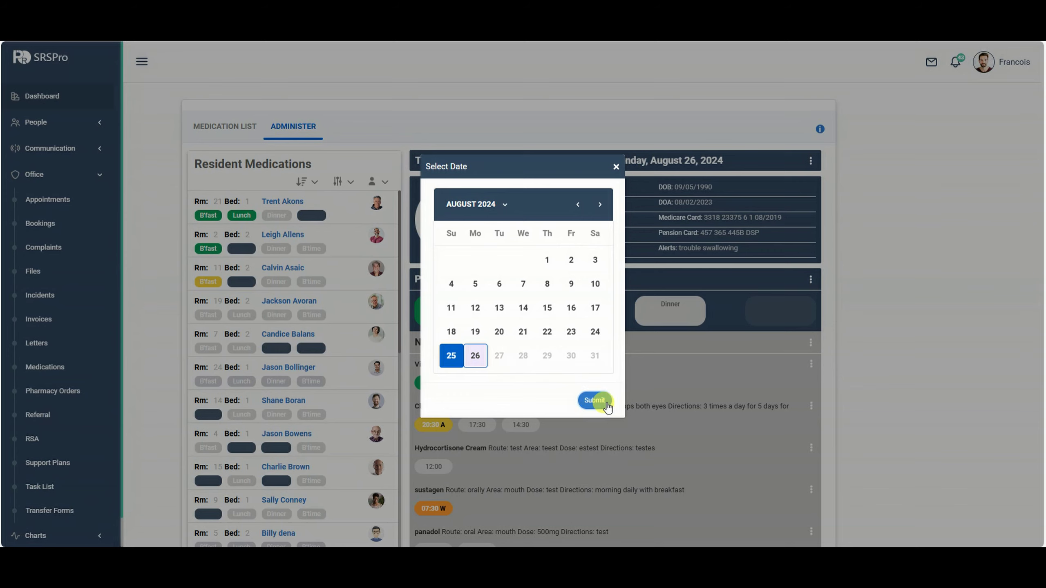
{"action": "left_click", "coordinate": [595, 401]}
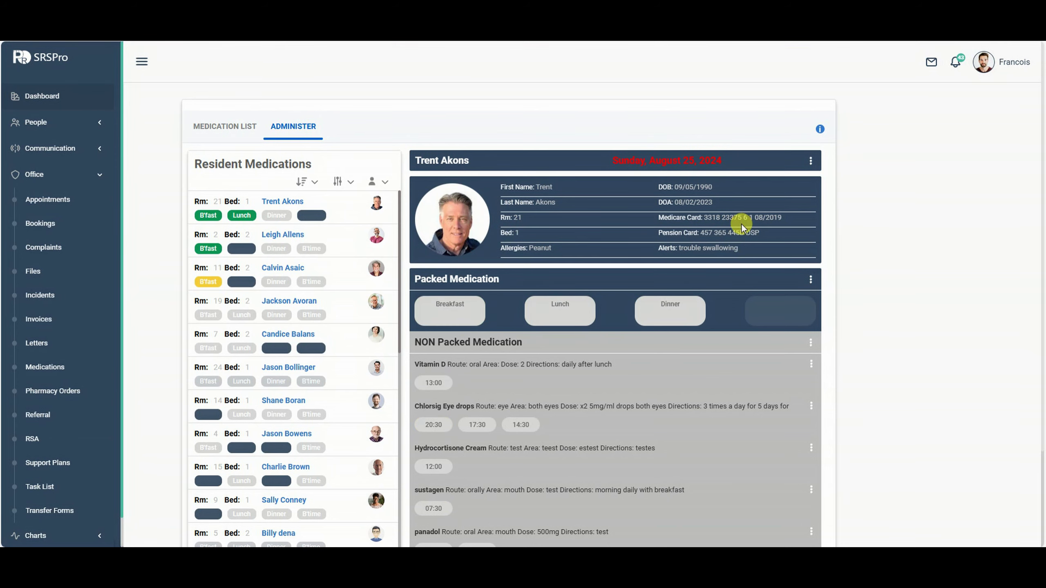
{"action": "scroll", "coordinate": [741, 228], "scroll_direction": "down", "scroll_amount": 3}
{"action": "scroll", "coordinate": [670, 306], "scroll_direction": "up", "scroll_amount": 3}
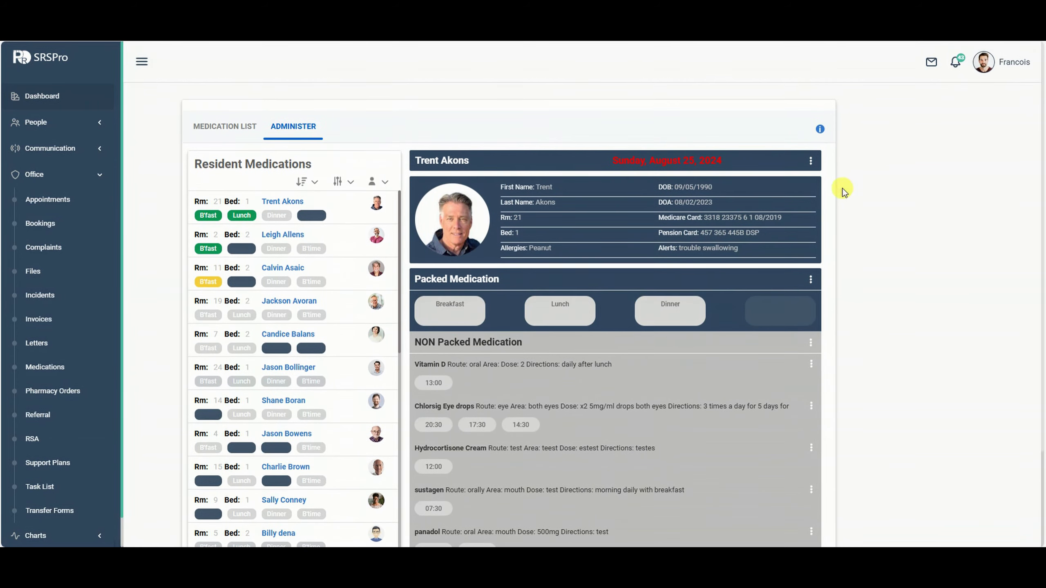
Switch the medication view to 15 August and look over that day.
{"action": "left_click", "coordinate": [809, 162]}
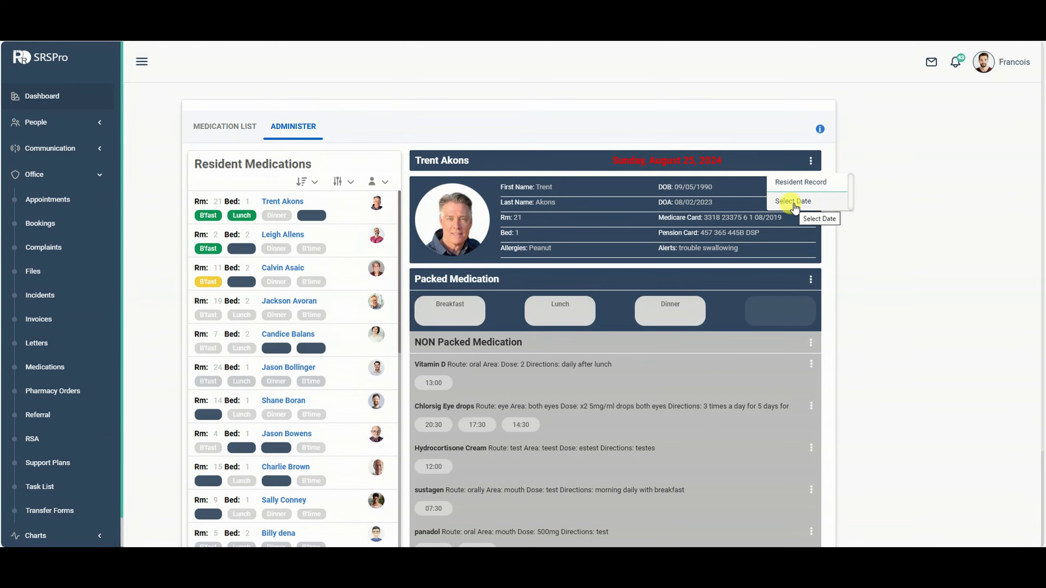
{"action": "left_click", "coordinate": [794, 203]}
{"action": "left_click", "coordinate": [553, 309]}
{"action": "left_click", "coordinate": [594, 399]}
{"action": "scroll", "coordinate": [707, 381], "scroll_direction": "down", "scroll_amount": 1}
{"action": "scroll", "coordinate": [706, 381], "scroll_direction": "down", "scroll_amount": 2}
{"action": "scroll", "coordinate": [687, 269], "scroll_direction": "up", "scroll_amount": 3}
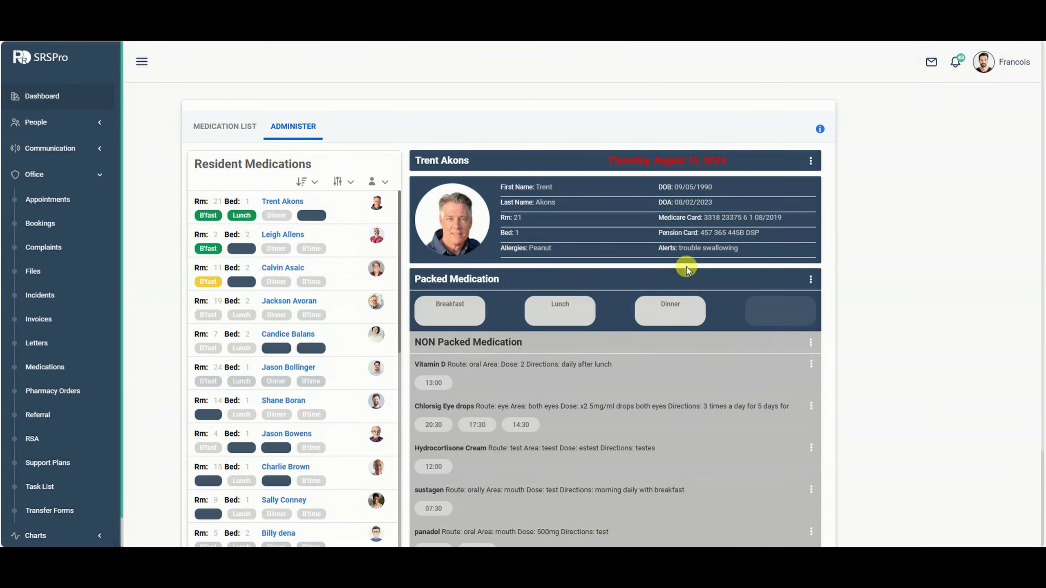
{"action": "scroll", "coordinate": [685, 284], "scroll_direction": "down", "scroll_amount": 3}
{"action": "scroll", "coordinate": [683, 285], "scroll_direction": "up", "scroll_amount": 3}
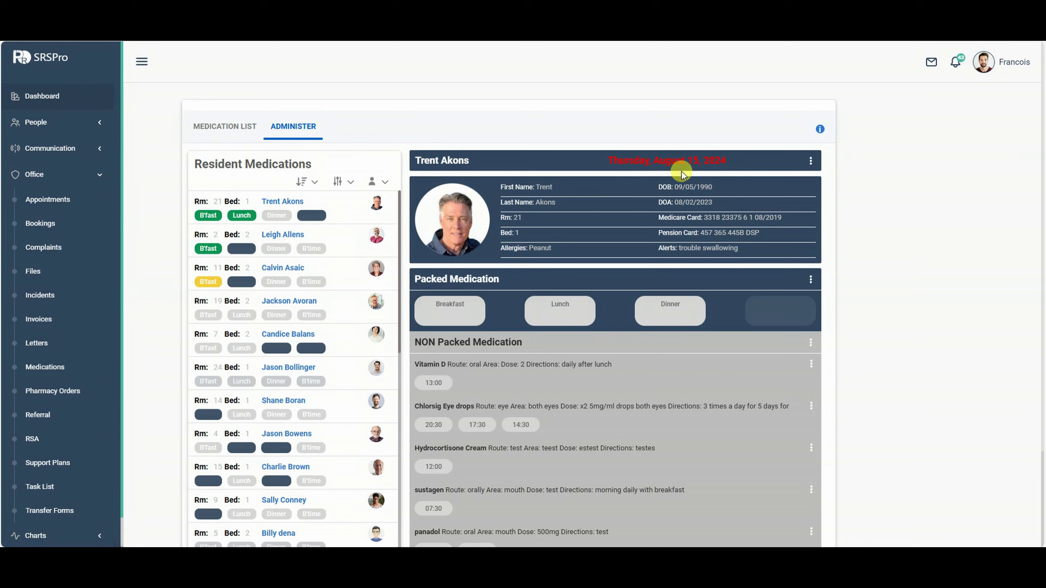
Return to 25 August and record the resident as absent for breakfast.
{"action": "left_click", "coordinate": [809, 163]}
{"action": "left_click", "coordinate": [804, 201]}
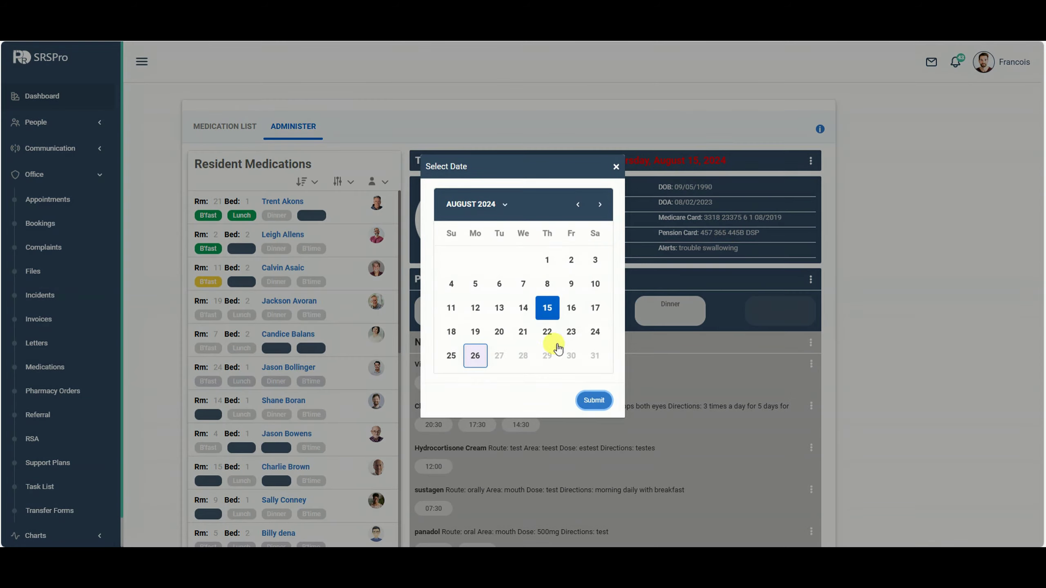
{"action": "left_click", "coordinate": [448, 355]}
{"action": "left_click", "coordinate": [594, 400]}
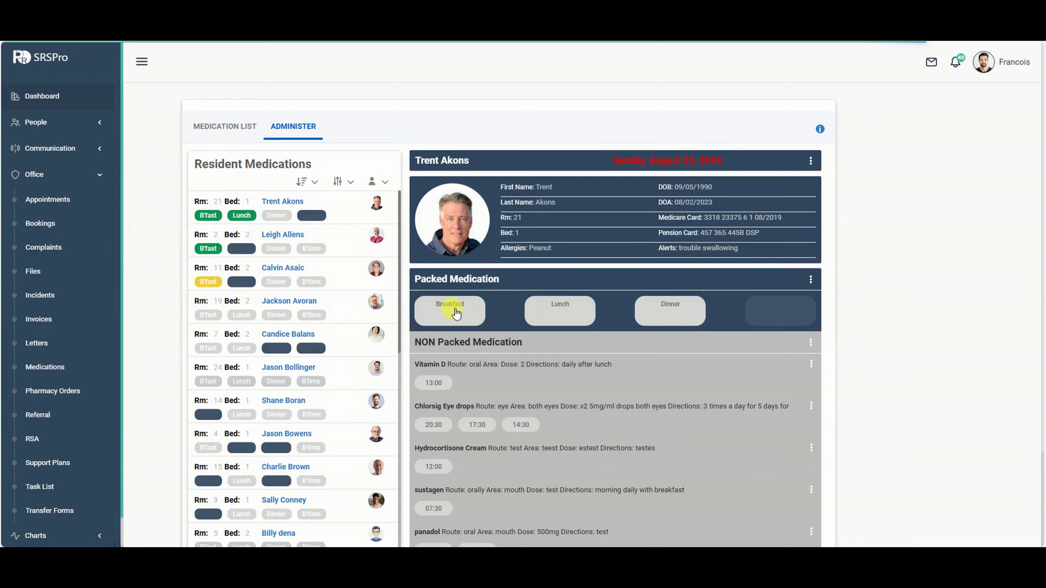
{"action": "left_click", "coordinate": [453, 311]}
{"action": "left_click", "coordinate": [331, 257]}
{"action": "left_click", "coordinate": [705, 408]}
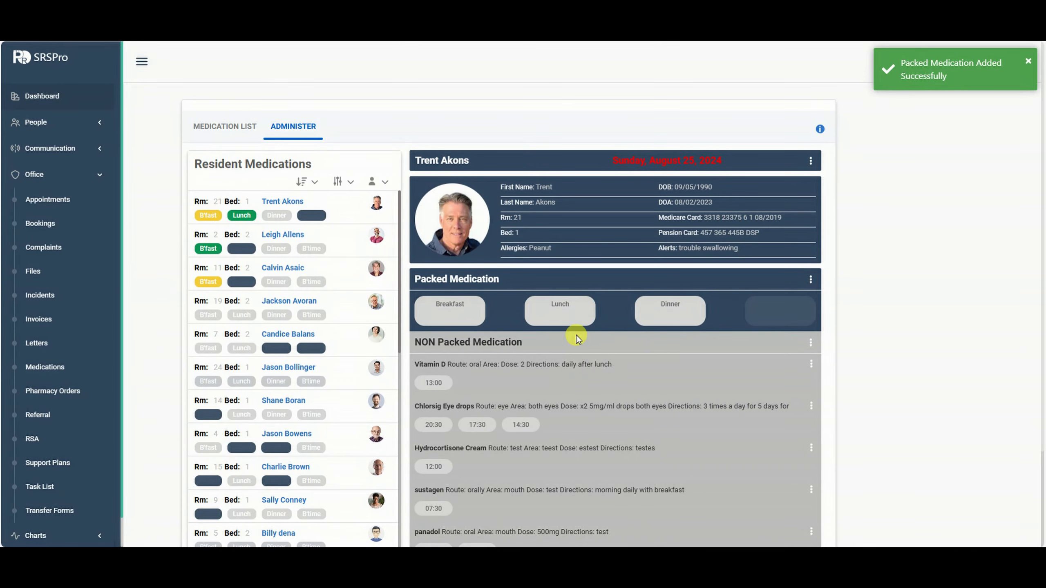
Return the medication view to Monday 26 August.
{"action": "left_click", "coordinate": [810, 161]}
{"action": "left_click", "coordinate": [808, 201]}
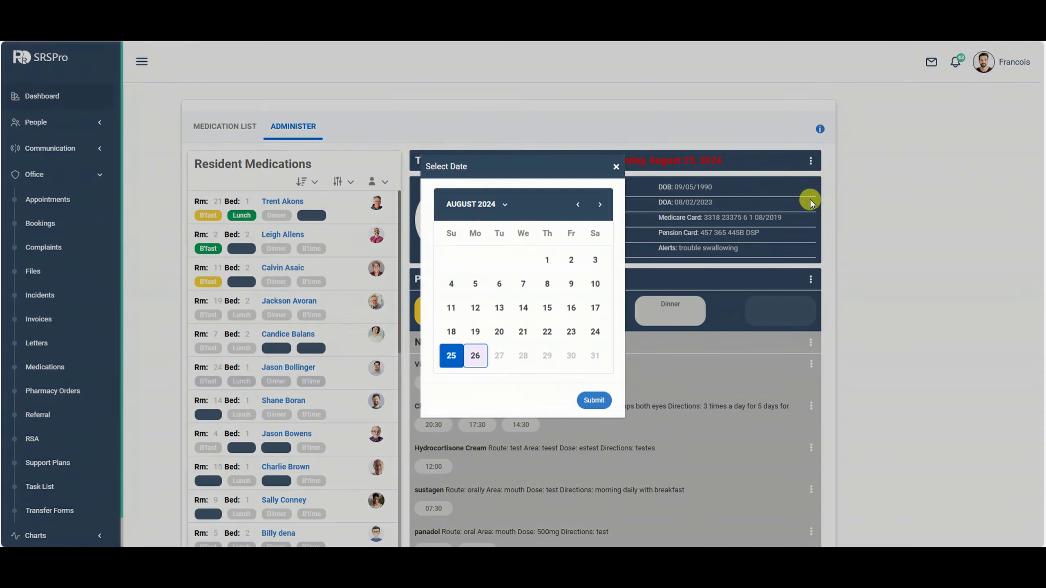
{"action": "left_click", "coordinate": [486, 355]}
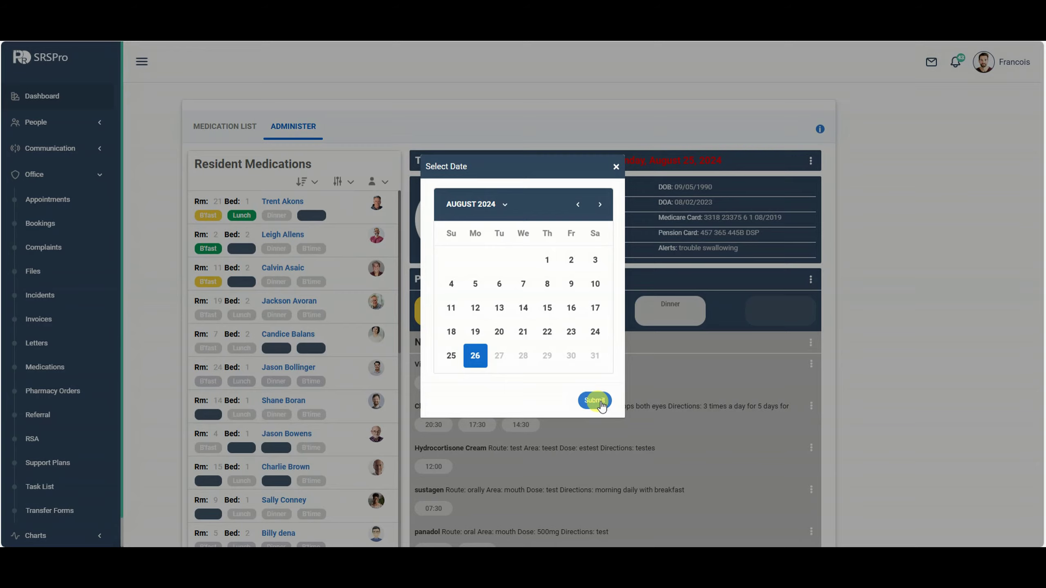
{"action": "left_click", "coordinate": [594, 400]}
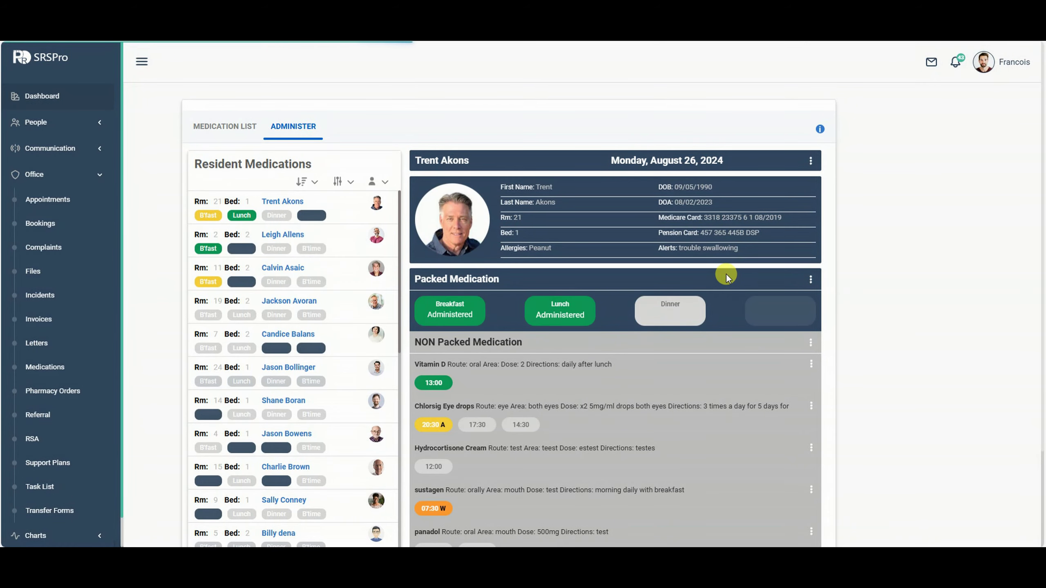
{"action": "scroll", "coordinate": [650, 247], "scroll_direction": "down", "scroll_amount": 3}
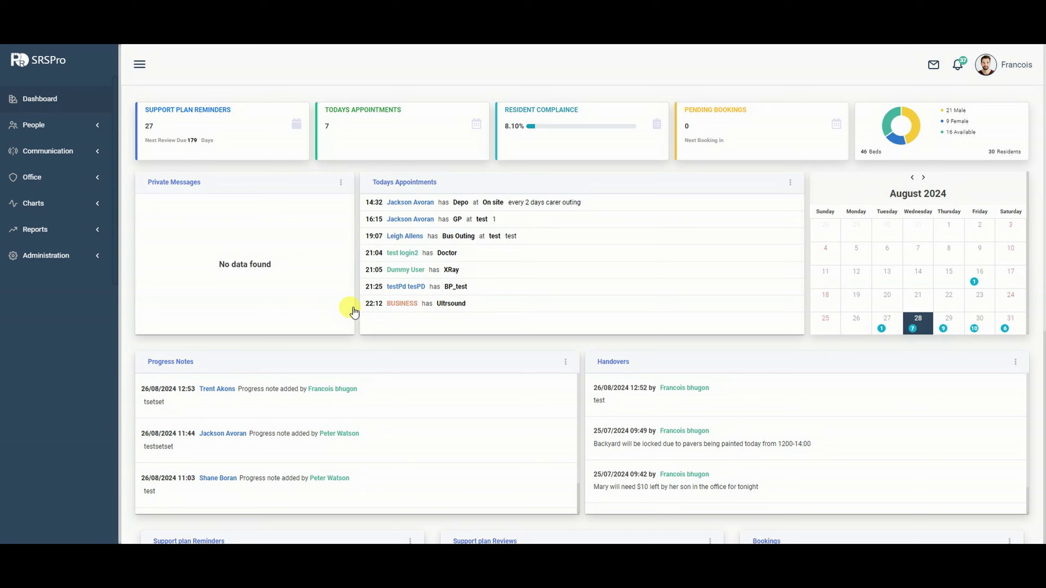
Open Reports > Roster and scroll through the staff shifts for the week of 26/08/2024.
{"action": "left_click", "coordinate": [38, 235]}
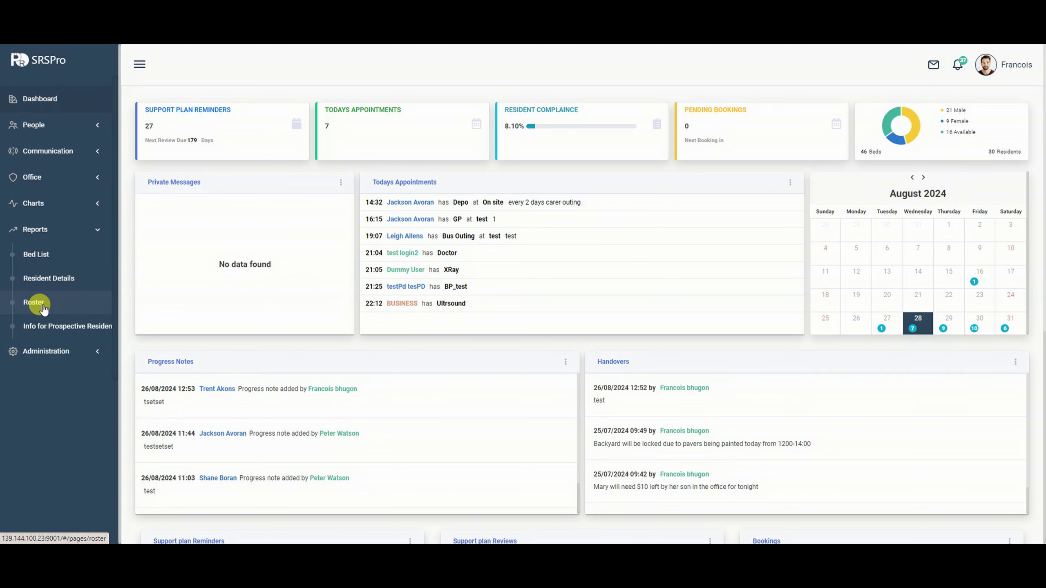
{"action": "left_click", "coordinate": [41, 306]}
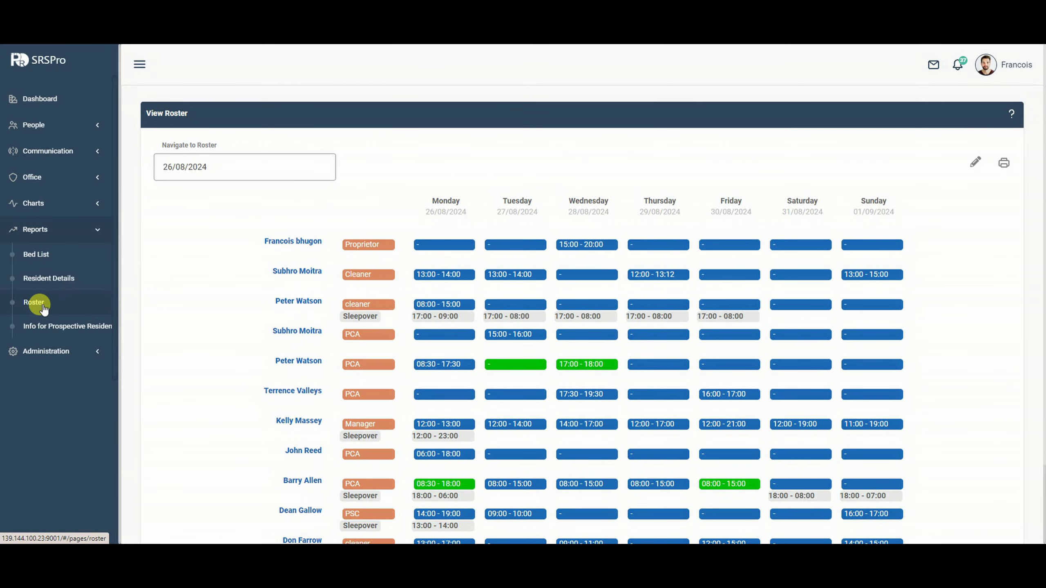
{"action": "scroll", "coordinate": [235, 297], "scroll_direction": "down", "scroll_amount": 2}
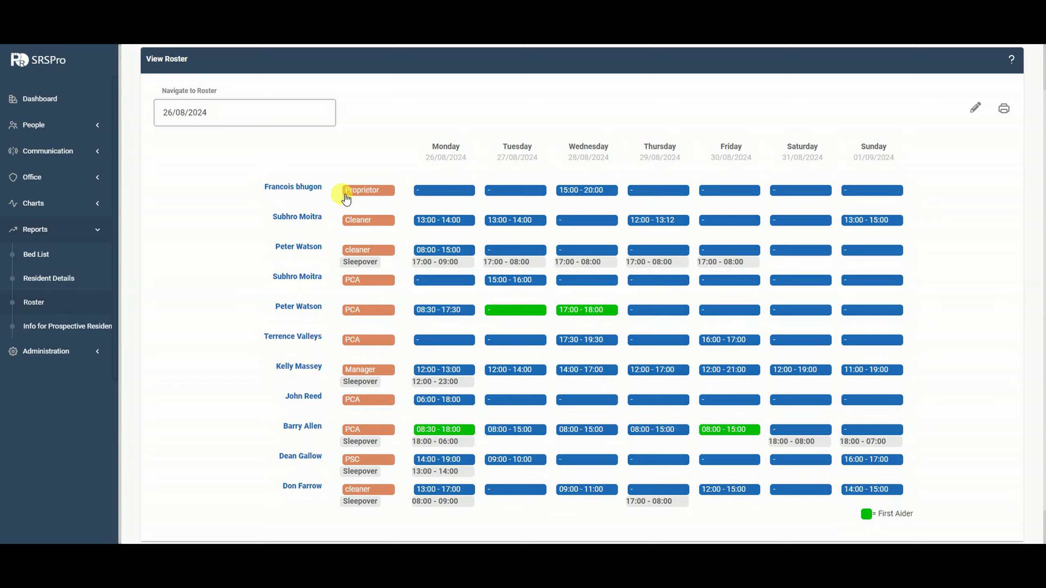
{"action": "scroll", "coordinate": [447, 220], "scroll_direction": "down", "scroll_amount": 1}
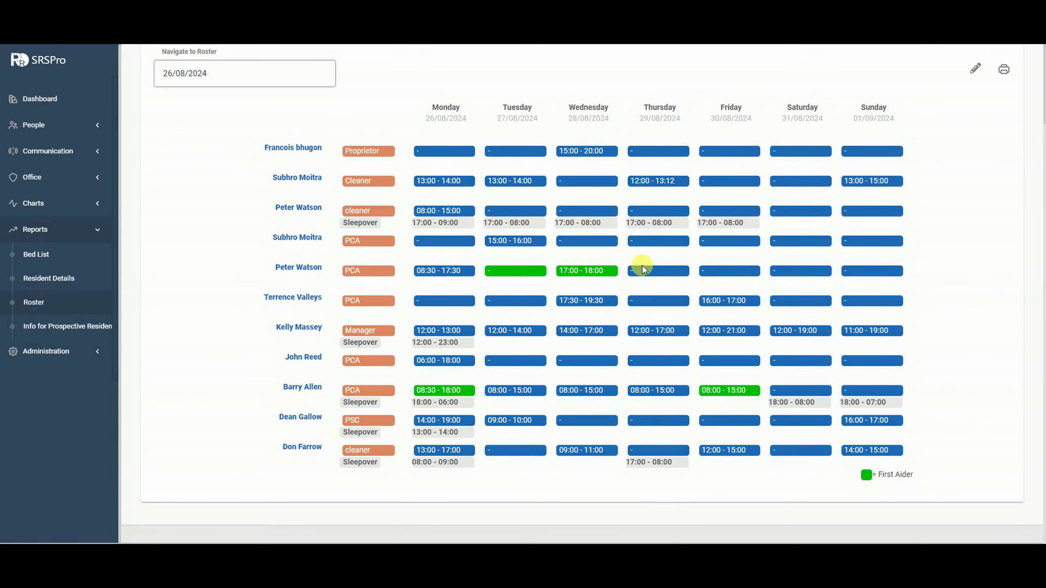
{"action": "scroll", "coordinate": [905, 277], "scroll_direction": "up", "scroll_amount": 1}
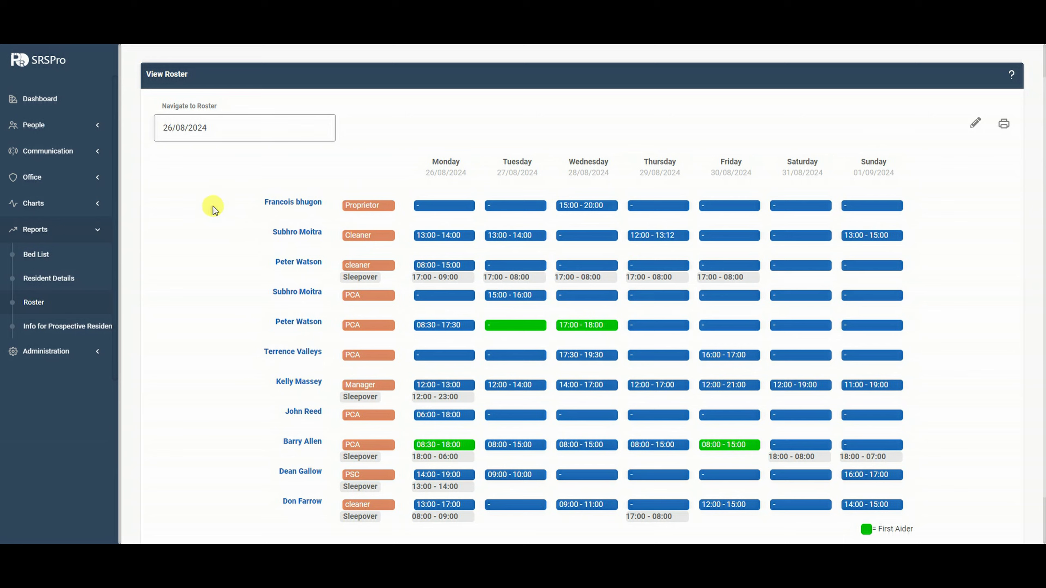
Add the note 'add notes' to the proprietor's roster row.
{"action": "scroll", "coordinate": [304, 276], "scroll_direction": "down", "scroll_amount": 1}
{"action": "left_click", "coordinate": [293, 187]}
{"action": "left_click", "coordinate": [416, 284]}
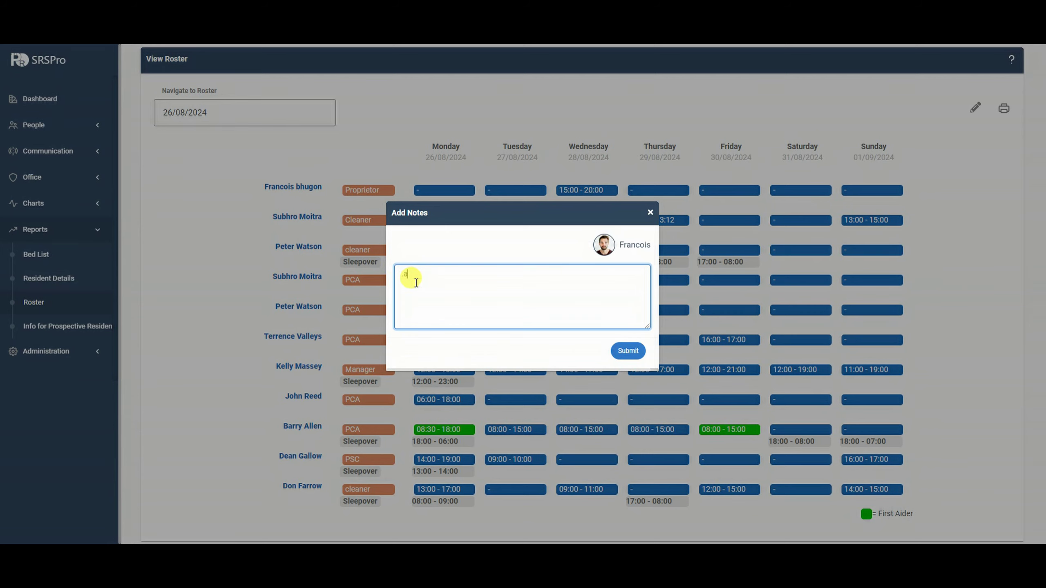
{"action": "type", "text": "add notes"}
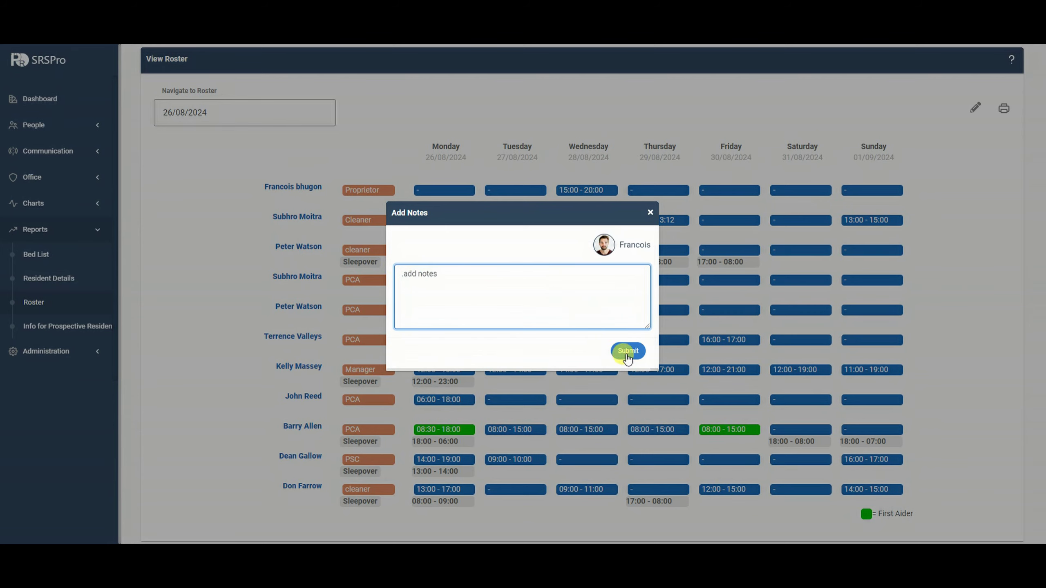
{"action": "left_click", "coordinate": [628, 351]}
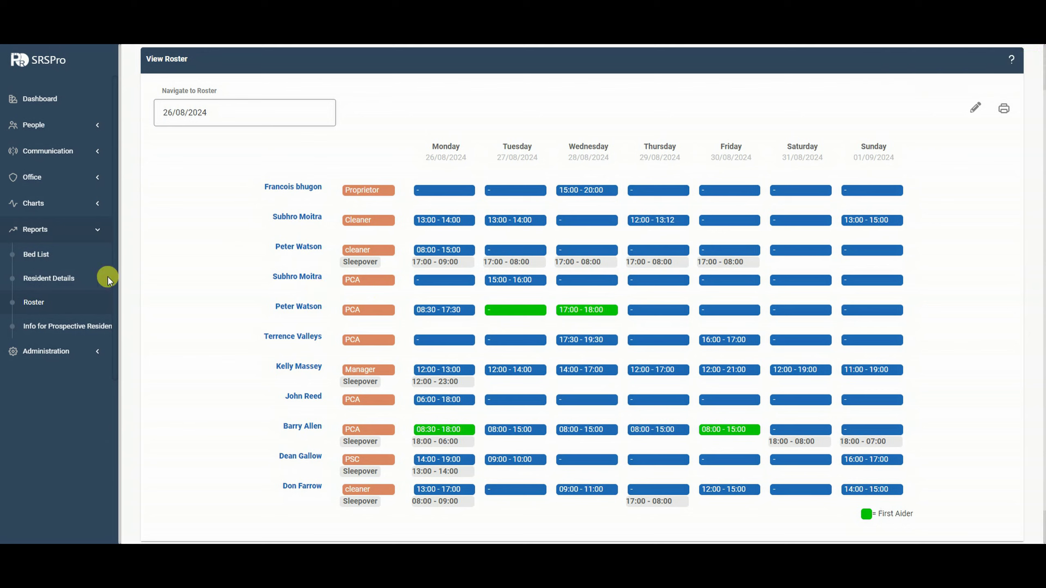
Expand the Administration section and switch the roster into edit mode.
{"action": "left_click", "coordinate": [42, 353]}
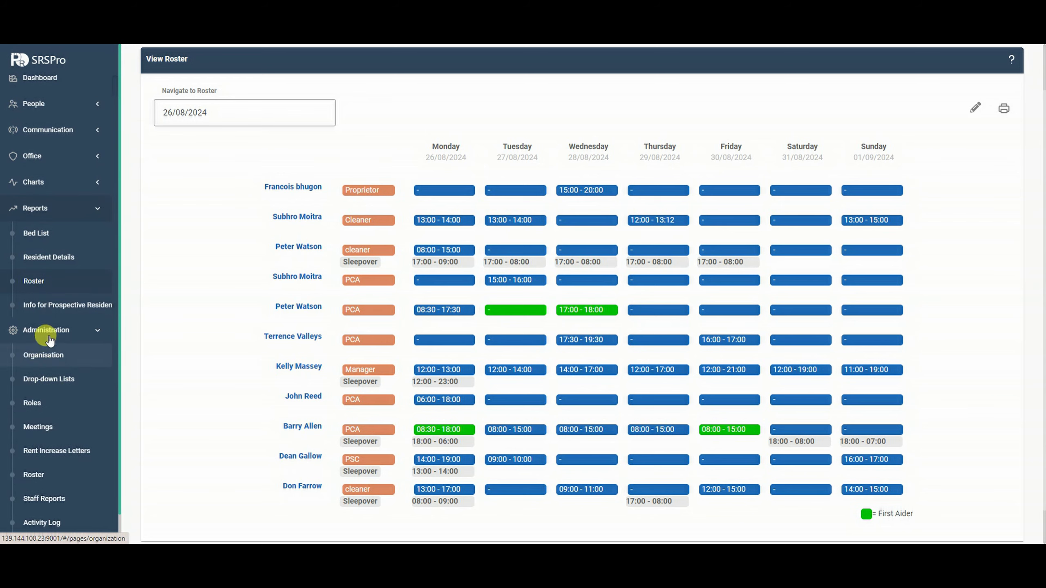
{"action": "left_click", "coordinate": [974, 103]}
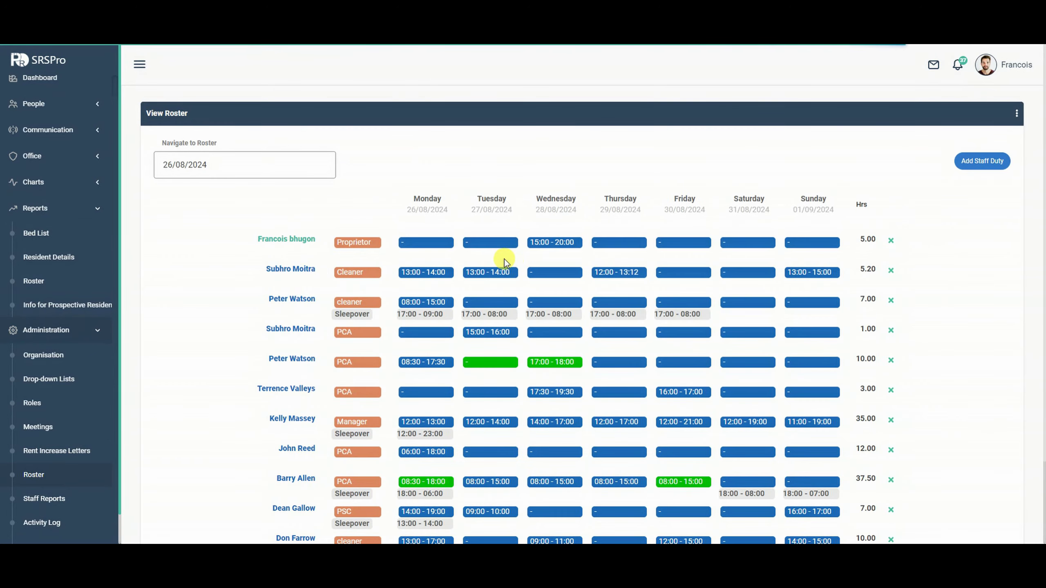
{"action": "scroll", "coordinate": [643, 284], "scroll_direction": "down", "scroll_amount": 3}
{"action": "scroll", "coordinate": [824, 206], "scroll_direction": "up", "scroll_amount": 1}
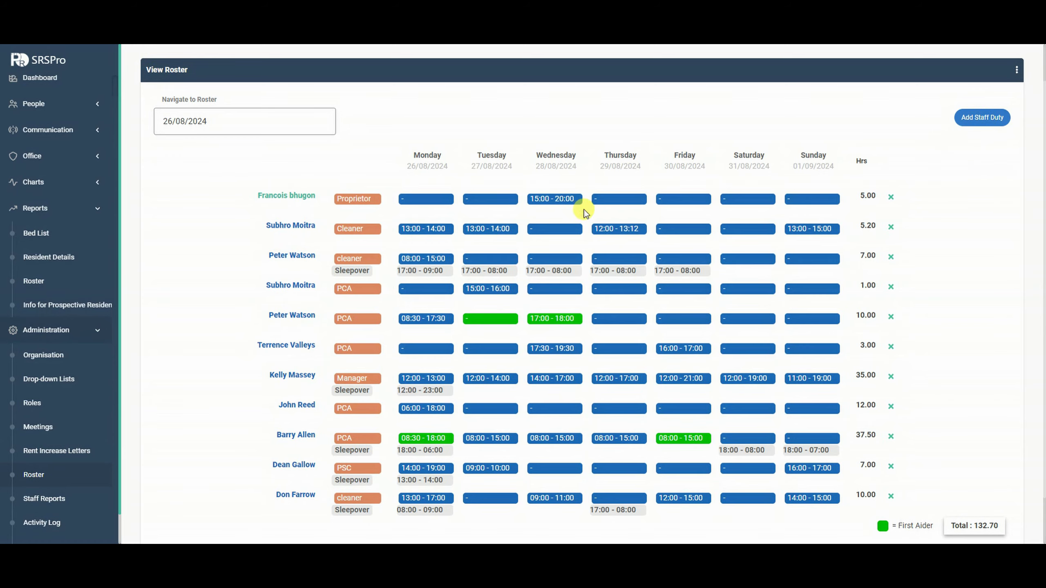
Inspect the proprietor's and cleaner's staff duty details without making changes.
{"action": "left_click", "coordinate": [491, 199]}
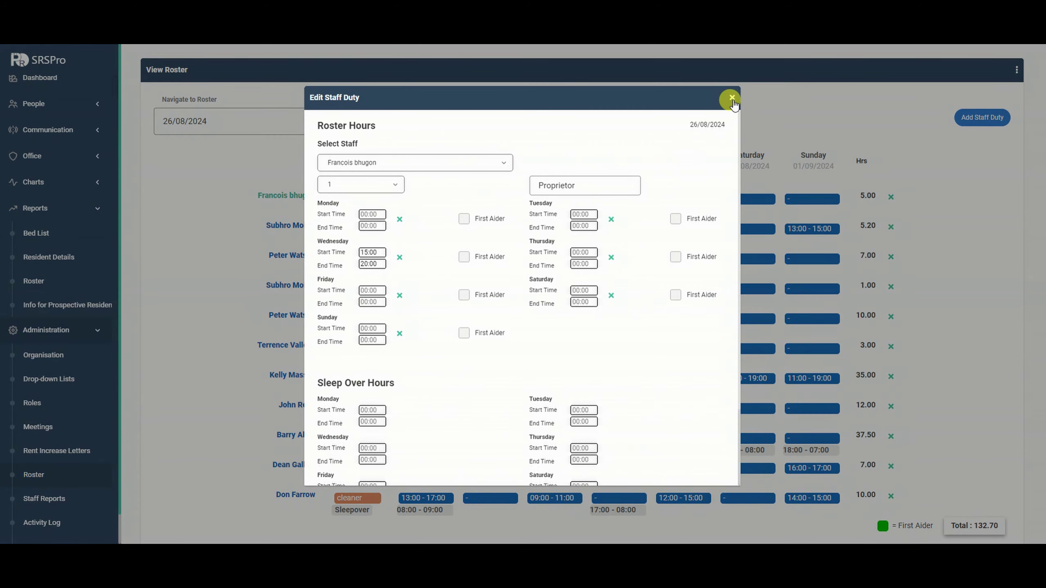
{"action": "left_click", "coordinate": [732, 97]}
{"action": "left_click", "coordinate": [666, 228]}
{"action": "scroll", "coordinate": [599, 280], "scroll_direction": "down", "scroll_amount": 3}
{"action": "scroll", "coordinate": [600, 280], "scroll_direction": "up", "scroll_amount": 3}
{"action": "left_click", "coordinate": [732, 97]}
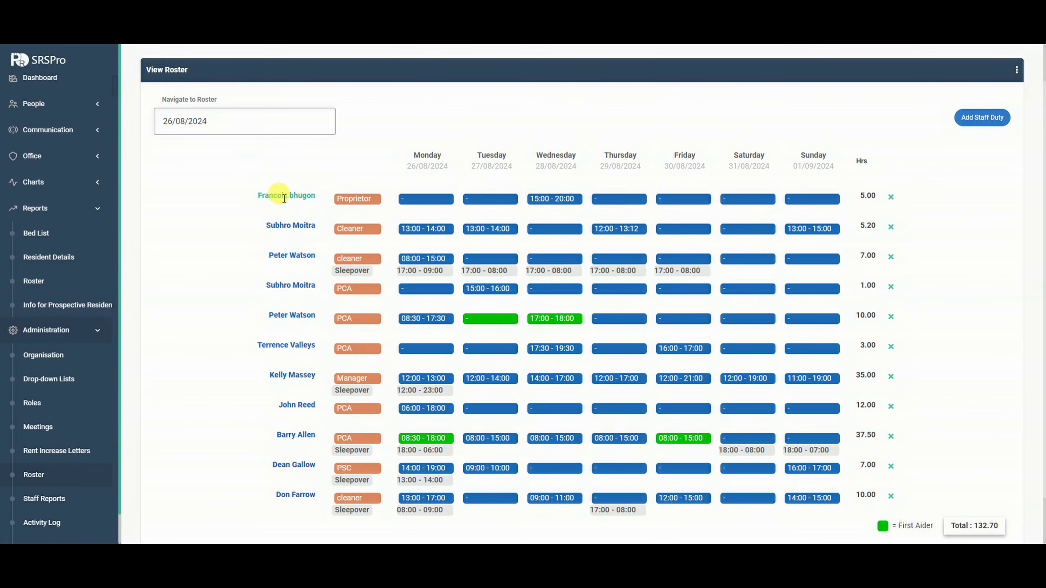
Peek at a shift's notes box, close it, and go to the roster report page.
{"action": "left_click", "coordinate": [285, 194]}
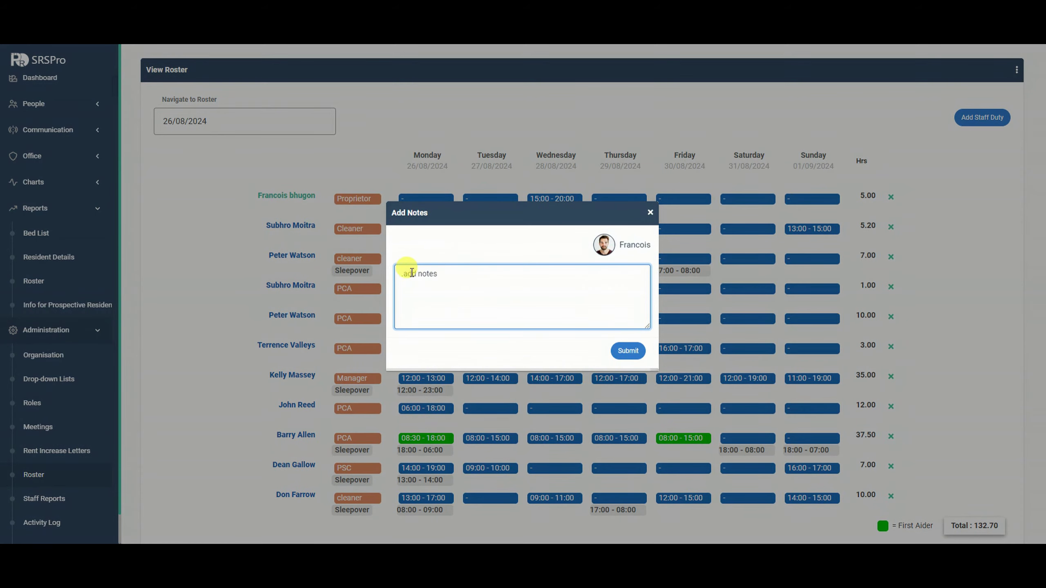
{"action": "left_click", "coordinate": [649, 212]}
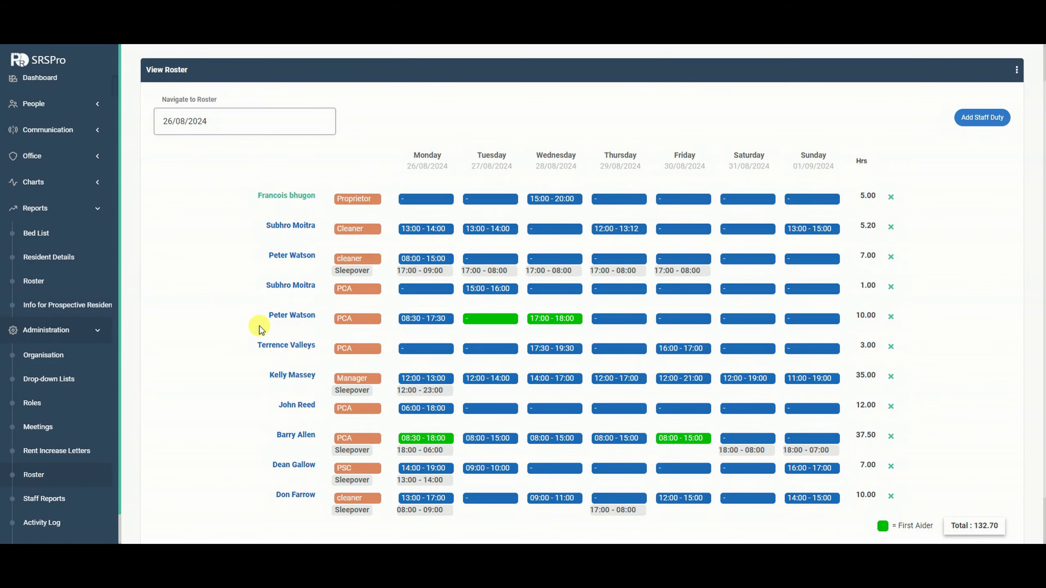
{"action": "left_click", "coordinate": [51, 281]}
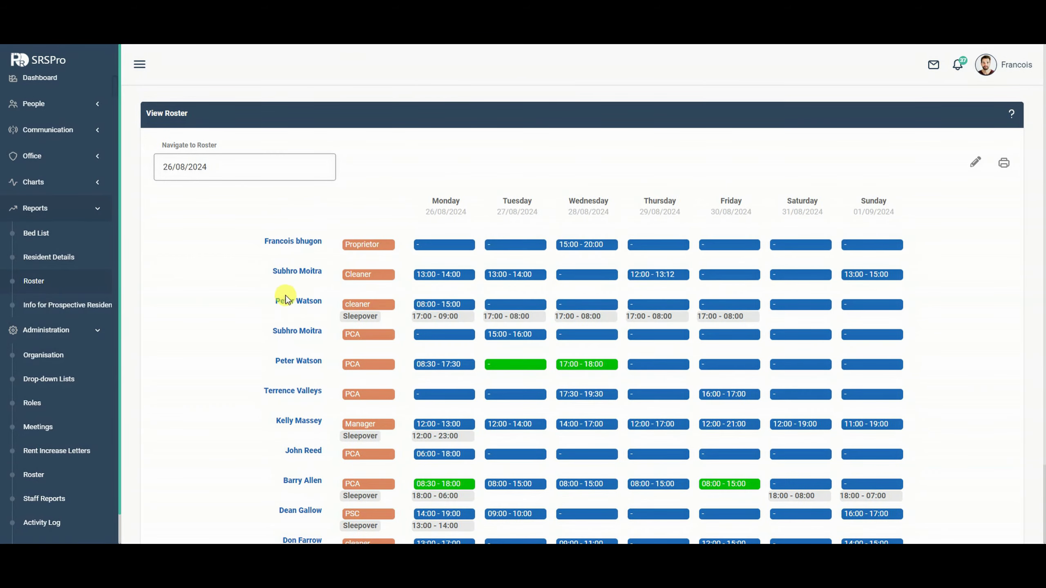
Peek at notes for the Wednesday 15:00 - 20:00 shift, then put the roster into edit mode.
{"action": "scroll", "coordinate": [747, 383], "scroll_direction": "down", "scroll_amount": 1}
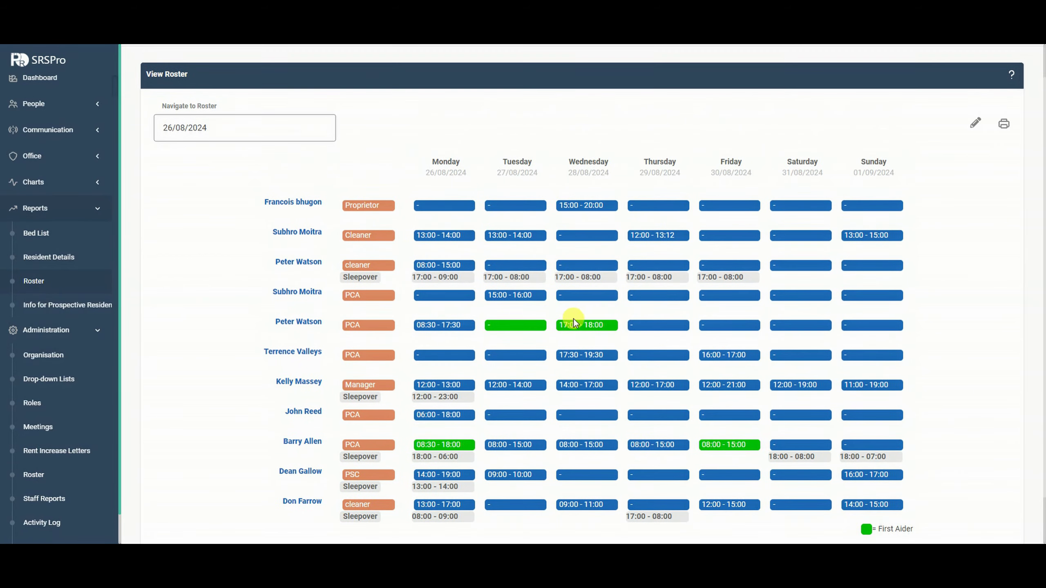
{"action": "left_click", "coordinate": [580, 204]}
{"action": "left_click", "coordinate": [649, 212]}
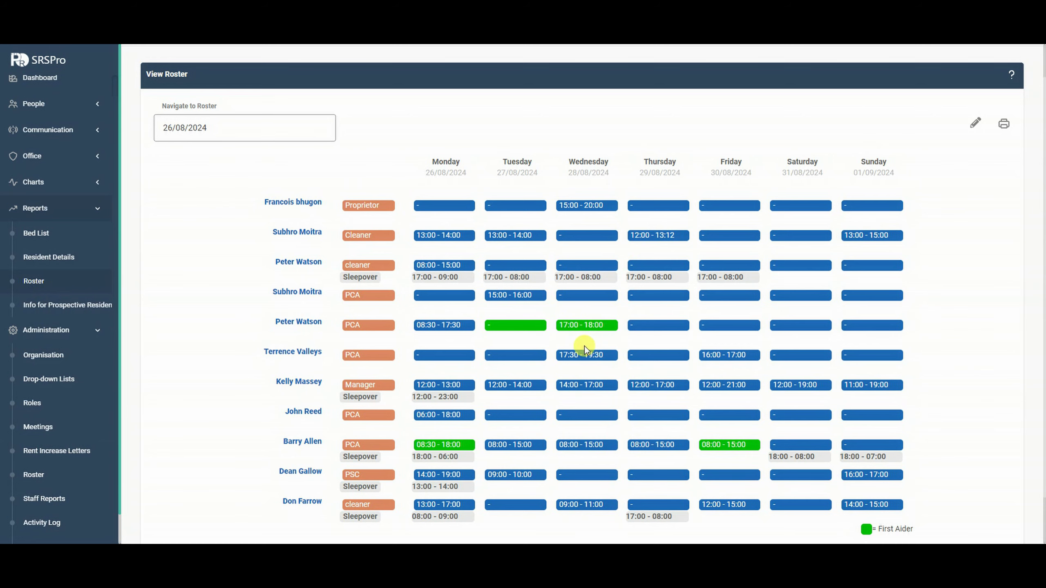
{"action": "scroll", "coordinate": [864, 474], "scroll_direction": "down", "scroll_amount": 2}
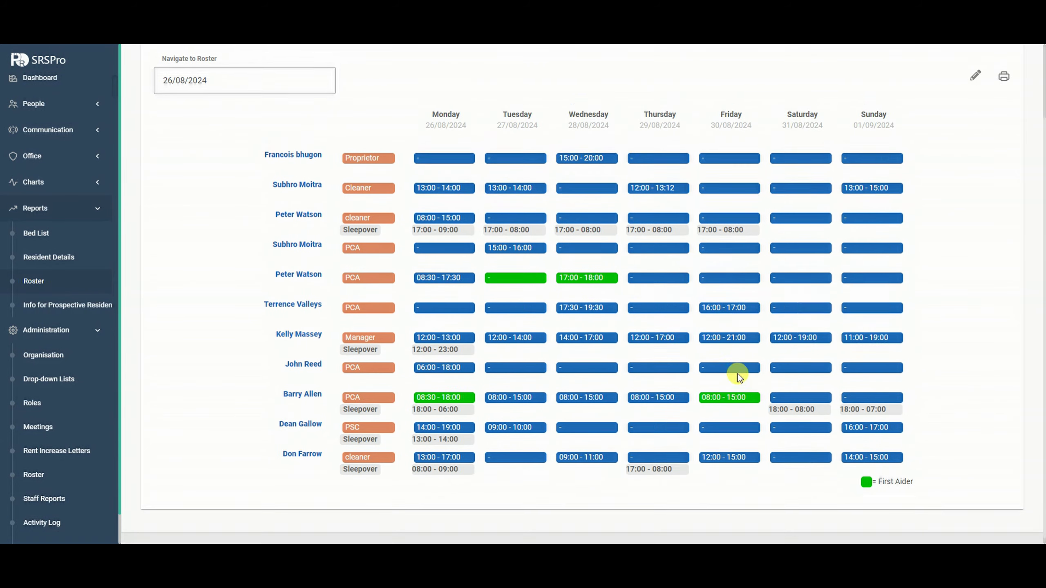
{"action": "scroll", "coordinate": [737, 370], "scroll_direction": "up", "scroll_amount": 2}
{"action": "left_click", "coordinate": [973, 132]}
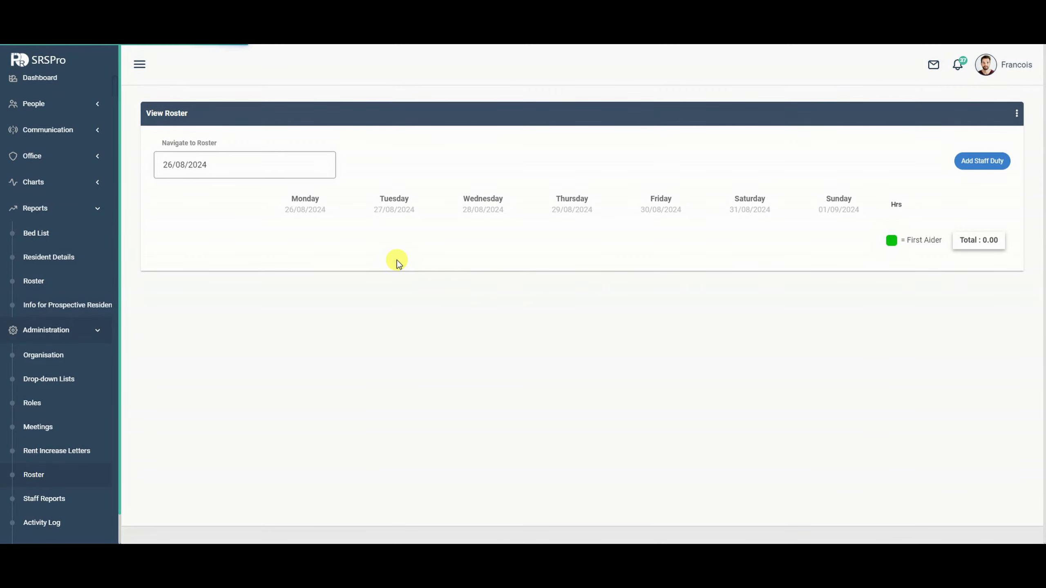
{"action": "scroll", "coordinate": [512, 373], "scroll_direction": "down", "scroll_amount": 2}
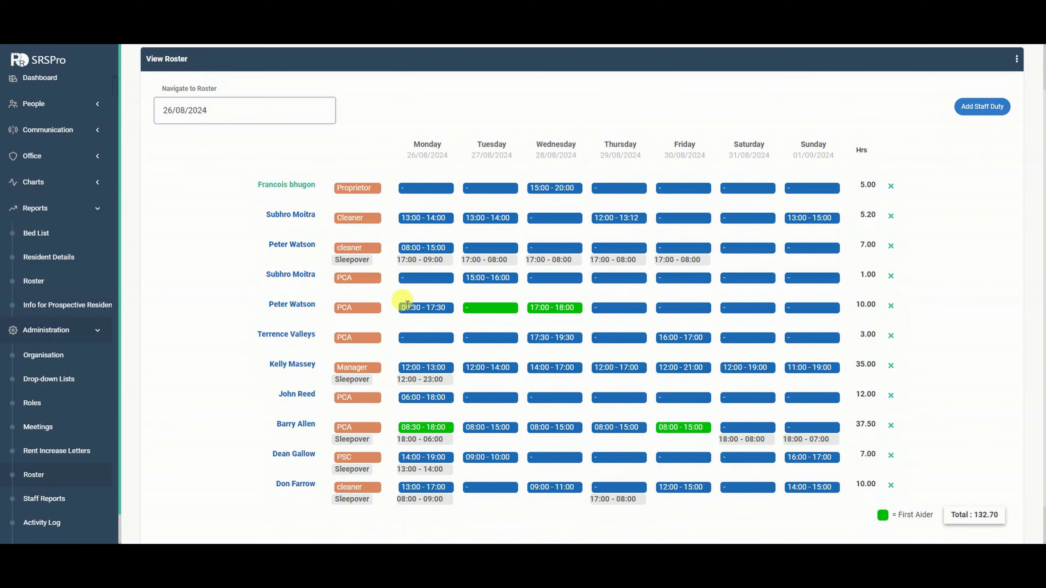
Clear the Wednesday times from the Friday 16:00-17:00 PCA's duty and save it at 1.00 hours.
{"action": "left_click", "coordinate": [423, 340]}
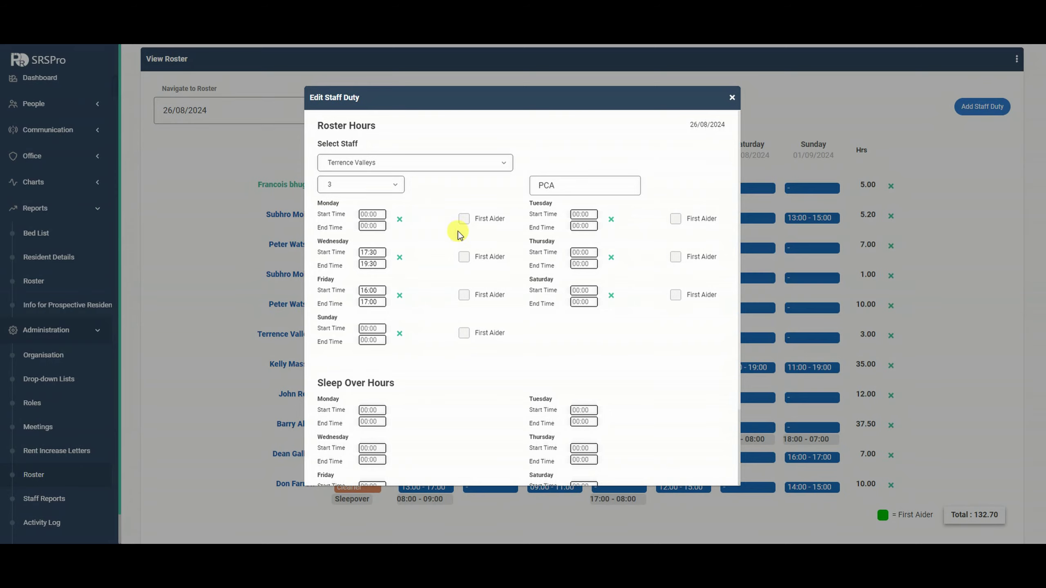
{"action": "left_click", "coordinate": [366, 215]}
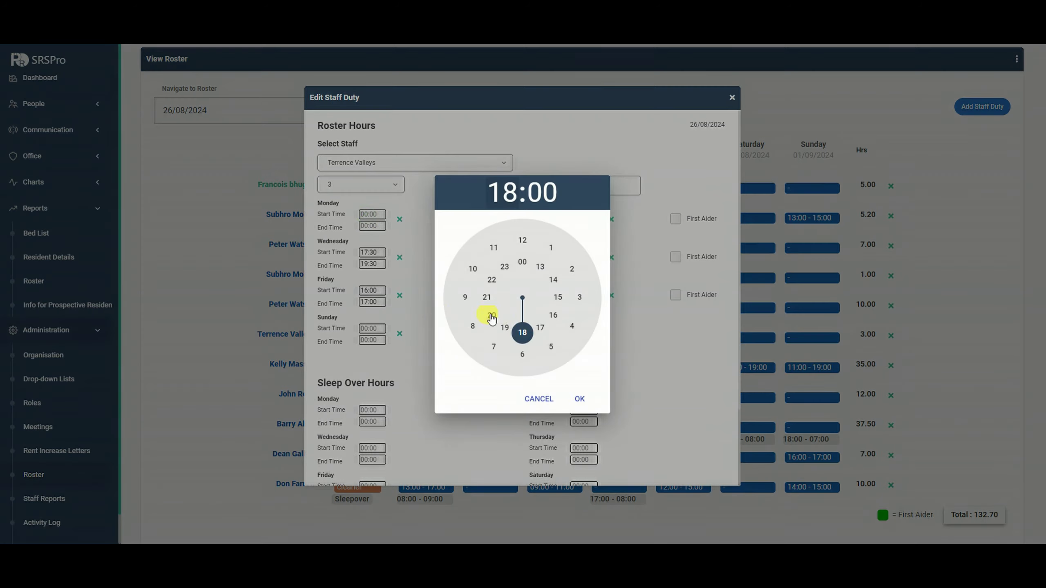
{"action": "left_click", "coordinate": [573, 399]}
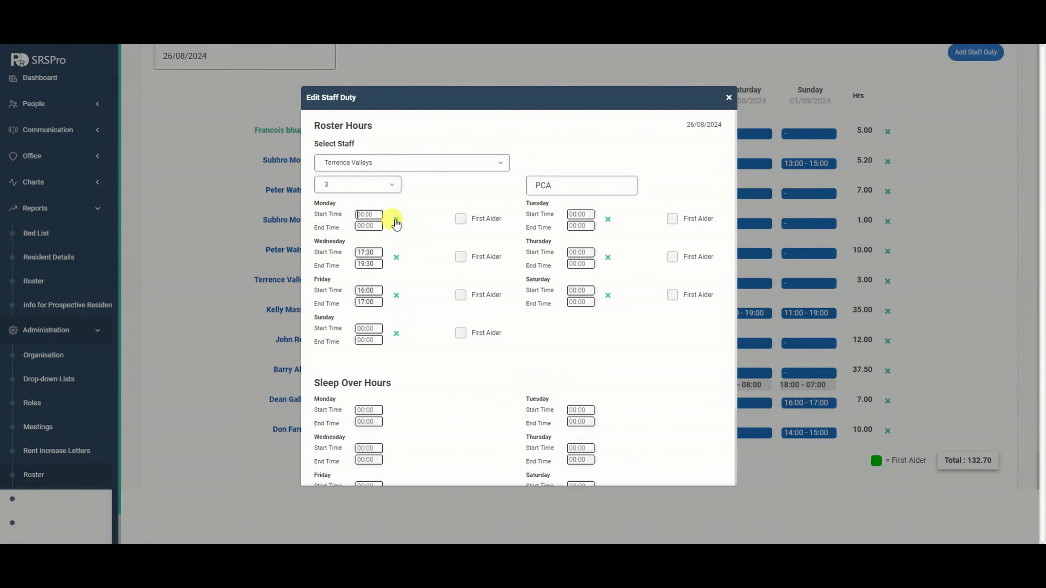
{"action": "left_click", "coordinate": [396, 259]}
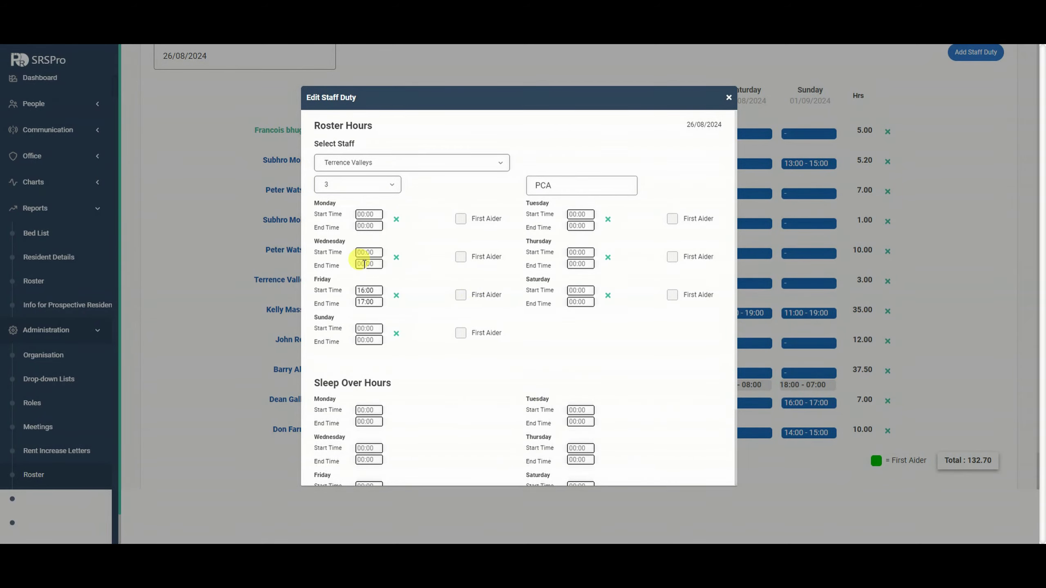
{"action": "left_click", "coordinate": [357, 163]}
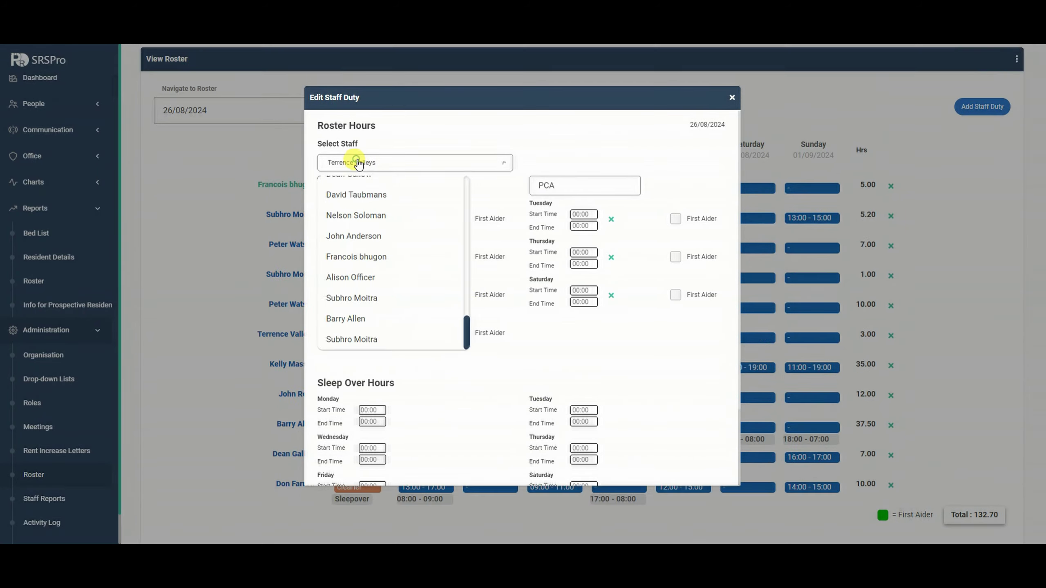
{"action": "left_click", "coordinate": [358, 162]}
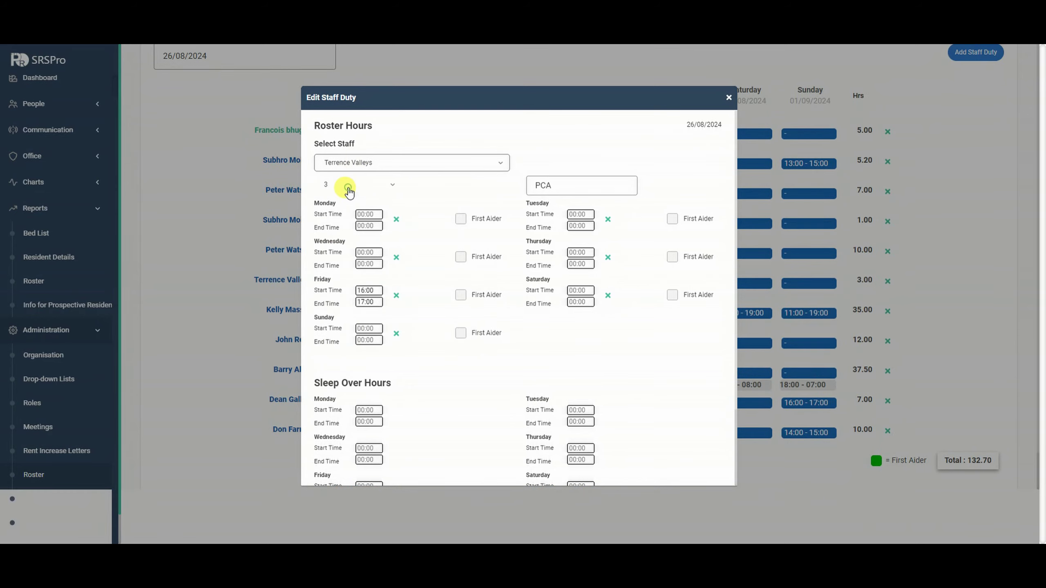
{"action": "left_click", "coordinate": [348, 190]}
{"action": "left_click", "coordinate": [364, 185]}
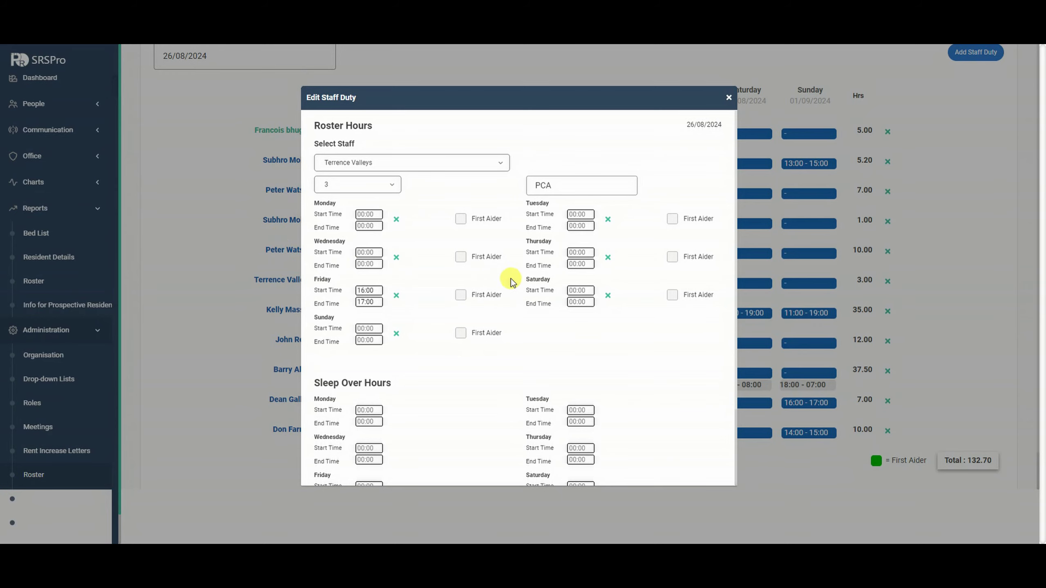
{"action": "scroll", "coordinate": [501, 315], "scroll_direction": "down", "scroll_amount": 1}
{"action": "scroll", "coordinate": [501, 315], "scroll_direction": "down", "scroll_amount": 2}
{"action": "left_click", "coordinate": [518, 465]}
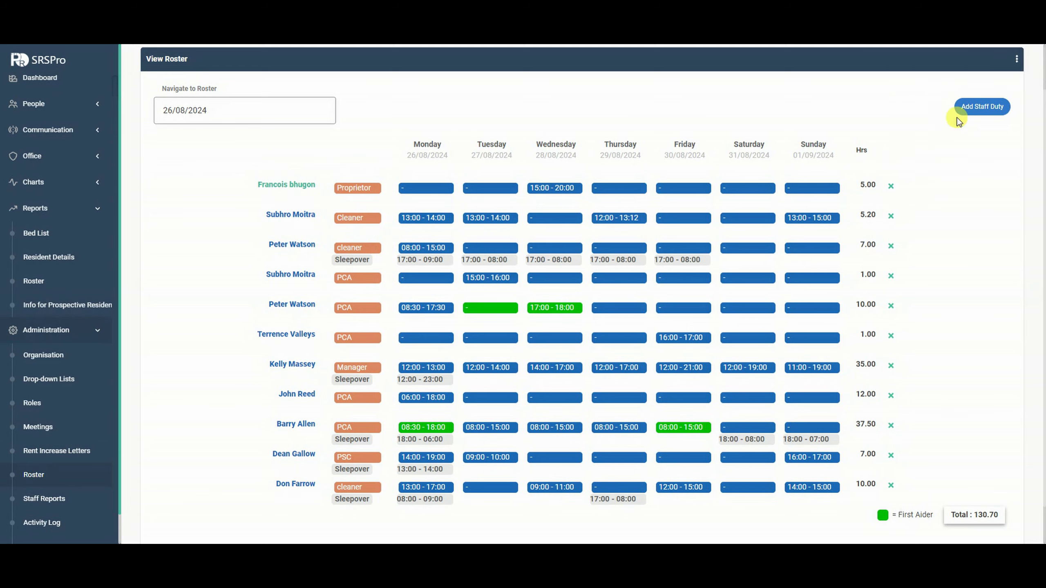
Start a new staff duty for the proprietor with job position Cook and sort order 1.
{"action": "left_click", "coordinate": [978, 114]}
{"action": "left_click", "coordinate": [439, 160]}
{"action": "scroll", "coordinate": [385, 252], "scroll_direction": "down", "scroll_amount": 3}
{"action": "scroll", "coordinate": [385, 253], "scroll_direction": "down", "scroll_amount": 5}
{"action": "scroll", "coordinate": [374, 250], "scroll_direction": "down", "scroll_amount": 5}
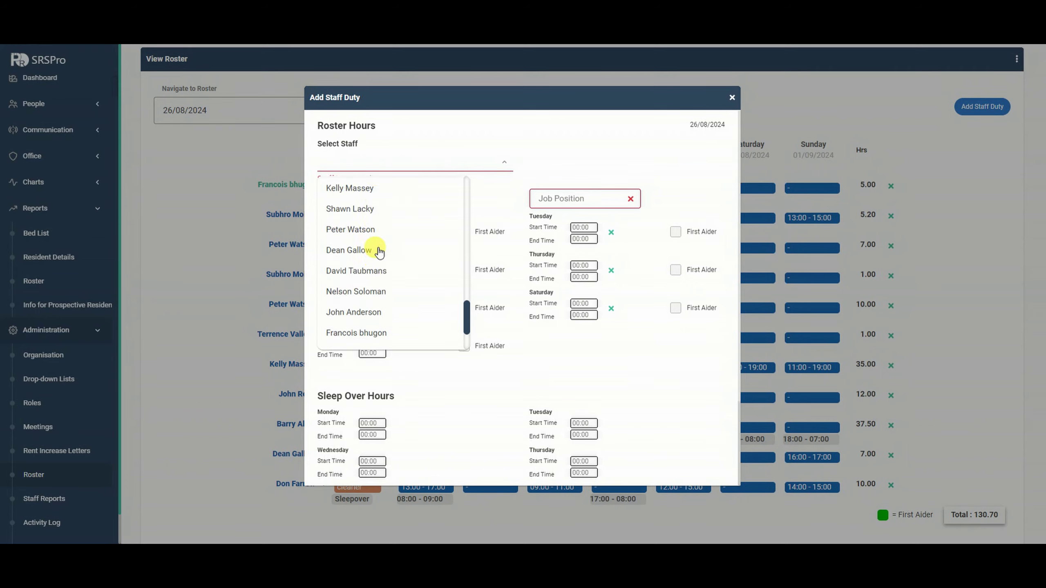
{"action": "left_click", "coordinate": [383, 264]}
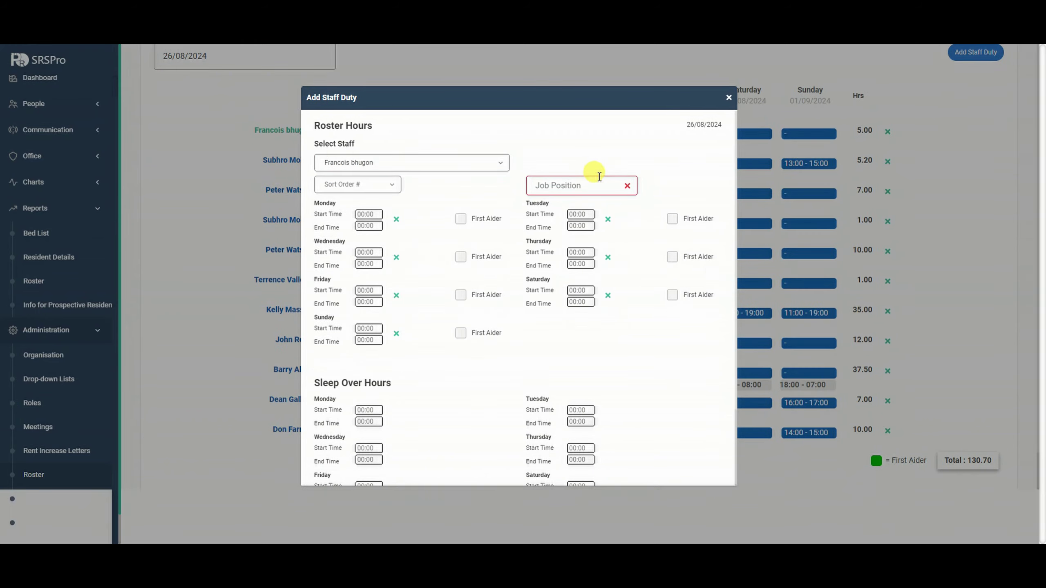
{"action": "left_click", "coordinate": [578, 189]}
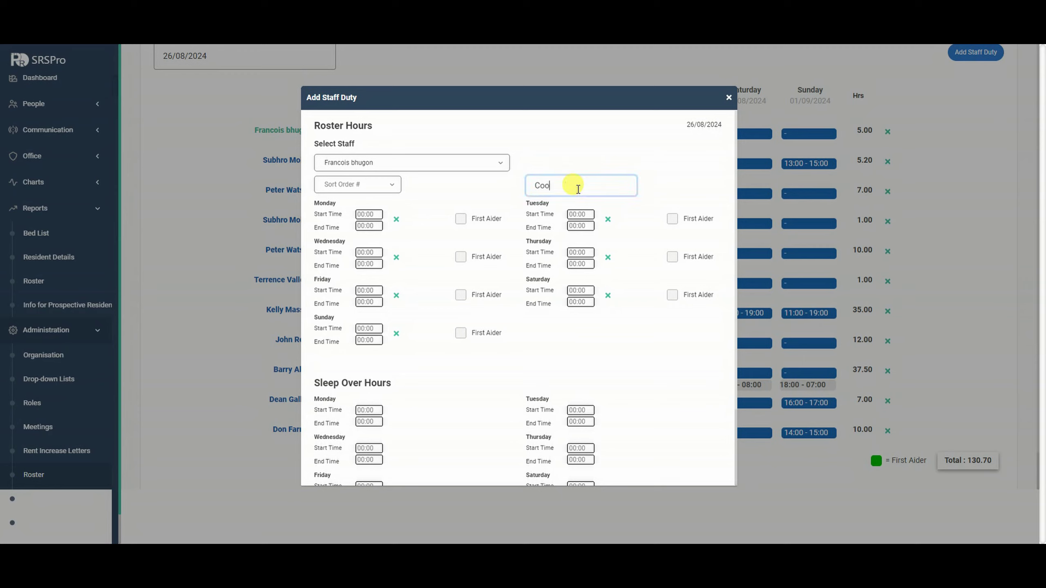
{"action": "type", "text": "Cook"}
{"action": "left_click", "coordinate": [348, 185]}
{"action": "left_click", "coordinate": [345, 215]}
Set the Monday shift to 08:00-16:00.
{"action": "left_click", "coordinate": [368, 214]}
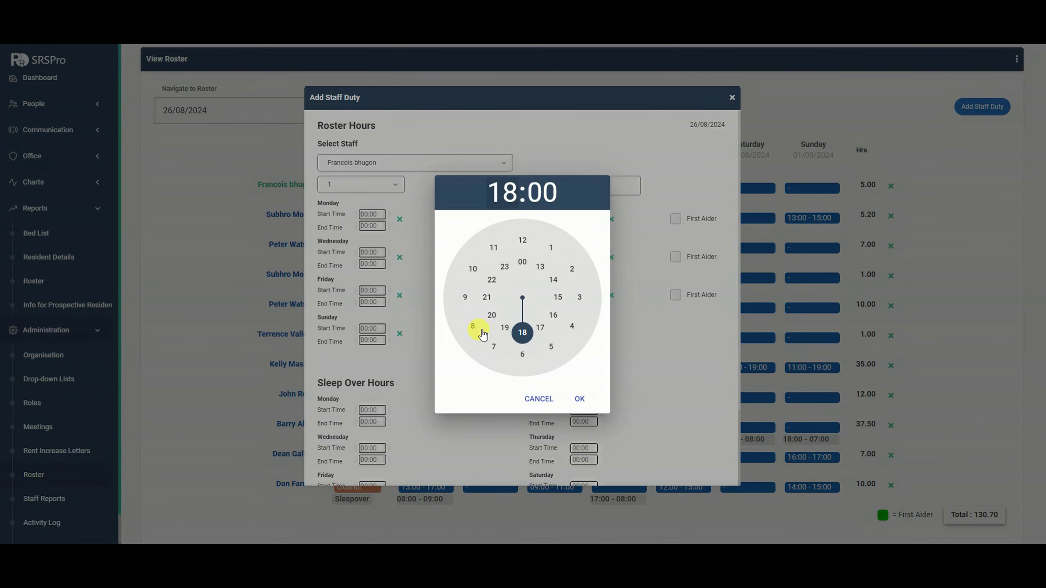
{"action": "left_click", "coordinate": [482, 329]}
{"action": "left_click", "coordinate": [579, 398]}
{"action": "left_click", "coordinate": [371, 226]}
{"action": "left_click", "coordinate": [522, 331]}
{"action": "left_click", "coordinate": [553, 318]}
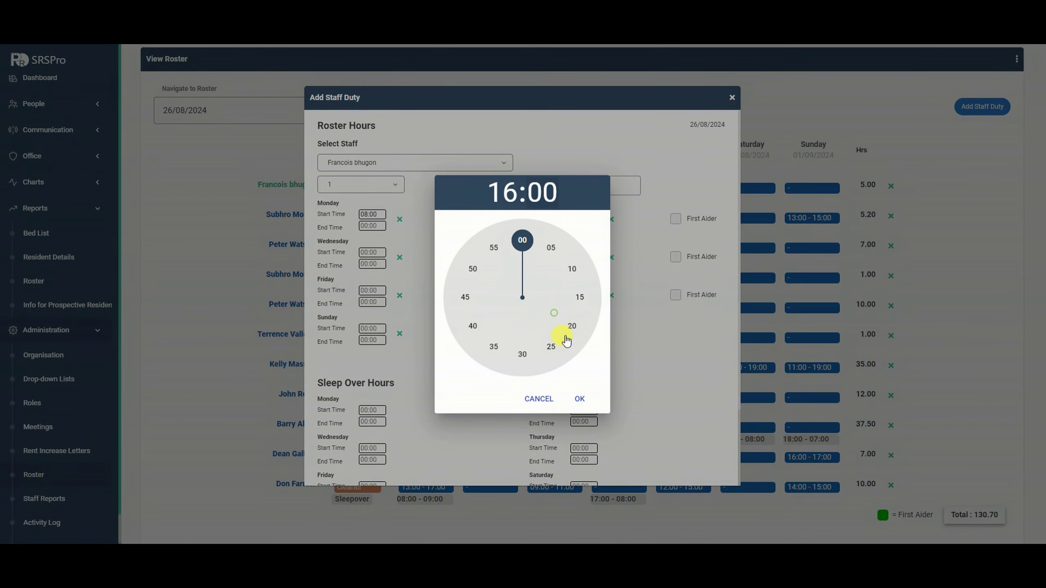
{"action": "left_click", "coordinate": [578, 399]}
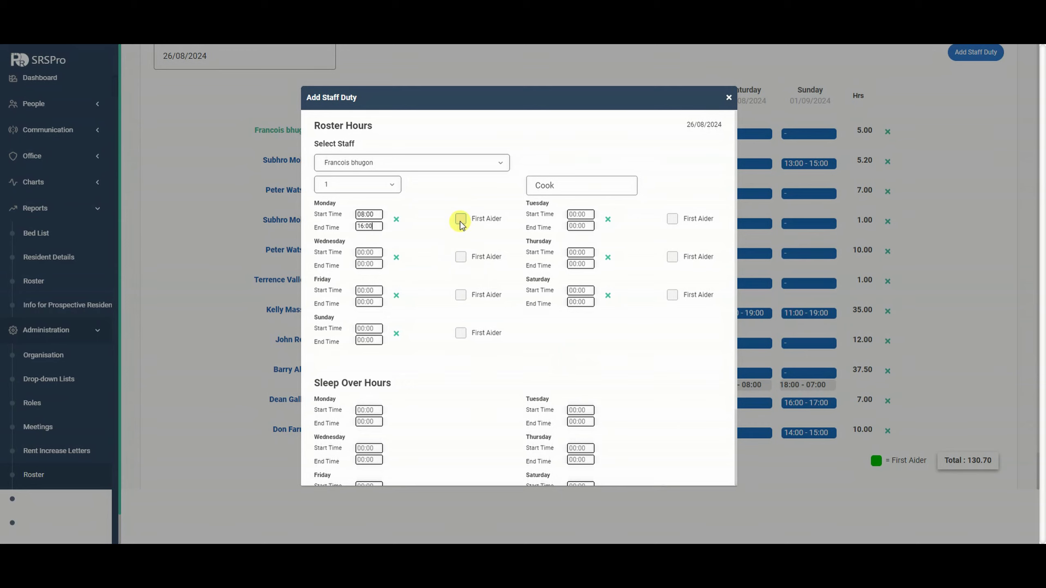
Set a Tuesday sleepover of 17:00-08:00 and save the Cook duty.
{"action": "scroll", "coordinate": [443, 344], "scroll_direction": "down", "scroll_amount": 2}
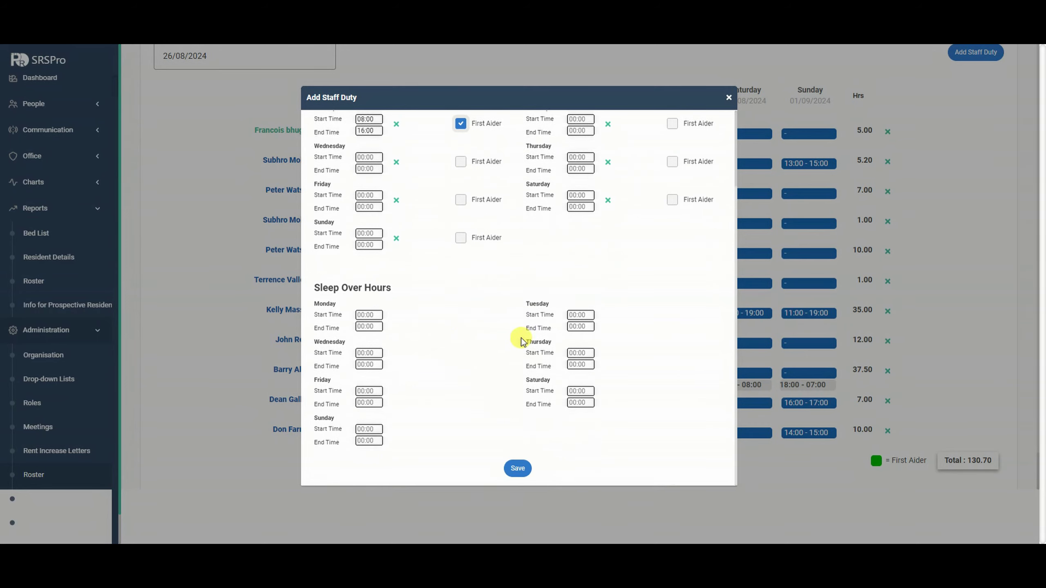
{"action": "left_click", "coordinate": [584, 316]}
{"action": "left_click", "coordinate": [542, 329]}
{"action": "left_click", "coordinate": [579, 398]}
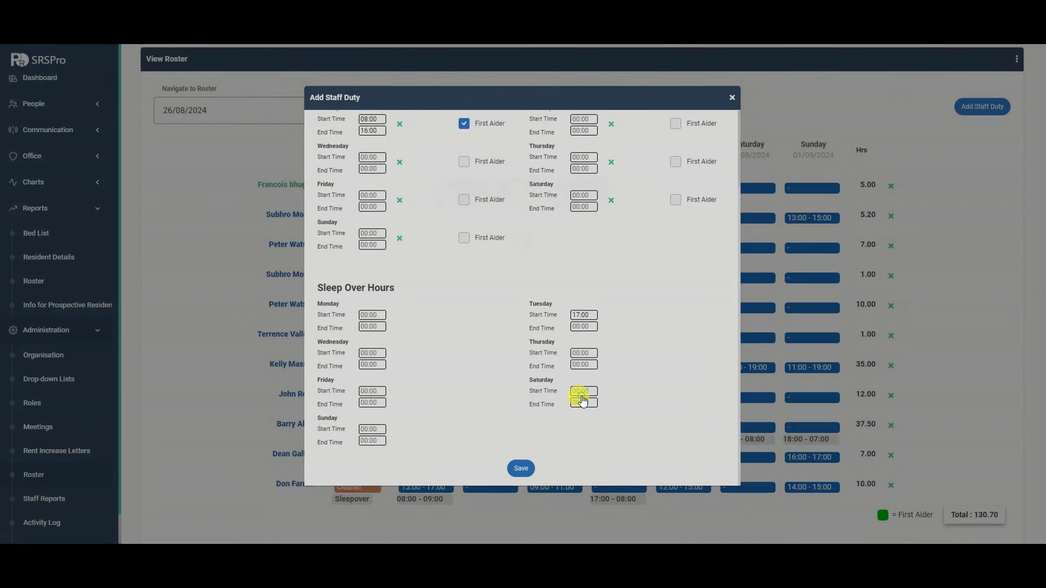
{"action": "left_click", "coordinate": [577, 330]}
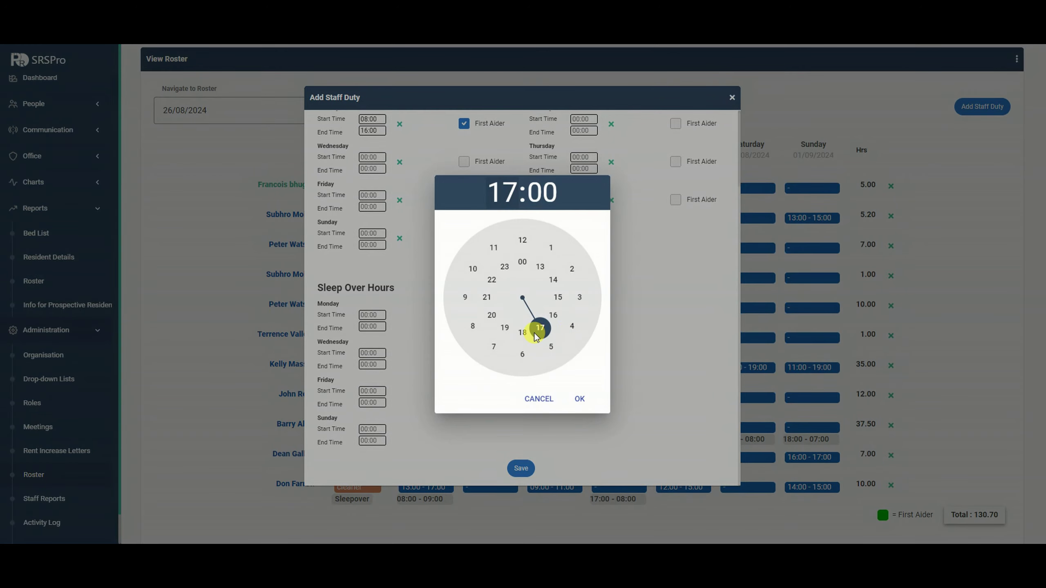
{"action": "left_click", "coordinate": [472, 334]}
{"action": "left_click", "coordinate": [579, 399]}
{"action": "left_click", "coordinate": [521, 469]}
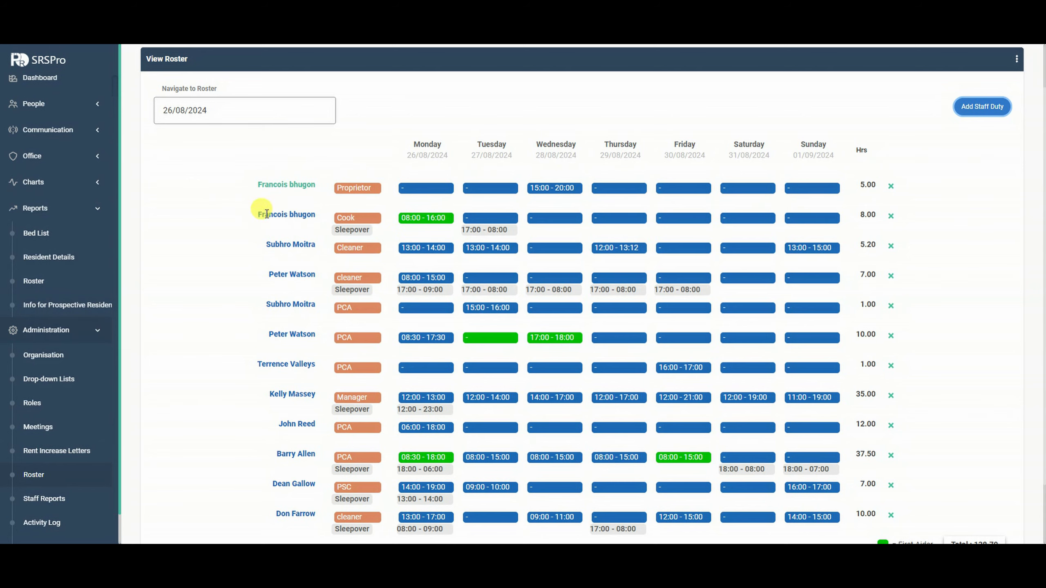
{"action": "left_click", "coordinate": [423, 191]}
Set the proprietor's sort order to 4 and the cleaner's to 3, saving the changes.
{"action": "left_click", "coordinate": [364, 185]}
{"action": "left_click", "coordinate": [328, 269]}
{"action": "left_click", "coordinate": [417, 242]}
{"action": "left_click", "coordinate": [361, 190]}
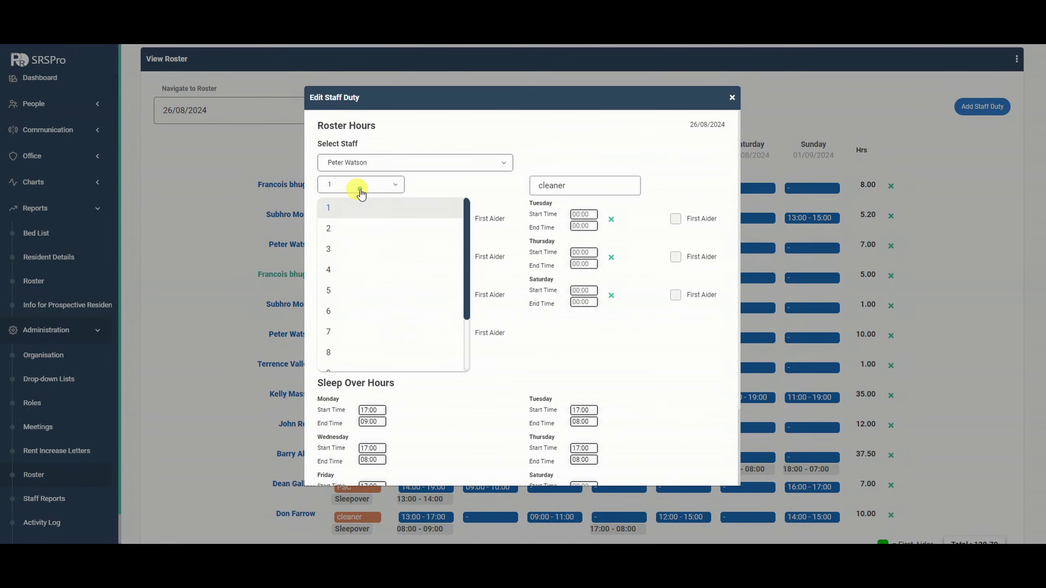
{"action": "left_click", "coordinate": [359, 247]}
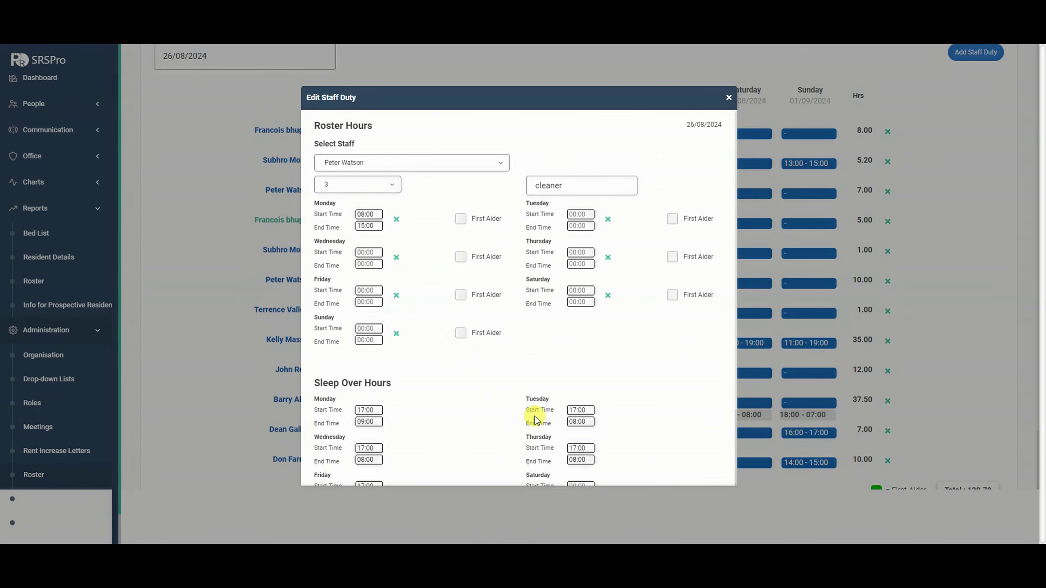
{"action": "scroll", "coordinate": [539, 429], "scroll_direction": "down", "scroll_amount": 2}
{"action": "left_click", "coordinate": [518, 467]}
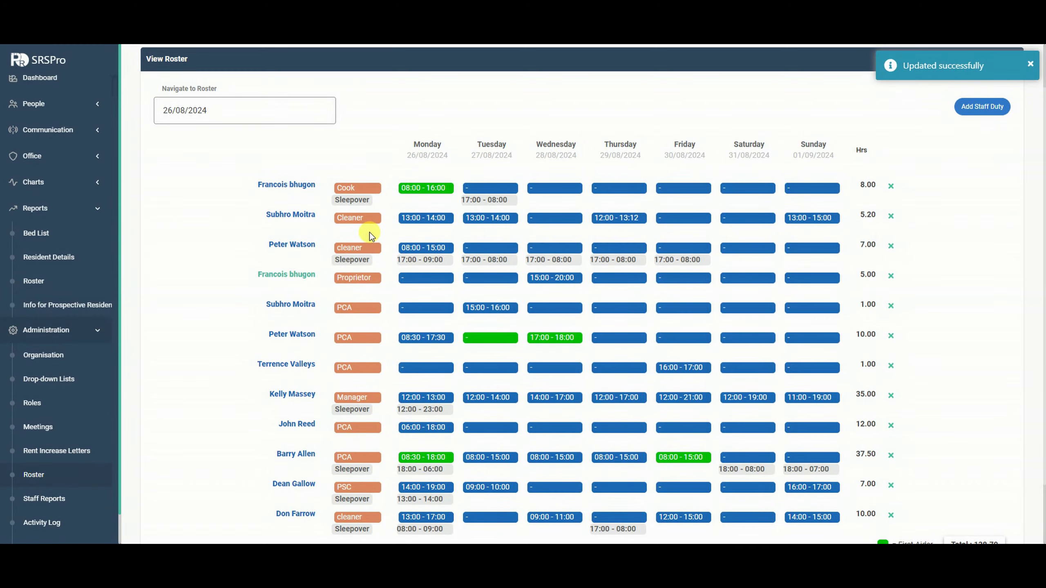
Change the Monday 13:00 - 14:00 Cleaner duty's sort order to 4 and save.
{"action": "left_click", "coordinate": [424, 215]}
{"action": "left_click", "coordinate": [372, 190]}
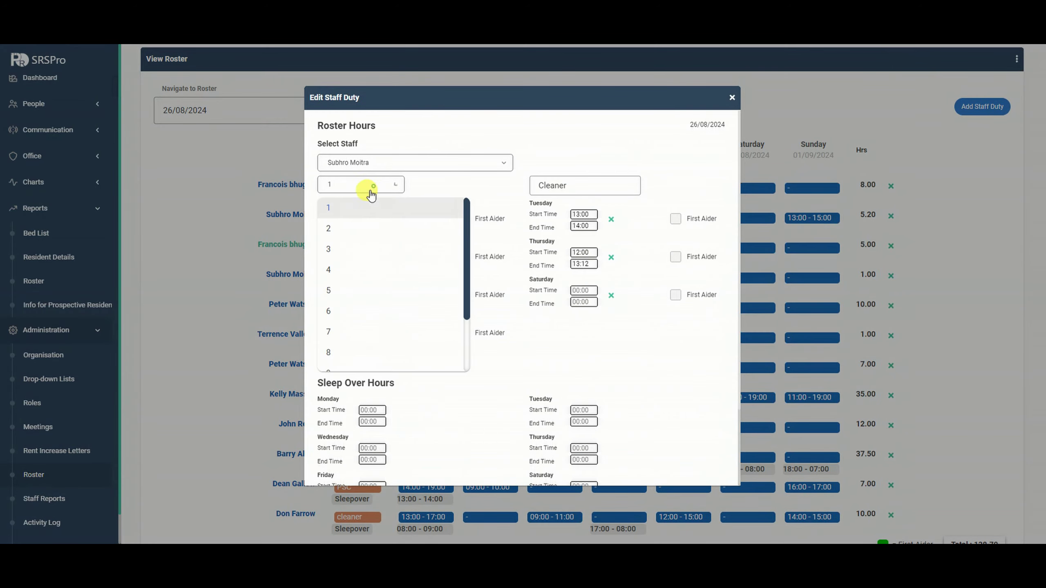
{"action": "left_click", "coordinate": [350, 271]}
{"action": "scroll", "coordinate": [500, 371], "scroll_direction": "down", "scroll_amount": 3}
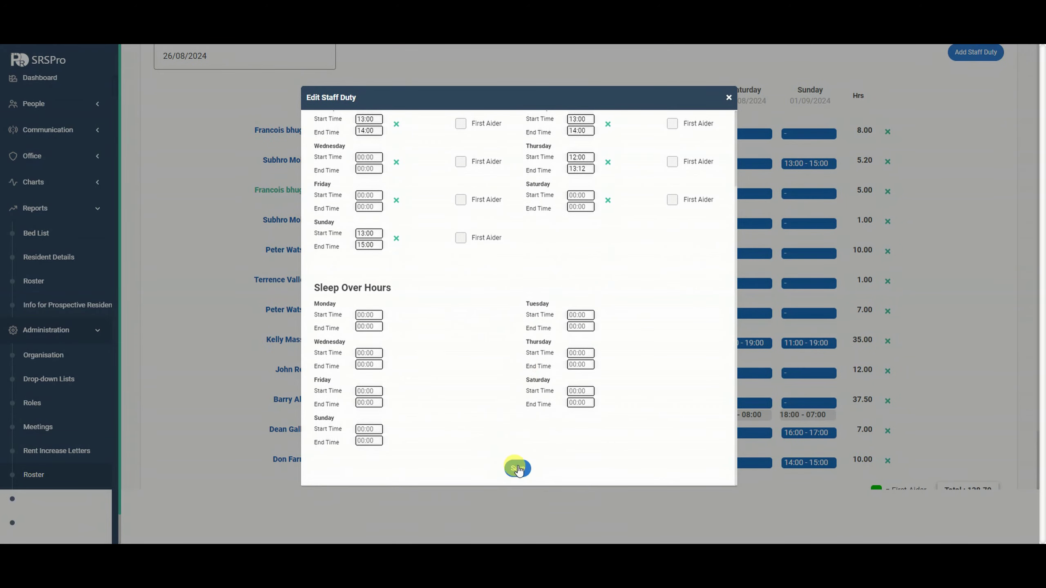
{"action": "left_click", "coordinate": [518, 469]}
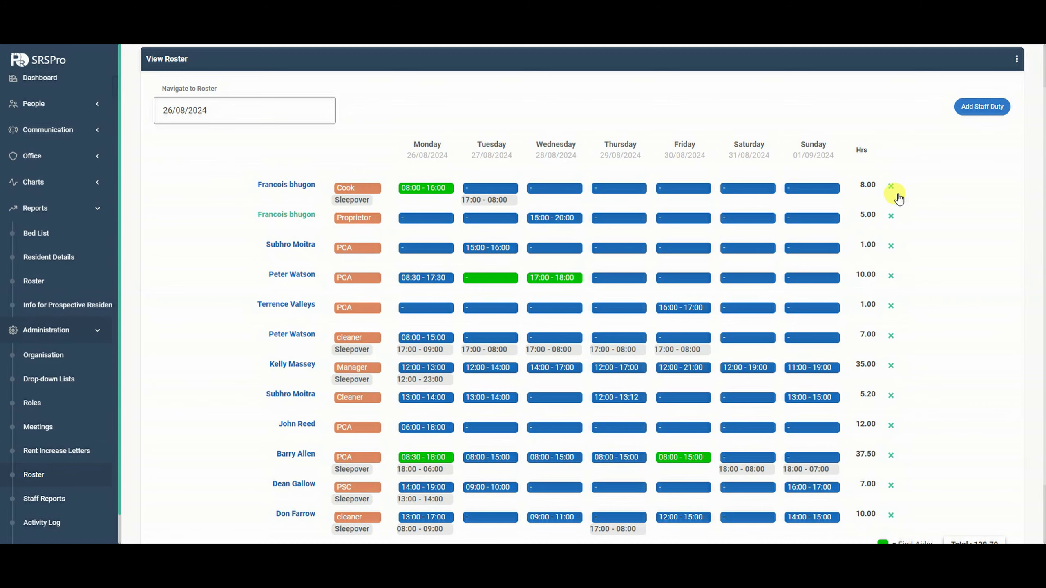
Cancel deleting a staff member's duties and open the view-only Roster report.
{"action": "left_click", "coordinate": [891, 187]}
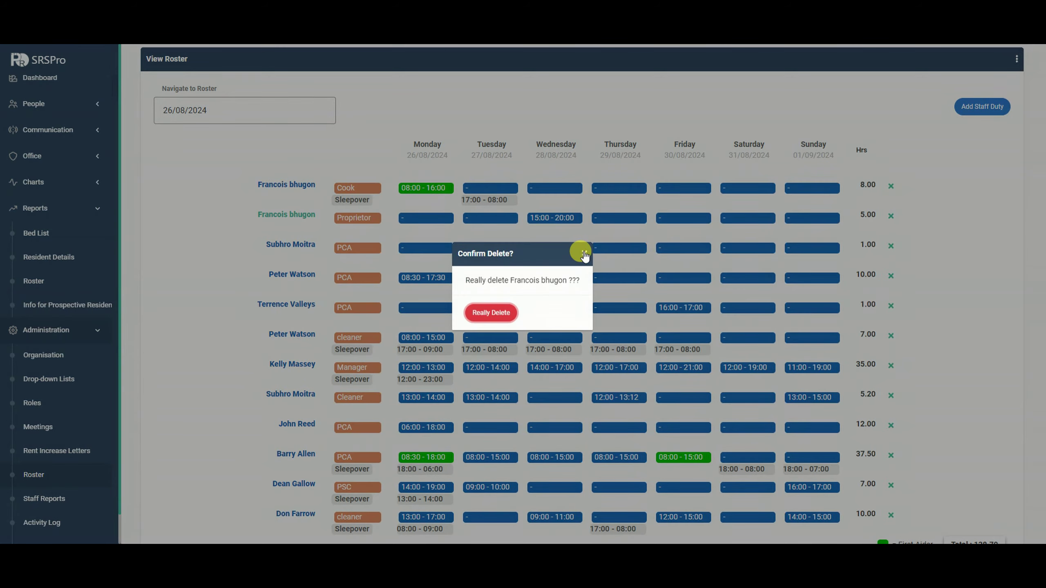
{"action": "left_click", "coordinate": [584, 253]}
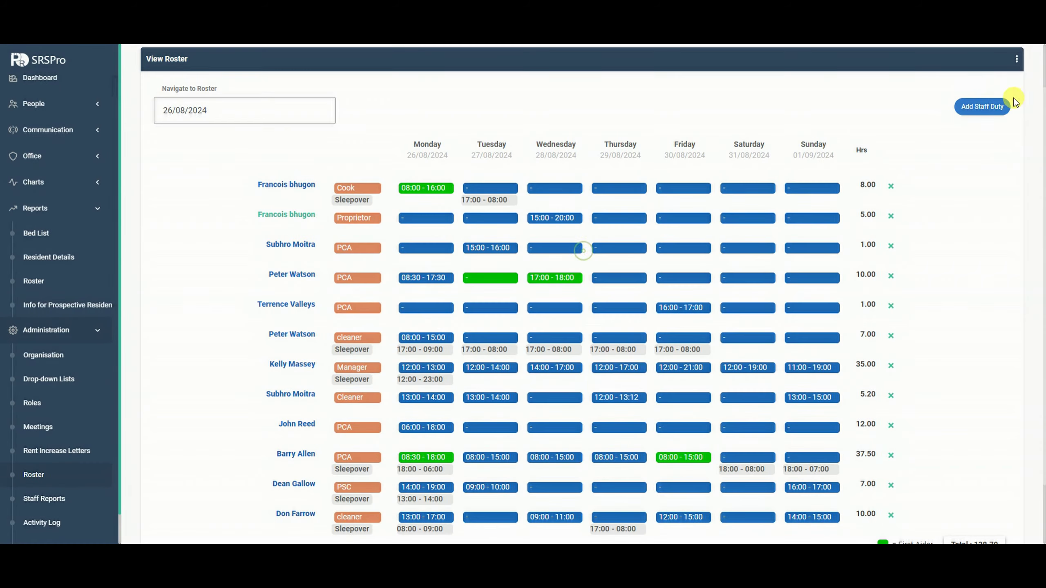
{"action": "left_click", "coordinate": [1015, 61]}
{"action": "left_click", "coordinate": [953, 202]}
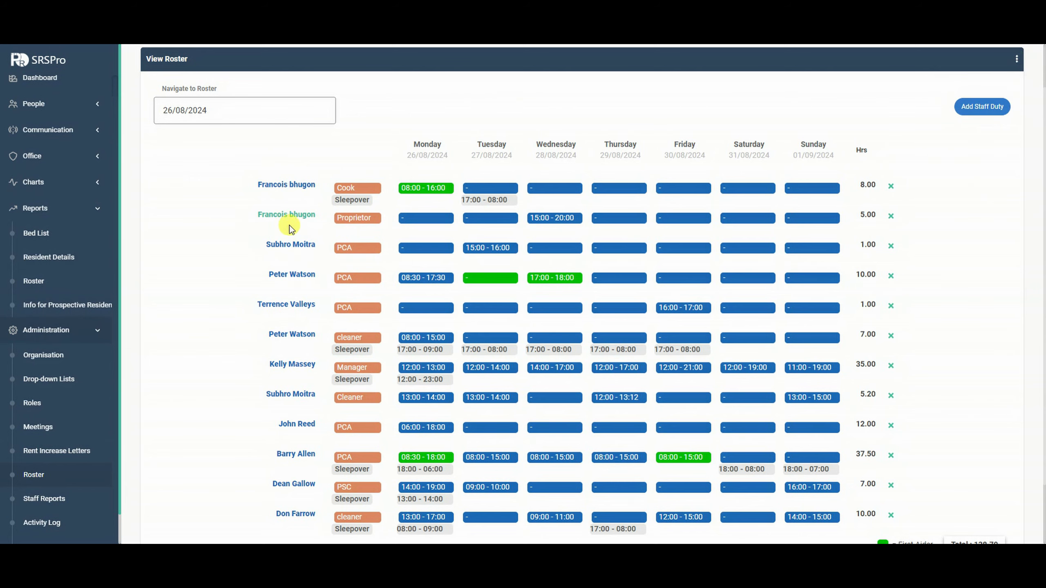
{"action": "scroll", "coordinate": [303, 231], "scroll_direction": "down", "scroll_amount": 1}
{"action": "left_click", "coordinate": [33, 280]}
{"action": "left_click", "coordinate": [271, 166]}
View the 19/08/2024 roster week, then move the editable roster to the week of 02/09/2024.
{"action": "left_click", "coordinate": [192, 298]}
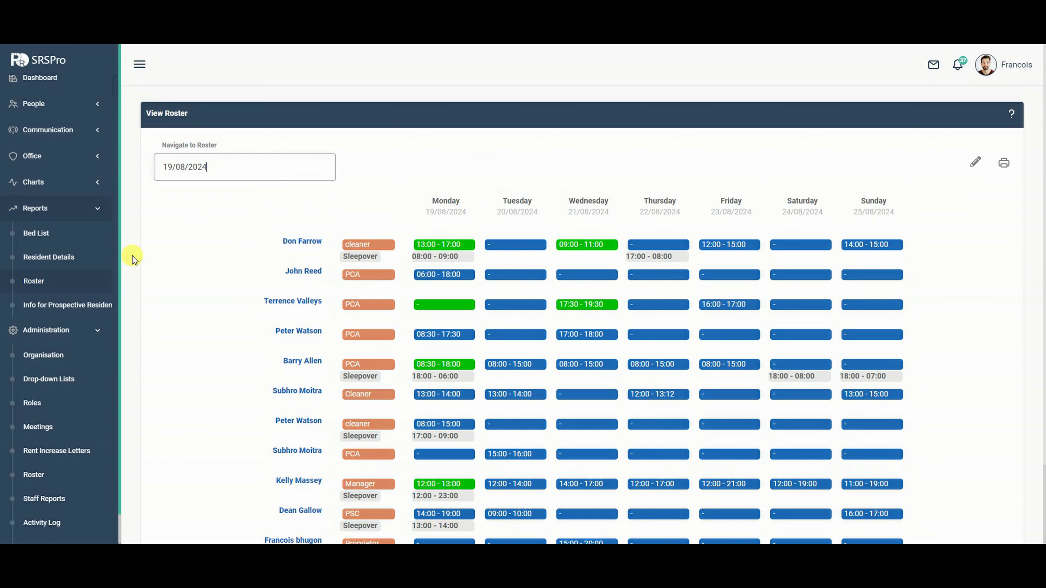
{"action": "left_click", "coordinate": [34, 474]}
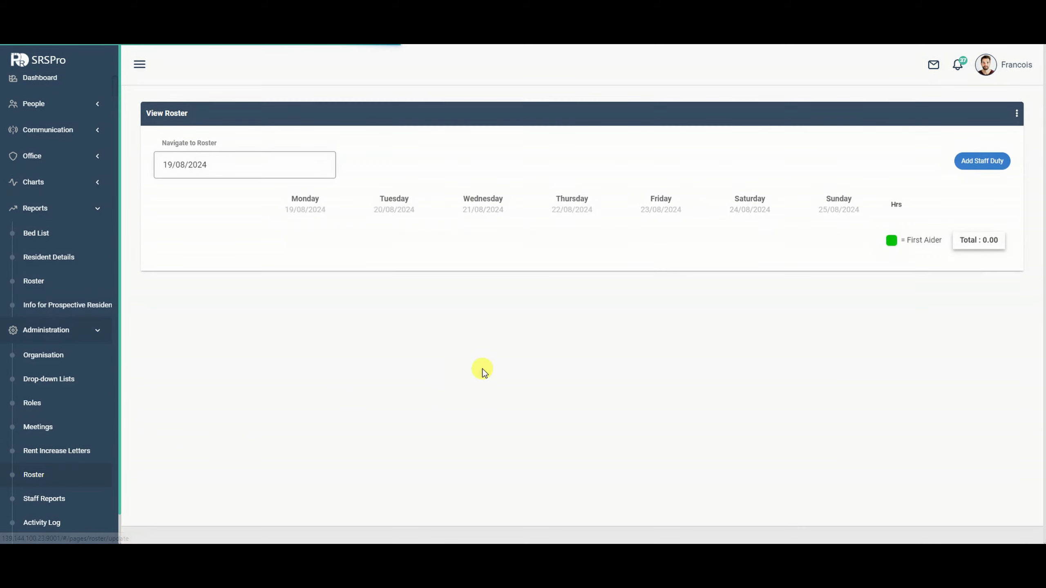
{"action": "left_click", "coordinate": [297, 172]}
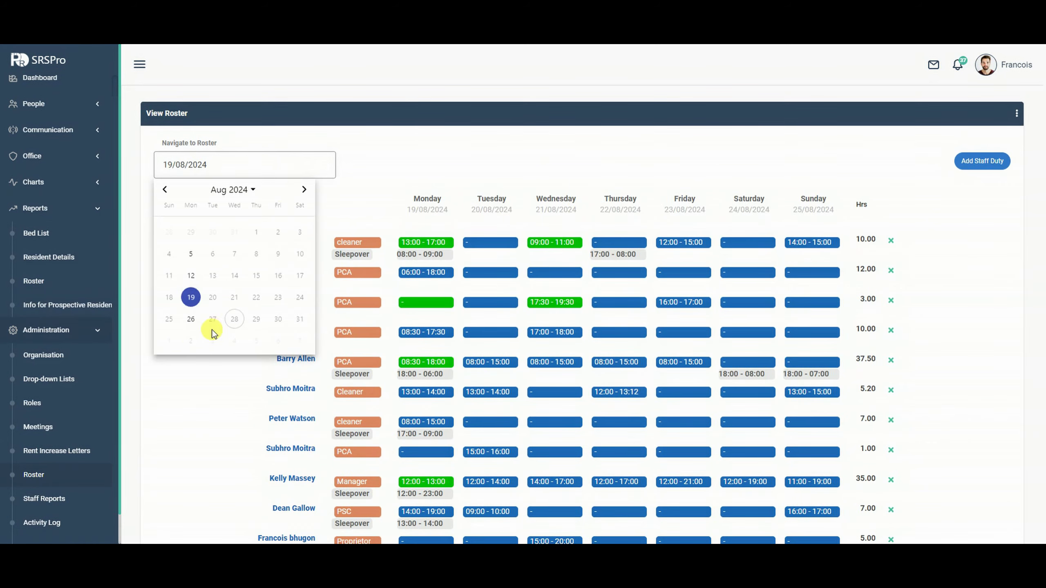
{"action": "left_click", "coordinate": [192, 341]}
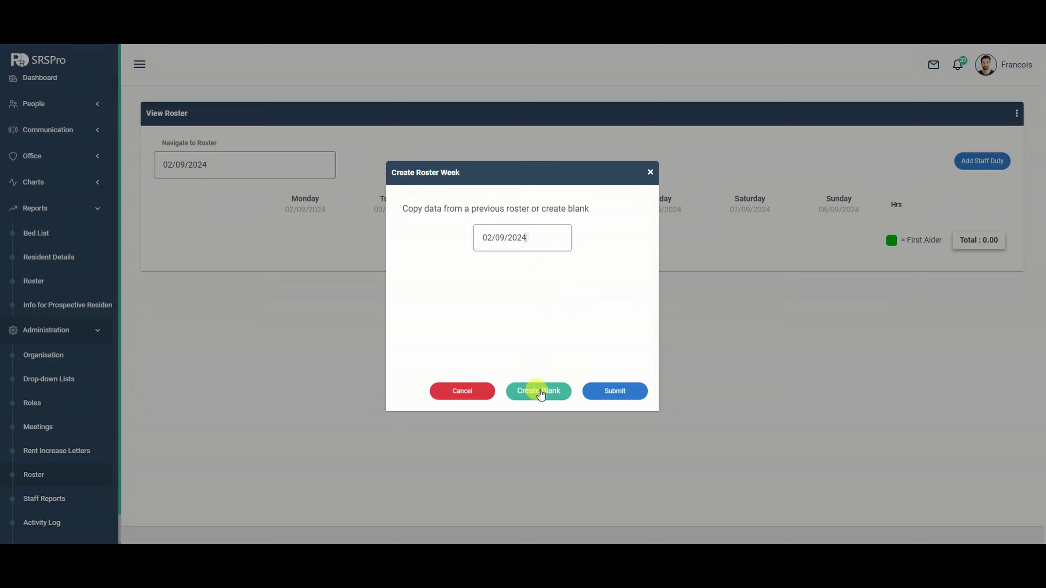
Create the new week by copying the roster from the week starting 19/08/2024.
{"action": "left_click", "coordinate": [540, 241]}
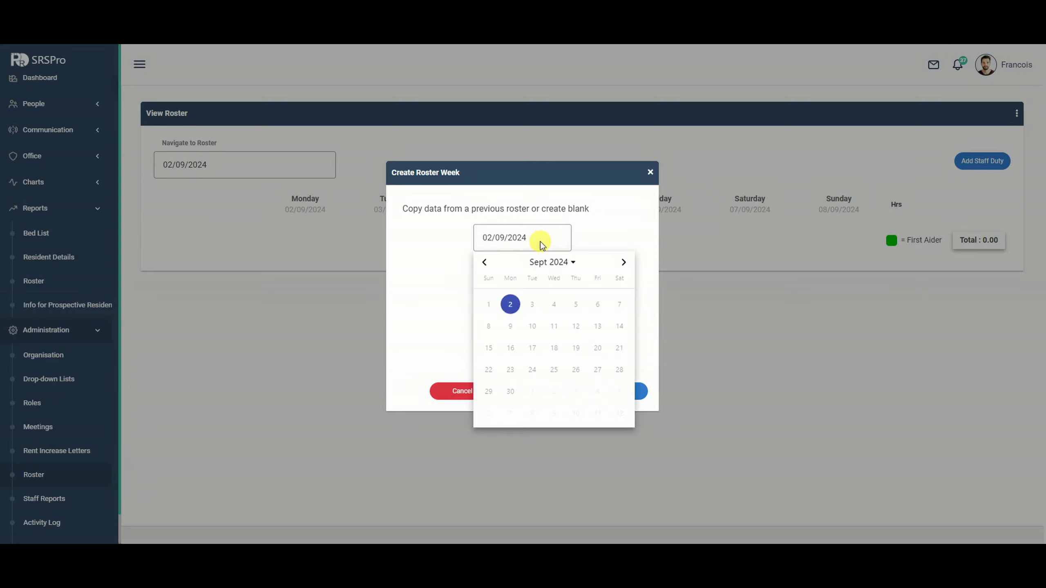
{"action": "left_click", "coordinate": [482, 264]}
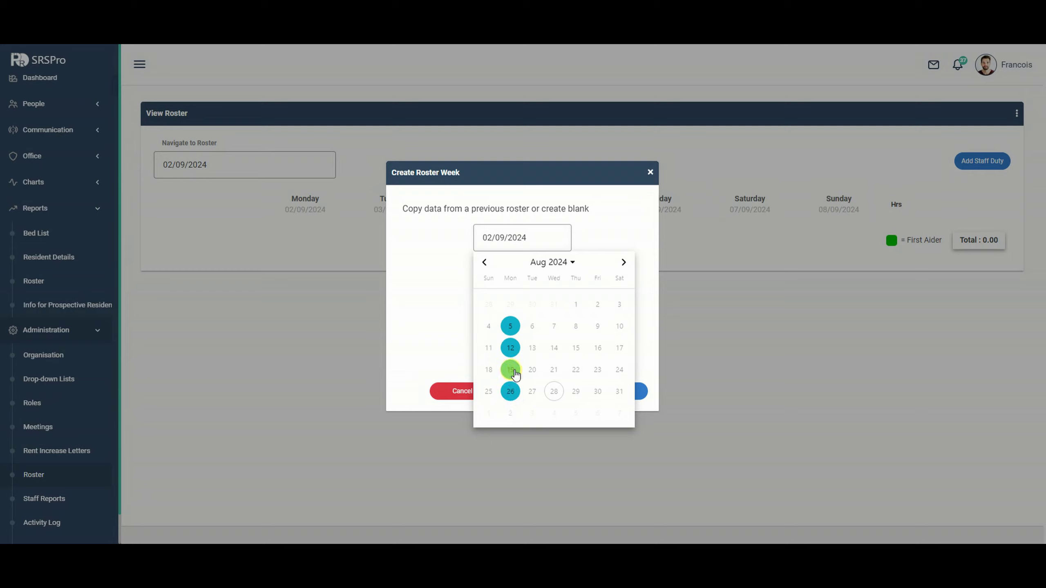
{"action": "left_click", "coordinate": [515, 373]}
{"action": "left_click", "coordinate": [611, 392]}
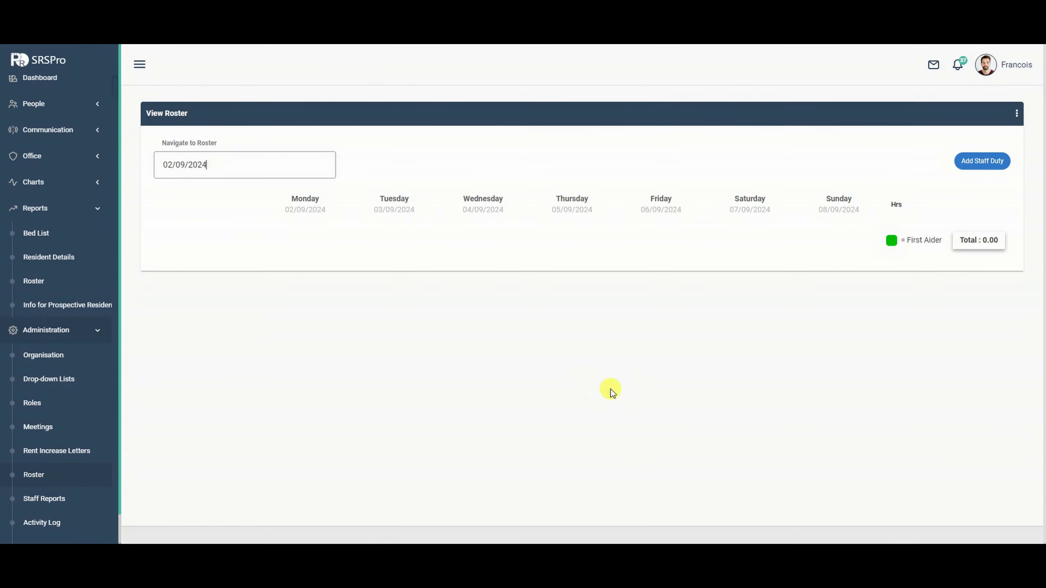
View the PCA position description from the roster's PCA badge, then close it.
{"action": "scroll", "coordinate": [560, 337], "scroll_direction": "down", "scroll_amount": 2}
{"action": "scroll", "coordinate": [559, 337], "scroll_direction": "up", "scroll_amount": 2}
{"action": "scroll", "coordinate": [560, 336], "scroll_direction": "down", "scroll_amount": 2}
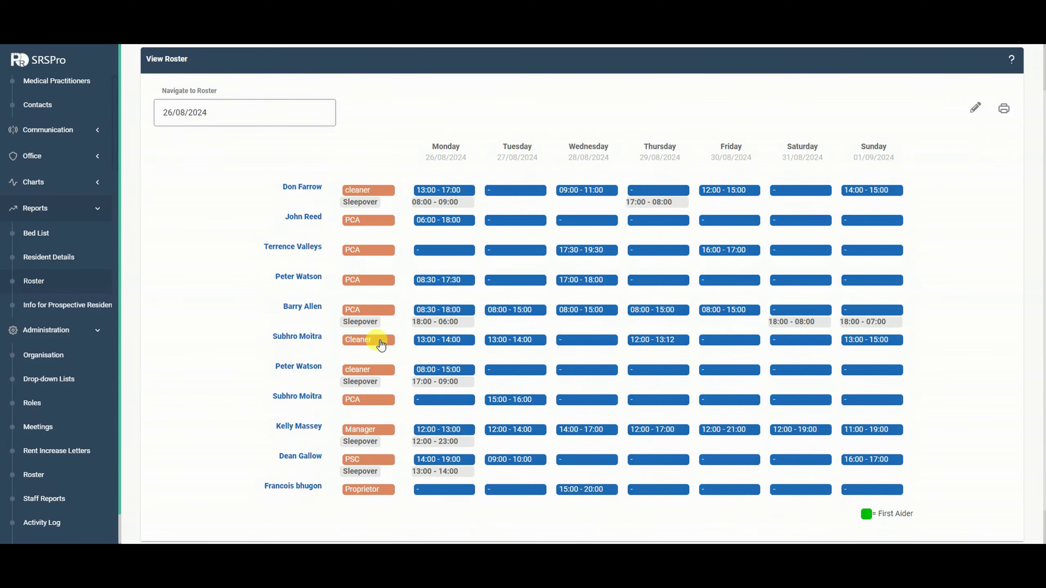
{"action": "left_click", "coordinate": [367, 311]}
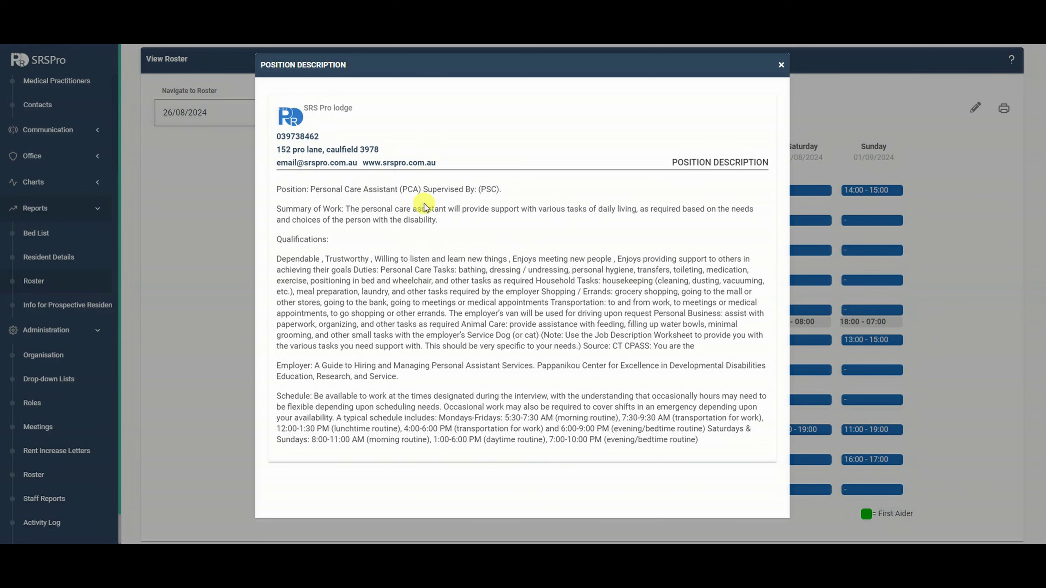
{"action": "left_click", "coordinate": [781, 65]}
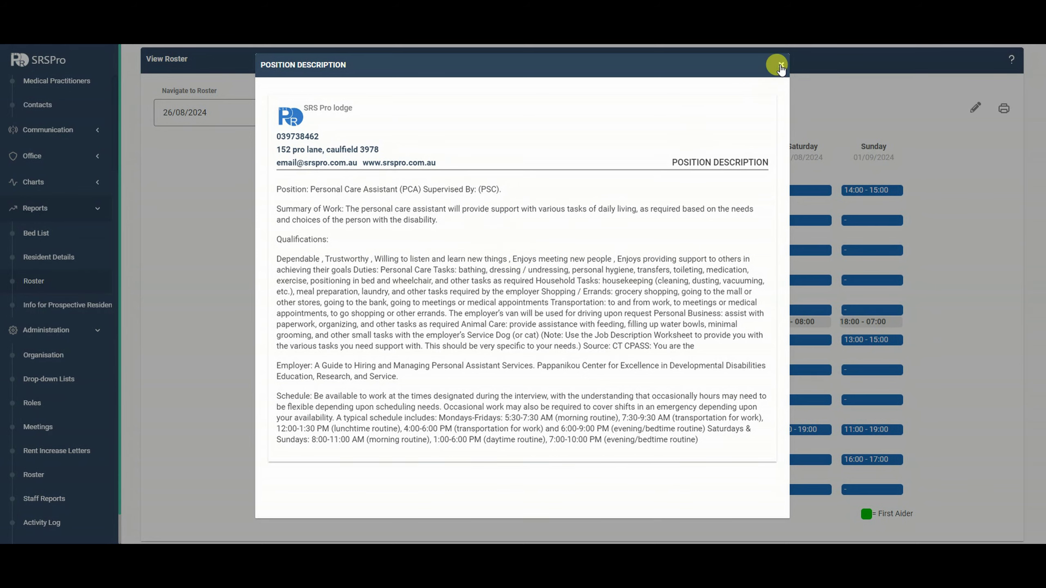
Open a staff member's profile and bring up its Position Description for editing.
{"action": "scroll", "coordinate": [64, 168], "scroll_direction": "up", "scroll_amount": 3}
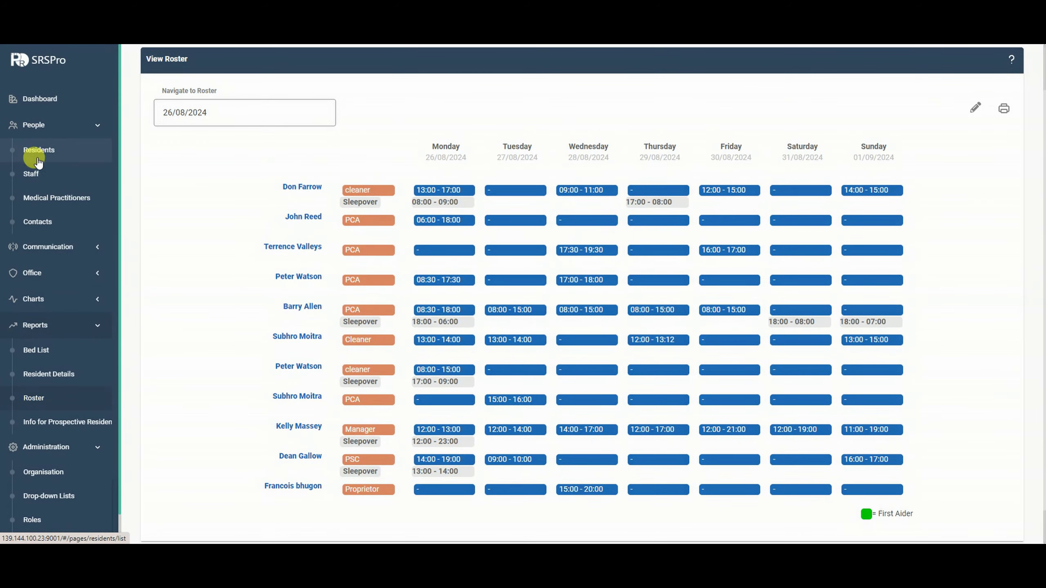
{"action": "left_click", "coordinate": [35, 175]}
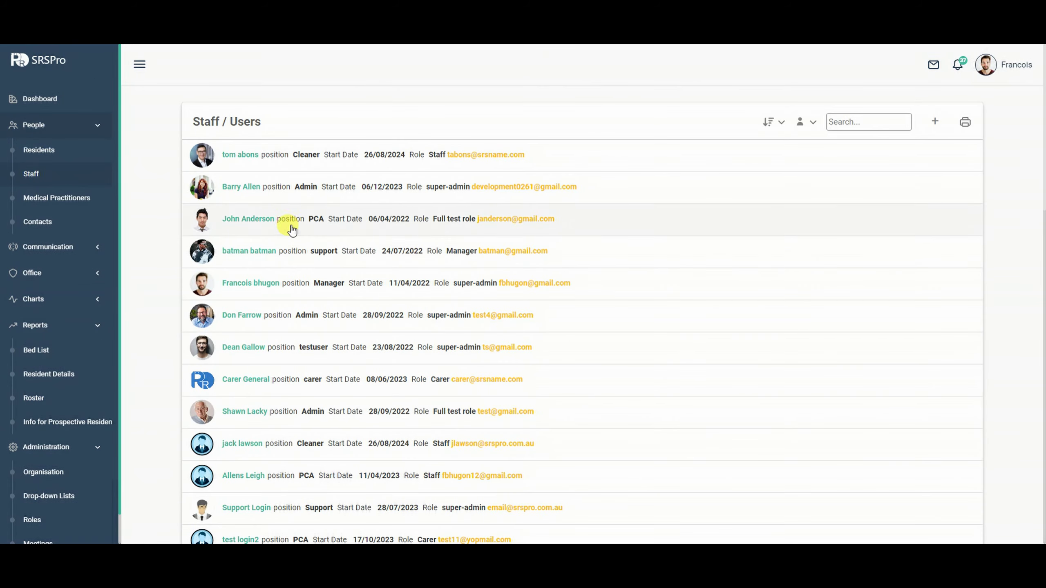
{"action": "left_click", "coordinate": [290, 197]}
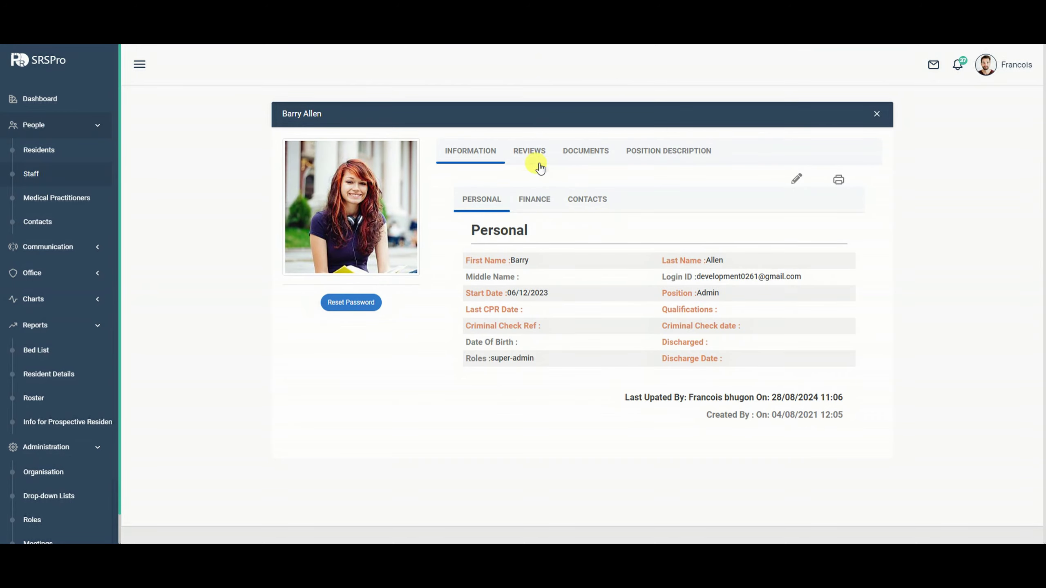
{"action": "left_click", "coordinate": [636, 154]}
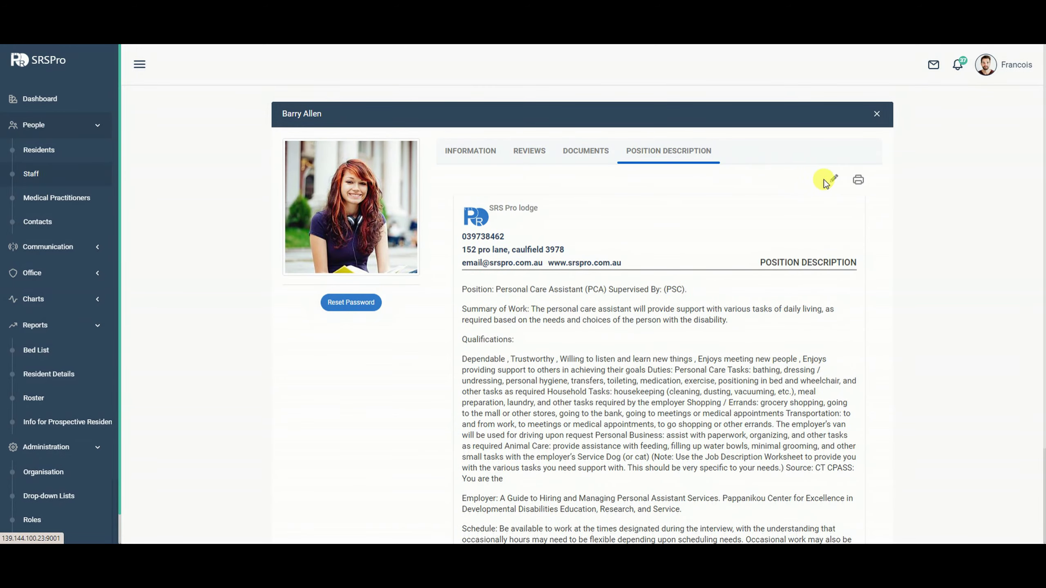
{"action": "left_click", "coordinate": [833, 180]}
{"action": "scroll", "coordinate": [515, 313], "scroll_direction": "down", "scroll_amount": 3}
{"action": "scroll", "coordinate": [687, 327], "scroll_direction": "up", "scroll_amount": 1}
Return to the roster report and review the PCA position description again.
{"action": "left_click", "coordinate": [781, 162]}
{"action": "left_click", "coordinate": [33, 399]}
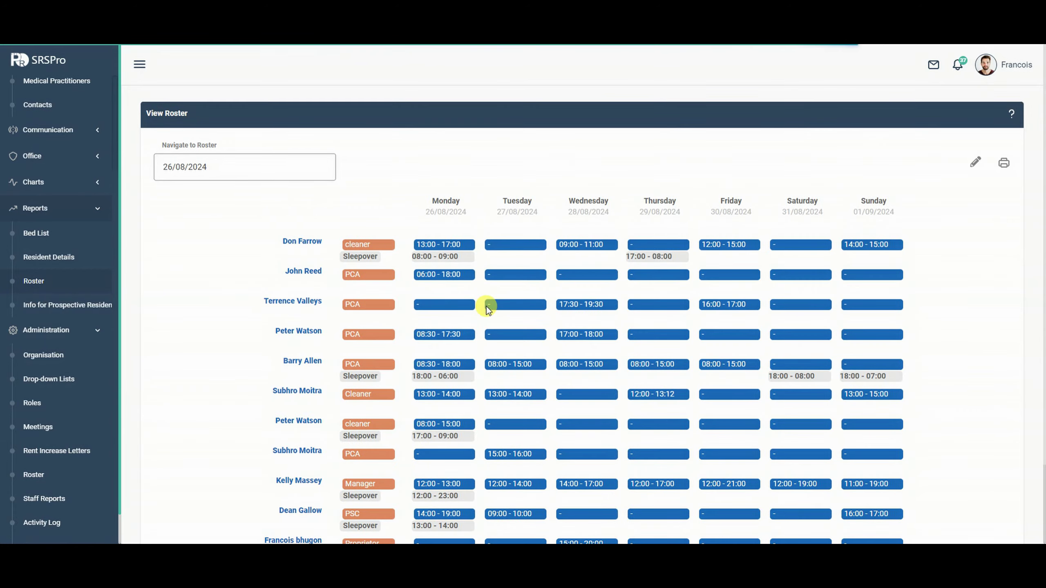
{"action": "scroll", "coordinate": [487, 307], "scroll_direction": "down", "scroll_amount": 3}
{"action": "left_click", "coordinate": [370, 271]}
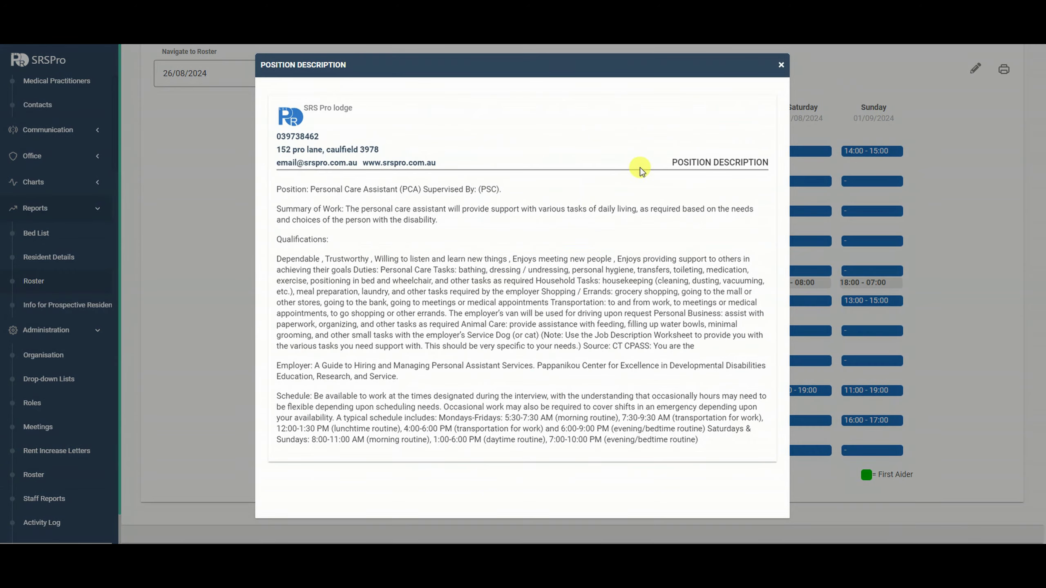
{"action": "left_click", "coordinate": [780, 66]}
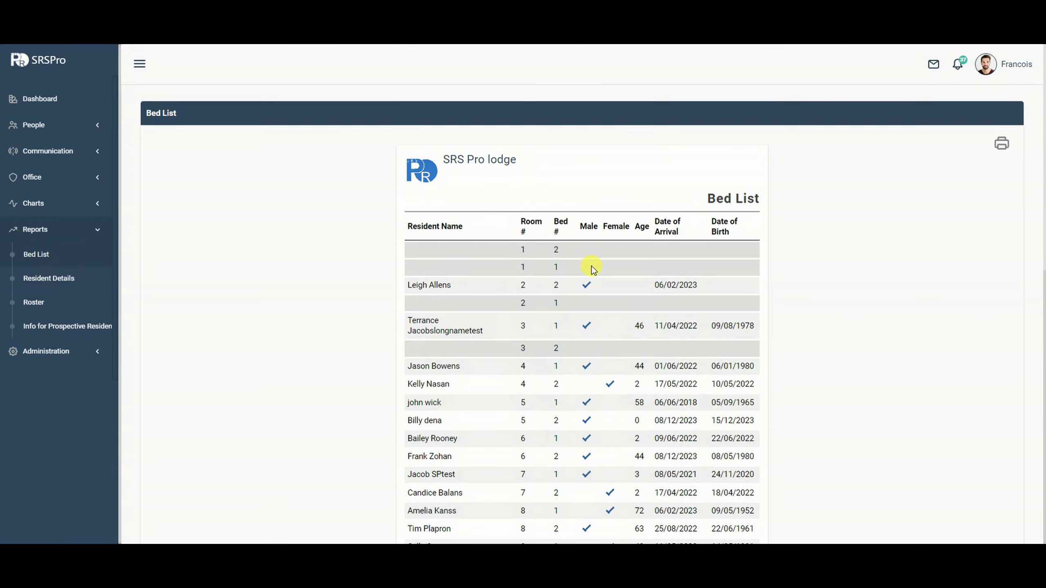
Scroll the Bed List down to its Total 30 row and back, then open Resident Details.
{"action": "scroll", "coordinate": [520, 219], "scroll_direction": "down", "scroll_amount": 3}
{"action": "scroll", "coordinate": [624, 286], "scroll_direction": "down", "scroll_amount": 6}
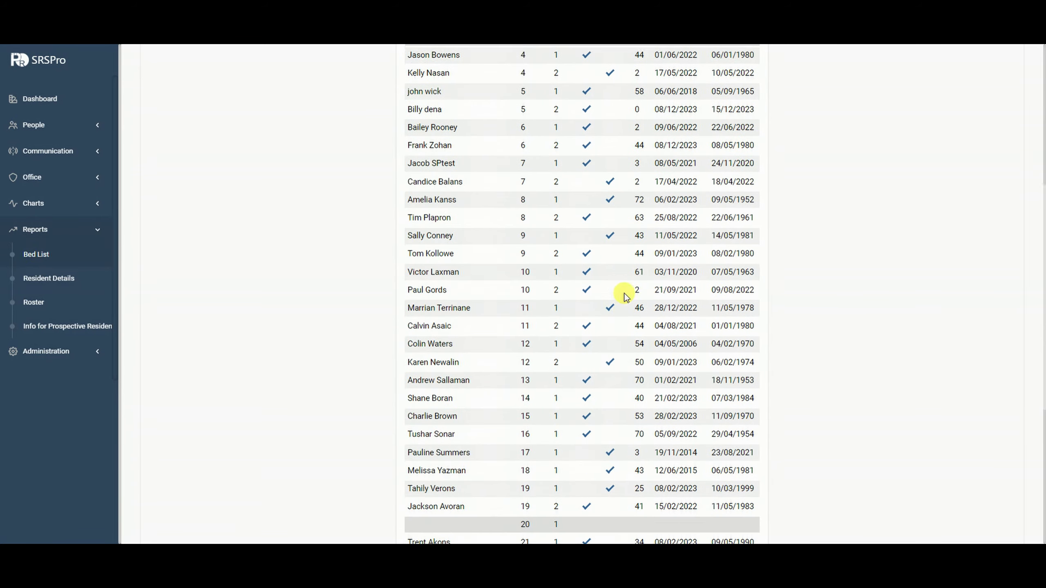
{"action": "scroll", "coordinate": [486, 349], "scroll_direction": "down", "scroll_amount": 6}
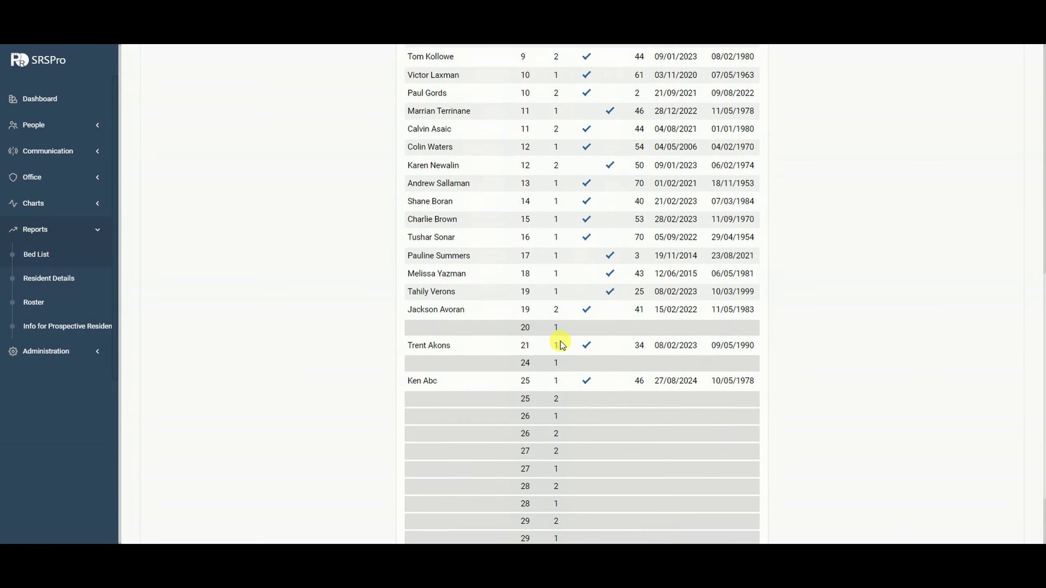
{"action": "scroll", "coordinate": [524, 396], "scroll_direction": "down", "scroll_amount": 2}
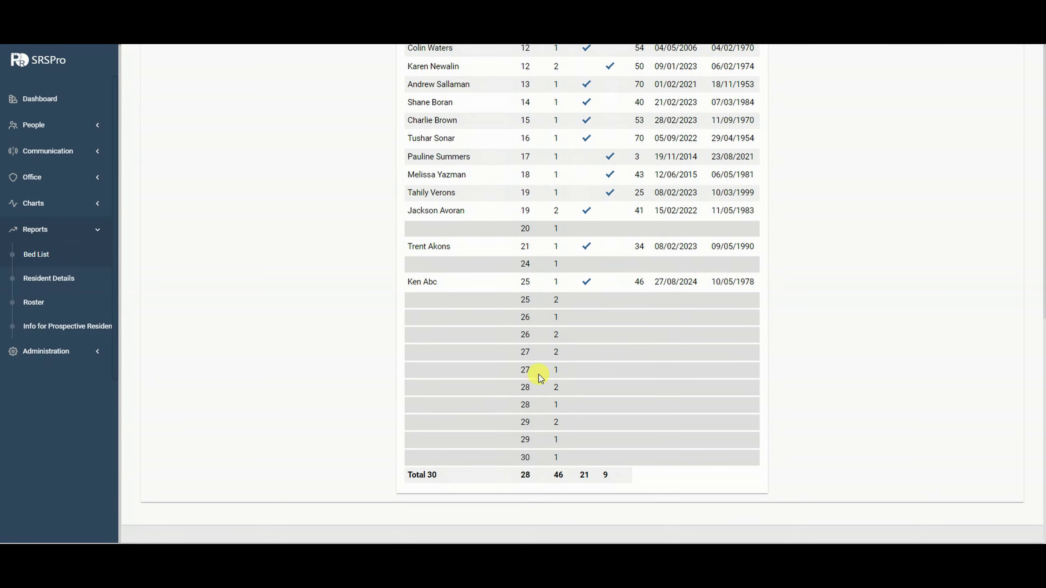
{"action": "scroll", "coordinate": [547, 381], "scroll_direction": "up", "scroll_amount": 10}
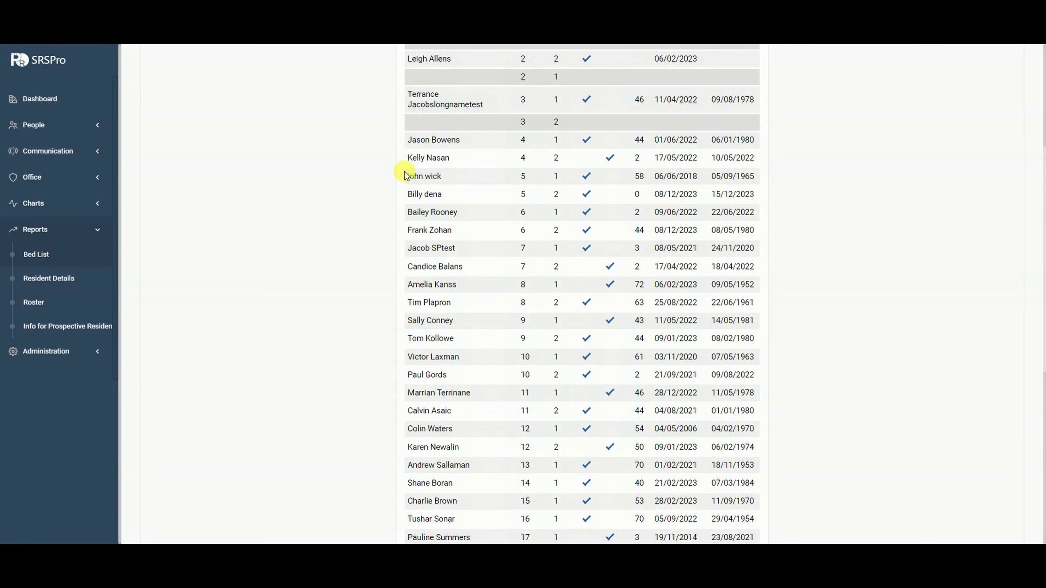
{"action": "scroll", "coordinate": [708, 219], "scroll_direction": "up", "scroll_amount": 4}
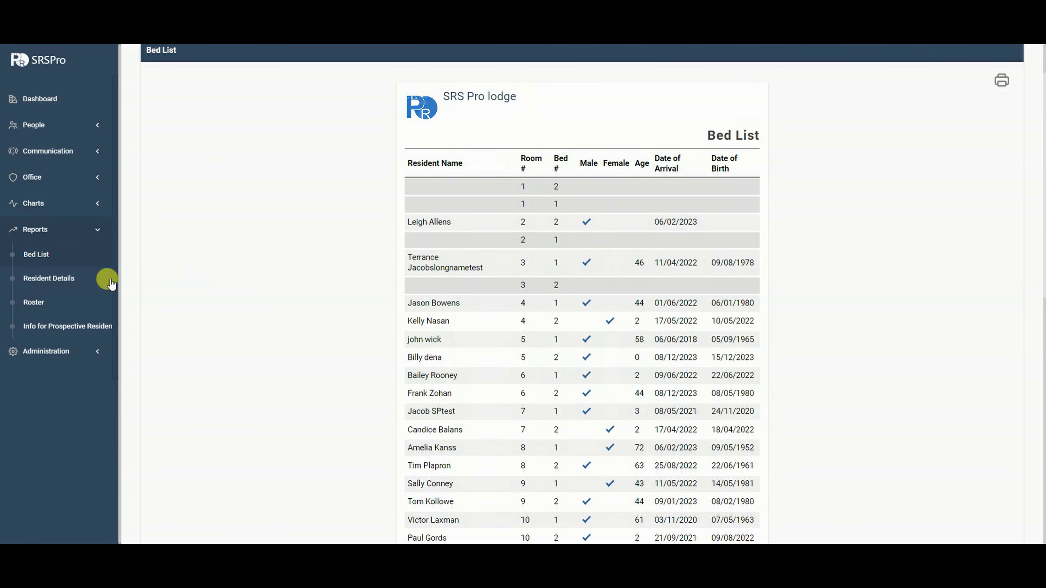
{"action": "left_click", "coordinate": [49, 278]}
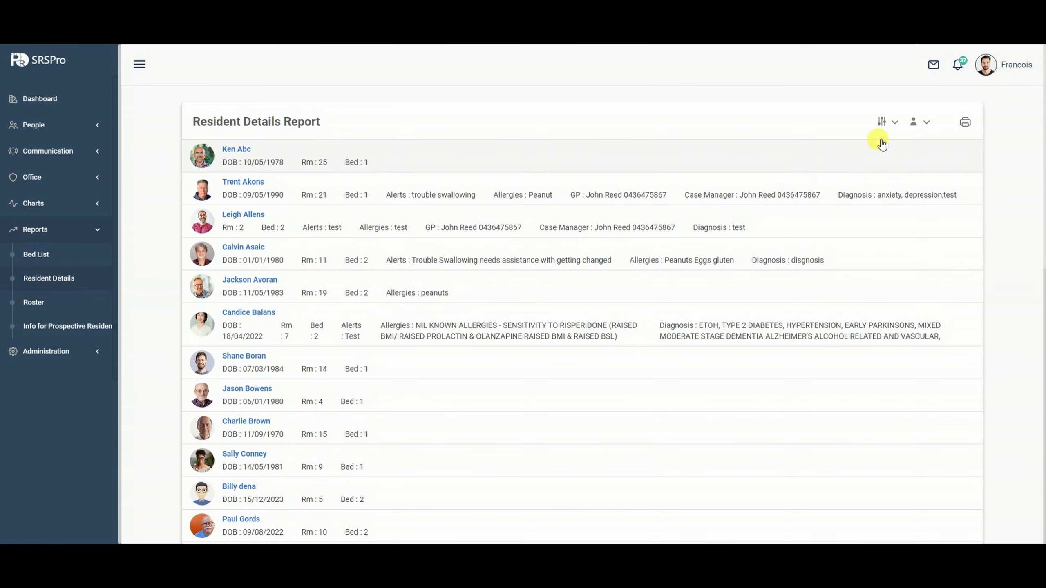
Hide Bed, Room Number and Date Of Birth columns; show Pension No/Type and Medicare Number.
{"action": "left_click", "coordinate": [894, 122]}
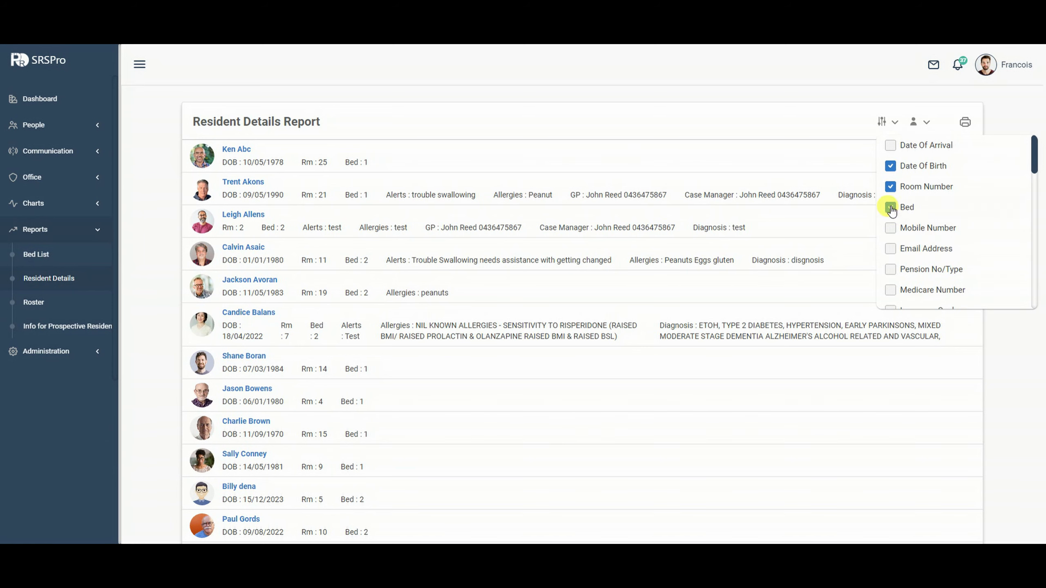
{"action": "left_click", "coordinate": [889, 207]}
{"action": "left_click", "coordinate": [889, 187]}
{"action": "left_click", "coordinate": [890, 166]}
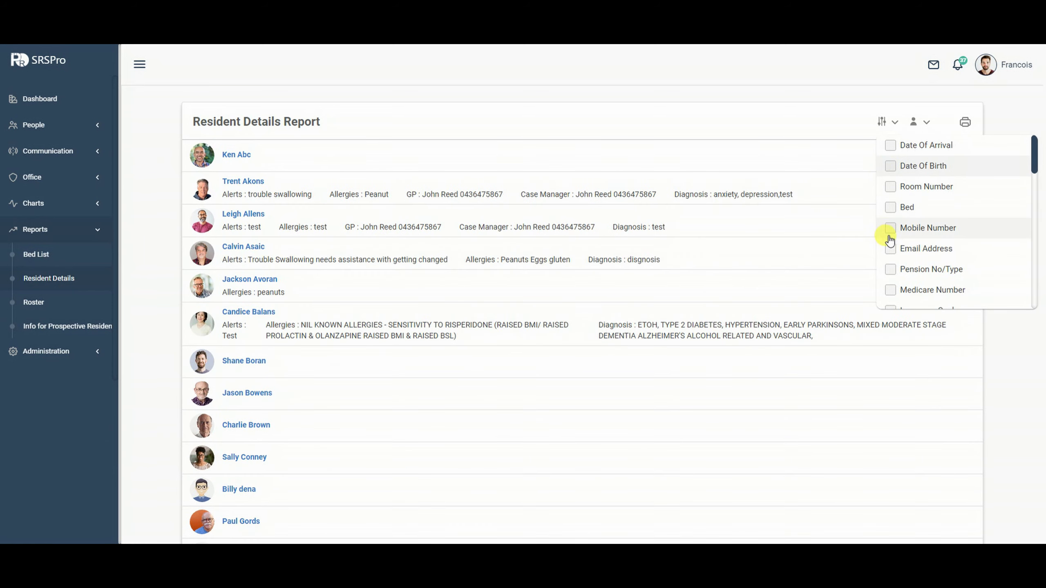
{"action": "scroll", "coordinate": [889, 232], "scroll_direction": "down", "scroll_amount": 1}
{"action": "left_click", "coordinate": [890, 215]}
{"action": "left_click", "coordinate": [890, 235]}
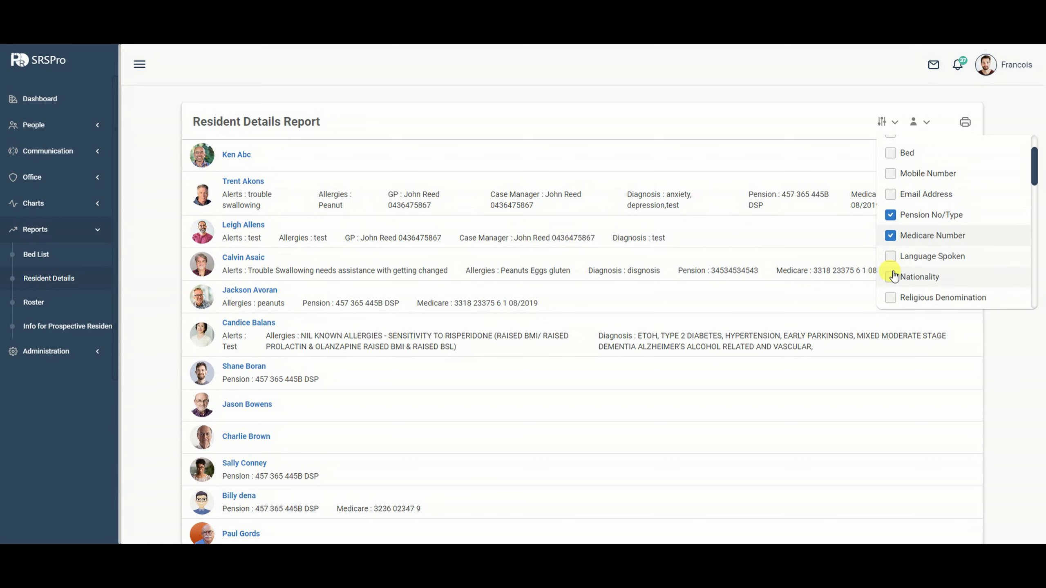
{"action": "scroll", "coordinate": [914, 246], "scroll_direction": "up", "scroll_amount": 1}
{"action": "scroll", "coordinate": [916, 249], "scroll_direction": "down", "scroll_amount": 5}
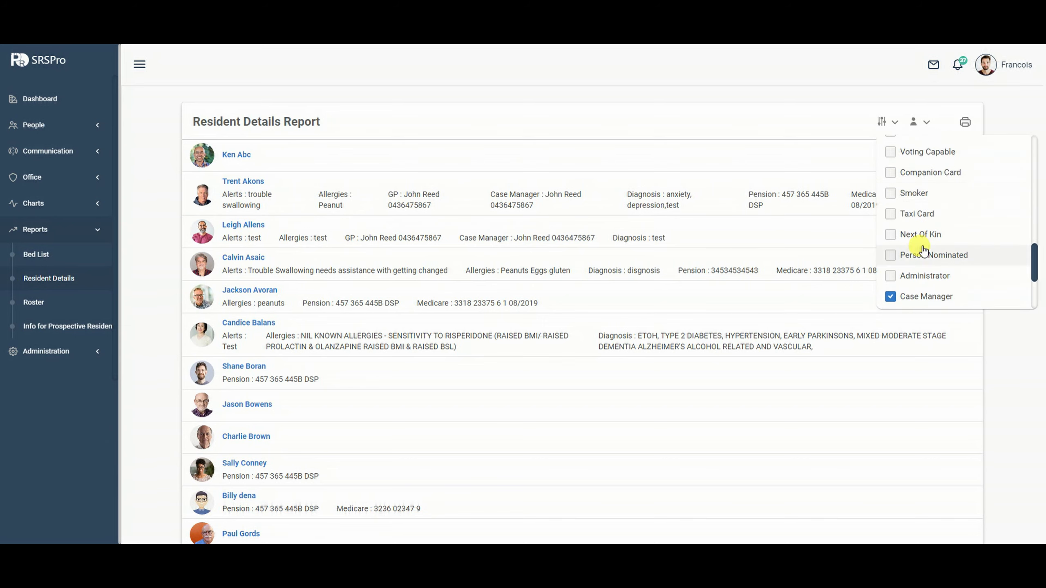
Hide Case Manager, Medical Practitioner, Allergies, Alerts and Diagnosis columns; show Nationality instead.
{"action": "left_click", "coordinate": [889, 174]}
{"action": "left_click", "coordinate": [890, 214]}
{"action": "scroll", "coordinate": [947, 234], "scroll_direction": "up", "scroll_amount": 5}
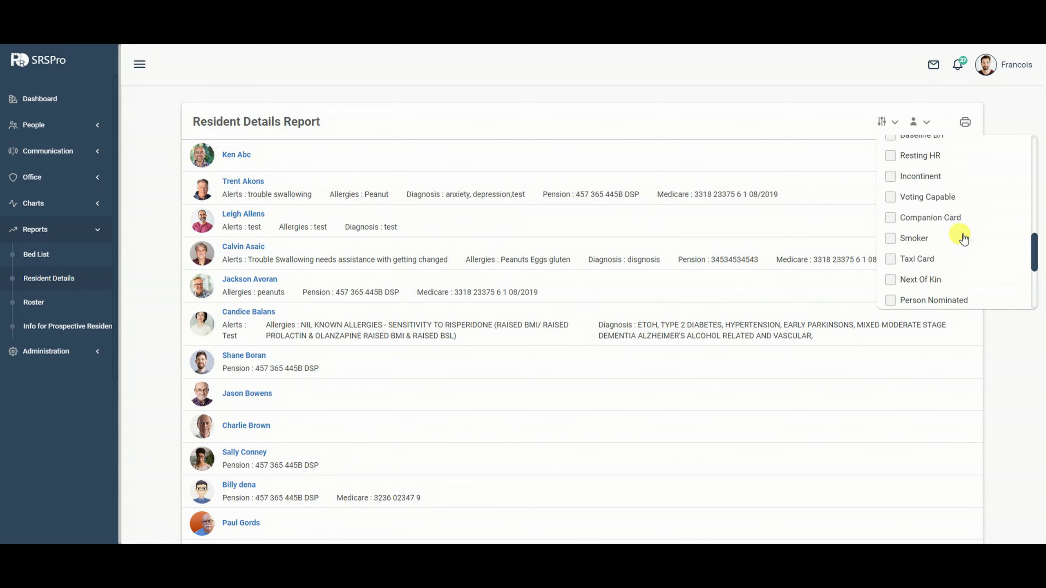
{"action": "left_click", "coordinate": [905, 179]}
{"action": "left_click", "coordinate": [896, 151]}
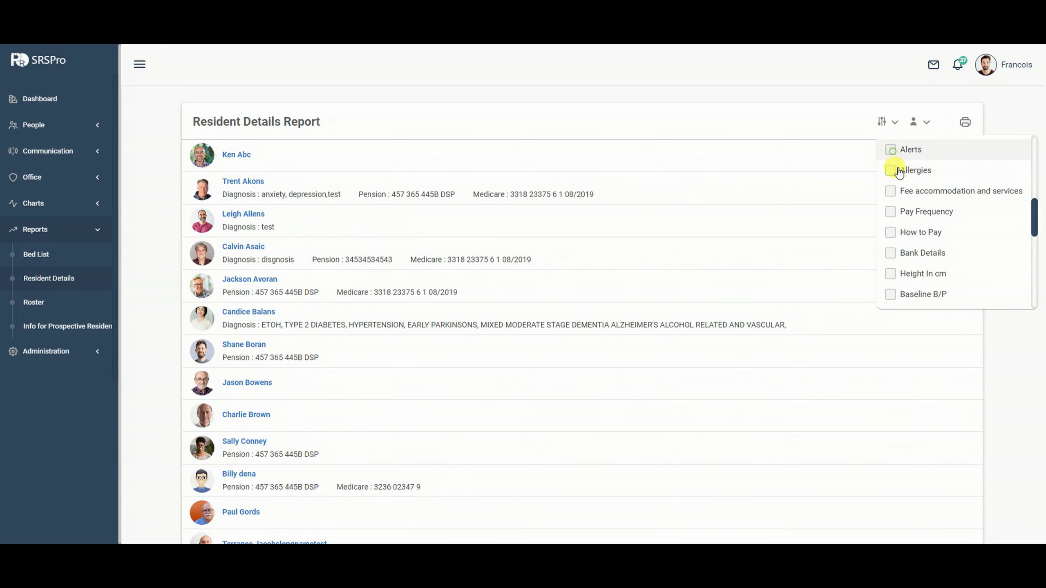
{"action": "scroll", "coordinate": [911, 190], "scroll_direction": "up", "scroll_amount": 1}
{"action": "left_click", "coordinate": [890, 186]}
{"action": "scroll", "coordinate": [929, 205], "scroll_direction": "up", "scroll_amount": 5}
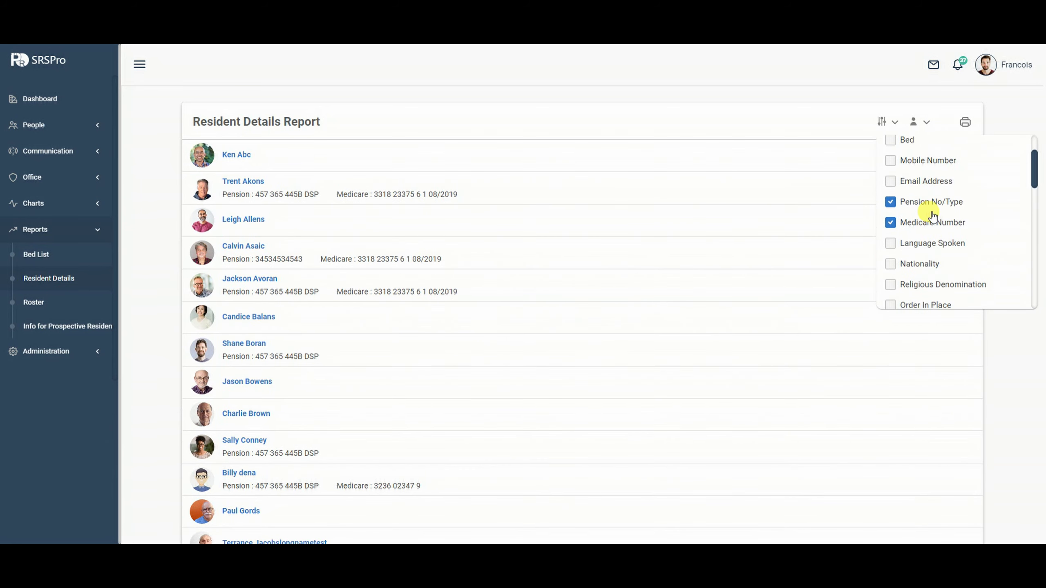
{"action": "scroll", "coordinate": [904, 245], "scroll_direction": "down", "scroll_amount": 3}
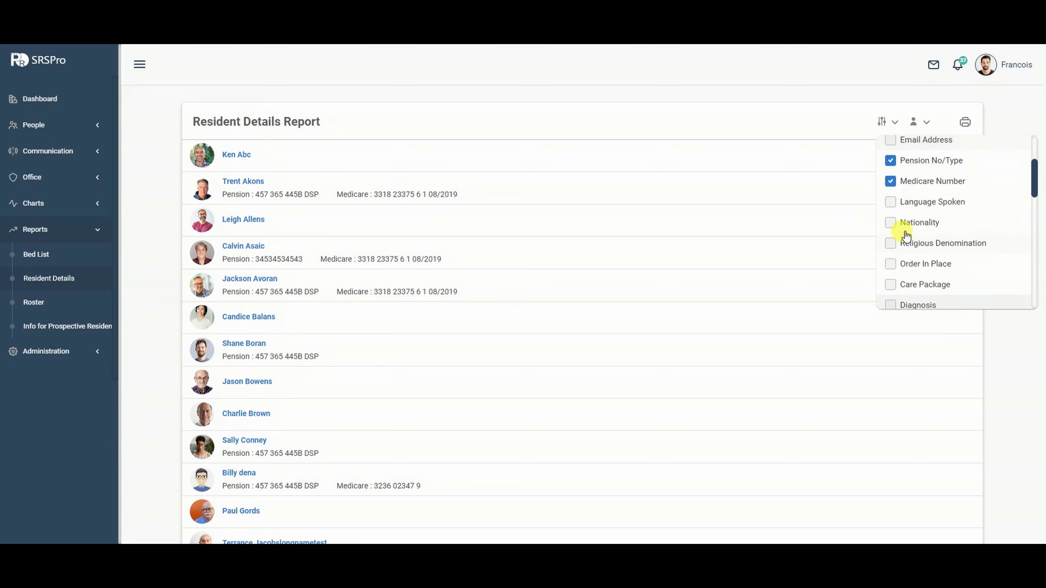
{"action": "left_click", "coordinate": [890, 222]}
Filter the report to only the first four residents via DeSelect All.
{"action": "left_click", "coordinate": [914, 121]}
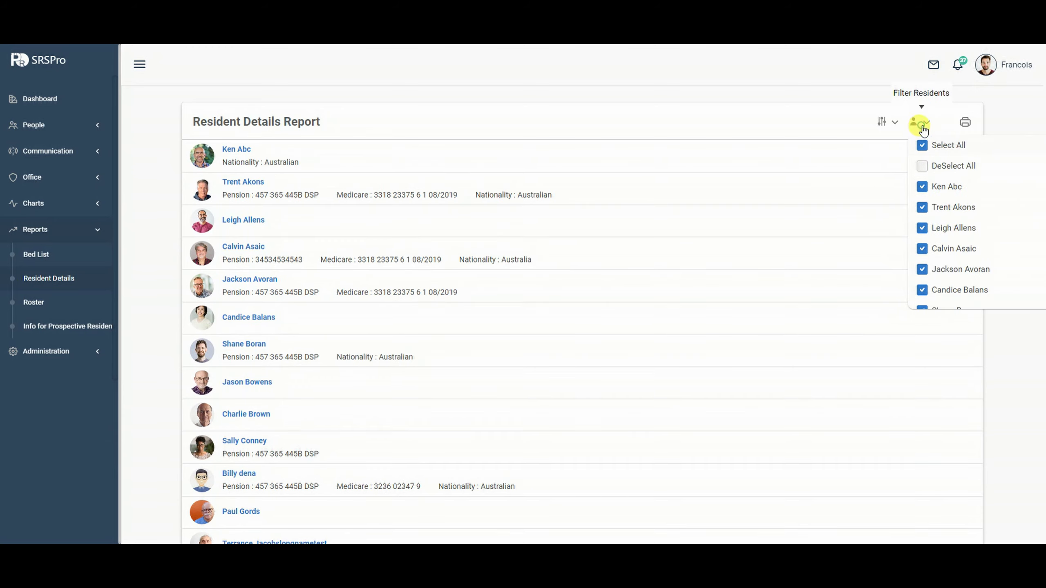
{"action": "left_click", "coordinate": [921, 187]}
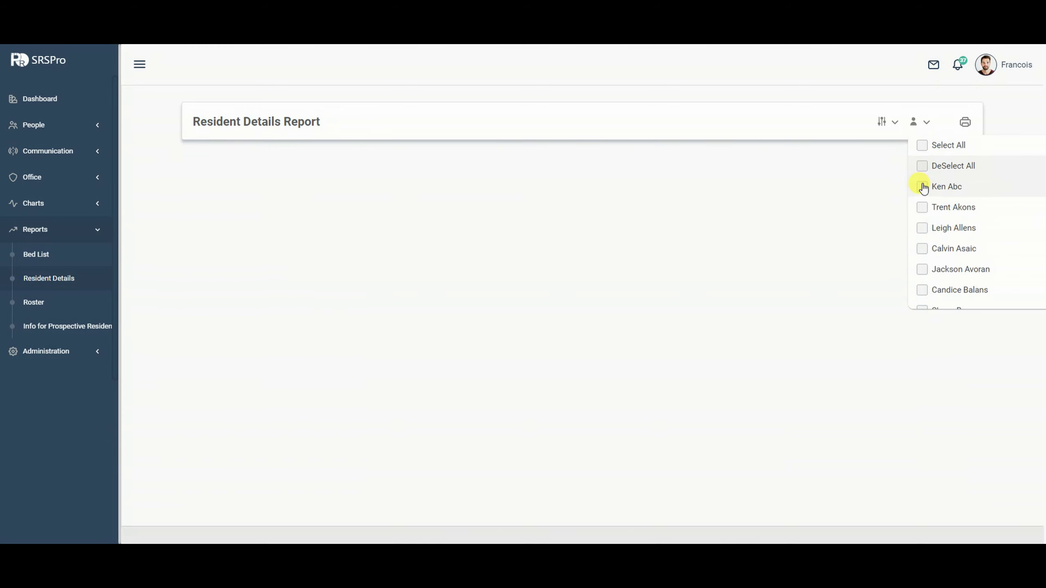
{"action": "left_click", "coordinate": [921, 207]}
{"action": "left_click", "coordinate": [921, 228]}
{"action": "left_click", "coordinate": [924, 251]}
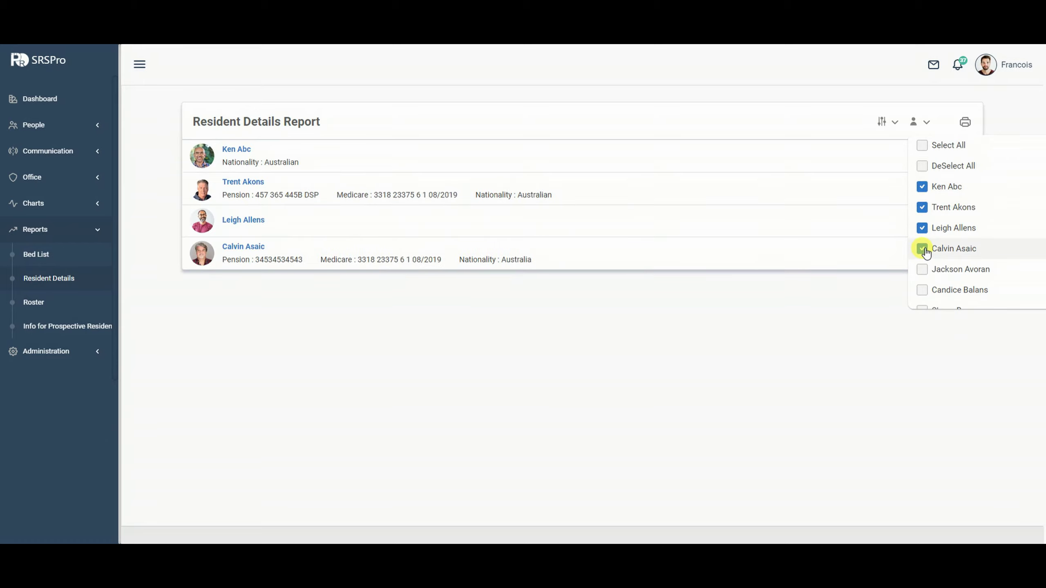
{"action": "left_click", "coordinate": [609, 302]}
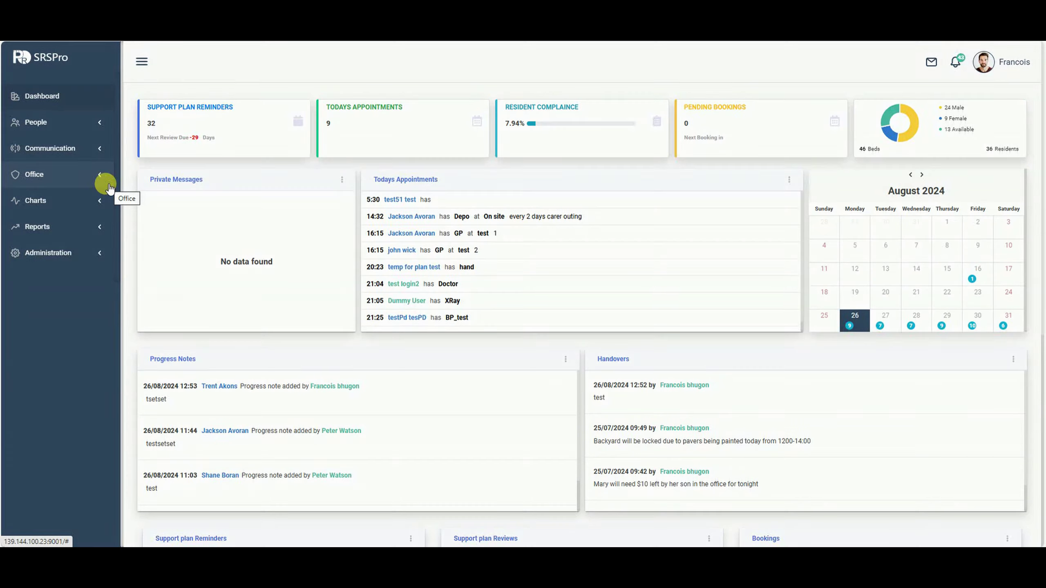
Expand Office, open the Task List and start a new task.
{"action": "left_click", "coordinate": [82, 174]}
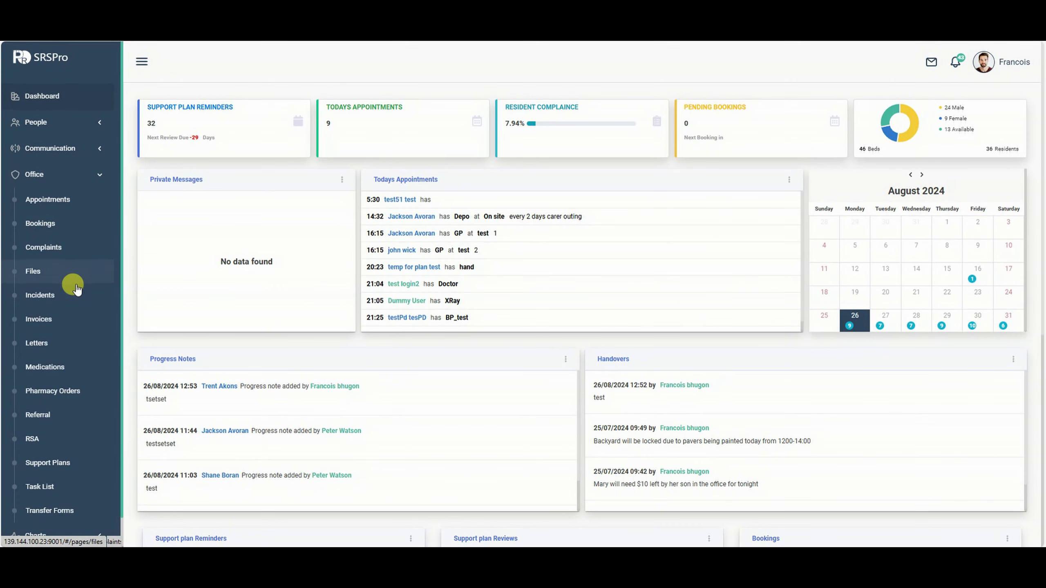
{"action": "scroll", "coordinate": [52, 233], "scroll_direction": "down", "scroll_amount": 1}
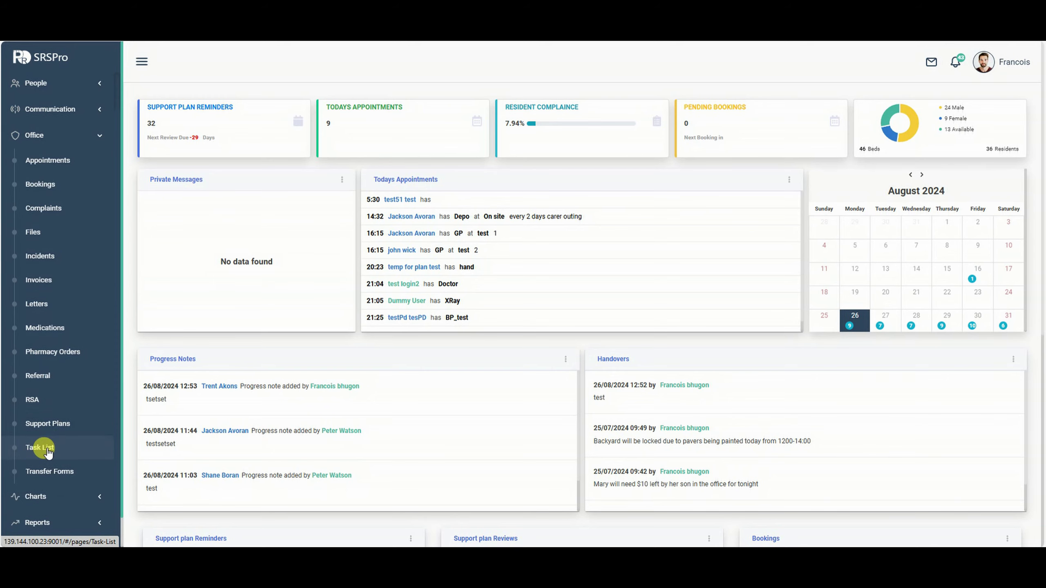
{"action": "left_click", "coordinate": [47, 452]}
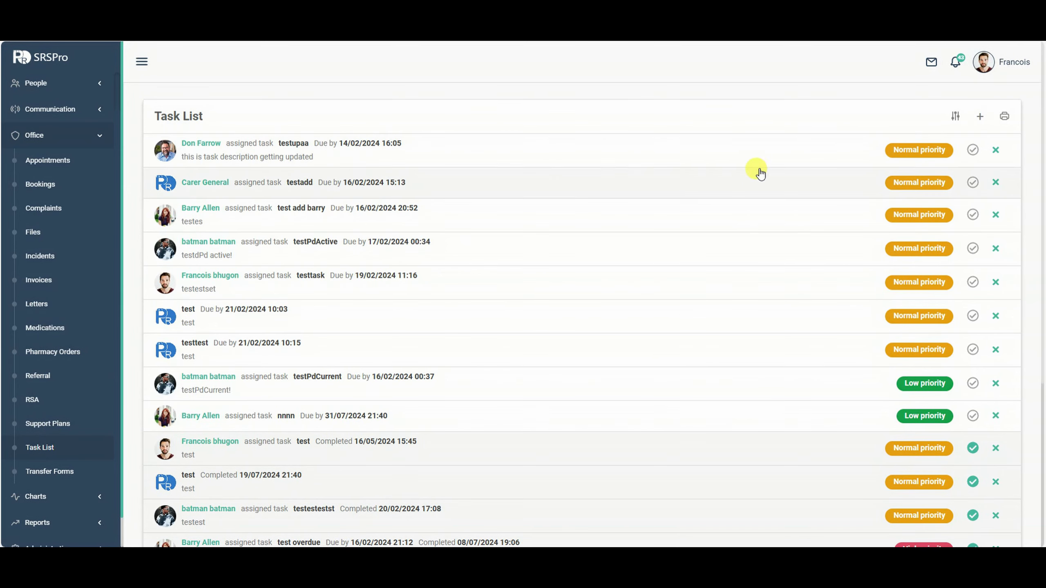
{"action": "left_click", "coordinate": [980, 116]}
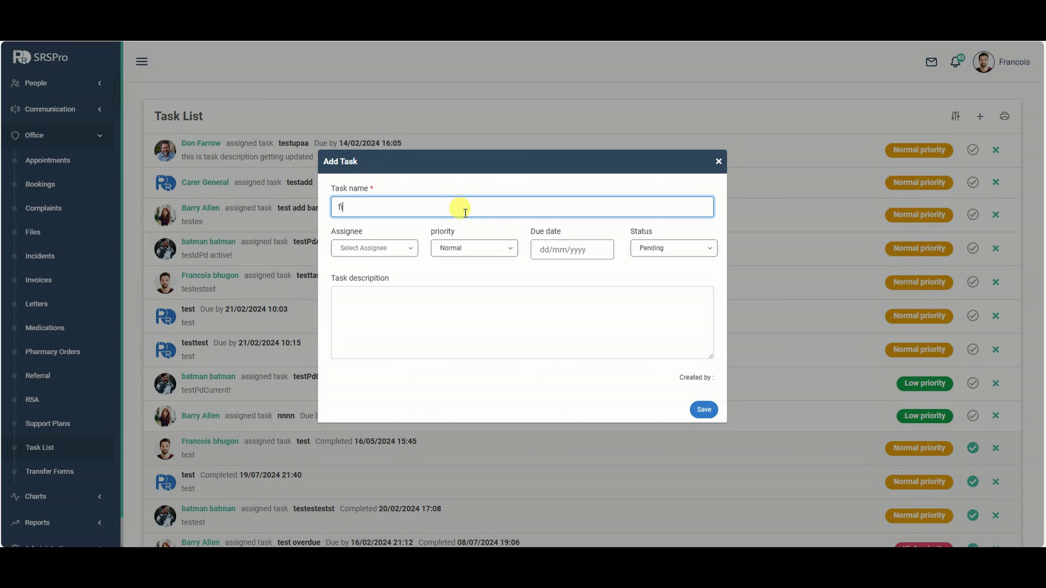
Assign the task to a staff member, set priority High and due date 27/08/2024 14:18.
{"action": "left_click", "coordinate": [396, 248]}
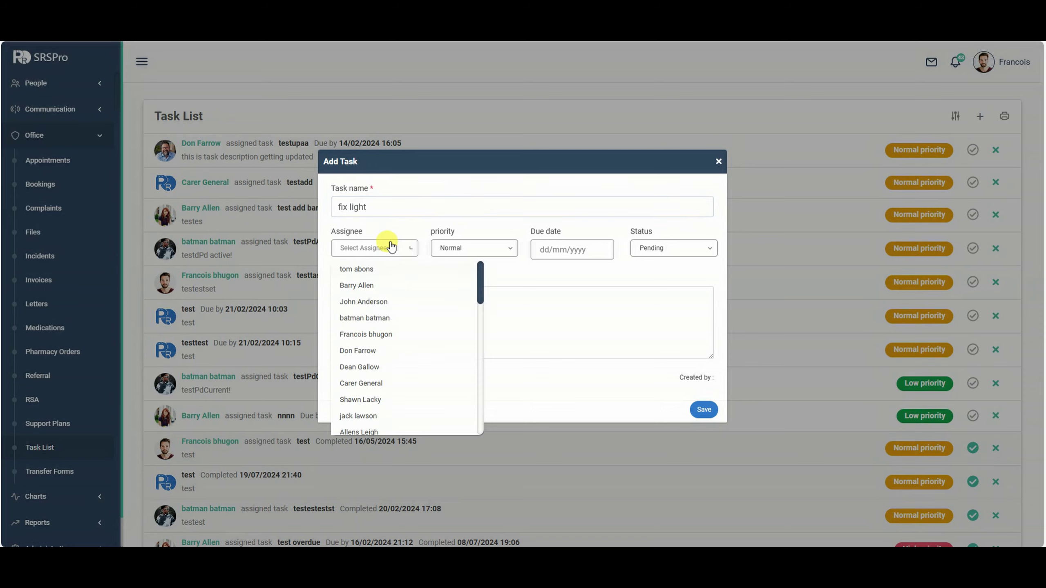
{"action": "scroll", "coordinate": [386, 346], "scroll_direction": "down", "scroll_amount": 3}
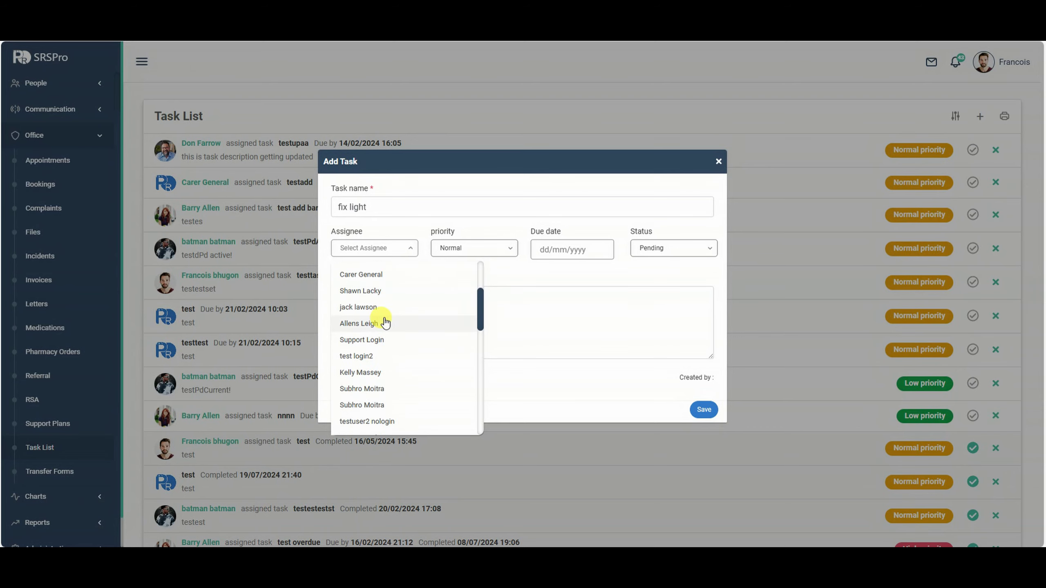
{"action": "left_click", "coordinate": [385, 323]}
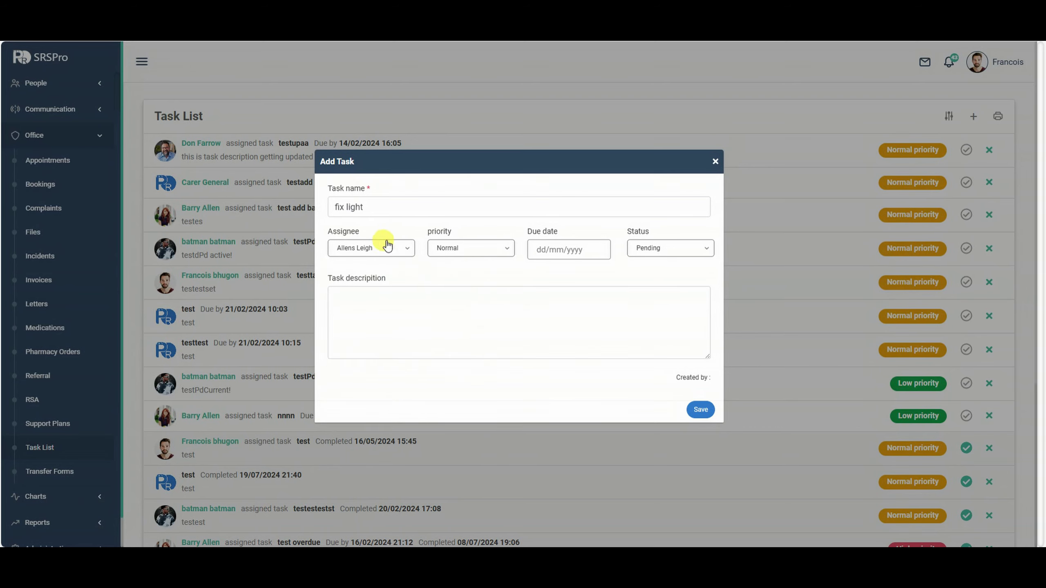
{"action": "left_click", "coordinate": [470, 249]}
{"action": "left_click", "coordinate": [457, 302]}
{"action": "left_click", "coordinate": [559, 250]}
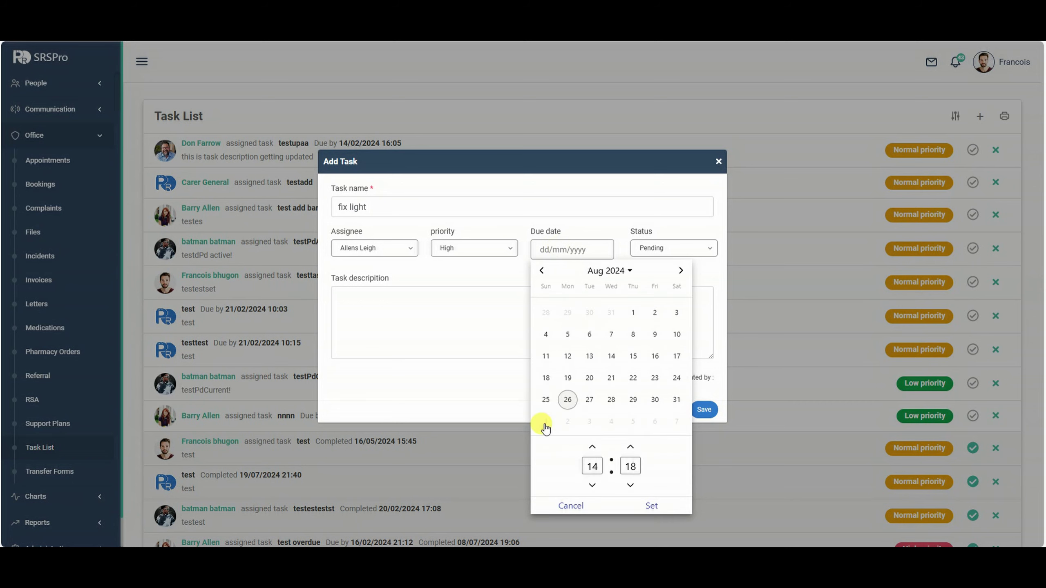
{"action": "left_click", "coordinate": [589, 399]}
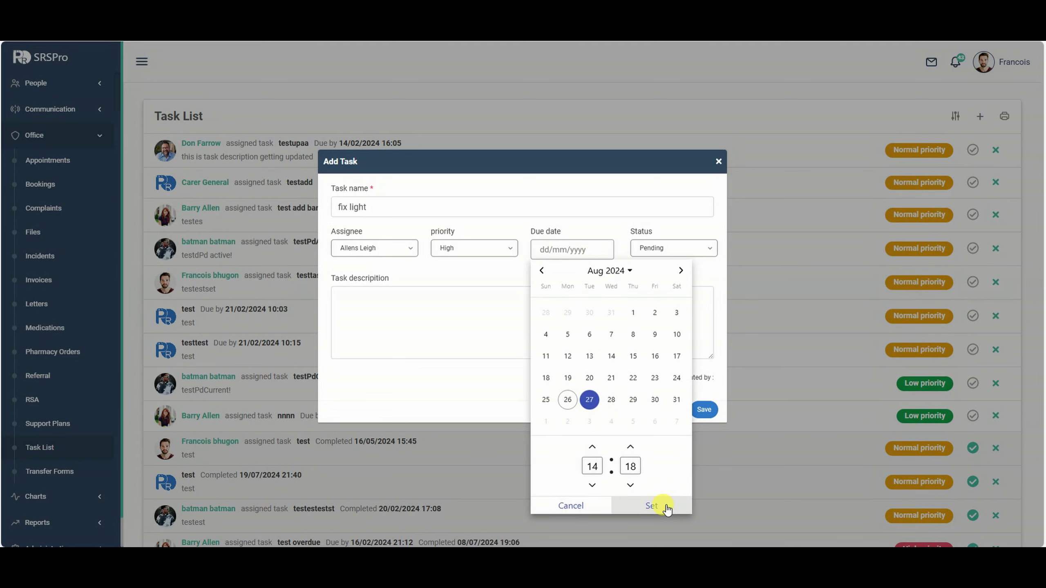
{"action": "left_click", "coordinate": [667, 509]}
Keep status Pending, add the description 'test' and save the task.
{"action": "left_click", "coordinate": [669, 247]}
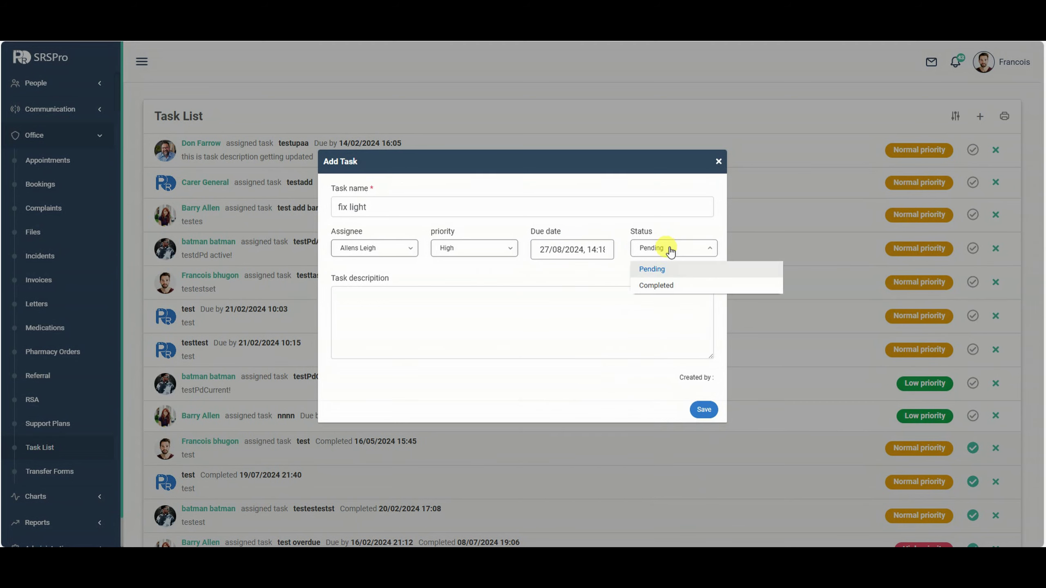
{"action": "left_click", "coordinate": [665, 268]}
{"action": "left_click", "coordinate": [379, 314]}
{"action": "type", "text": "test"}
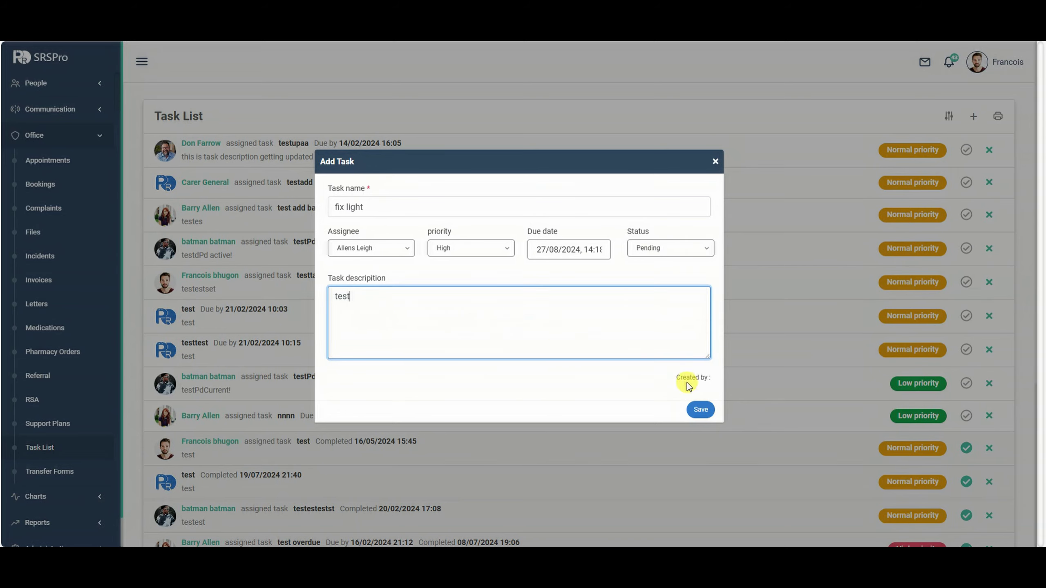
{"action": "left_click", "coordinate": [700, 409]}
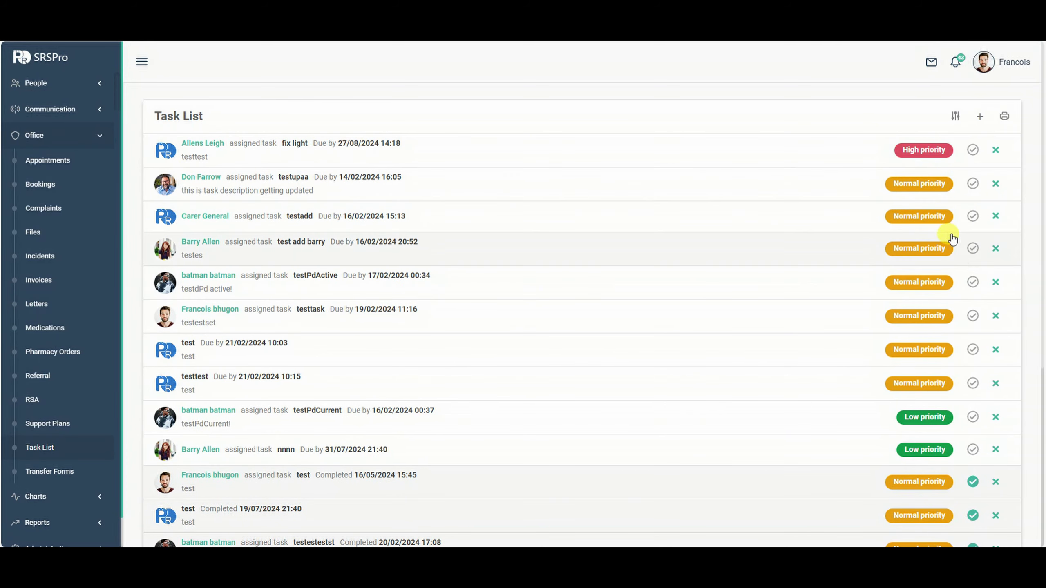
{"action": "scroll", "coordinate": [963, 285], "scroll_direction": "down", "scroll_amount": 2}
{"action": "scroll", "coordinate": [963, 284], "scroll_direction": "down", "scroll_amount": 3}
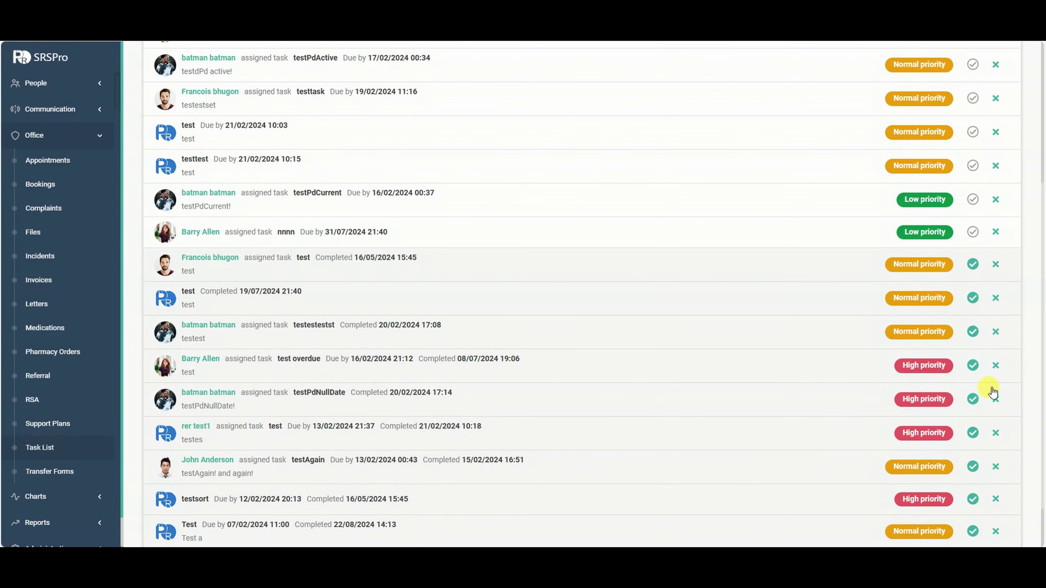
Mark the testupaa task as completed and review the testadd task's details.
{"action": "scroll", "coordinate": [903, 272], "scroll_direction": "up", "scroll_amount": 5}
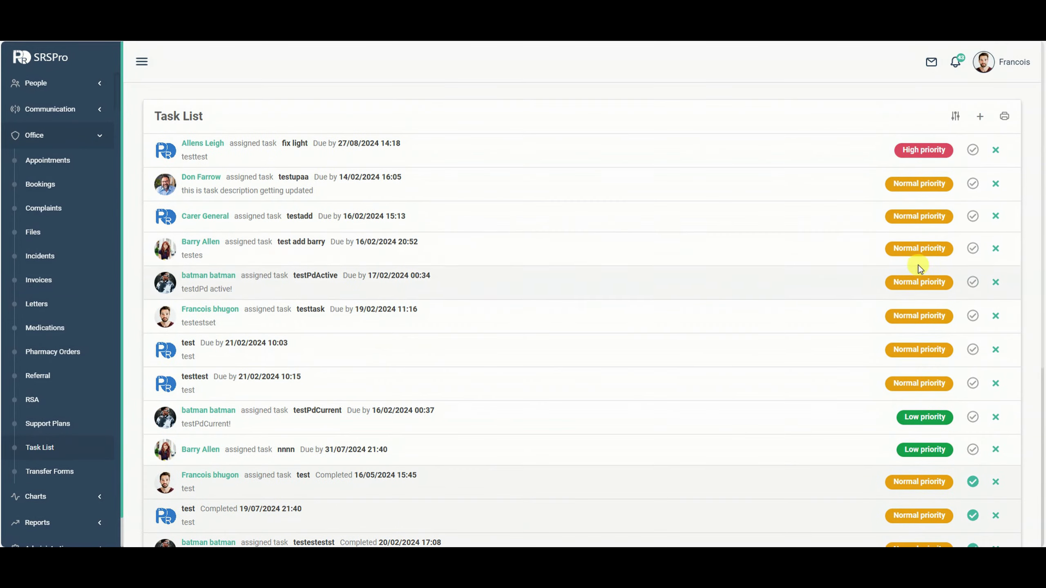
{"action": "left_click", "coordinate": [971, 184]}
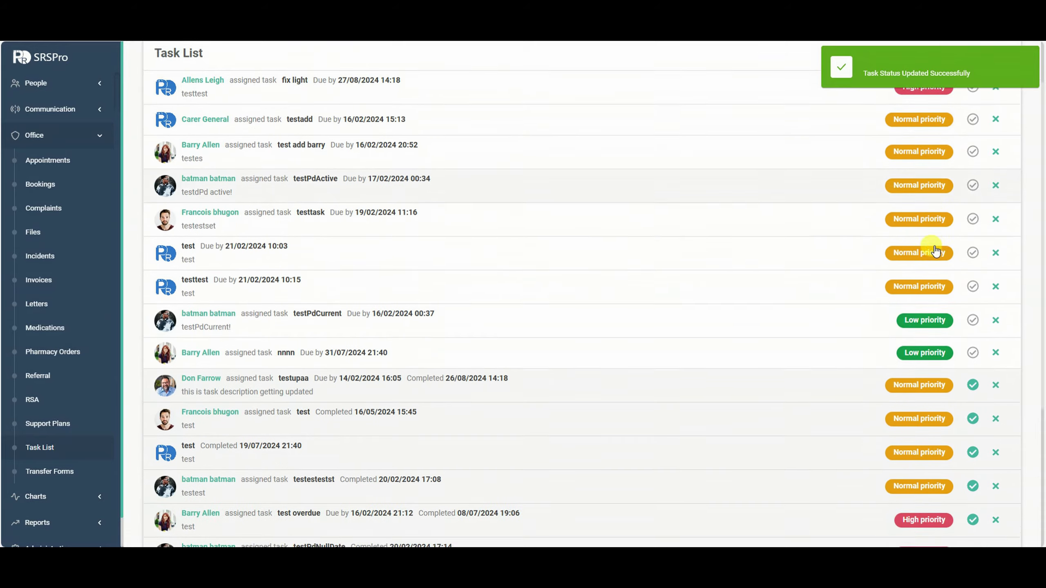
{"action": "scroll", "coordinate": [929, 249], "scroll_direction": "down", "scroll_amount": 4}
{"action": "scroll", "coordinate": [929, 343], "scroll_direction": "up", "scroll_amount": 4}
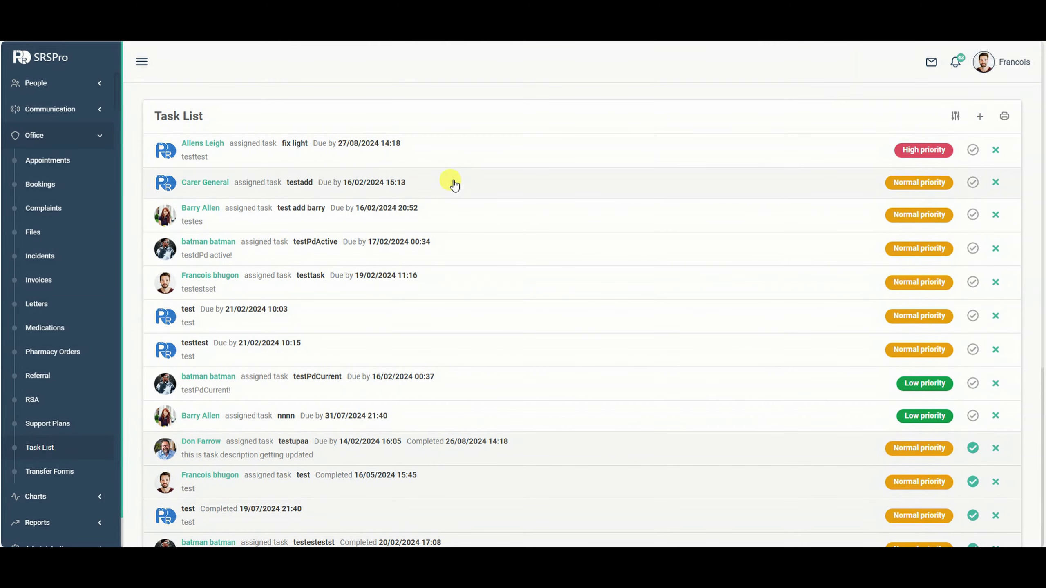
{"action": "left_click", "coordinate": [453, 181]}
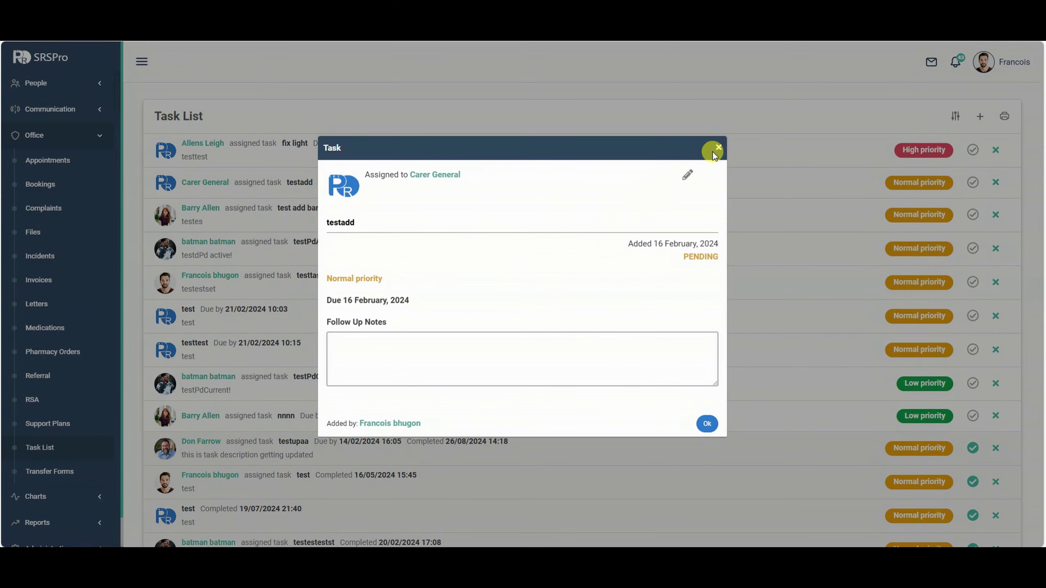
{"action": "left_click", "coordinate": [717, 149]}
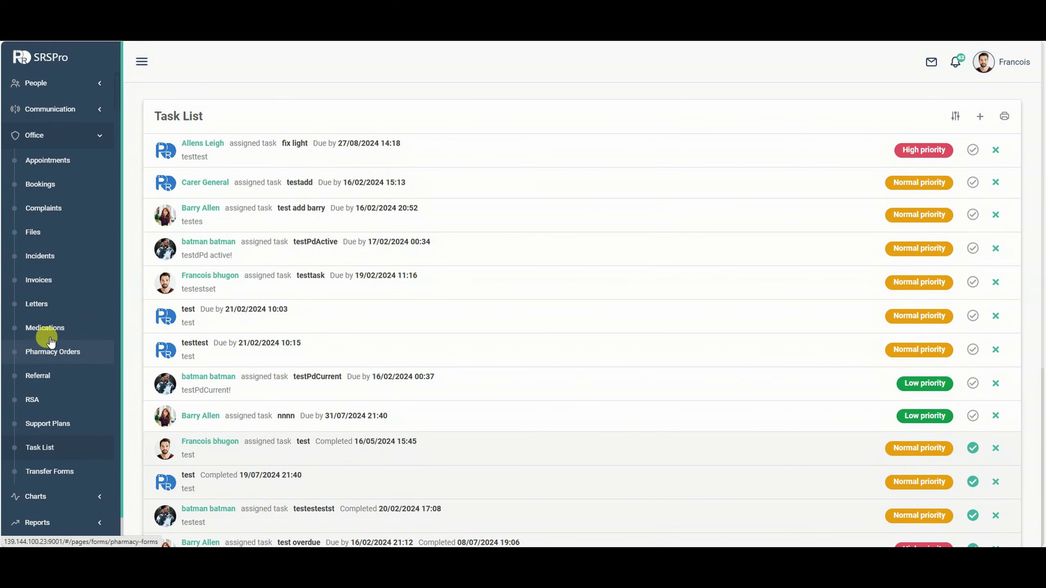
{"action": "left_click", "coordinate": [41, 303]}
Start a new invoice with recipient, attention and regarding all set to 'test'.
{"action": "left_click", "coordinate": [44, 281]}
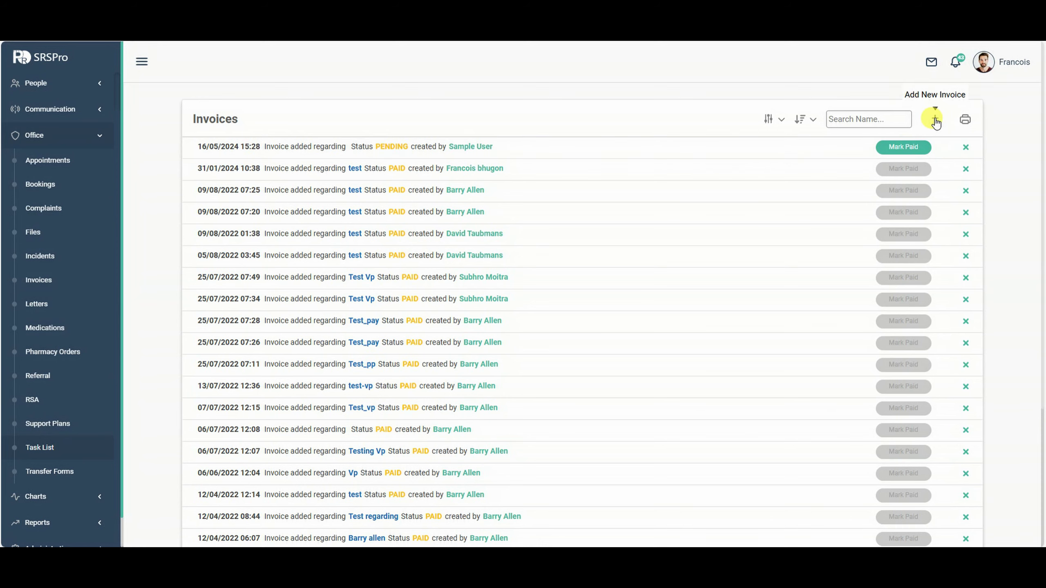
{"action": "left_click", "coordinate": [934, 120]}
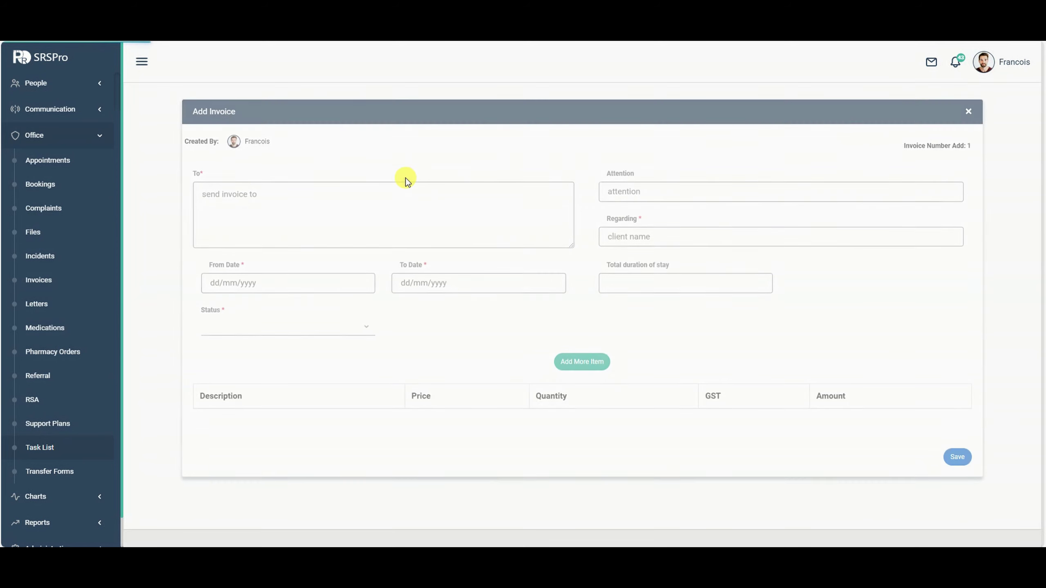
{"action": "left_click", "coordinate": [405, 188]}
{"action": "type", "text": "test"}
{"action": "left_click", "coordinate": [670, 191]}
{"action": "type", "text": "test"}
{"action": "left_click", "coordinate": [630, 235]}
{"action": "type", "text": "test"}
Set the invoice period 6–28 August 2024 with status PENDING.
{"action": "left_click", "coordinate": [280, 282]}
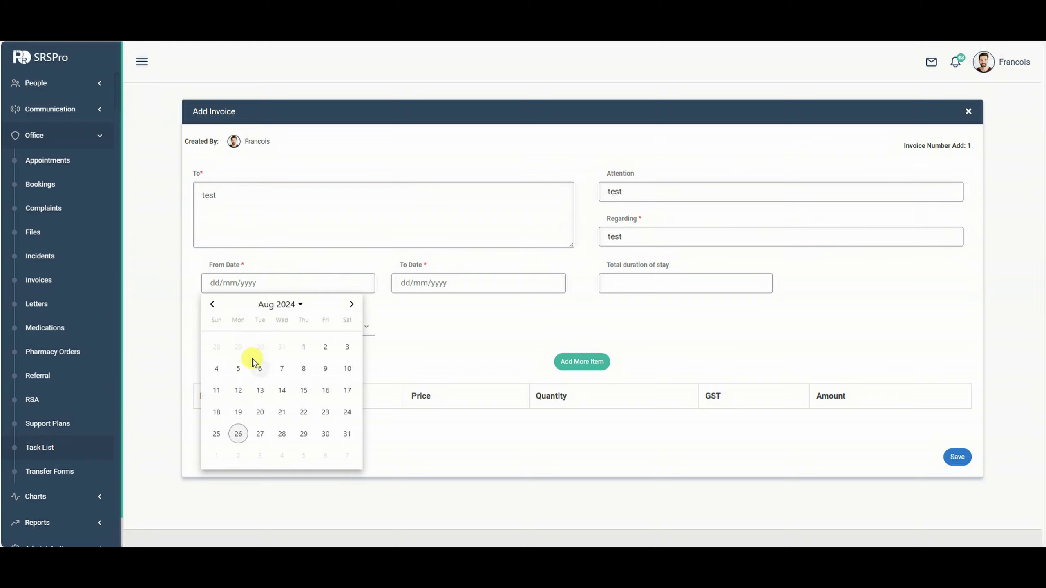
{"action": "left_click", "coordinate": [250, 368]}
{"action": "left_click", "coordinate": [455, 285]}
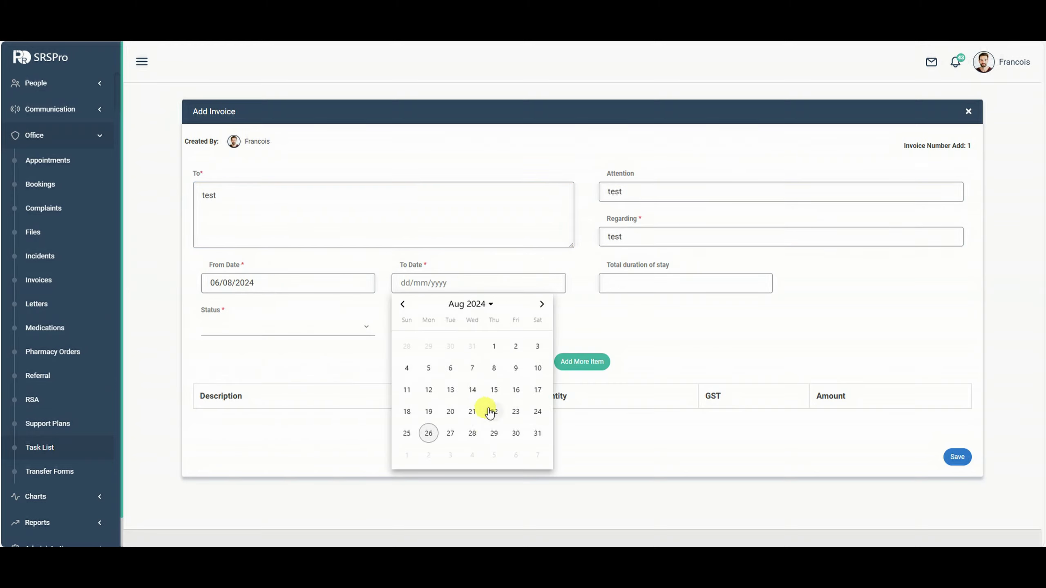
{"action": "left_click", "coordinate": [473, 432]}
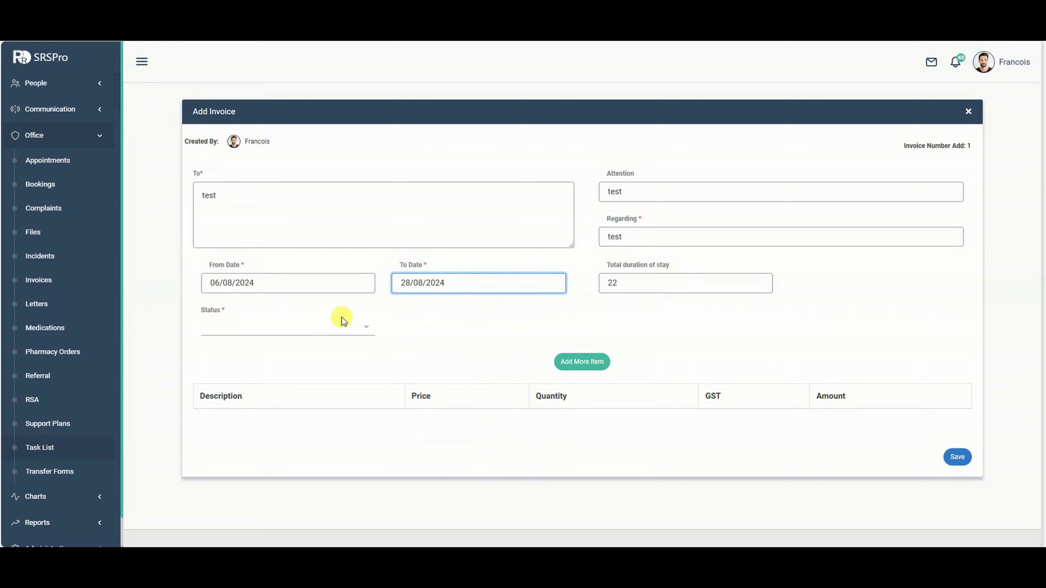
{"action": "left_click", "coordinate": [284, 328]}
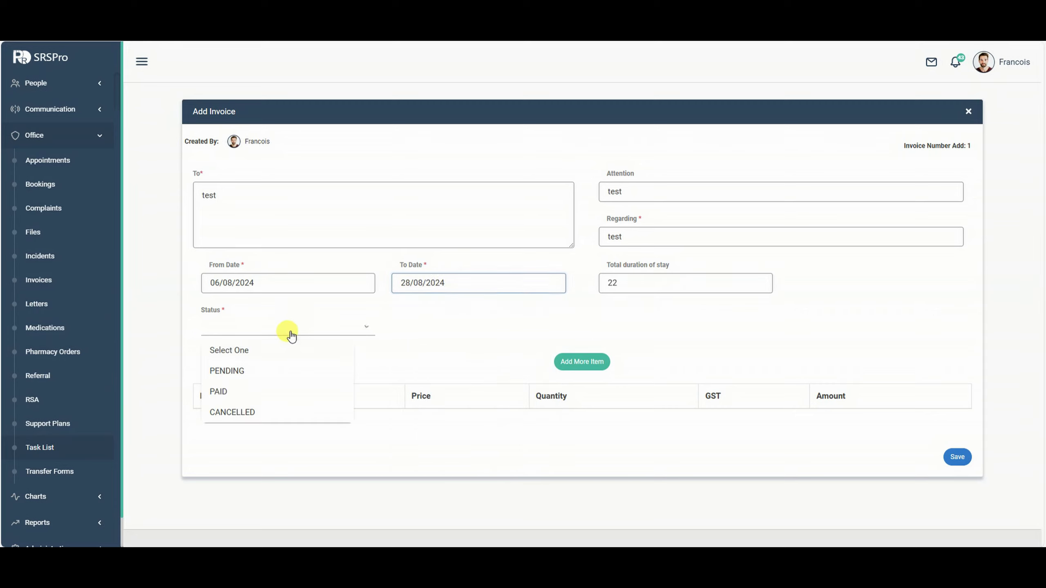
{"action": "left_click", "coordinate": [239, 379]}
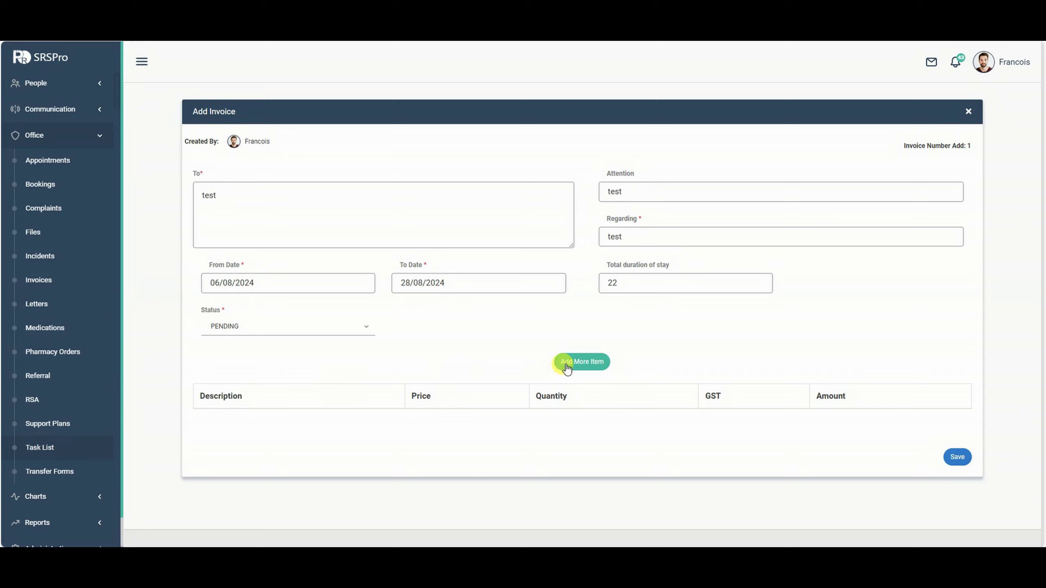
Add a line item 'test' priced 2 and save the invoice.
{"action": "left_click", "coordinate": [567, 366]}
{"action": "left_click", "coordinate": [270, 425]}
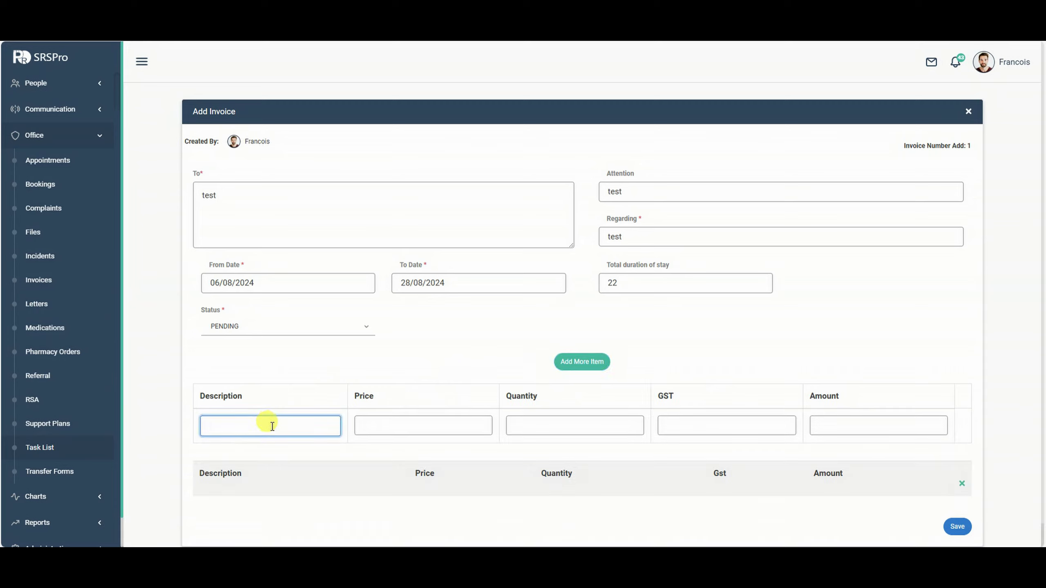
{"action": "type", "text": "test"}
{"action": "left_click", "coordinate": [439, 428]}
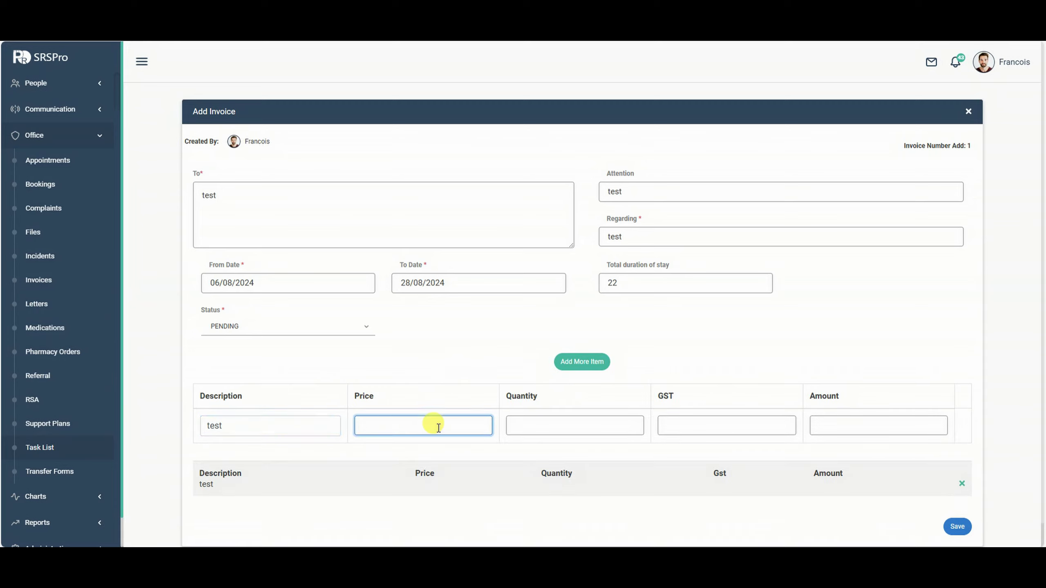
{"action": "type", "text": "2"}
{"action": "left_click", "coordinate": [956, 526]}
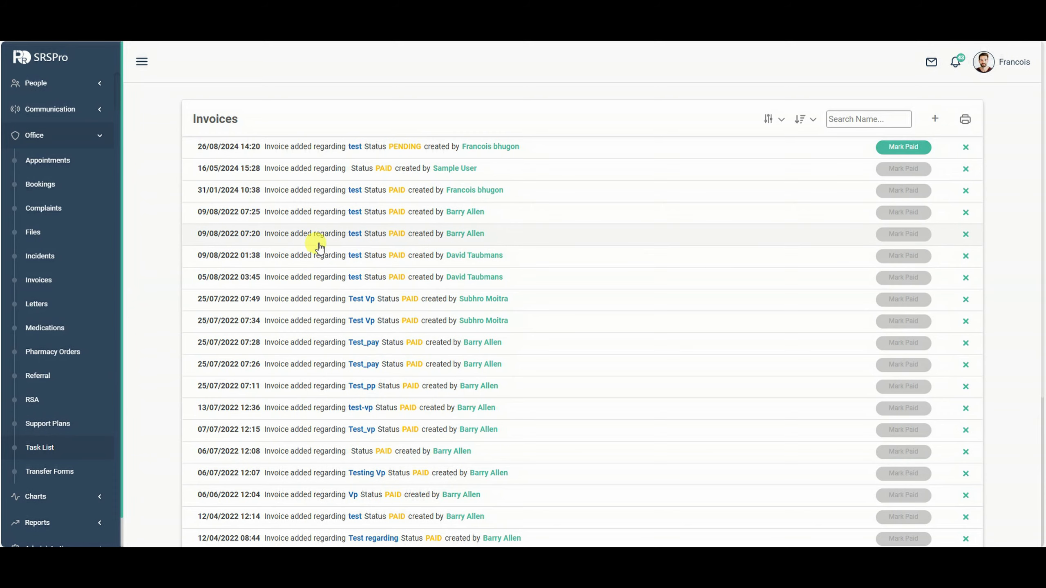
Open the newest 28/08/2024 pending invoice and print it.
{"action": "scroll", "coordinate": [291, 289], "scroll_direction": "down", "scroll_amount": 1}
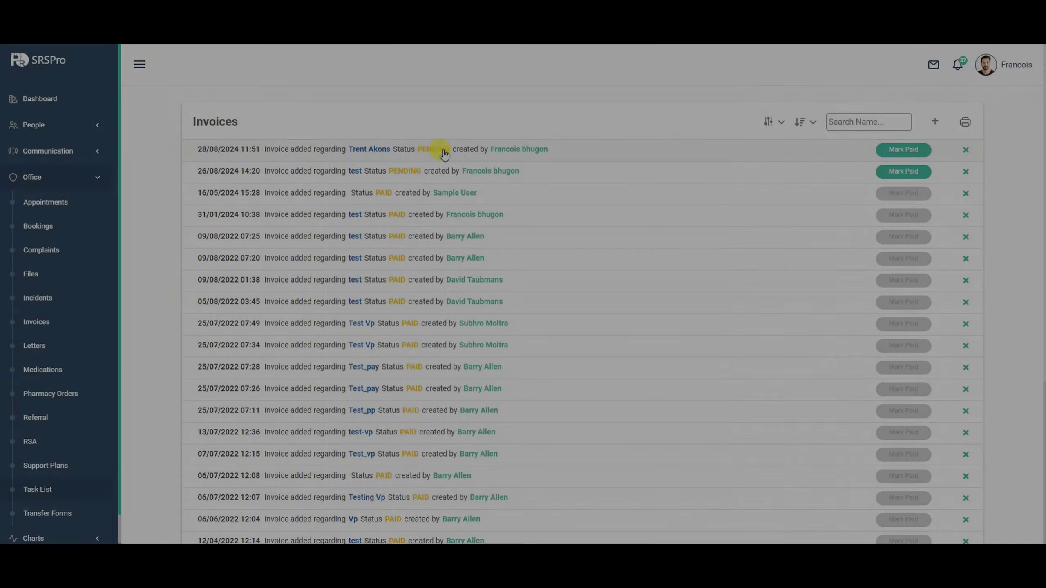
{"action": "left_click", "coordinate": [436, 149]}
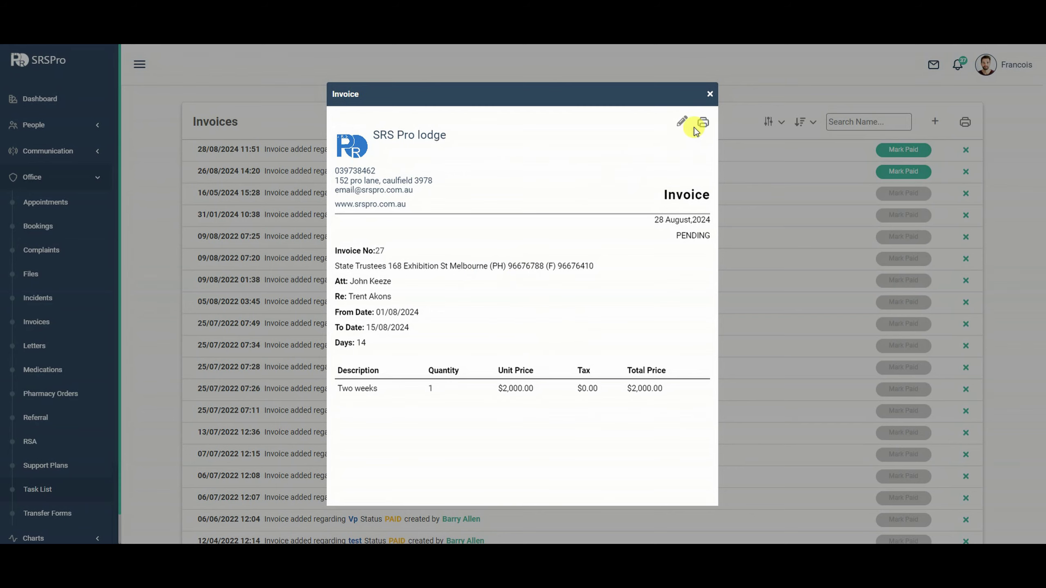
{"action": "left_click", "coordinate": [703, 122]}
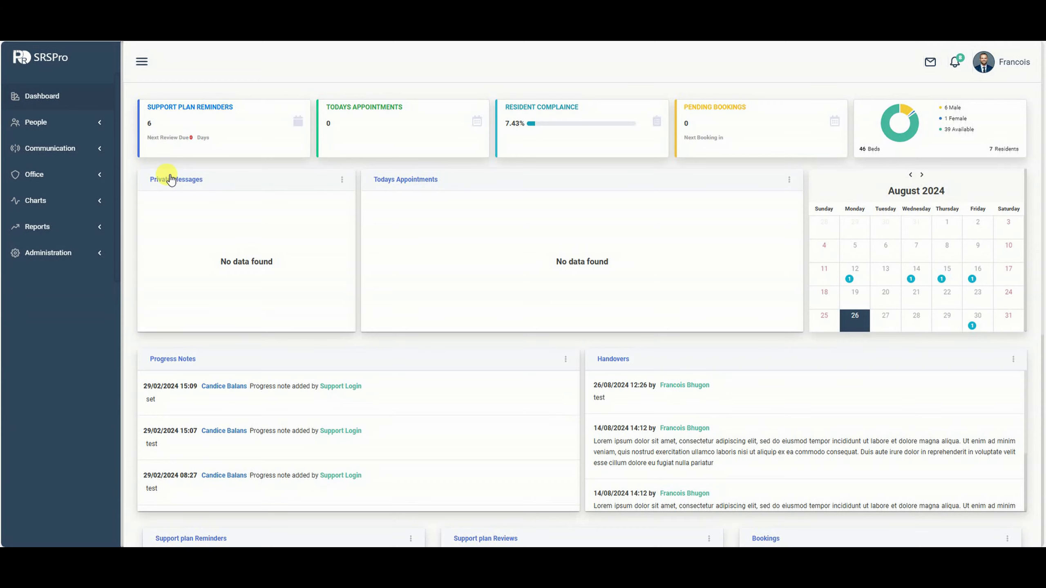
Go to Office > Letters and start a blank new letter.
{"action": "left_click", "coordinate": [94, 181]}
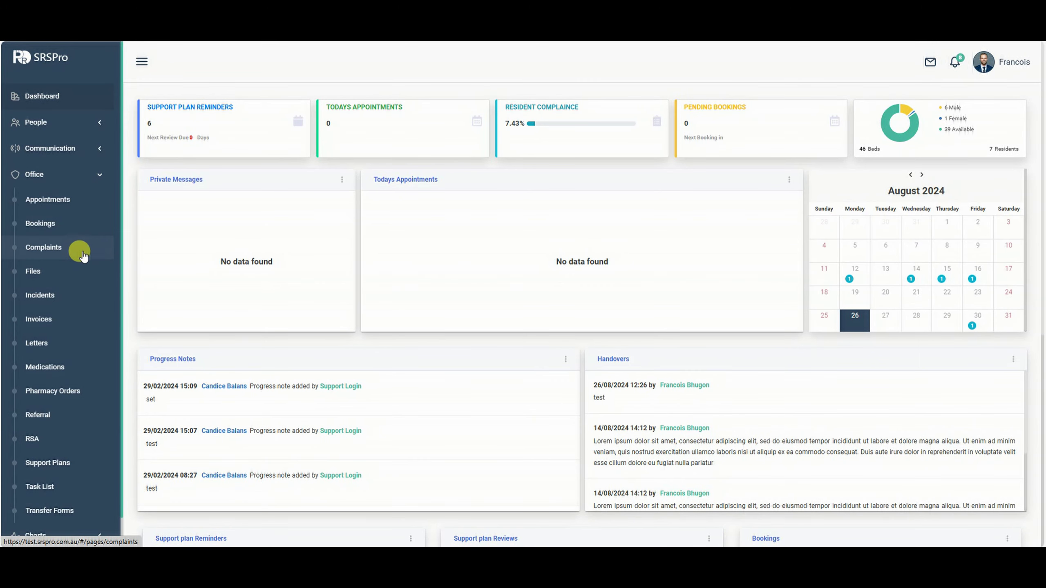
{"action": "left_click", "coordinate": [46, 348]}
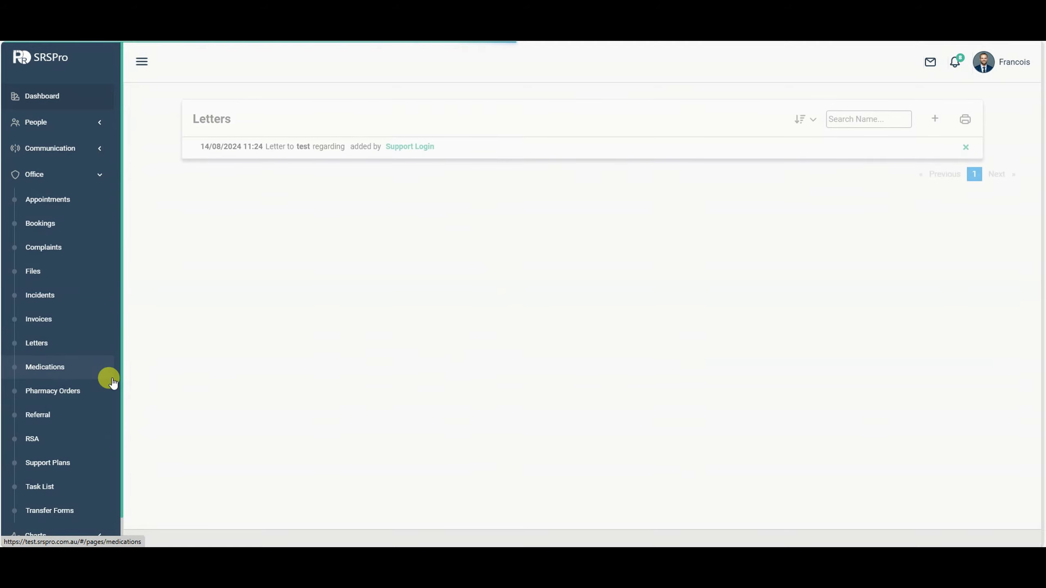
{"action": "left_click", "coordinate": [940, 120]}
{"action": "left_click", "coordinate": [77, 197]}
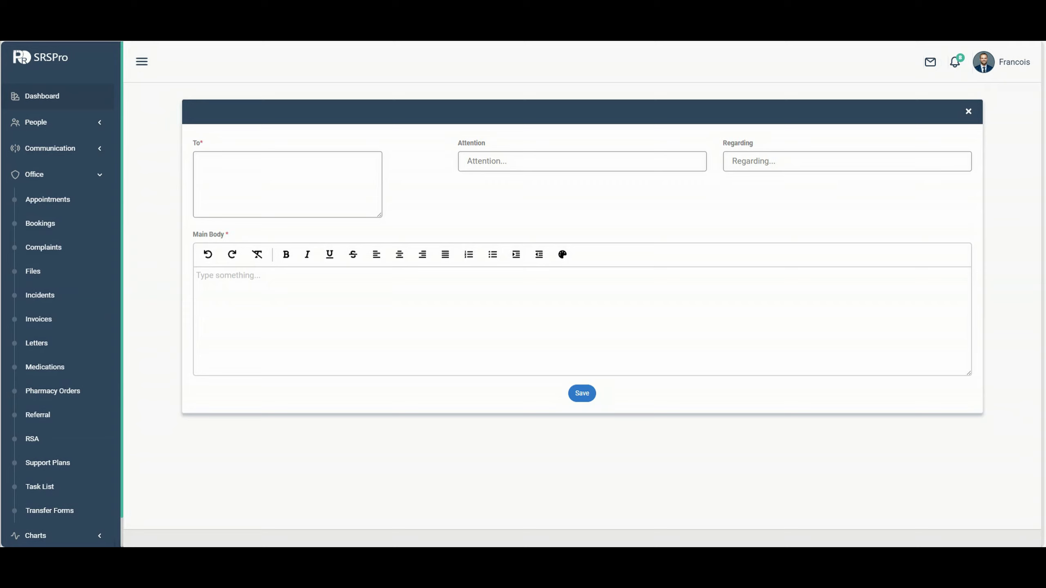
Fill To with the doctor's address, Regarding with the patient's name, Attention with the doctor's name.
{"action": "left_click", "coordinate": [334, 153]}
{"action": "type", "text": "Dr Harrison [Doctor's Clinic/Hospital Name] [Address] [City, State, ZIP Code]"}
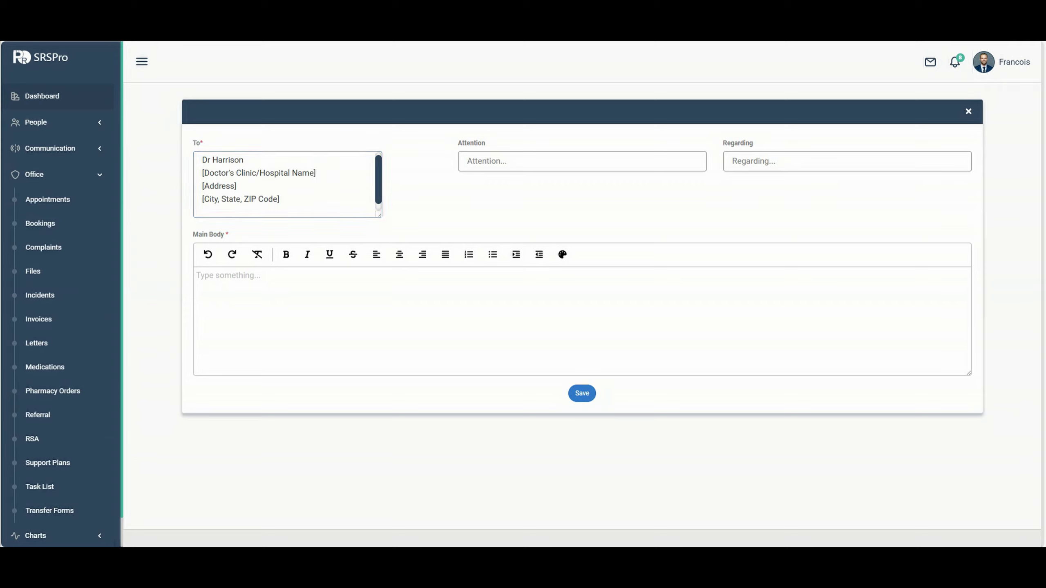
{"action": "left_click", "coordinate": [643, 160]}
{"action": "left_click", "coordinate": [808, 160]}
{"action": "left_click", "coordinate": [591, 156]}
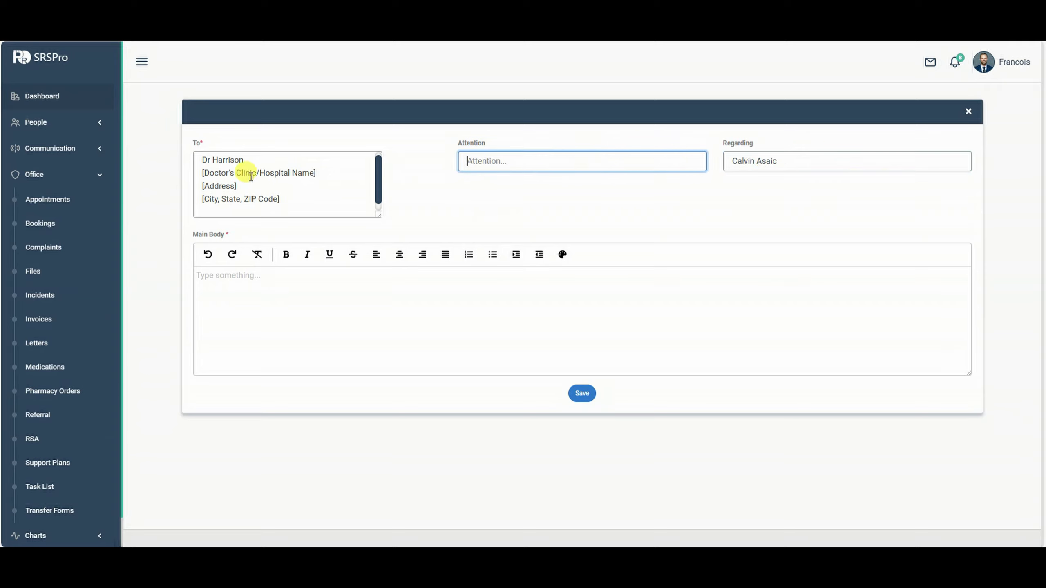
{"action": "left_click_drag", "start_coordinate": [245, 159], "coordinate": [209, 161]}
{"action": "key", "text": "ctrl+c"}
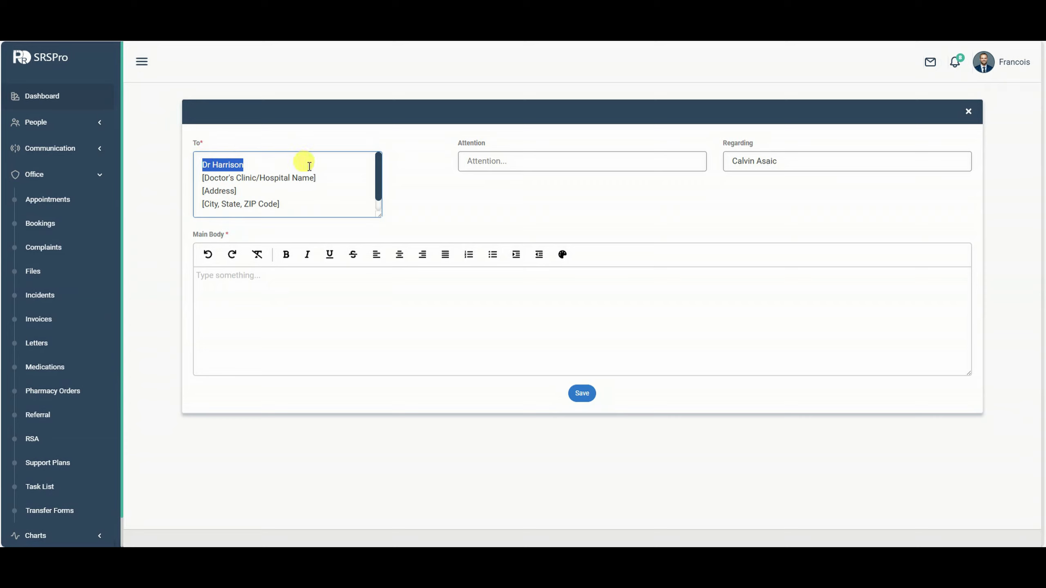
{"action": "left_click", "coordinate": [595, 157]}
{"action": "key", "text": "ctrl+v"}
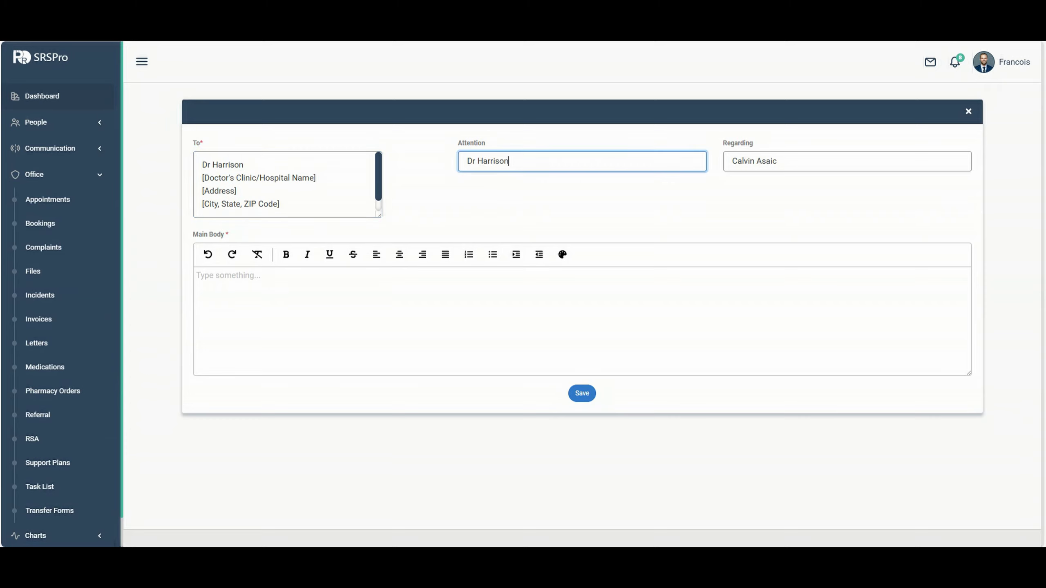
{"action": "key", "text": "alt+Tab"}
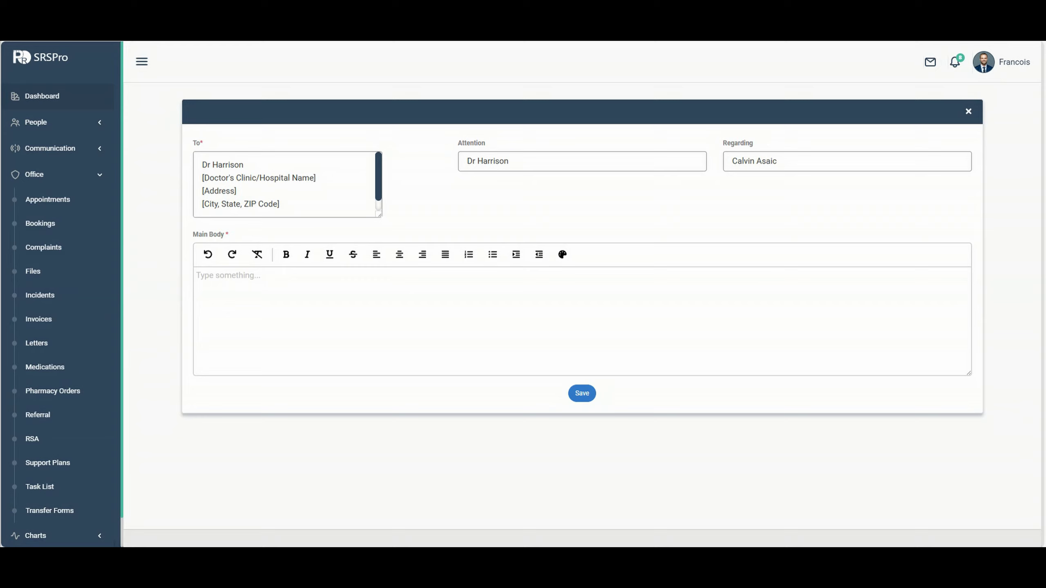
Paste the fall-assessment referral text into the letter body and save the letter.
{"action": "left_click", "coordinate": [536, 303]}
{"action": "key", "text": "ctrl+v"}
{"action": "scroll", "coordinate": [474, 297], "scroll_direction": "up", "scroll_amount": 3}
{"action": "scroll", "coordinate": [501, 299], "scroll_direction": "up", "scroll_amount": 3}
{"action": "left_click", "coordinate": [583, 395]}
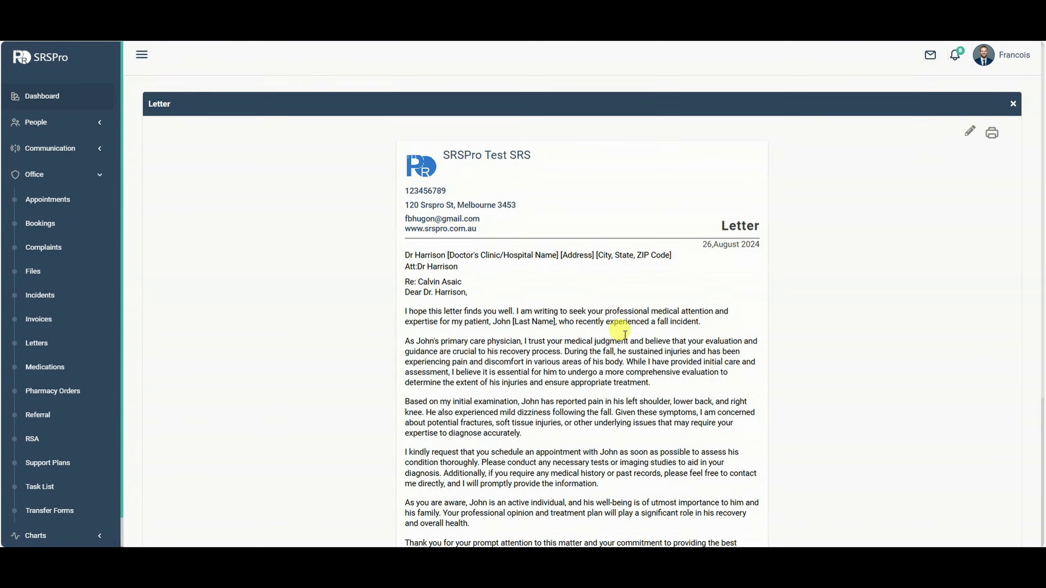
{"action": "scroll", "coordinate": [619, 327], "scroll_direction": "down", "scroll_amount": 5}
{"action": "scroll", "coordinate": [700, 342], "scroll_direction": "down", "scroll_amount": 2}
{"action": "scroll", "coordinate": [747, 327], "scroll_direction": "up", "scroll_amount": 6}
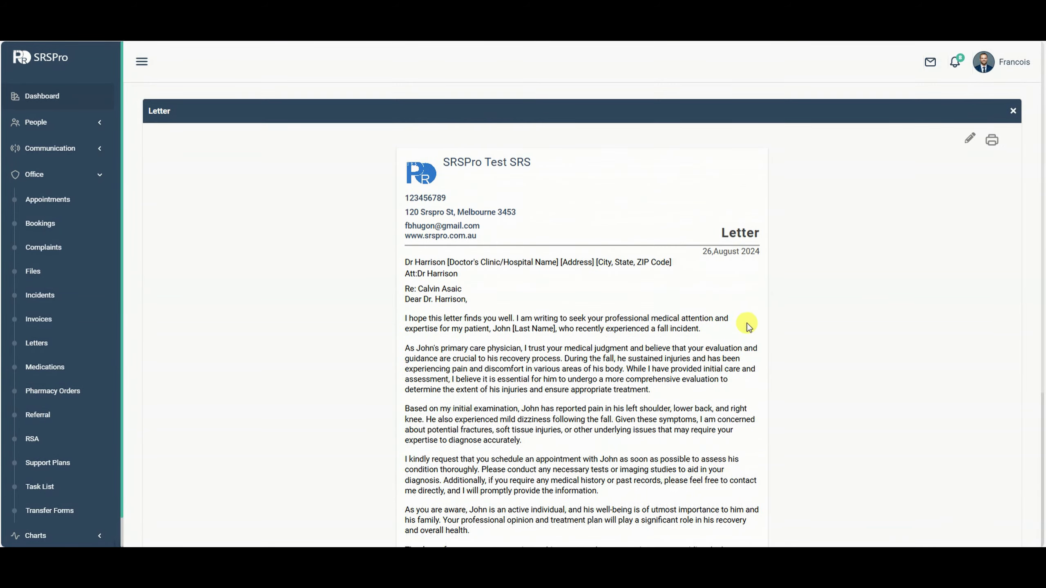
{"action": "scroll", "coordinate": [782, 243], "scroll_direction": "down", "scroll_amount": 5}
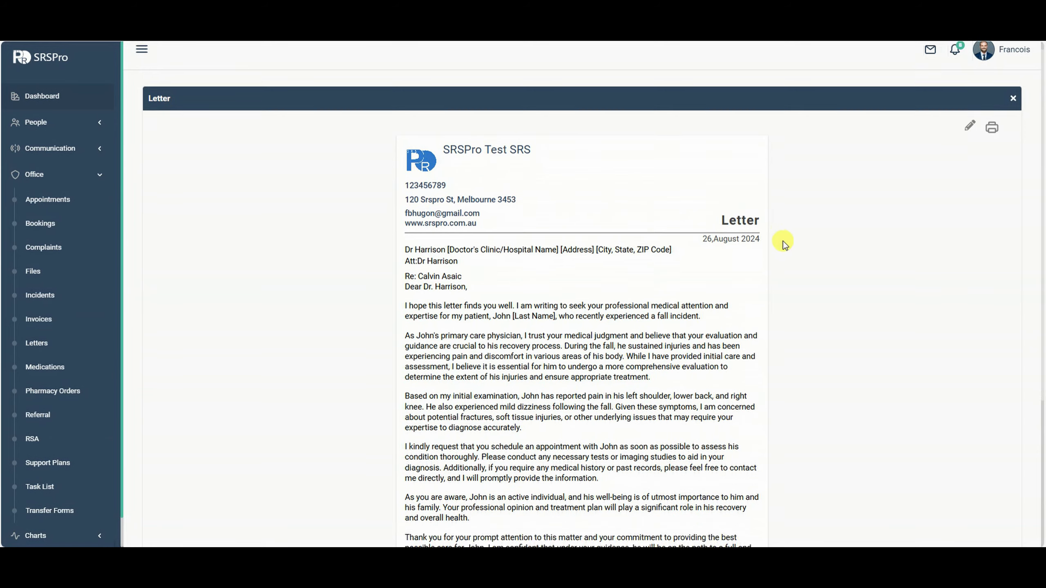
{"action": "scroll", "coordinate": [793, 270], "scroll_direction": "up", "scroll_amount": 5}
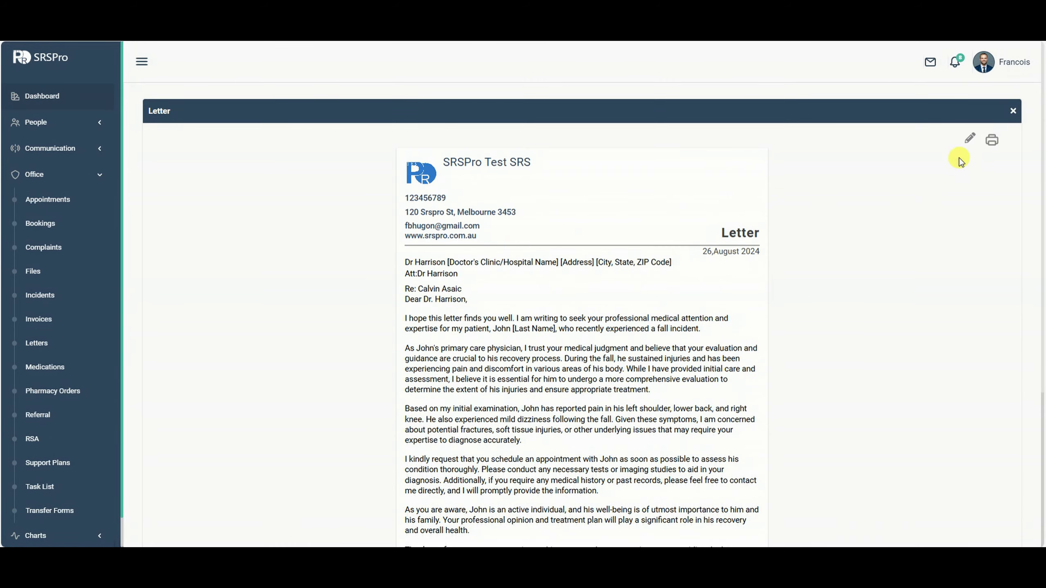
{"action": "left_click", "coordinate": [991, 141]}
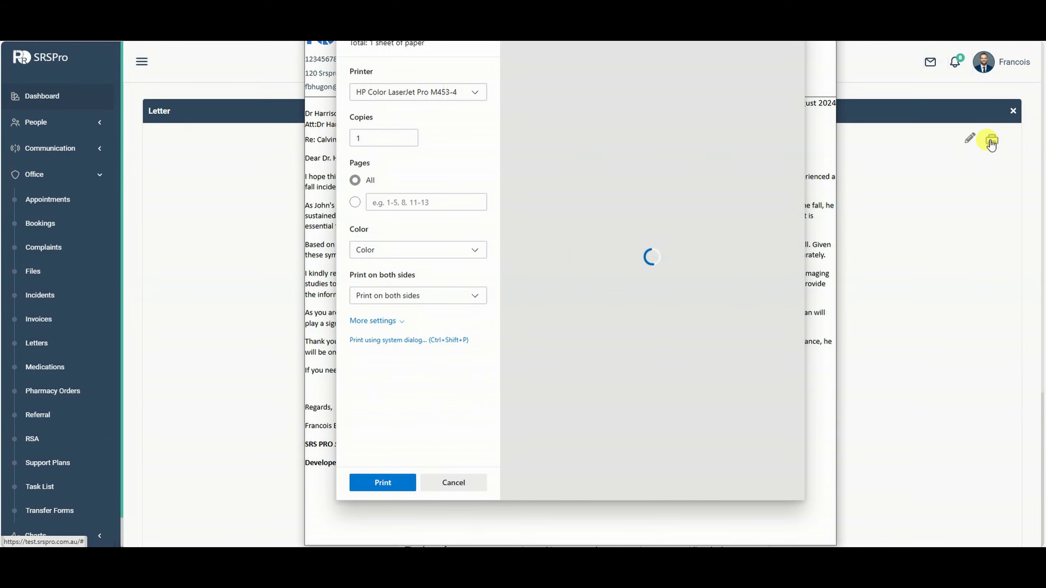
{"action": "left_click_drag", "start_coordinate": [622, 41], "coordinate": [604, 65]}
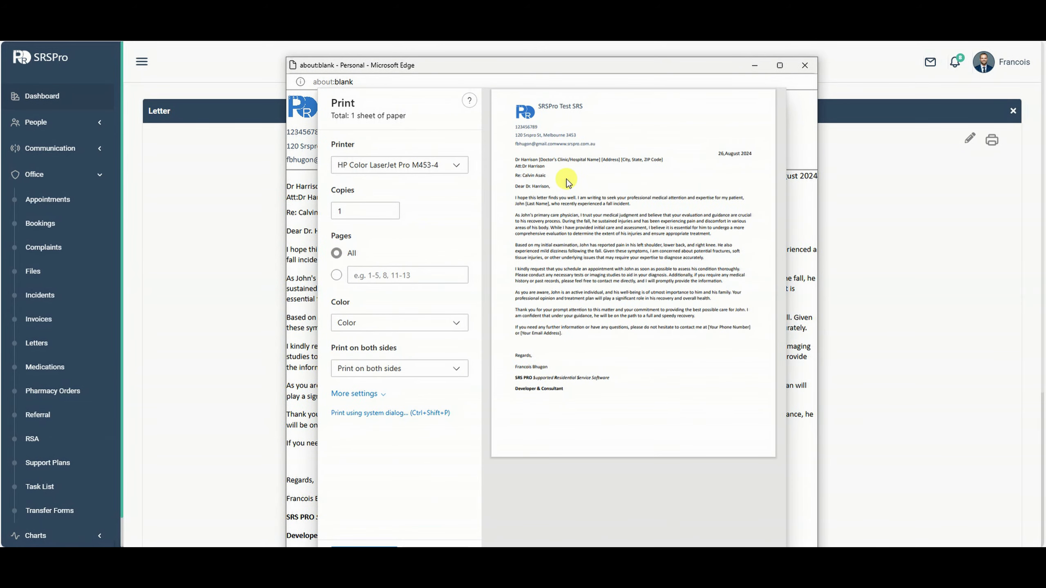
{"action": "left_click", "coordinate": [457, 165]}
{"action": "scroll", "coordinate": [428, 241], "scroll_direction": "up", "scroll_amount": 5}
{"action": "left_click", "coordinate": [425, 117]}
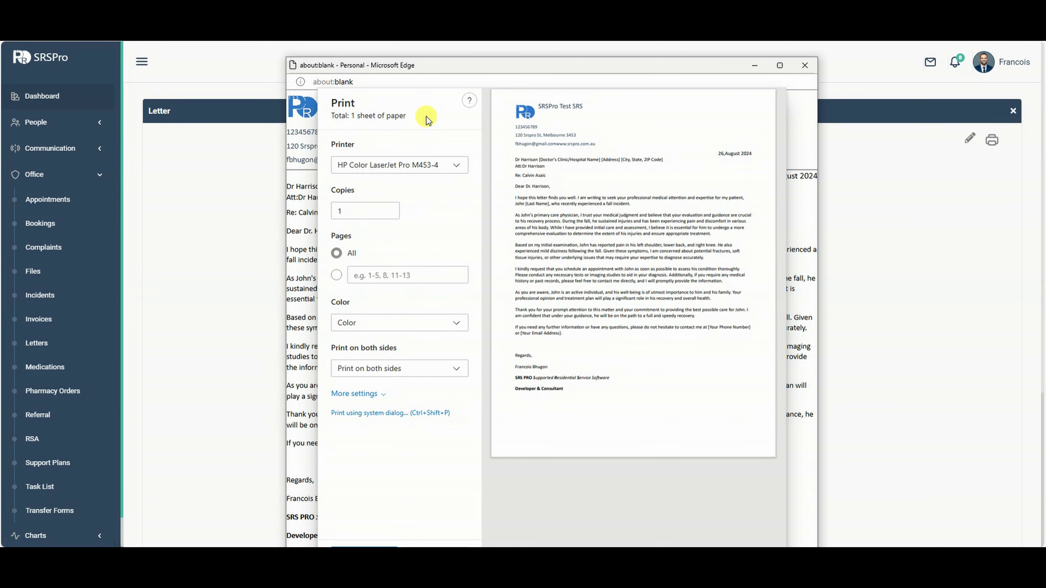
{"action": "left_click", "coordinate": [800, 67]}
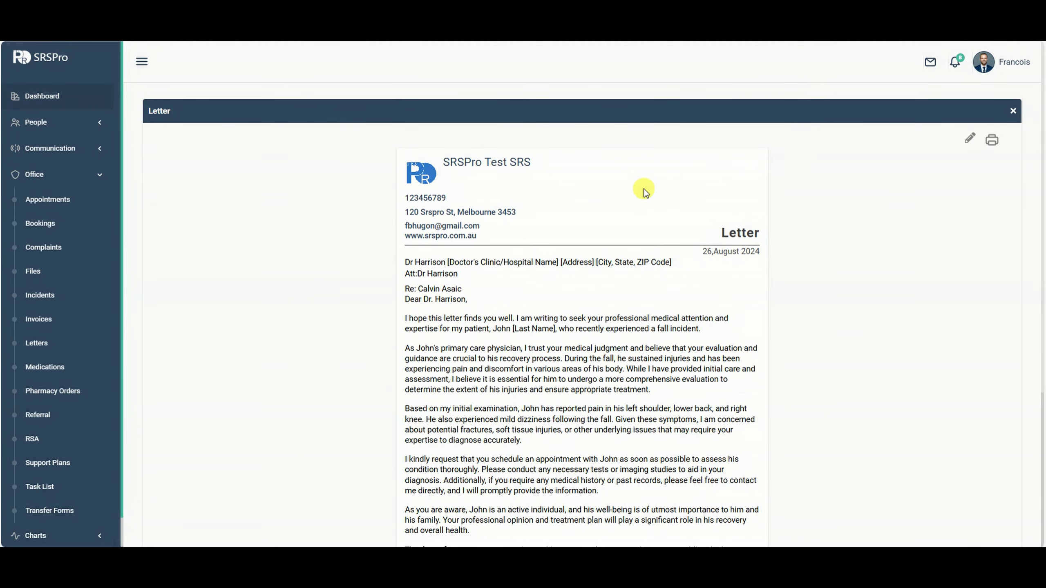
{"action": "scroll", "coordinate": [675, 198], "scroll_direction": "down", "scroll_amount": 5}
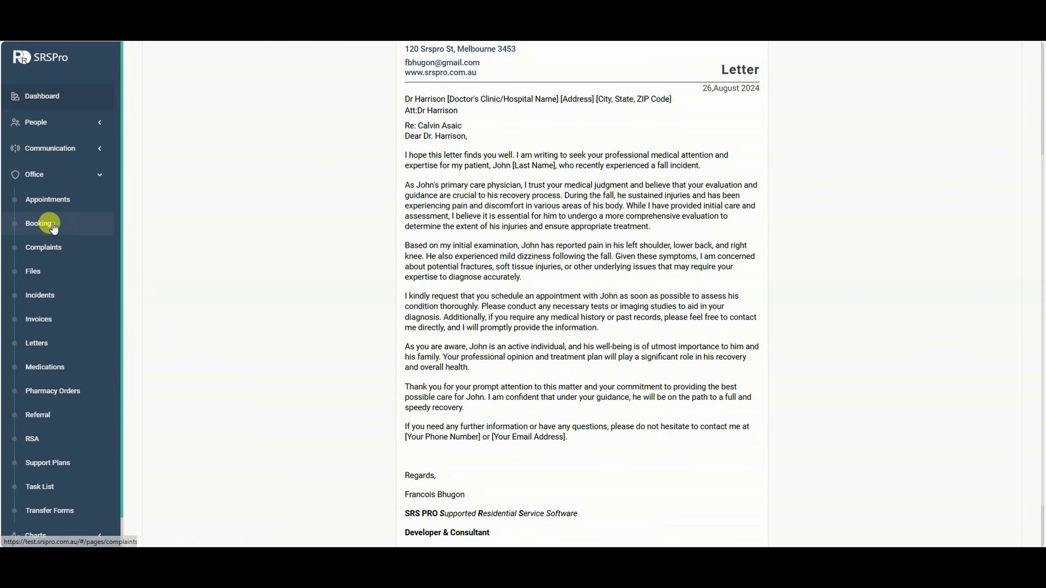
{"action": "left_click", "coordinate": [52, 344]}
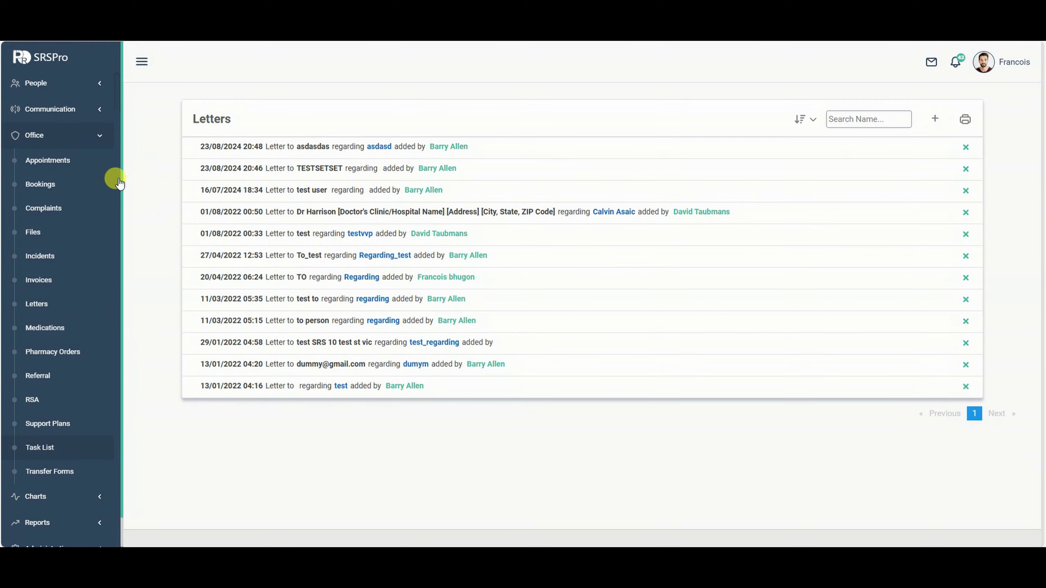
Switch to the Office Bookings page with its room vacancies panel.
{"action": "left_click", "coordinate": [56, 185]}
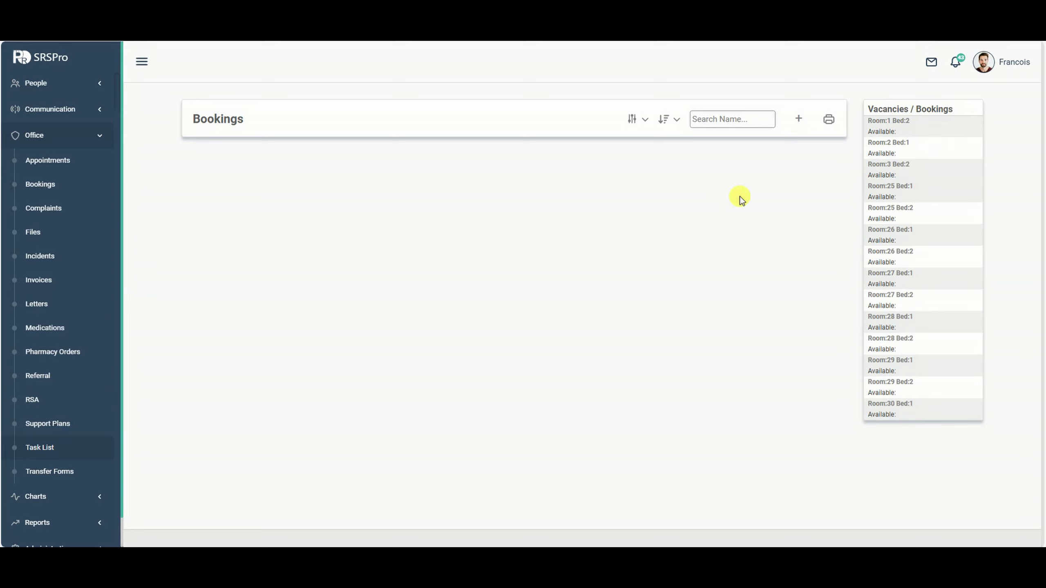
Set the bookings Sort List to All, then to Future, leaving the list empty.
{"action": "left_click", "coordinate": [644, 122]}
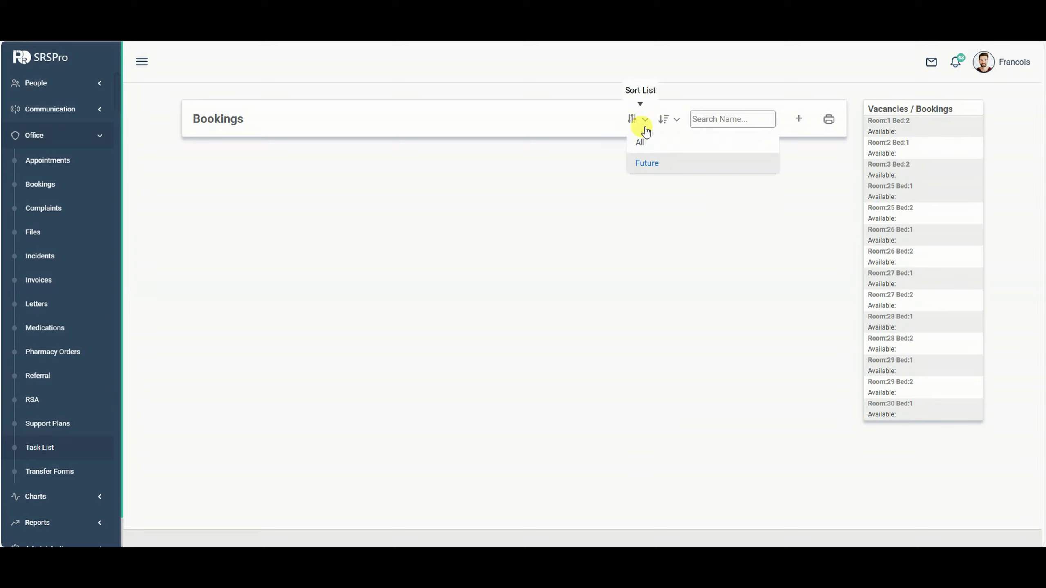
{"action": "left_click", "coordinate": [641, 143]}
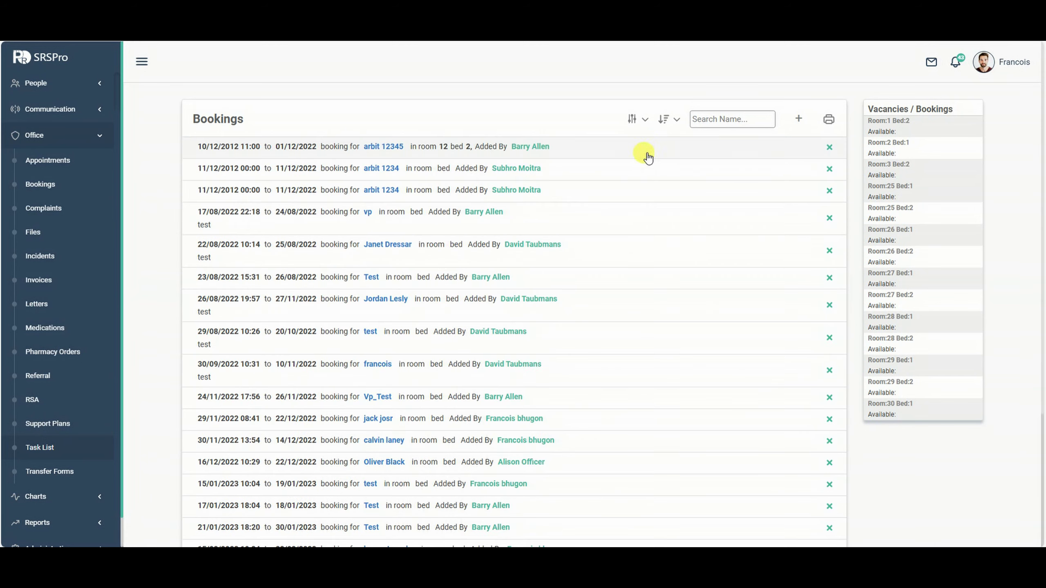
{"action": "left_click", "coordinate": [645, 126]}
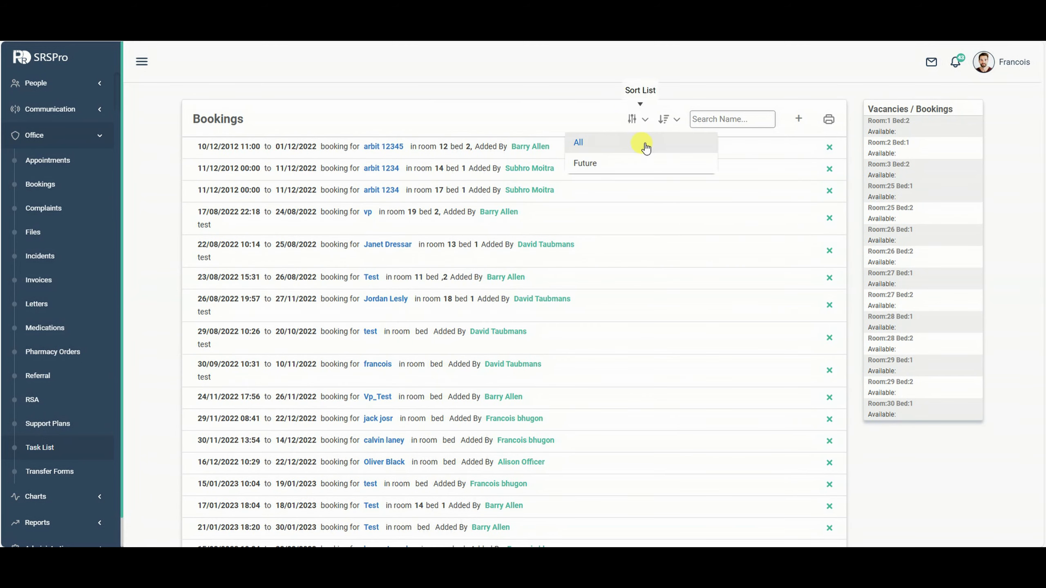
{"action": "left_click", "coordinate": [633, 165]}
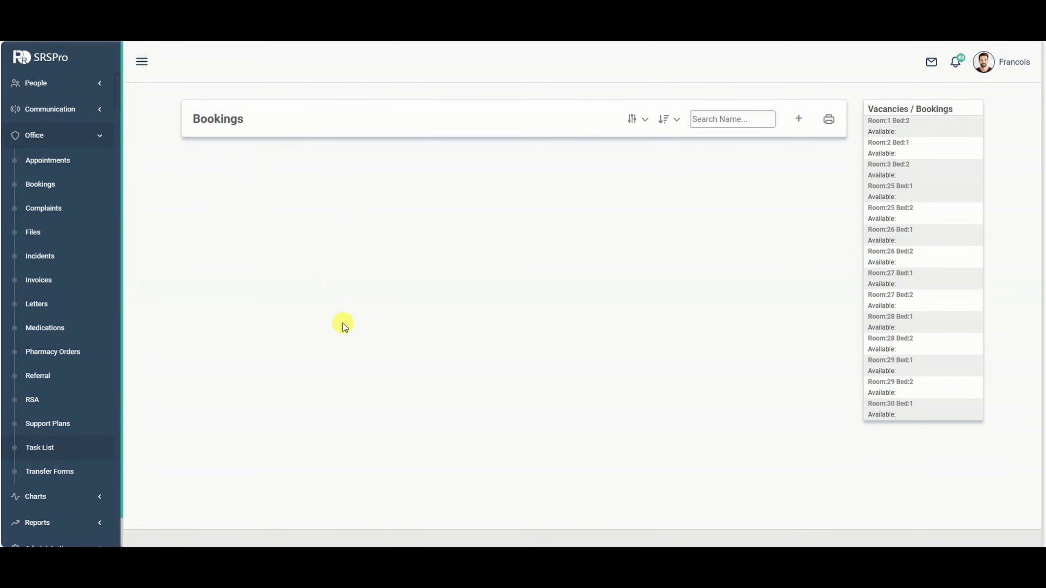
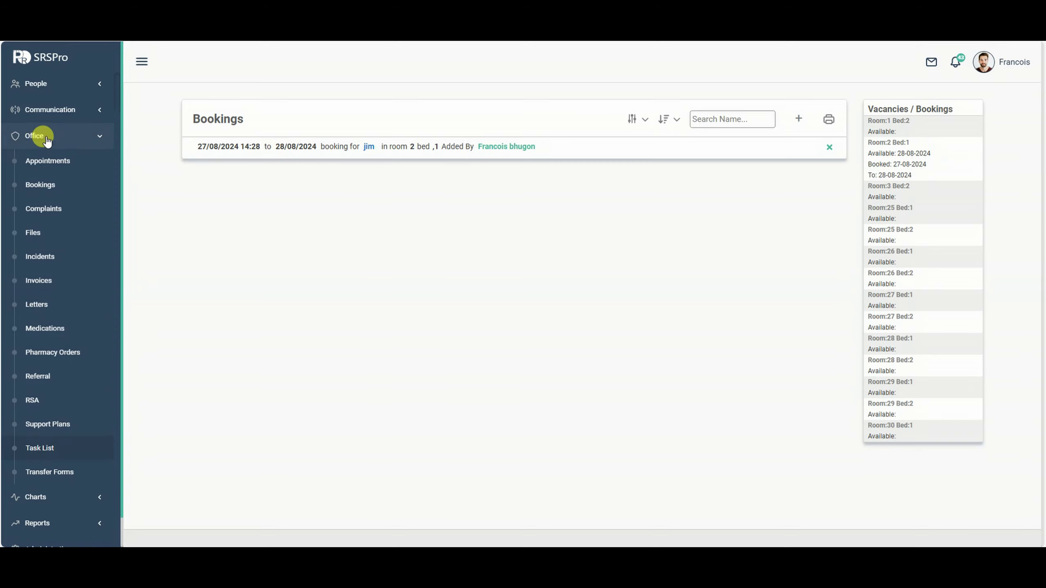
Scroll up the Bookings page to show the single room 2 booking beside the vacancies.
{"action": "scroll", "coordinate": [38, 135], "scroll_direction": "up", "scroll_amount": 1}
{"action": "left_click", "coordinate": [186, 149]}
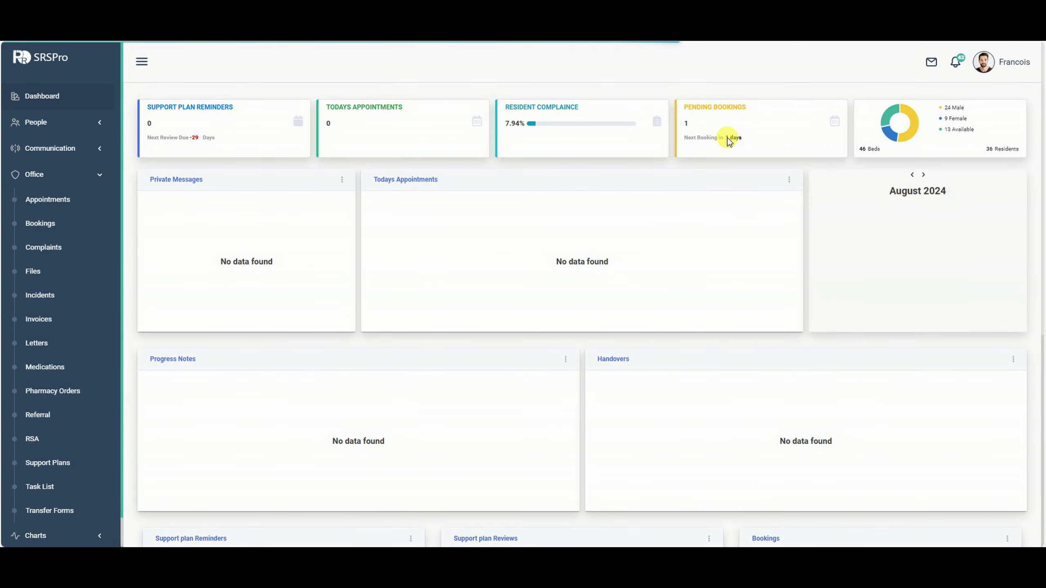
{"action": "scroll", "coordinate": [778, 343], "scroll_direction": "down", "scroll_amount": 5}
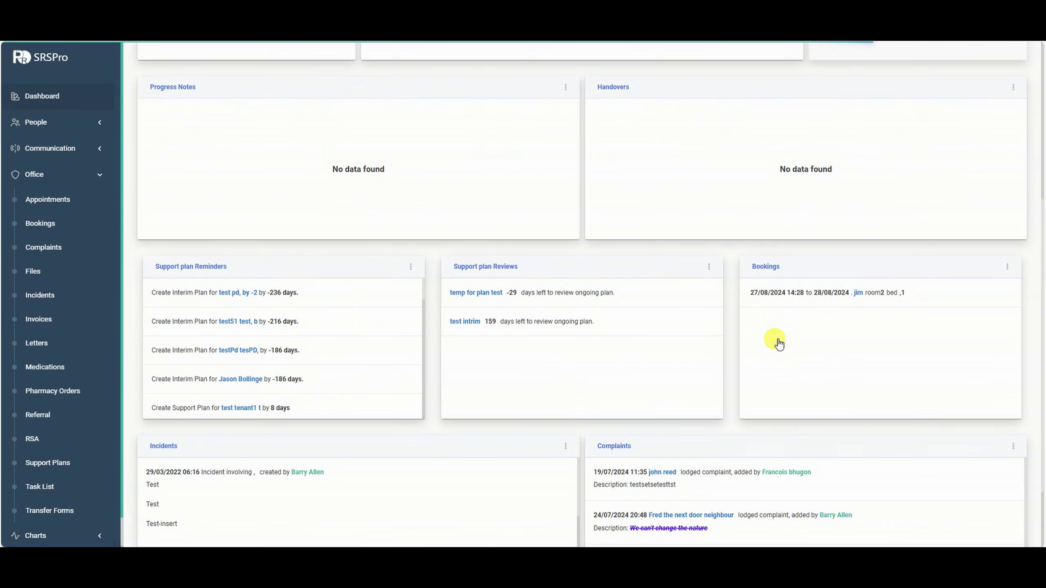
{"action": "left_click", "coordinate": [844, 294]}
{"action": "left_click", "coordinate": [723, 96]}
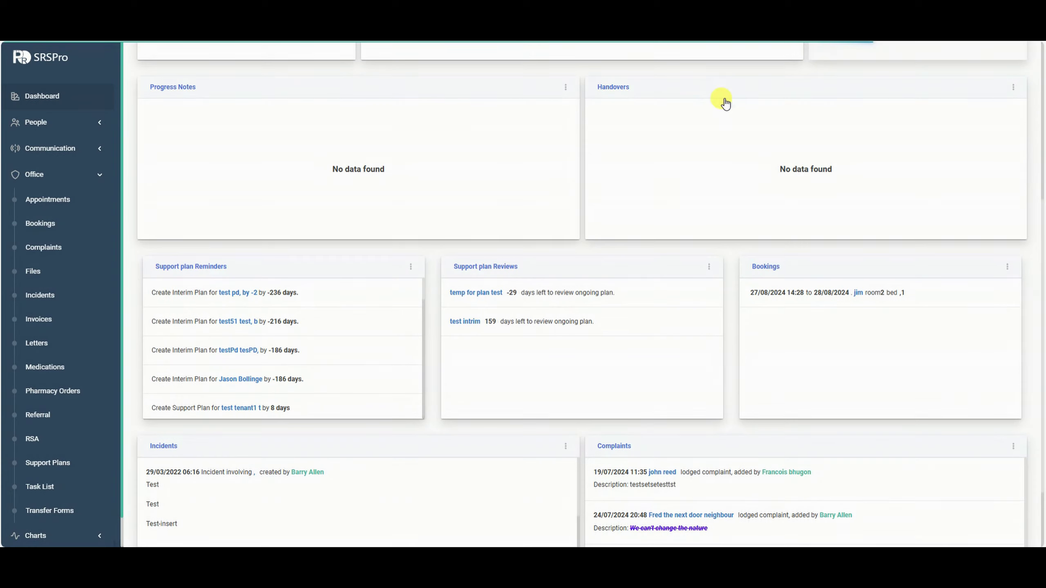
{"action": "scroll", "coordinate": [201, 234], "scroll_direction": "up", "scroll_amount": 5}
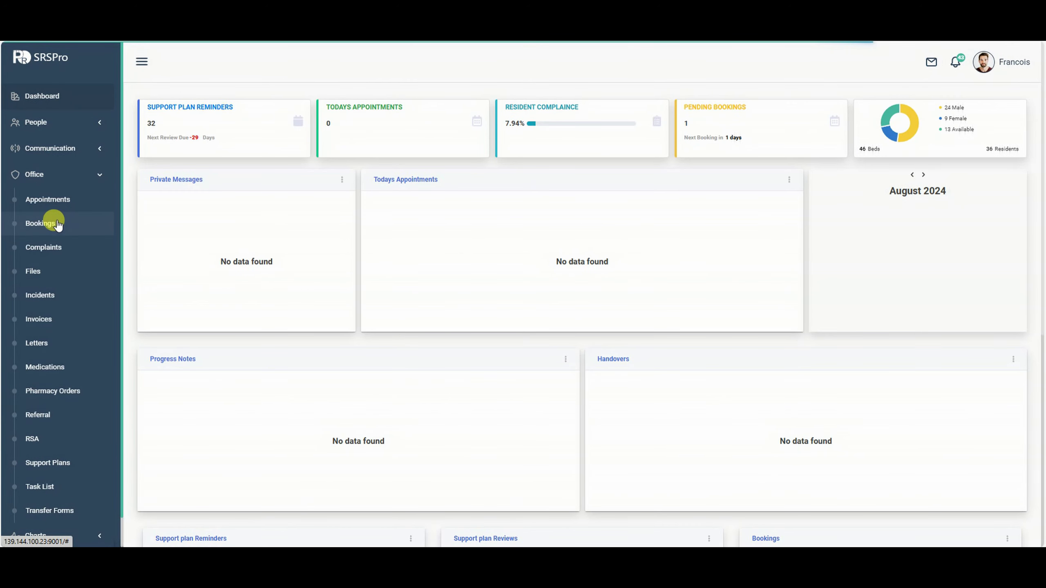
{"action": "left_click", "coordinate": [57, 226]}
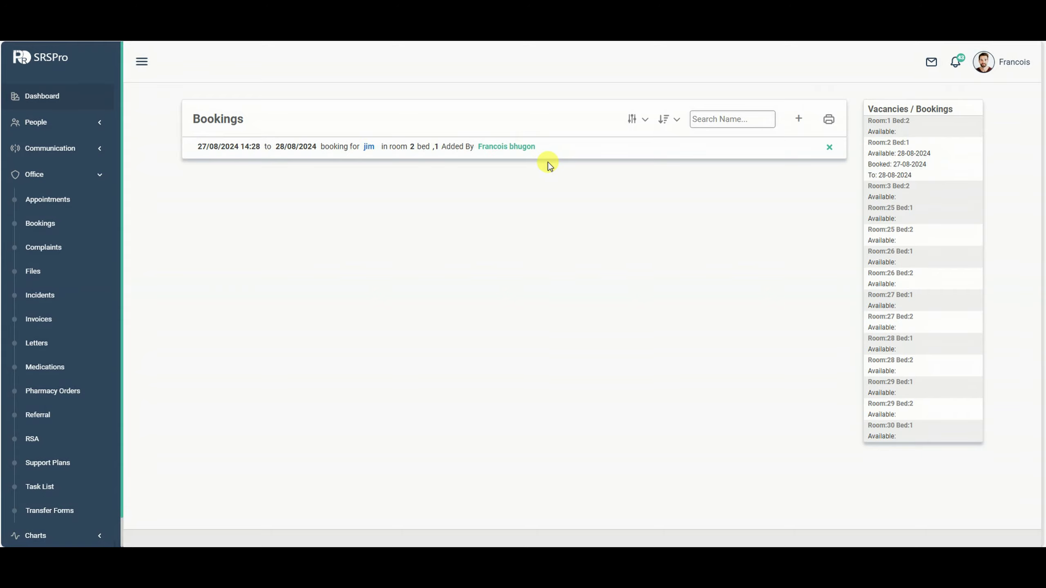
{"action": "left_click", "coordinate": [600, 151]}
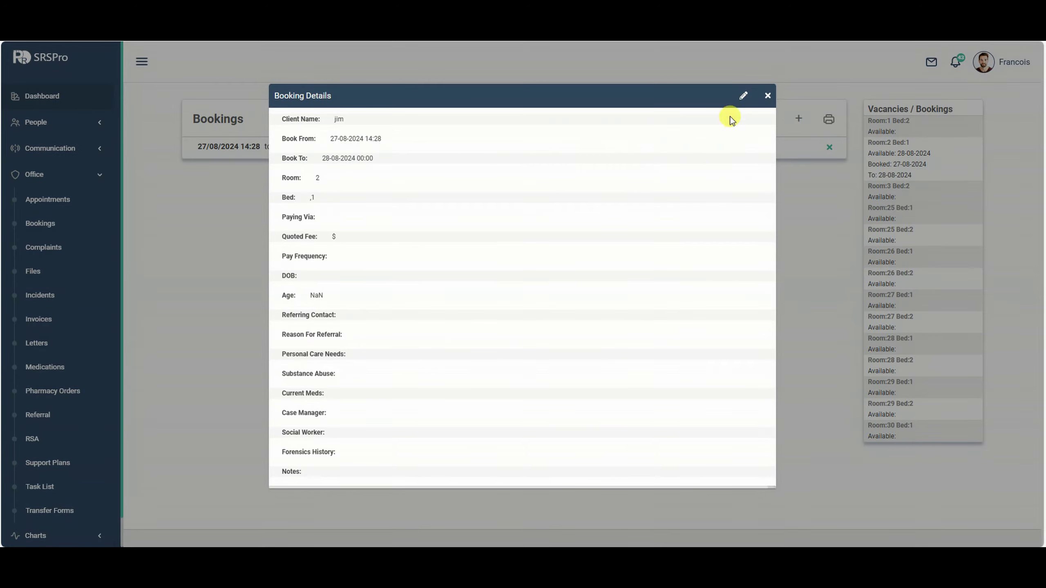
{"action": "left_click", "coordinate": [740, 98]}
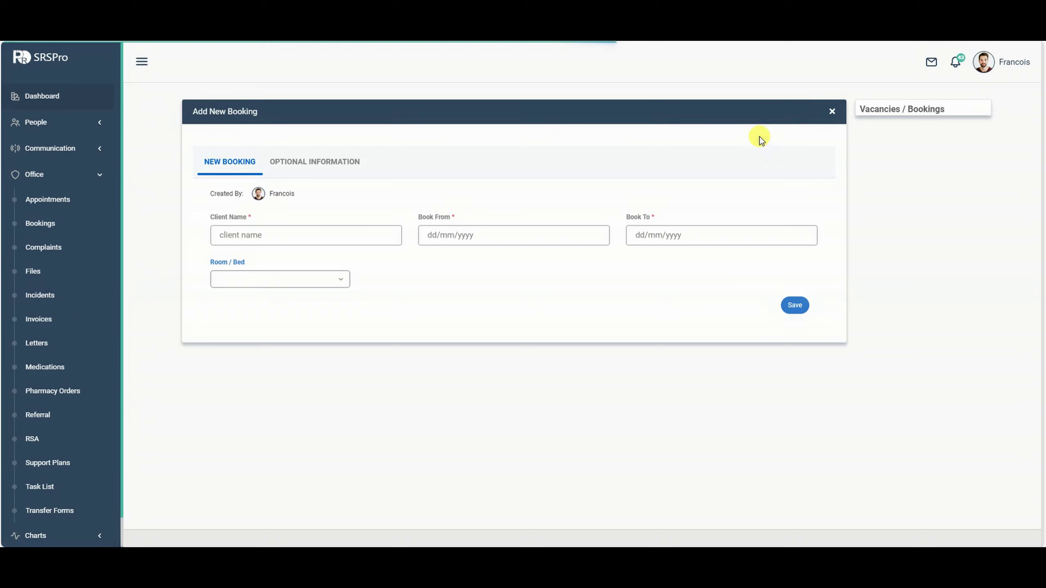
{"action": "left_click", "coordinate": [350, 166]}
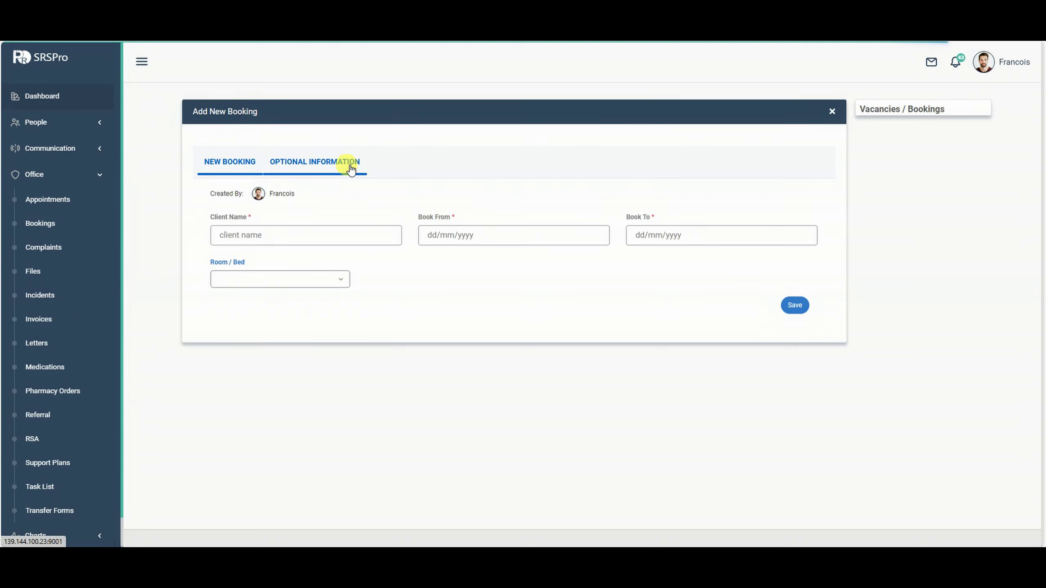
{"action": "left_click", "coordinate": [237, 168]}
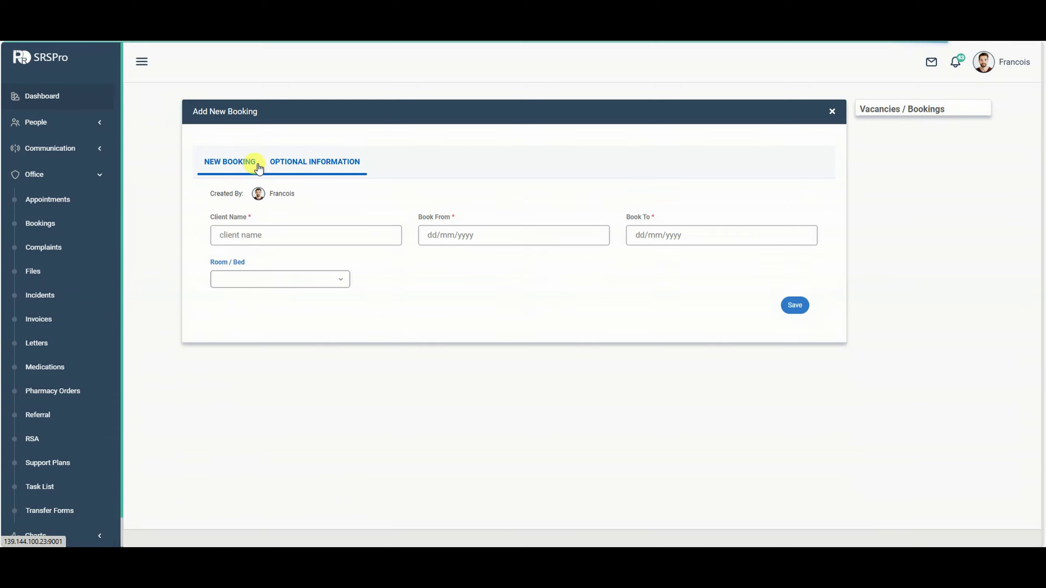
{"action": "left_click", "coordinate": [294, 164]}
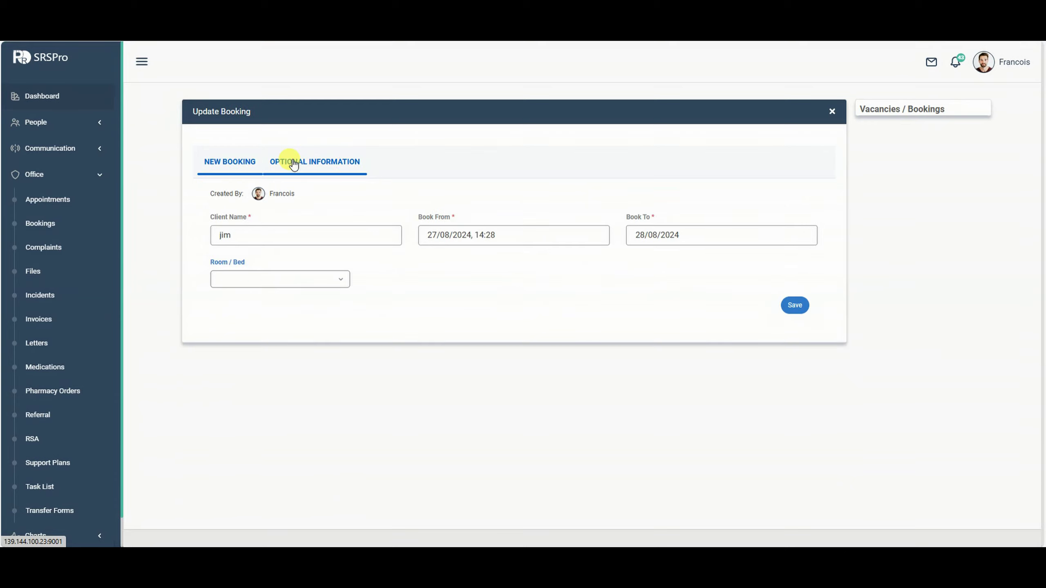
{"action": "scroll", "coordinate": [488, 283], "scroll_direction": "down", "scroll_amount": 8}
{"action": "scroll", "coordinate": [533, 301], "scroll_direction": "up", "scroll_amount": 5}
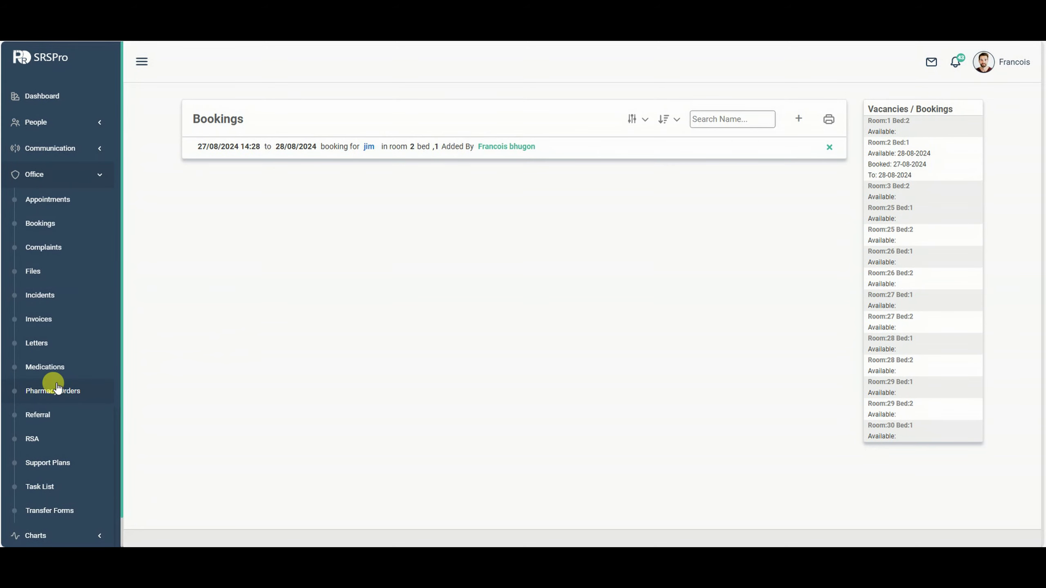
Open Pharmacy Orders and scroll through the orders' Order Sent and Meds Received statuses.
{"action": "left_click", "coordinate": [58, 389]}
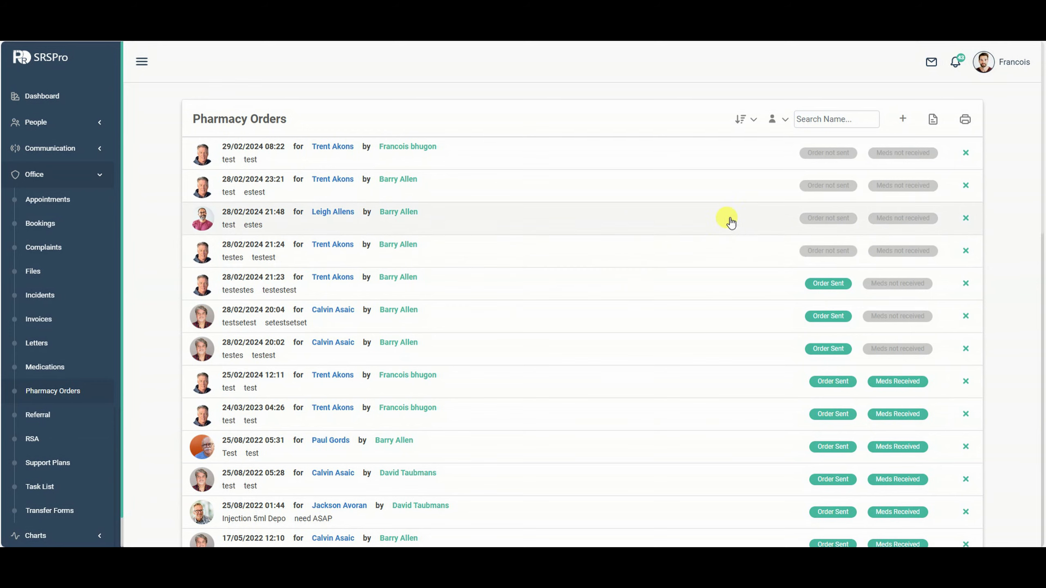
{"action": "scroll", "coordinate": [726, 249], "scroll_direction": "down", "scroll_amount": 1}
{"action": "scroll", "coordinate": [727, 252], "scroll_direction": "up", "scroll_amount": 1}
{"action": "scroll", "coordinate": [788, 239], "scroll_direction": "down", "scroll_amount": 2}
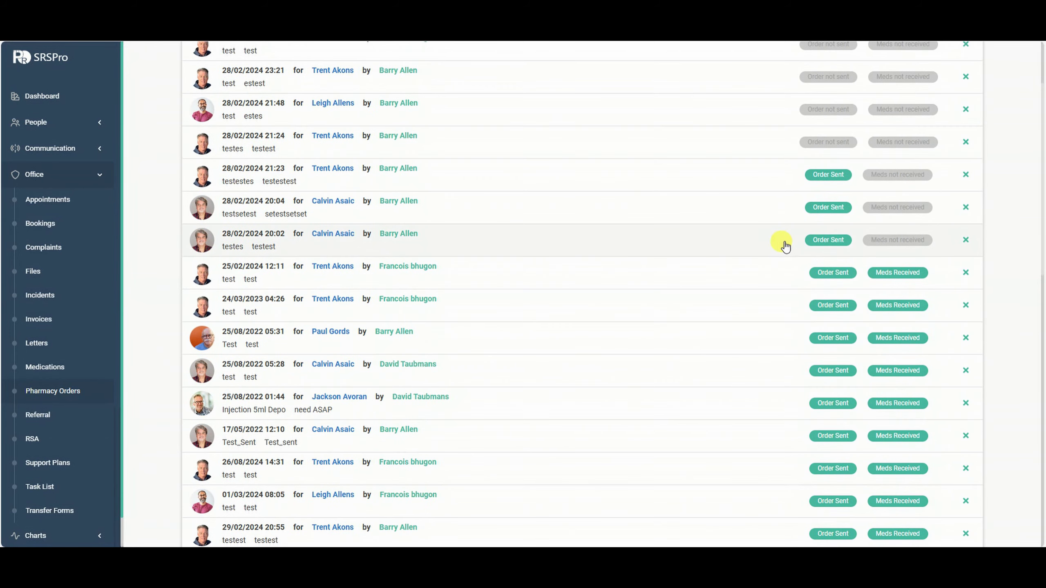
{"action": "scroll", "coordinate": [785, 246], "scroll_direction": "up", "scroll_amount": 2}
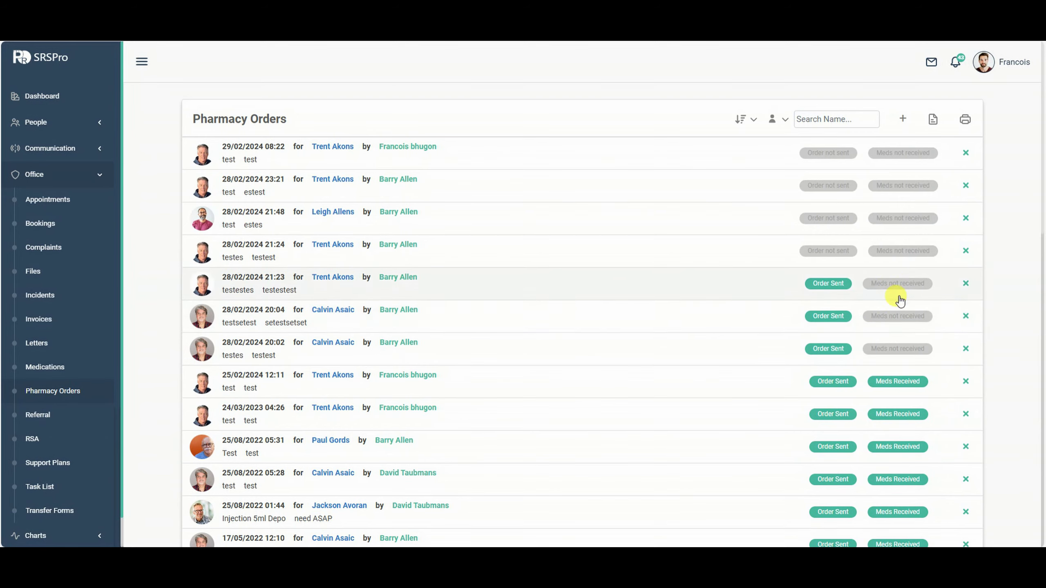
{"action": "scroll", "coordinate": [898, 330], "scroll_direction": "down", "scroll_amount": 1}
{"action": "scroll", "coordinate": [899, 327], "scroll_direction": "down", "scroll_amount": 1}
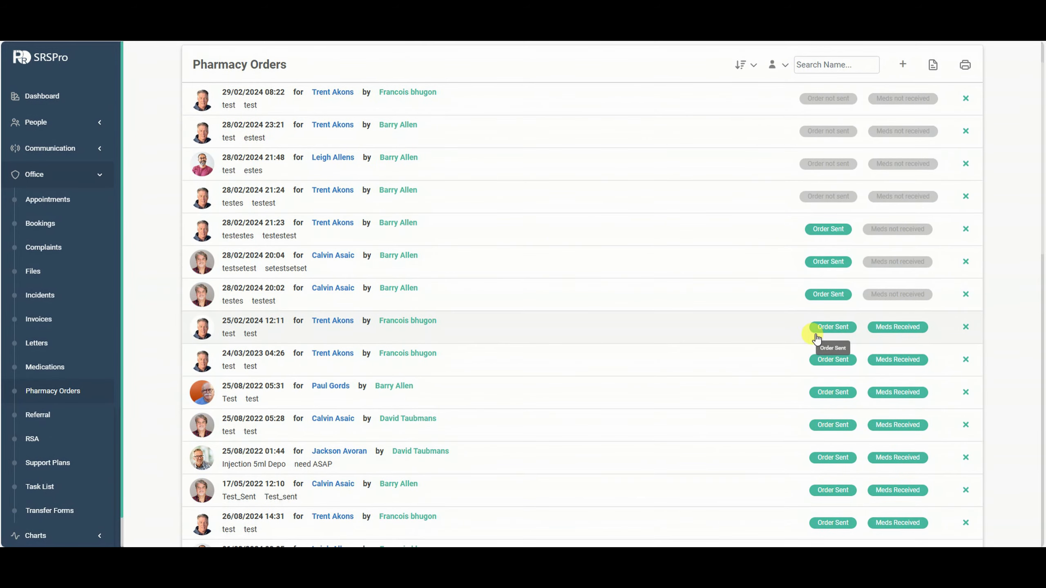
{"action": "scroll", "coordinate": [885, 354], "scroll_direction": "up", "scroll_amount": 1}
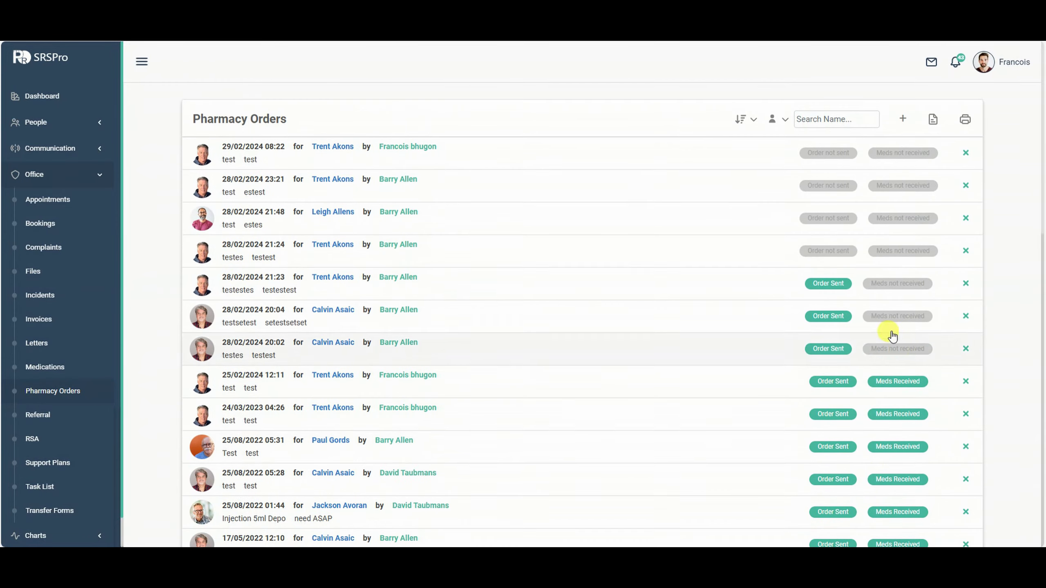
Add a pharmacy order for a resident with medication details 'testsetestest'.
{"action": "left_click", "coordinate": [901, 120]}
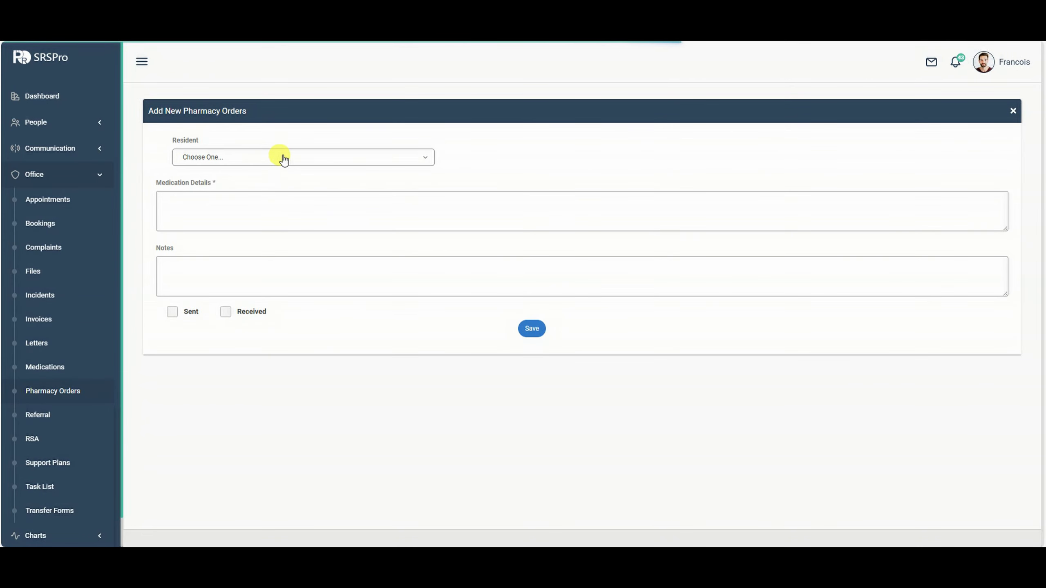
{"action": "left_click", "coordinate": [284, 159]}
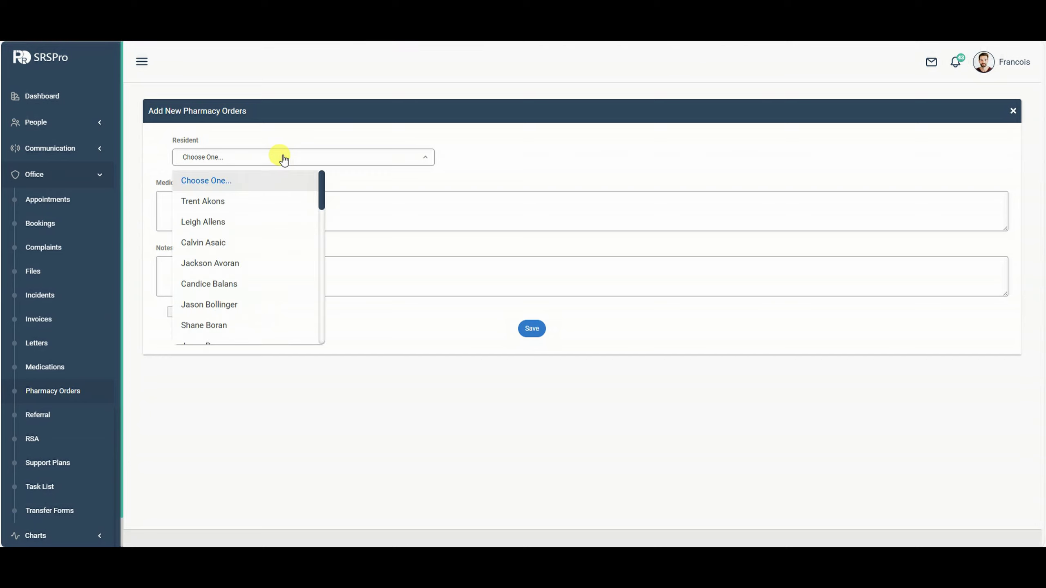
{"action": "left_click", "coordinate": [213, 209]}
{"action": "left_click", "coordinate": [213, 206]}
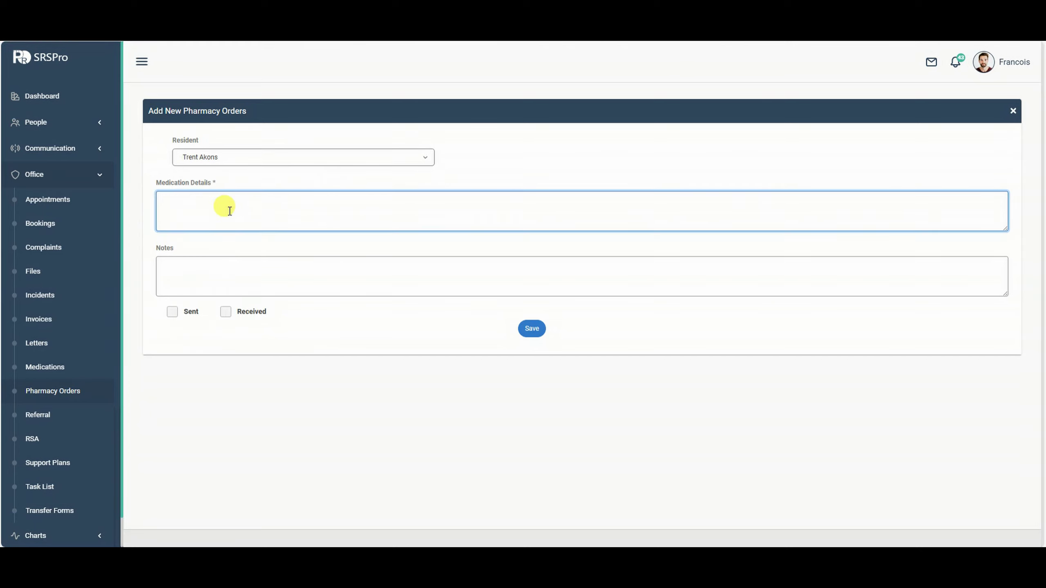
{"action": "type", "text": "testsetes"}
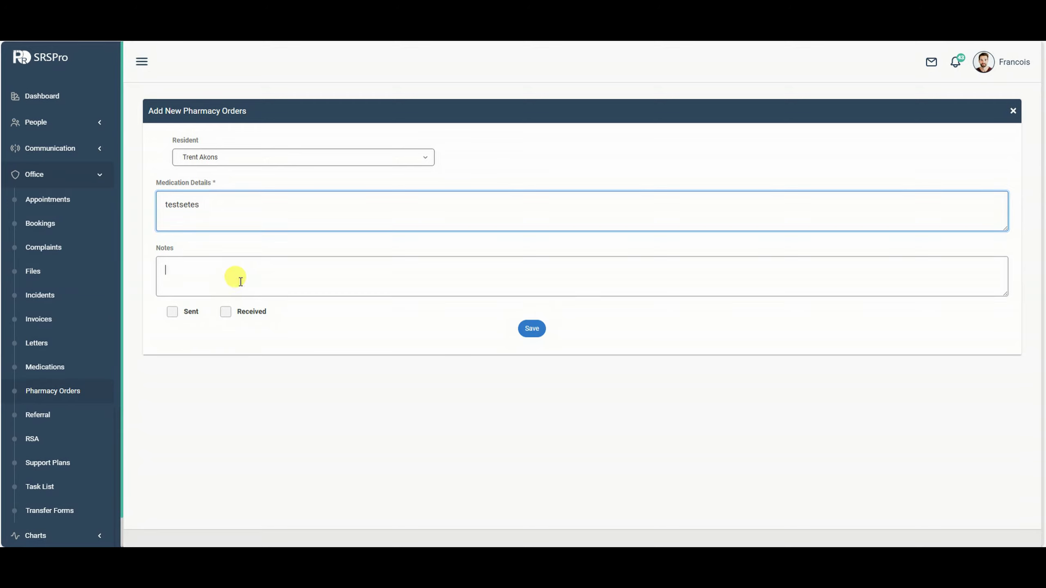
{"action": "type", "text": "testtes"}
{"action": "left_click", "coordinate": [535, 330]}
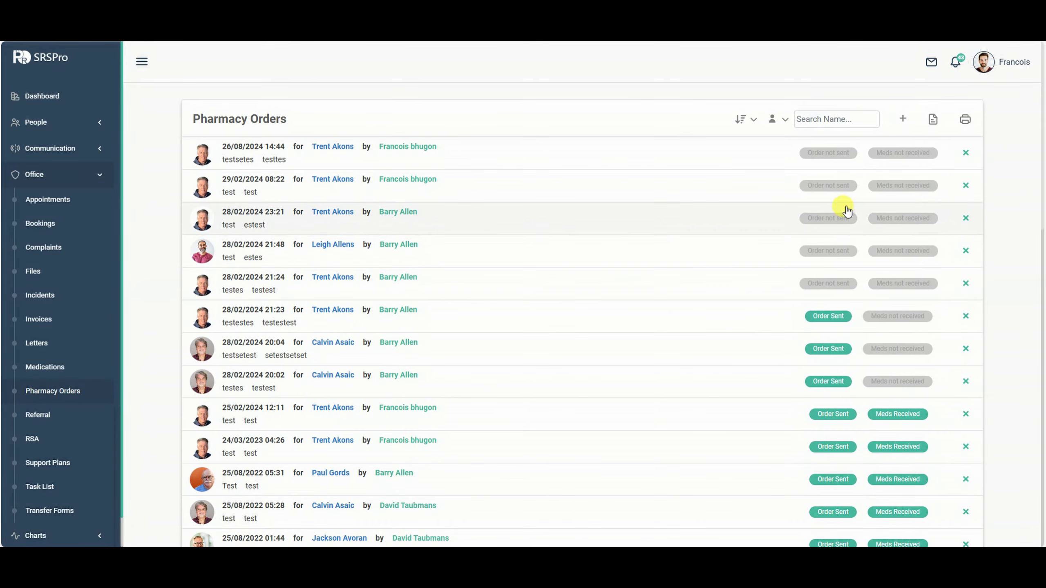
Generate the pharmacy order form for 1–28 February 2024.
{"action": "left_click", "coordinate": [932, 118]}
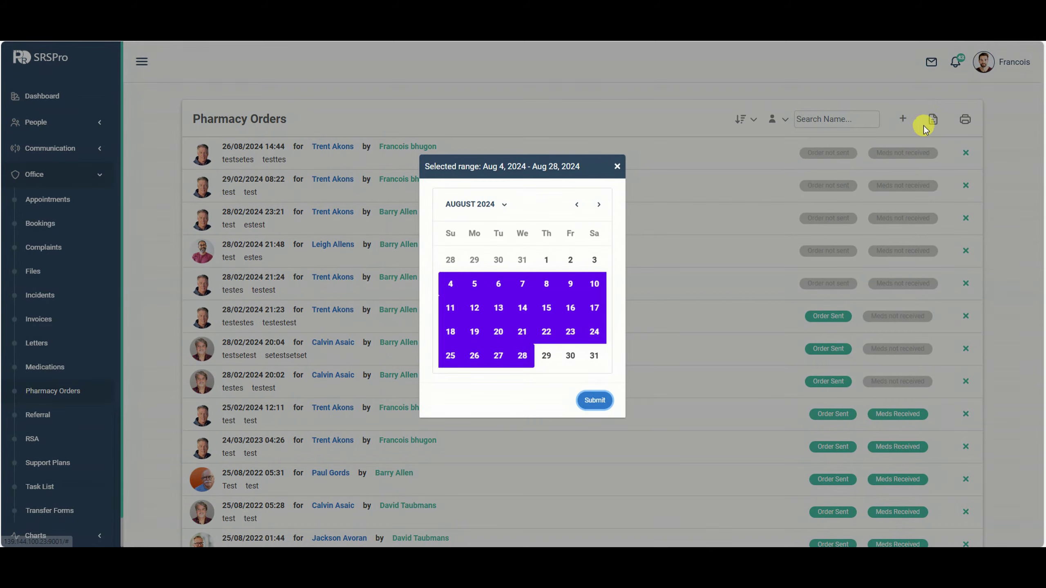
{"action": "left_click", "coordinate": [575, 205]}
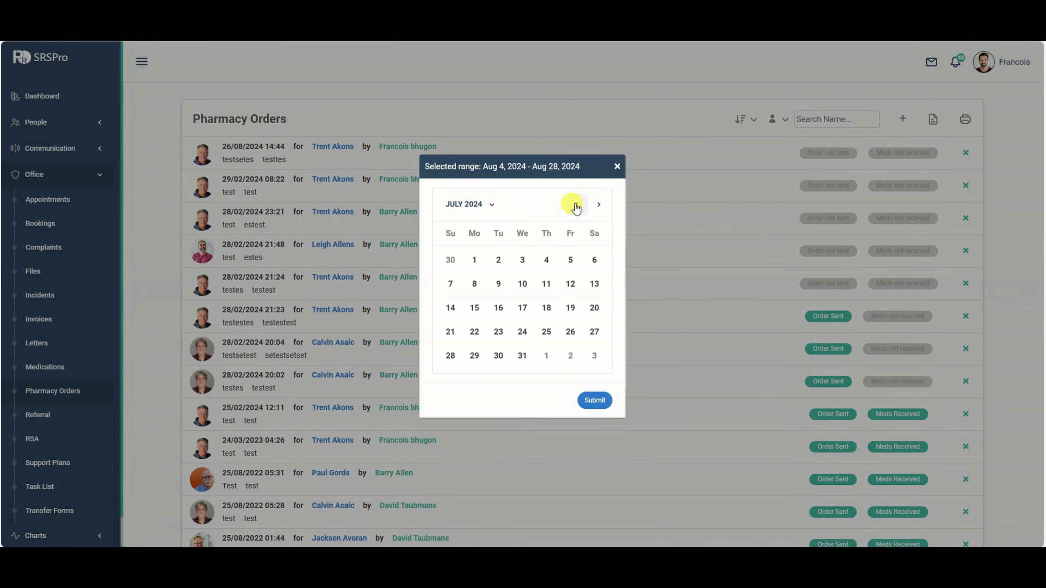
{"action": "left_click", "coordinate": [596, 204]}
{"action": "left_click", "coordinate": [576, 205]}
{"action": "left_click", "coordinate": [576, 205]}
{"action": "left_click", "coordinate": [576, 205]}
{"action": "left_click", "coordinate": [576, 204]}
{"action": "left_click", "coordinate": [576, 205]}
{"action": "left_click", "coordinate": [576, 204]}
{"action": "left_click", "coordinate": [546, 260]}
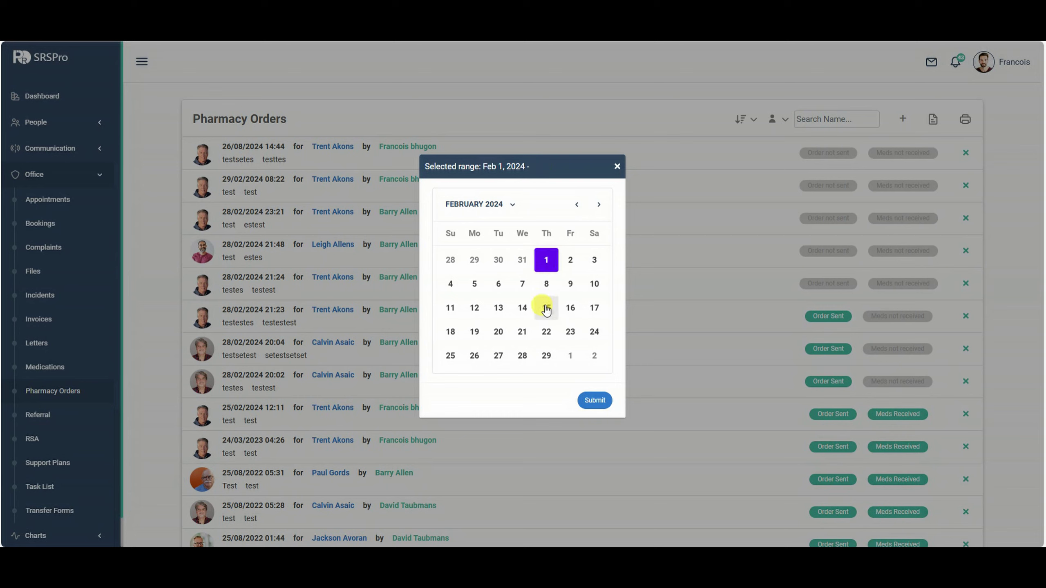
{"action": "left_click", "coordinate": [521, 355]}
{"action": "left_click", "coordinate": [592, 400]}
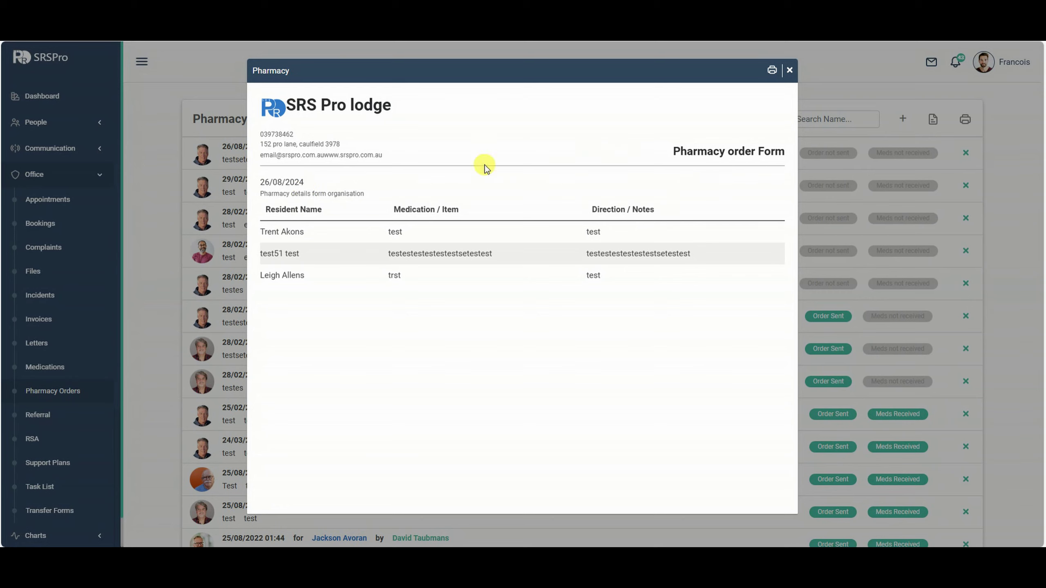
Preview the order form for printing, cancel the print, and close the form.
{"action": "left_click", "coordinate": [770, 70]}
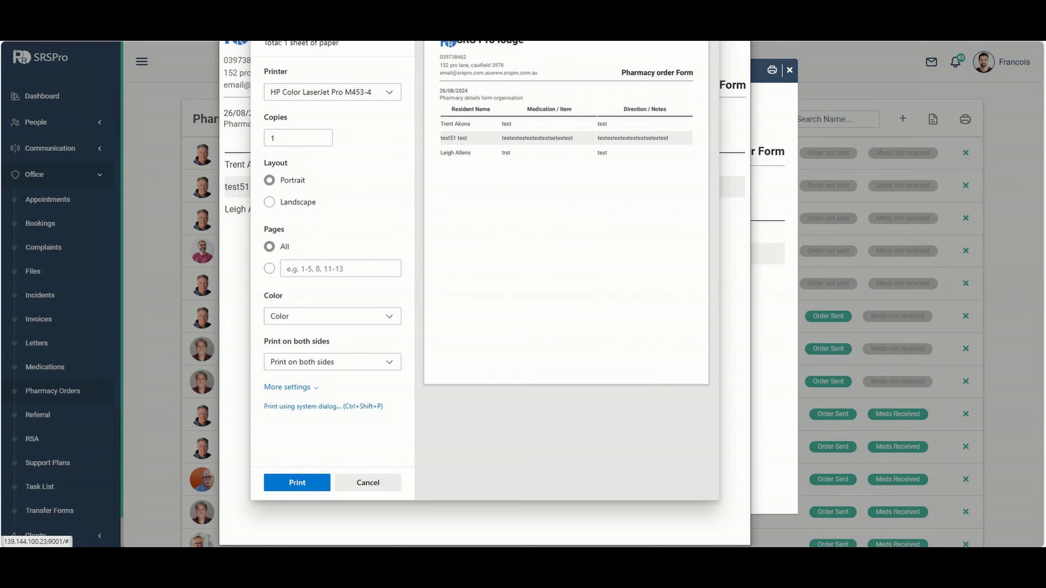
{"action": "left_click_drag", "start_coordinate": [540, 16], "coordinate": [564, 50]}
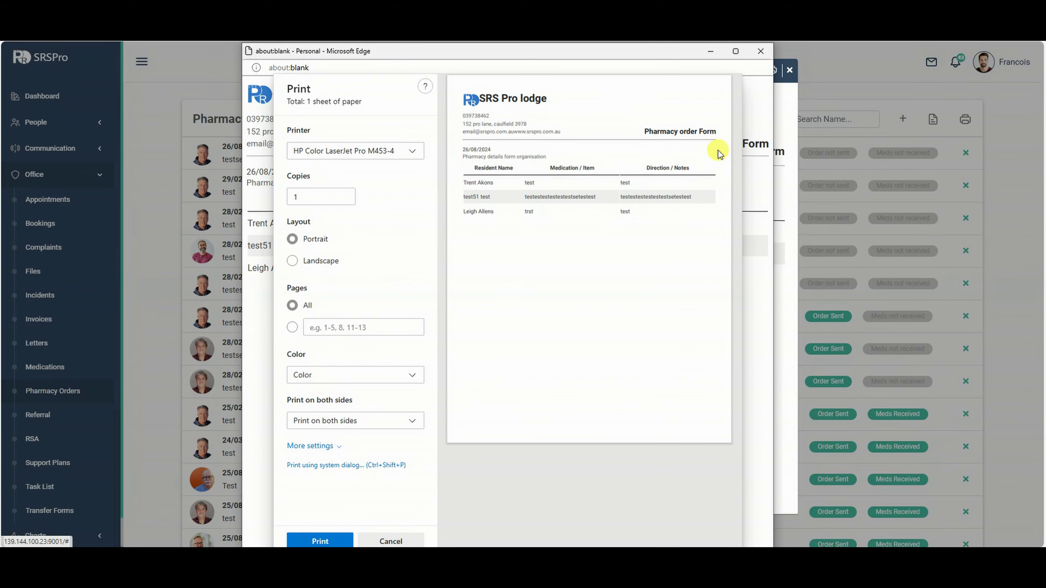
{"action": "left_click", "coordinate": [760, 52]}
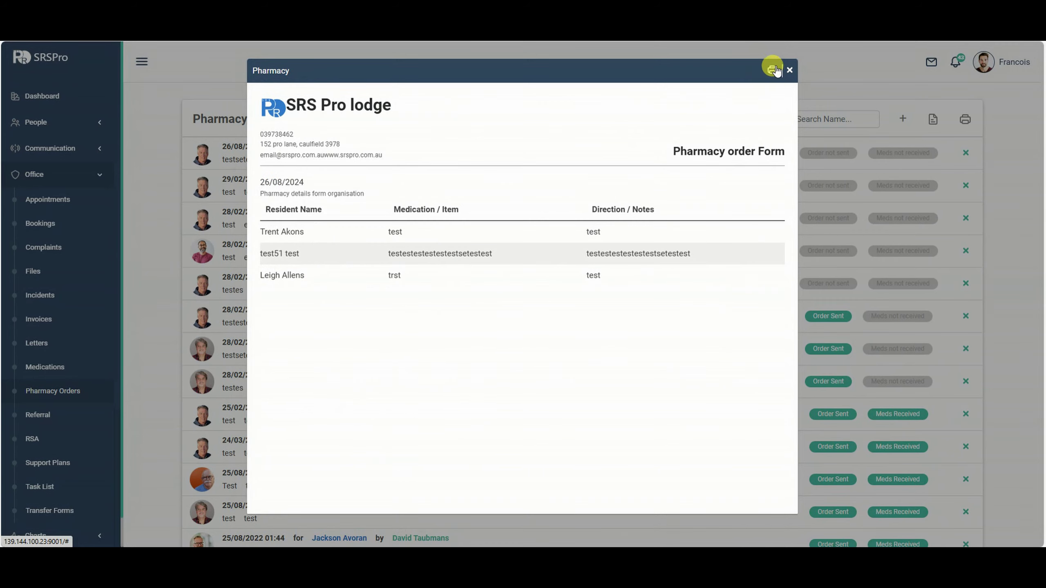
{"action": "left_click", "coordinate": [789, 70]}
Mark the five pending orders as sent and the 28/02 20:02 and 21:23 orders as meds received.
{"action": "left_click", "coordinate": [828, 152]}
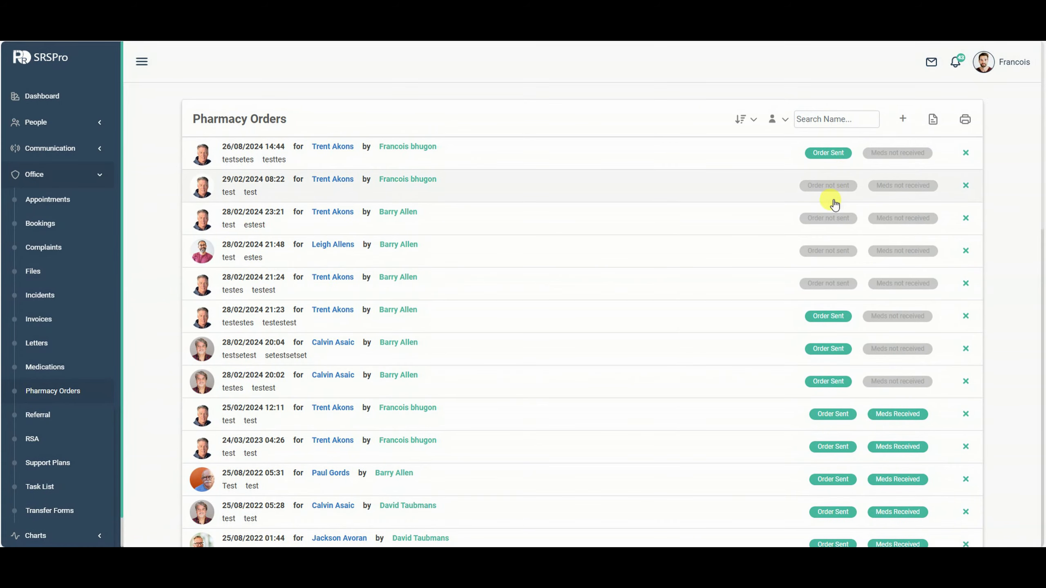
{"action": "left_click", "coordinate": [830, 218]}
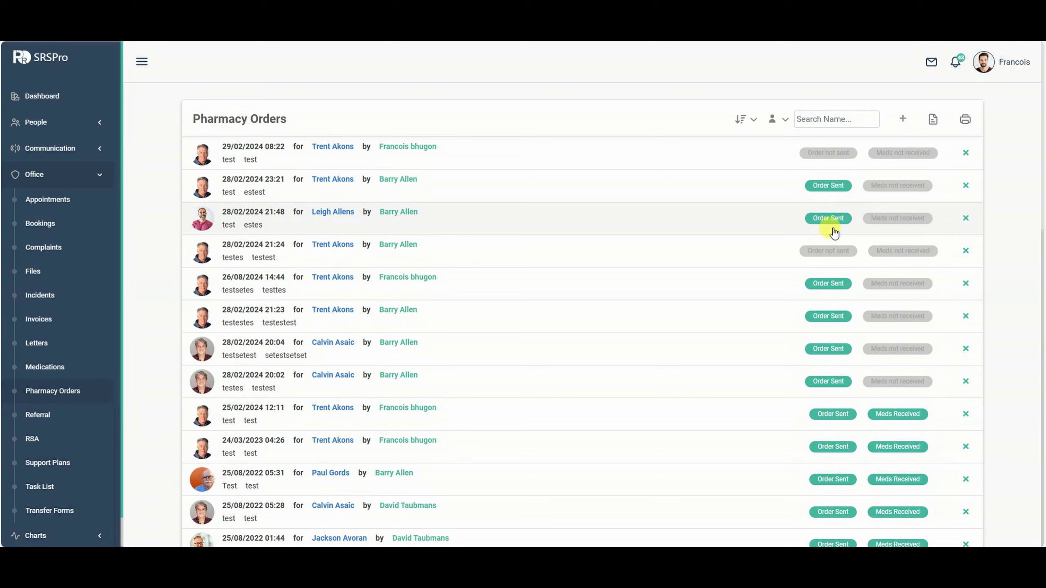
{"action": "left_click", "coordinate": [825, 160]}
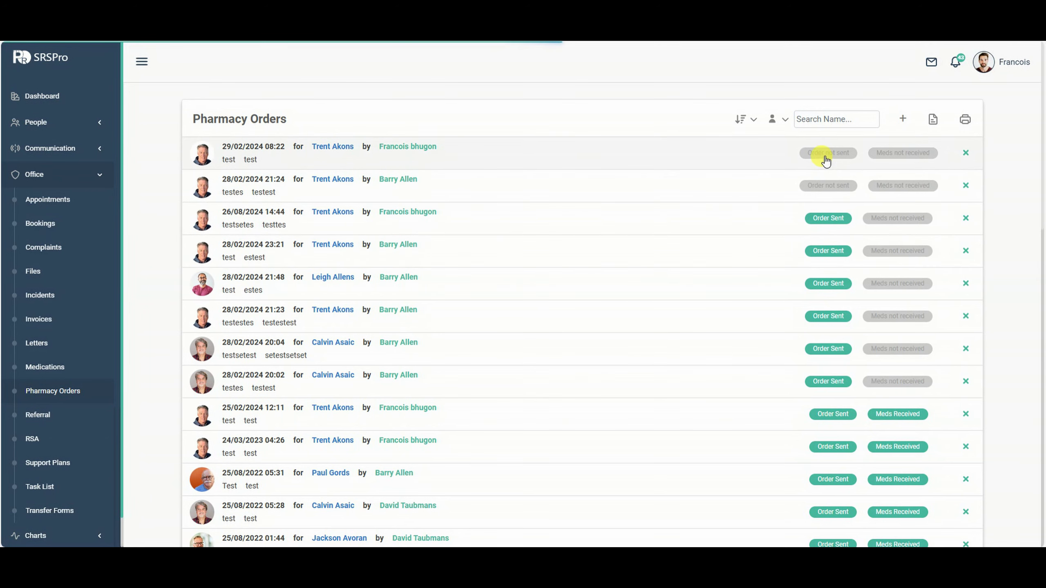
{"action": "left_click", "coordinate": [828, 187]}
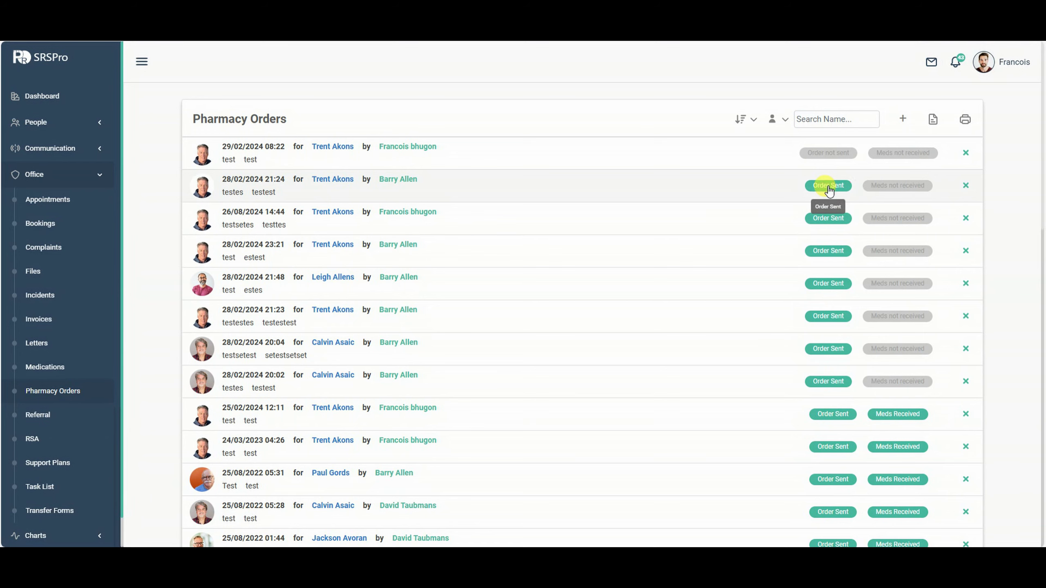
{"action": "left_click", "coordinate": [829, 154]}
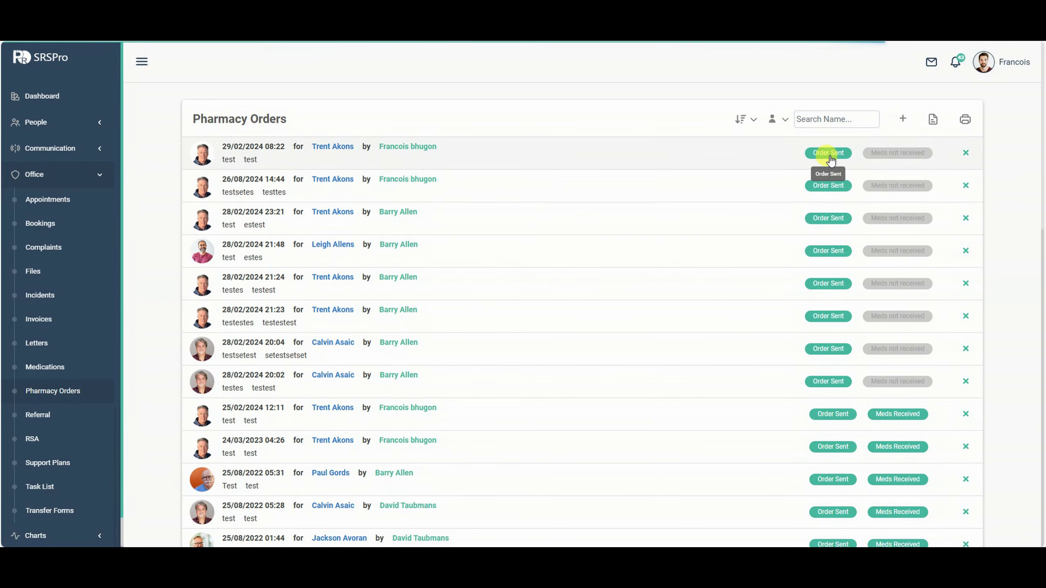
{"action": "left_click", "coordinate": [888, 381]}
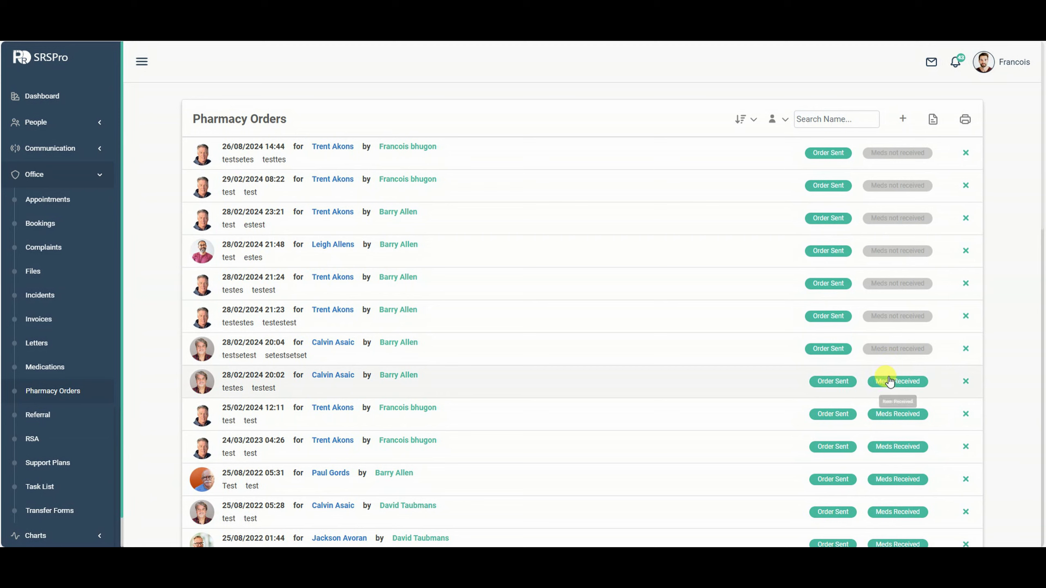
{"action": "left_click", "coordinate": [897, 316]}
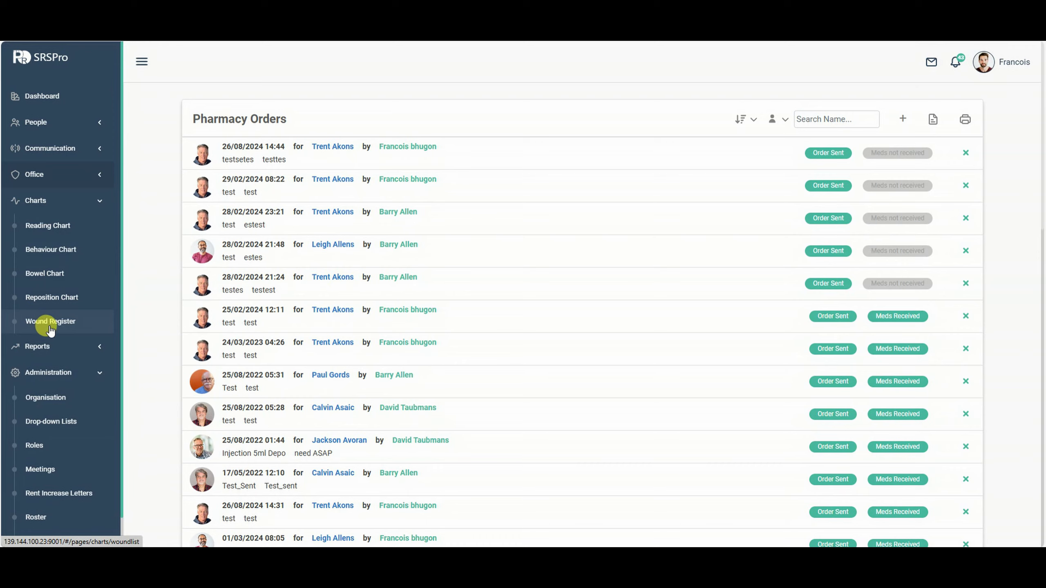
Open the first Wound Register entry for editing.
{"action": "left_click", "coordinate": [50, 326]}
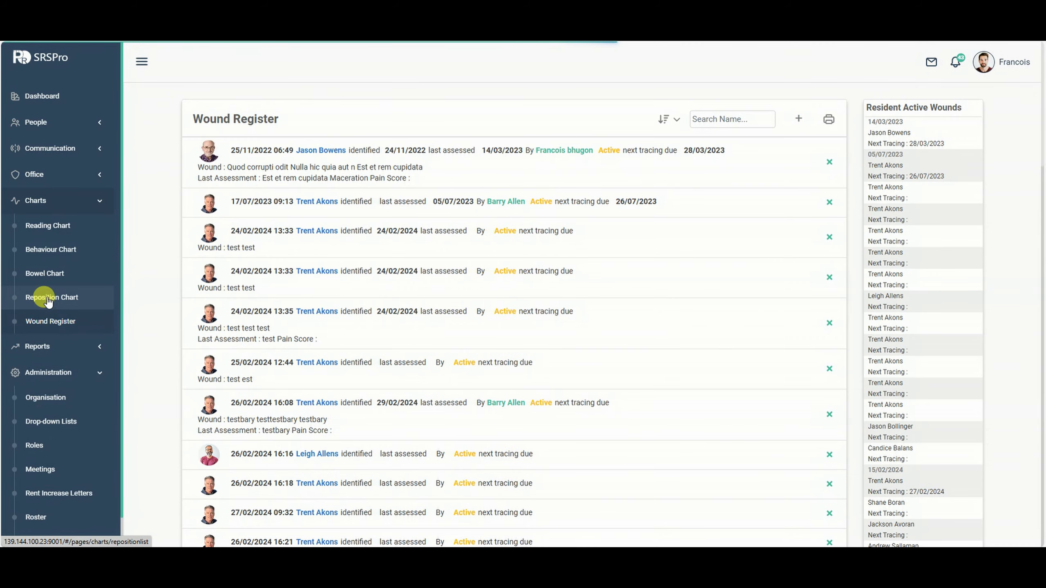
{"action": "left_click", "coordinate": [402, 170]}
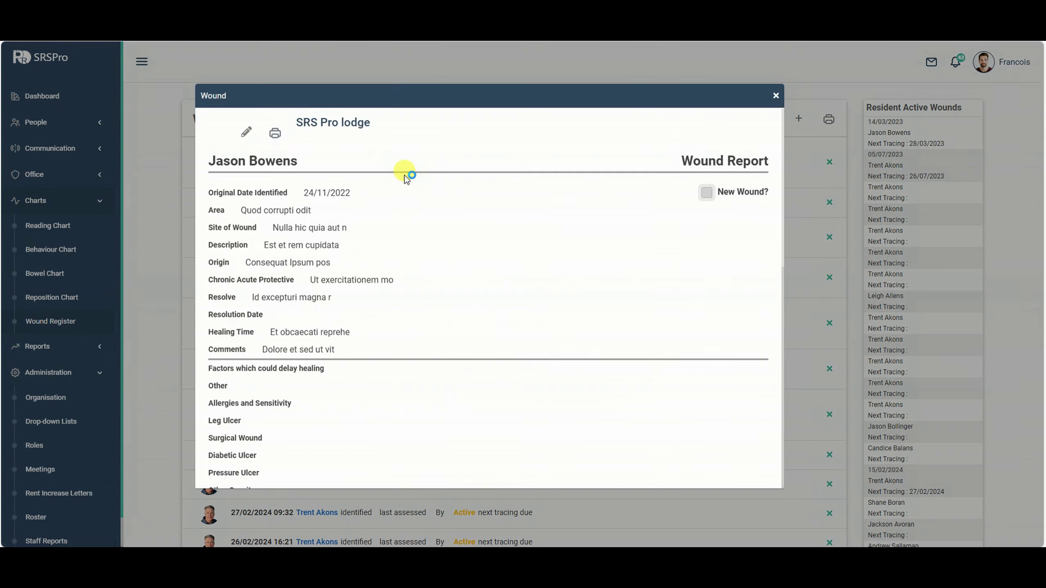
{"action": "scroll", "coordinate": [418, 201], "scroll_direction": "down", "scroll_amount": 5}
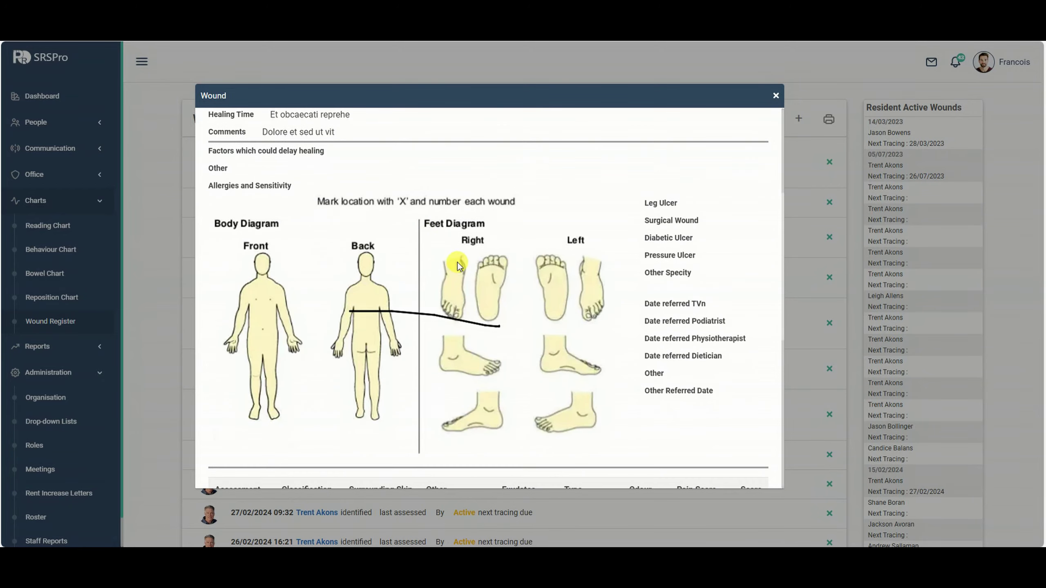
{"action": "scroll", "coordinate": [673, 182], "scroll_direction": "up", "scroll_amount": 5}
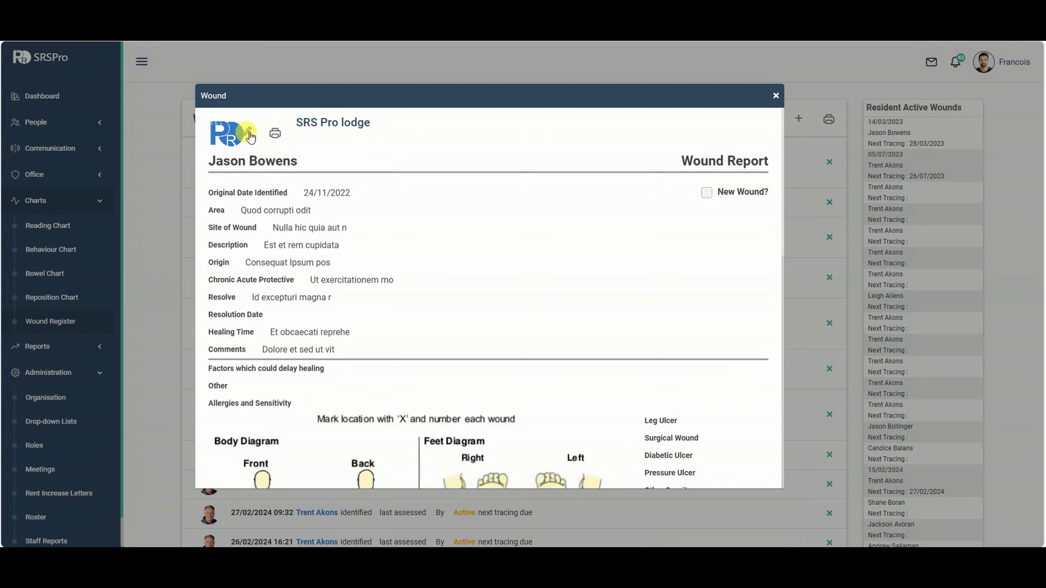
{"action": "left_click", "coordinate": [249, 134]}
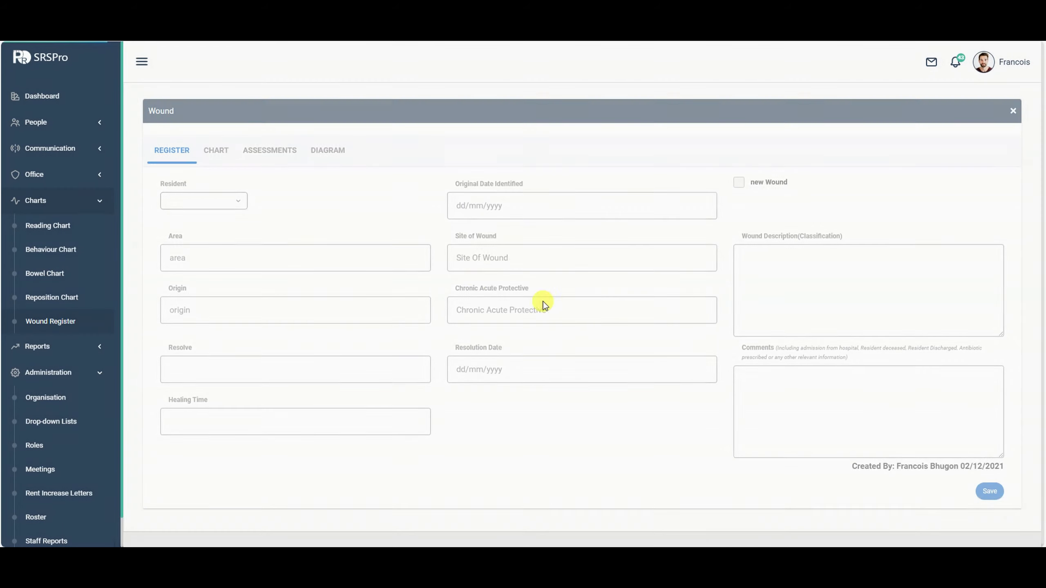
Draw an X on the chest in the body diagram and save the wound record.
{"action": "left_click", "coordinate": [211, 155]}
{"action": "left_click", "coordinate": [257, 155]}
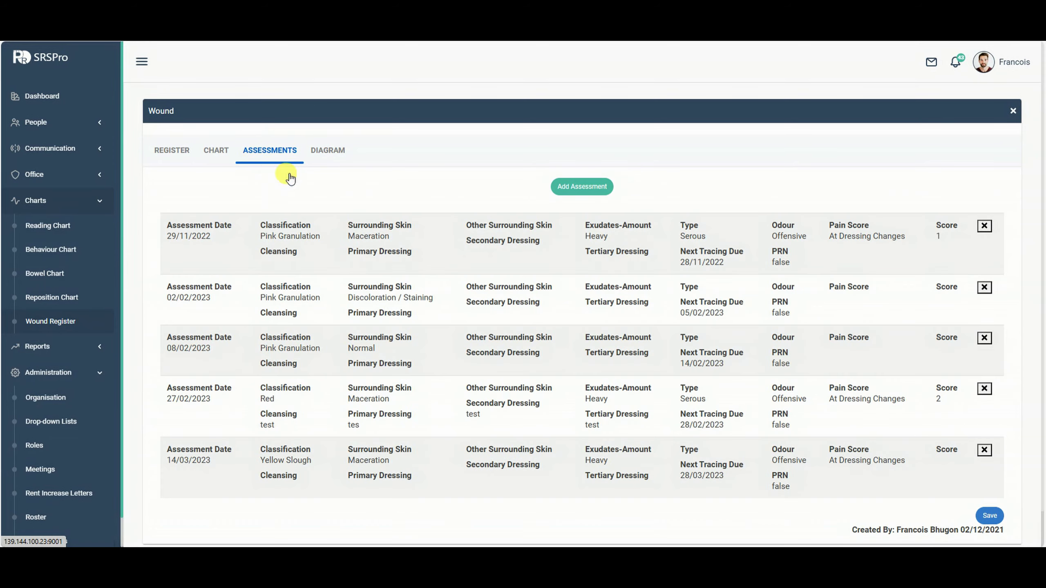
{"action": "scroll", "coordinate": [467, 269], "scroll_direction": "down", "scroll_amount": 1}
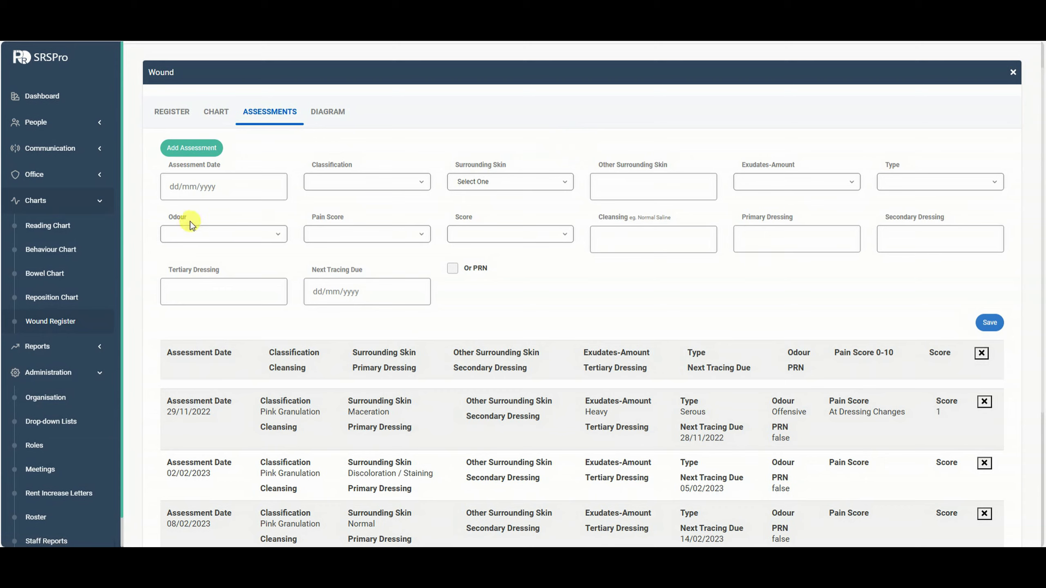
{"action": "left_click", "coordinate": [323, 112]}
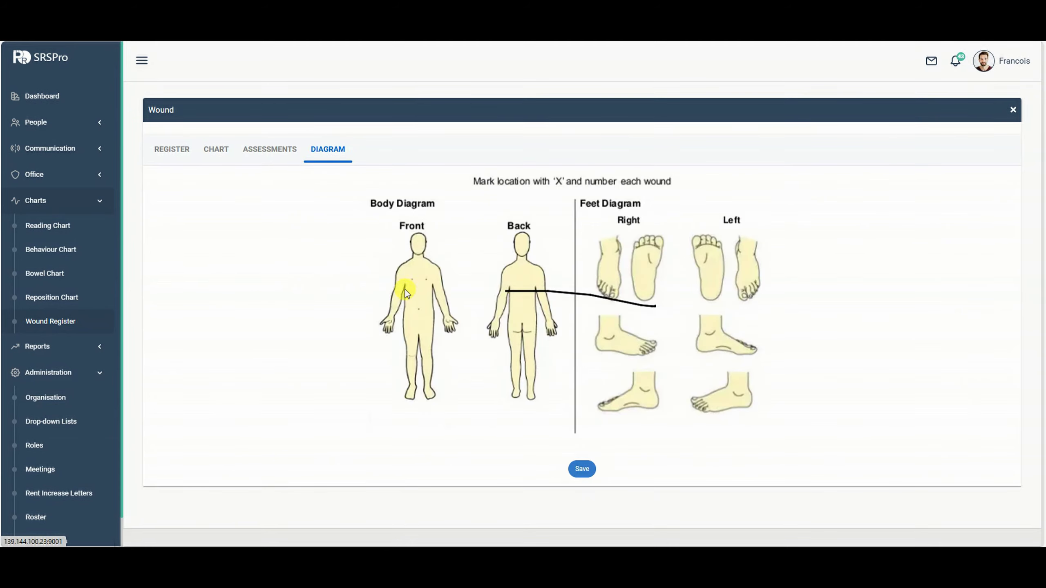
{"action": "left_click_drag", "start_coordinate": [422, 284], "coordinate": [424, 285]}
{"action": "left_click_drag", "start_coordinate": [412, 283], "coordinate": [417, 277]}
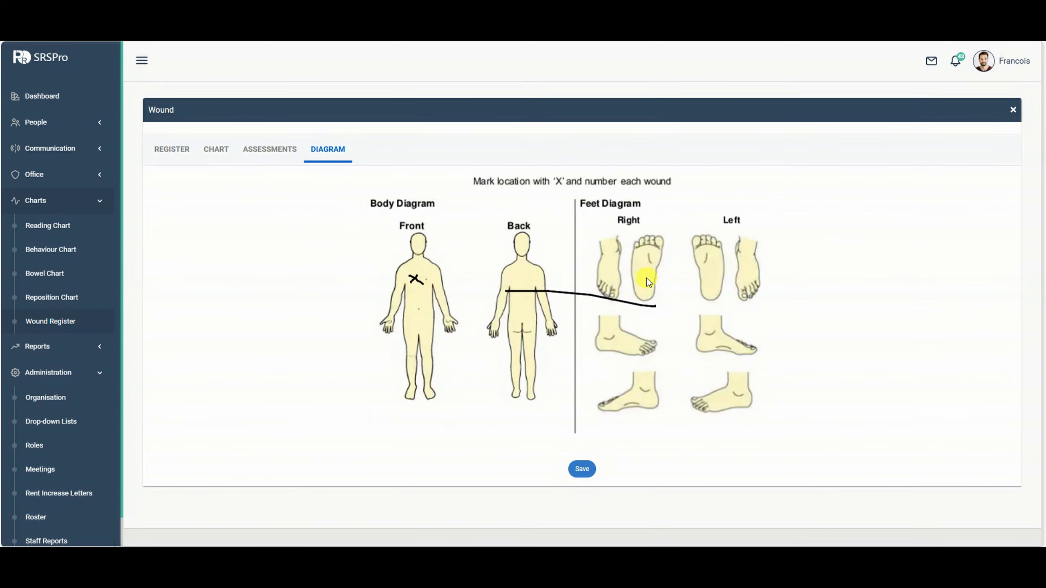
{"action": "left_click", "coordinate": [169, 156]}
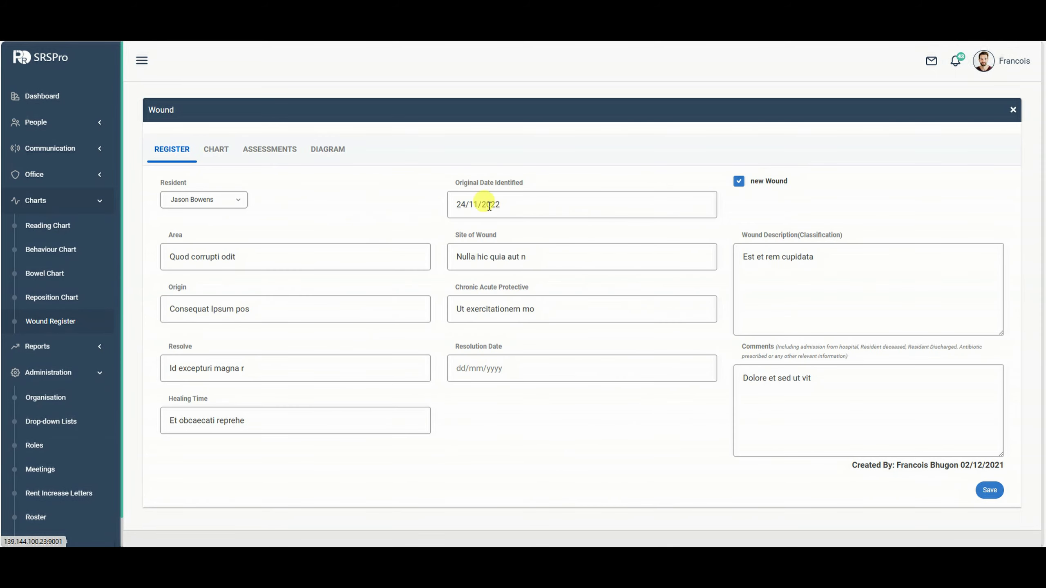
{"action": "left_click", "coordinate": [988, 489]}
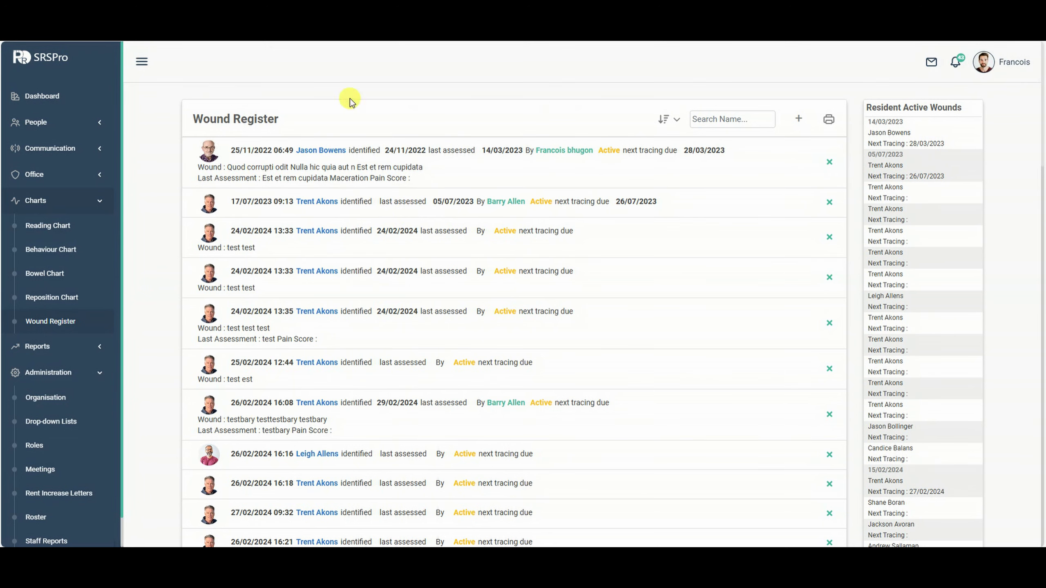
Browse the Reposition, Bowel and Behaviour charts, ending on the Readings Chart.
{"action": "left_click", "coordinate": [58, 303]}
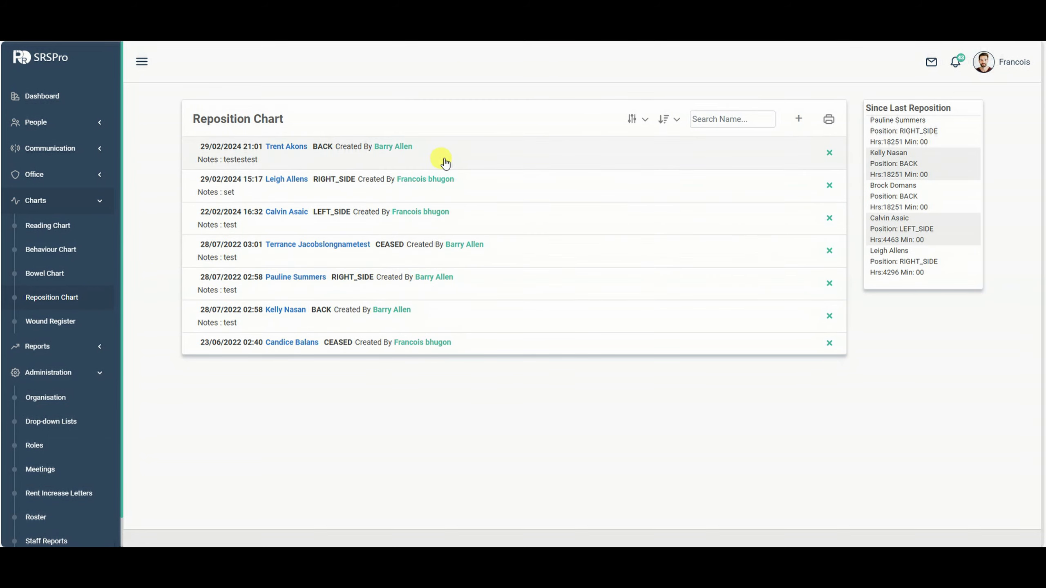
{"action": "left_click", "coordinate": [48, 275]}
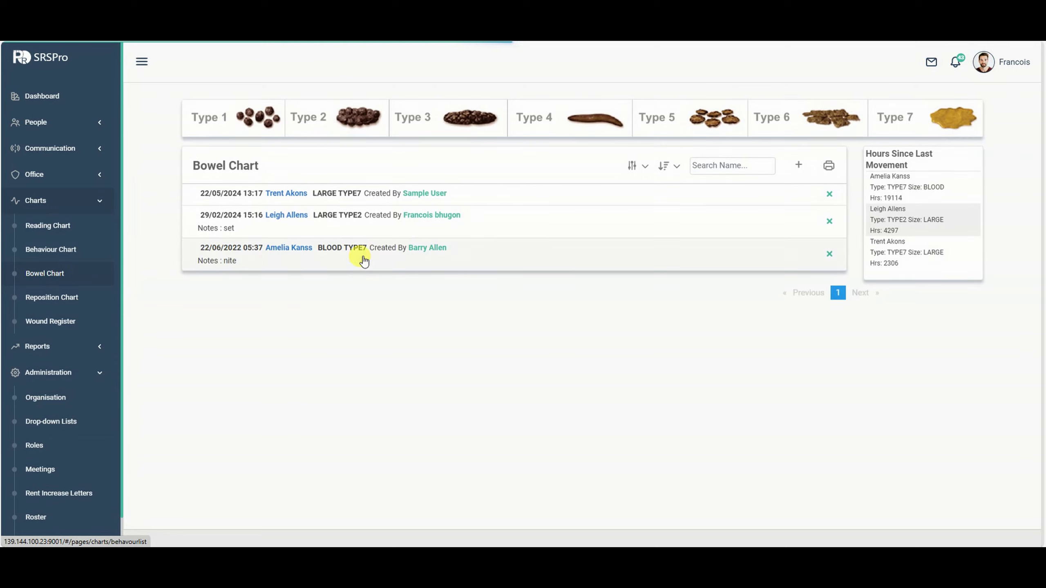
{"action": "left_click", "coordinate": [65, 252]}
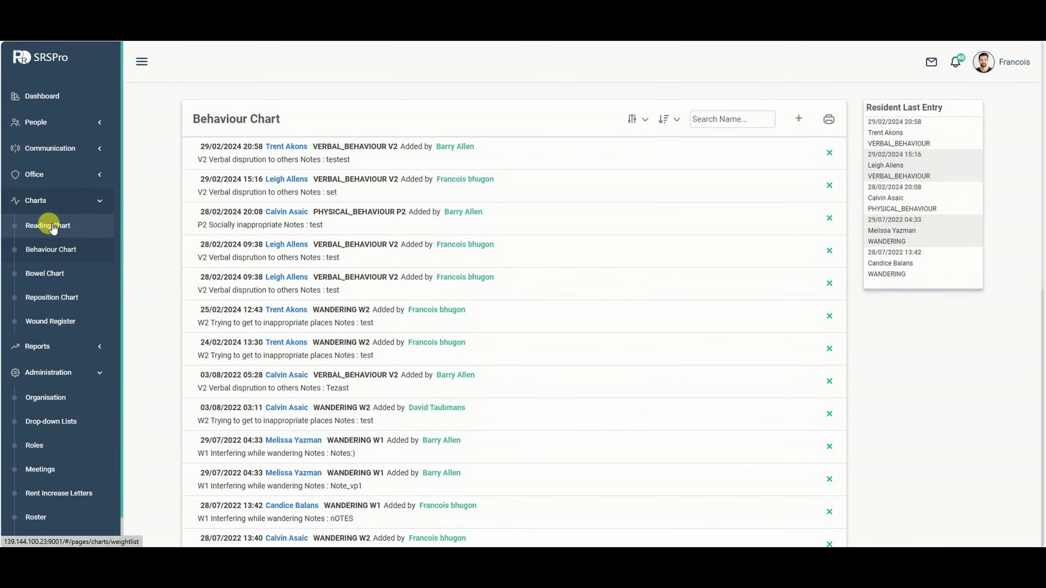
{"action": "left_click", "coordinate": [49, 227]}
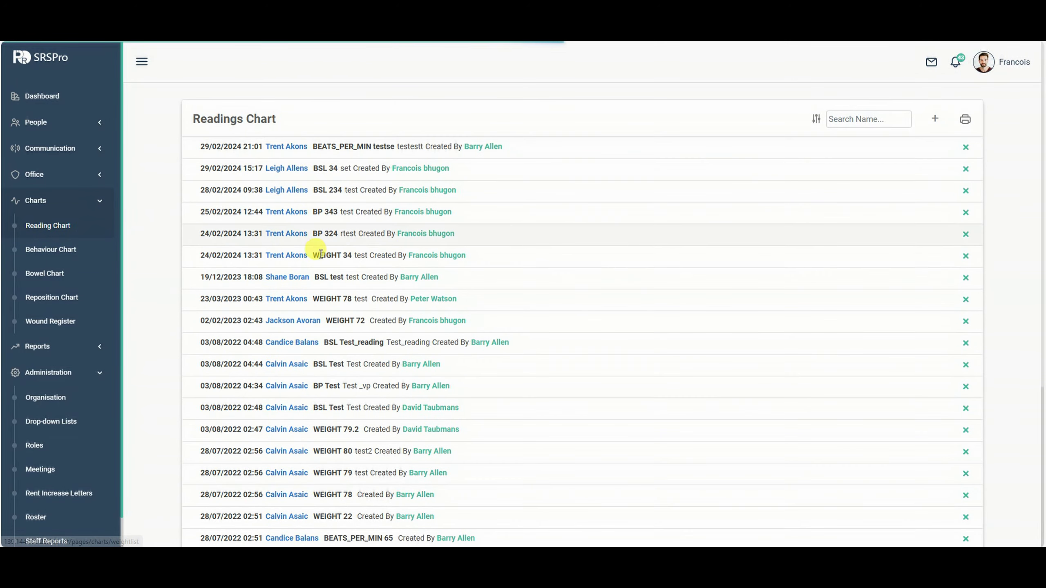
{"action": "scroll", "coordinate": [474, 280], "scroll_direction": "down", "scroll_amount": 4}
{"action": "scroll", "coordinate": [489, 292], "scroll_direction": "up", "scroll_amount": 4}
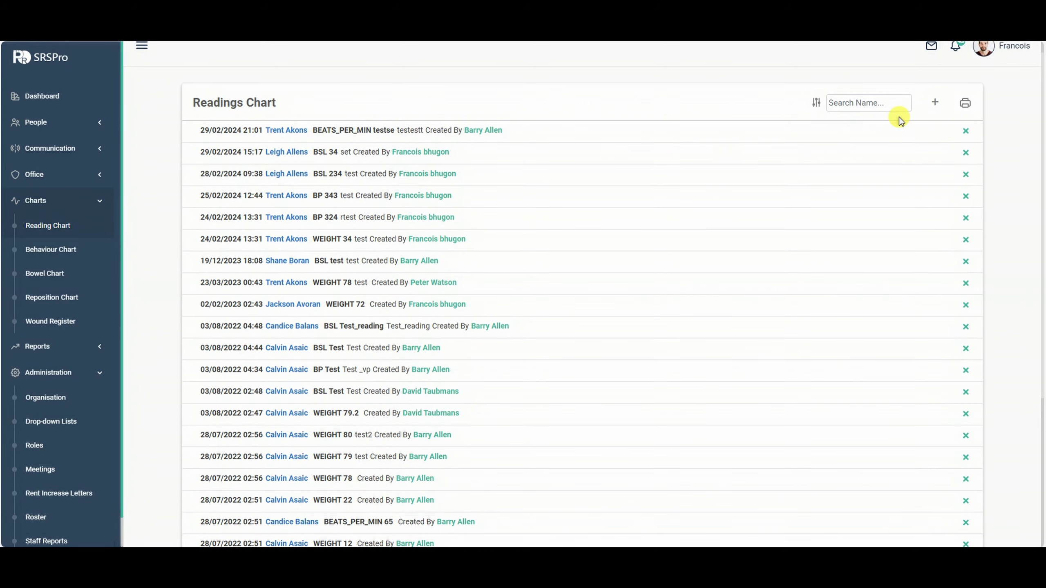
Add a Weight reading of 90 with the note 'testset' for a resident.
{"action": "left_click", "coordinate": [934, 103]}
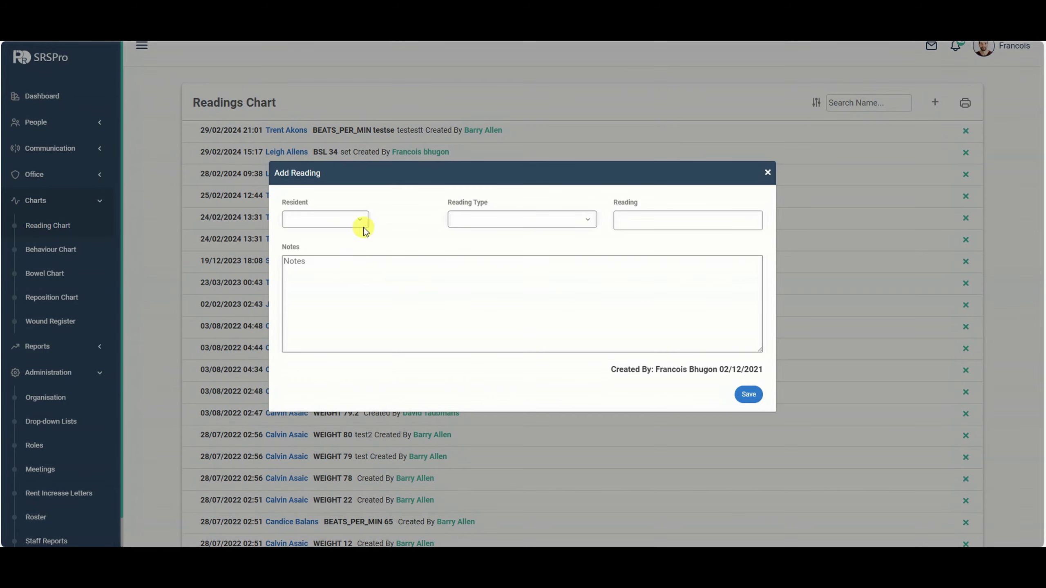
{"action": "left_click", "coordinate": [350, 219]}
{"action": "left_click", "coordinate": [312, 265]}
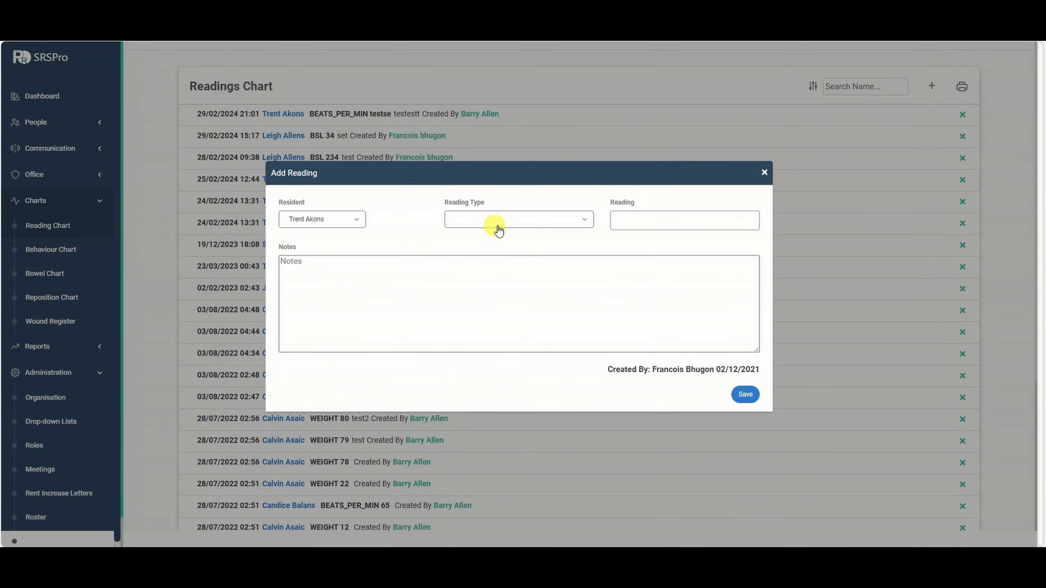
{"action": "left_click", "coordinate": [499, 220]}
{"action": "left_click", "coordinate": [492, 243]}
{"action": "left_click", "coordinate": [688, 220]}
{"action": "type", "text": "90"}
{"action": "left_click", "coordinate": [370, 289]}
{"action": "type", "text": "testset"}
{"action": "left_click", "coordinate": [748, 394]}
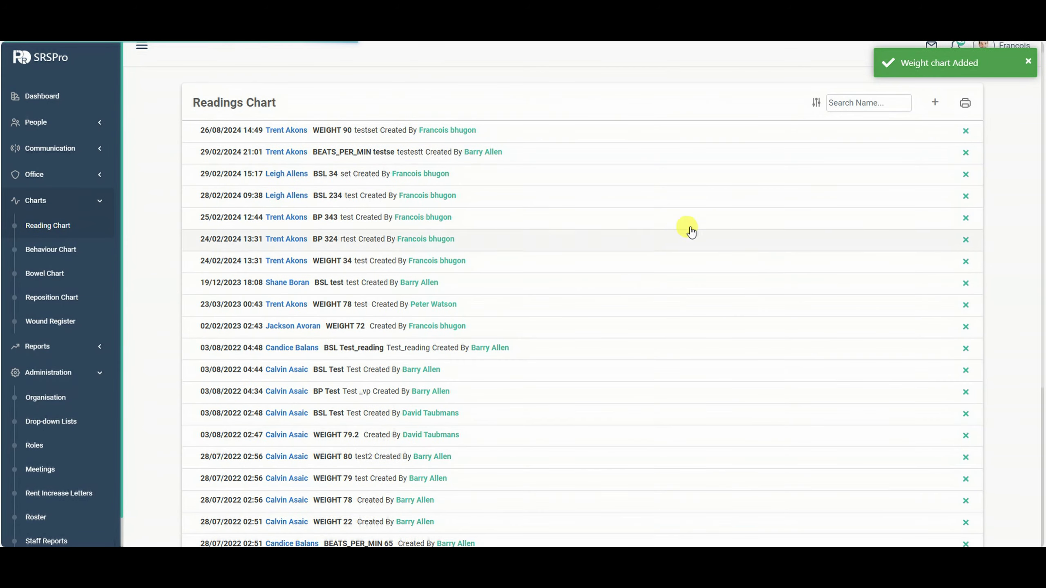
Filter the readings chart to August 2024.
{"action": "left_click", "coordinate": [816, 103]}
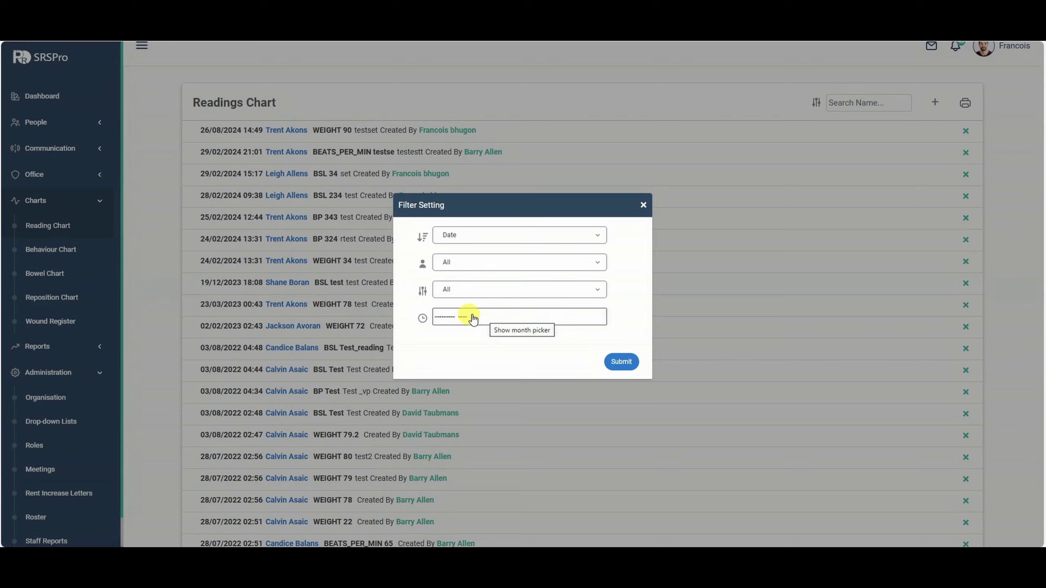
{"action": "left_click", "coordinate": [459, 321]}
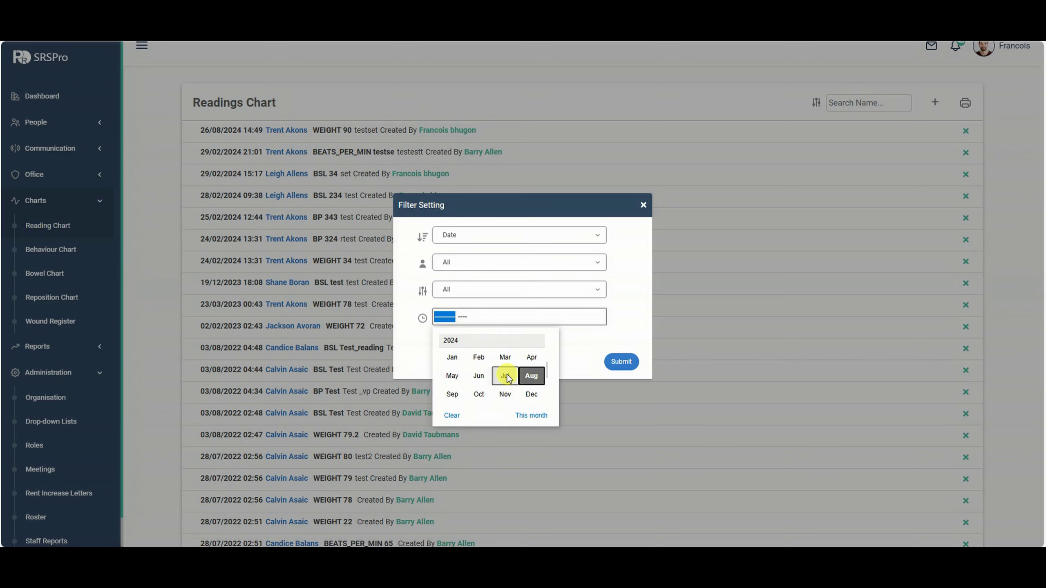
{"action": "left_click", "coordinate": [531, 376]}
{"action": "left_click", "coordinate": [621, 362]}
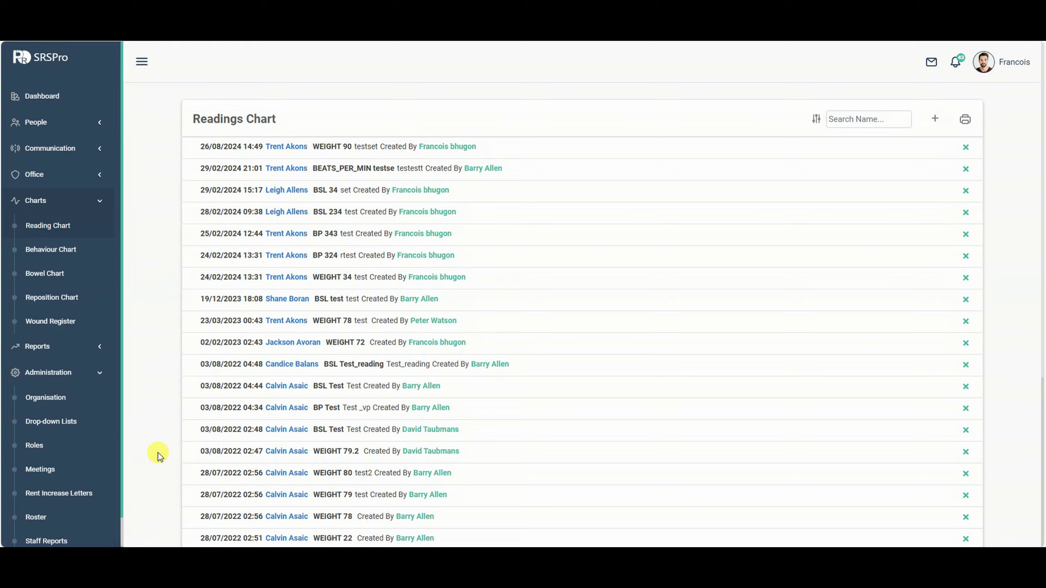
Open Rent Increase Letters under Administration and scroll through the residents' list.
{"action": "scroll", "coordinate": [139, 457], "scroll_direction": "down", "scroll_amount": 2}
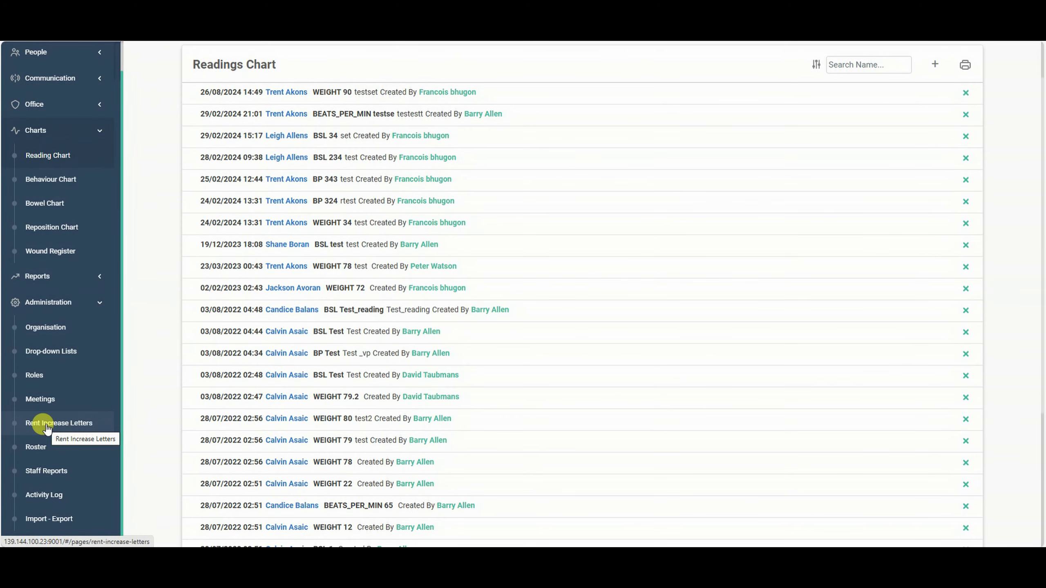
{"action": "left_click", "coordinate": [62, 428]}
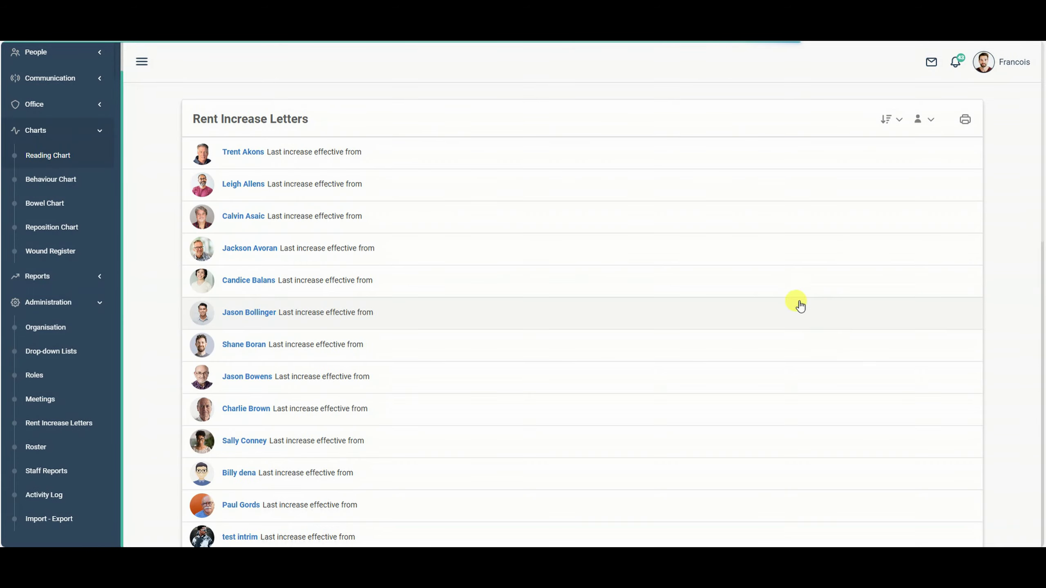
{"action": "scroll", "coordinate": [326, 168], "scroll_direction": "down", "scroll_amount": 10}
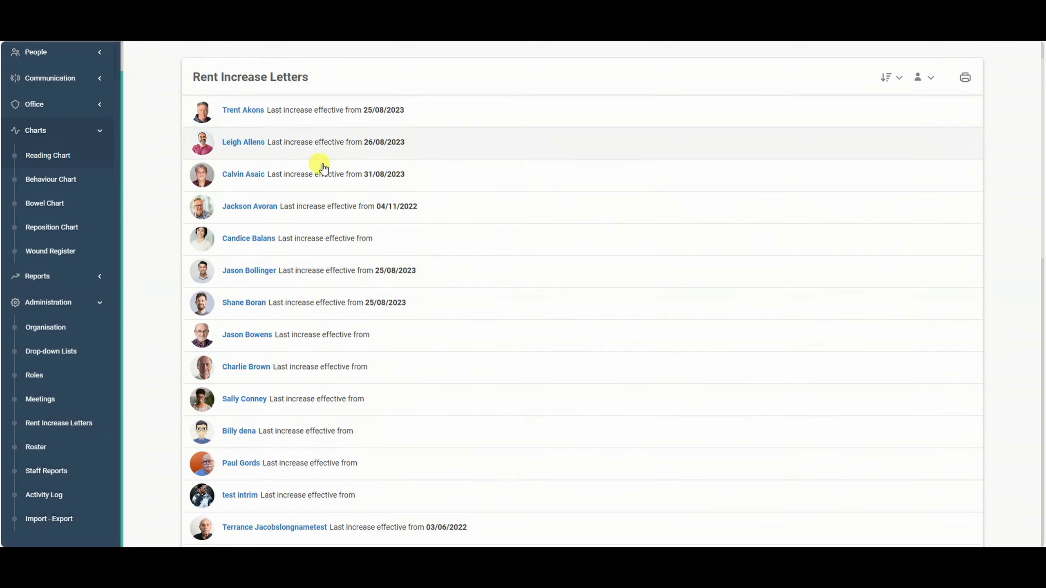
{"action": "scroll", "coordinate": [322, 233], "scroll_direction": "up", "scroll_amount": 5}
{"action": "scroll", "coordinate": [345, 275], "scroll_direction": "up", "scroll_amount": 5}
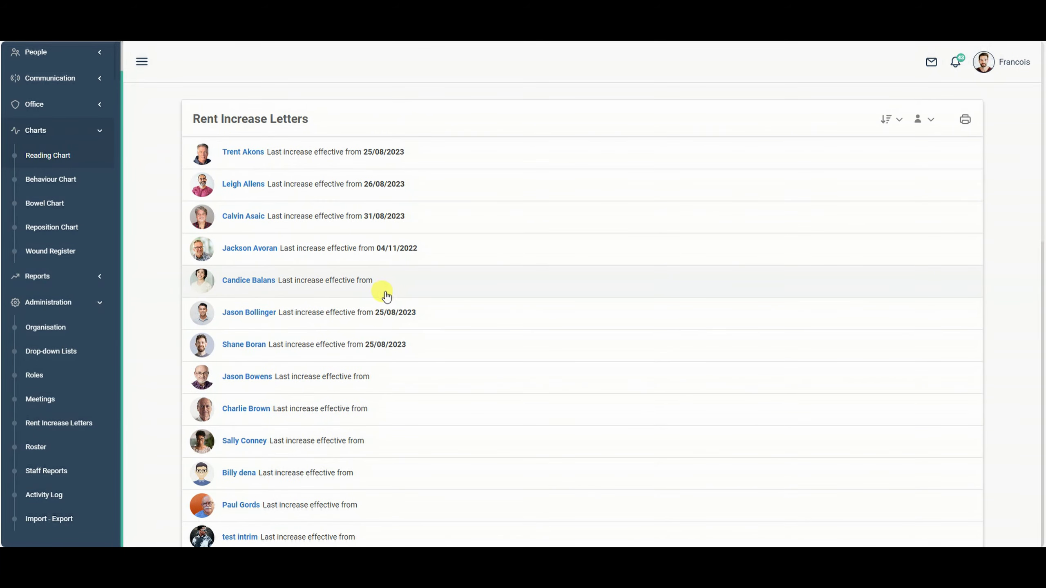
{"action": "scroll", "coordinate": [386, 296], "scroll_direction": "down", "scroll_amount": 8}
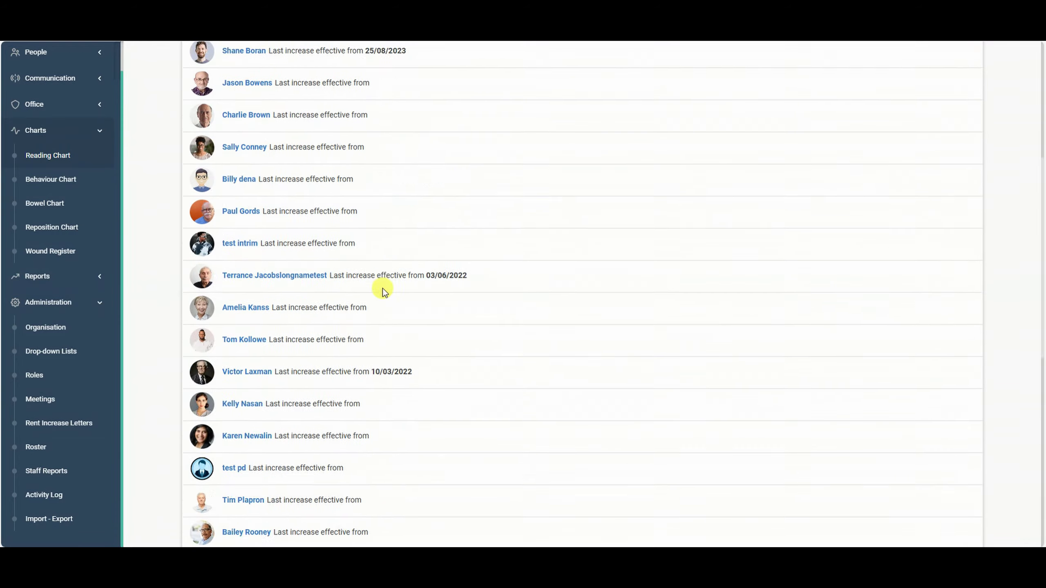
{"action": "scroll", "coordinate": [381, 289], "scroll_direction": "up", "scroll_amount": 8}
Edit a tenant's rent increase letter, changing the current accommodation fee from 990 to 1000.
{"action": "left_click", "coordinate": [252, 219]}
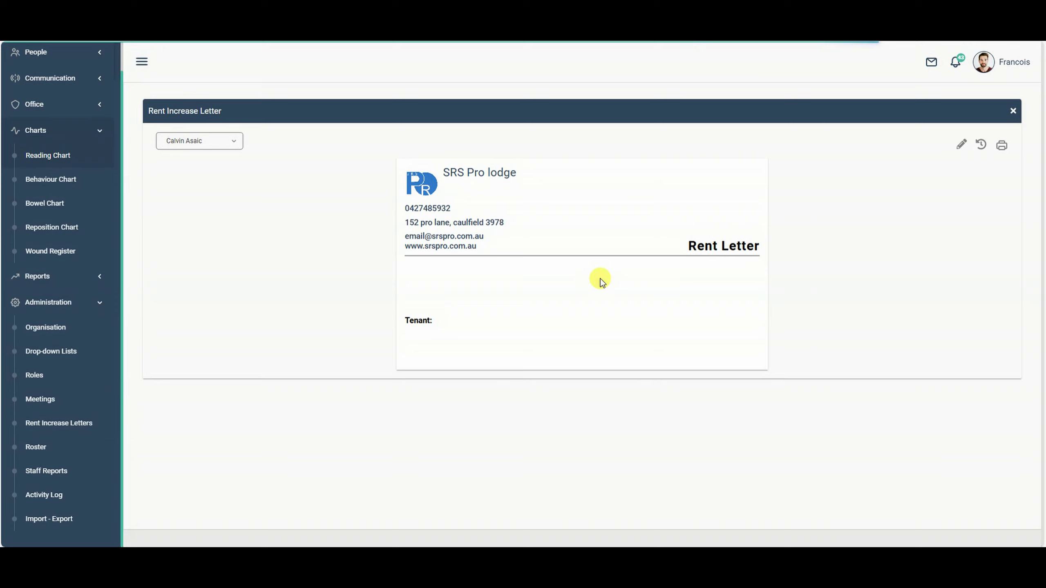
{"action": "scroll", "coordinate": [580, 369], "scroll_direction": "down", "scroll_amount": 1}
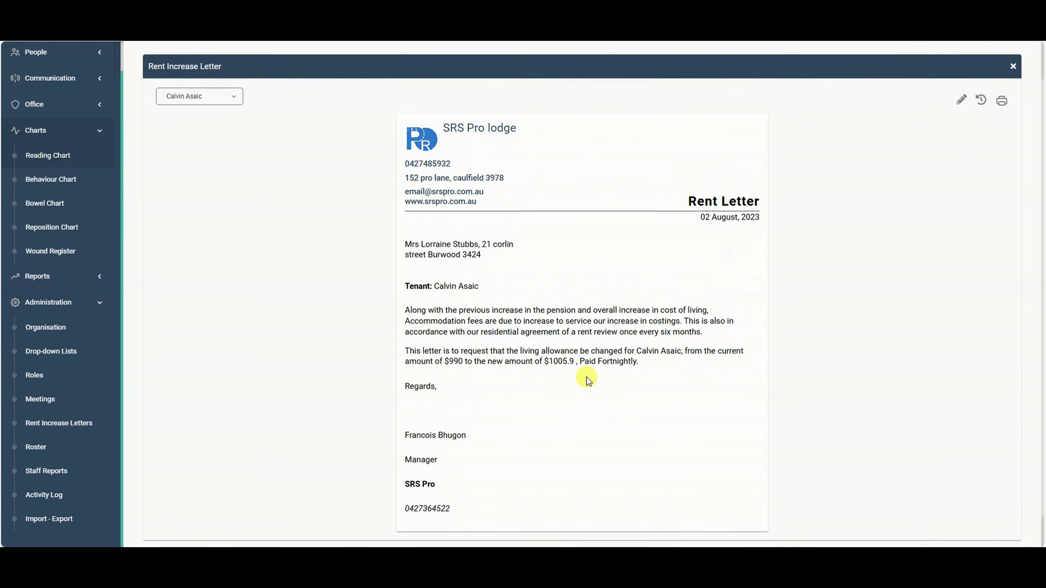
{"action": "scroll", "coordinate": [586, 379], "scroll_direction": "up", "scroll_amount": 1}
{"action": "left_click", "coordinate": [228, 142]}
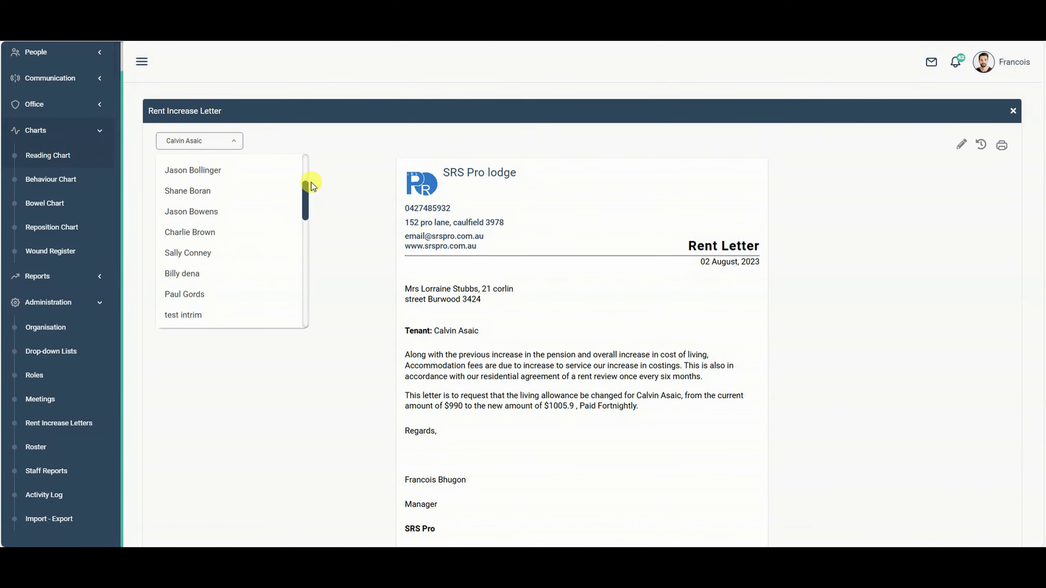
{"action": "left_click", "coordinate": [331, 183]}
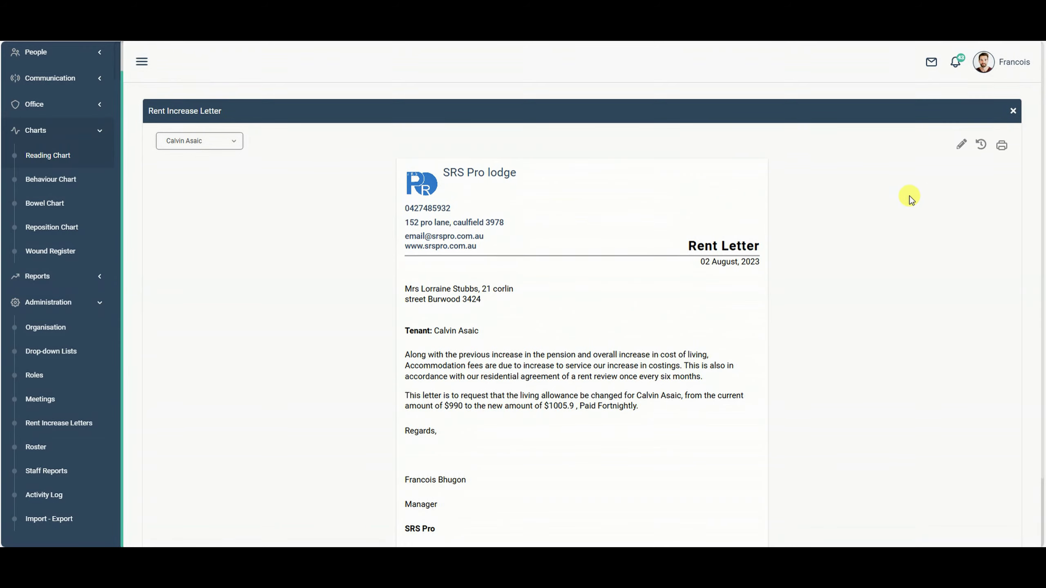
{"action": "left_click", "coordinate": [961, 145]}
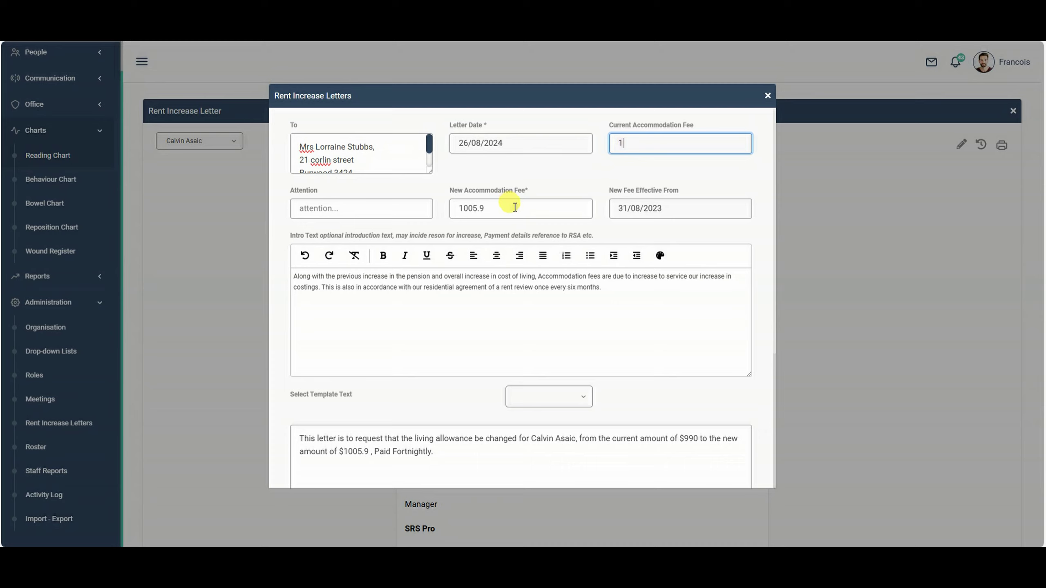
{"action": "left_click", "coordinate": [507, 210]}
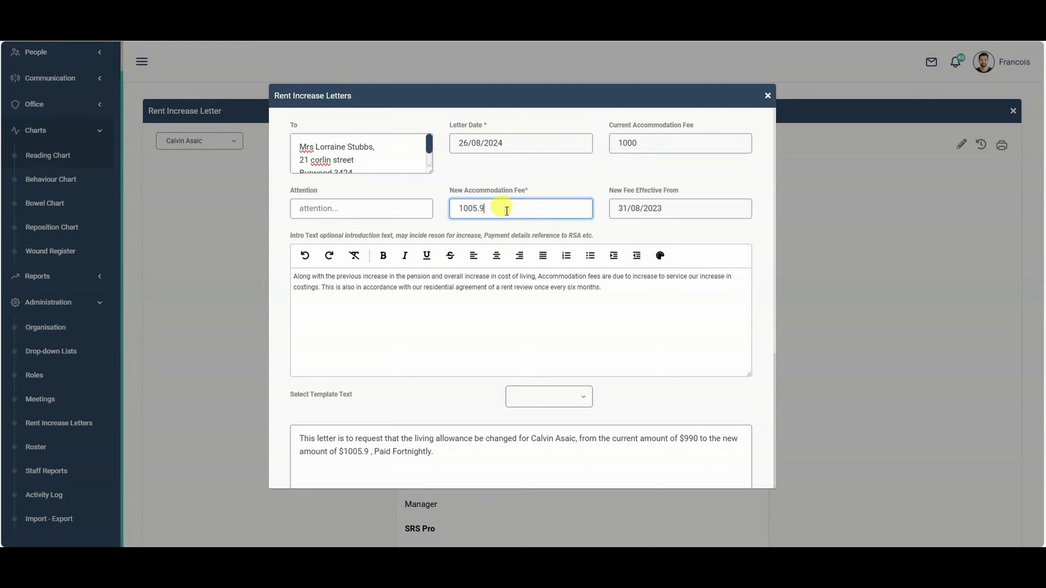